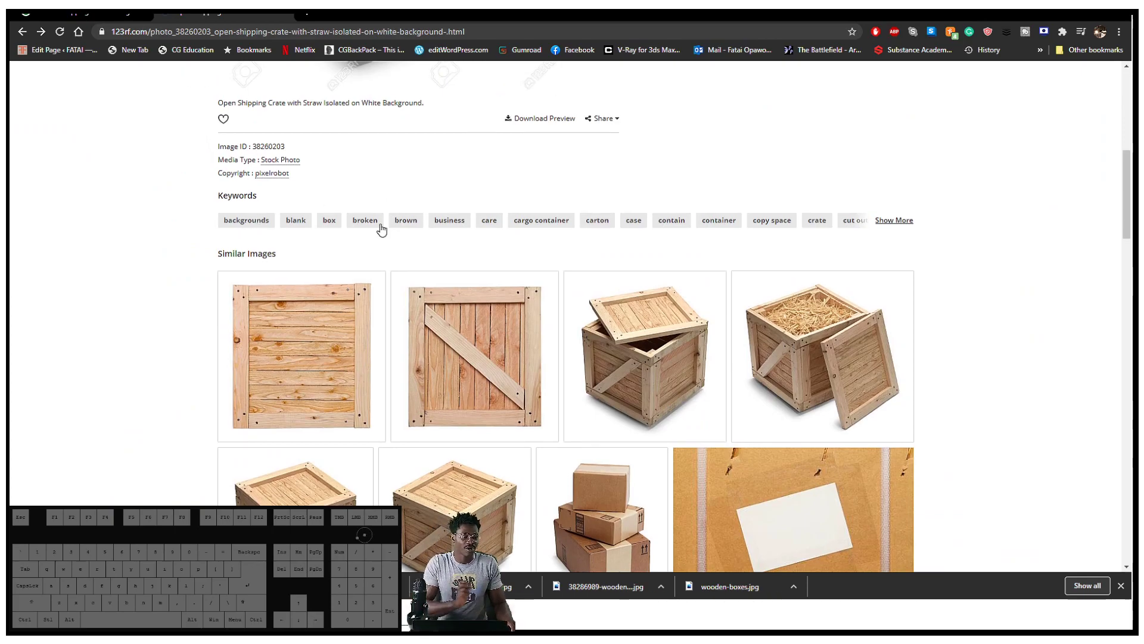
# Step: Examine the open shipping crate stock photo at enlarged size and browse the similar crate images below it
pyautogui.scroll(5, 393, 222)
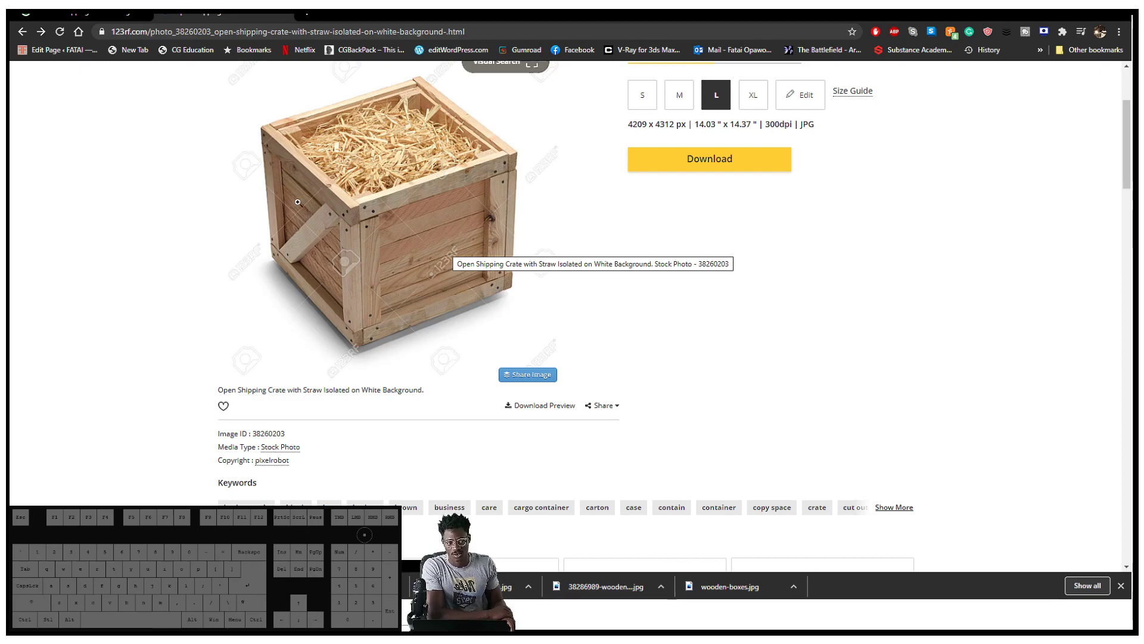
pyautogui.scroll(-2, 363, 211)
pyautogui.scroll(4, 467, 301)
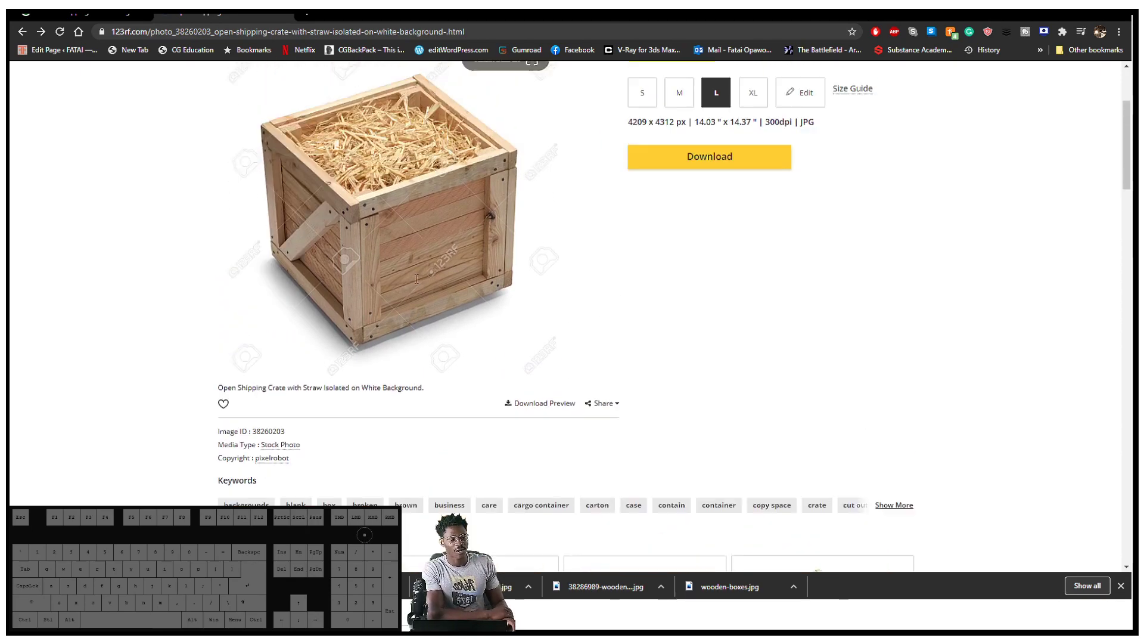
pyautogui.click(446, 341)
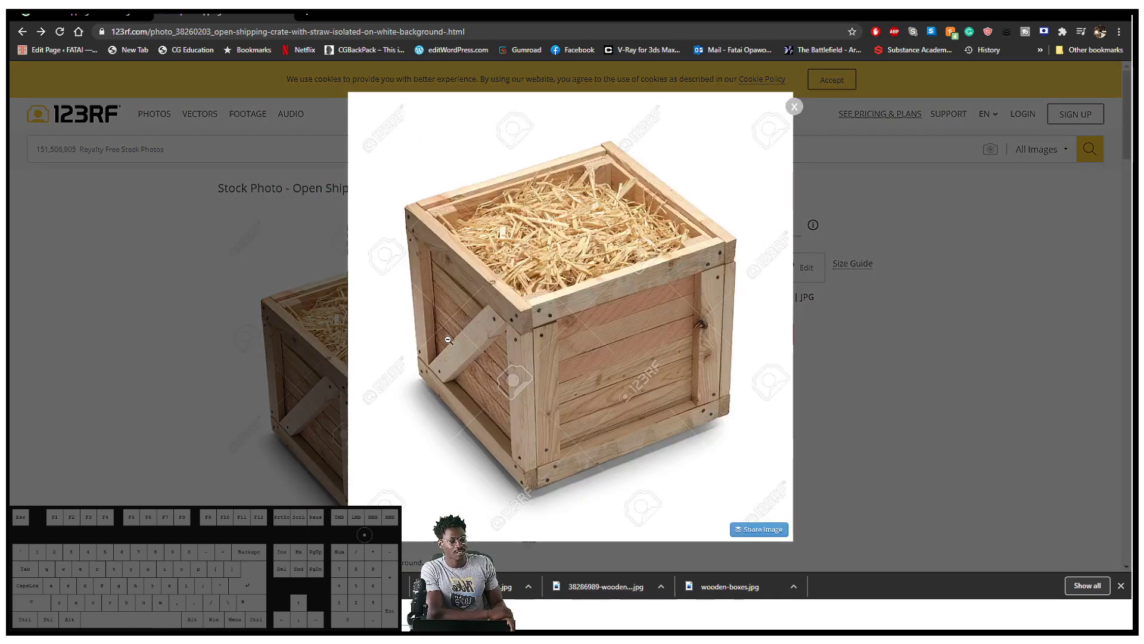
pyautogui.click(386, 364)
pyautogui.scroll(-7, 294, 388)
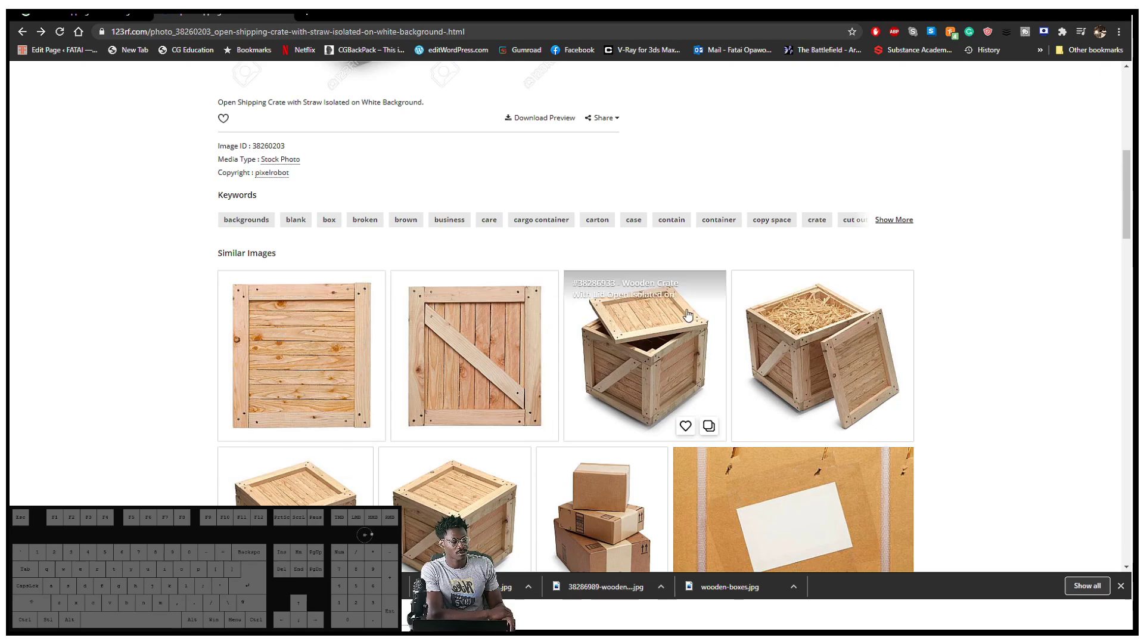
pyautogui.scroll(6, 621, 328)
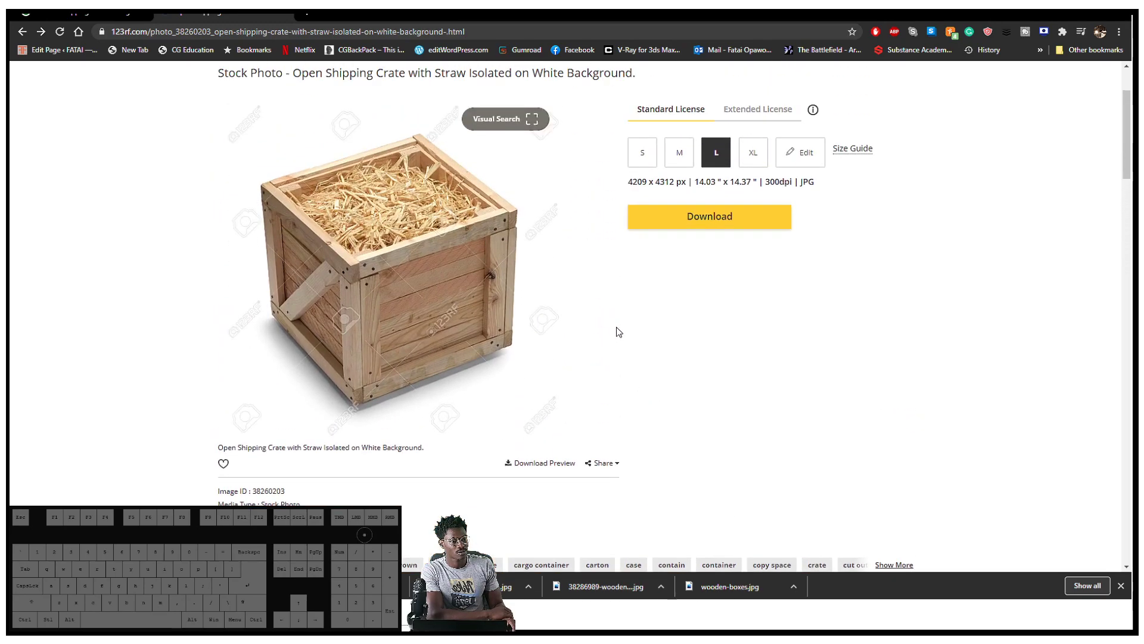
pyautogui.scroll(-4, 620, 330)
pyautogui.scroll(4, 582, 273)
pyautogui.scroll(-6, 720, 421)
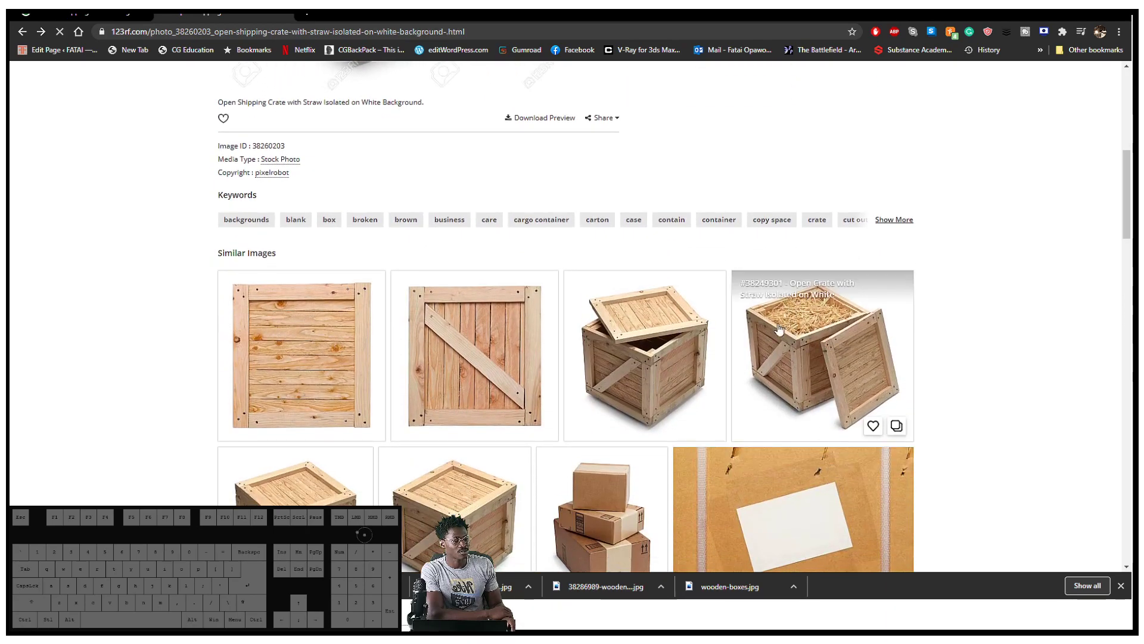
# Step: Enlarge the photo of the open straw-filled crate with its lid leaning against it and save the image
pyautogui.click(434, 330)
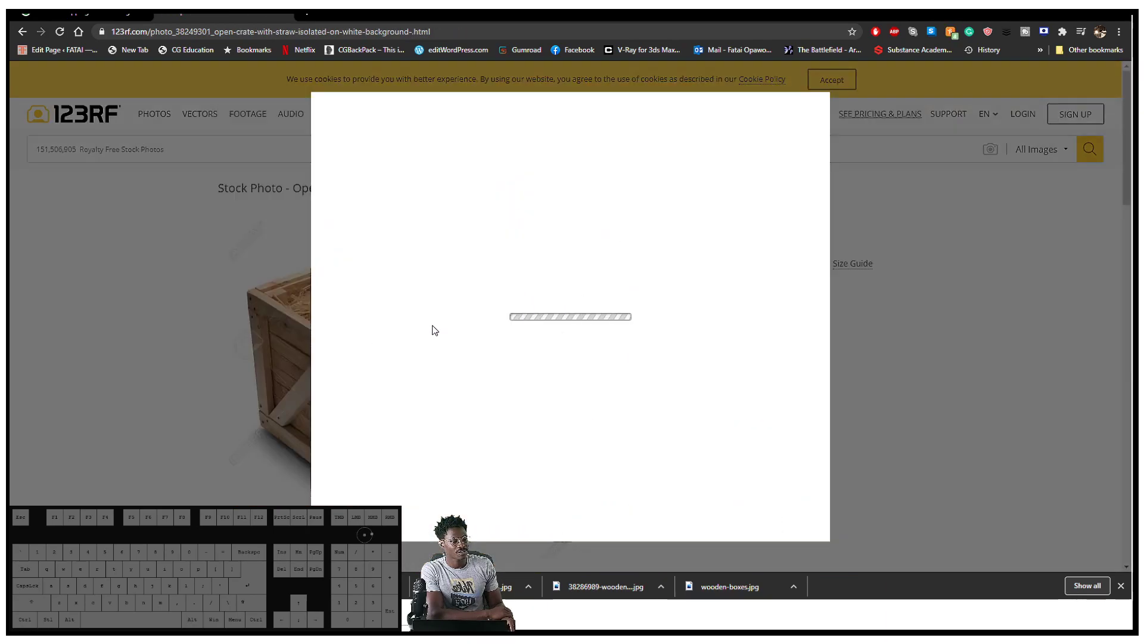
pyautogui.rightClick(495, 302)
pyautogui.click(563, 328)
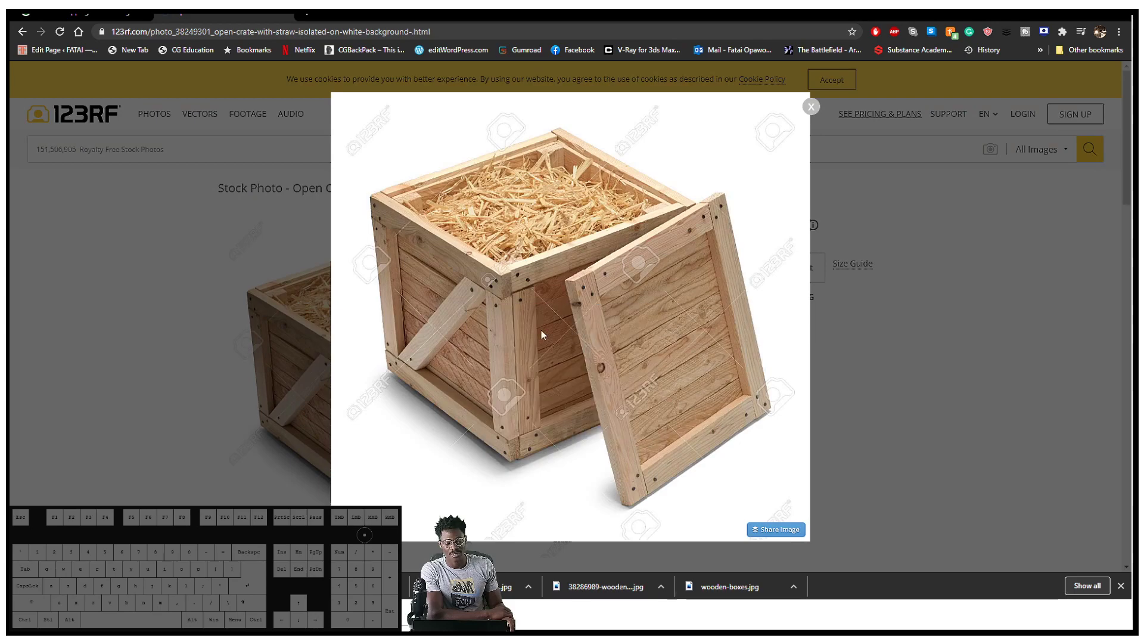
pyautogui.click(468, 362)
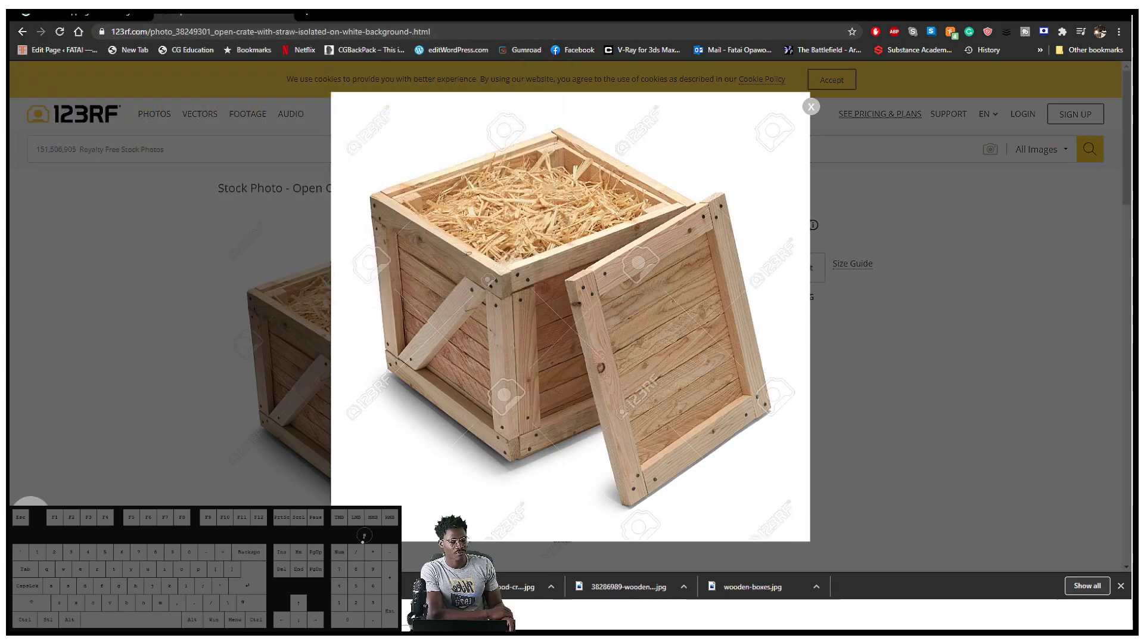
# Step: Launch PureRef to get an empty reference board
pyautogui.rightClick(403, 584)
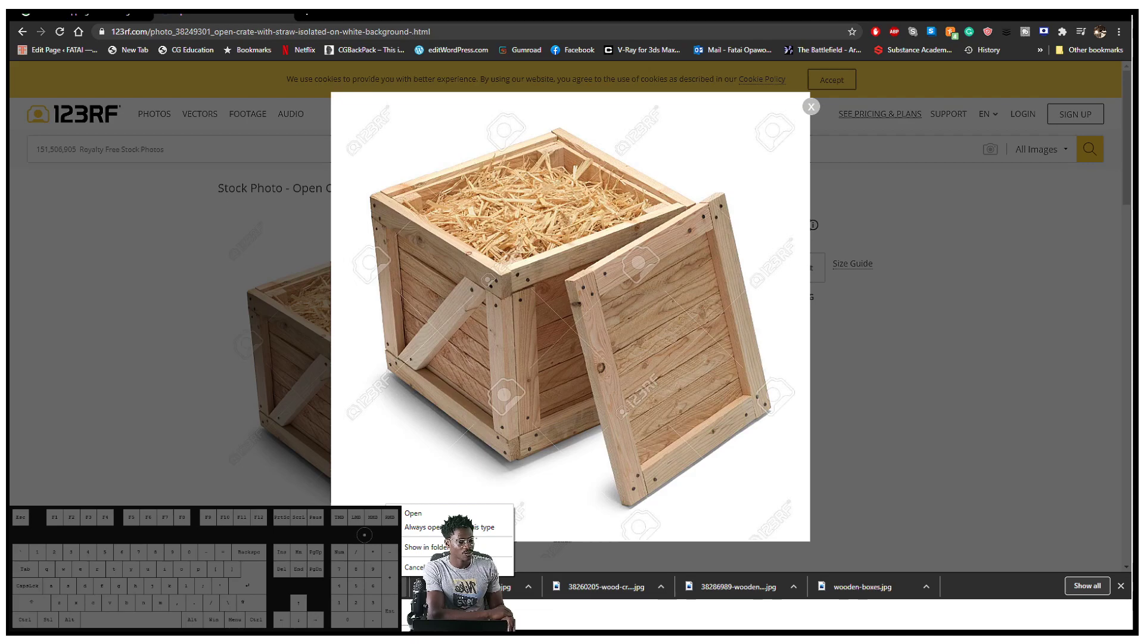
pyautogui.press('super')
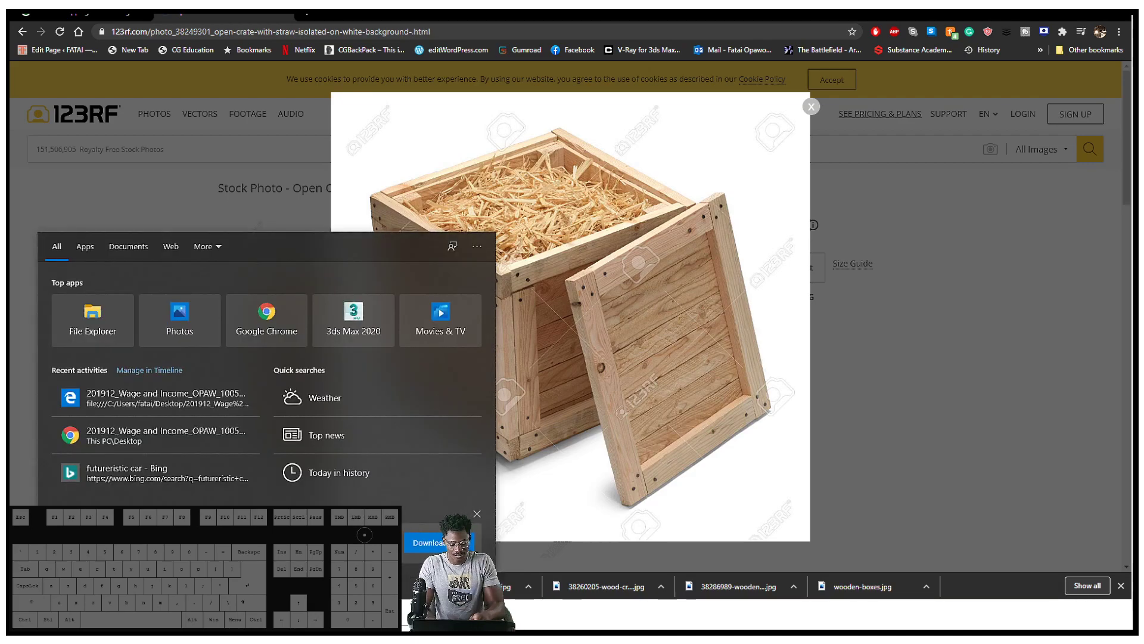
pyautogui.write('pure')
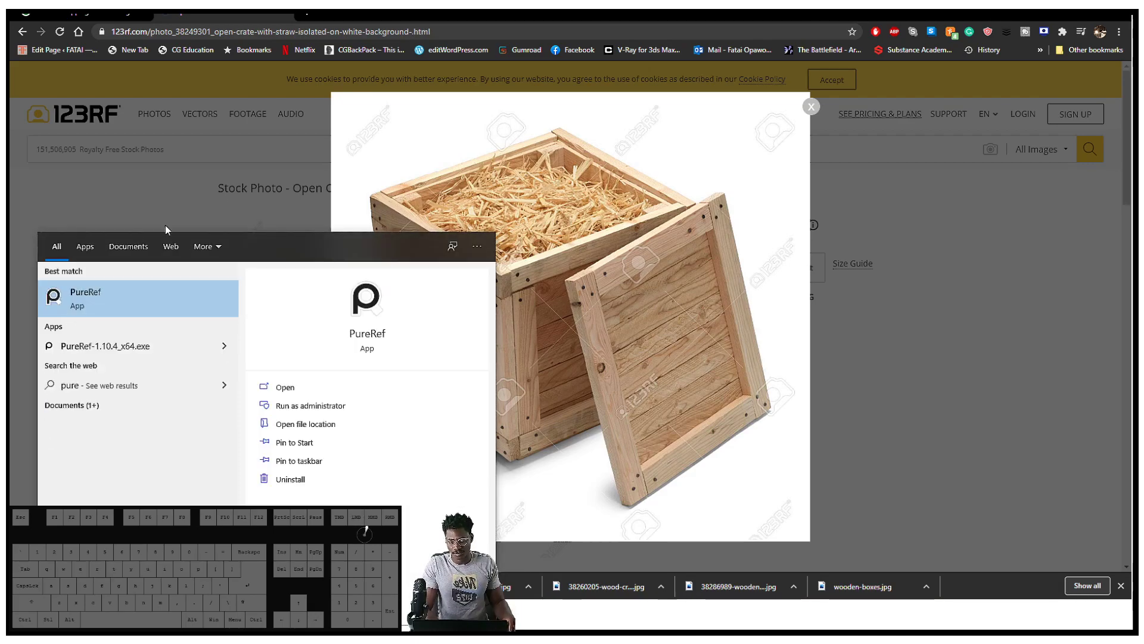
pyautogui.click(118, 290)
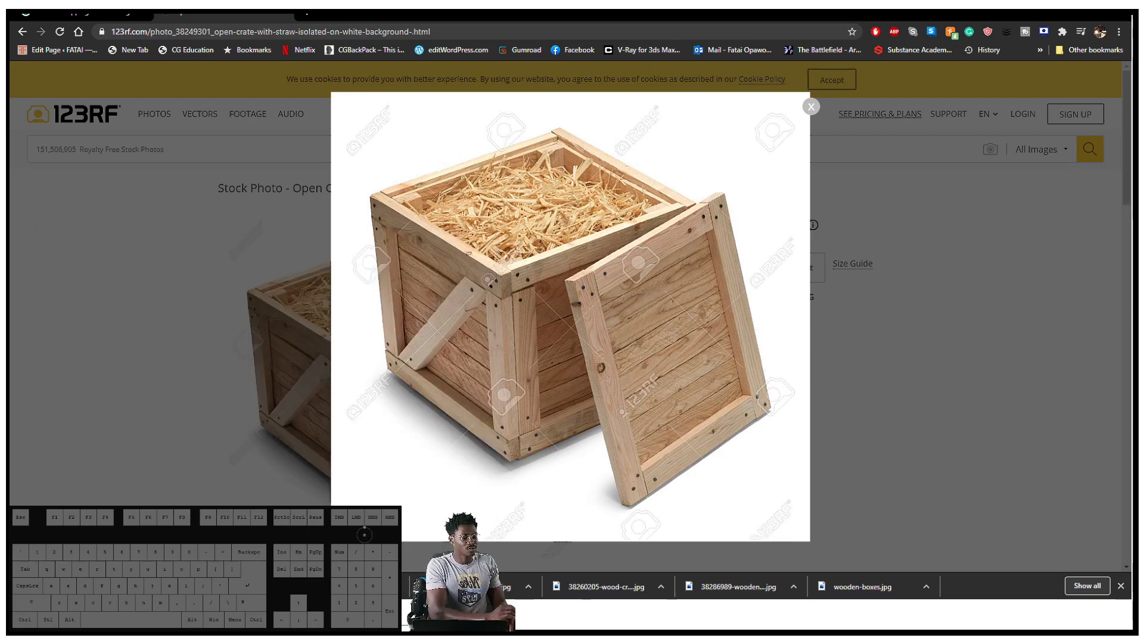
# Step: Open the Downloads folder and add the downloaded wooden crate images to the PureRef board
pyautogui.click(606, 613)
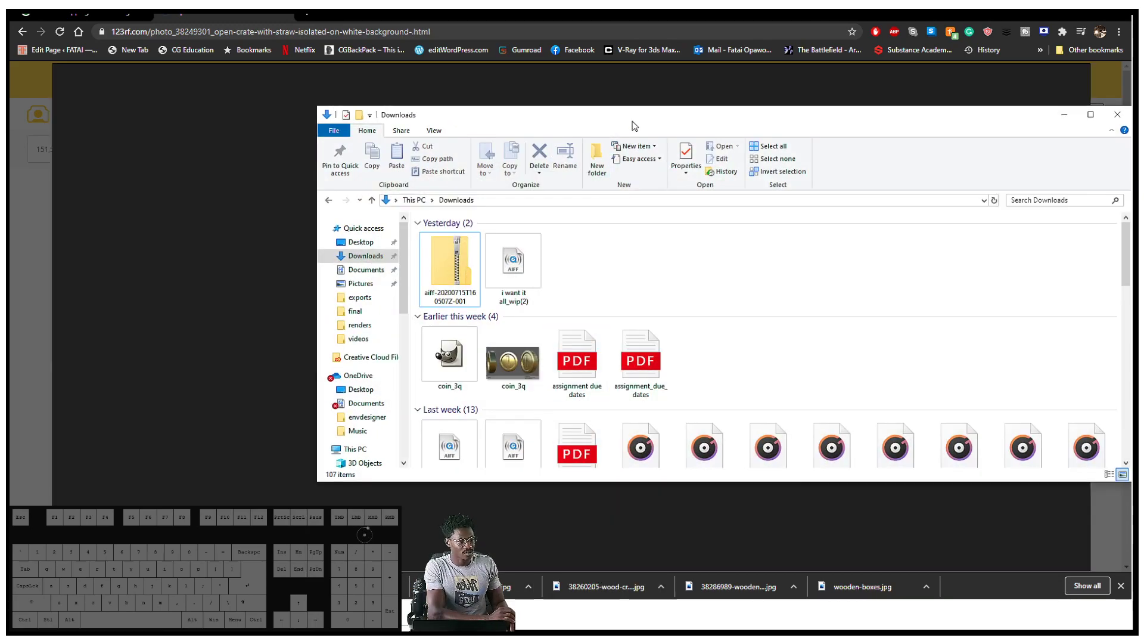
pyautogui.moveTo(645, 124); pyautogui.dragTo(1142, 45)
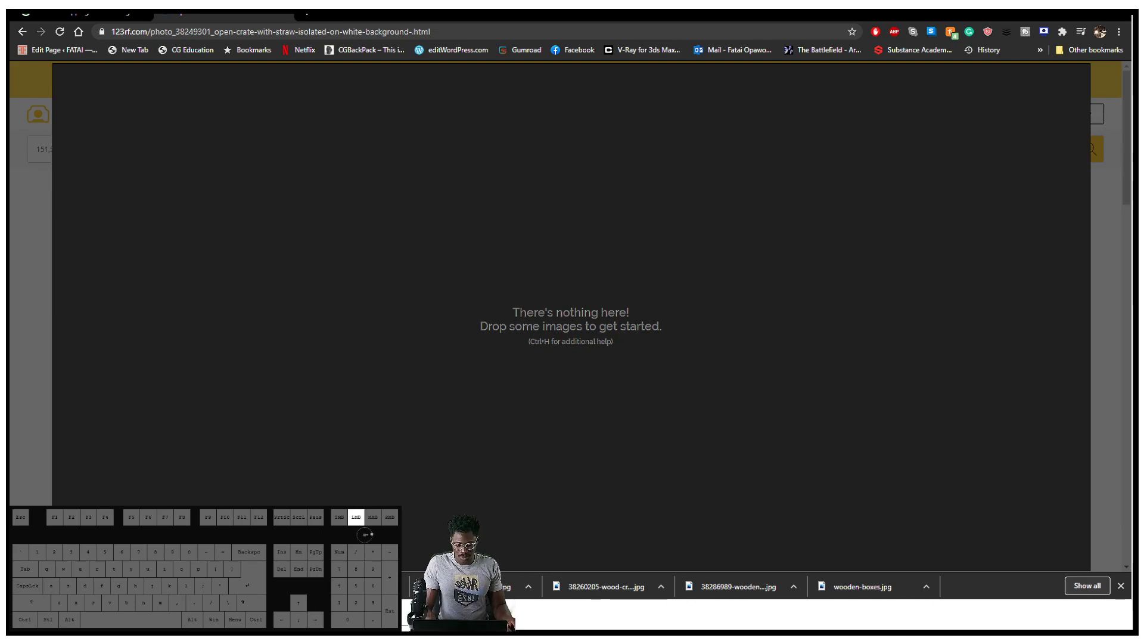
pyautogui.moveTo(487, 293); pyautogui.dragTo(456, 306)
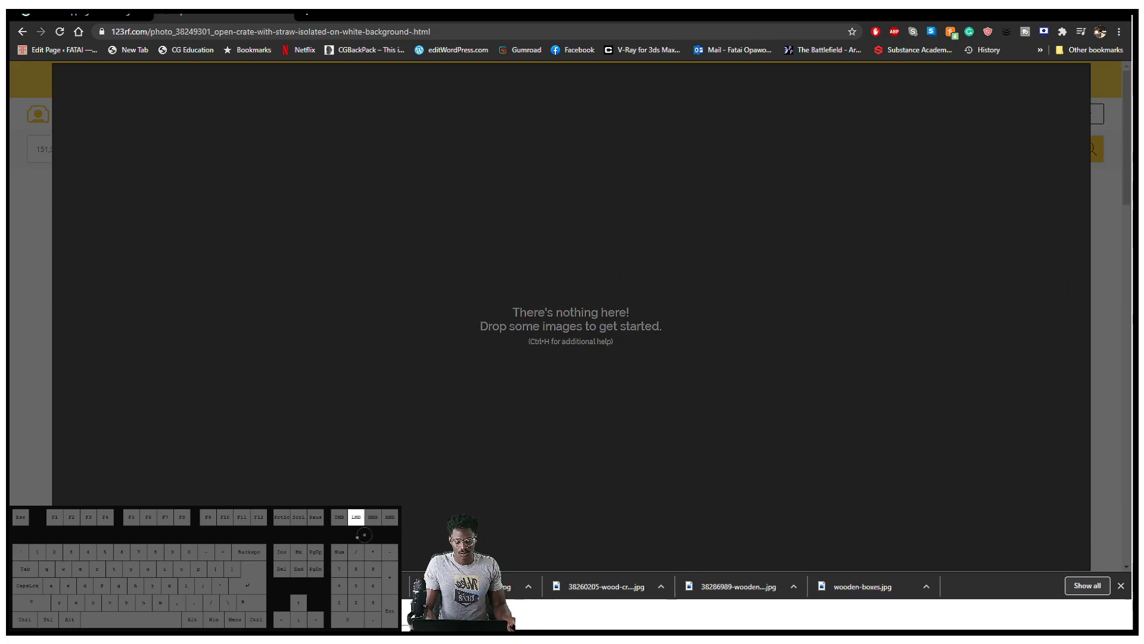
pyautogui.press('shift')
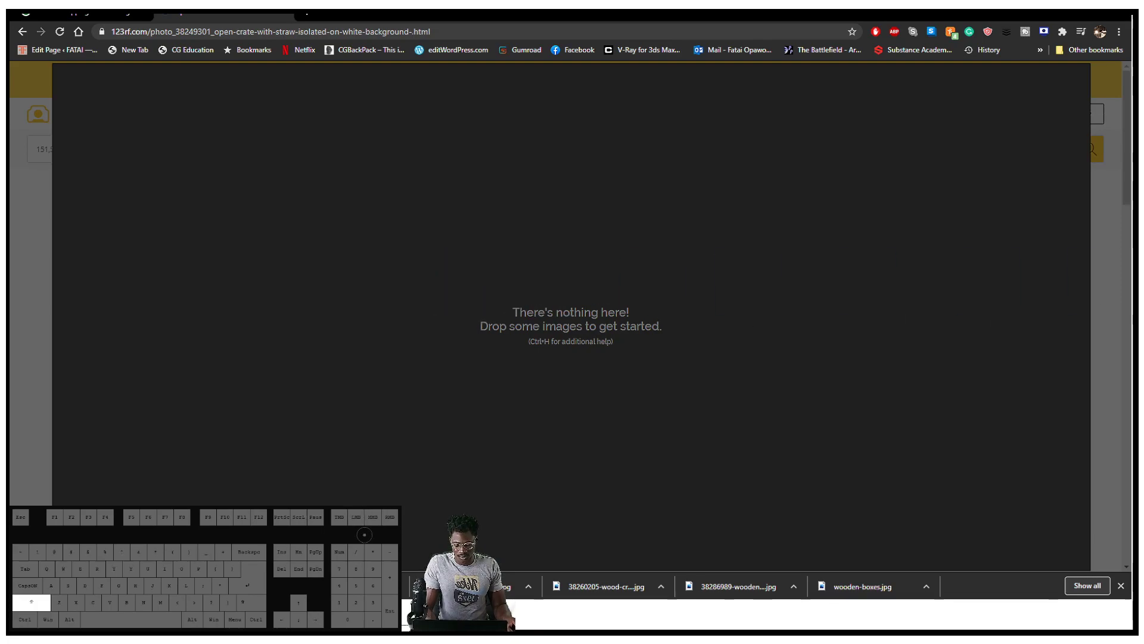
pyautogui.moveTo(1034, 340); pyautogui.dragTo(688, 321)
pyautogui.scroll(-8, 879, 258)
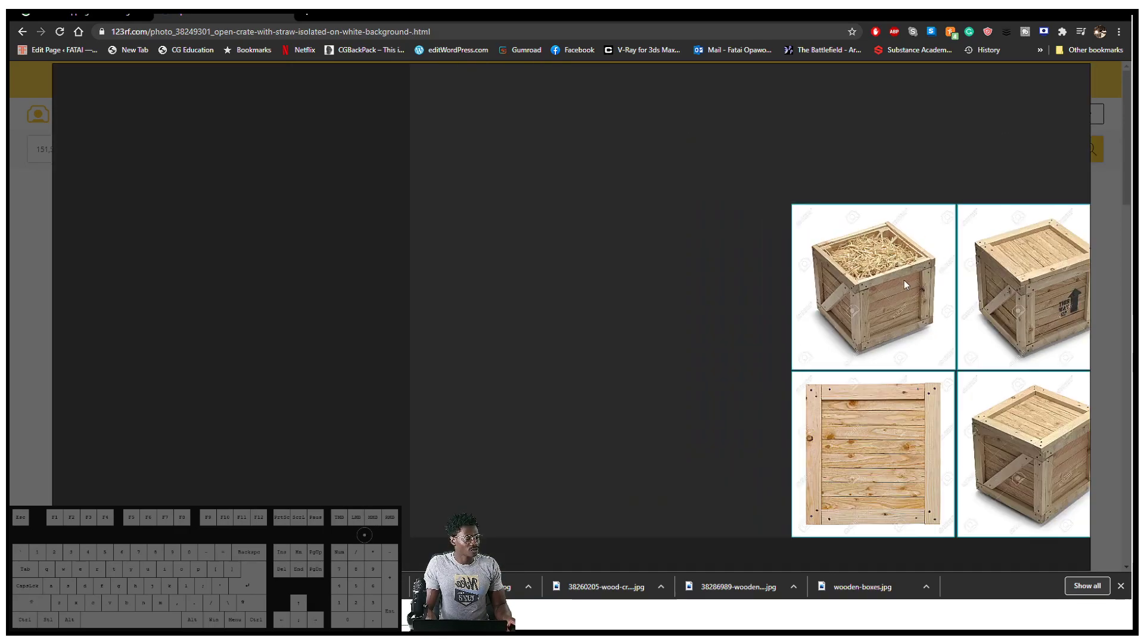
# Step: Frame the crate images on the reference board and move the PureRef window onto the other display
pyautogui.moveTo(904, 280); pyautogui.dragTo(627, 241, button='right')
pyautogui.moveTo(627, 241); pyautogui.dragTo(244, 167, button='middle')
pyautogui.scroll(4, 402, 238)
pyautogui.scroll(-2, 315, 152)
pyautogui.scroll(2, 309, 157)
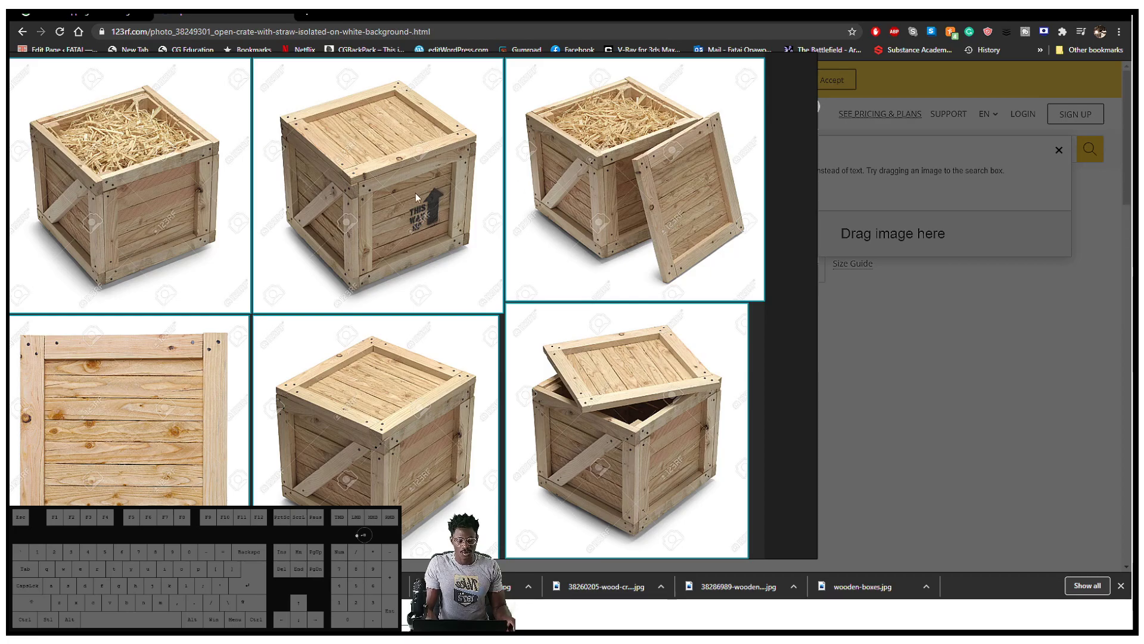
pyautogui.moveTo(313, 186); pyautogui.dragTo(395, 208, button='middle')
pyautogui.moveTo(395, 208); pyautogui.dragTo(1136, 325, button='right')
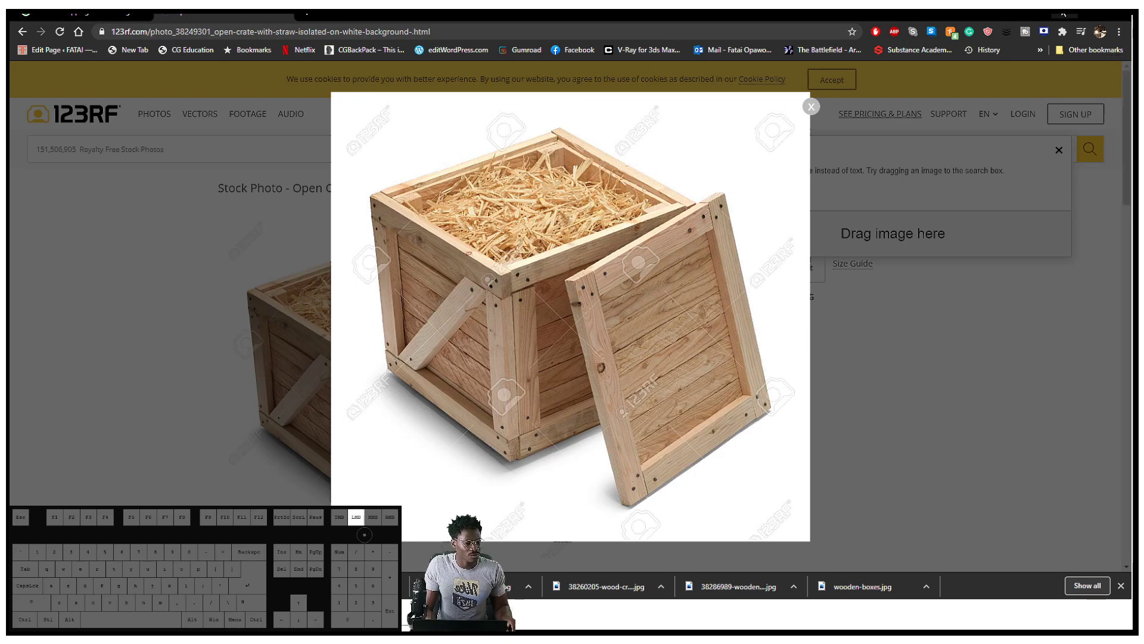
# Step: Switch to 3ds Max, activate the Plane primitive and maximize the Front viewport
pyautogui.hotkey('alt', 'Tab')
pyautogui.click(965, 249)
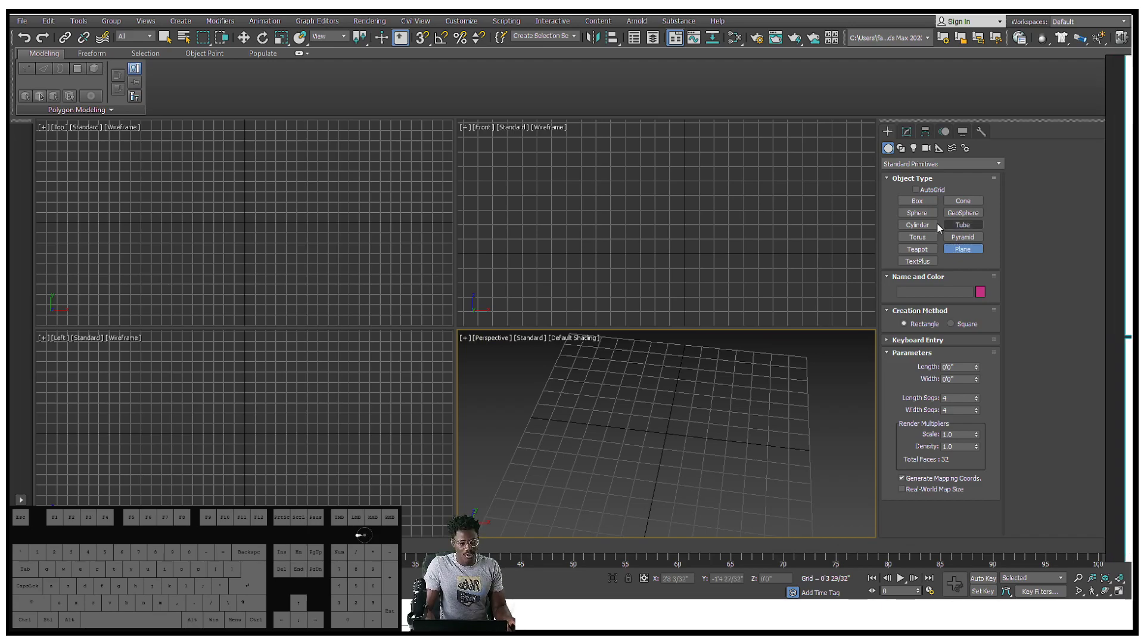
pyautogui.keyDown('alt'); pyautogui.moveTo(649, 447); pyautogui.dragTo(707, 429, button='middle'); pyautogui.keyUp('alt')
pyautogui.scroll(-6, 543, 512)
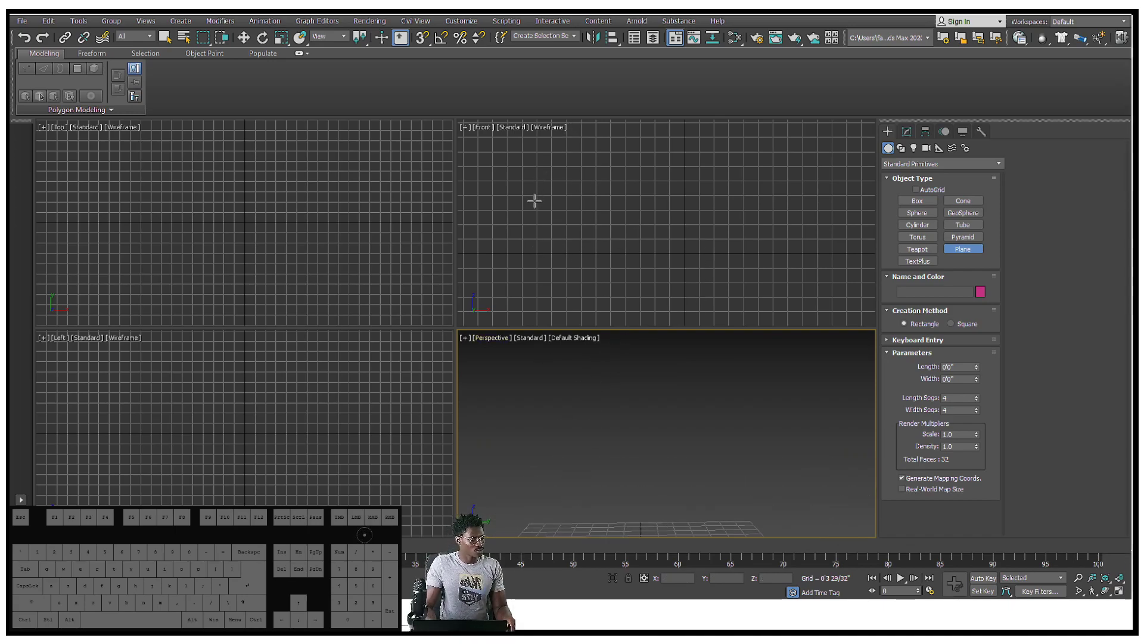
pyautogui.click(543, 220)
pyautogui.hotkey('alt', 'w')
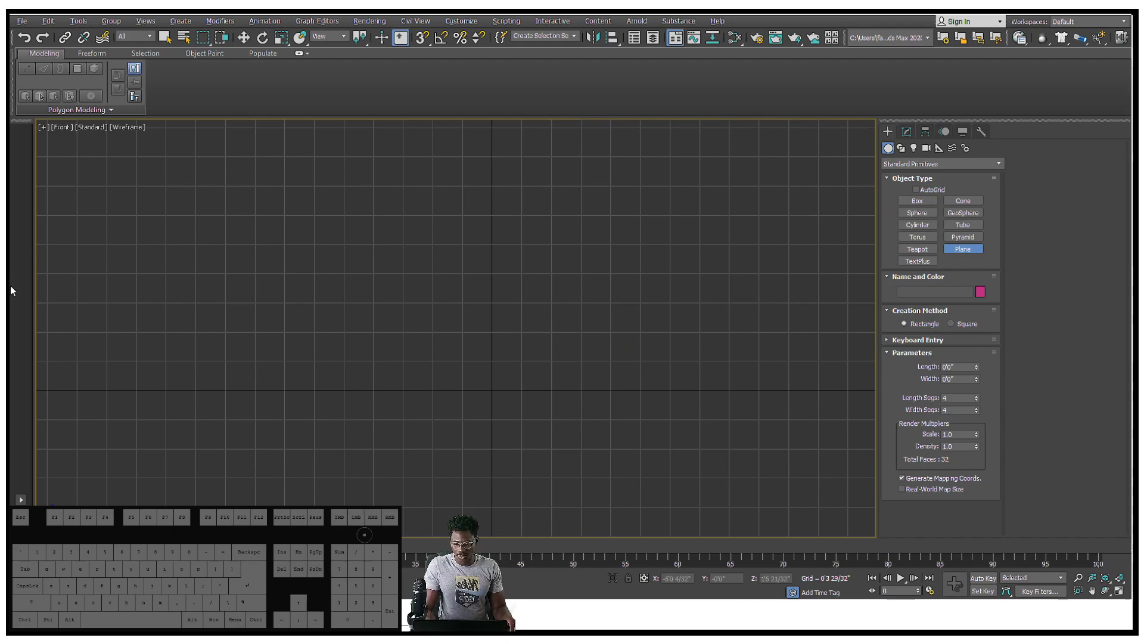
# Step: Draw a plane about 13 ft 6 in wide and 8 ft 11 in long around the middle of the Front view
pyautogui.scroll(-4, 382, 307)
pyautogui.moveTo(371, 303); pyautogui.dragTo(422, 299, button='middle')
pyautogui.scroll(-3, 378, 268)
pyautogui.moveTo(378, 268); pyautogui.dragTo(447, 327, button='middle')
pyautogui.scroll(4, 353, 275)
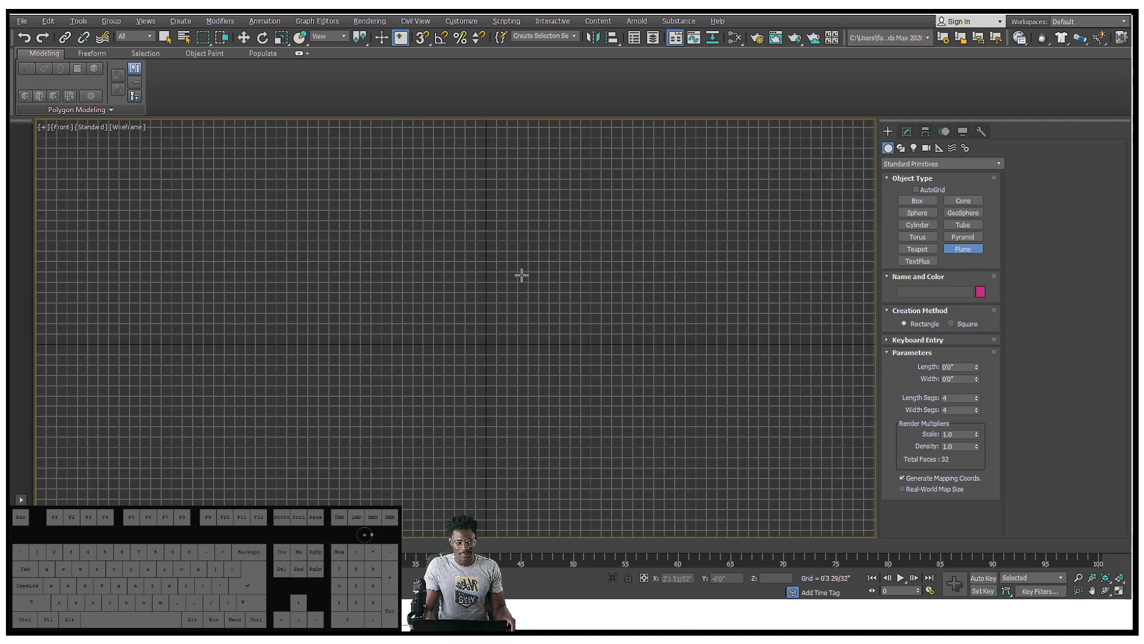
pyautogui.click(623, 457)
pyautogui.moveTo(623, 457); pyautogui.dragTo(665, 468)
pyautogui.press('w')
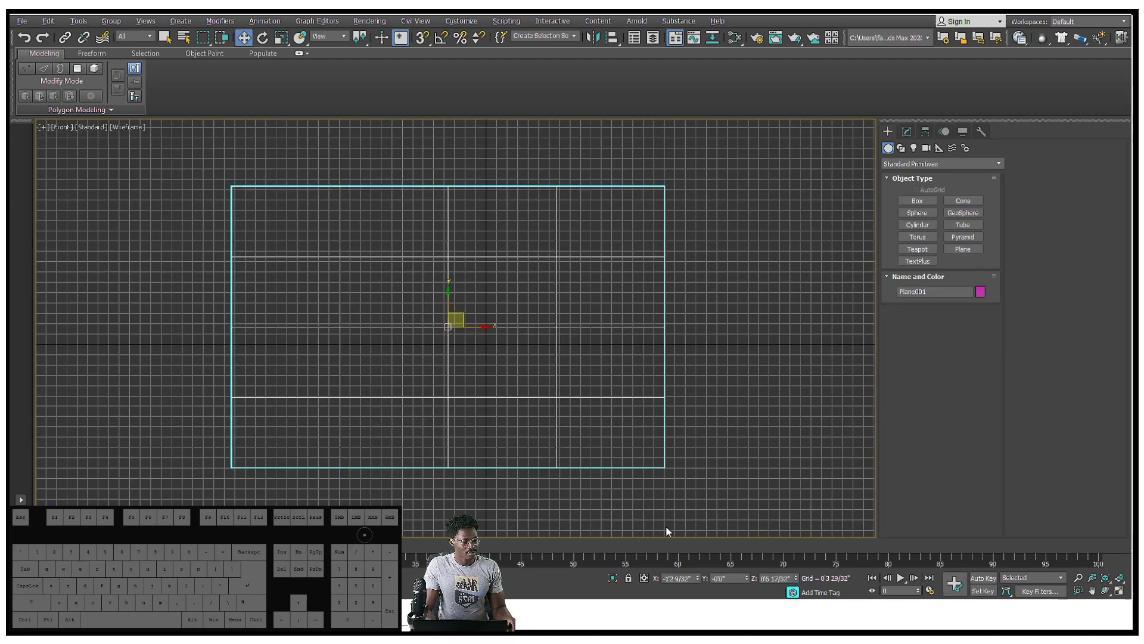
# Step: Centre the plane at the world origin by zeroing its X and Z positions, and hide the viewport grid
pyautogui.rightClick(698, 579)
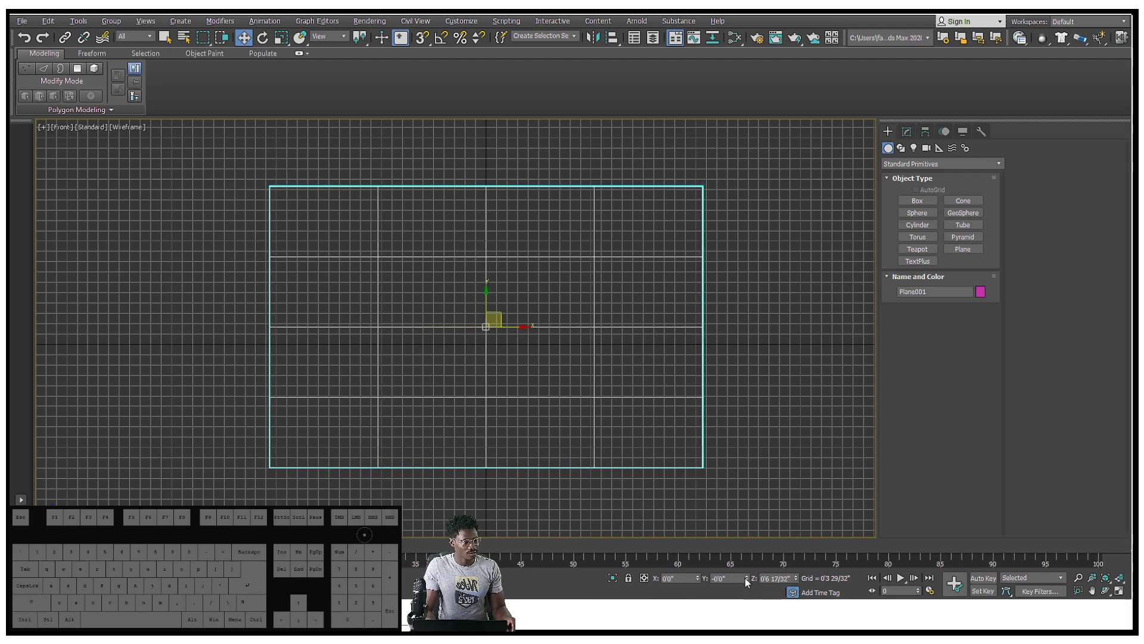
pyautogui.rightClick(795, 581)
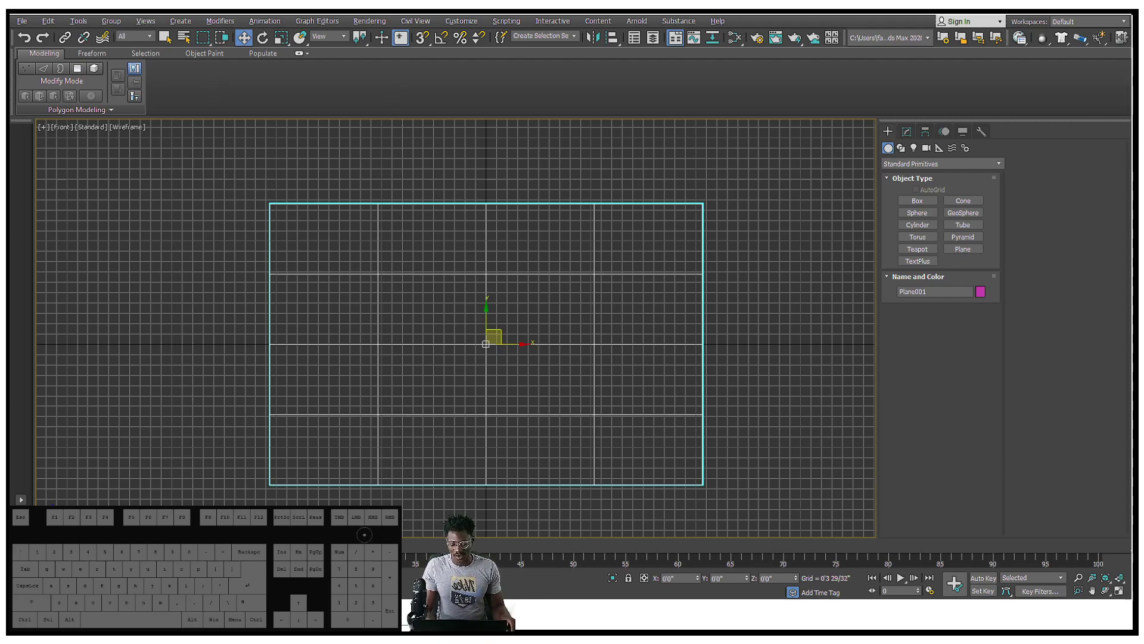
pyautogui.scroll(3, 516, 342)
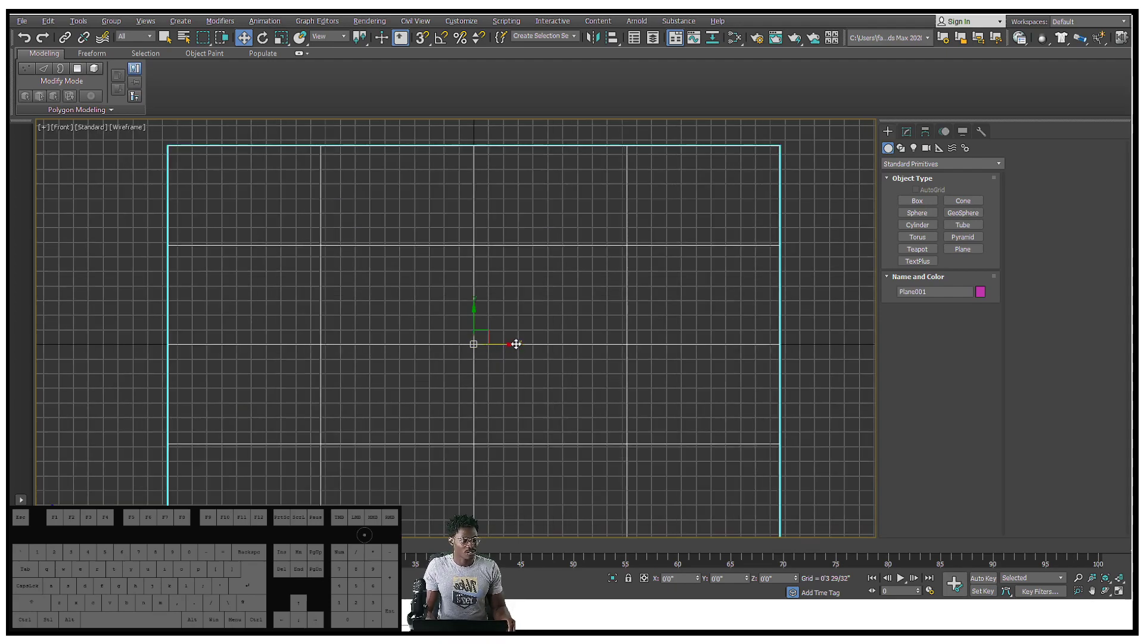
pyautogui.scroll(-3, 516, 319)
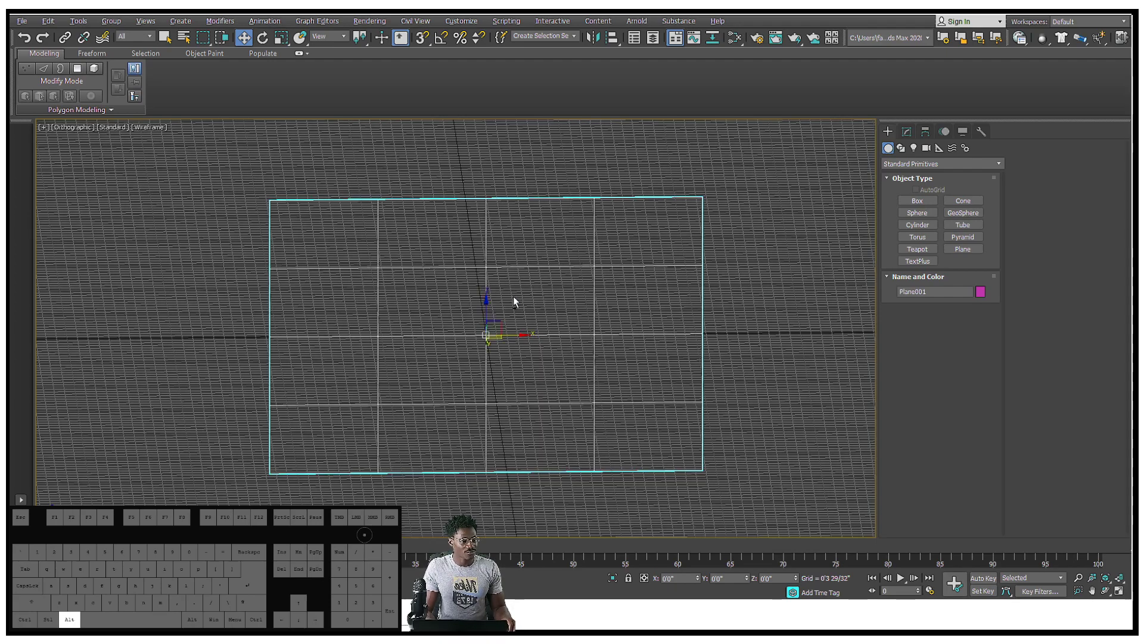
pyautogui.press('z')
pyautogui.scroll(-2, 494, 281)
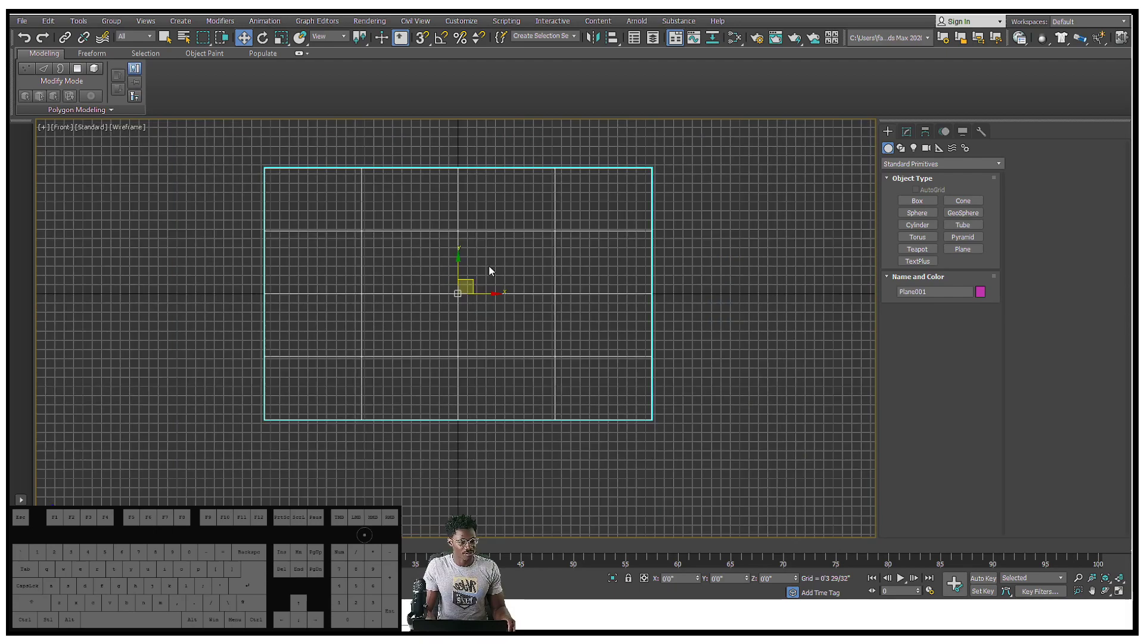
pyautogui.press('g')
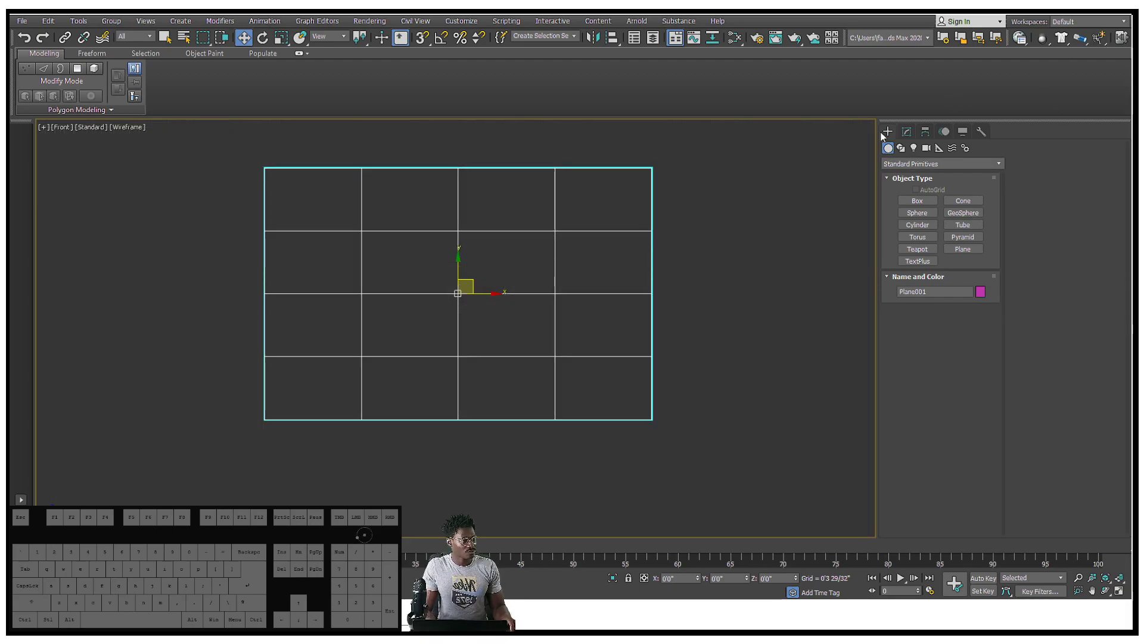
# Step: Set the plane's length segments and width segments to 1
pyautogui.click(907, 131)
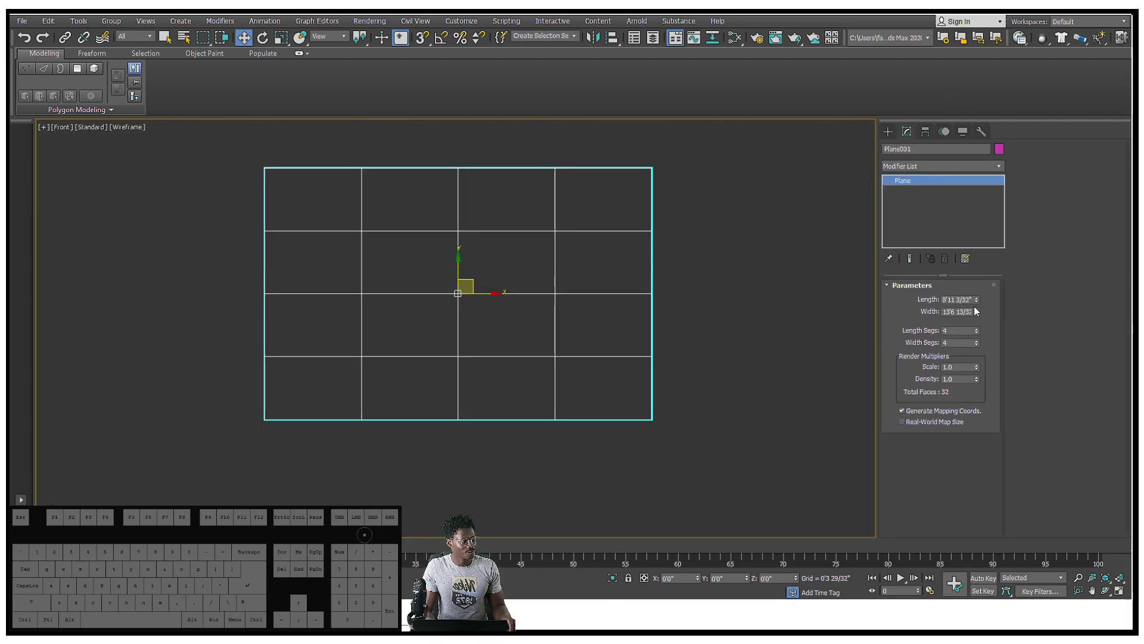
pyautogui.rightClick(972, 330)
pyautogui.rightClick(981, 332)
pyautogui.rightClick(978, 333)
pyautogui.rightClick(976, 331)
pyautogui.rightClick(976, 343)
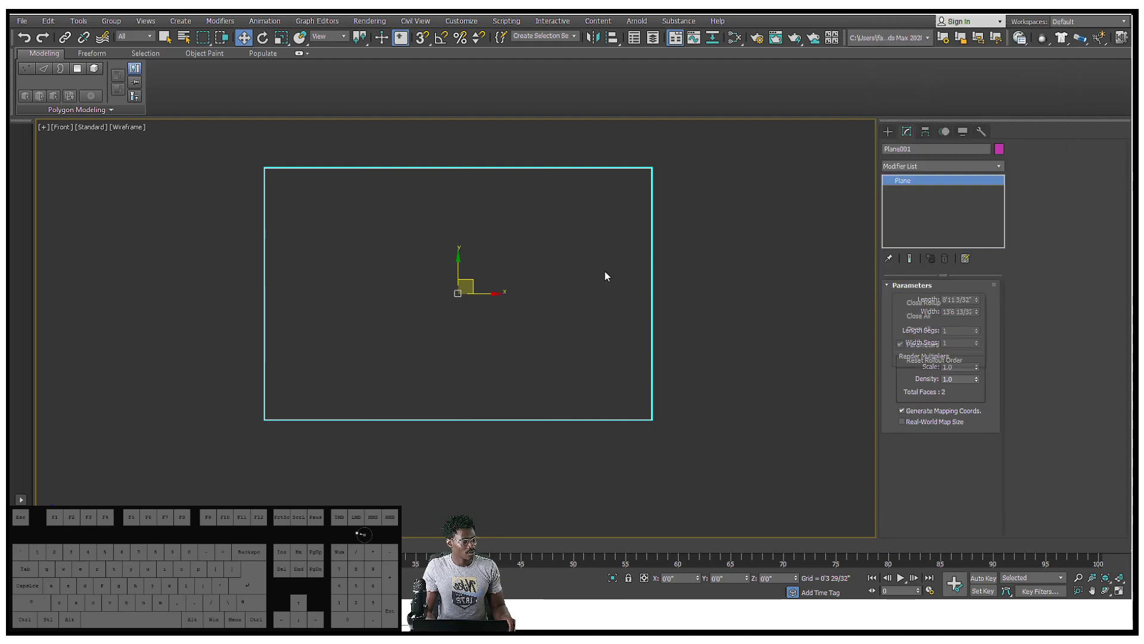
# Step: Add a UVW Map modifier to the plane
pyautogui.moveTo(643, 273); pyautogui.dragTo(604, 262, button='middle')
pyautogui.click(932, 167)
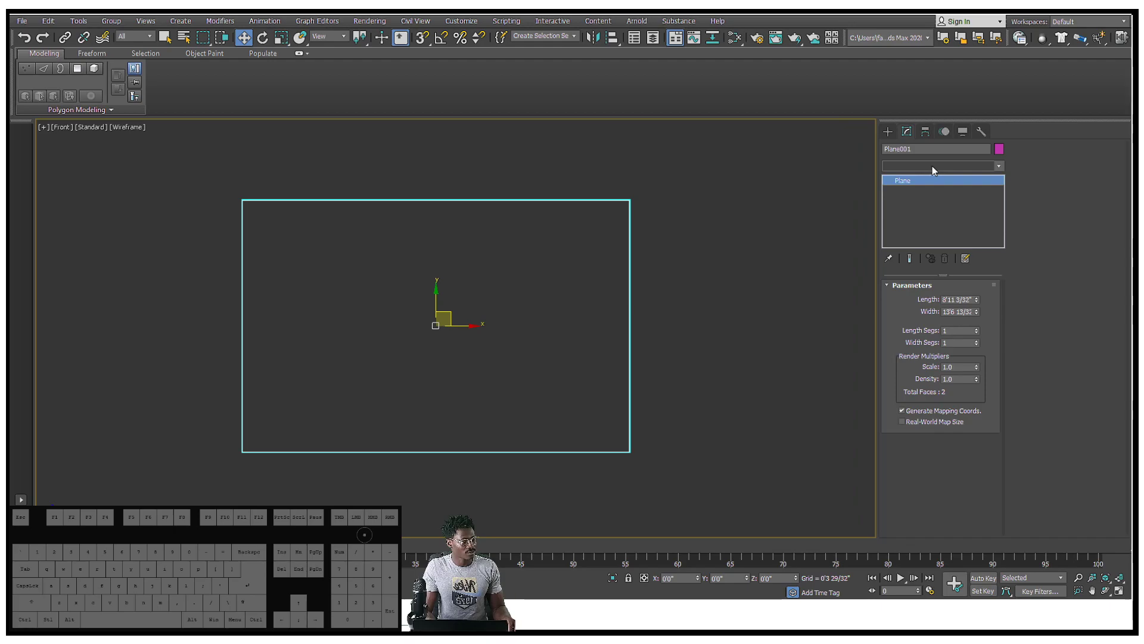
pyautogui.press('u')
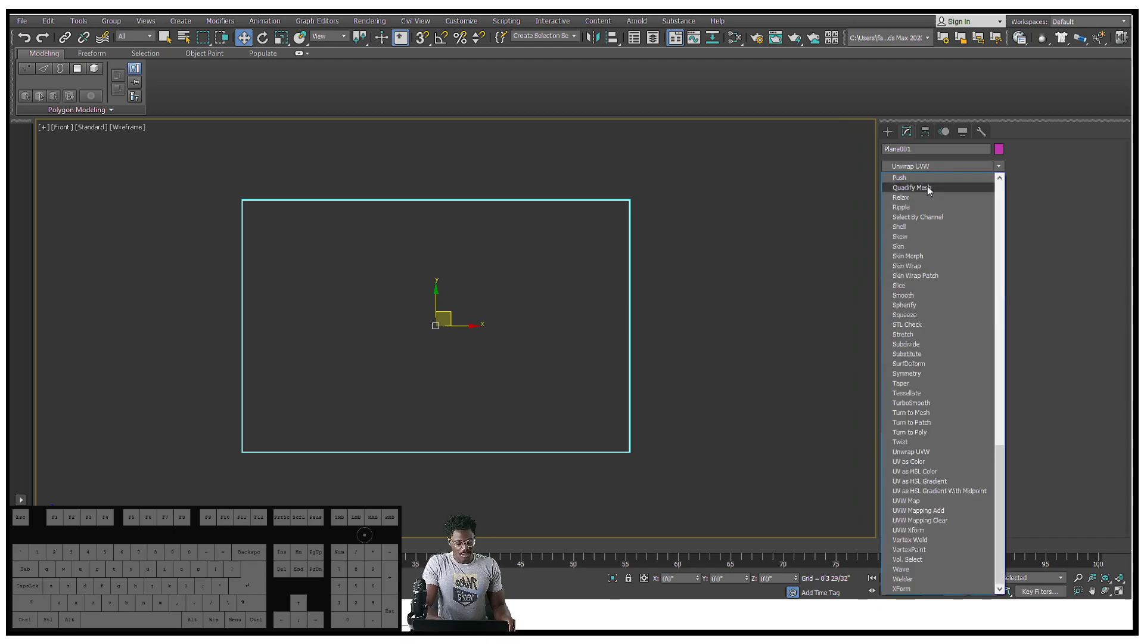
pyautogui.click(935, 500)
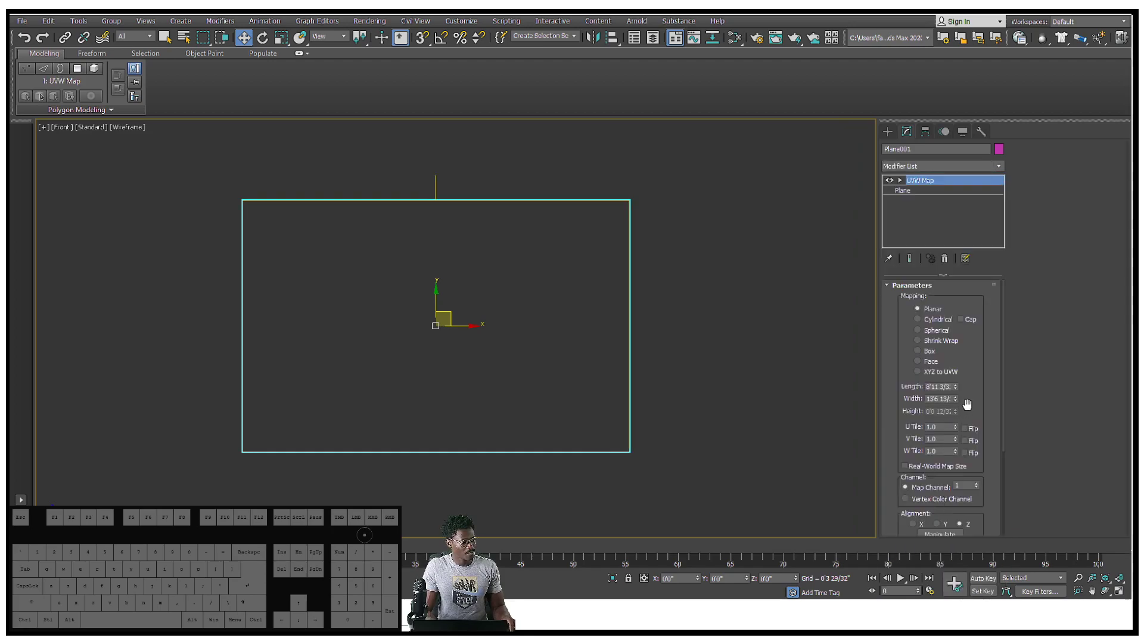
pyautogui.scroll(-4, 967, 405)
pyautogui.click(913, 433)
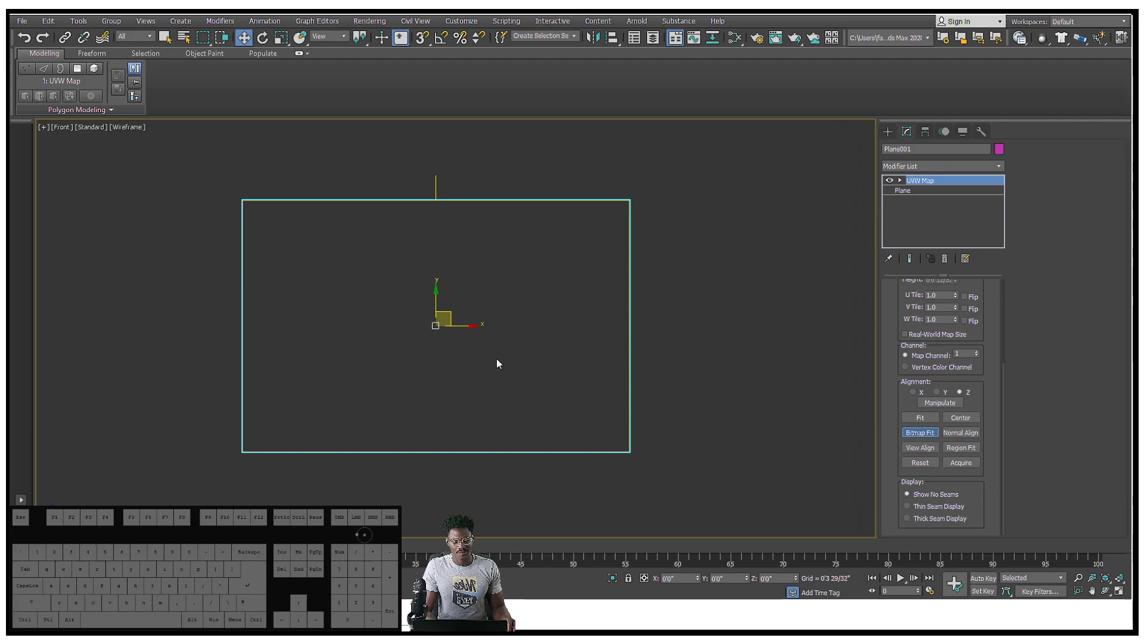
pyautogui.click(920, 432)
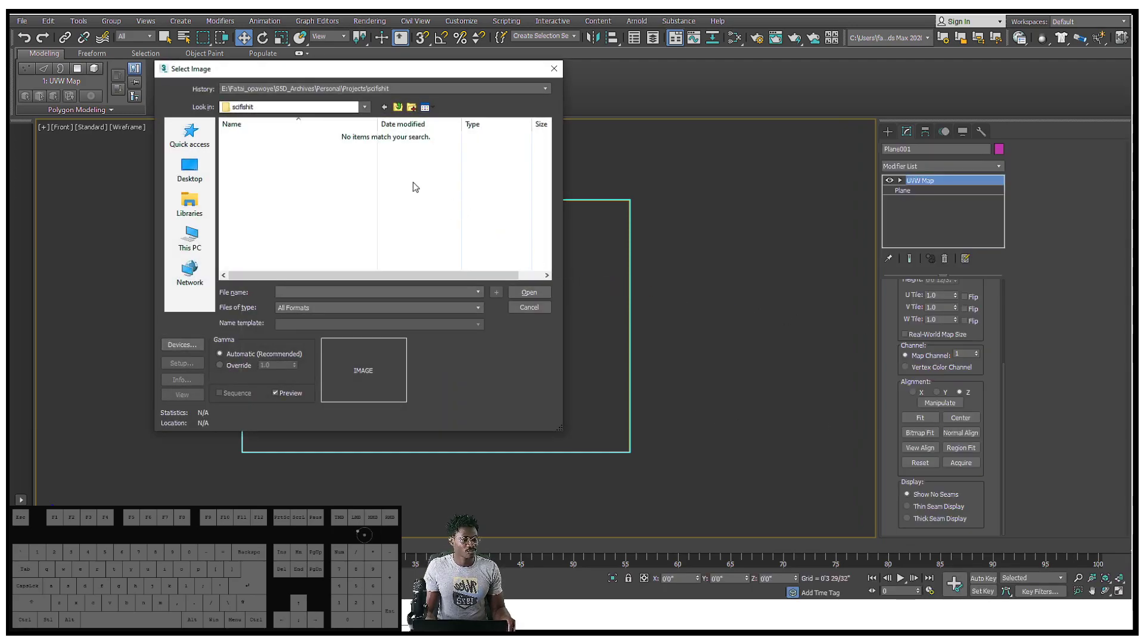
pyautogui.click(184, 173)
pyautogui.scroll(-5, 344, 194)
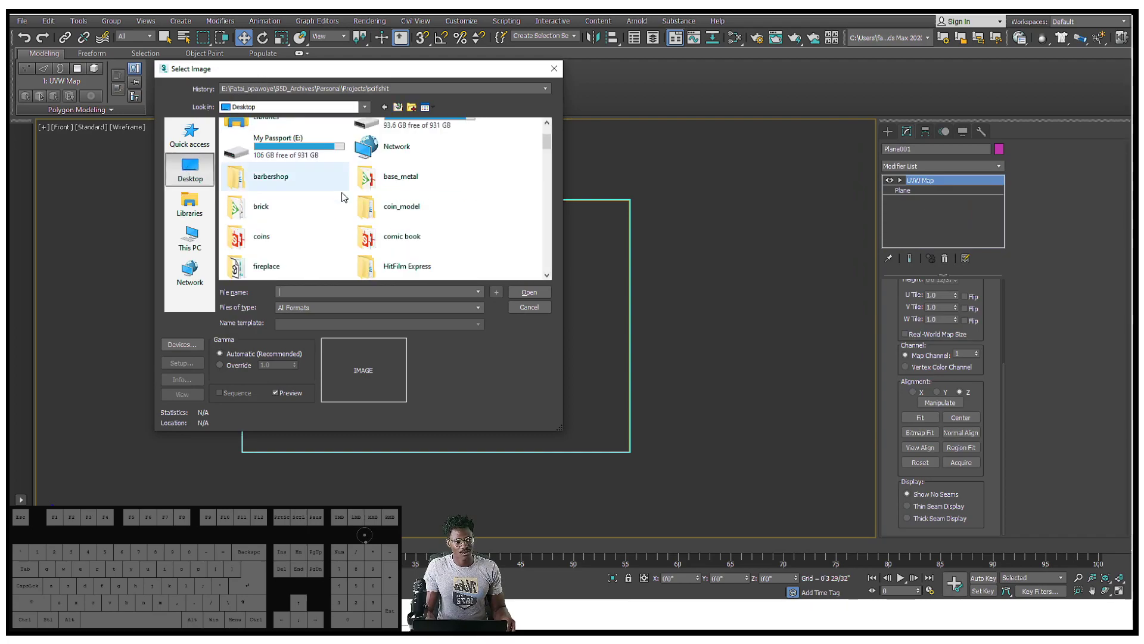
pyautogui.scroll(-10, 343, 200)
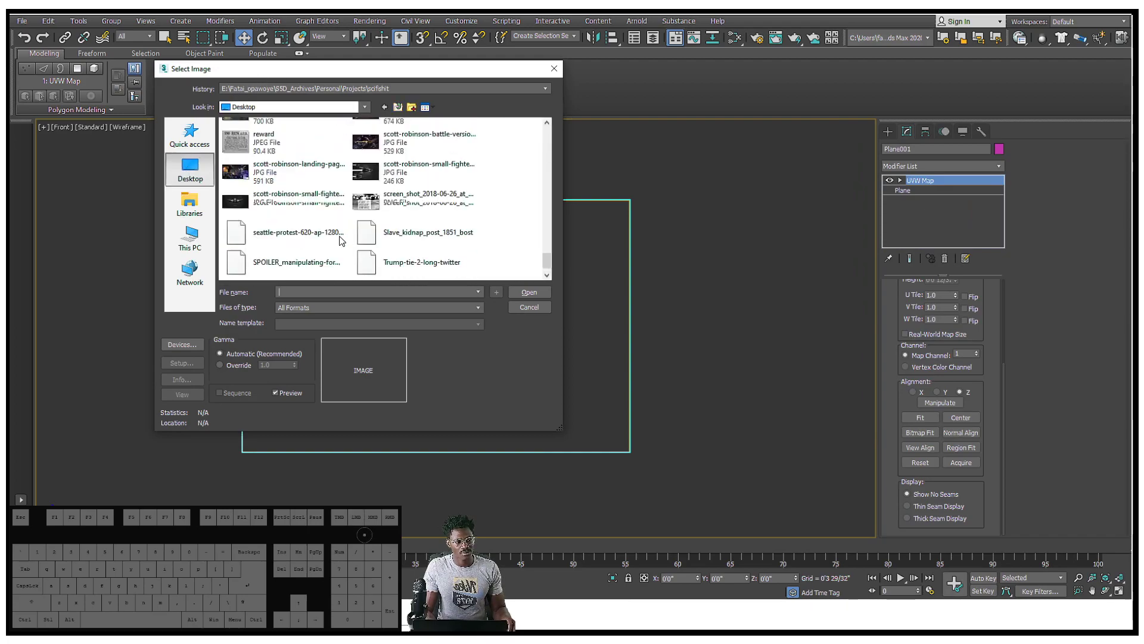
pyautogui.scroll(6, 341, 240)
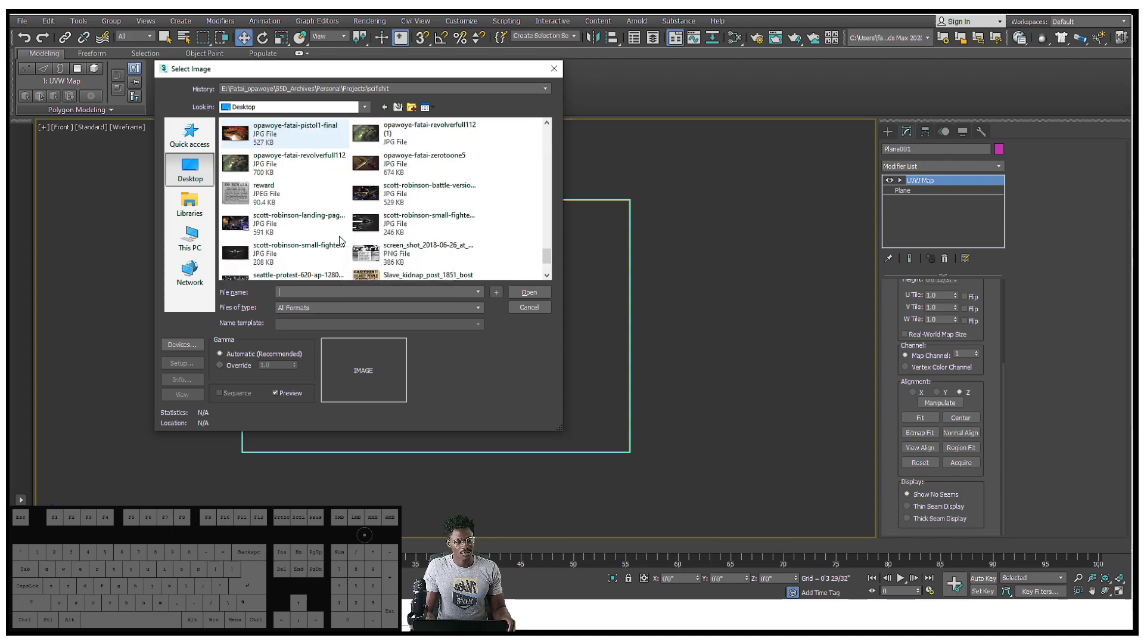
pyautogui.click(554, 69)
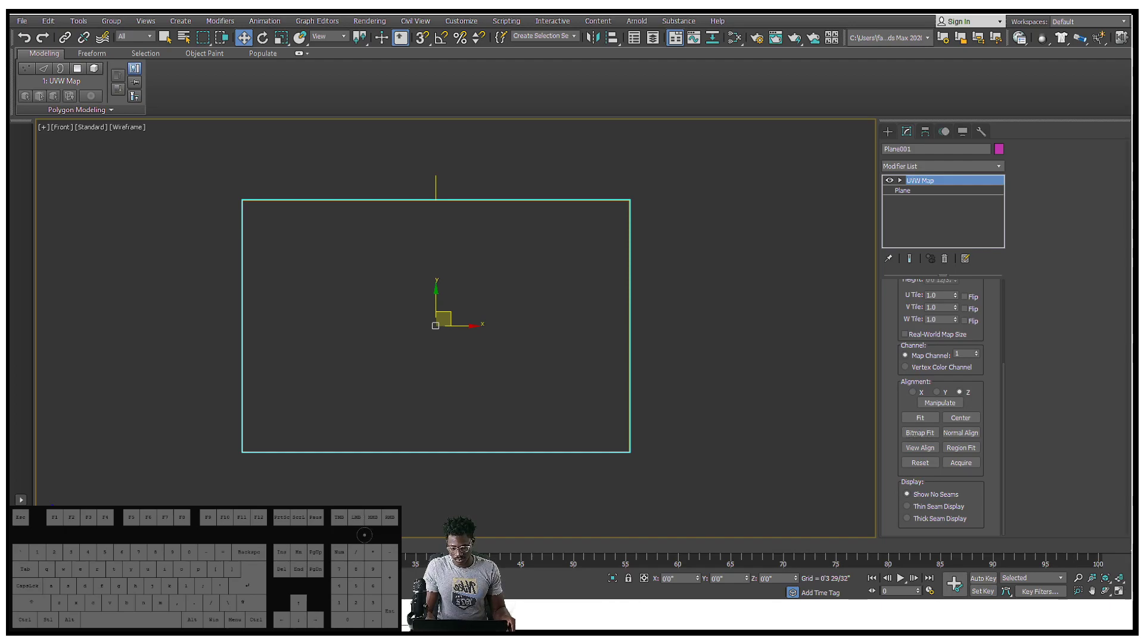
pyautogui.hotkey('shift', 'c')
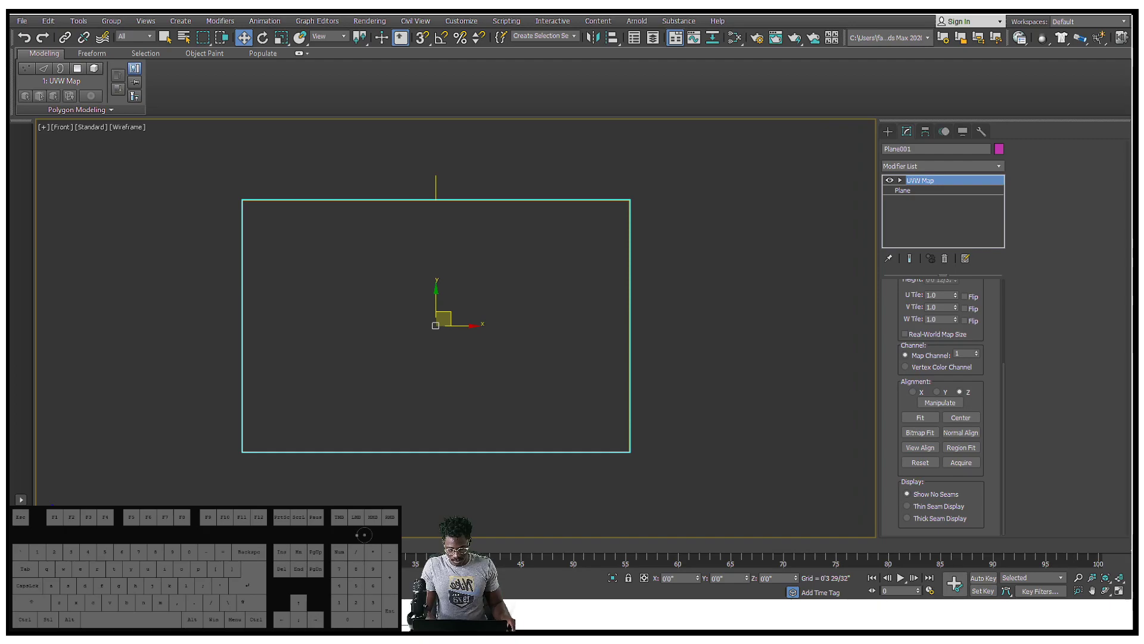
pyautogui.press('shift')
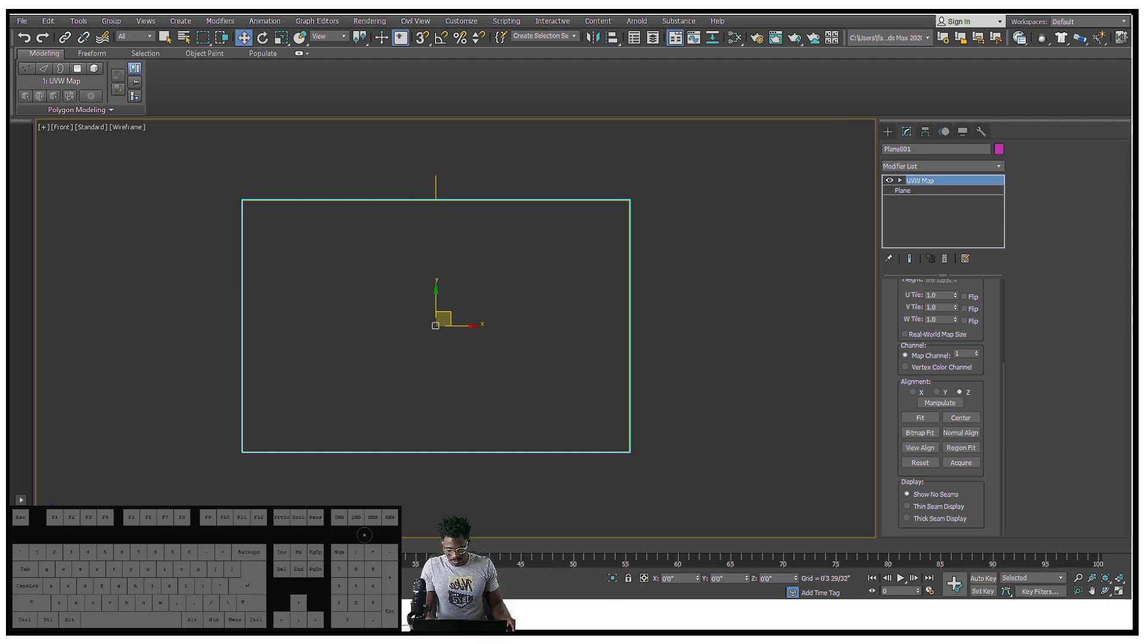
pyautogui.press('r')
pyautogui.press('n')
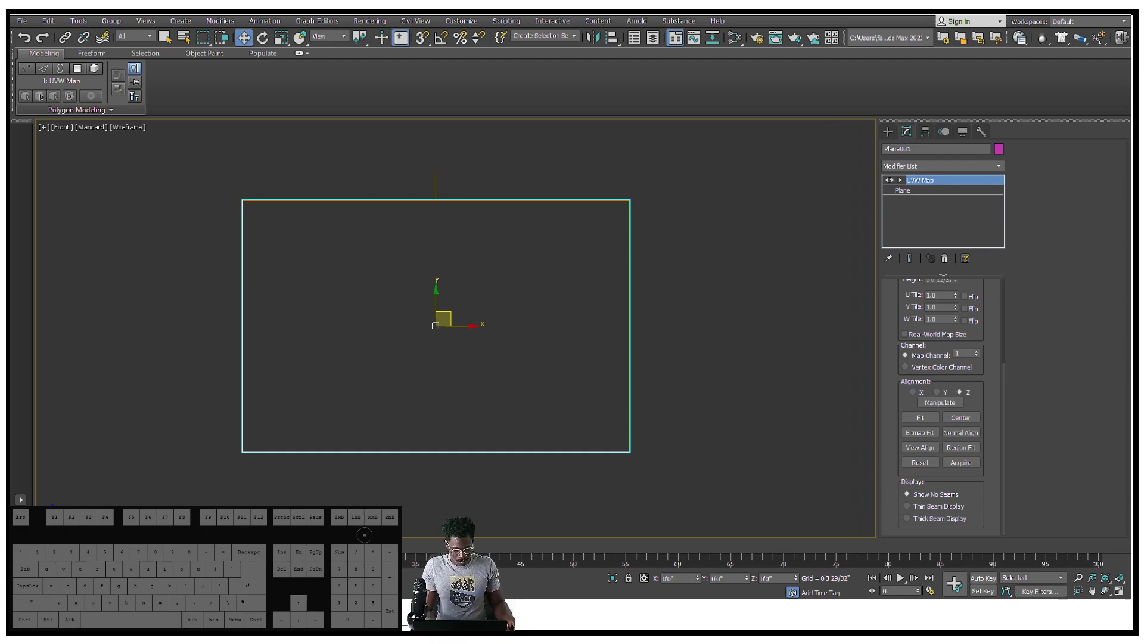
pyautogui.press('shift')
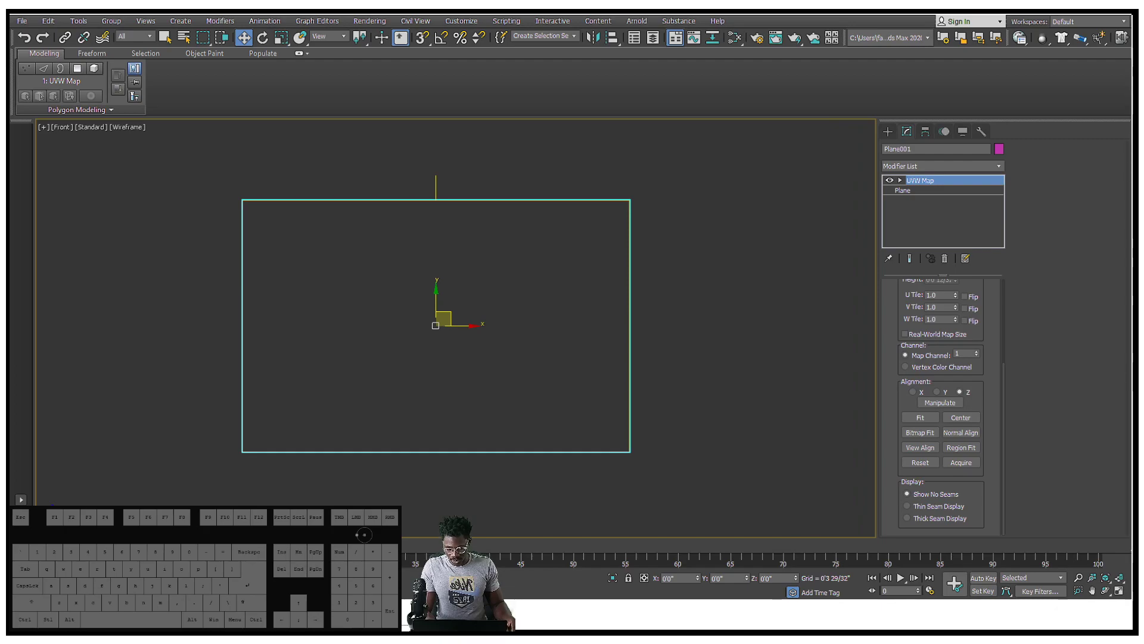
pyautogui.press('shift')
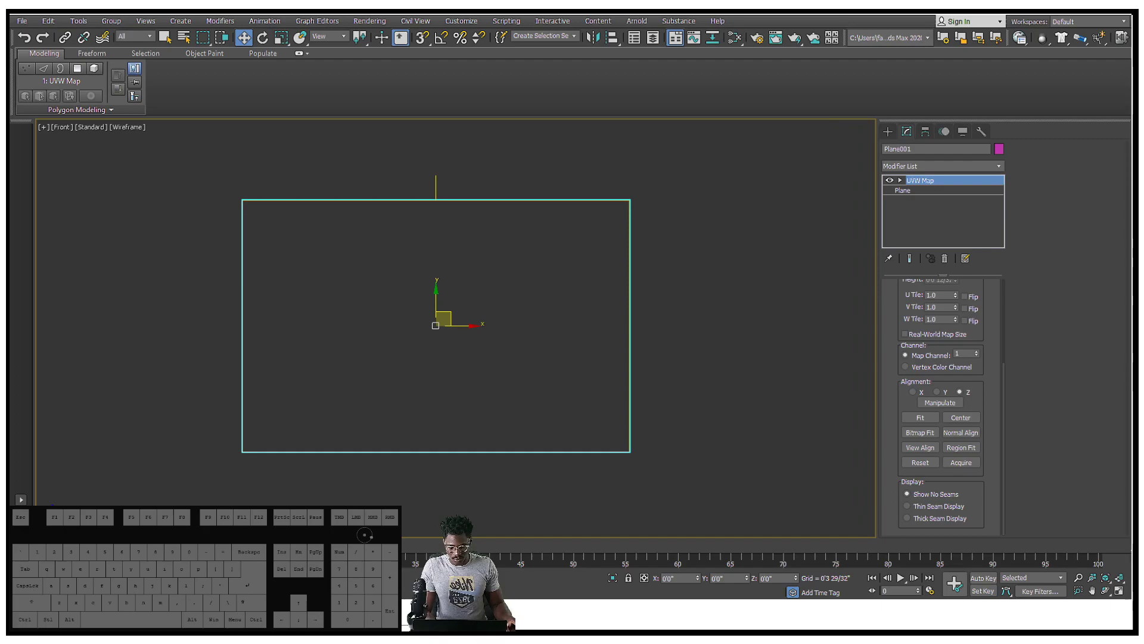
pyautogui.press('ctrl')
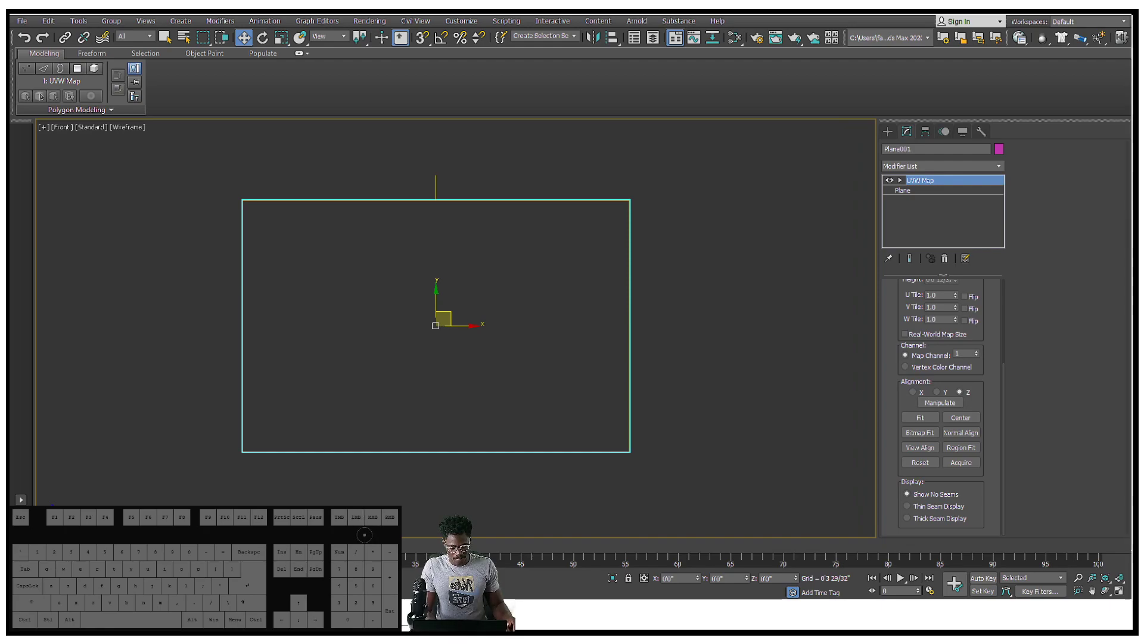
# Step: Bitmap-fit the plane's UVW mapping to the 38286989 wooden shipping crate image in the Desktop's Crate > refs folder
pyautogui.click(920, 432)
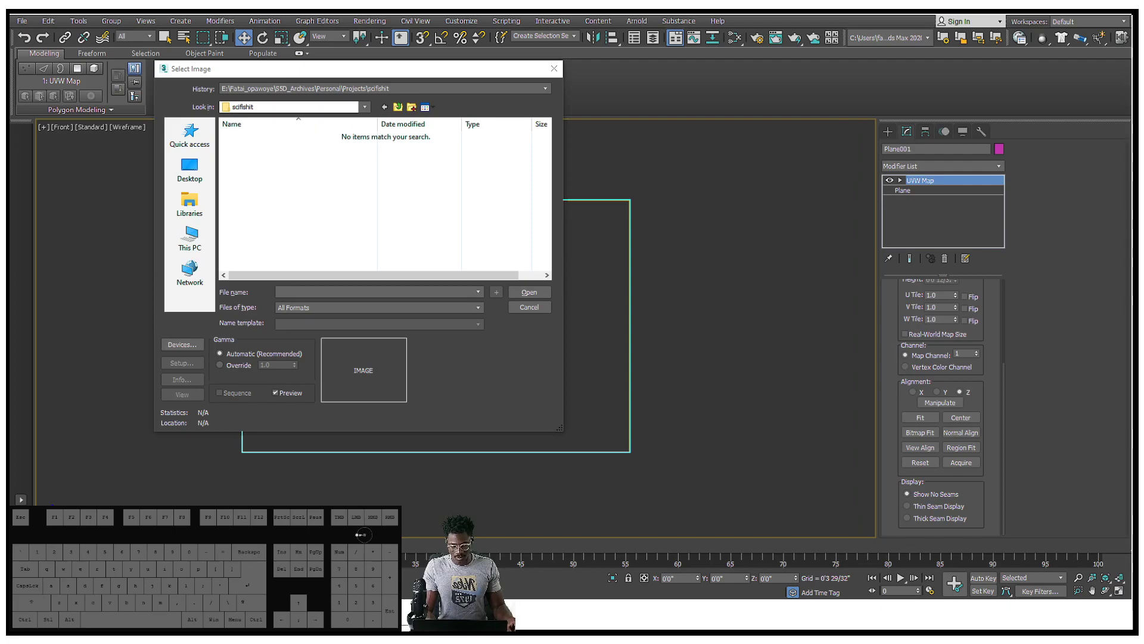
pyautogui.click(189, 170)
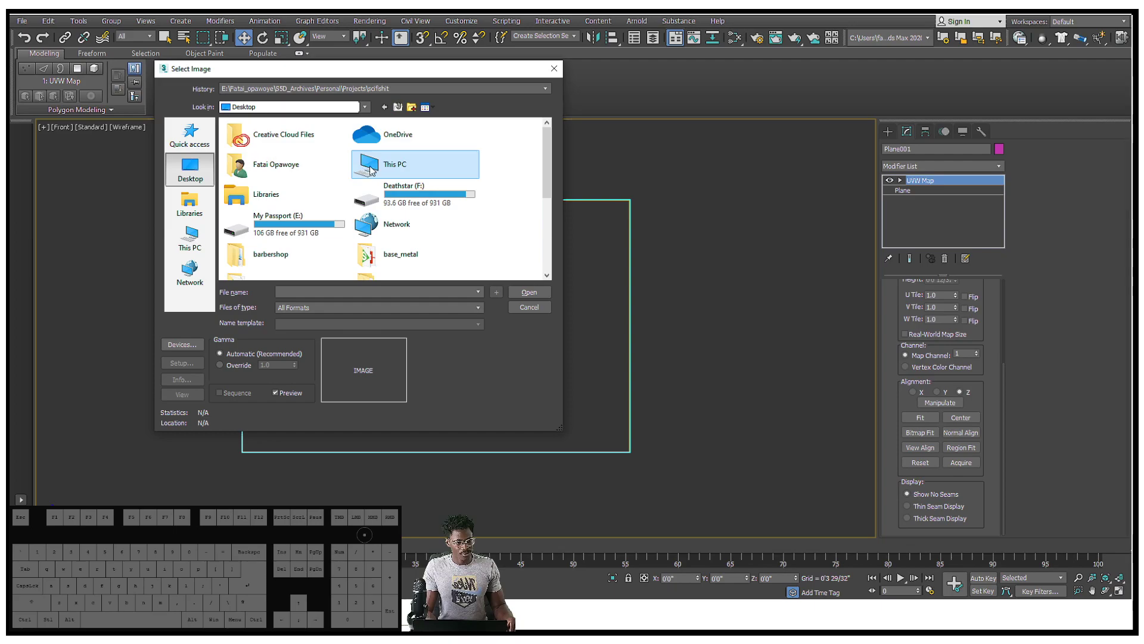
pyautogui.scroll(-5, 375, 170)
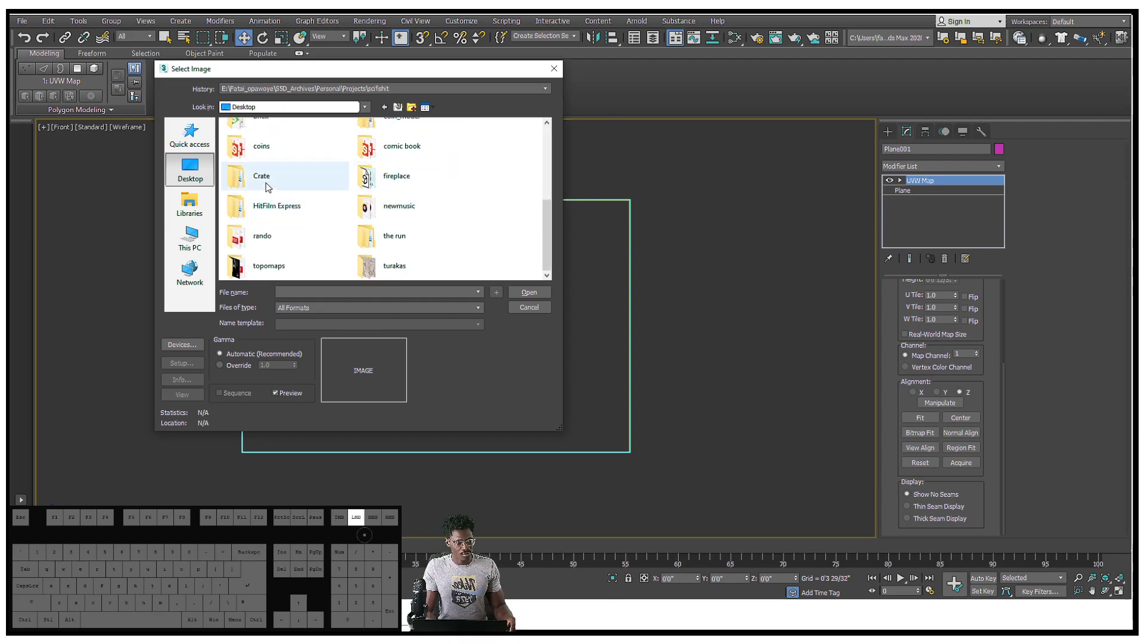
pyautogui.doubleClick(265, 169)
pyautogui.doubleClick(314, 150)
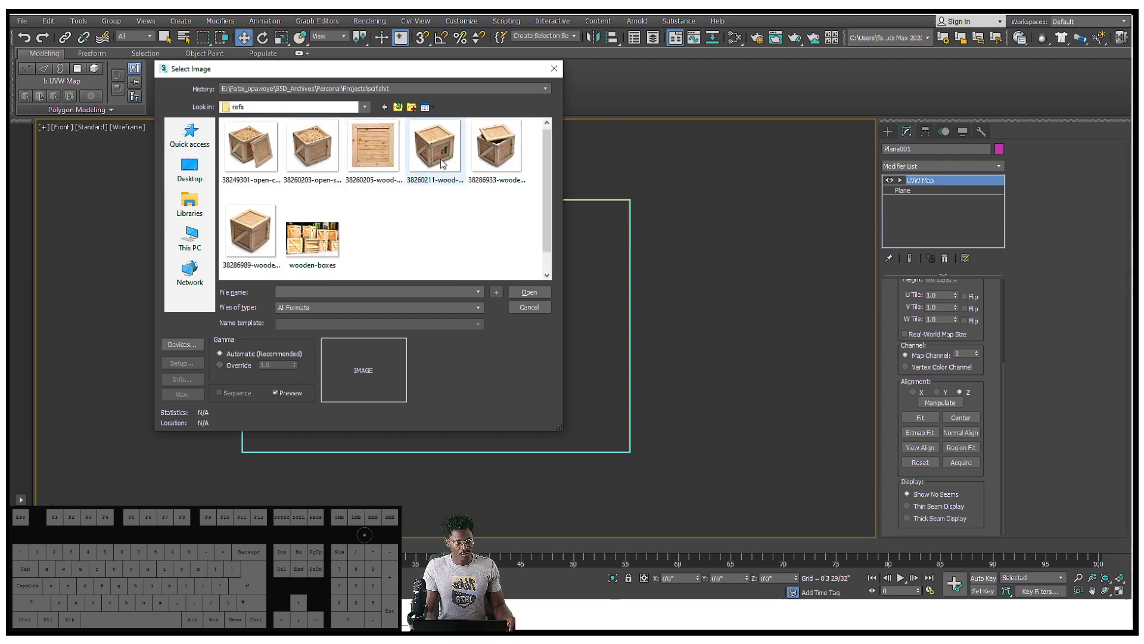
pyautogui.click(255, 236)
pyautogui.click(312, 146)
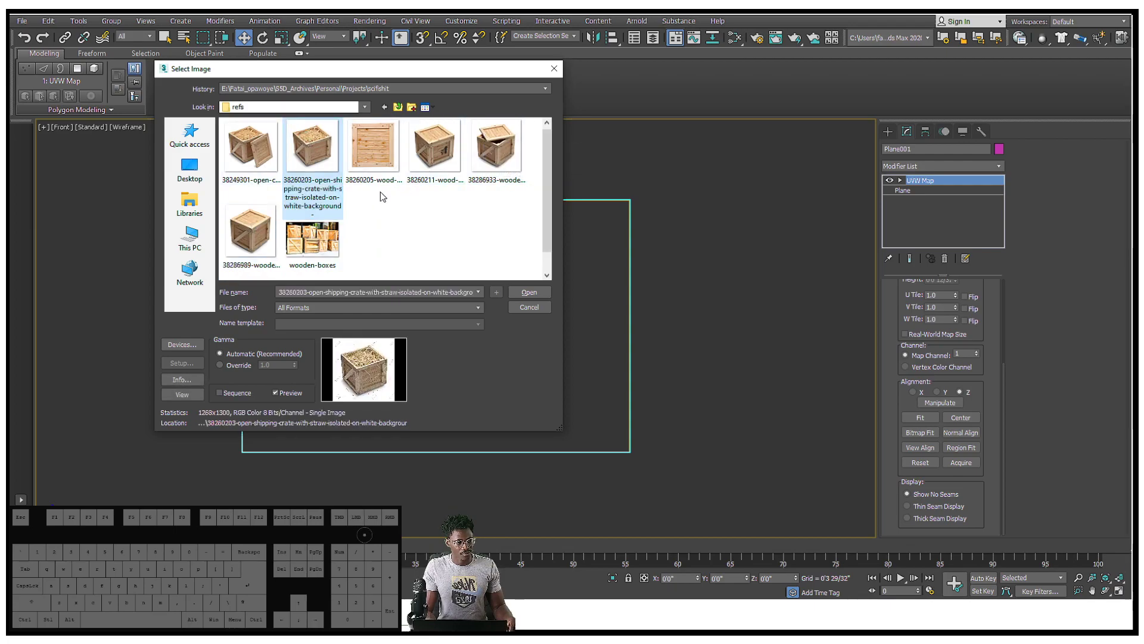
pyautogui.click(259, 248)
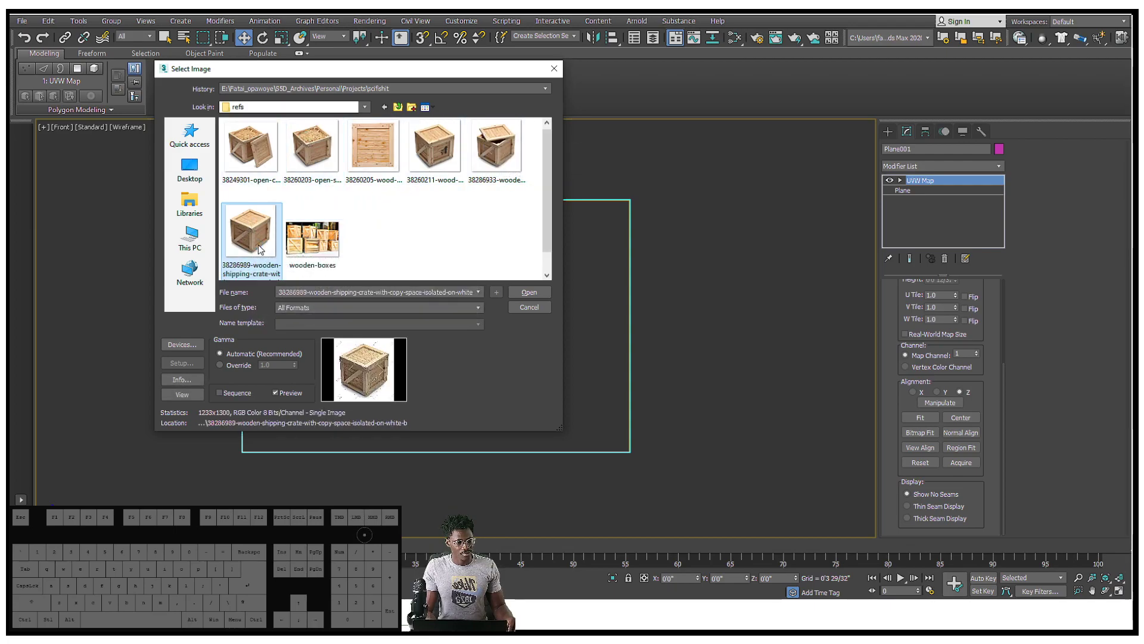
pyautogui.click(249, 237)
pyautogui.doubleClick(249, 237)
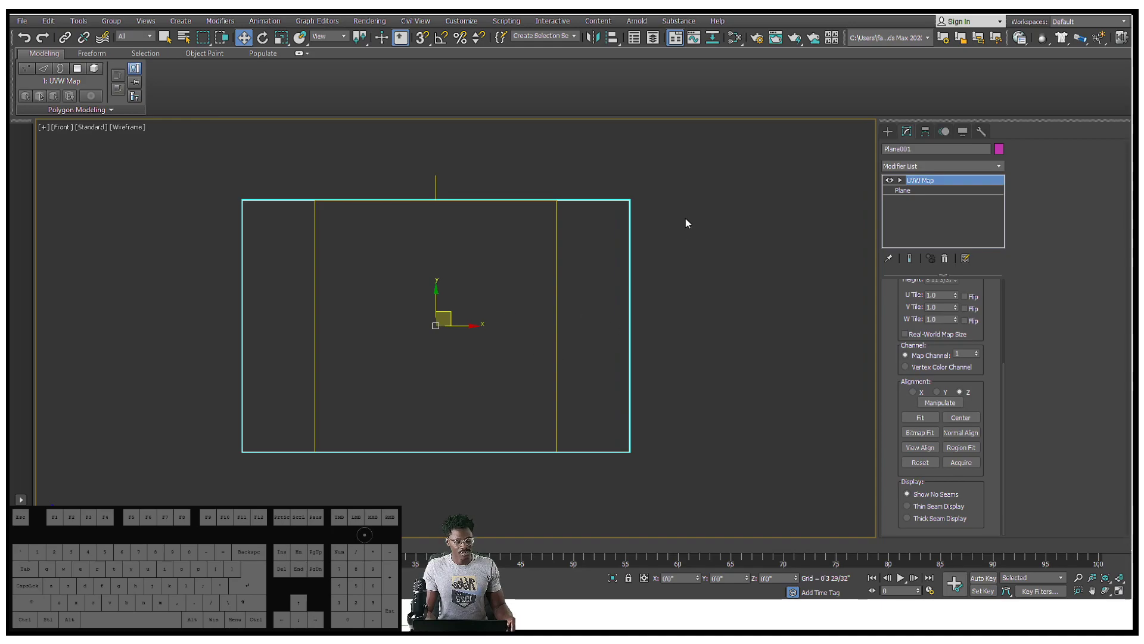
# Step: Open the Slate Material Editor, make its window taller and move it up over the viewport
pyautogui.press('m')
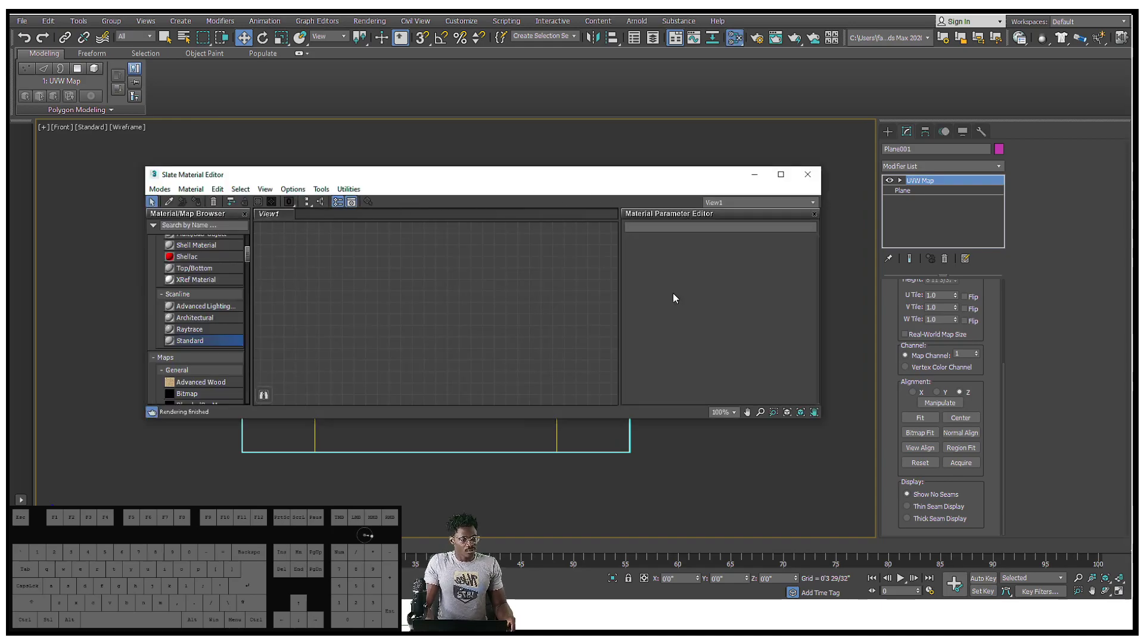
pyautogui.moveTo(820, 418); pyautogui.dragTo(819, 559)
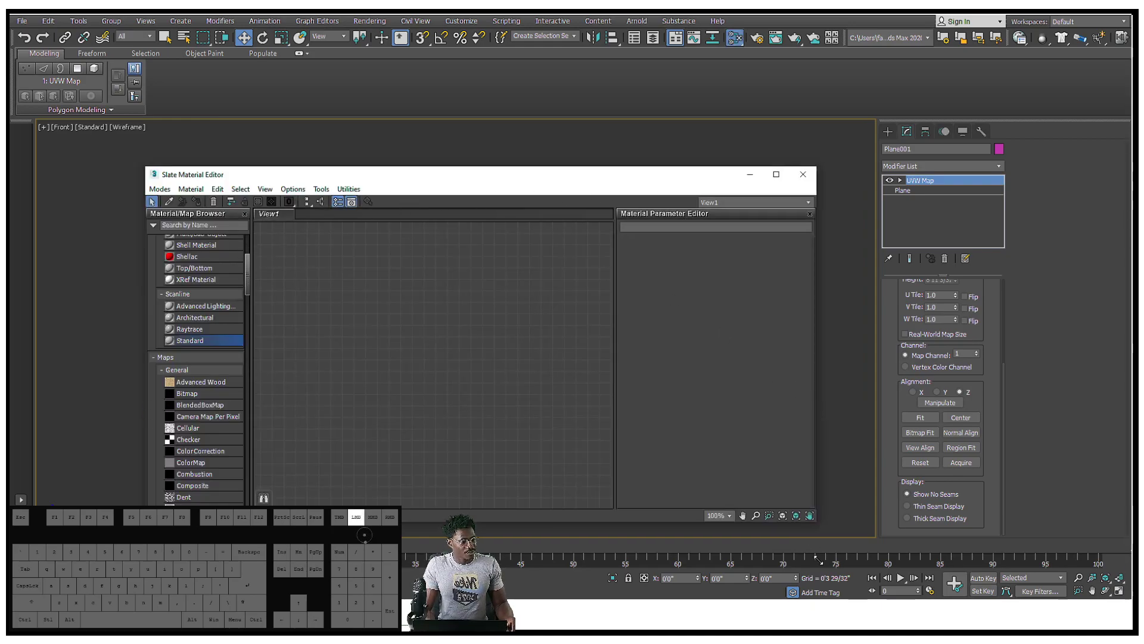
pyautogui.moveTo(477, 176); pyautogui.dragTo(438, 69)
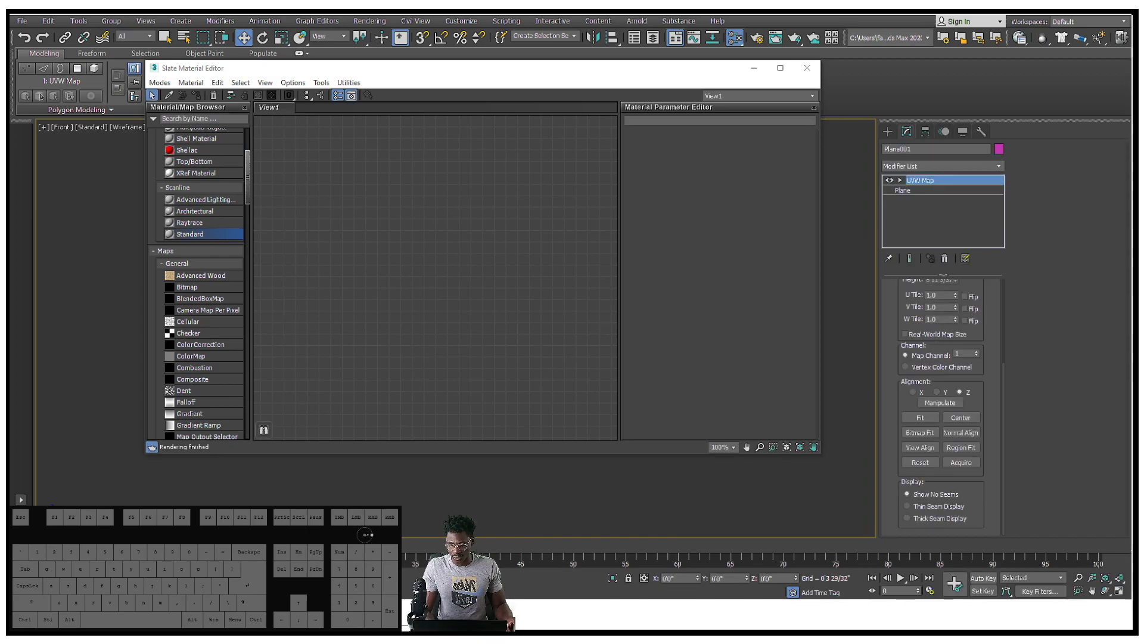
# Step: Bring the File Explorer window beside the material editor and open the refs folder inside the Desktop's Crate folder
pyautogui.moveTo(1131, 152); pyautogui.dragTo(816, 117)
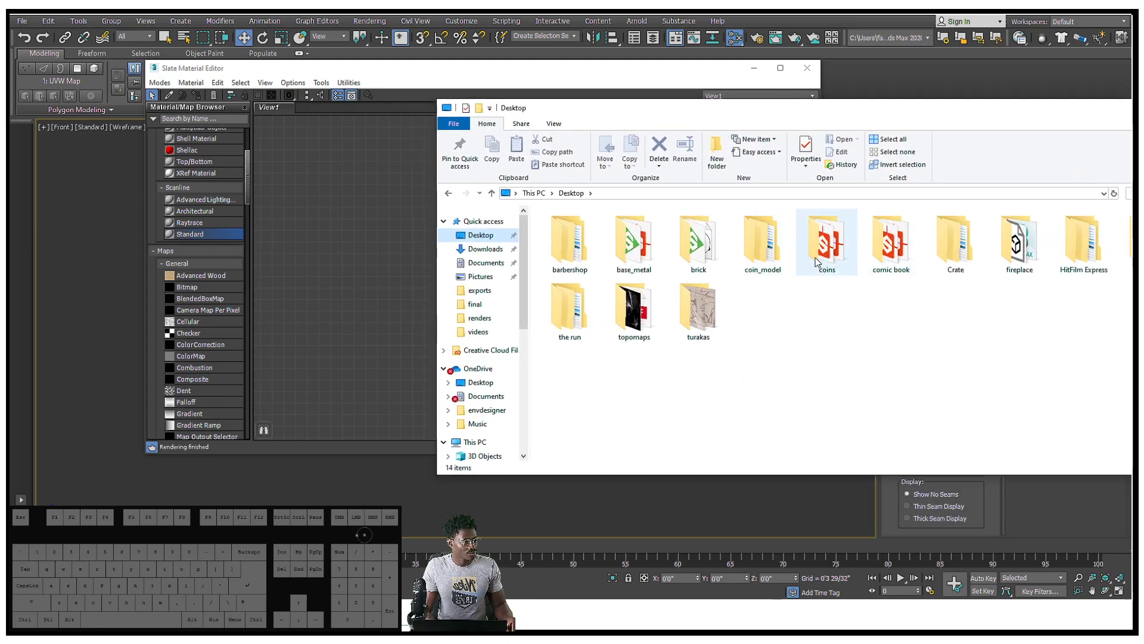
pyautogui.doubleClick(959, 266)
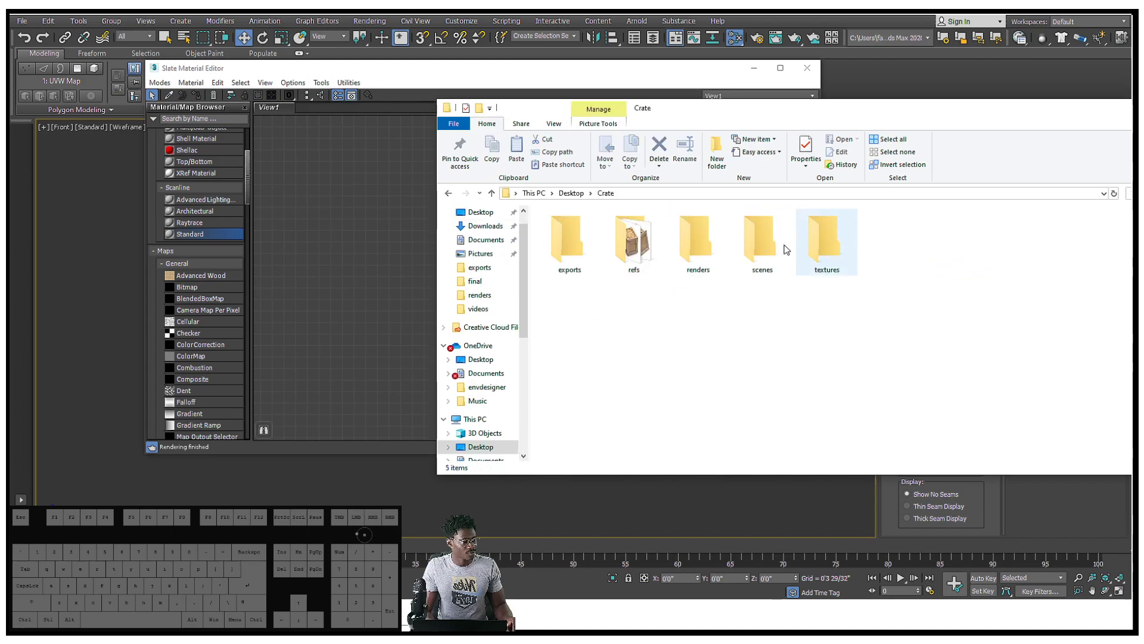
pyautogui.doubleClick(627, 252)
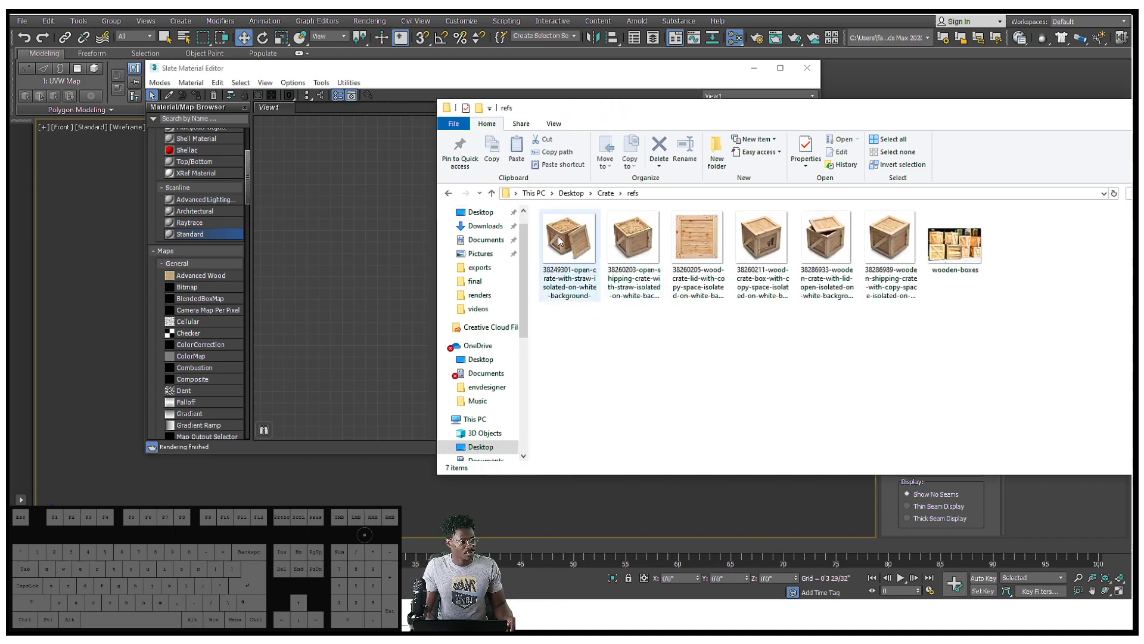
# Step: Add the open crate, open shipping crate, crate lid and 38260211 crate box images to the material view as bitmap nodes
pyautogui.moveTo(557, 241); pyautogui.dragTo(330, 189)
pyautogui.moveTo(634, 239); pyautogui.dragTo(320, 273)
pyautogui.click(697, 239)
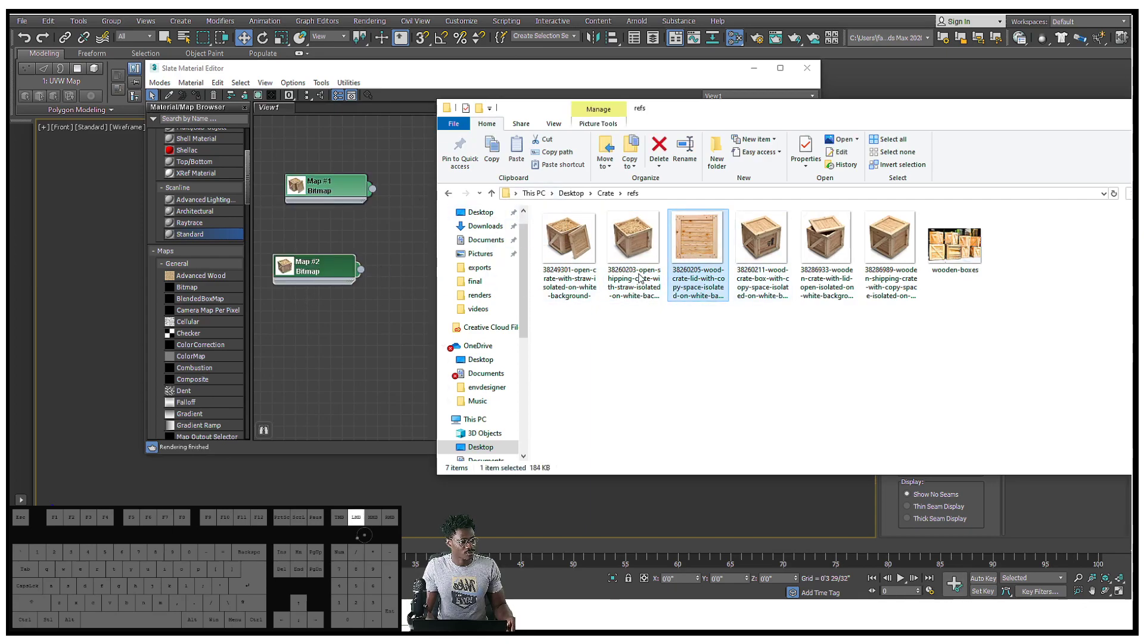
pyautogui.moveTo(289, 354); pyautogui.dragTo(288, 338)
pyautogui.moveTo(762, 238); pyautogui.dragTo(331, 399)
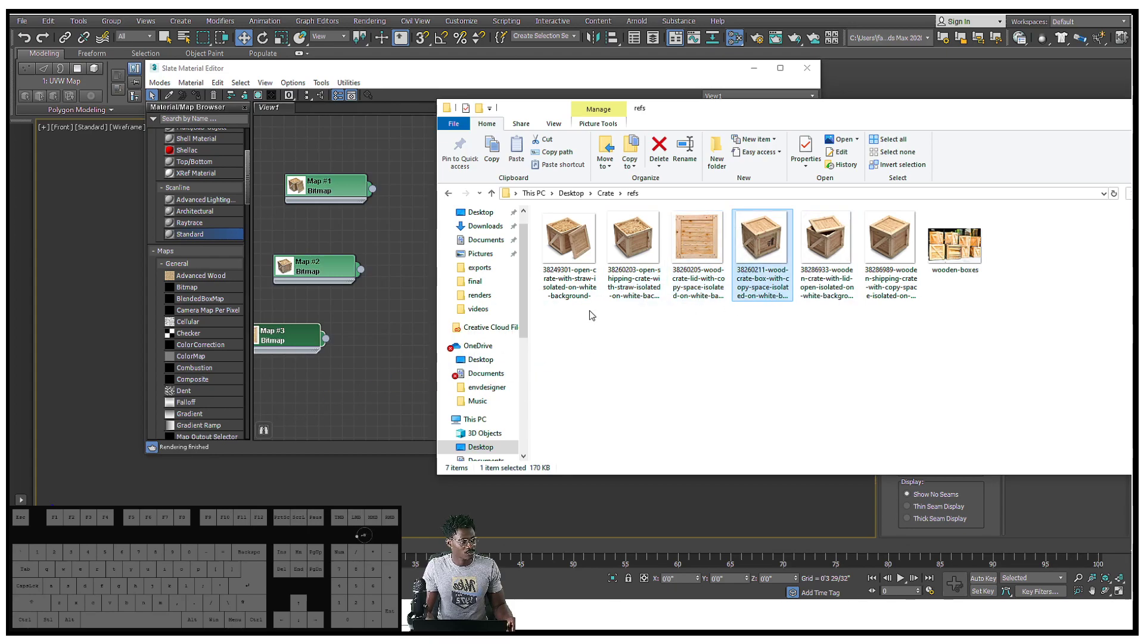
# Step: Add the 38286933 open-lid crate and 38286989 shipping crate images as bitmap nodes below the existing ones
pyautogui.click(368, 345)
pyautogui.moveTo(365, 335); pyautogui.dragTo(382, 258, button='middle')
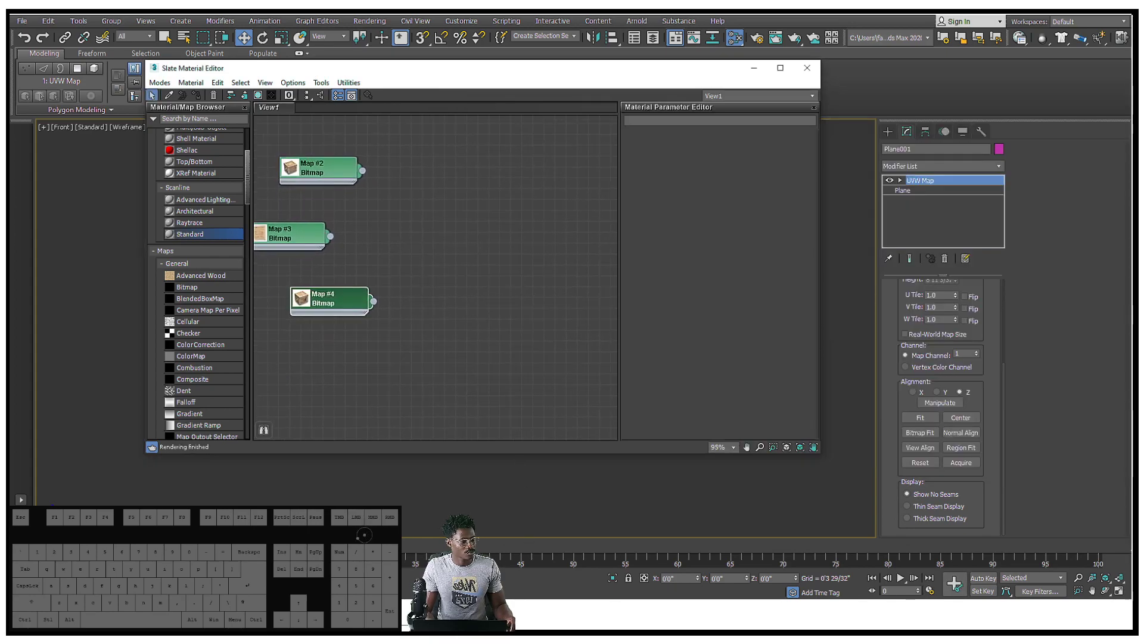
pyautogui.hotkey('alt', 'Tab')
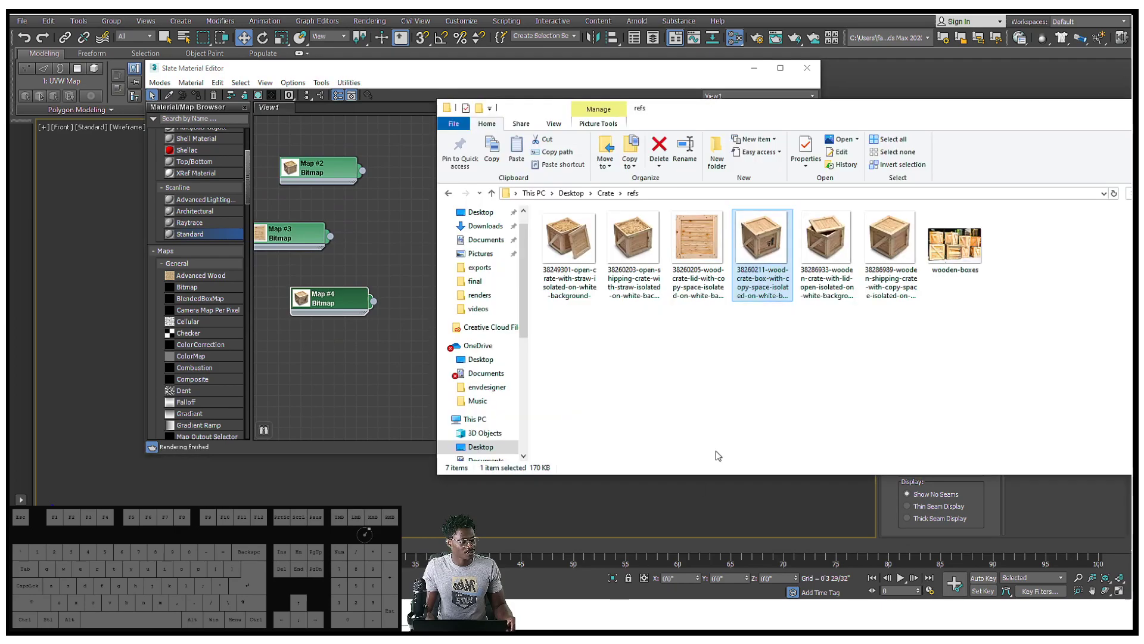
pyautogui.moveTo(827, 241); pyautogui.dragTo(406, 373)
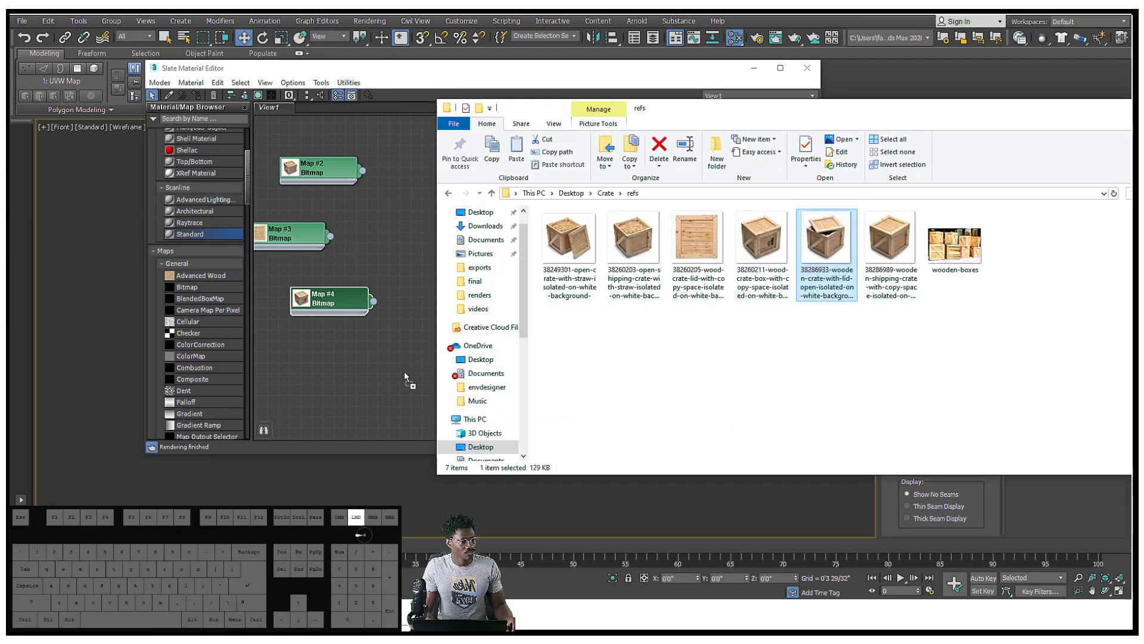
pyautogui.moveTo(891, 239); pyautogui.dragTo(343, 411)
# Step: Open the wooden-boxes image from the refs folder in the photo viewer to examine it
pyautogui.click(937, 225)
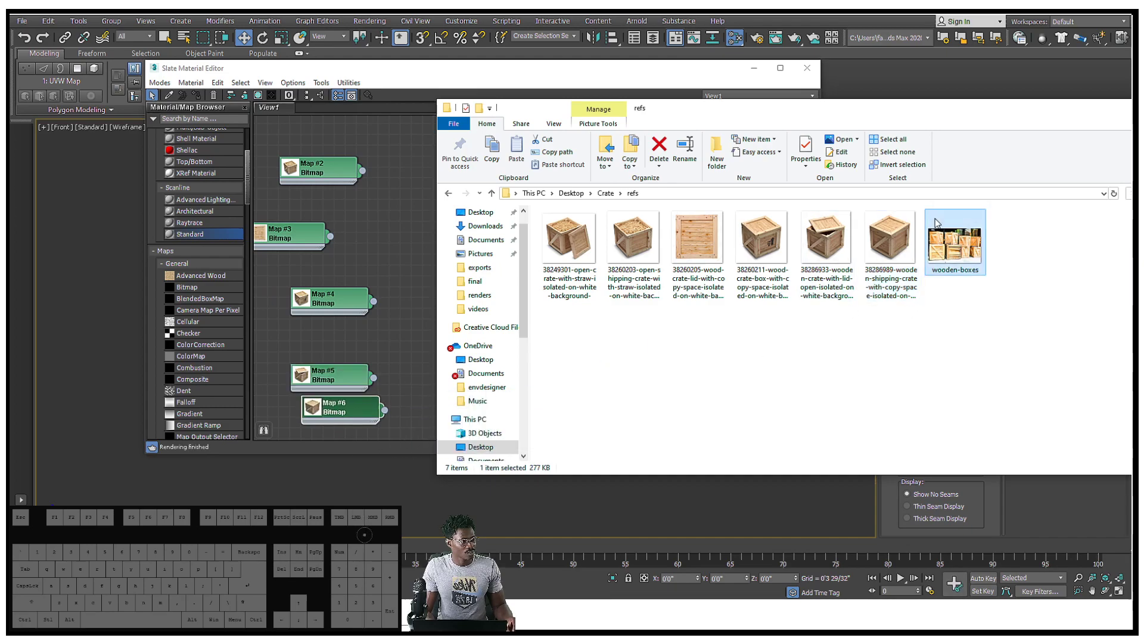
pyautogui.doubleClick(937, 224)
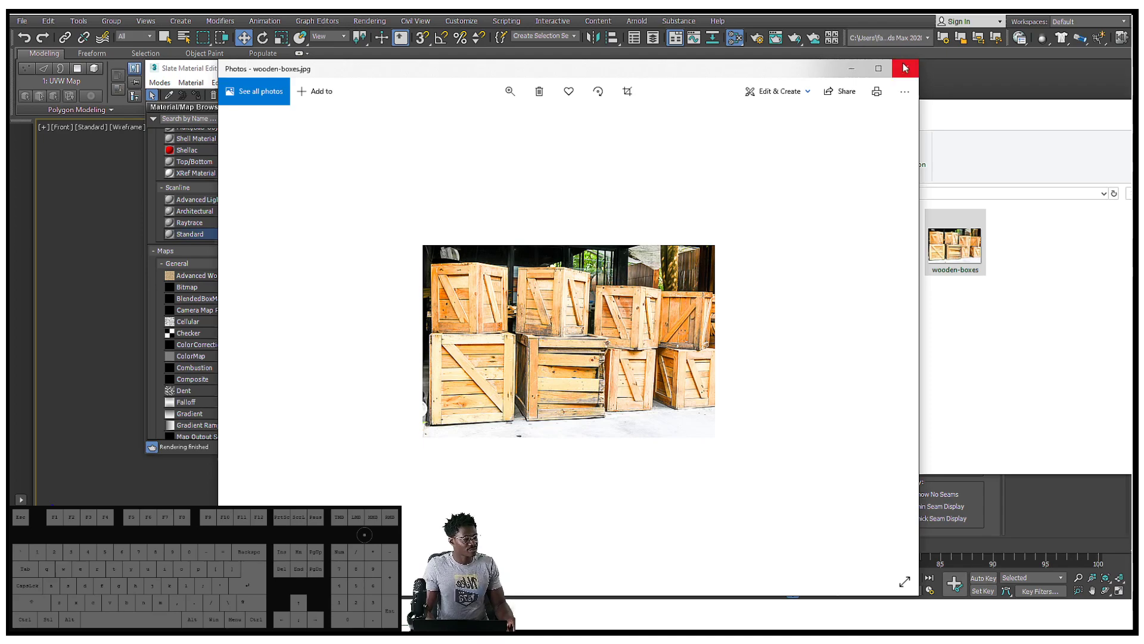
# Step: Close the wooden-boxes photo and the refs folder window to clear the view of the material editor
pyautogui.scroll(-1, 675, 215)
pyautogui.scroll(1, 675, 215)
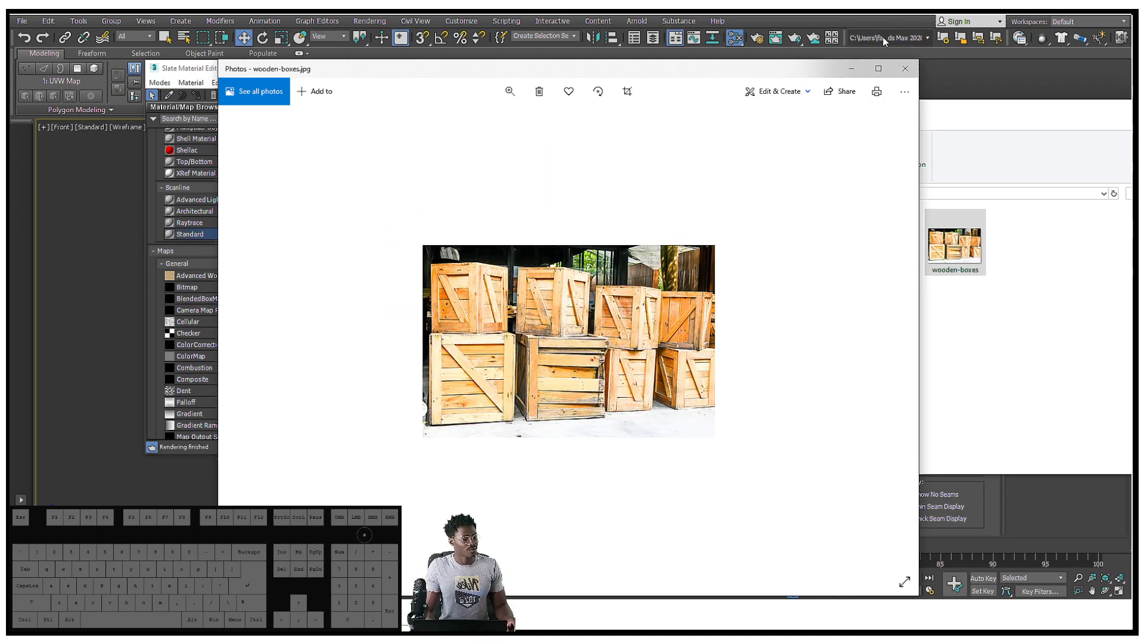
pyautogui.click(906, 68)
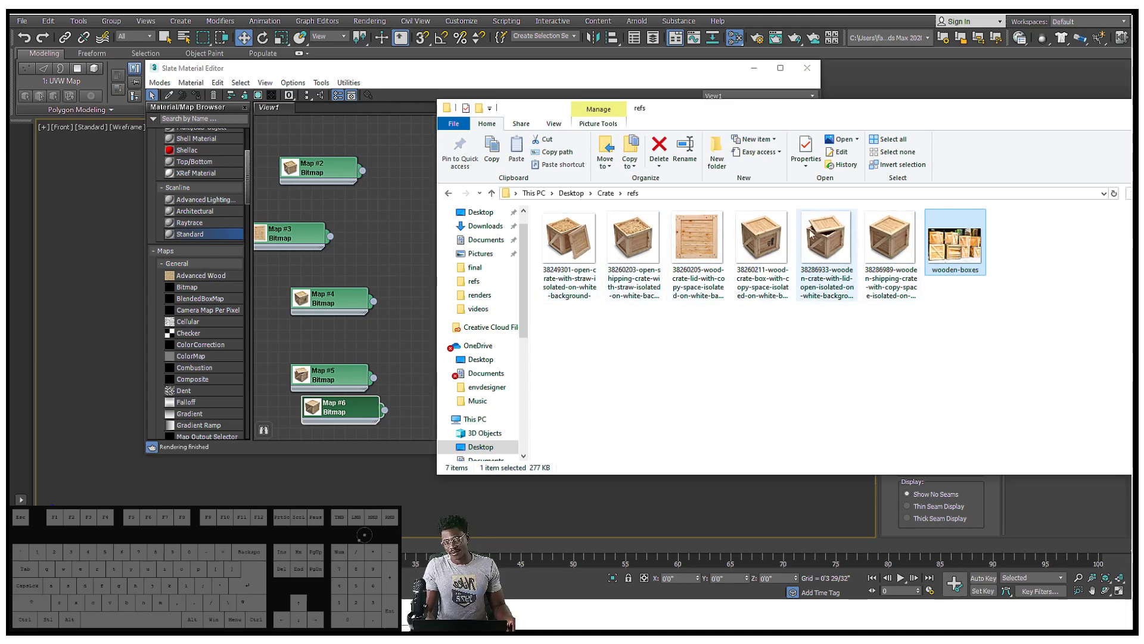
pyautogui.moveTo(870, 113); pyautogui.dragTo(681, 135)
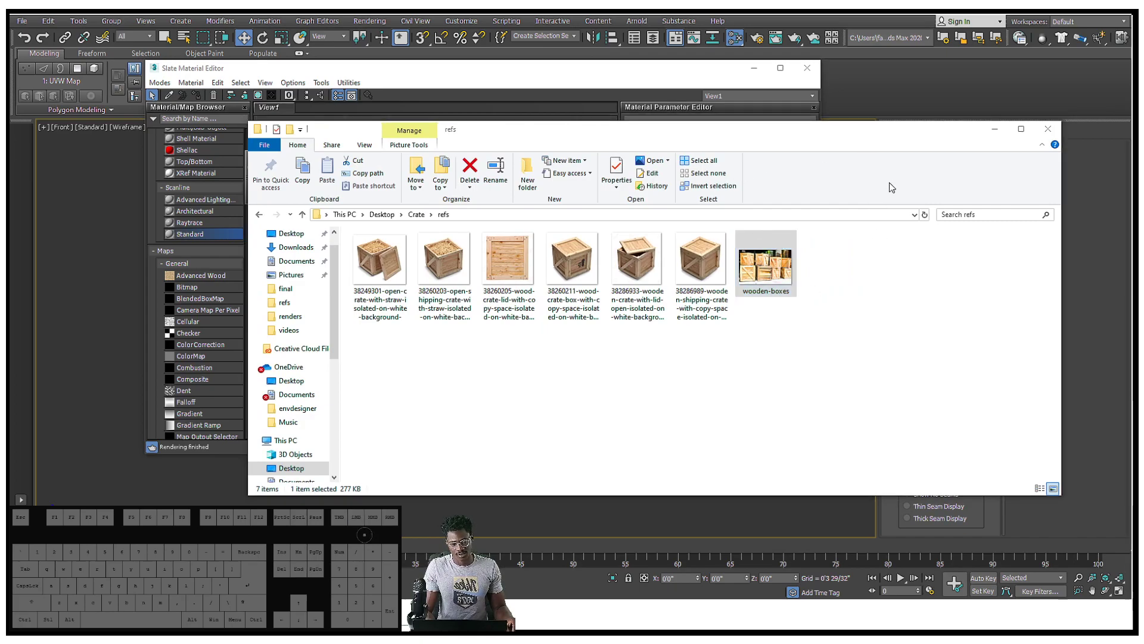
pyautogui.click(1048, 128)
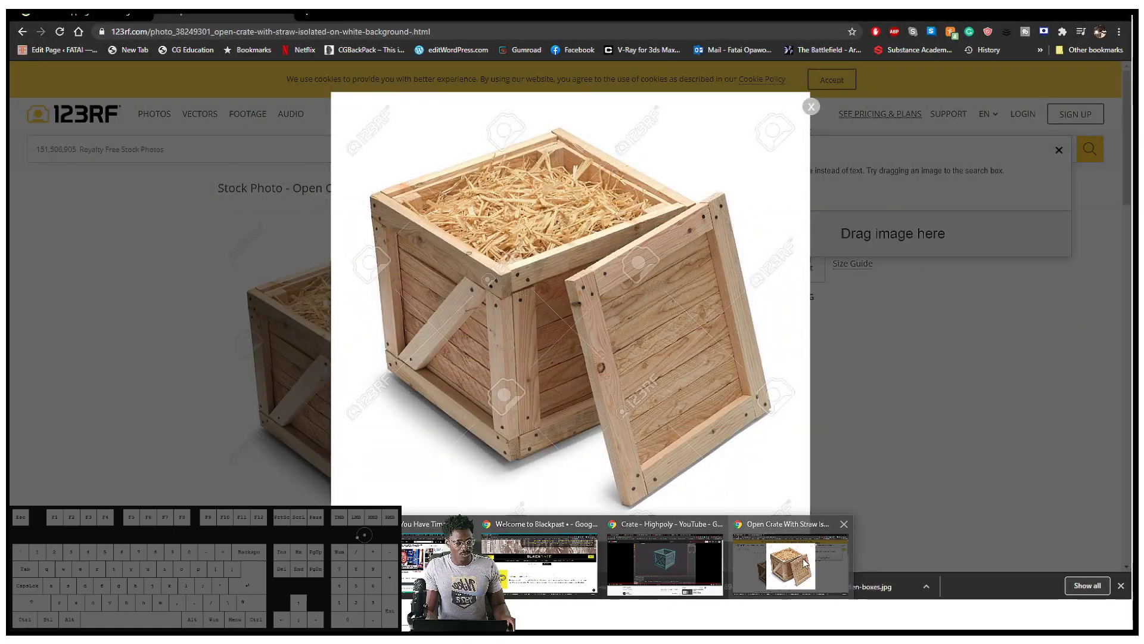
# Step: Switch to Chrome's wooden shipping crate image results and preview the stacked crates from Amazon
pyautogui.click(843, 546)
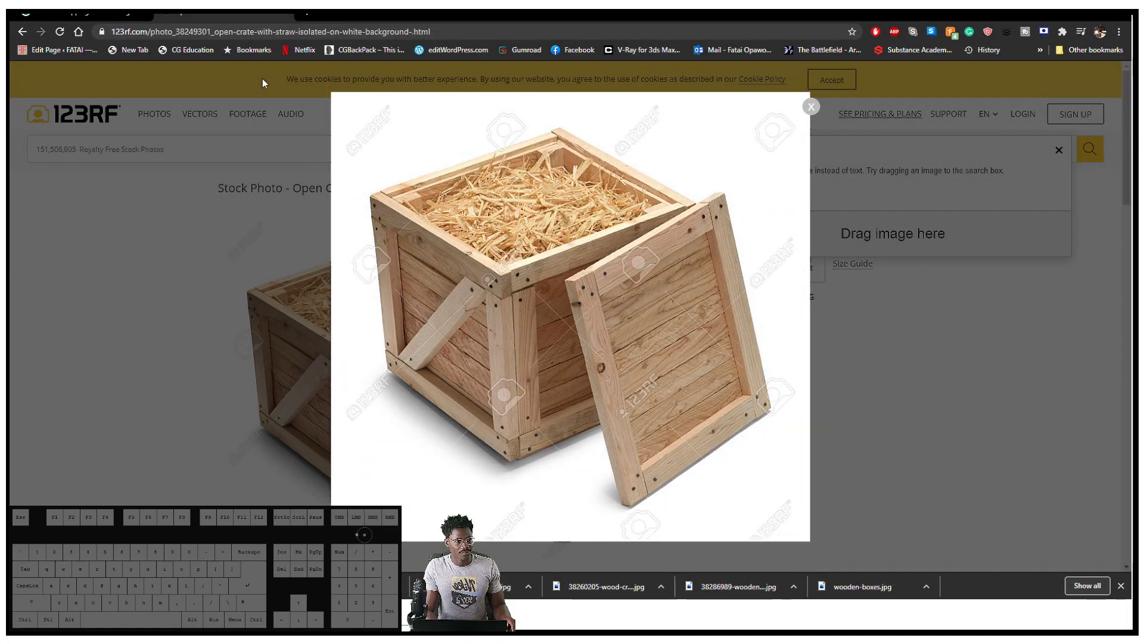
pyautogui.click(288, 232)
pyautogui.click(110, 13)
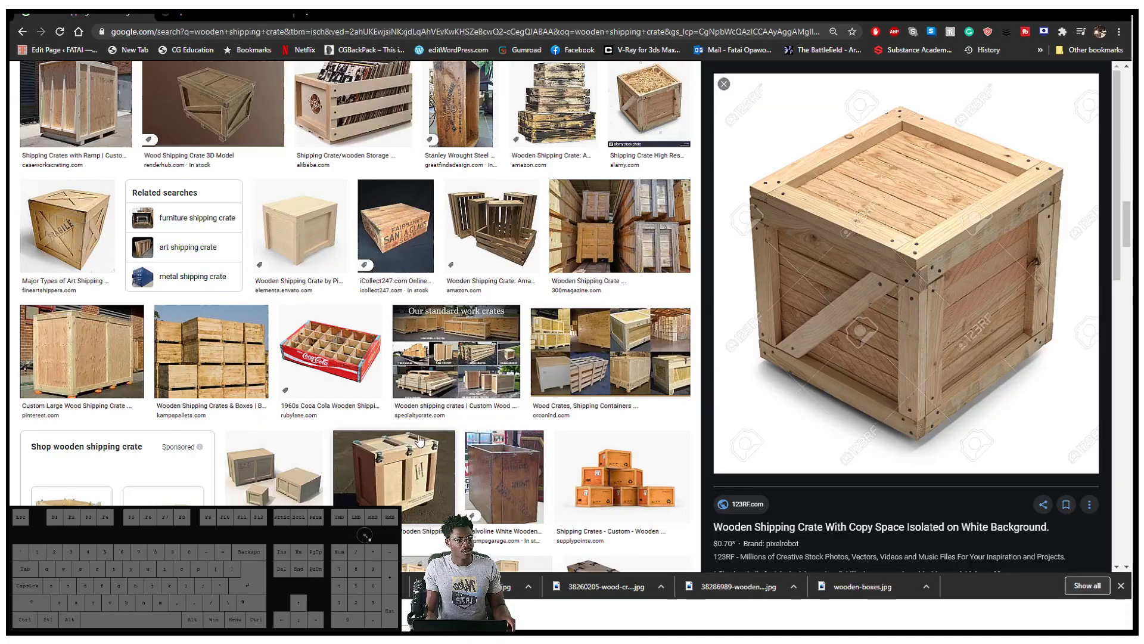
pyautogui.scroll(3, 457, 362)
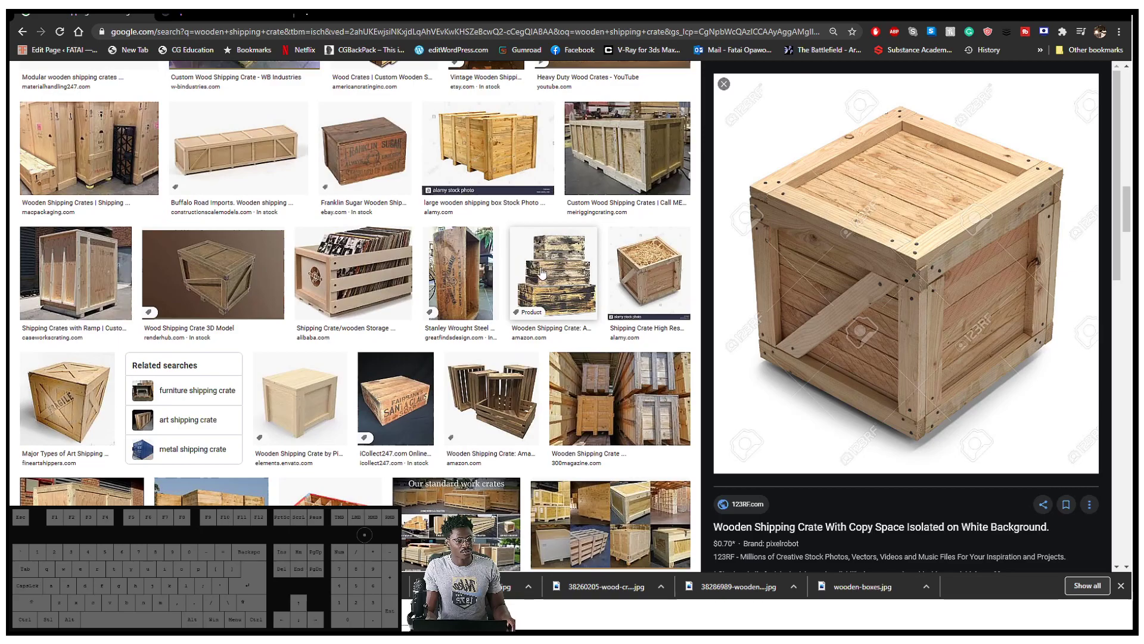
pyautogui.click(541, 274)
pyautogui.scroll(5, 275, 358)
pyautogui.scroll(-3, 276, 357)
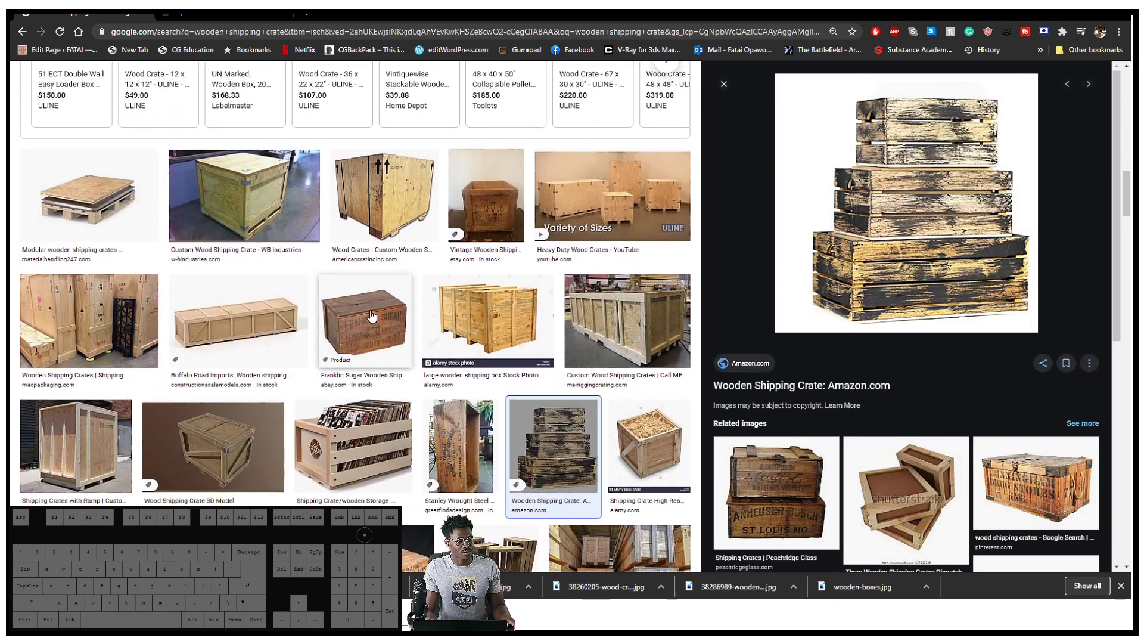
# Step: Examine more crate designs by previewing the RenderHub wood shipping crate model and the MAC Packaging crates
pyautogui.scroll(-10, 275, 358)
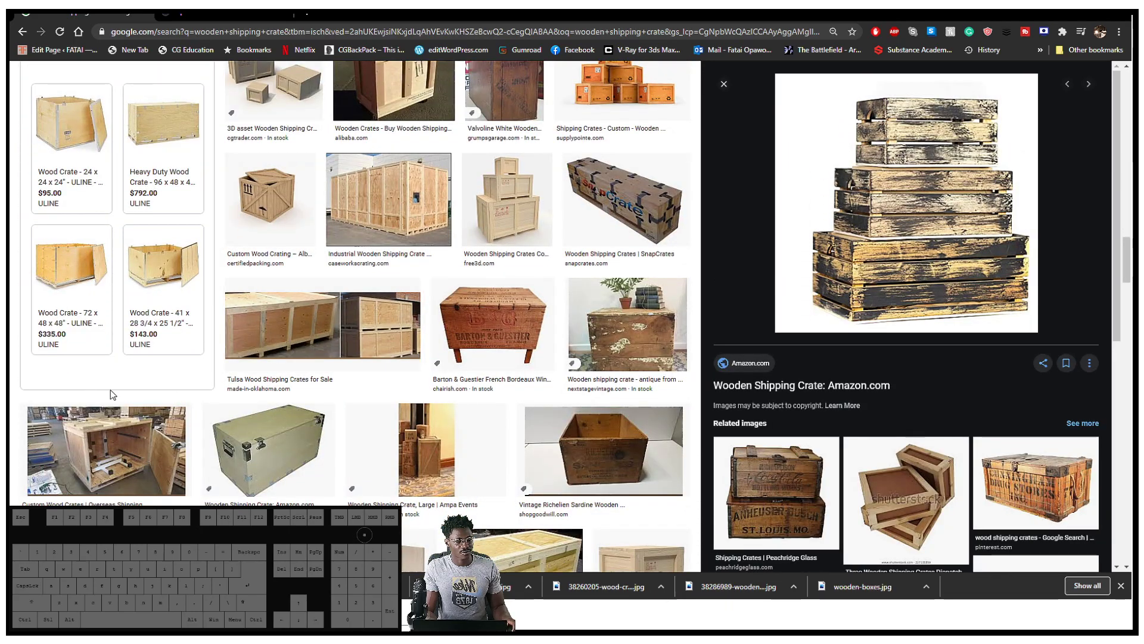
pyautogui.scroll(6, 328, 416)
pyautogui.scroll(3, 329, 415)
pyautogui.click(197, 334)
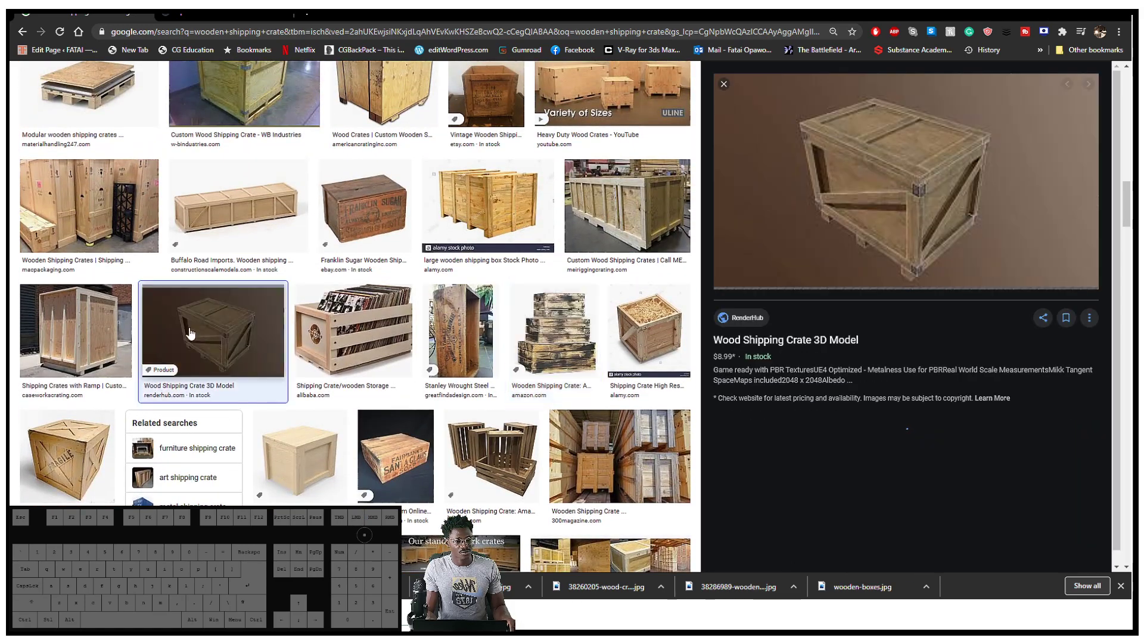
pyautogui.click(122, 212)
pyautogui.scroll(2, 122, 256)
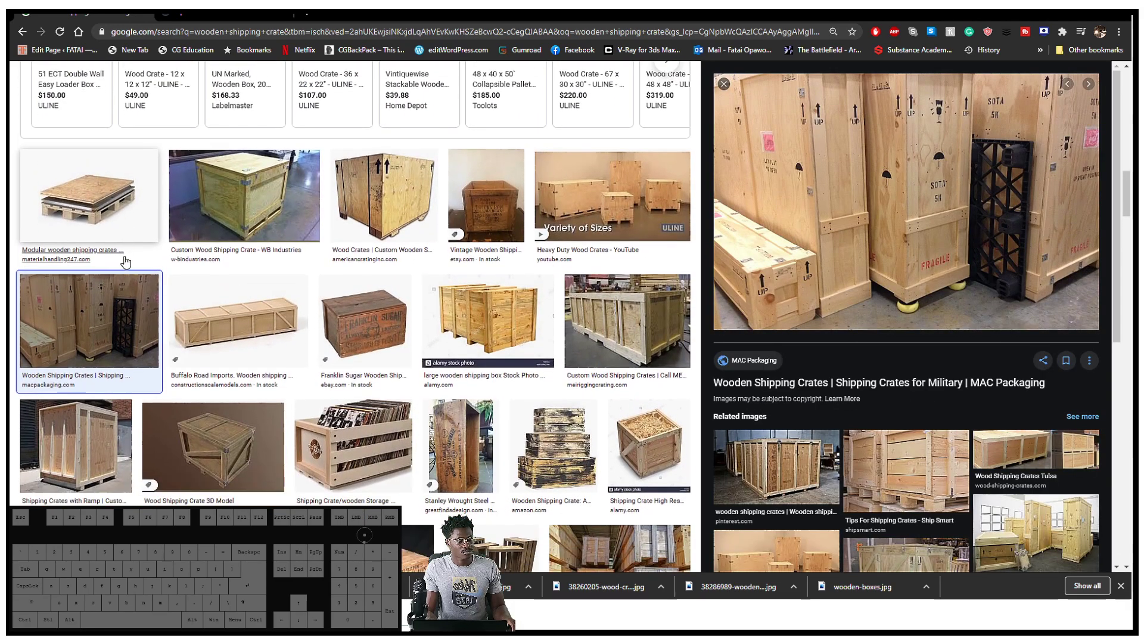
pyautogui.scroll(-5, 257, 387)
pyautogui.scroll(-7, 269, 394)
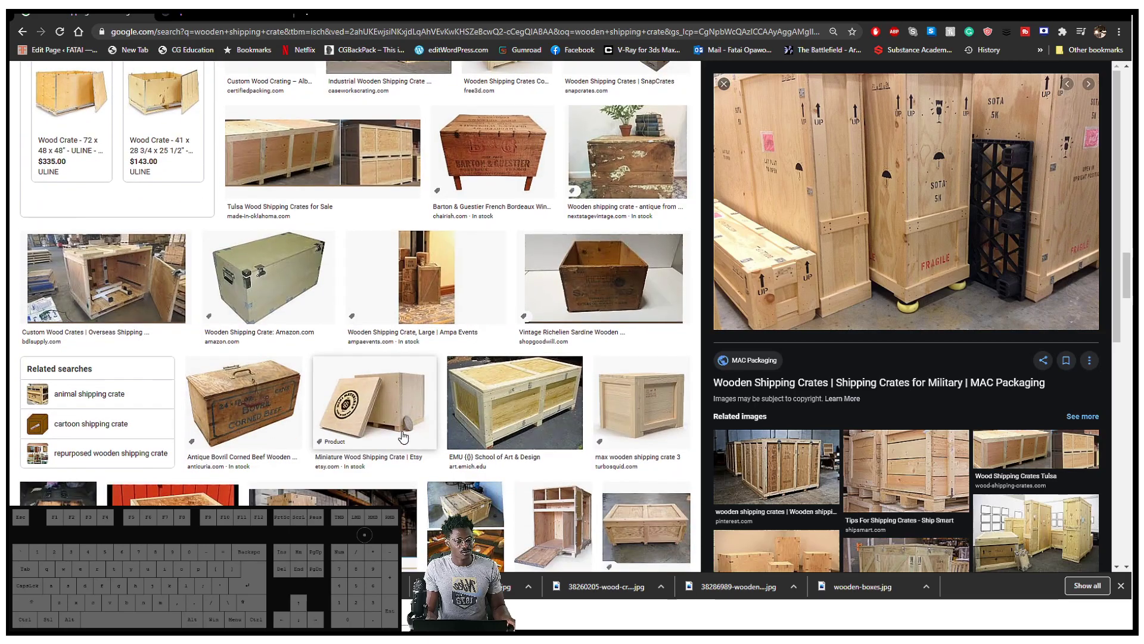
# Step: Preview the BDL Supply custom wood crate, open the Pinterest old shipping crate result in a tab, and continue browsing the image results
pyautogui.click(134, 241)
pyautogui.scroll(-4, 320, 427)
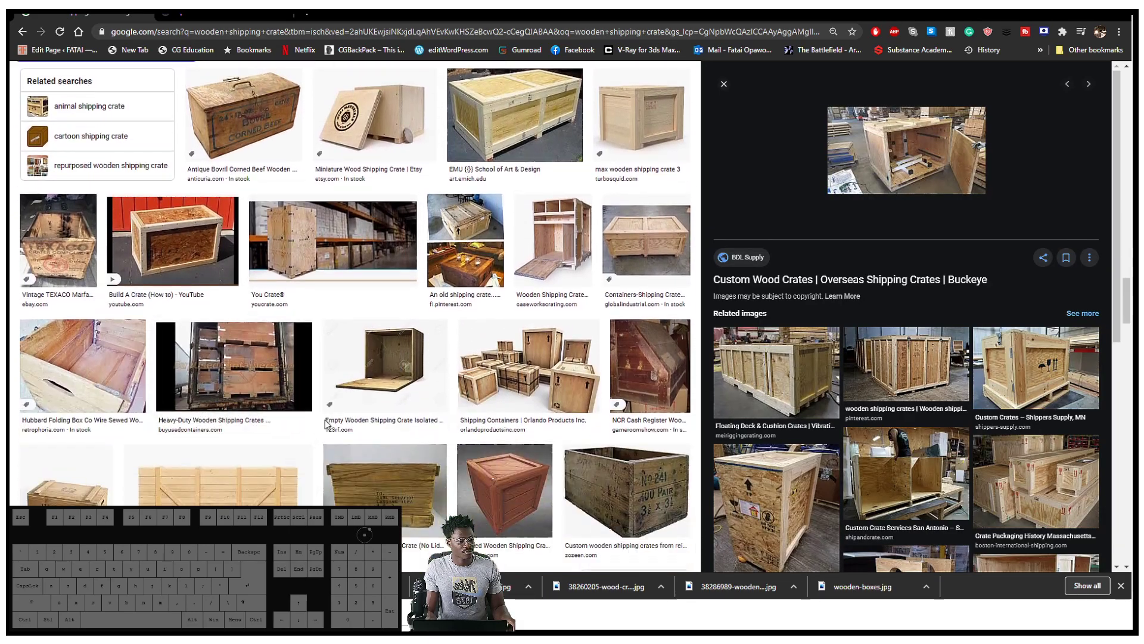
pyautogui.click(460, 284)
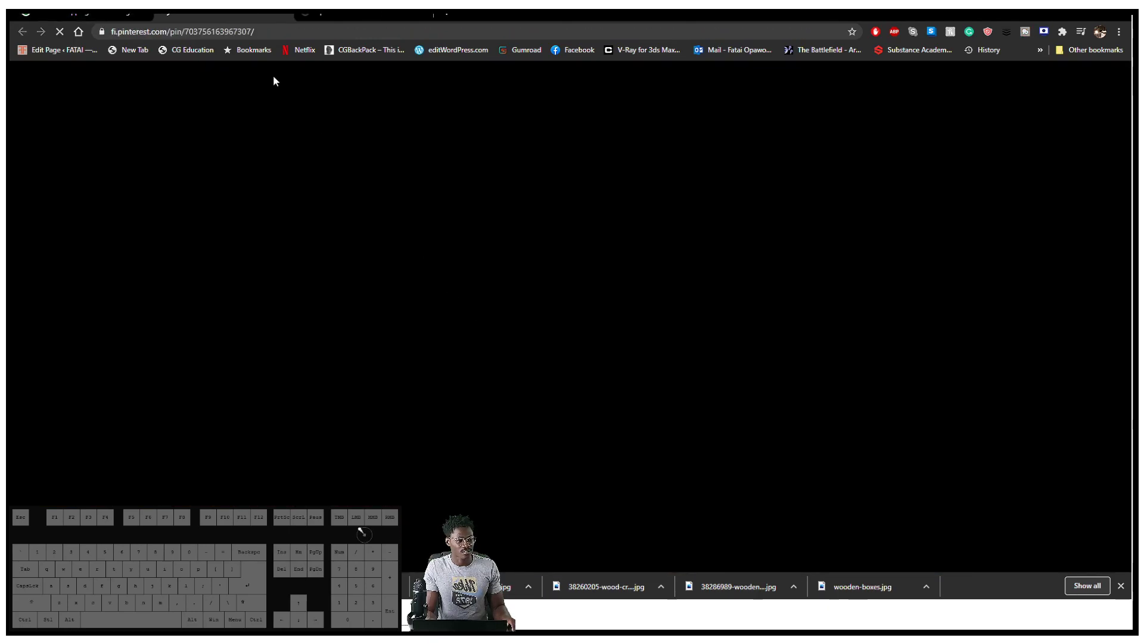
pyautogui.hotkey('alt', 'Left')
pyautogui.scroll(-5, 456, 399)
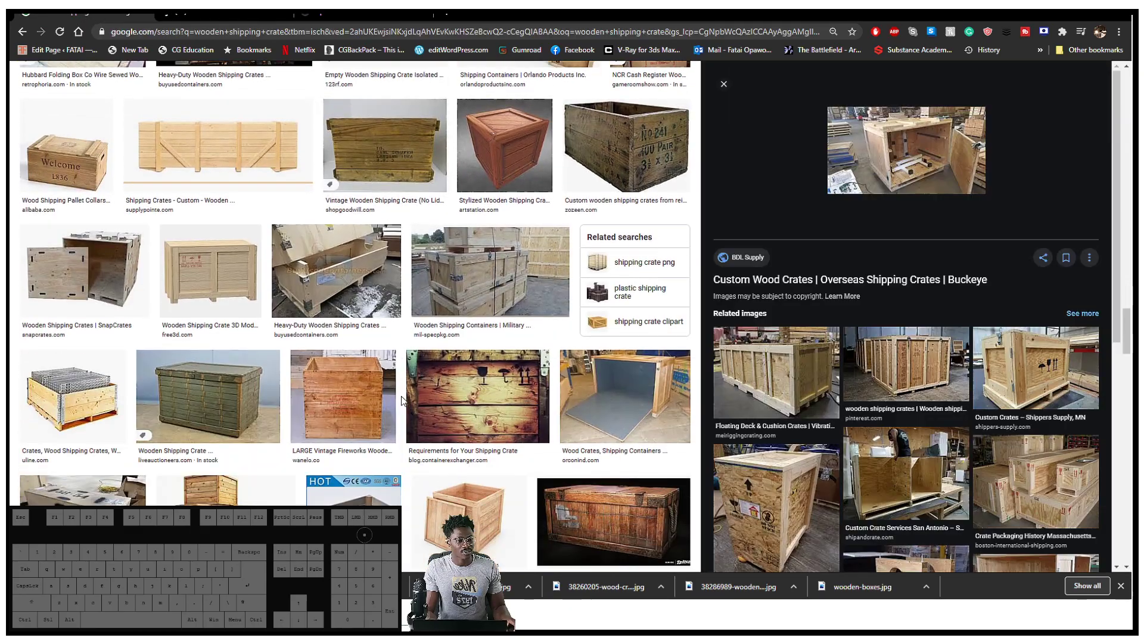
pyautogui.scroll(-5, 396, 395)
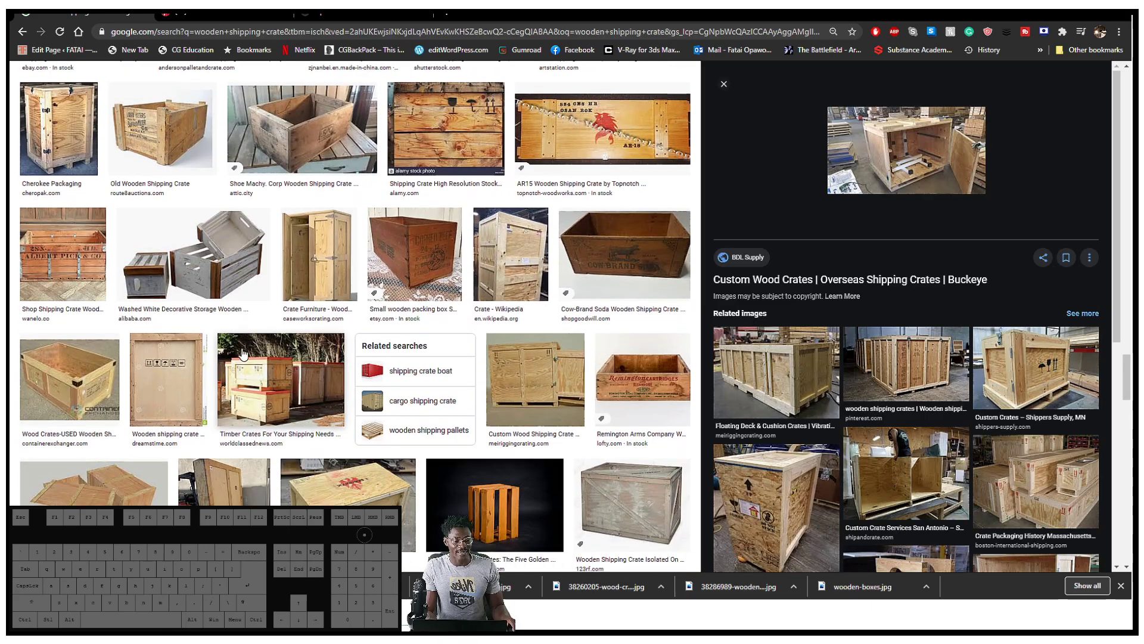
# Step: Preview the World Classed News timber crates and the LCW Props 61x28x24 wooden shipping crate among the image results
pyautogui.click(280, 385)
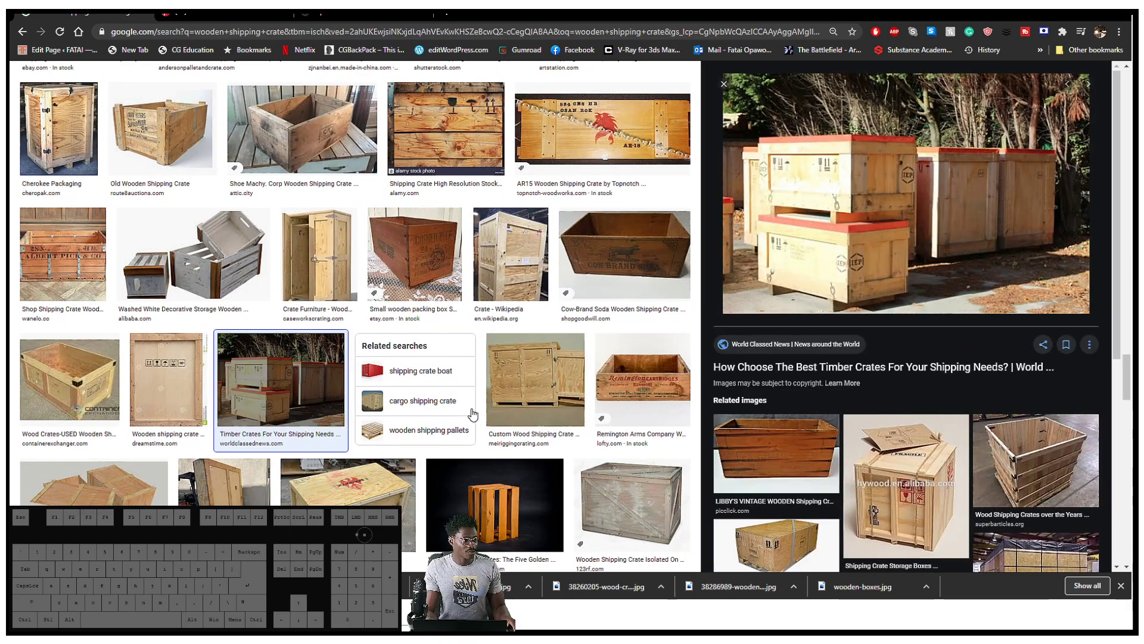
pyautogui.scroll(-8, 513, 410)
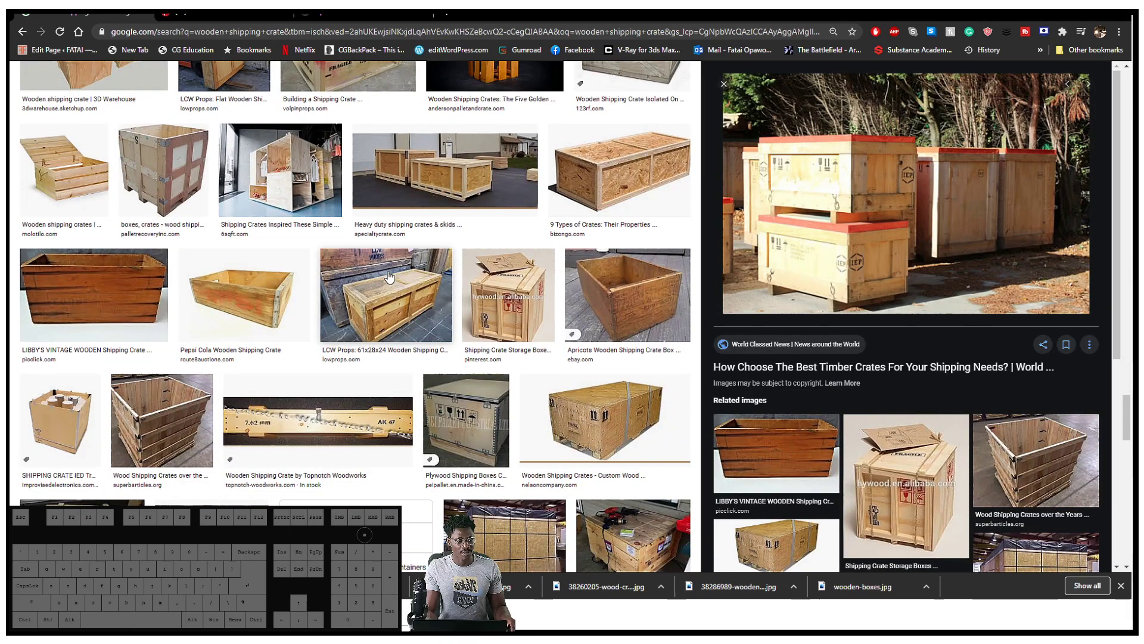
pyautogui.click(402, 339)
pyautogui.scroll(-4, 413, 320)
pyautogui.scroll(-10, 594, 348)
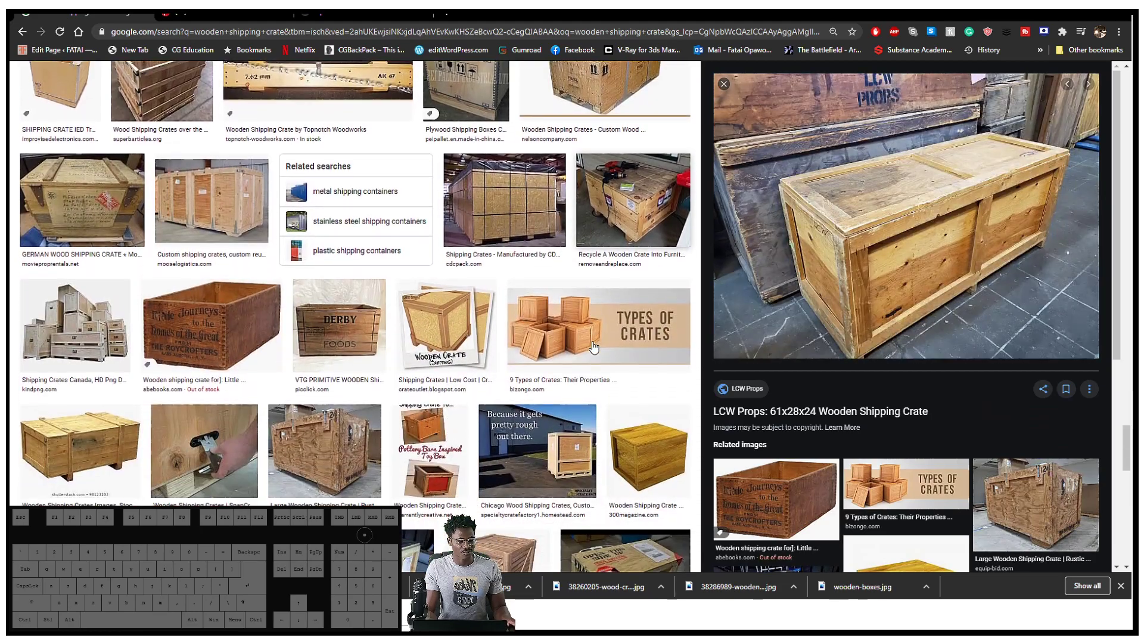
pyautogui.scroll(-1, 574, 255)
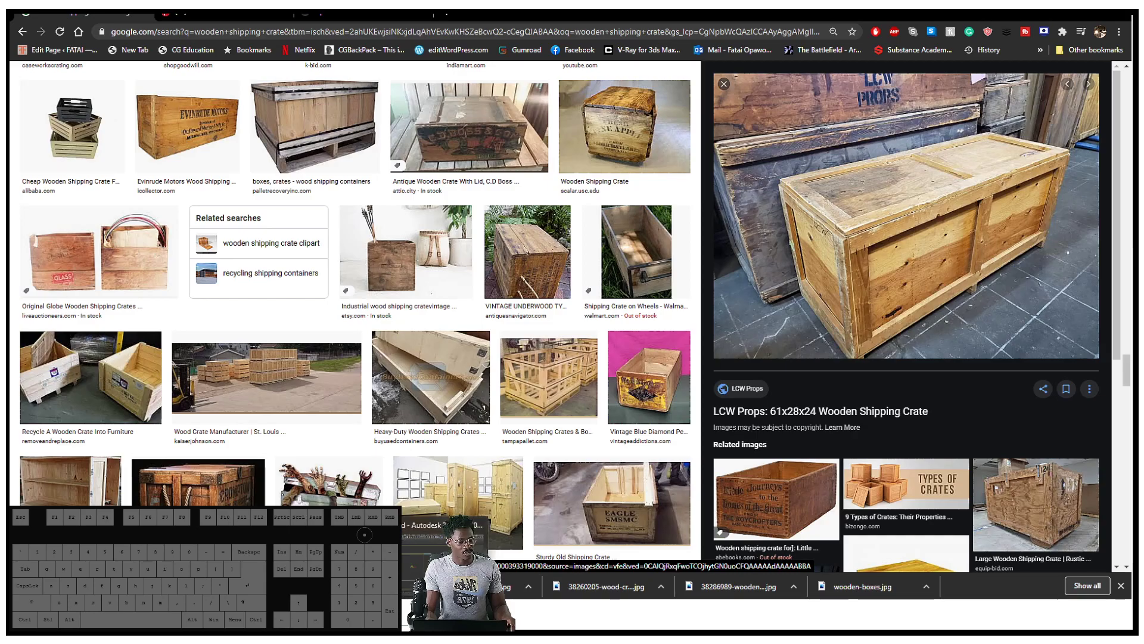
# Step: Switch back to 3ds Max, add a Standard material and connect the open shipping crate bitmap to its Diffuse Color
pyautogui.click(425, 556)
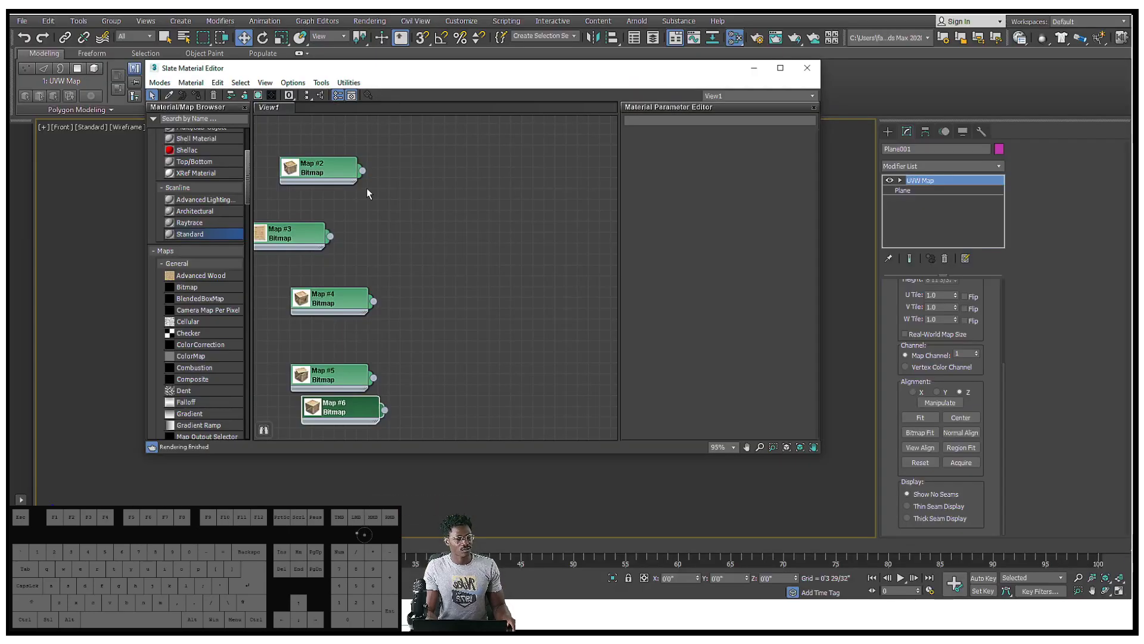
pyautogui.click(367, 156)
pyautogui.moveTo(187, 234); pyautogui.dragTo(441, 165)
pyautogui.moveTo(337, 172); pyautogui.dragTo(408, 185)
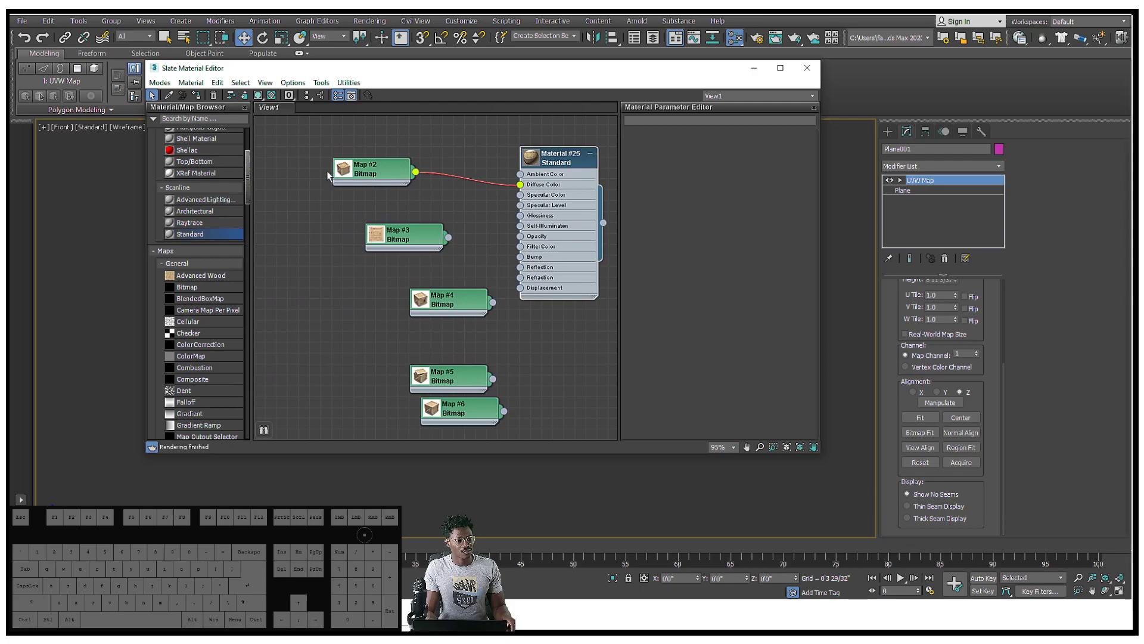
pyautogui.click(354, 163)
pyautogui.moveTo(322, 301); pyautogui.dragTo(417, 221)
pyautogui.click(370, 177)
pyautogui.click(534, 192)
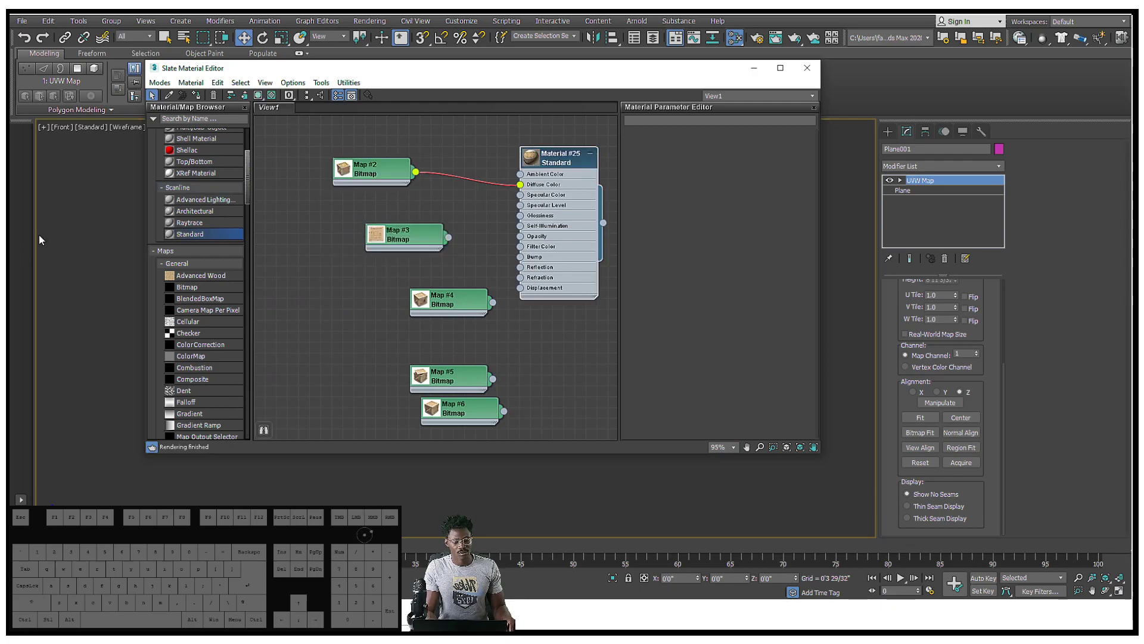
# Step: Set the Front viewport to Default Shading and show the open-crate material's texture on the reference plane
pyautogui.moveTo(566, 62); pyautogui.dragTo(859, 235)
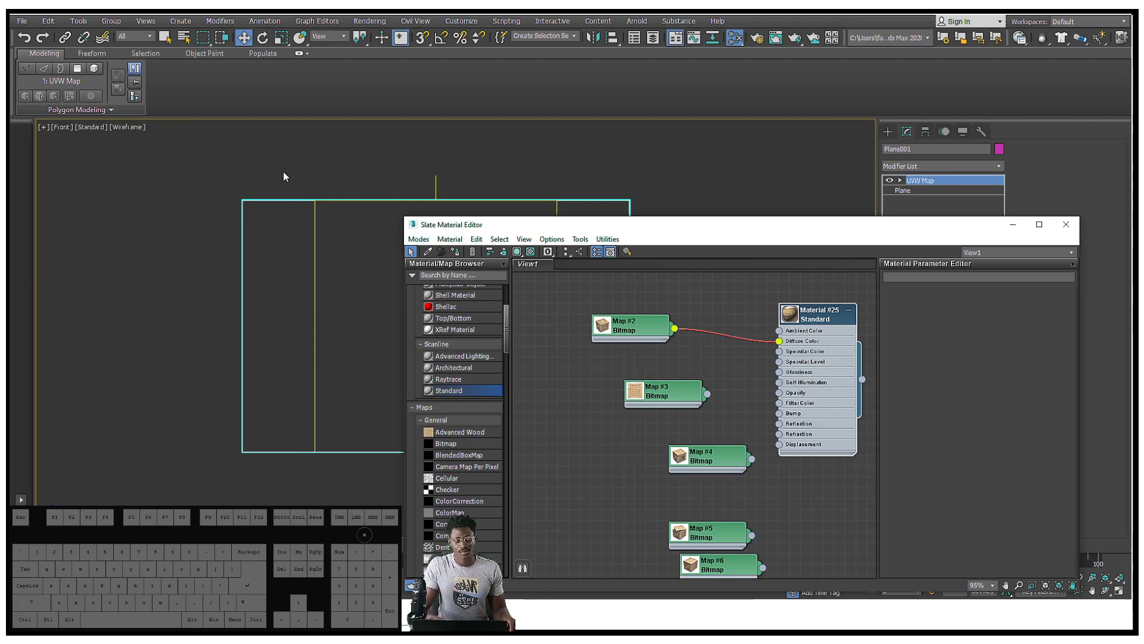
pyautogui.press('F3')
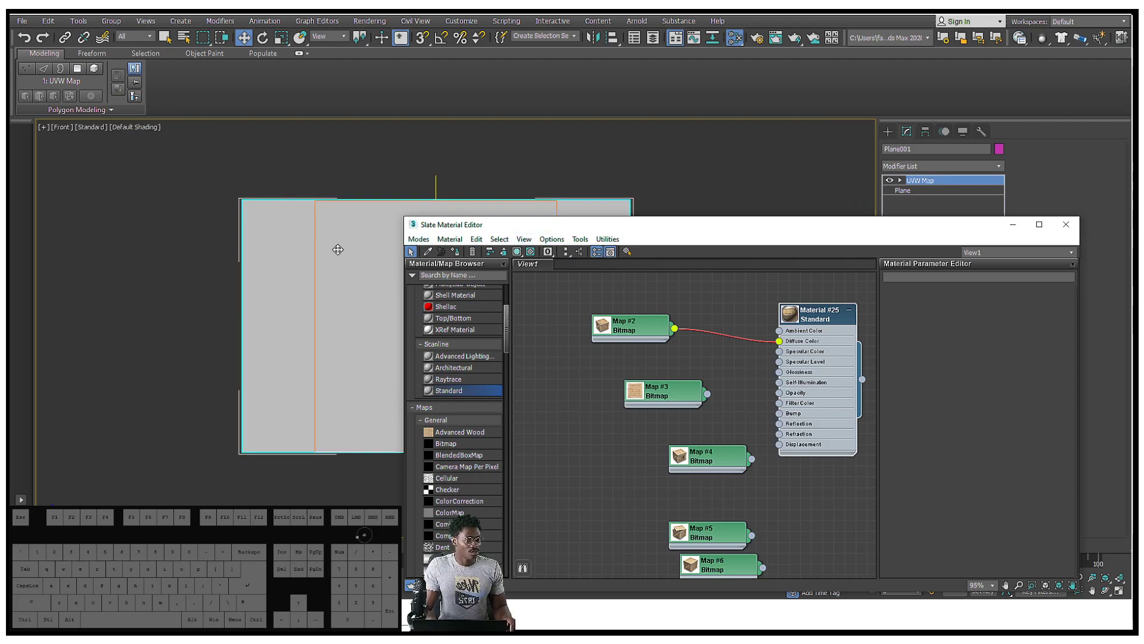
pyautogui.doubleClick(832, 338)
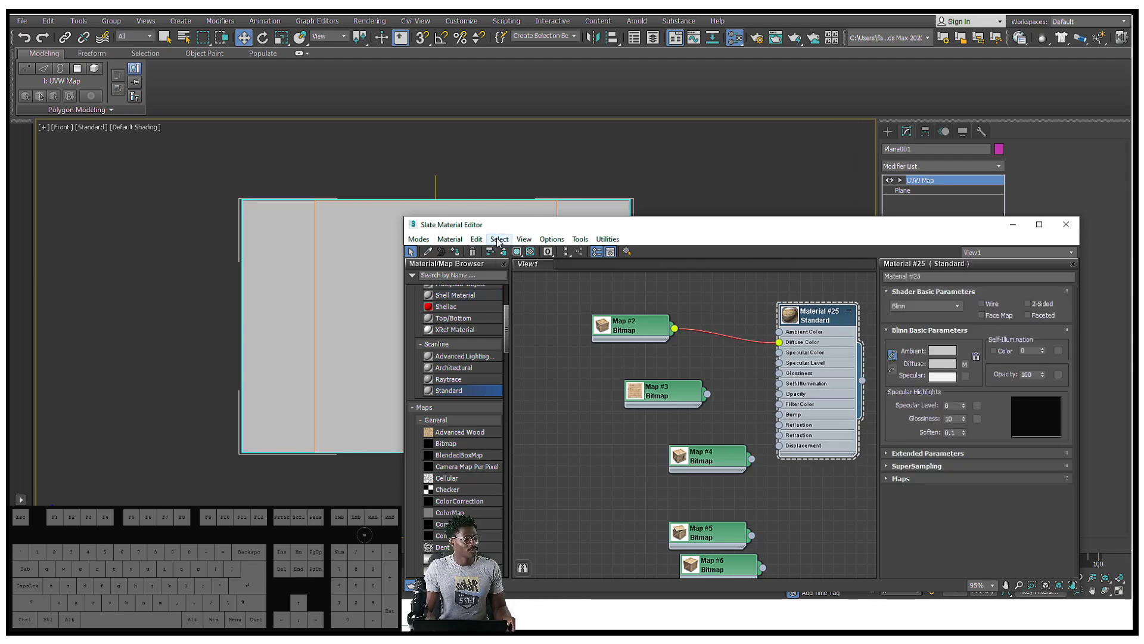
pyautogui.click(518, 252)
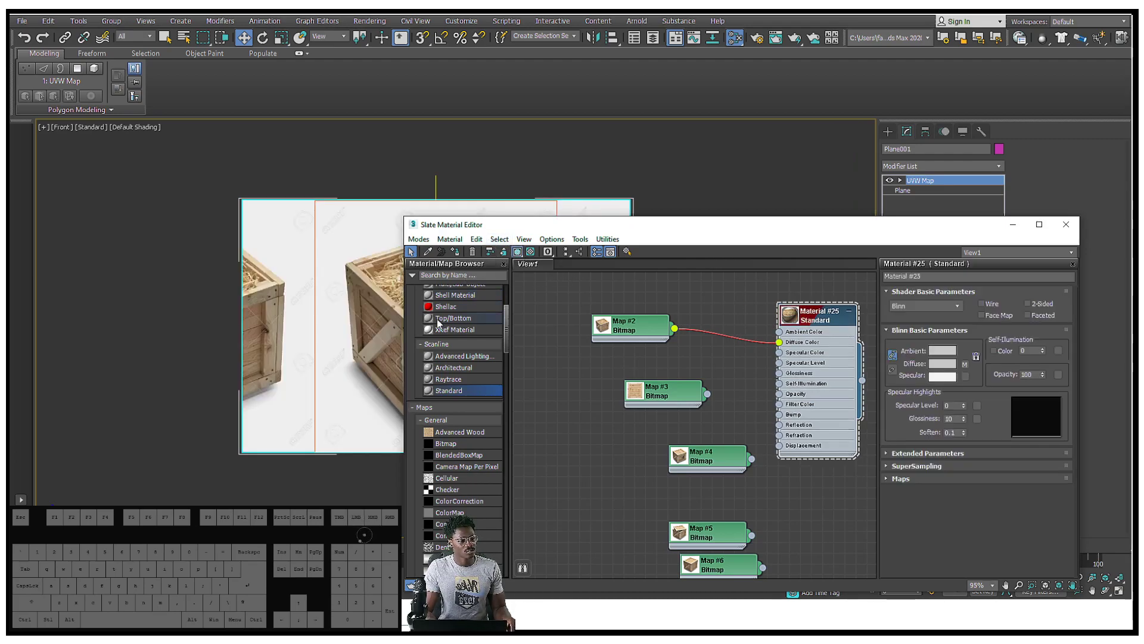
# Step: Minimize the material editor and apply Bitmap Fit to the plane's UVW Map using the 38260203 open-shipping-crate image
pyautogui.moveTo(732, 234); pyautogui.dragTo(454, 239)
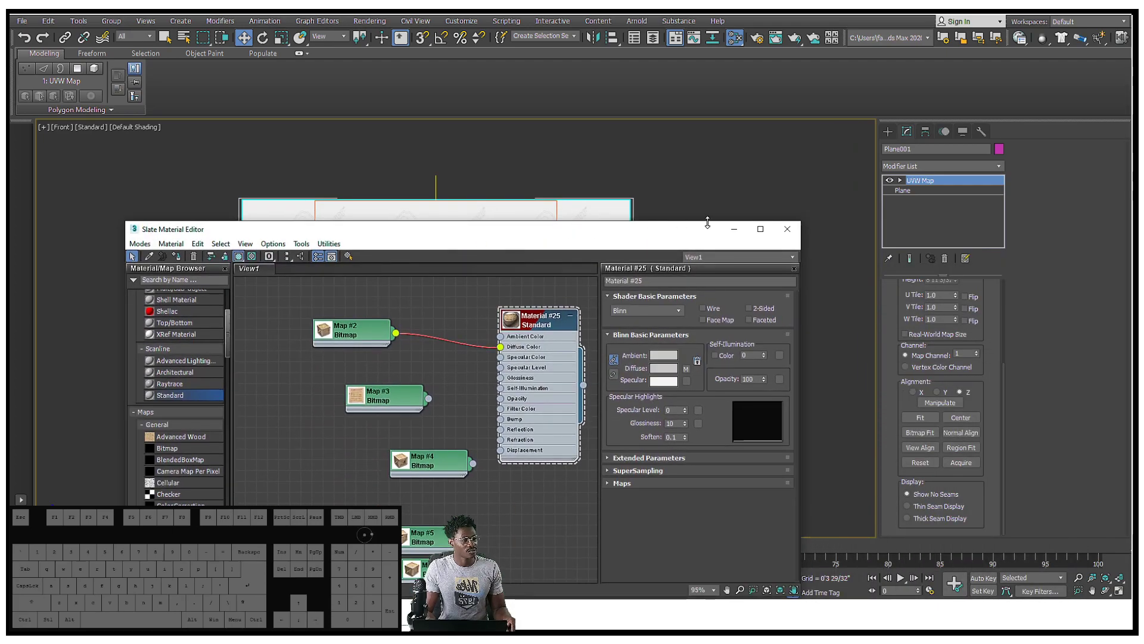
pyautogui.click(743, 232)
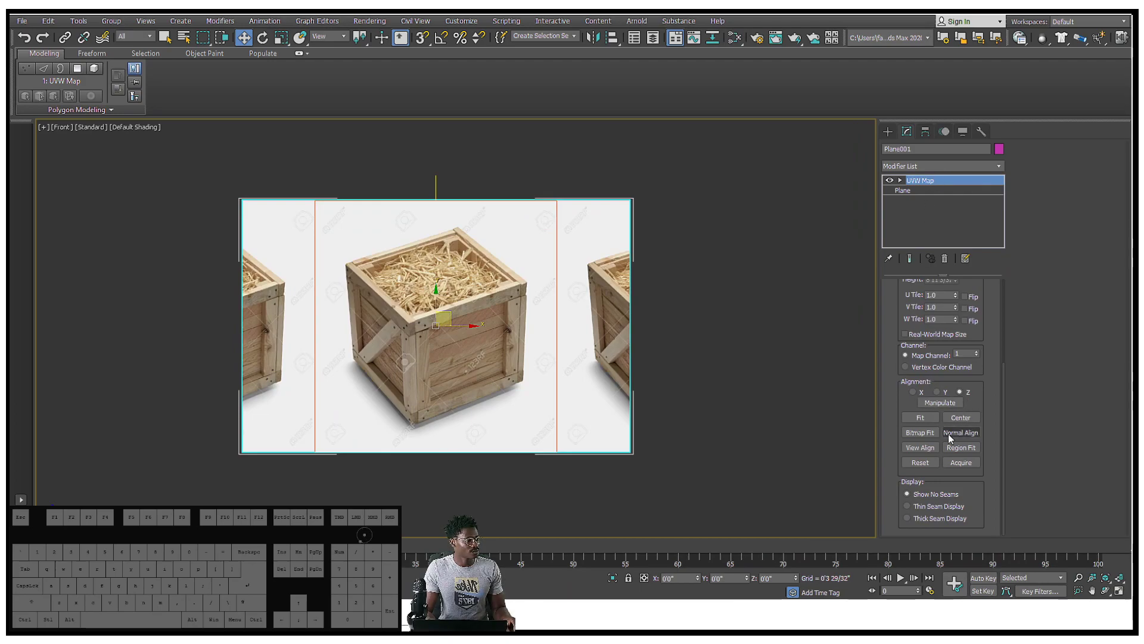
pyautogui.click(920, 432)
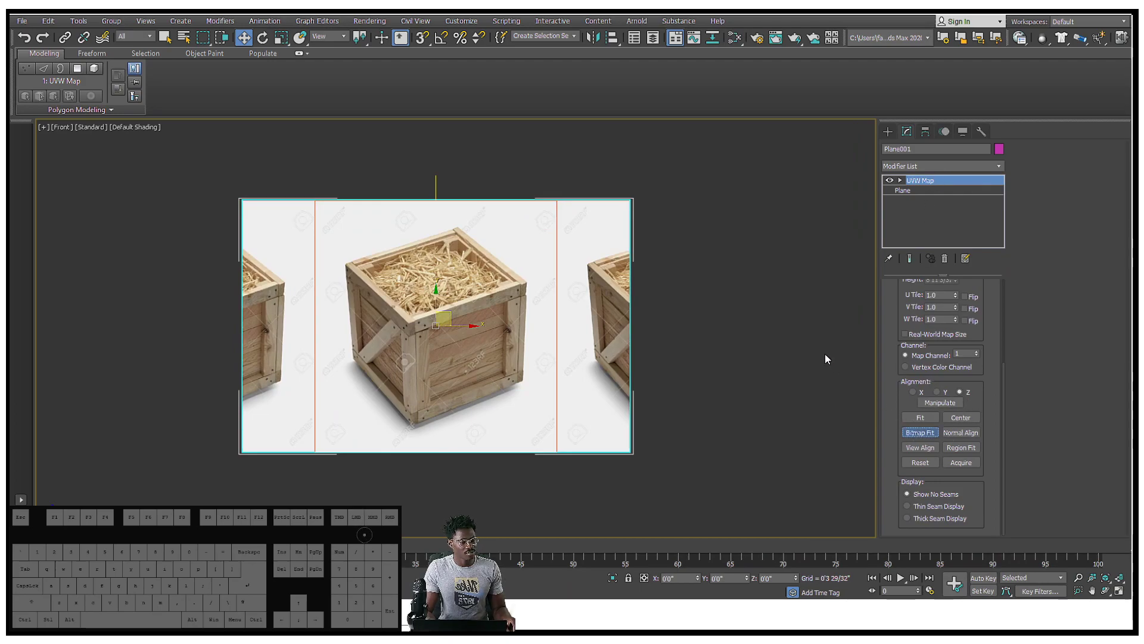
pyautogui.click(309, 149)
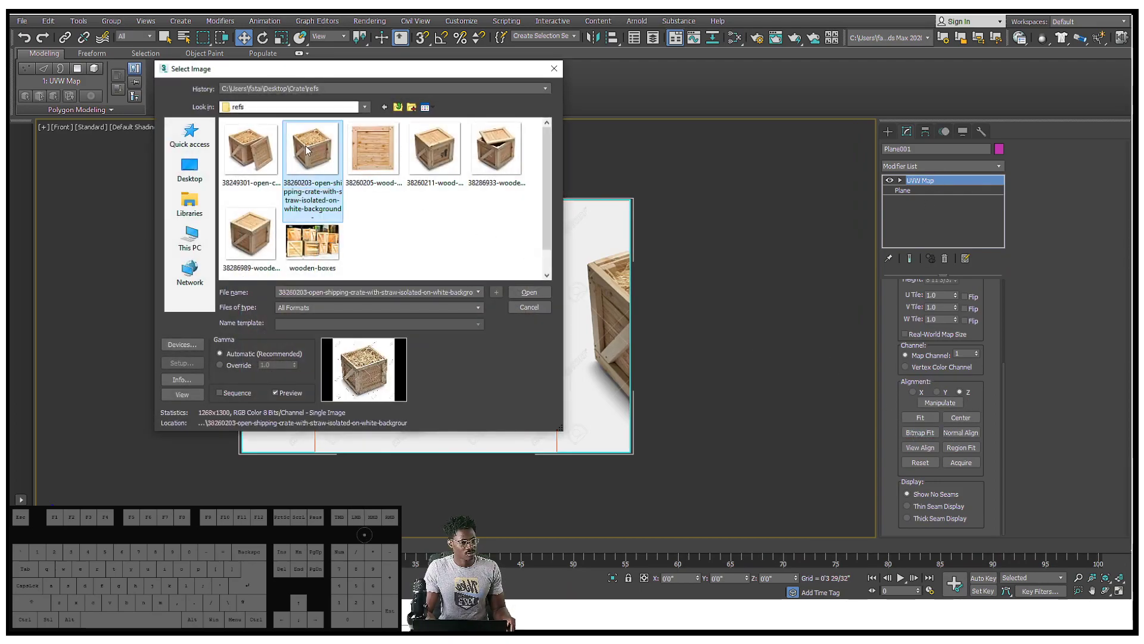
pyautogui.doubleClick(308, 150)
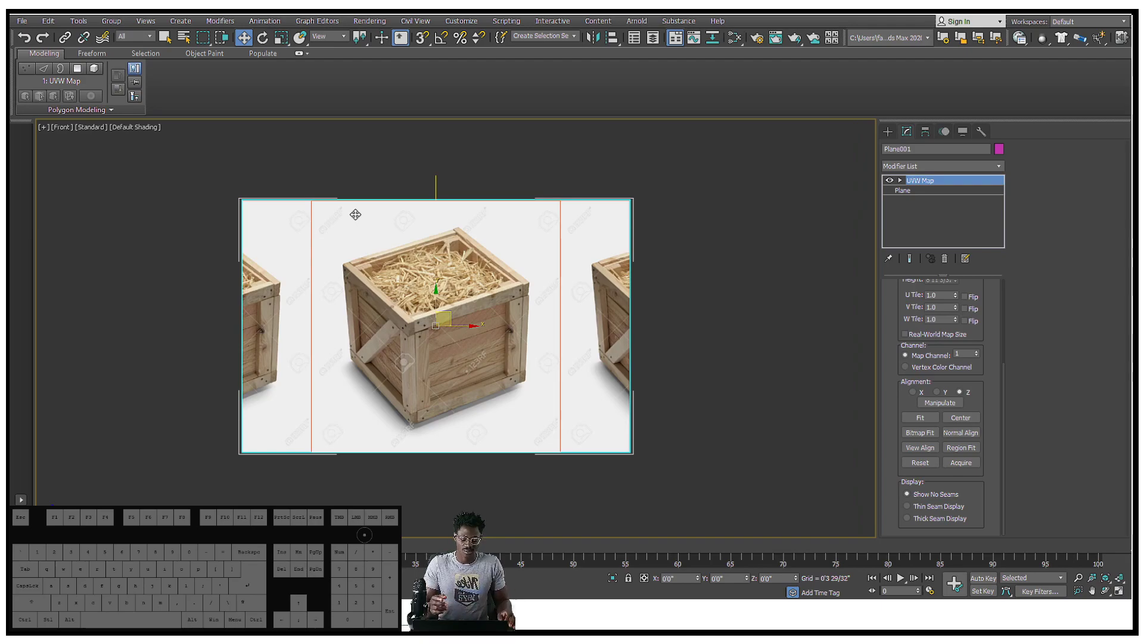
# Step: Reopen the material editor, move the unused bitmap nodes below the first material, and add a second Standard material beside the crate lid bitmap
pyautogui.press('m')
pyautogui.moveTo(470, 294); pyautogui.dragTo(429, 494, button='middle')
pyautogui.moveTo(475, 516); pyautogui.dragTo(382, 499)
pyautogui.moveTo(397, 499); pyautogui.dragTo(331, 463, button='middle')
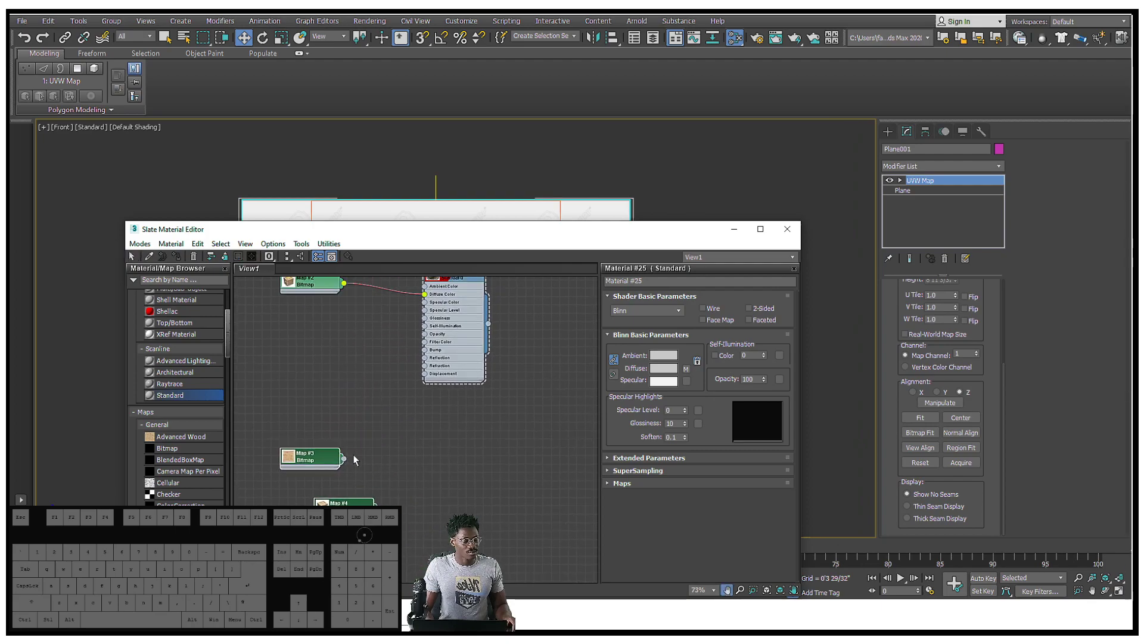
pyautogui.scroll(-1, 331, 462)
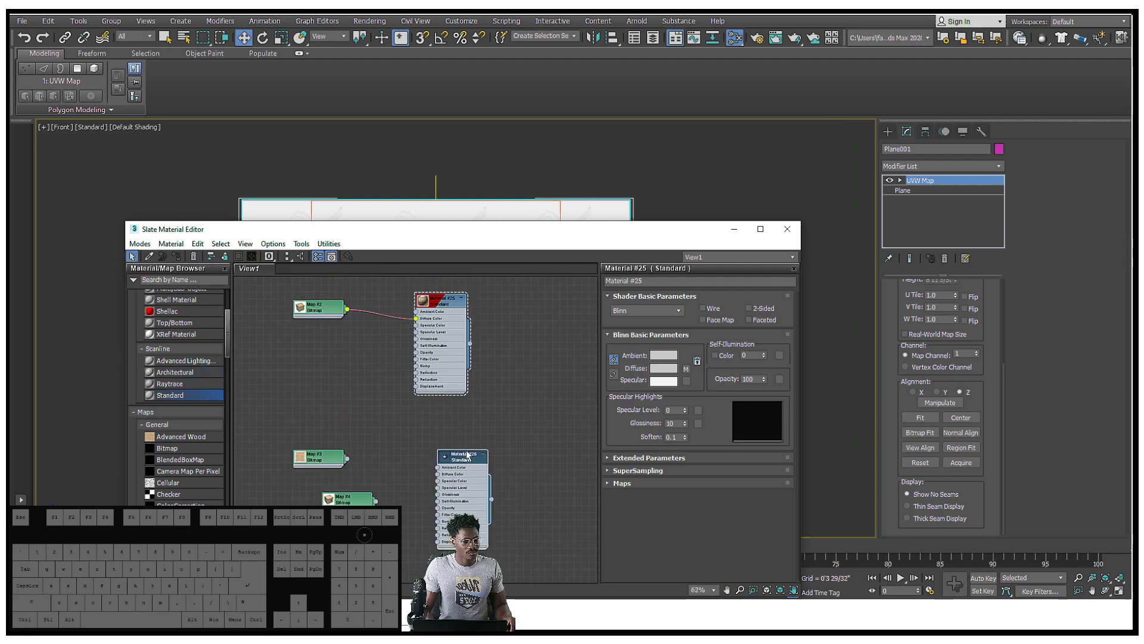
pyautogui.click(734, 229)
pyautogui.moveTo(538, 251); pyautogui.dragTo(532, 251, button='middle')
pyautogui.scroll(-5, 436, 250)
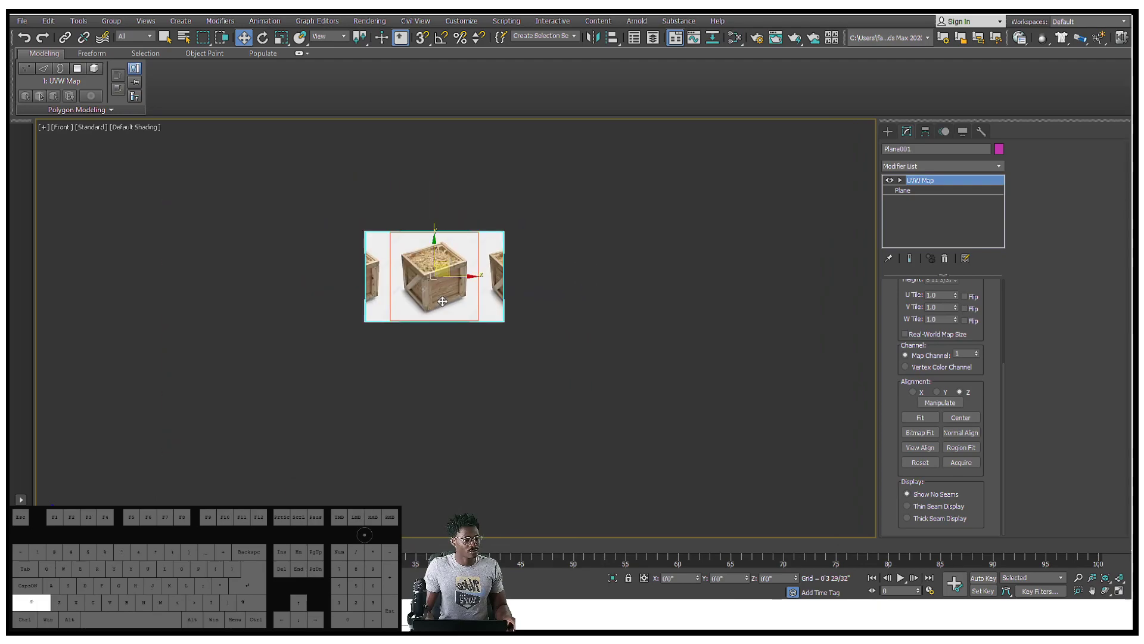
pyautogui.keyDown('shift'); pyautogui.moveTo(460, 273); pyautogui.dragTo(616, 274); pyautogui.keyUp('shift')
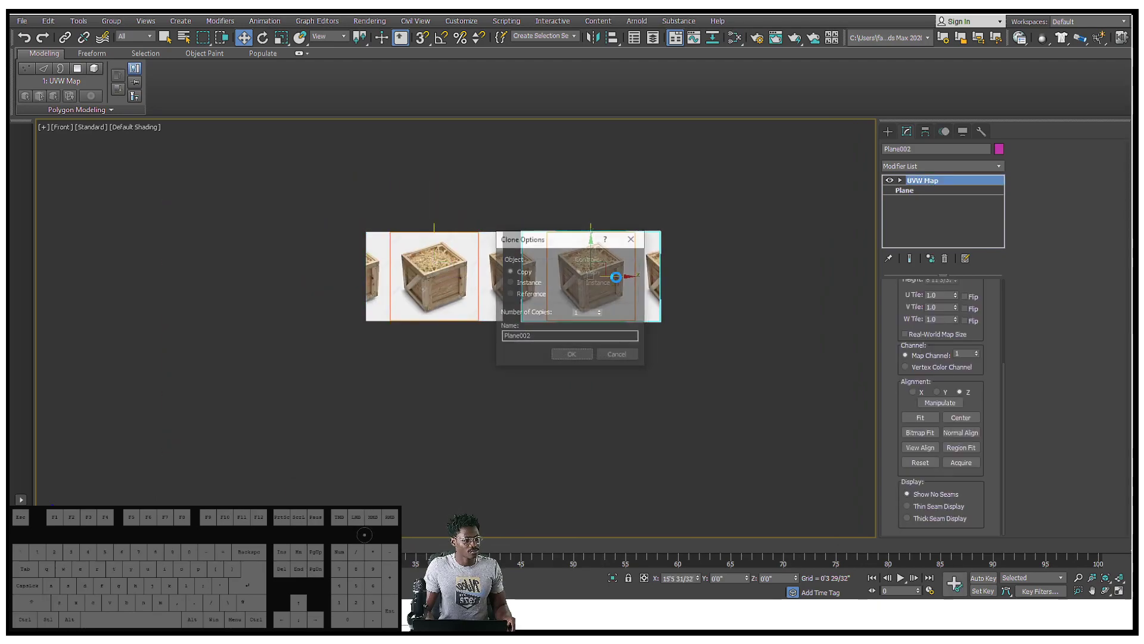
pyautogui.click(618, 355)
# Step: Reduce the base Plane's width to about 6'11 30/32" with Show End Result on, so only one crate image fits
pyautogui.scroll(5, 456, 284)
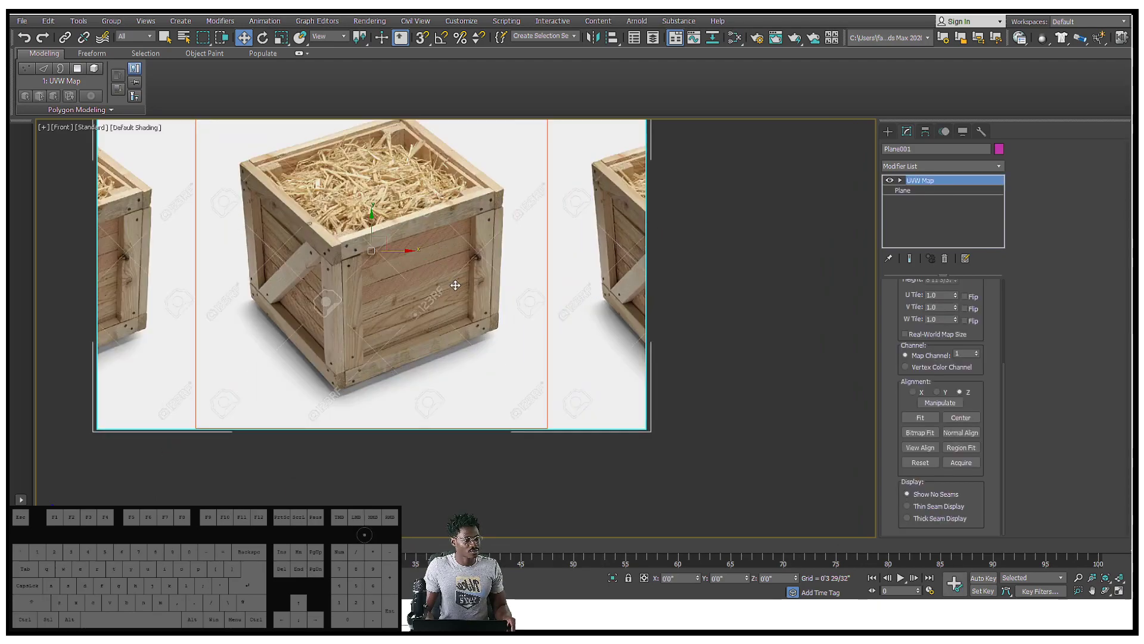
pyautogui.click(903, 190)
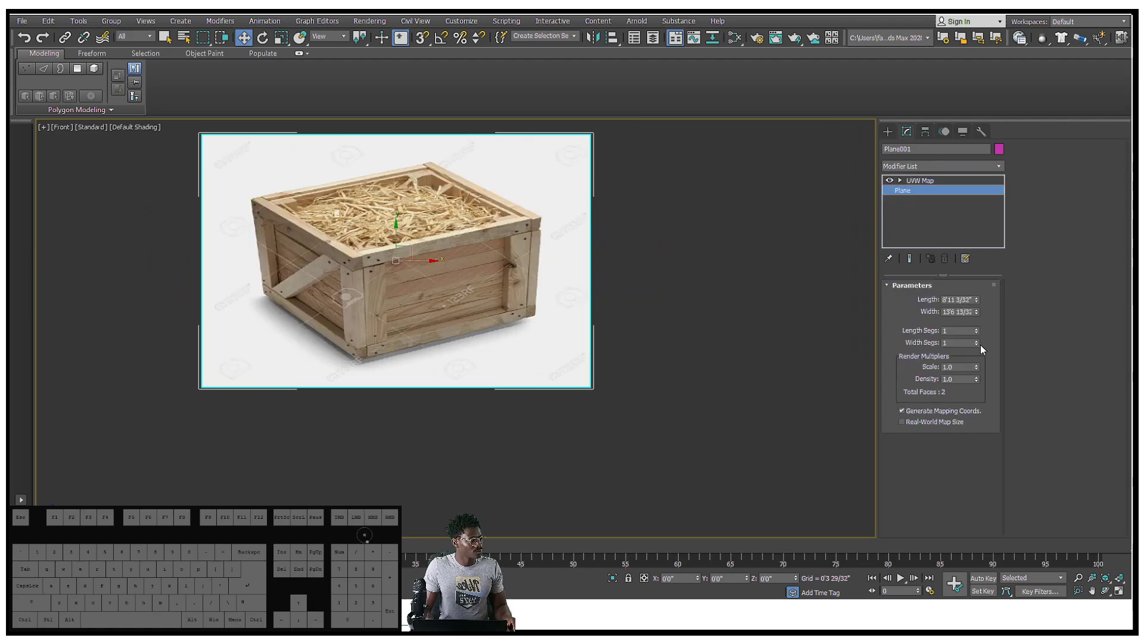
pyautogui.moveTo(977, 314)
pyautogui.mouseDown()
pyautogui.moveTo(977, 344)
pyautogui.moveTo(978, 313)
pyautogui.mouseUp()
pyautogui.click(939, 181)
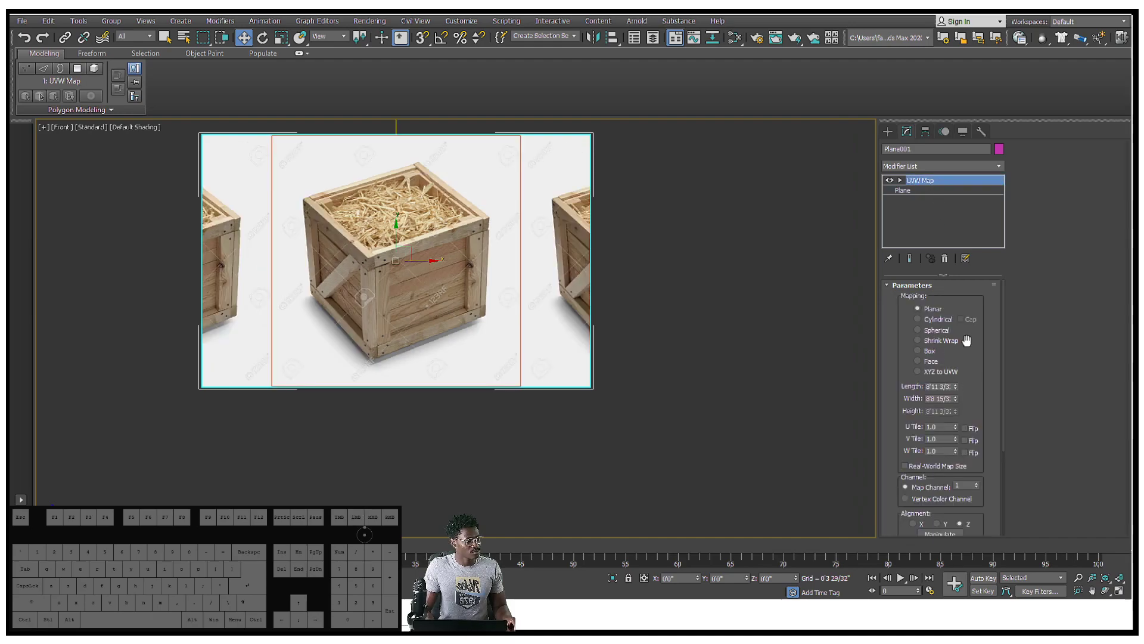
pyautogui.click(953, 191)
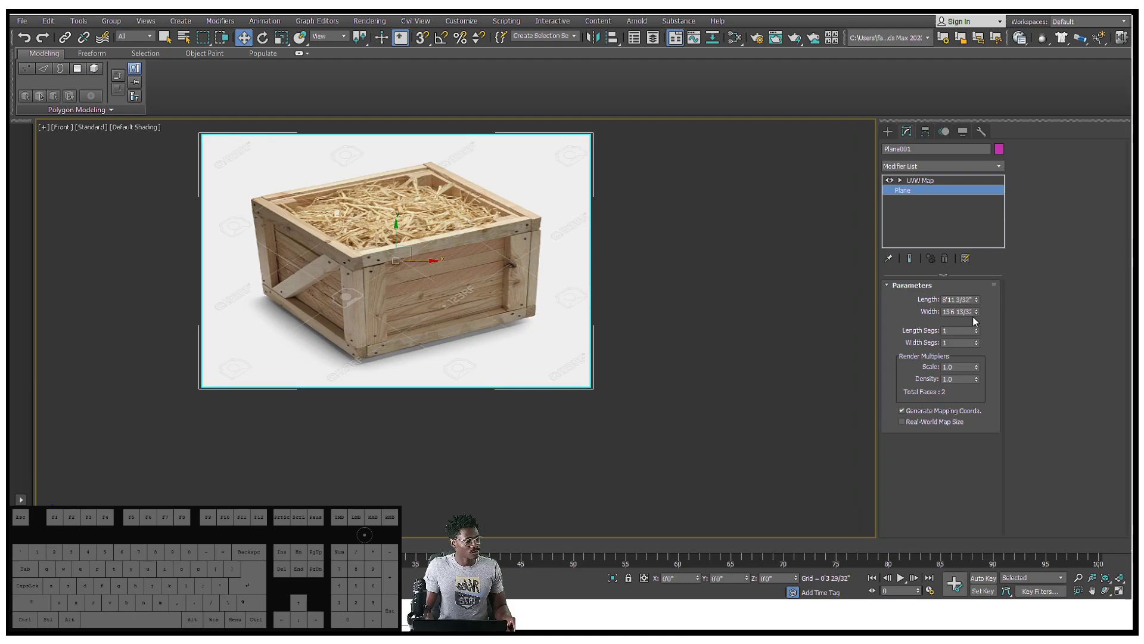
pyautogui.moveTo(977, 315); pyautogui.dragTo(978, 332)
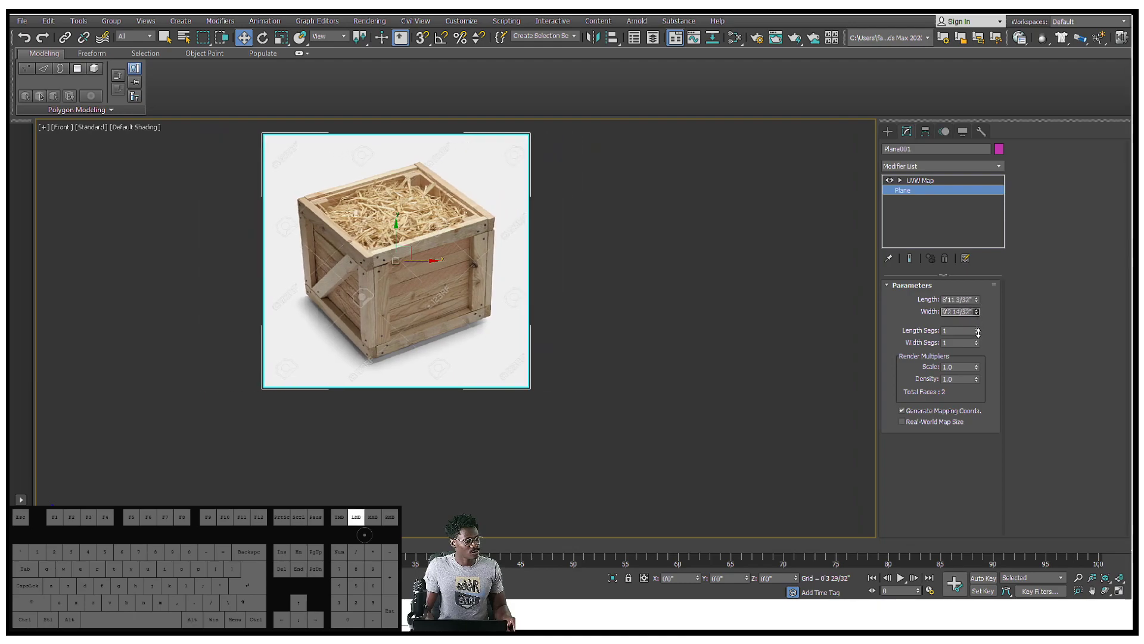
pyautogui.click(962, 182)
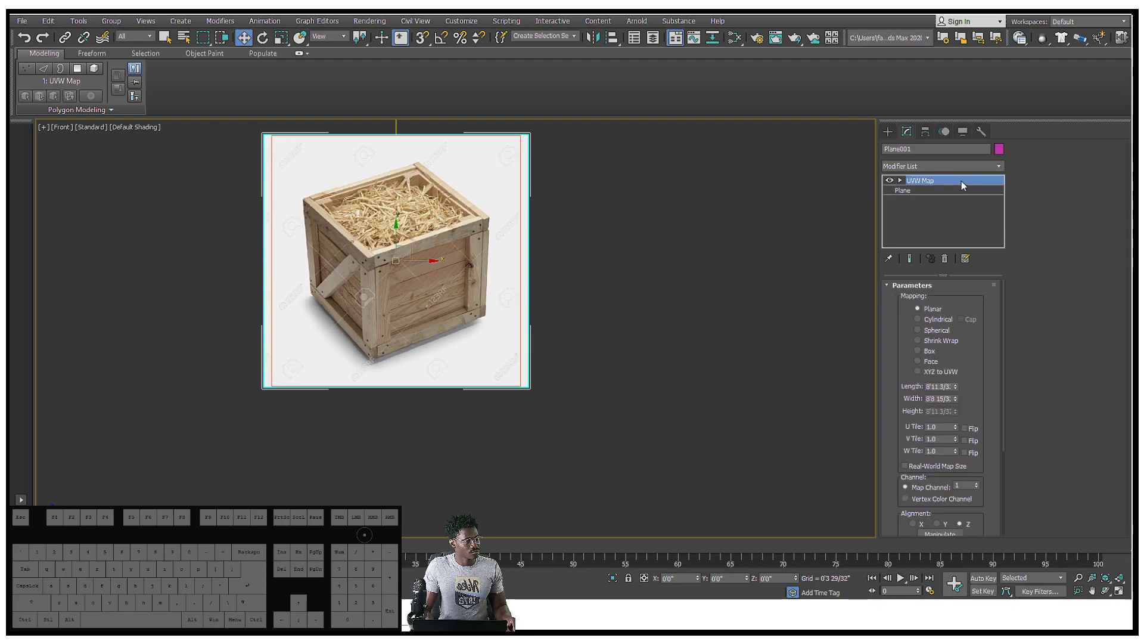
pyautogui.keyDown('alt'); pyautogui.moveTo(400, 338); pyautogui.dragTo(471, 318, button='middle'); pyautogui.keyUp('alt')
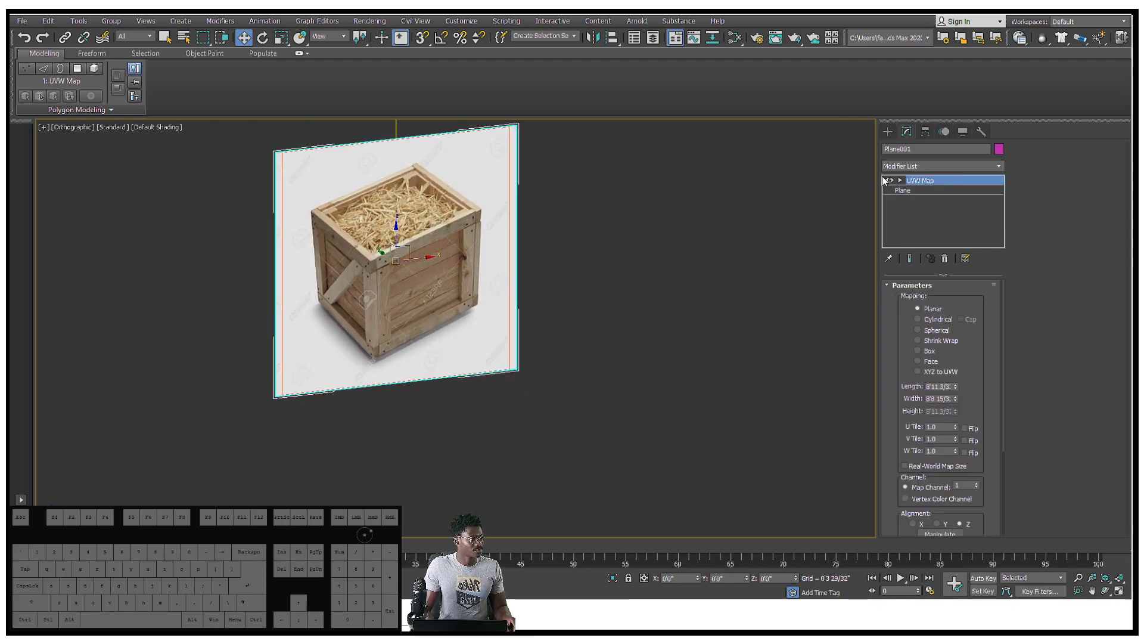
pyautogui.click(921, 189)
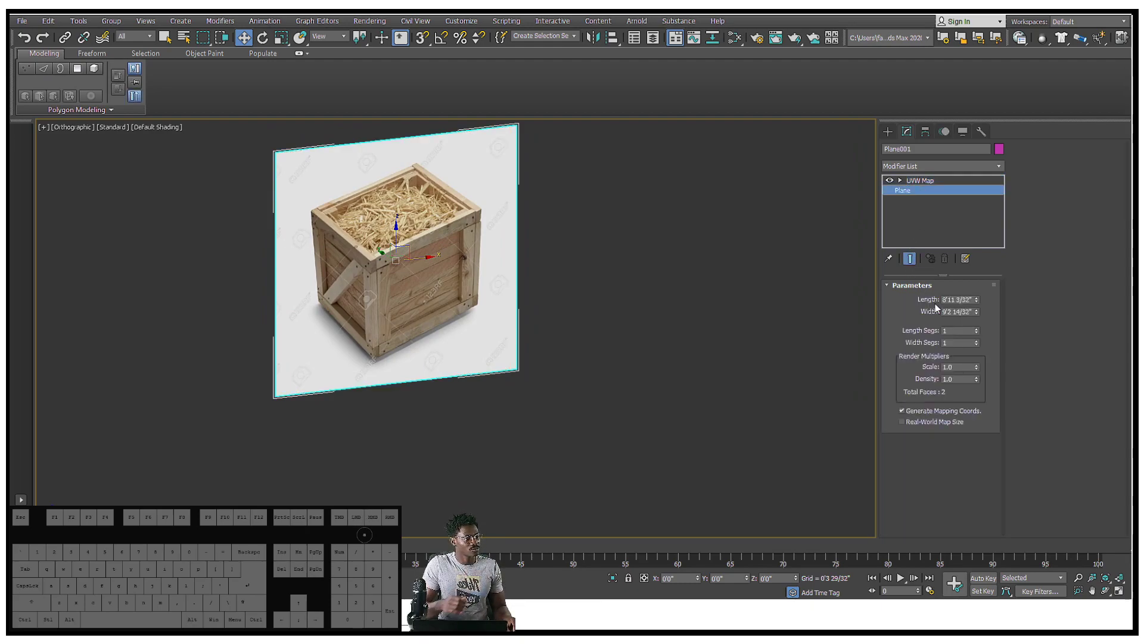
pyautogui.moveTo(977, 314); pyautogui.dragTo(977, 329)
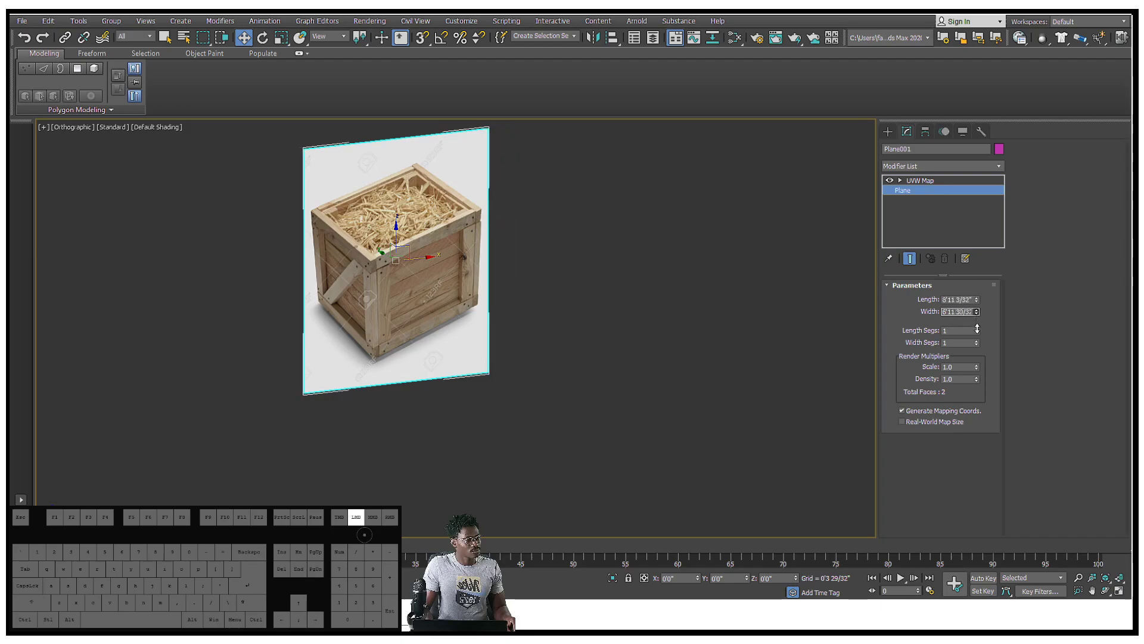
pyautogui.keyDown('alt'); pyautogui.moveTo(414, 329); pyautogui.dragTo(413, 322, button='middle'); pyautogui.keyUp('alt')
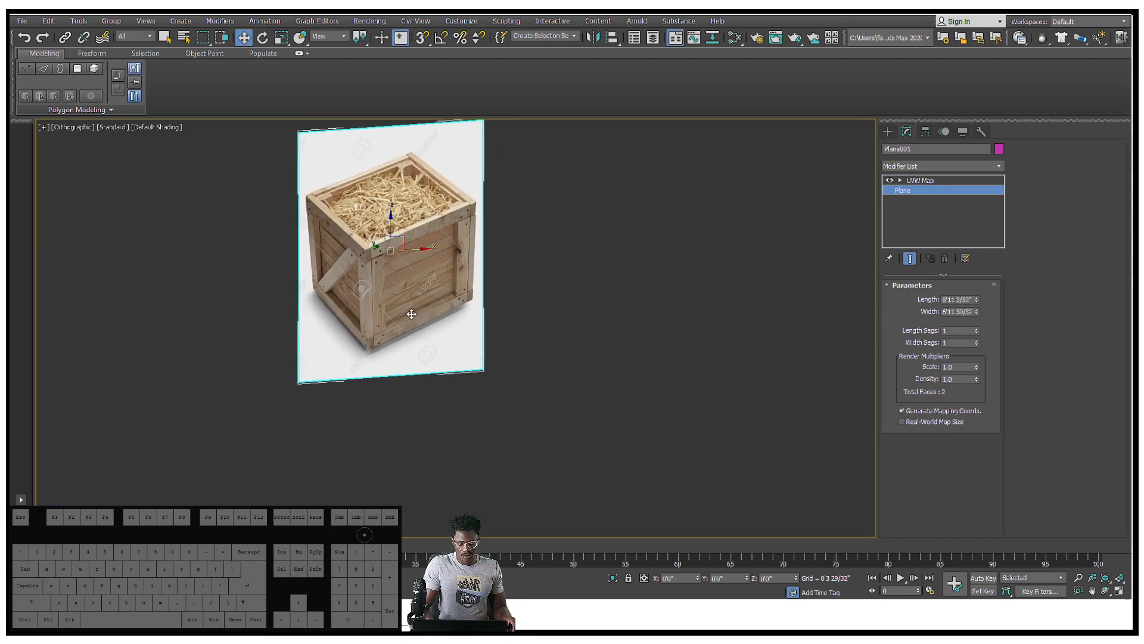
# Step: Switch to the Perspective view and examine the textured open-crate reference plane from the front and up close
pyautogui.press('p')
pyautogui.press('z')
pyautogui.keyDown('alt'); pyautogui.moveTo(542, 306); pyautogui.dragTo(498, 361, button='middle'); pyautogui.keyUp('alt')
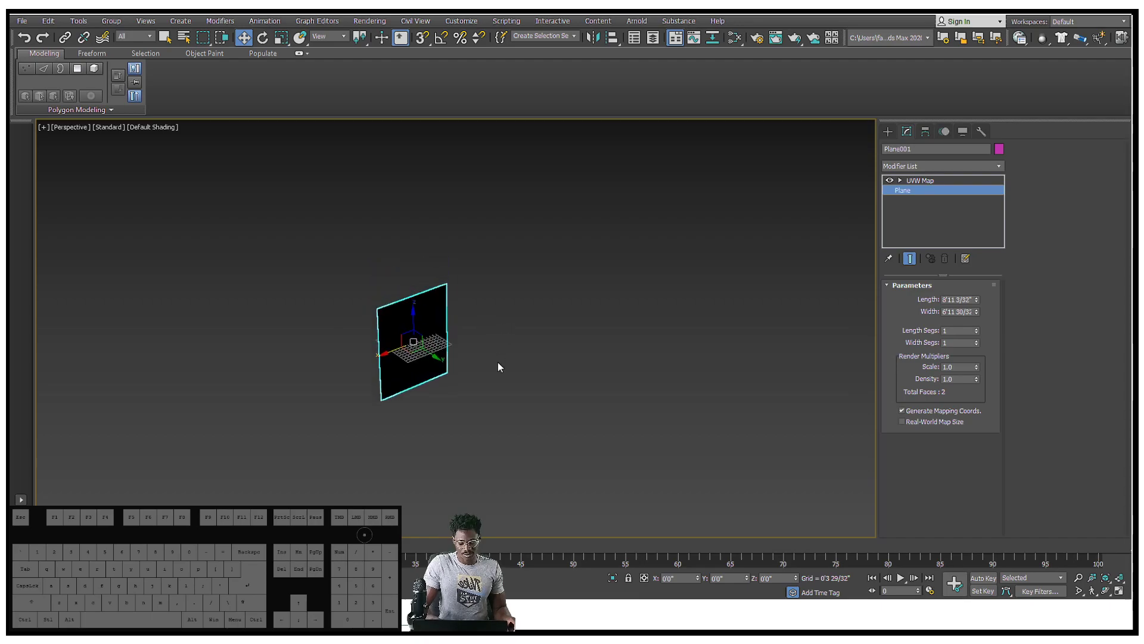
pyautogui.keyDown('alt'); pyautogui.moveTo(378, 340); pyautogui.dragTo(564, 311, button='middle'); pyautogui.keyUp('alt')
pyautogui.scroll(6, 422, 307)
pyautogui.keyDown('alt'); pyautogui.moveTo(417, 313); pyautogui.dragTo(422, 307, button='middle'); pyautogui.keyUp('alt')
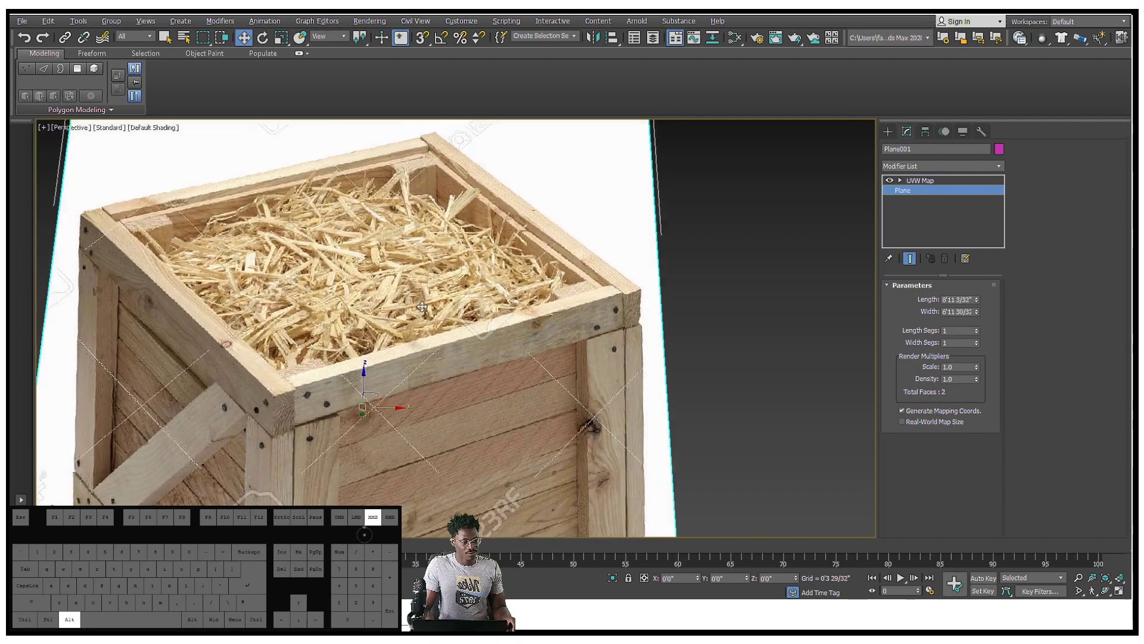
pyautogui.scroll(-8, 422, 307)
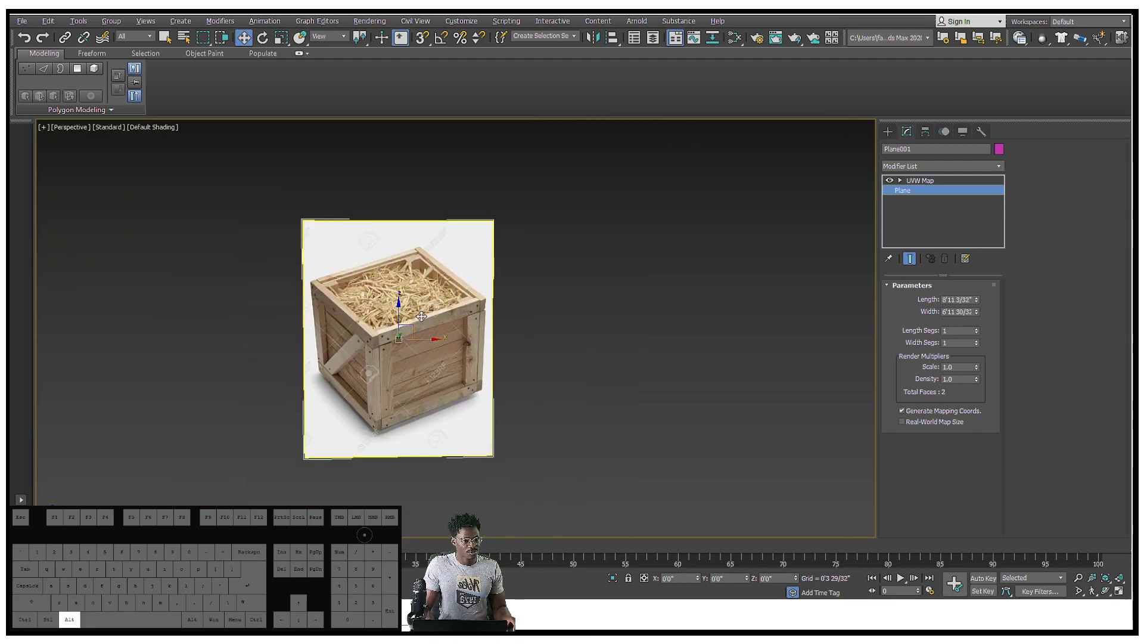
pyautogui.scroll(3, 422, 316)
pyautogui.scroll(-3, 422, 314)
pyautogui.moveTo(422, 314); pyautogui.dragTo(385, 314, button='middle')
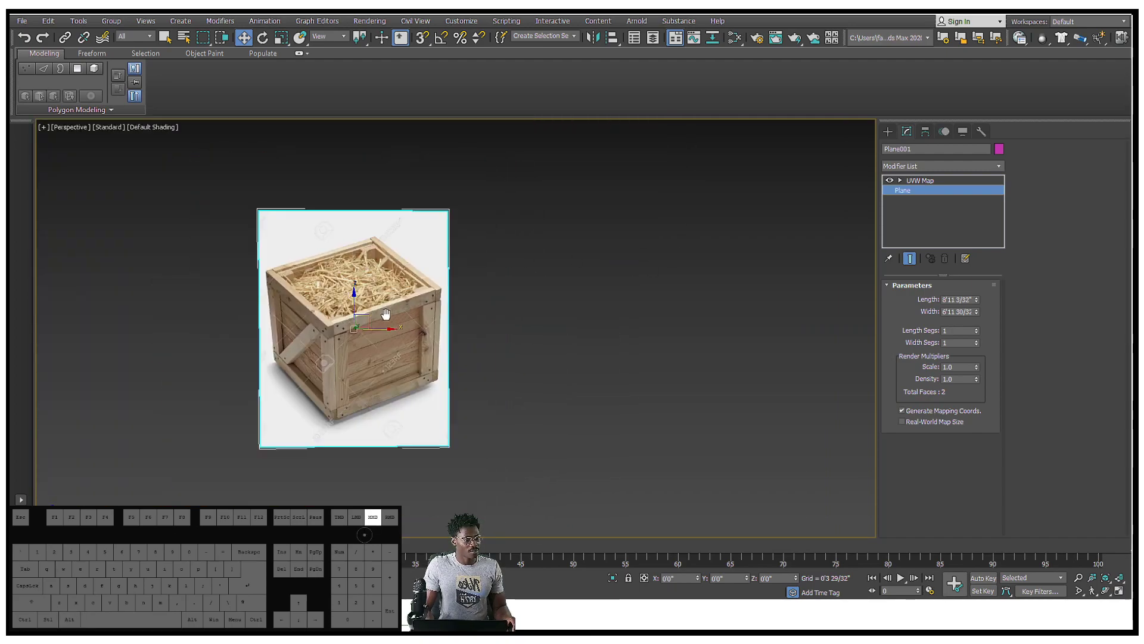
pyautogui.scroll(4, 415, 212)
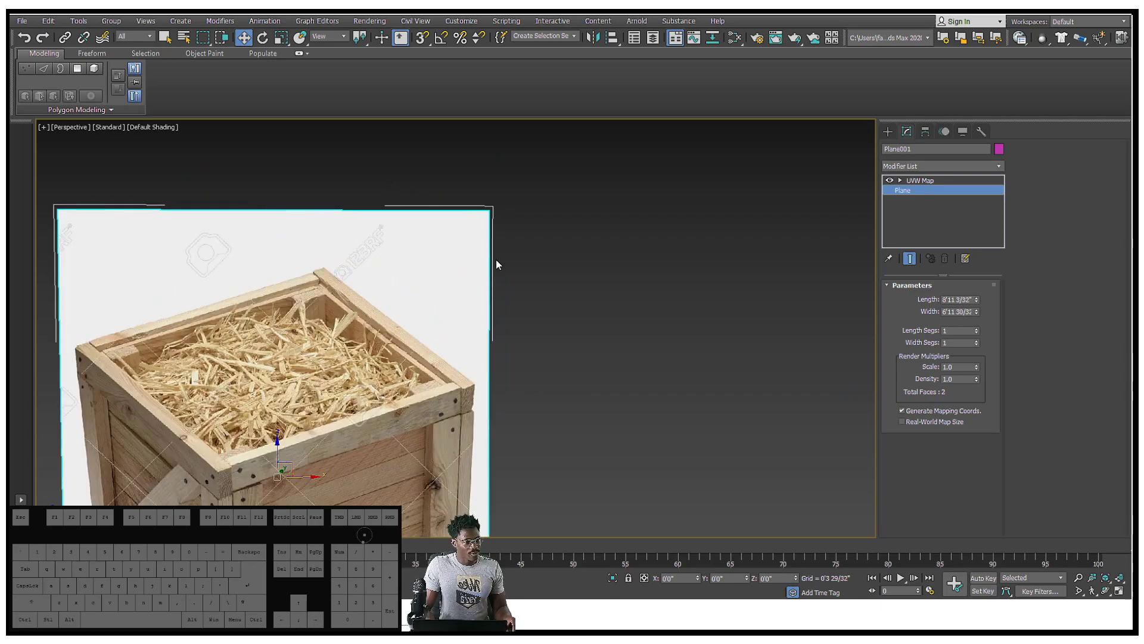
pyautogui.scroll(-4, 496, 261)
# Step: Hide the selection brackets and clone the reference plane once as a Copy, about 8'9" along the X axis
pyautogui.moveTo(496, 261)
pyautogui.mouseDown(button='middle')
pyautogui.moveTo(464, 312)
pyautogui.moveTo(445, 233)
pyautogui.mouseUp(button='middle')
pyautogui.press('j')
pyautogui.keyDown('shift'); pyautogui.moveTo(429, 320); pyautogui.dragTo(645, 317); pyautogui.keyUp('shift')
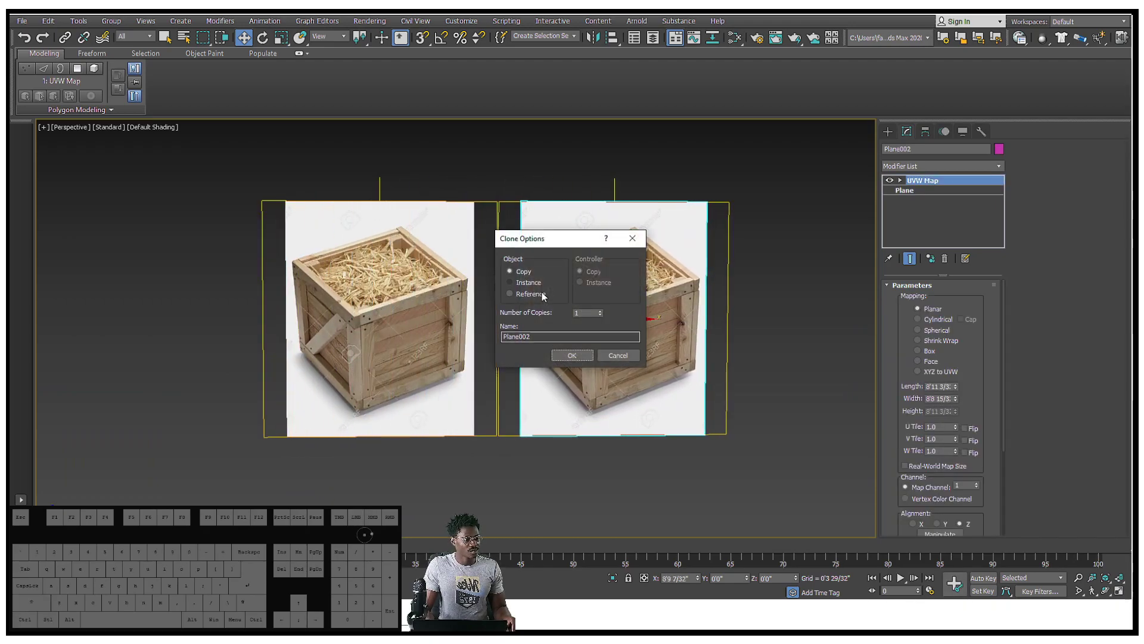
pyautogui.click(572, 355)
pyautogui.moveTo(589, 350); pyautogui.dragTo(482, 338, button='middle')
pyautogui.scroll(4, 482, 335)
pyautogui.scroll(-2, 486, 286)
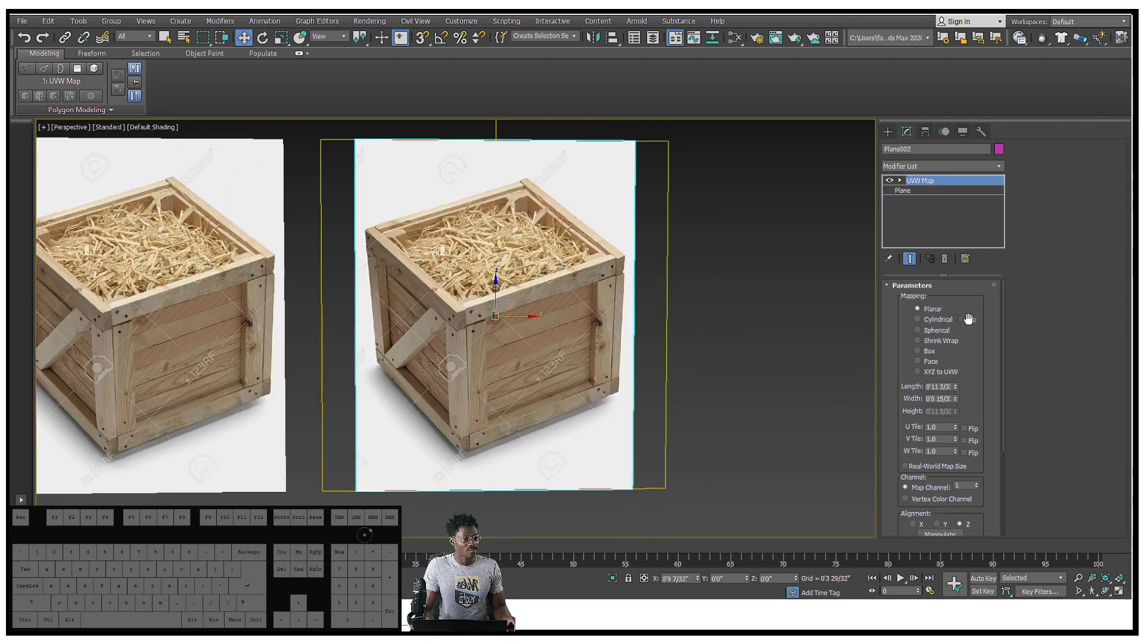
# Step: Reopen the material editor and connect the crate lid bitmap to the second Standard material's Diffuse Color
pyautogui.moveTo(1000, 424); pyautogui.dragTo(978, 383)
pyautogui.moveTo(643, 401); pyautogui.dragTo(626, 427, button='middle')
pyautogui.press('m')
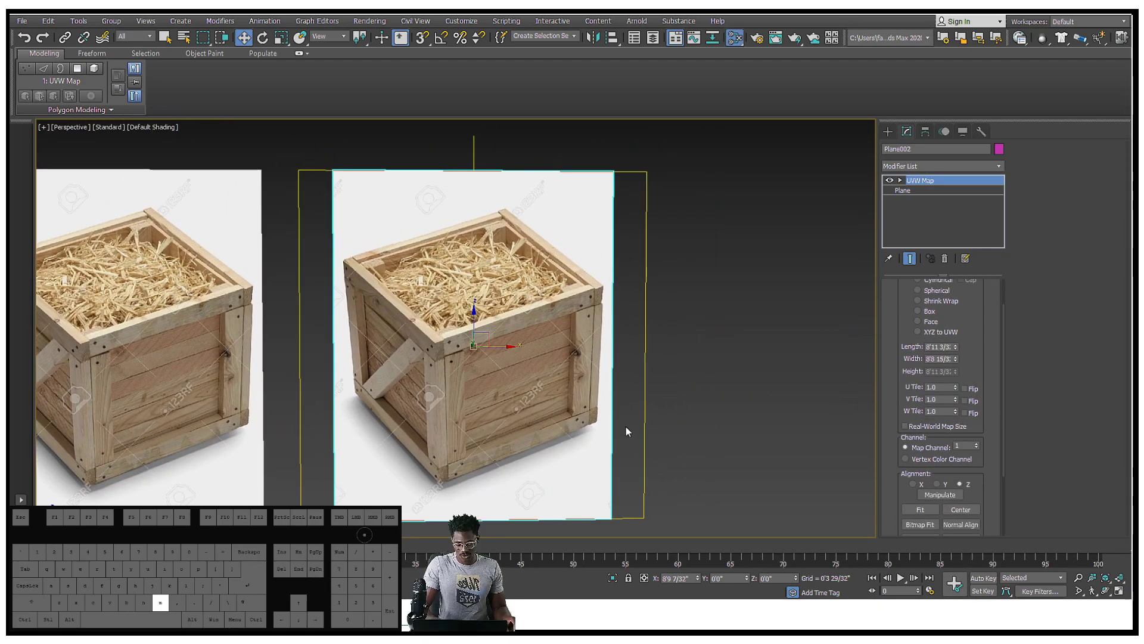
pyautogui.moveTo(457, 363); pyautogui.dragTo(507, 250, button='middle')
pyautogui.scroll(1, 393, 351)
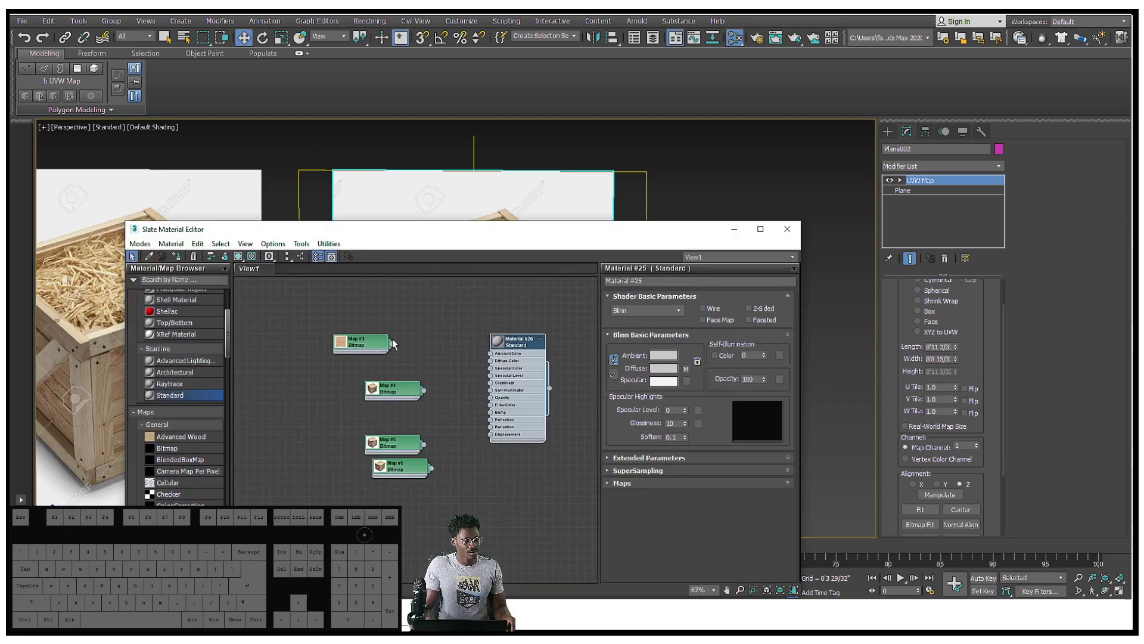
pyautogui.moveTo(492, 358); pyautogui.dragTo(393, 345)
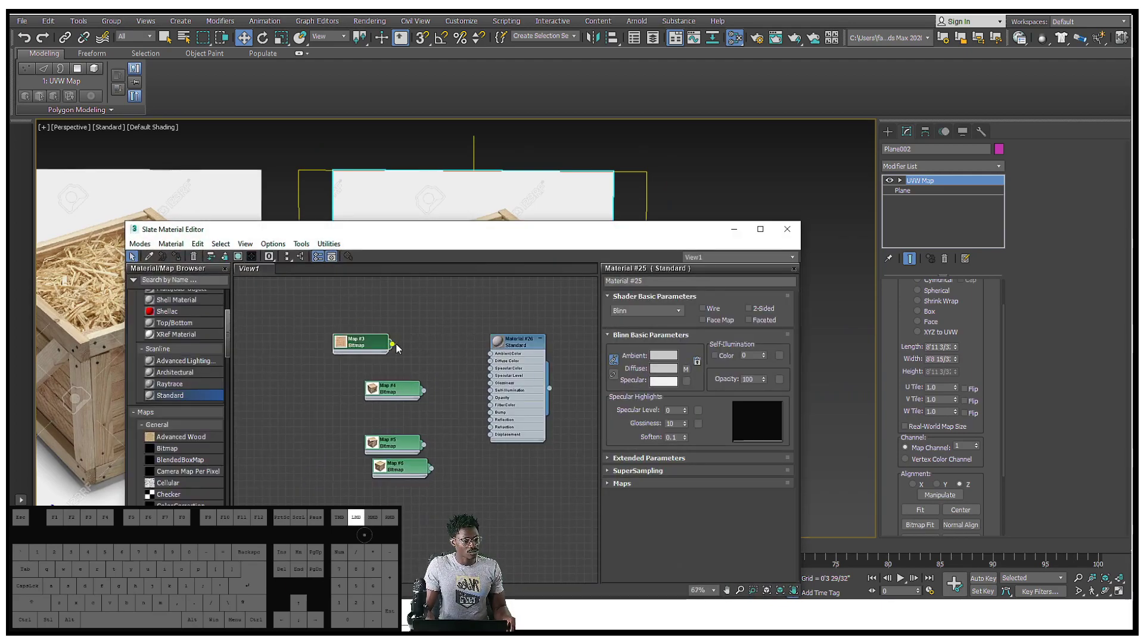
pyautogui.moveTo(492, 360); pyautogui.dragTo(491, 360)
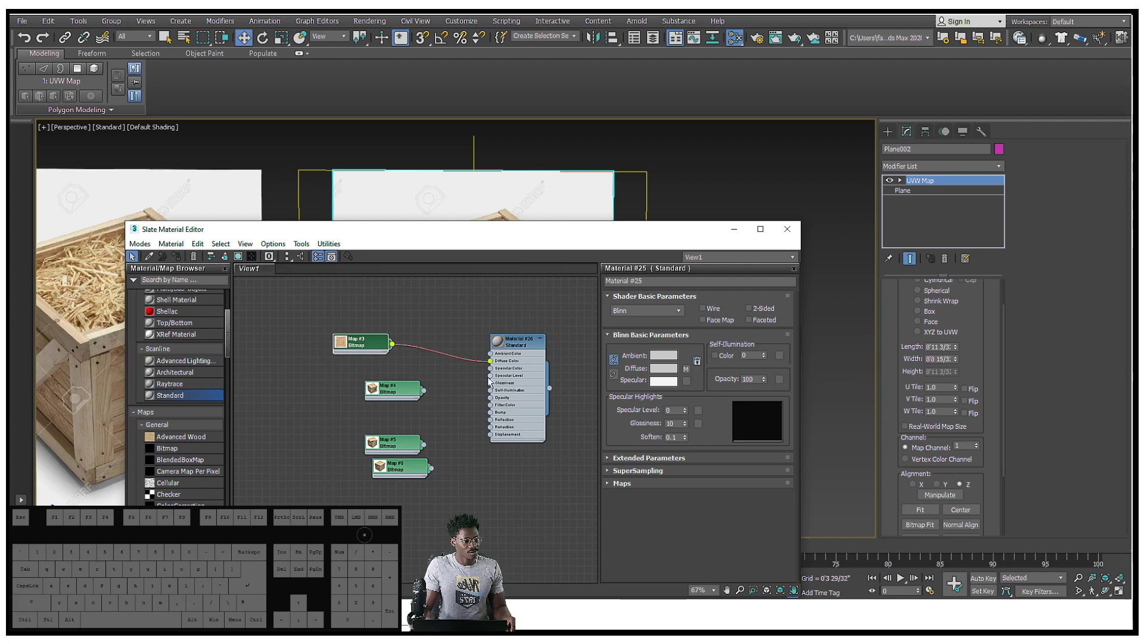
# Step: Add two more Standard materials to the node view, stacked below the crate lid material
pyautogui.moveTo(195, 398); pyautogui.dragTo(508, 469)
pyautogui.moveTo(465, 483); pyautogui.dragTo(462, 309, button='middle')
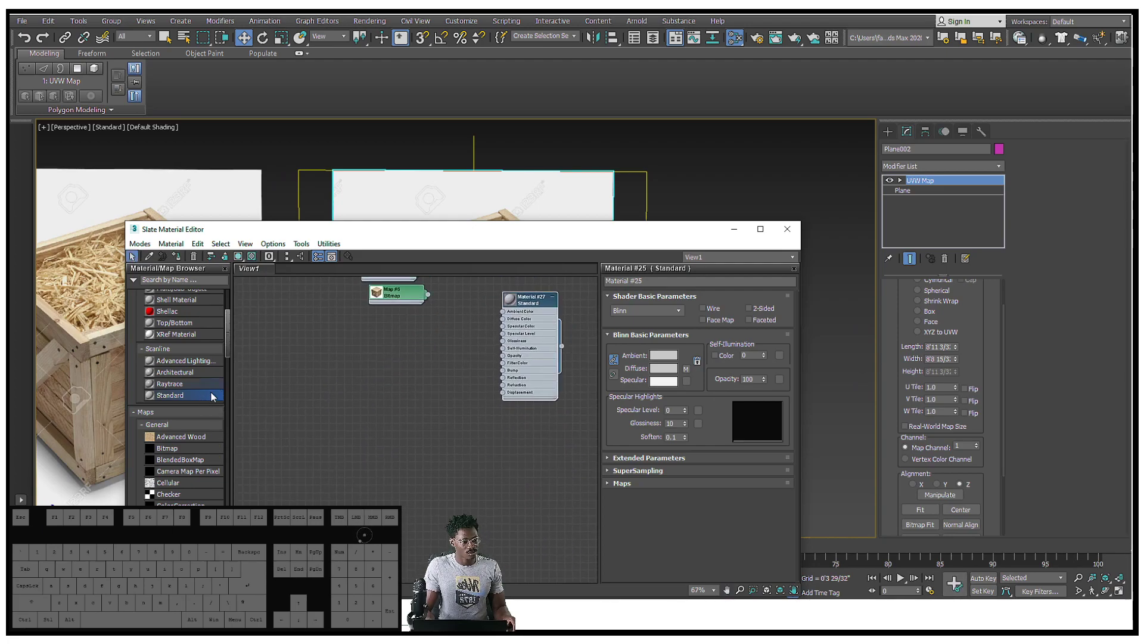
pyautogui.moveTo(471, 421); pyautogui.dragTo(516, 423)
pyautogui.moveTo(405, 439); pyautogui.dragTo(442, 350, button='middle')
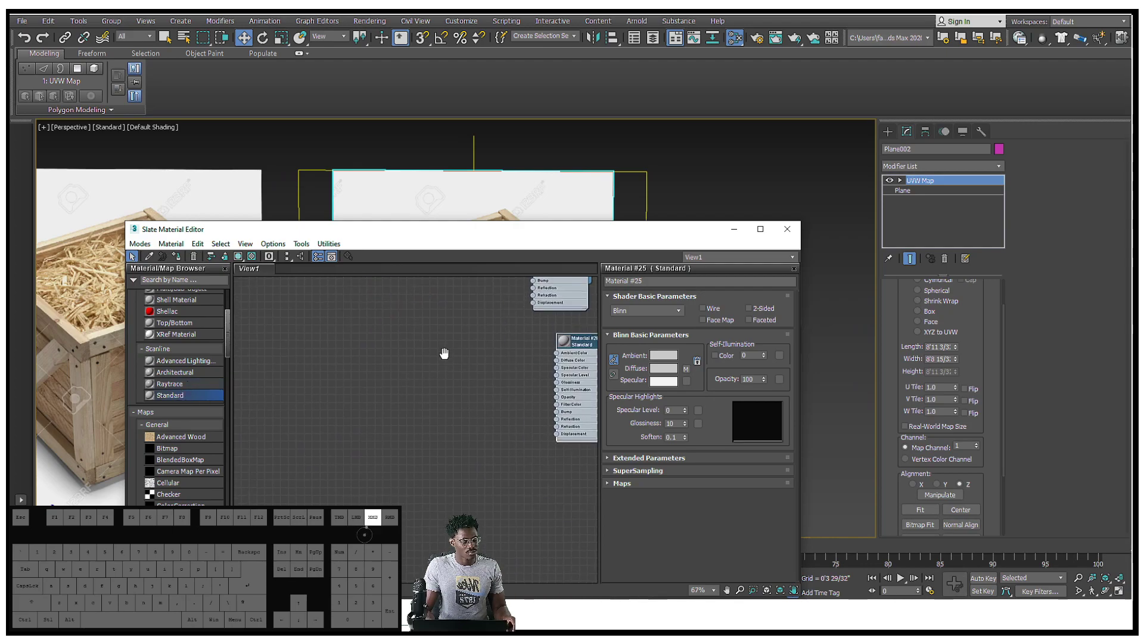
pyautogui.scroll(-2, 570, 486)
pyautogui.moveTo(381, 405); pyautogui.dragTo(445, 413, button='middle')
# Step: Move the unused bitmap nodes beside the new materials and connect Map #4 to Material #27's Diffuse Color
pyautogui.moveTo(482, 434); pyautogui.dragTo(430, 297)
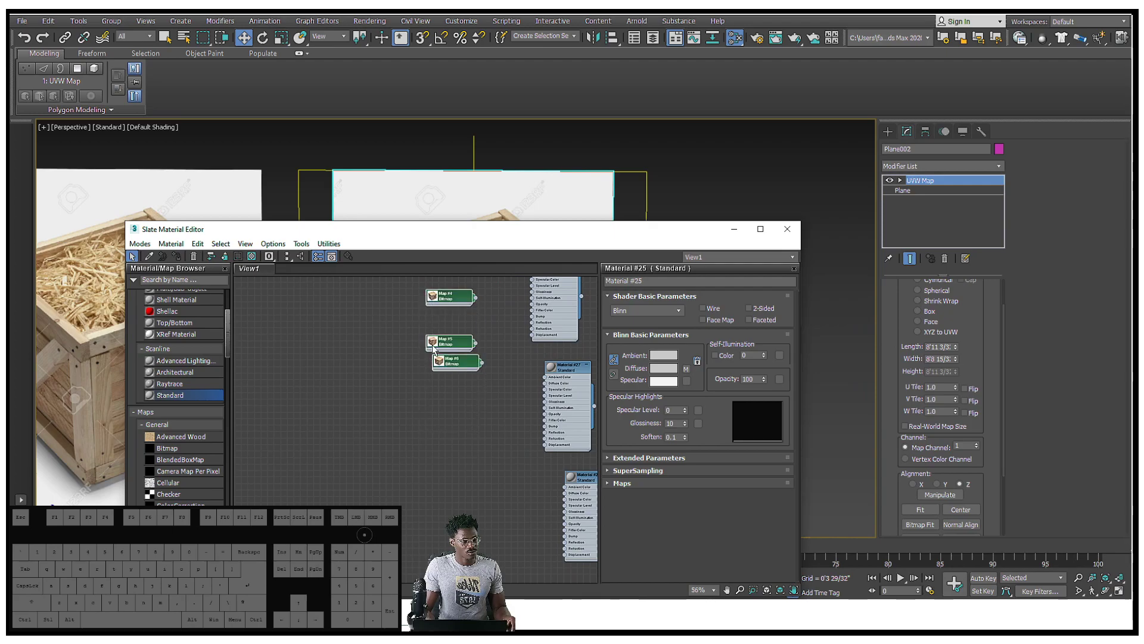
pyautogui.scroll(-2, 433, 395)
pyautogui.moveTo(433, 395); pyautogui.dragTo(438, 352, button='middle')
pyautogui.moveTo(448, 344); pyautogui.dragTo(471, 415)
pyautogui.scroll(5, 492, 417)
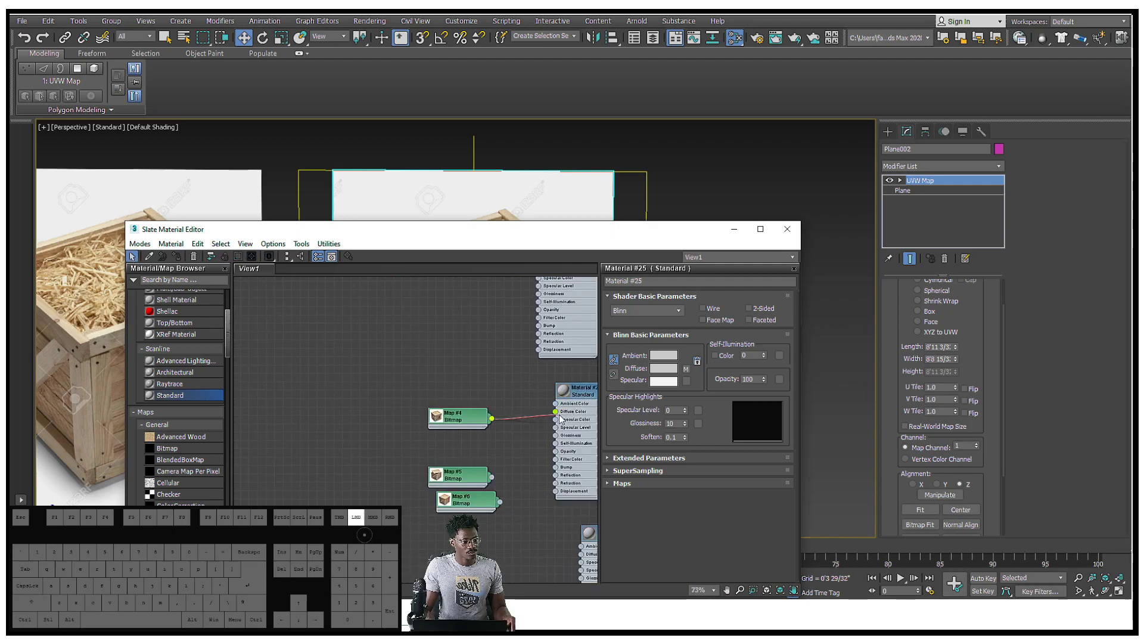
# Step: Add another Standard material below Material #28 and connect Map #5 to Material #28's Diffuse Color
pyautogui.moveTo(548, 418); pyautogui.dragTo(500, 303, button='middle')
pyautogui.moveTo(419, 381); pyautogui.dragTo(395, 504)
pyautogui.moveTo(395, 504); pyautogui.dragTo(407, 397, button='middle')
pyautogui.moveTo(425, 415); pyautogui.dragTo(395, 439)
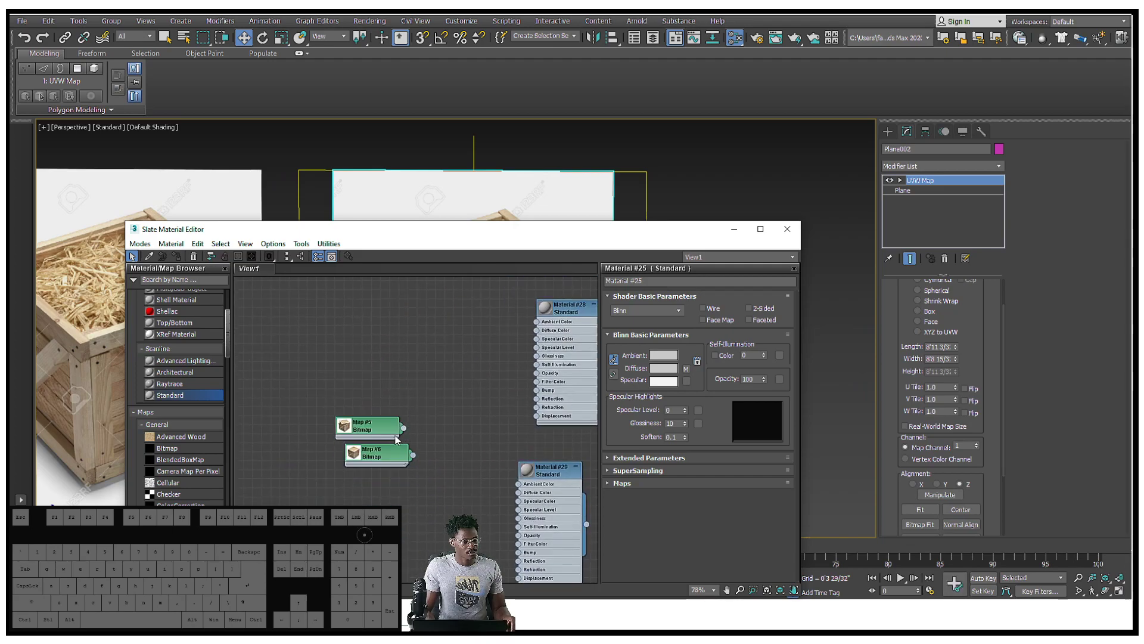
pyautogui.moveTo(466, 385); pyautogui.dragTo(537, 330)
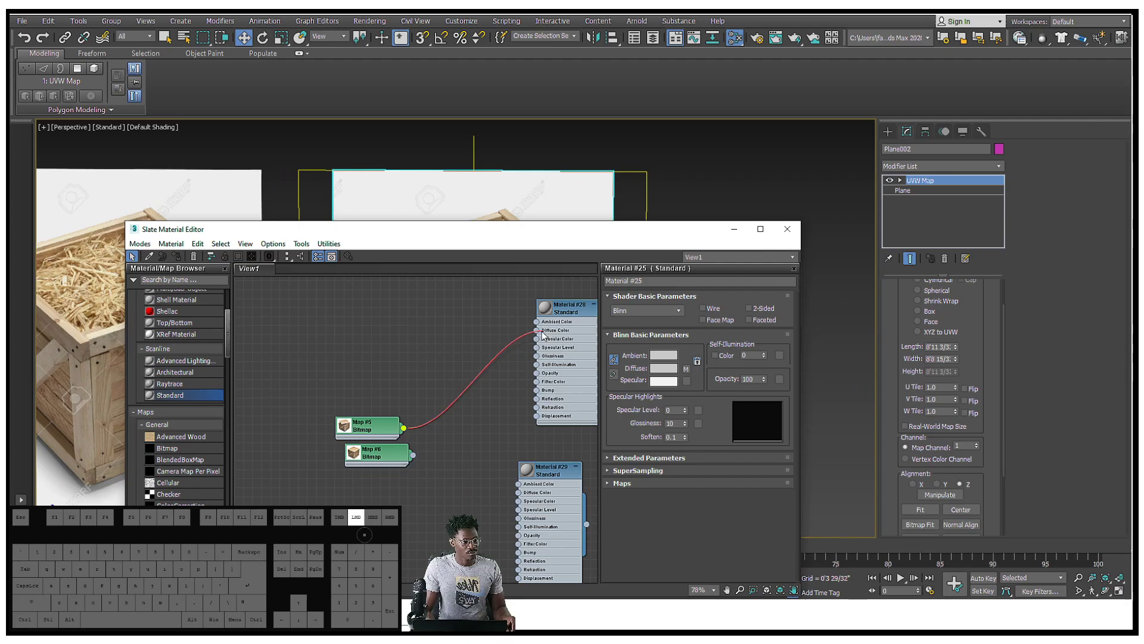
# Step: Connect Map #6 to Material #29's Diffuse Color and lay out all nodes in the material view
pyautogui.moveTo(370, 456); pyautogui.dragTo(370, 320, button='middle')
pyautogui.click(353, 357)
pyautogui.press('Delete')
pyautogui.moveTo(371, 321); pyautogui.dragTo(500, 352)
pyautogui.moveTo(510, 332); pyautogui.dragTo(482, 368, button='middle')
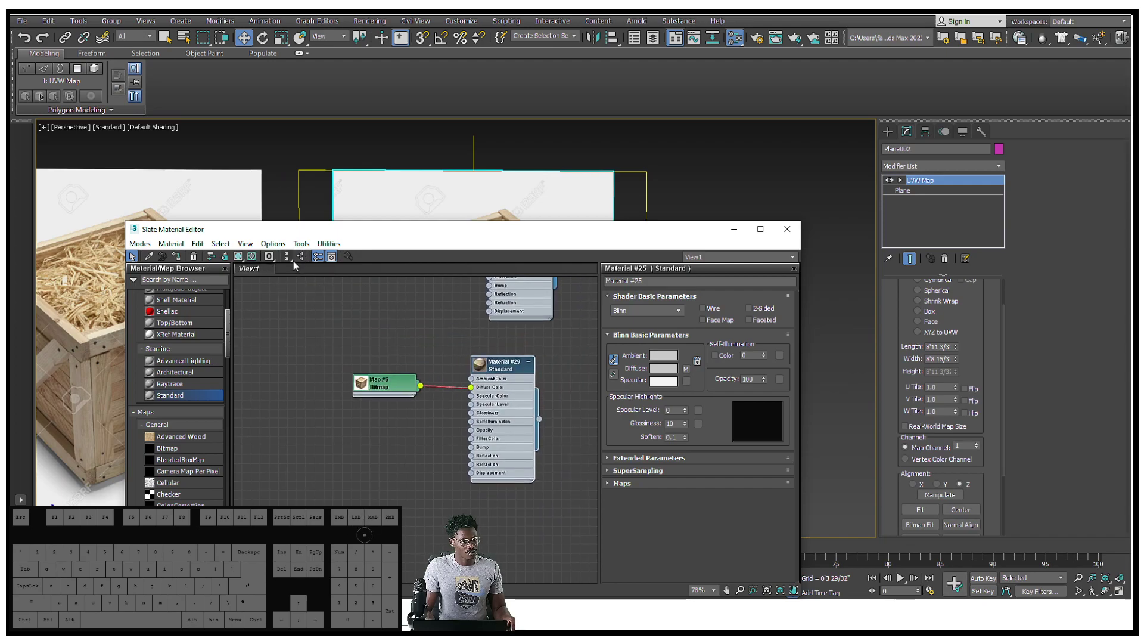
pyautogui.click(293, 259)
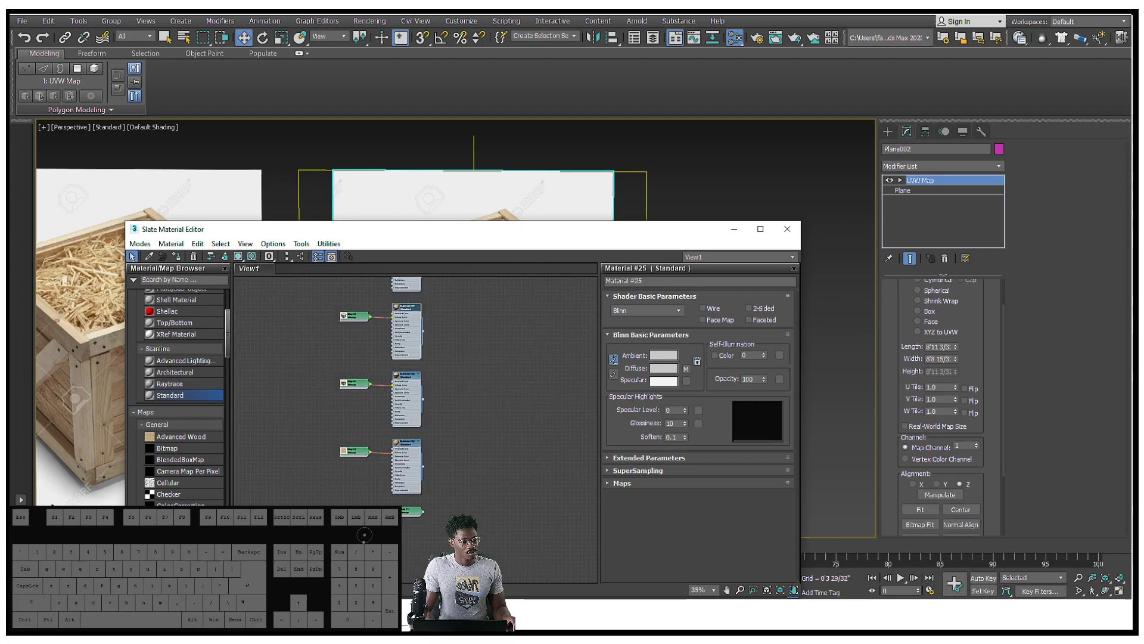
# Step: Reposition the remaining Map #1 bitmap, add a Standard material beside it, and connect the bitmap to its Diffuse Color
pyautogui.scroll(2, 399, 470)
pyautogui.moveTo(445, 524); pyautogui.dragTo(354, 517)
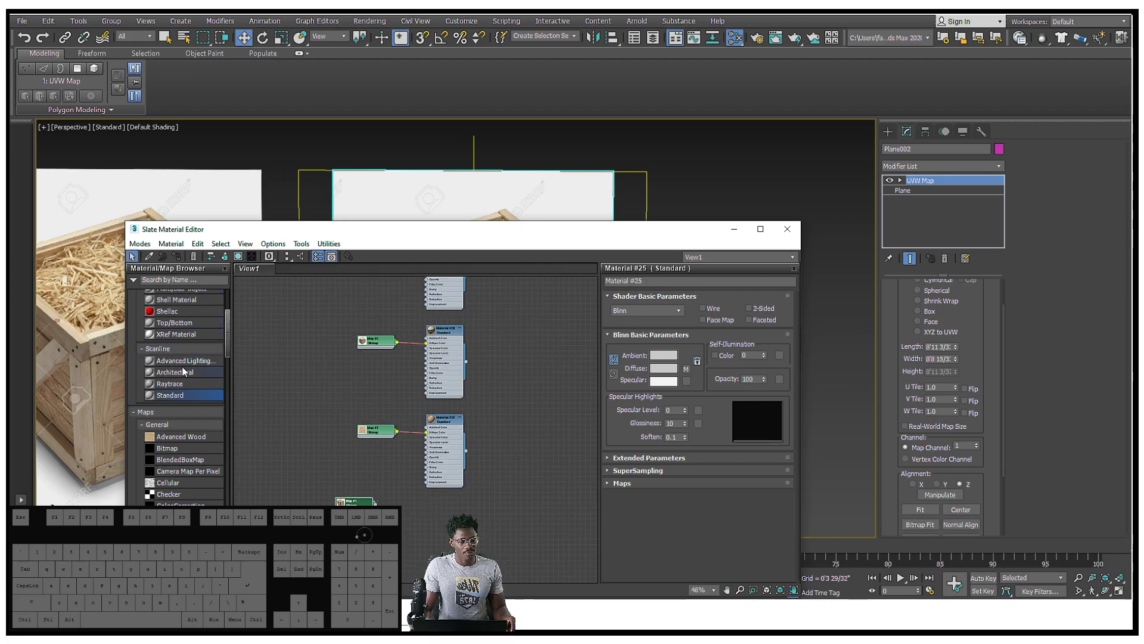
pyautogui.moveTo(190, 385); pyautogui.dragTo(444, 507)
pyautogui.scroll(2, 417, 429)
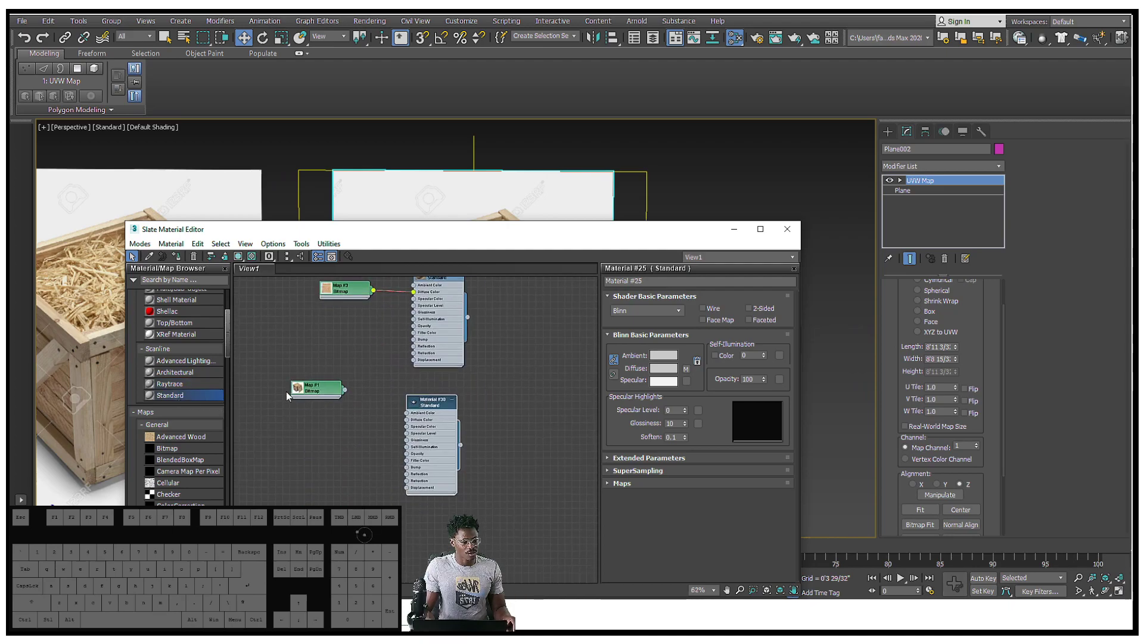
pyautogui.scroll(1, 375, 426)
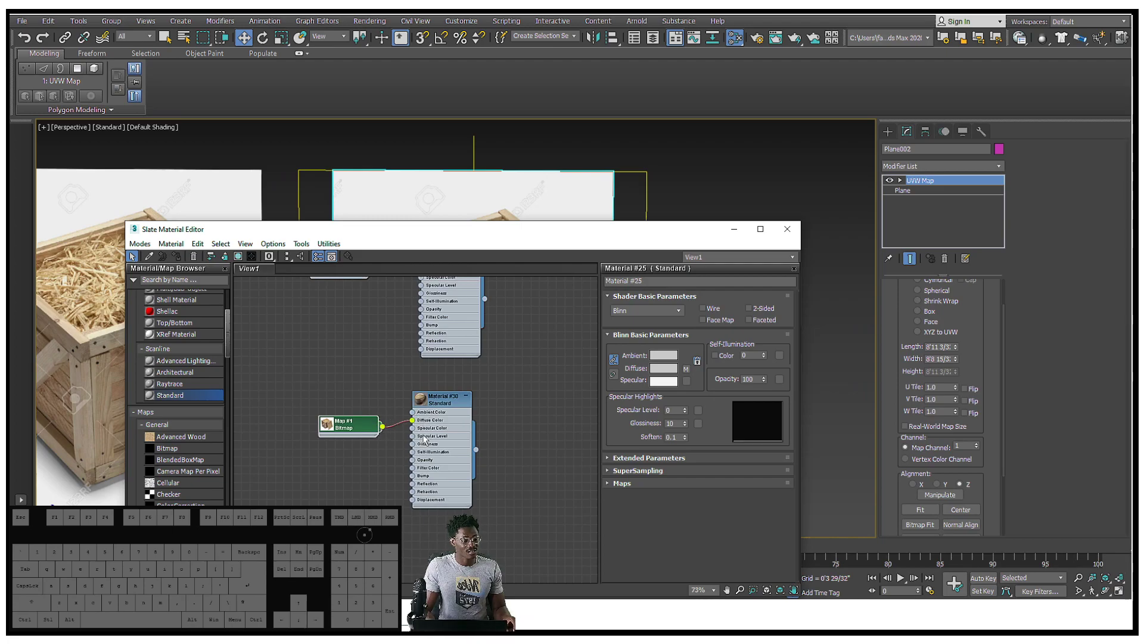
# Step: Turn on Show Shaded Material in Viewport for the newly textured Standard materials, one after another
pyautogui.scroll(-2, 425, 437)
pyautogui.moveTo(424, 437); pyautogui.dragTo(340, 417, button='middle')
pyautogui.scroll(-7, 383, 386)
pyautogui.moveTo(385, 373)
pyautogui.mouseDown(button='middle')
pyautogui.moveTo(385, 470)
pyautogui.moveTo(392, 380)
pyautogui.mouseUp(button='middle')
pyautogui.scroll(7, 396, 434)
pyautogui.click(396, 434)
pyautogui.click(239, 261)
pyautogui.click(395, 428)
pyautogui.moveTo(395, 428); pyautogui.dragTo(370, 328, button='middle')
pyautogui.click(238, 257)
pyautogui.moveTo(371, 472); pyautogui.dragTo(386, 350, button='middle')
pyautogui.click(238, 257)
pyautogui.moveTo(398, 447); pyautogui.dragTo(393, 386, button='middle')
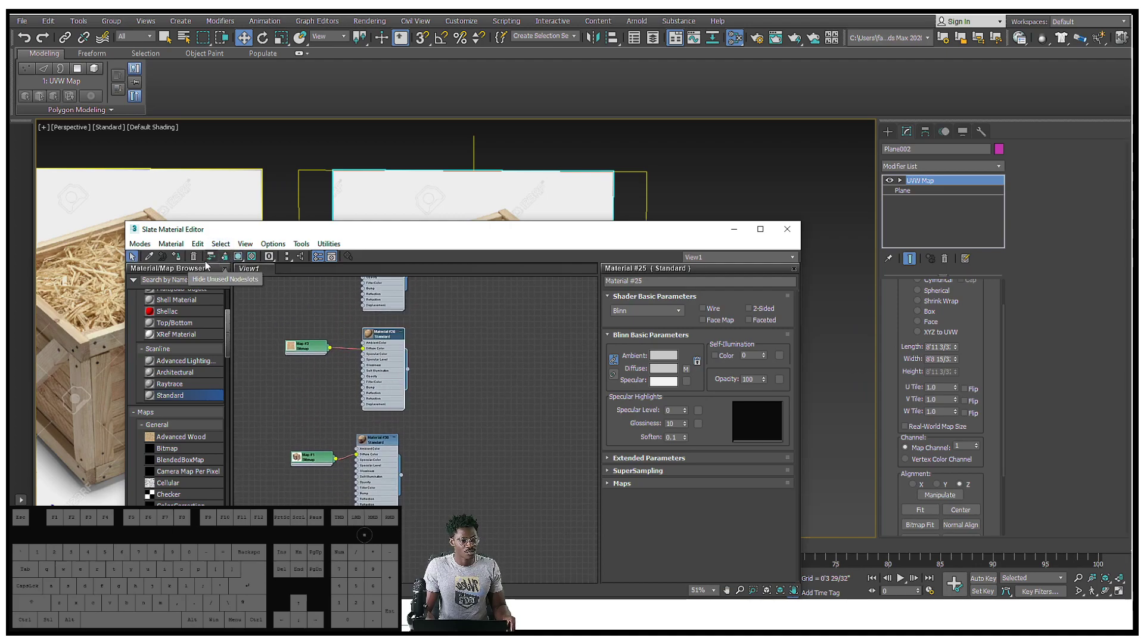
# Step: Finish enabling Show Shaded Material in Viewport for the Standard materials and move the Slate Material Editor clear of the planes
pyautogui.click(376, 454)
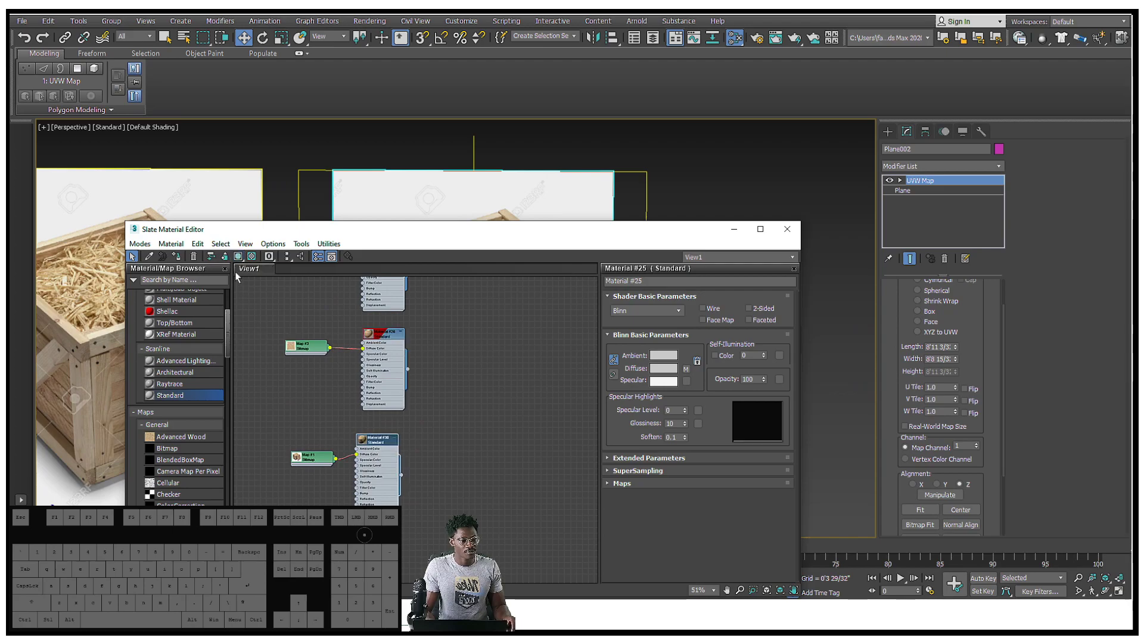
pyautogui.moveTo(643, 238); pyautogui.dragTo(559, 323)
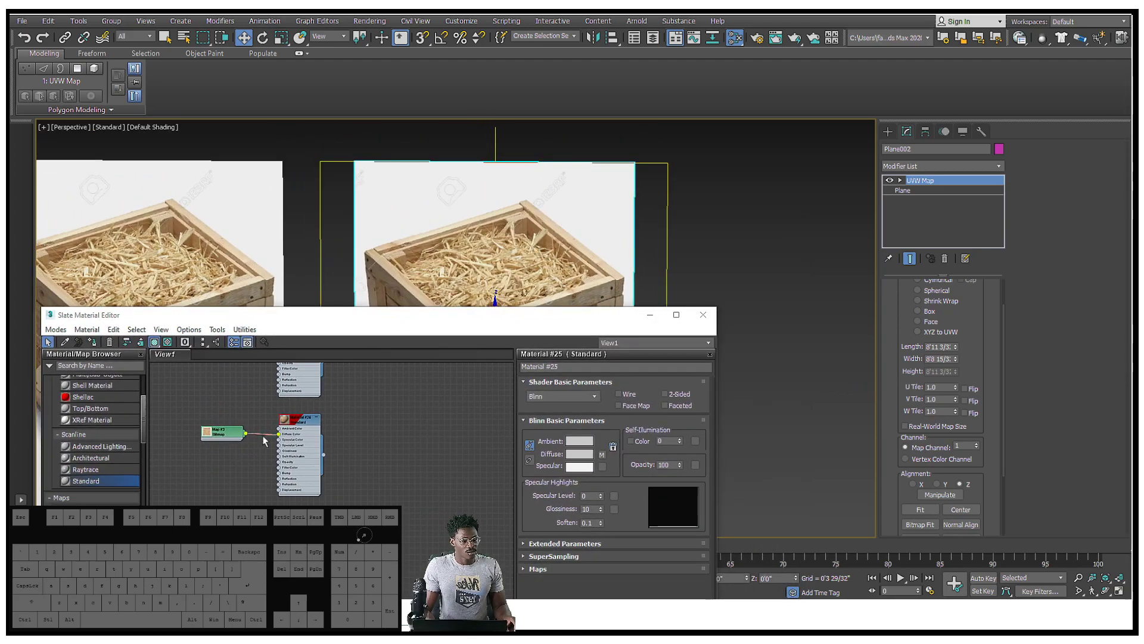
pyautogui.scroll(-4, 265, 441)
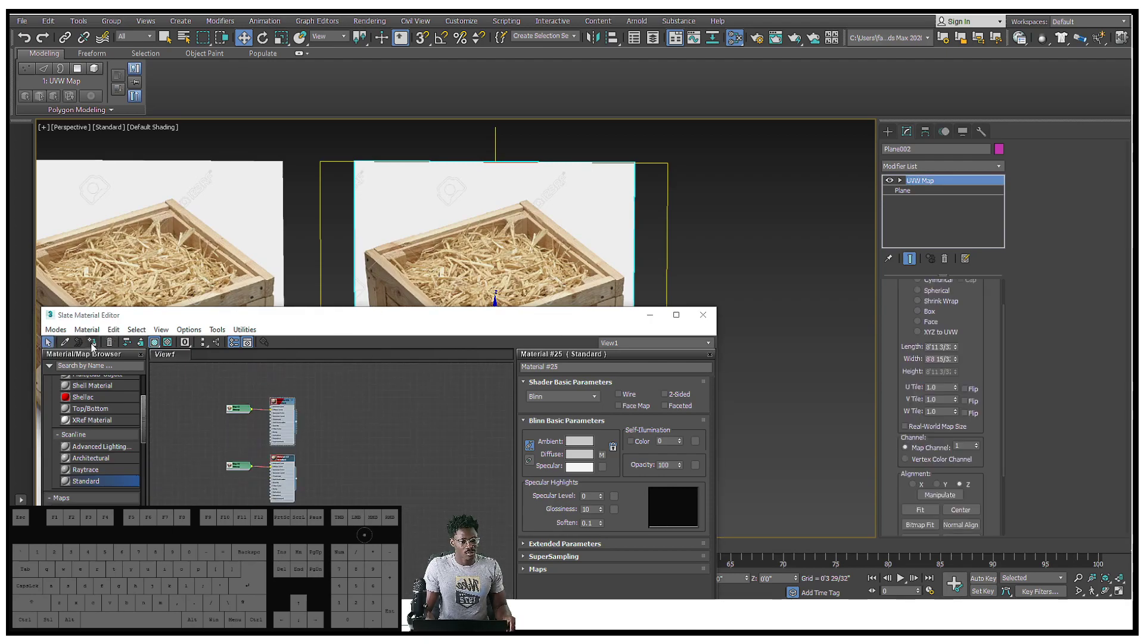
# Step: Select both textured crate planes and clone them along X as one set of copies beside the originals
pyautogui.scroll(-4, 231, 211)
pyautogui.moveTo(166, 218); pyautogui.dragTo(207, 277)
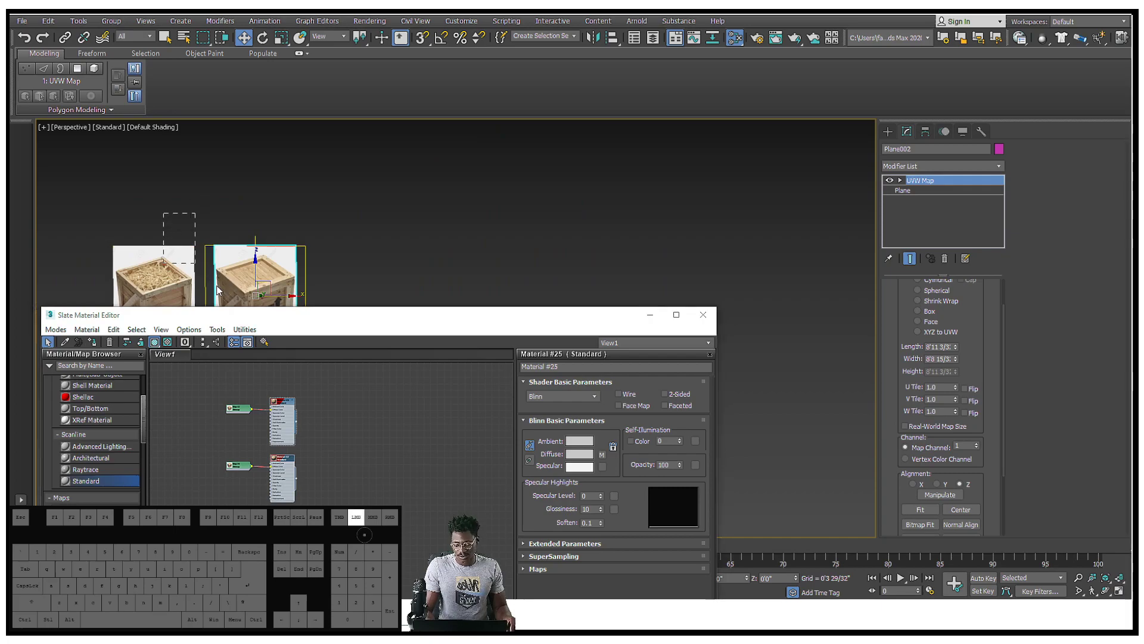
pyautogui.moveTo(301, 305); pyautogui.dragTo(302, 302)
pyautogui.keyDown('alt'); pyautogui.moveTo(256, 256); pyautogui.dragTo(288, 161, button='middle'); pyautogui.keyUp('alt')
pyautogui.keyDown('shift'); pyautogui.moveTo(274, 203); pyautogui.dragTo(474, 218); pyautogui.keyUp('shift')
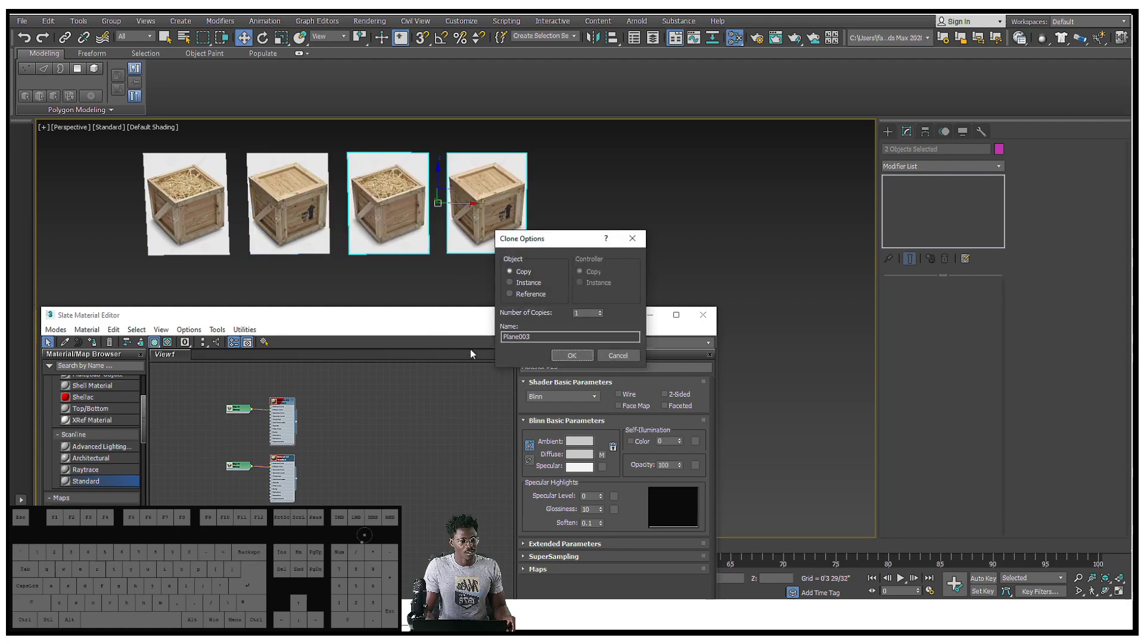
pyautogui.click(569, 355)
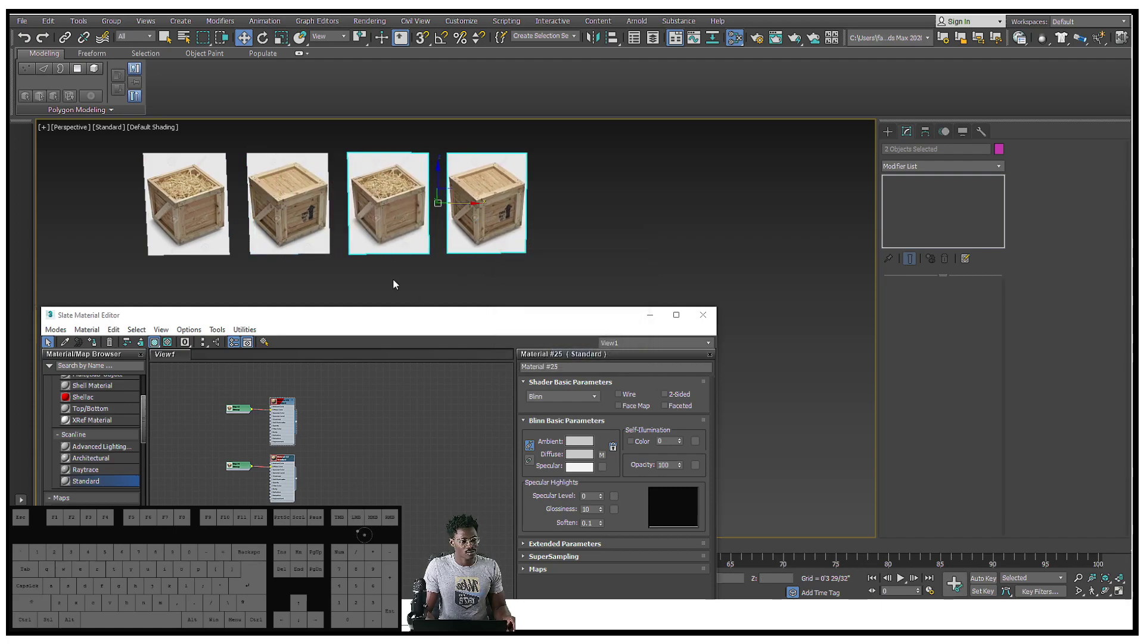
# Step: Assign the closed-crate material to the third plane and the material with the lid ajar to the fourth plane
pyautogui.moveTo(324, 424); pyautogui.dragTo(319, 443, button='middle')
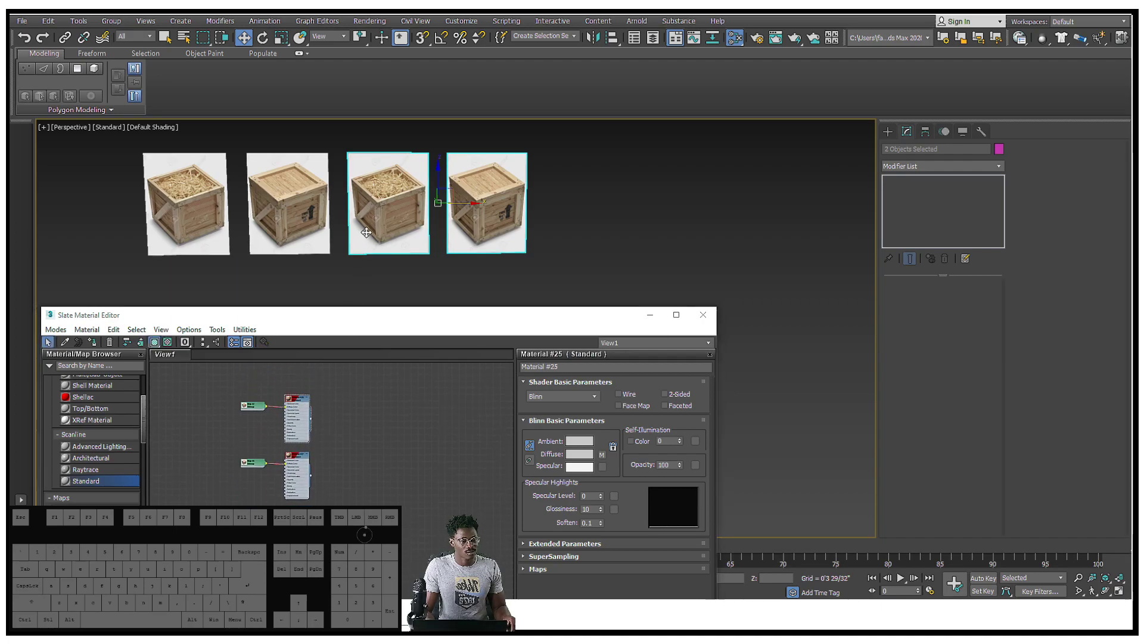
pyautogui.click(366, 232)
pyautogui.click(464, 205)
pyautogui.moveTo(320, 501); pyautogui.dragTo(317, 460, button='middle')
pyautogui.click(288, 494)
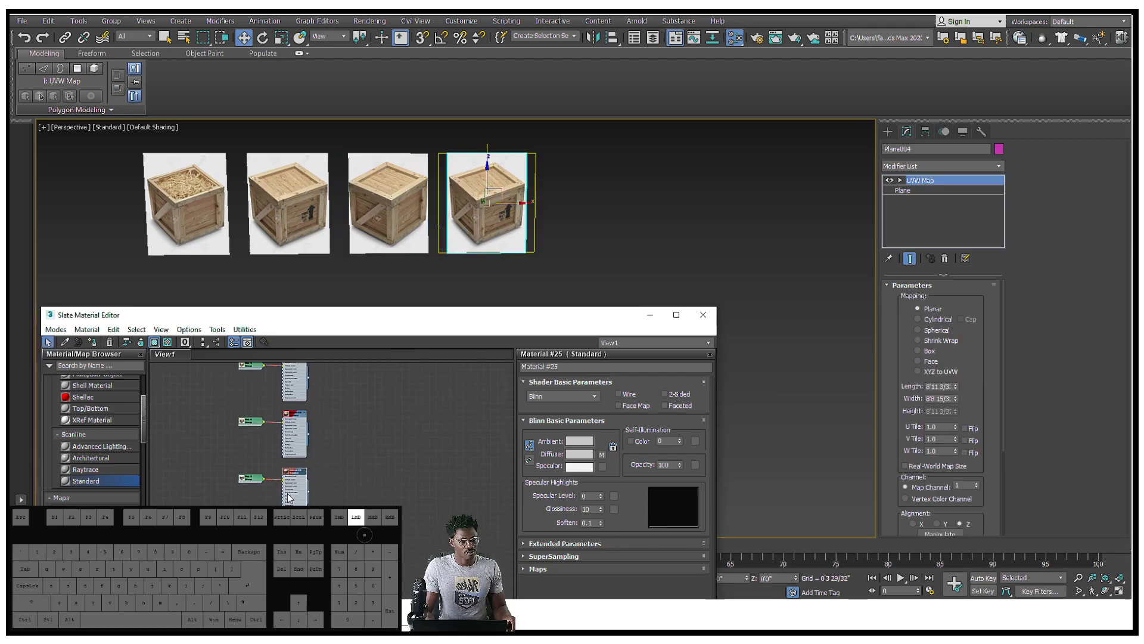
pyautogui.click(93, 343)
# Step: Clone the third and fourth crate planes along X as copies to extend the row to six planes
pyautogui.moveTo(406, 458); pyautogui.dragTo(392, 449, button='middle')
pyautogui.moveTo(510, 185); pyautogui.dragTo(467, 171, button='middle')
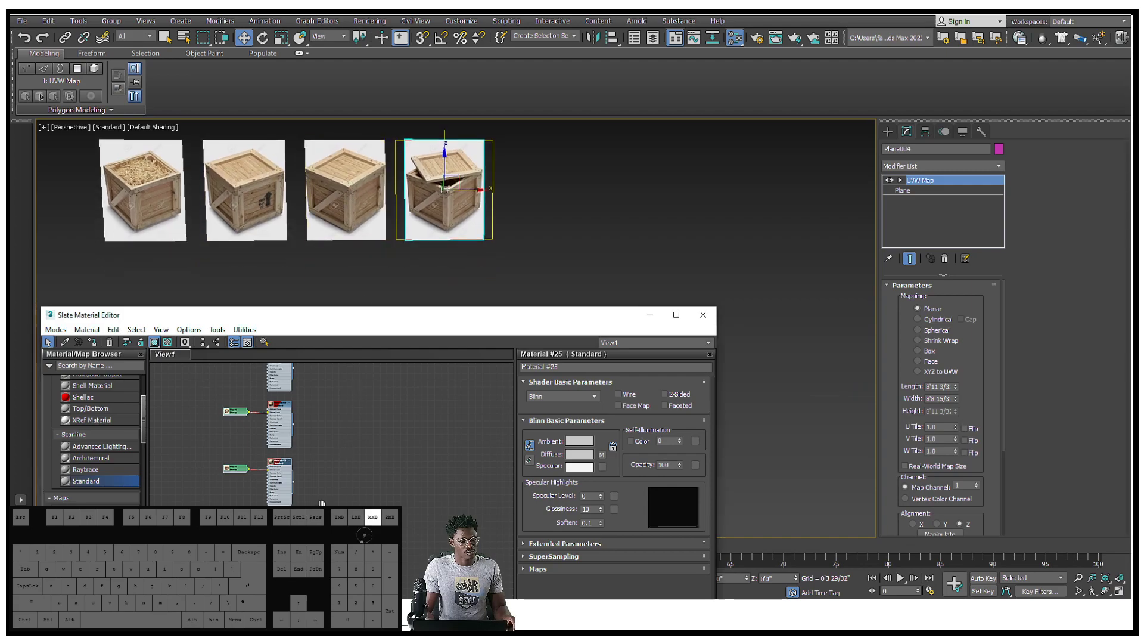
pyautogui.moveTo(366, 135)
pyautogui.mouseDown()
pyautogui.moveTo(472, 205)
pyautogui.moveTo(628, 190)
pyautogui.mouseUp()
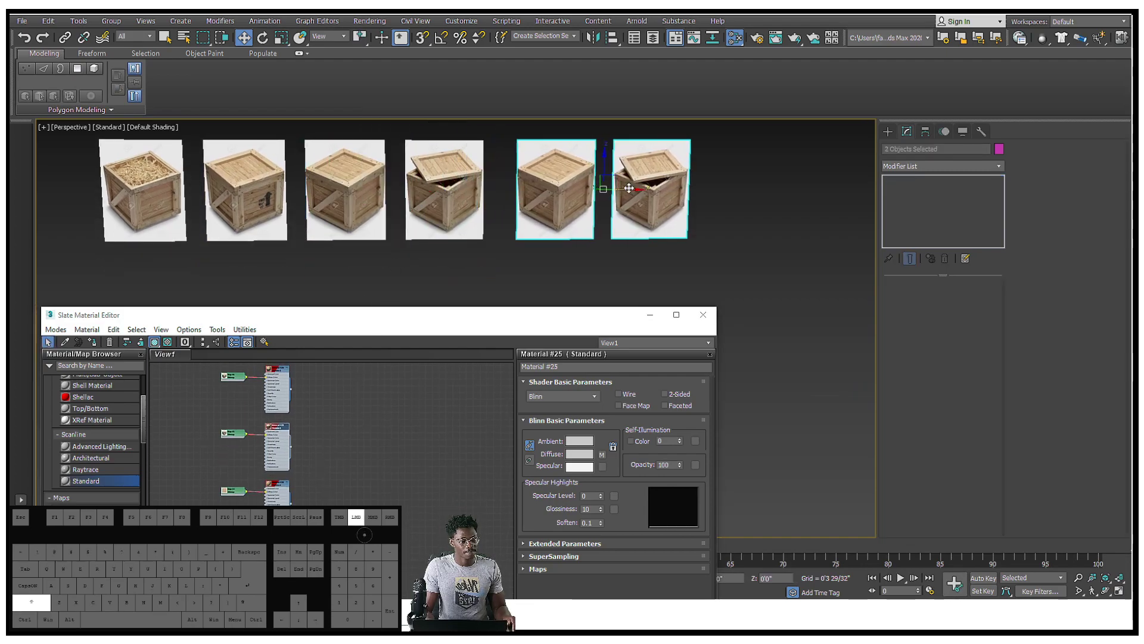
pyautogui.click(581, 356)
# Step: Assign the crate lid material to the fifth plane and the straw crate with leaning lid to the sixth, then minimize the material editor
pyautogui.moveTo(411, 396); pyautogui.dragTo(397, 436, button='middle')
pyautogui.scroll(-4, 301, 479)
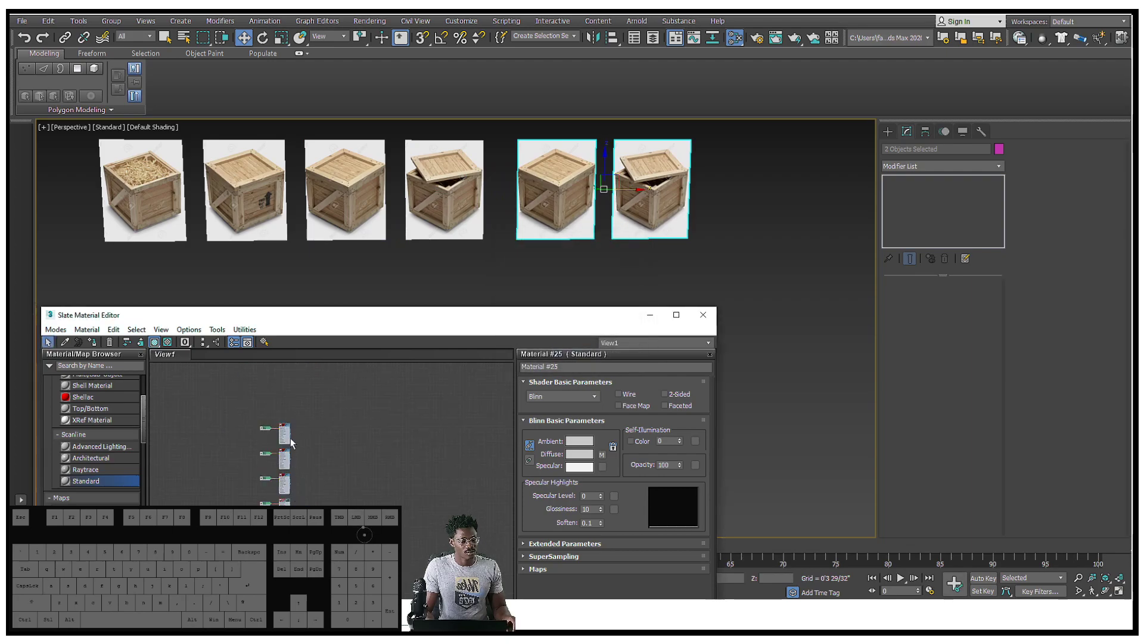
pyautogui.scroll(4, 284, 460)
pyautogui.click(542, 175)
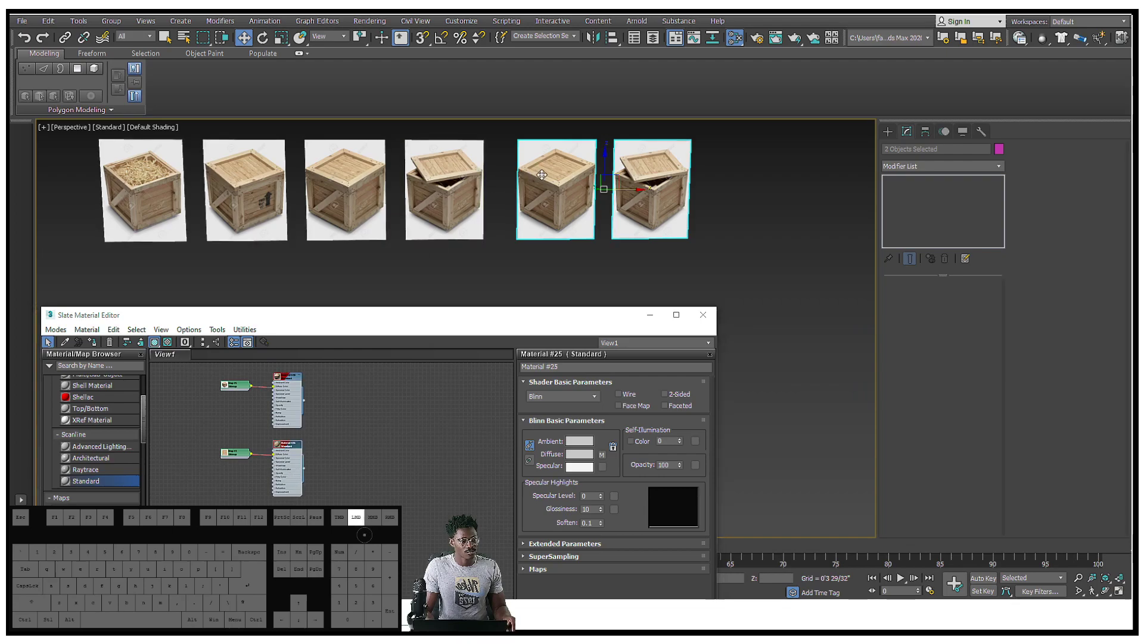
pyautogui.click(93, 342)
pyautogui.moveTo(342, 484); pyautogui.dragTo(328, 462, button='middle')
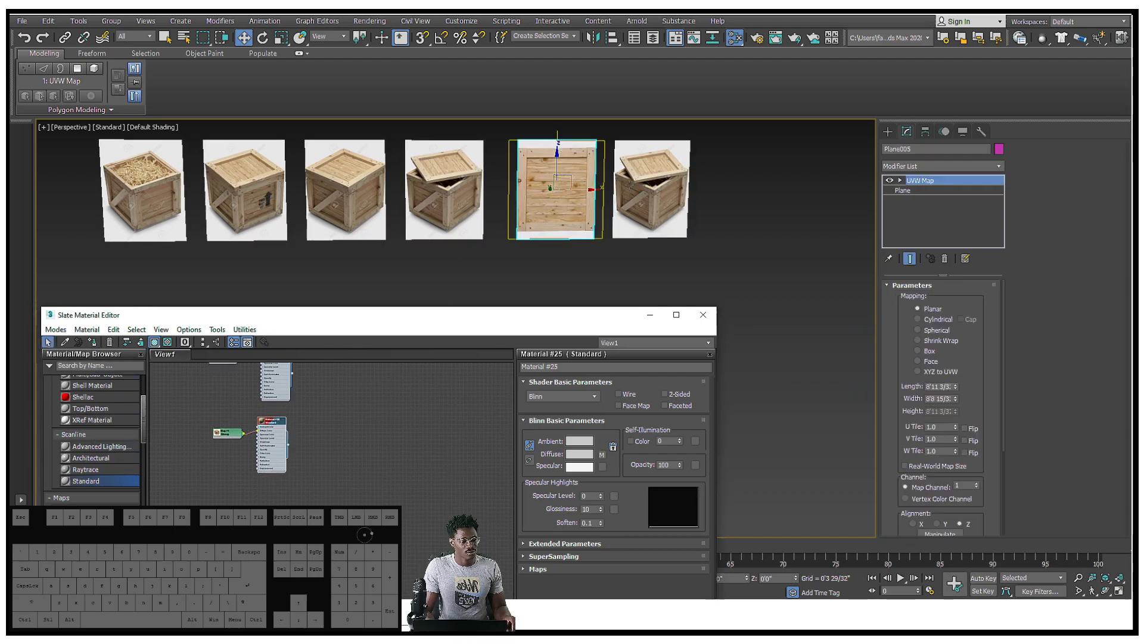
pyautogui.click(617, 190)
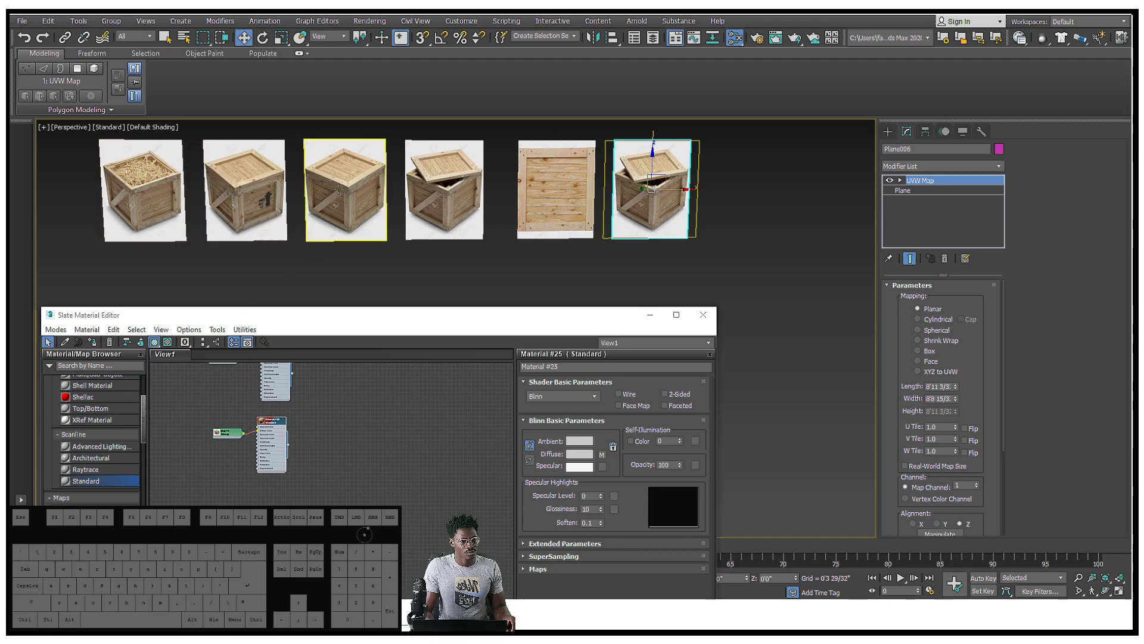
pyautogui.click(93, 342)
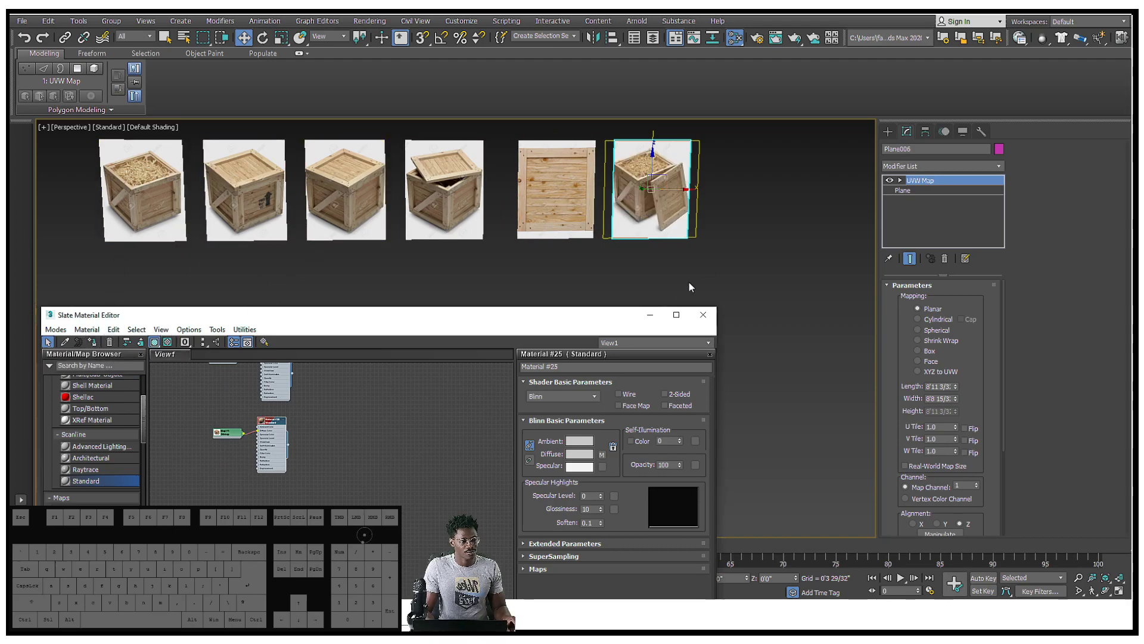
pyautogui.click(652, 316)
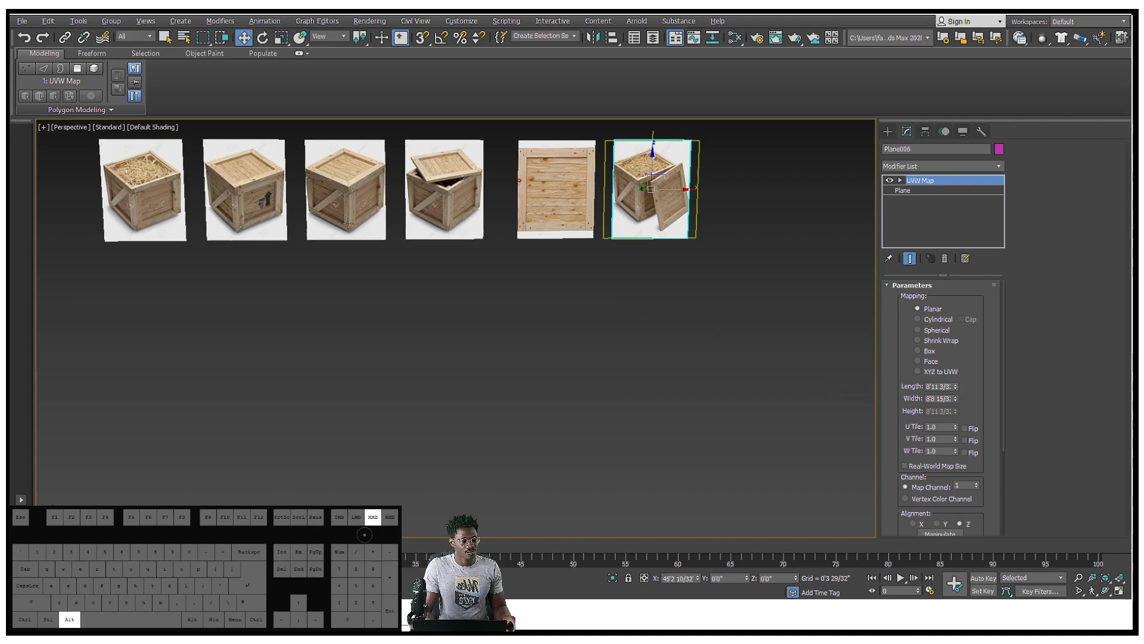
# Step: Examine the row of six textured crate planes for image proportions
pyautogui.scroll(5, 286, 173)
pyautogui.scroll(3, 356, 341)
pyautogui.moveTo(330, 293); pyautogui.dragTo(608, 325, button='middle')
pyautogui.scroll(-5, 408, 341)
pyautogui.moveTo(385, 344); pyautogui.dragTo(375, 341, button='middle')
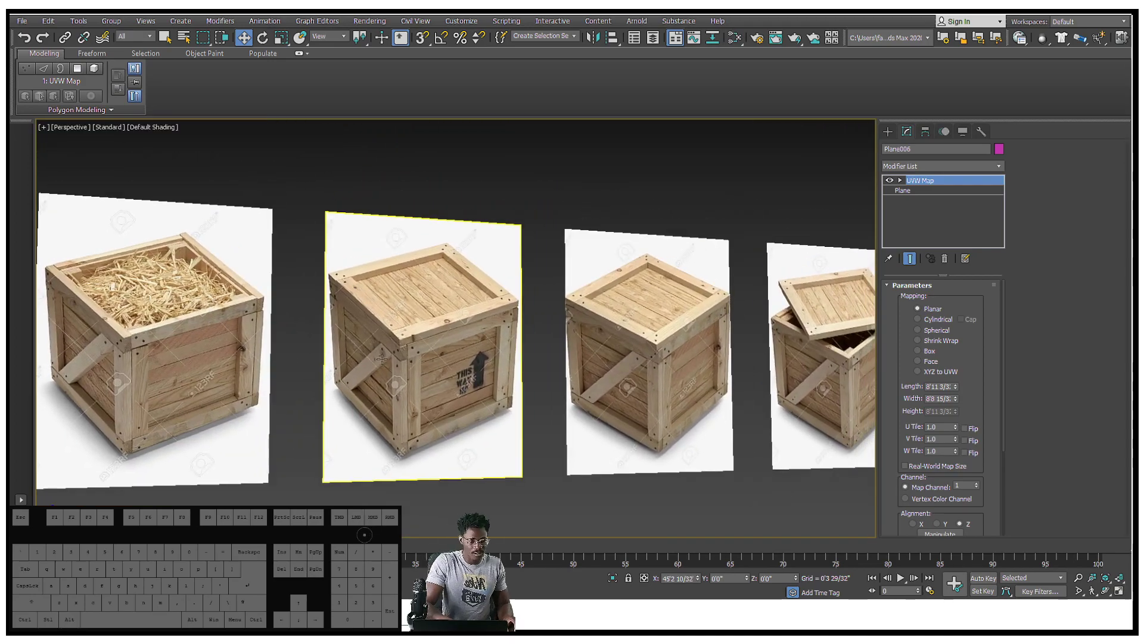
pyautogui.scroll(-4, 376, 358)
pyautogui.keyDown('alt'); pyautogui.moveTo(366, 442); pyautogui.dragTo(566, 352, button='middle'); pyautogui.keyUp('alt')
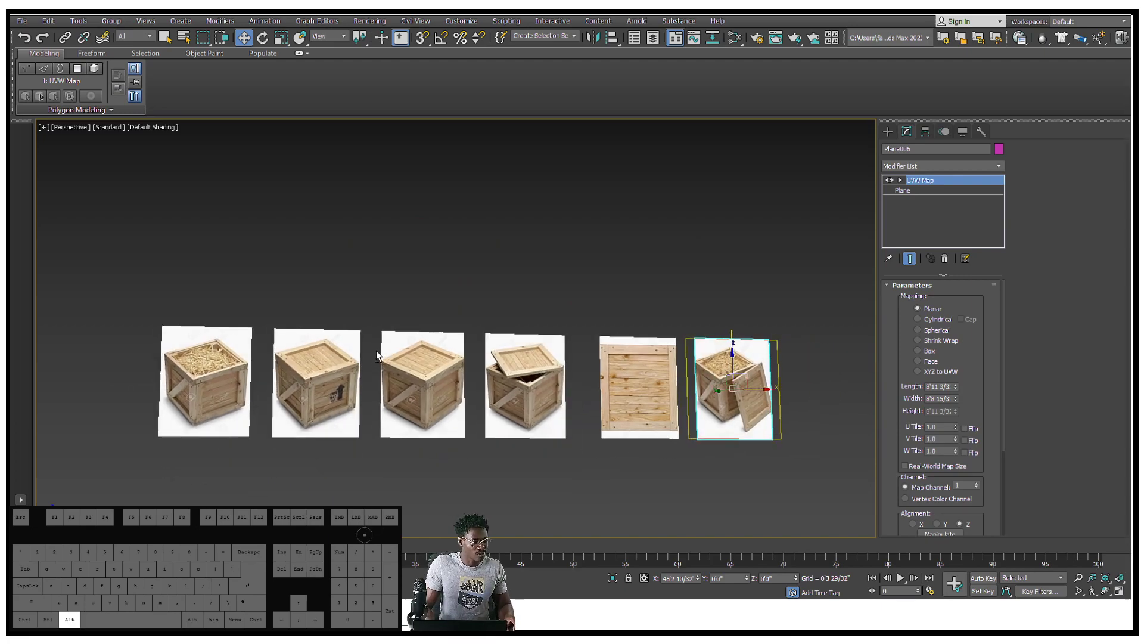
pyautogui.scroll(3, 658, 320)
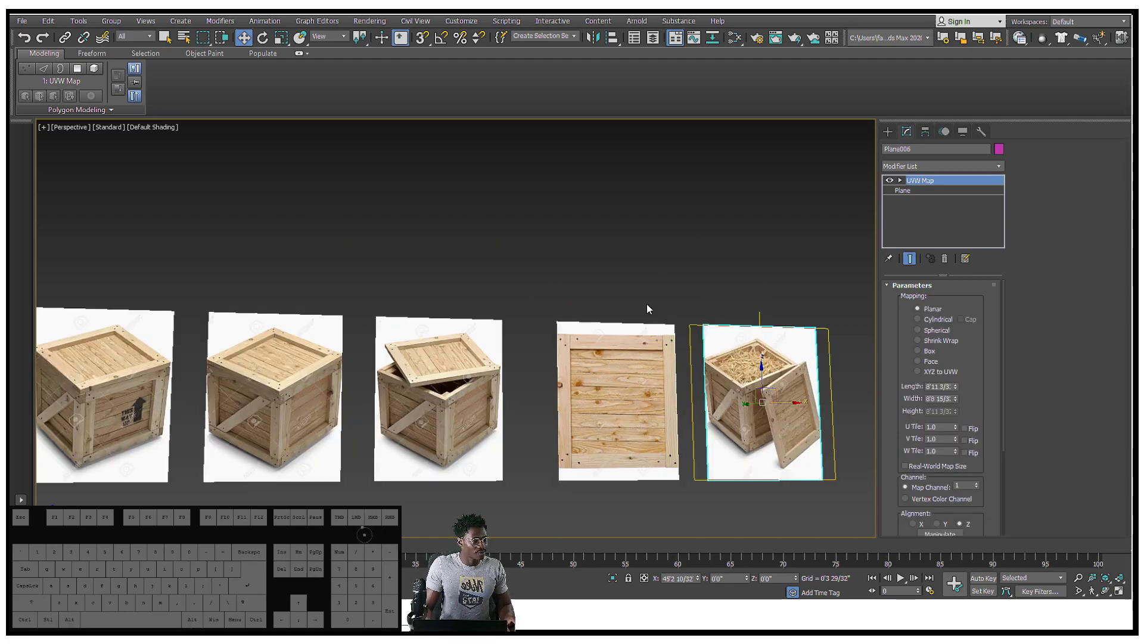
pyautogui.scroll(6, 557, 315)
pyautogui.scroll(-4, 502, 335)
# Step: Bitmap Fit the lid plane's UVW Map to the 38260205 wood crate lid image and widen the plane to suit
pyautogui.click(502, 335)
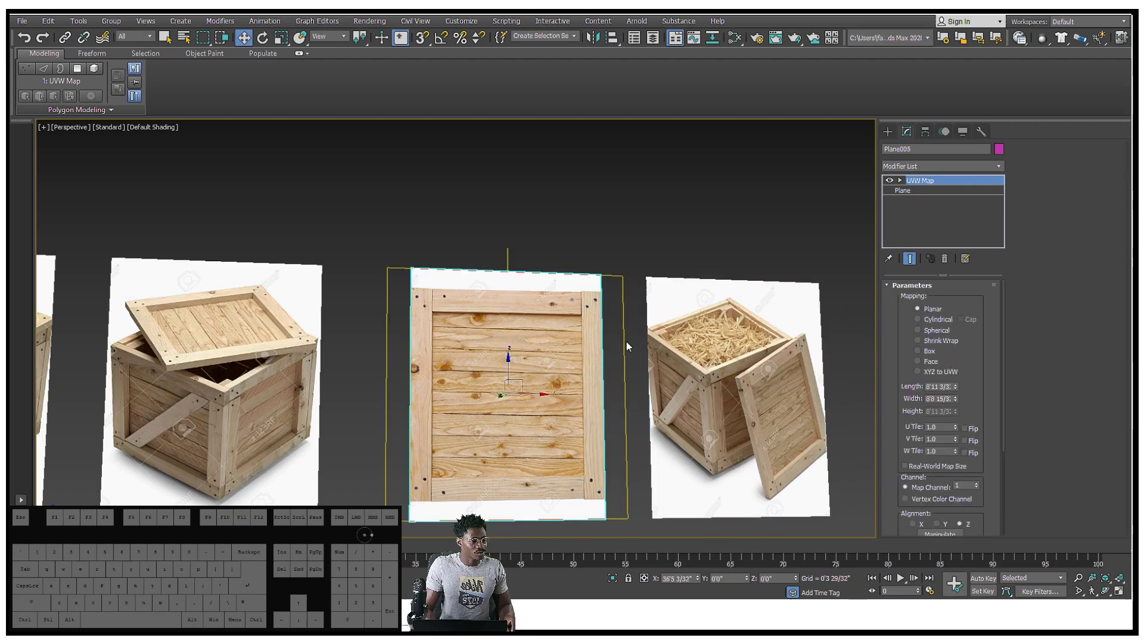
pyautogui.moveTo(978, 369); pyautogui.dragTo(978, 217)
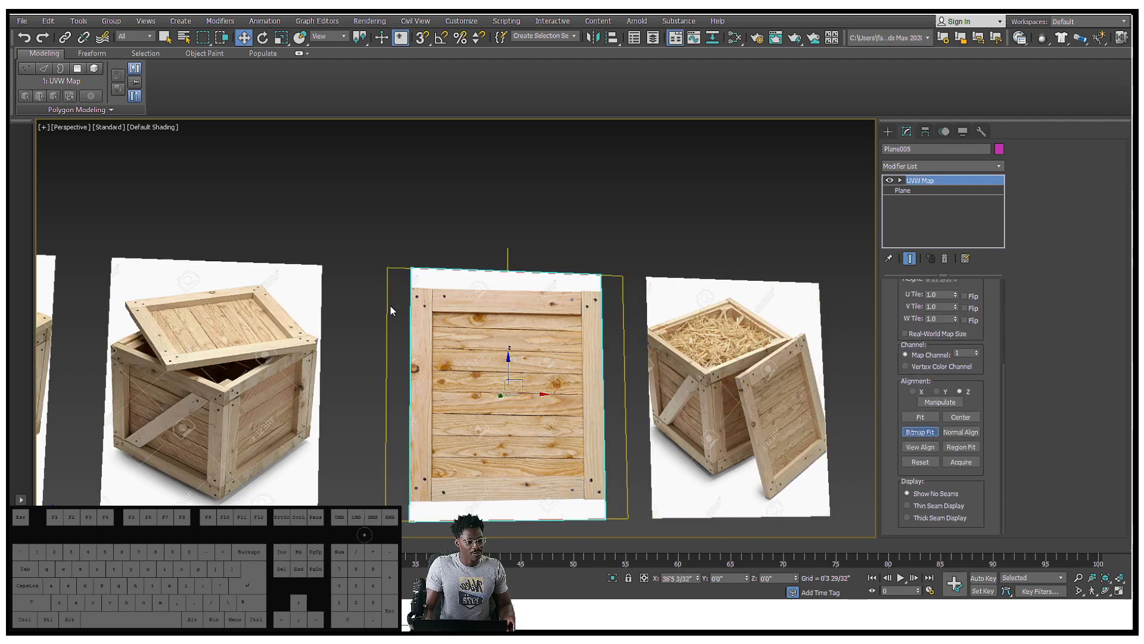
pyautogui.click(374, 158)
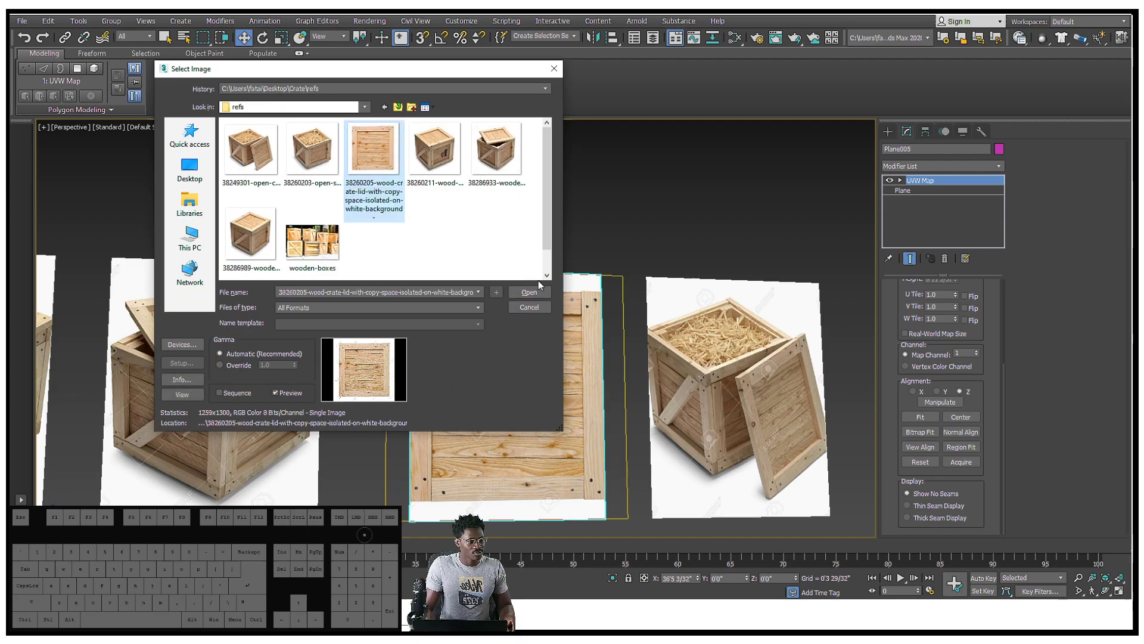
pyautogui.click(529, 293)
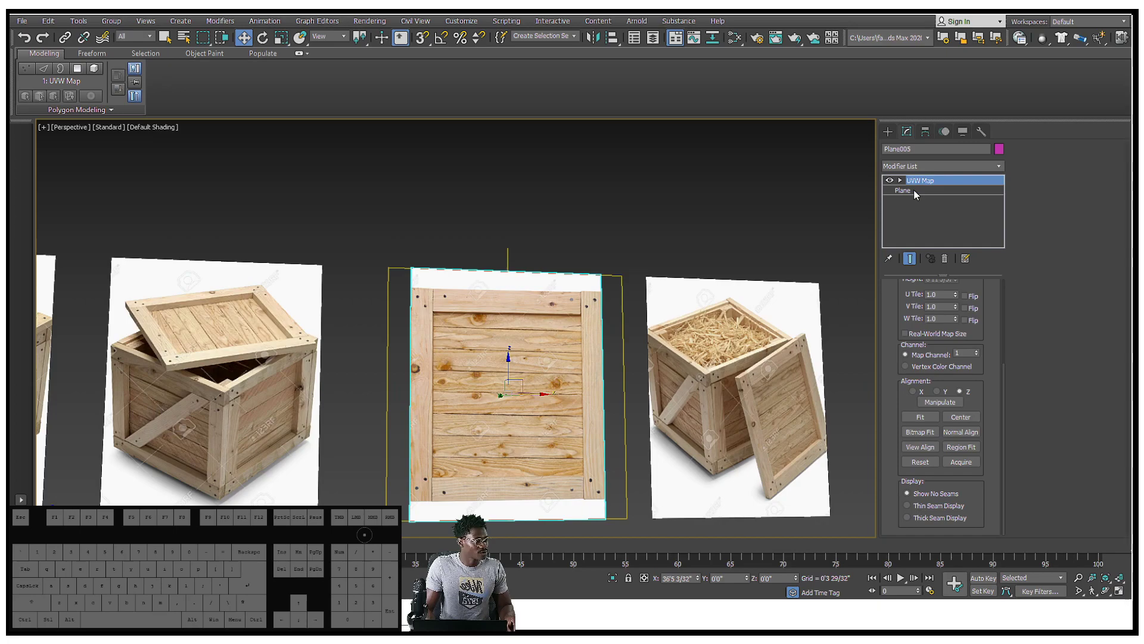
pyautogui.click(909, 191)
pyautogui.moveTo(976, 311)
pyautogui.mouseDown()
pyautogui.moveTo(977, 301)
pyautogui.moveTo(980, 311)
pyautogui.mouseUp()
# Step: Bitmap Fit the sixth plane's UVW Map to the 38249301 open crate with straw image and widen the plane to about 8'2"
pyautogui.click(791, 295)
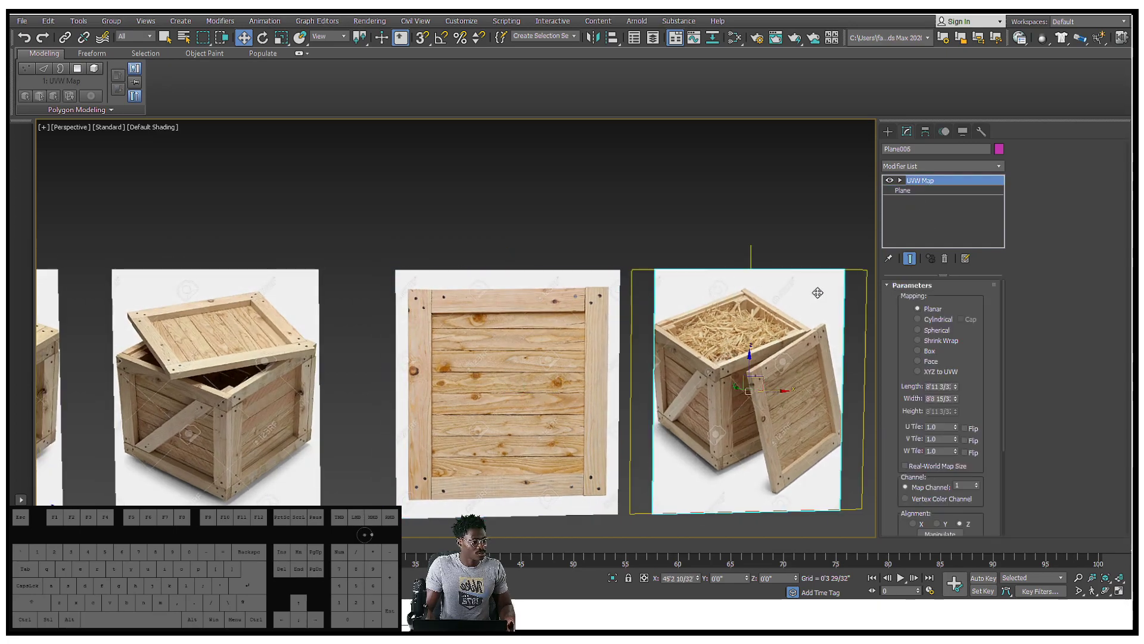
pyautogui.scroll(-3, 978, 405)
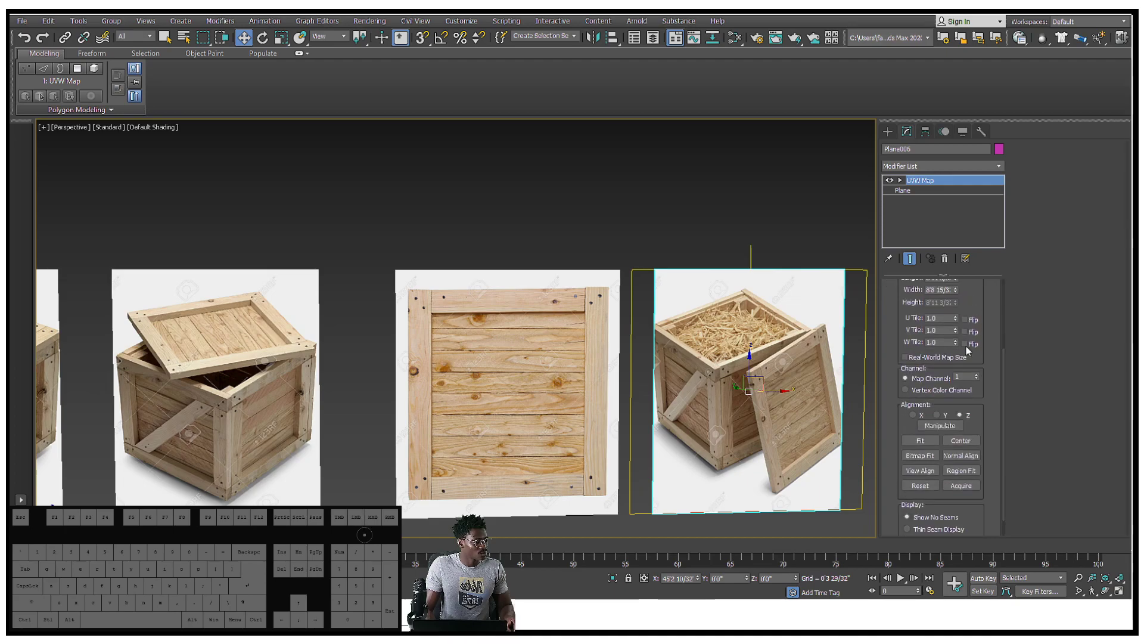
pyautogui.click(921, 458)
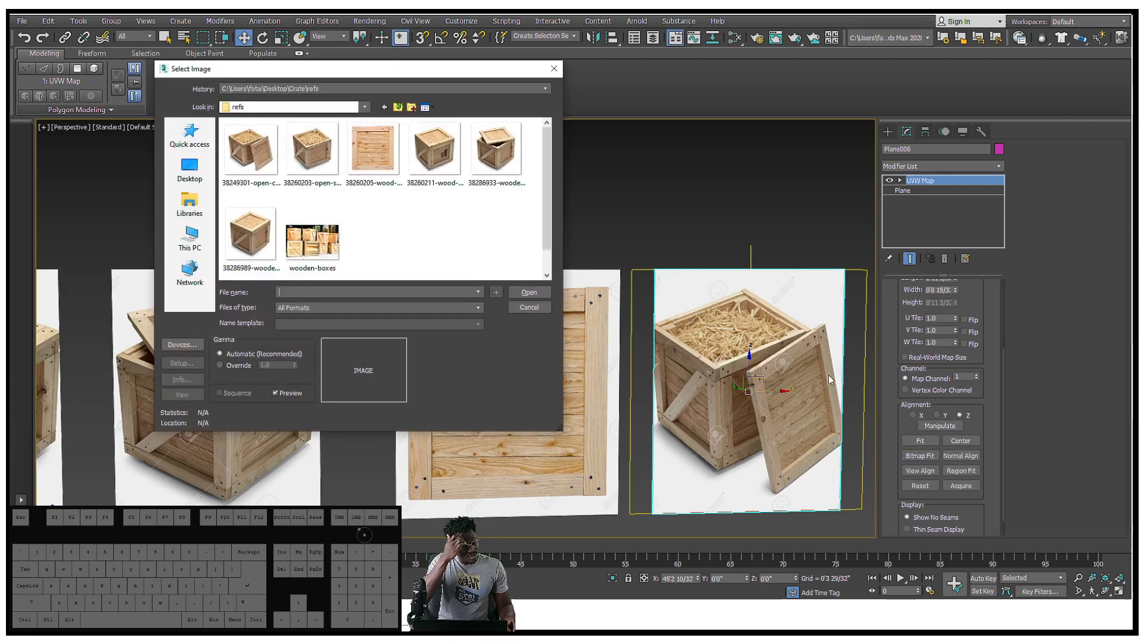
pyautogui.click(250, 152)
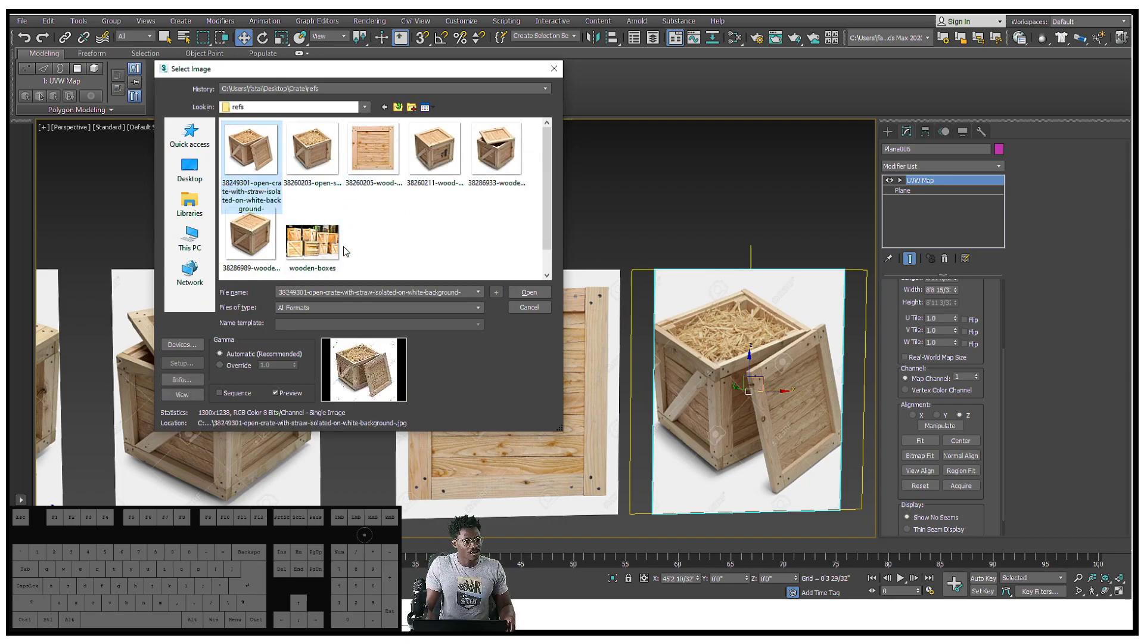
pyautogui.click(529, 292)
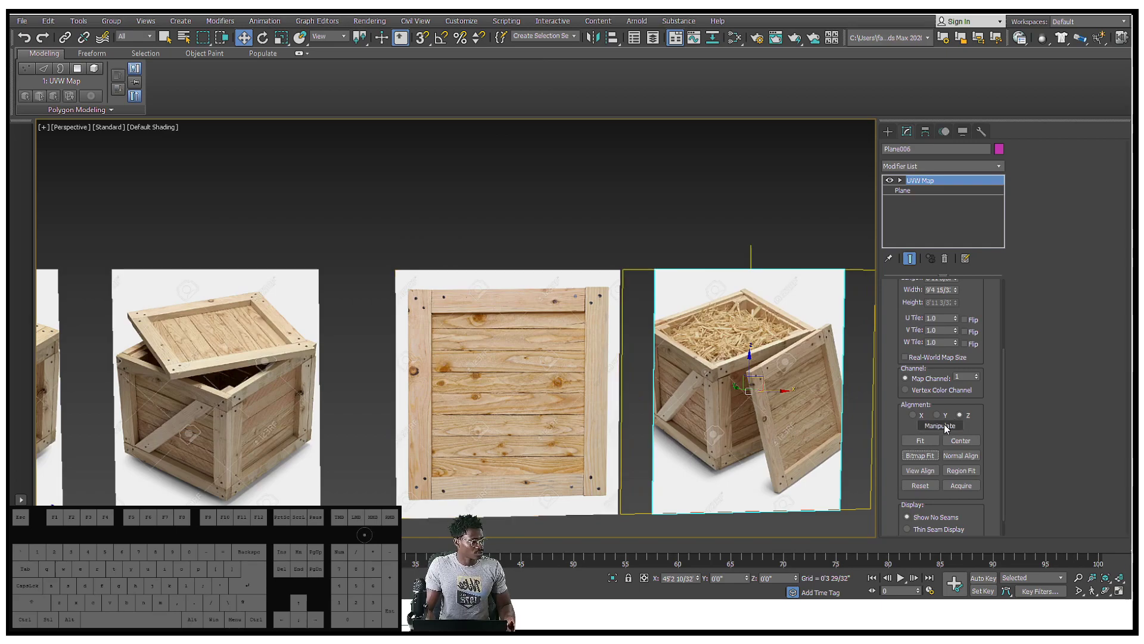
pyautogui.click(903, 191)
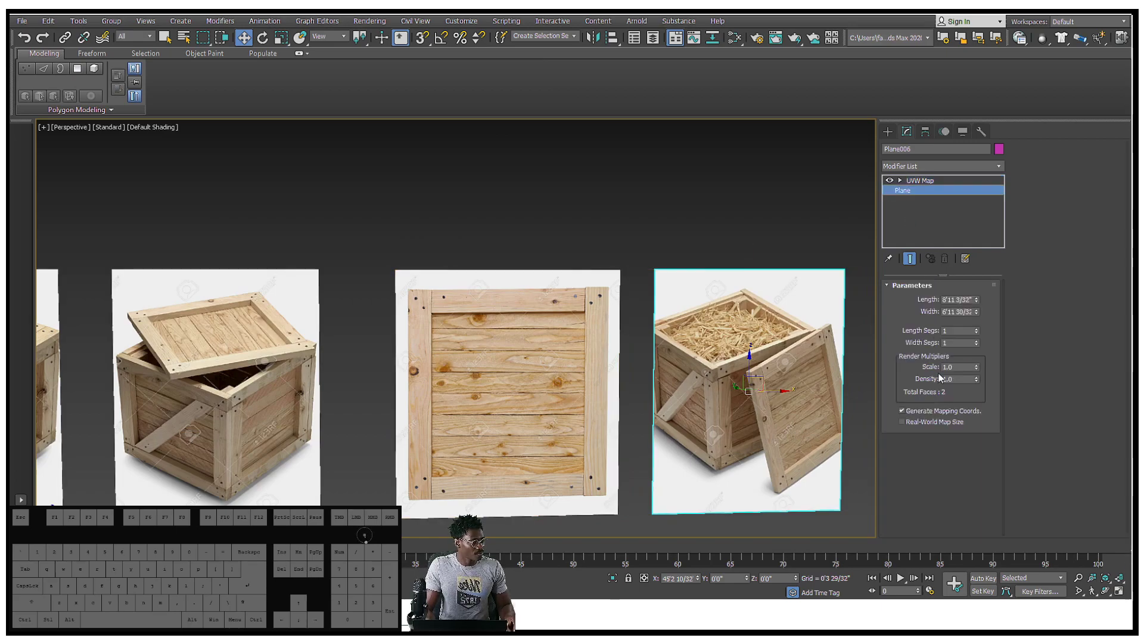
pyautogui.moveTo(976, 311); pyautogui.dragTo(976, 299)
# Step: Select the third plane with the closed crate and Bitmap Fit its UVW Map to the 38260211 crate image
pyautogui.keyDown('alt'); pyautogui.moveTo(692, 331); pyautogui.dragTo(618, 342, button='middle'); pyautogui.keyUp('alt')
pyautogui.scroll(-4, 618, 342)
pyautogui.keyDown('alt'); pyautogui.moveTo(417, 334); pyautogui.dragTo(422, 382, button='middle'); pyautogui.keyUp('alt')
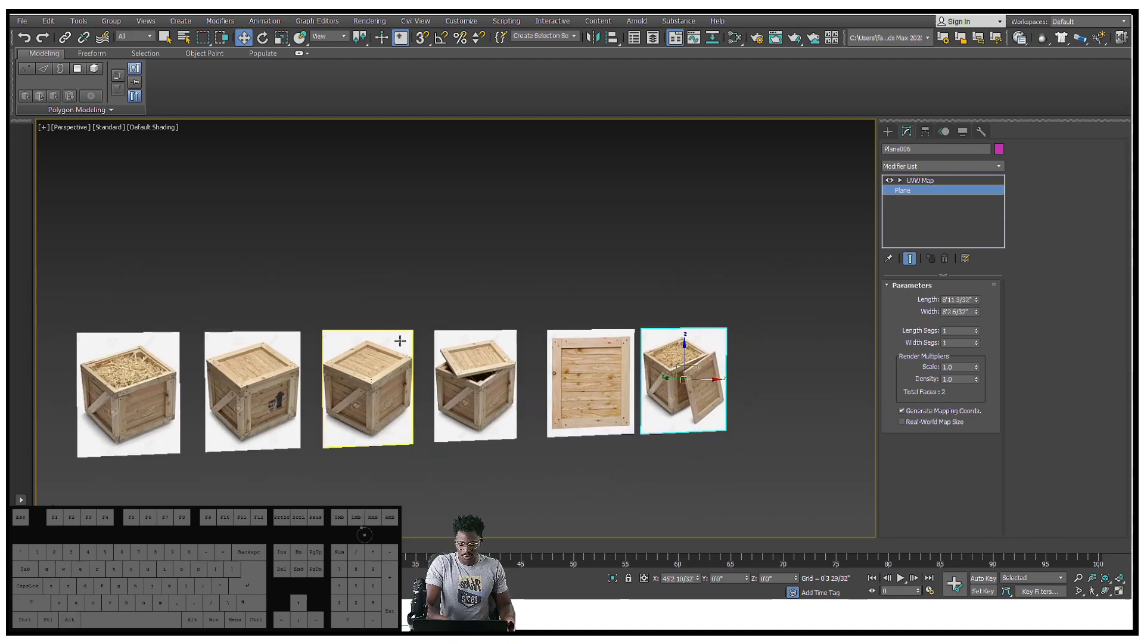
pyautogui.scroll(8, 404, 340)
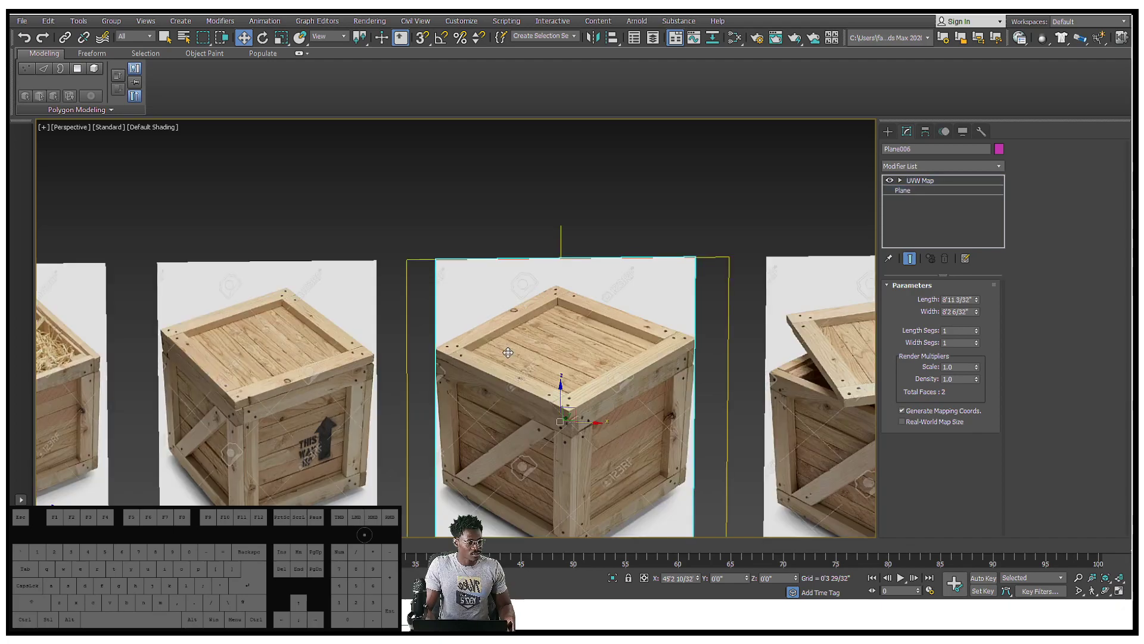
pyautogui.click(508, 353)
pyautogui.scroll(-6, 554, 373)
pyautogui.scroll(-4, 984, 347)
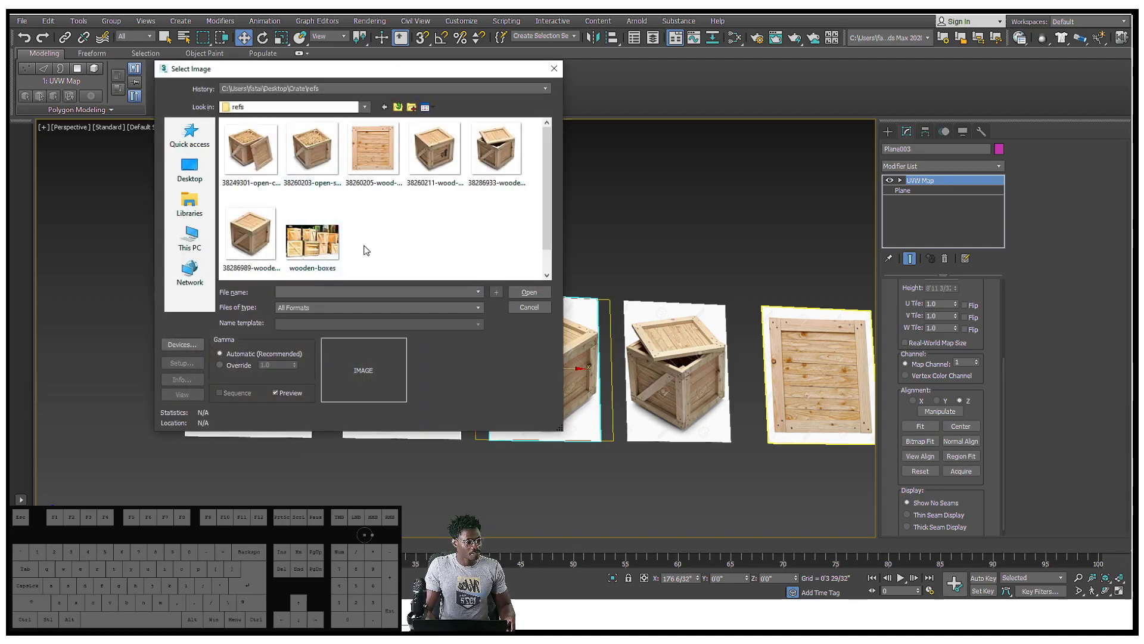
pyautogui.moveTo(379, 71); pyautogui.dragTo(267, 74)
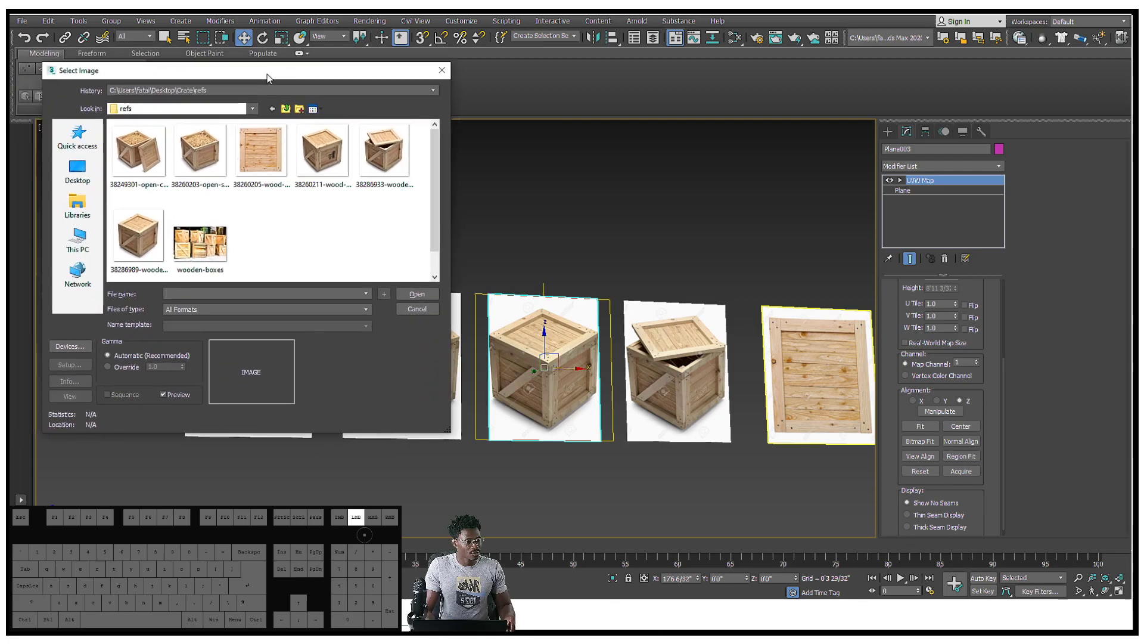
pyautogui.doubleClick(322, 152)
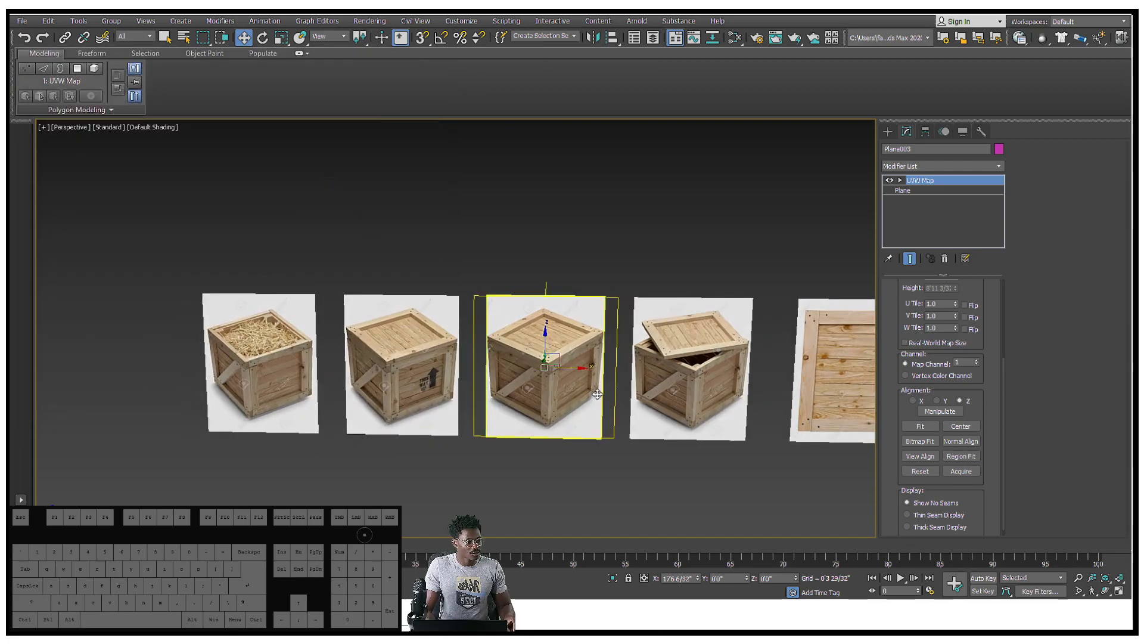
# Step: Select the fourth plane with the ajar-lid crate and Bitmap Fit its UVW Map to the matching crate image
pyautogui.scroll(2, 627, 353)
pyautogui.scroll(-4, 639, 345)
pyautogui.click(702, 327)
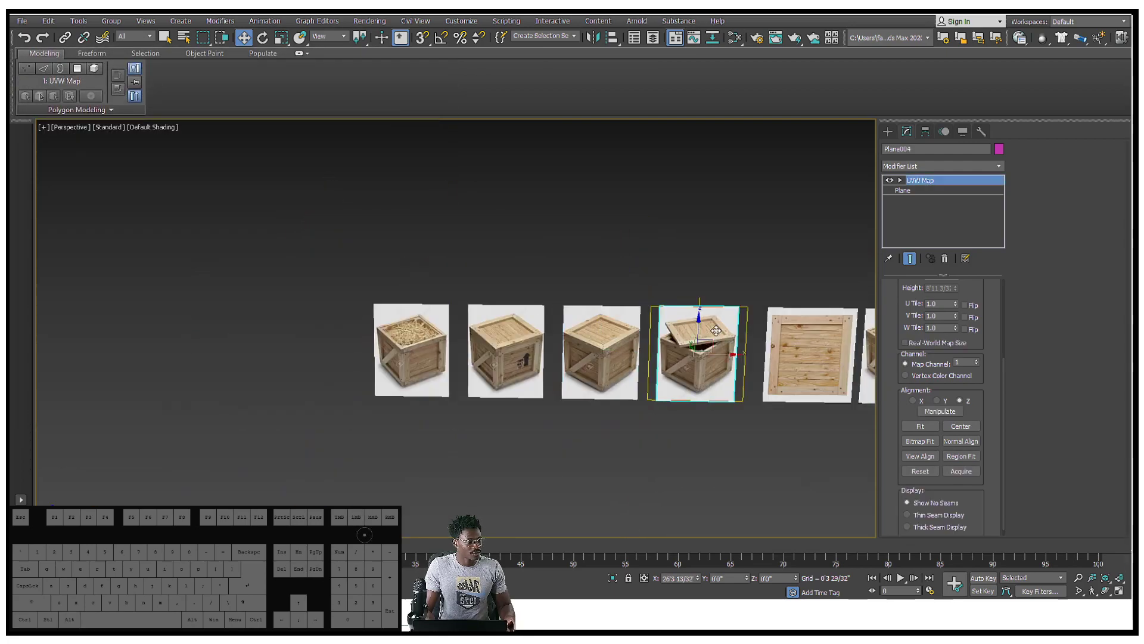
pyautogui.moveTo(985, 353); pyautogui.dragTo(985, 344)
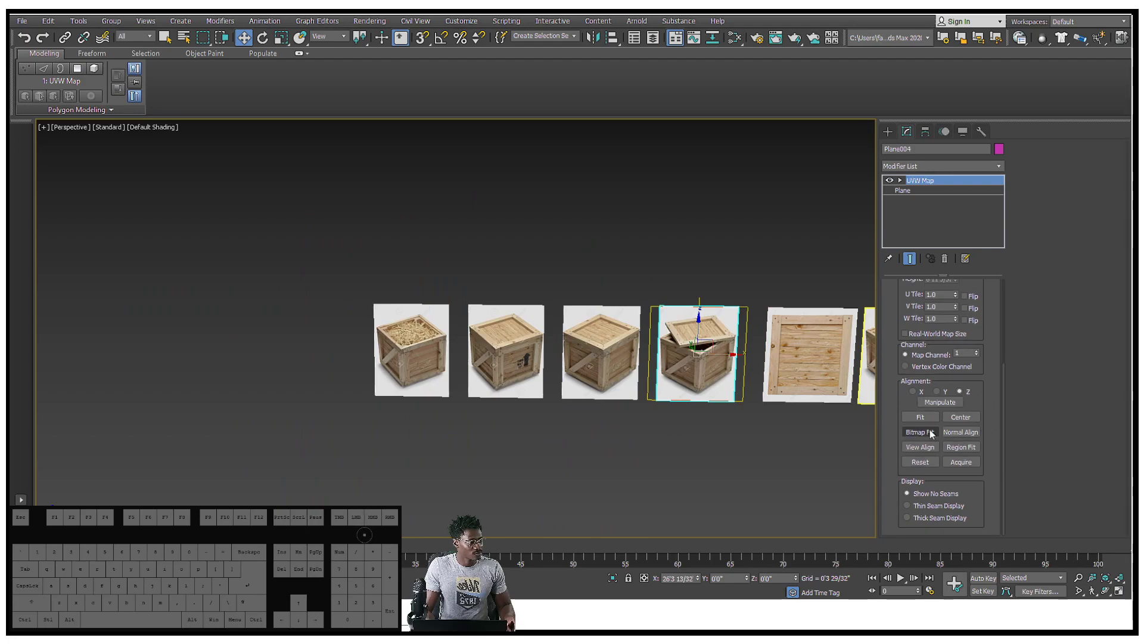
pyautogui.doubleClick(393, 179)
# Step: Select the second plane with the "This way up" crate and Bitmap Fit its UVW Map to the matching image
pyautogui.click(497, 325)
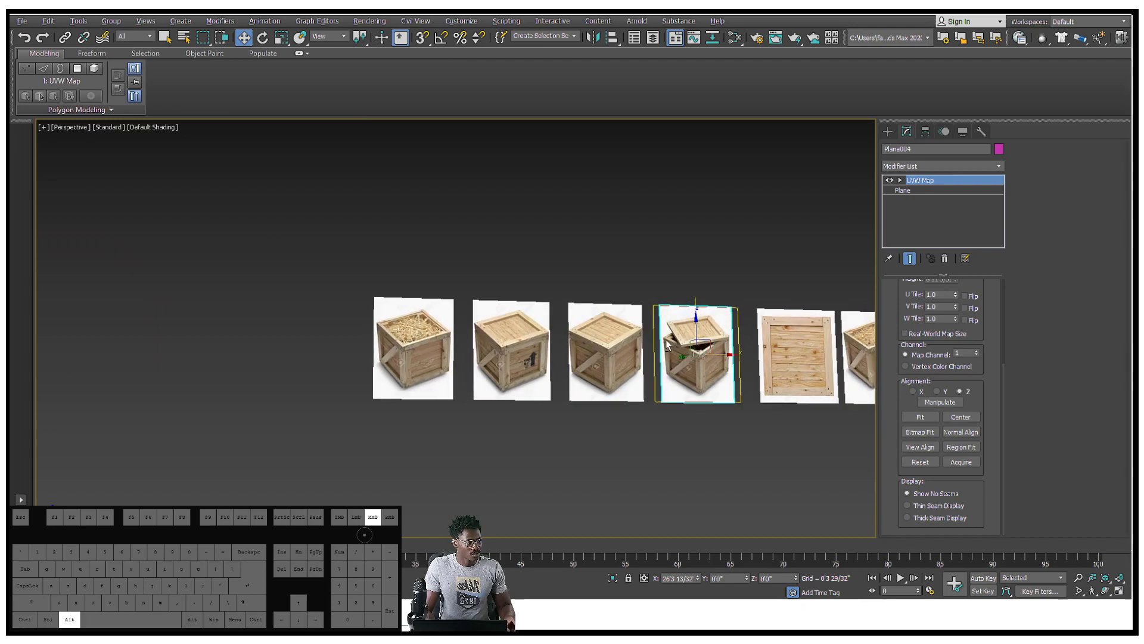
pyautogui.scroll(5, 533, 341)
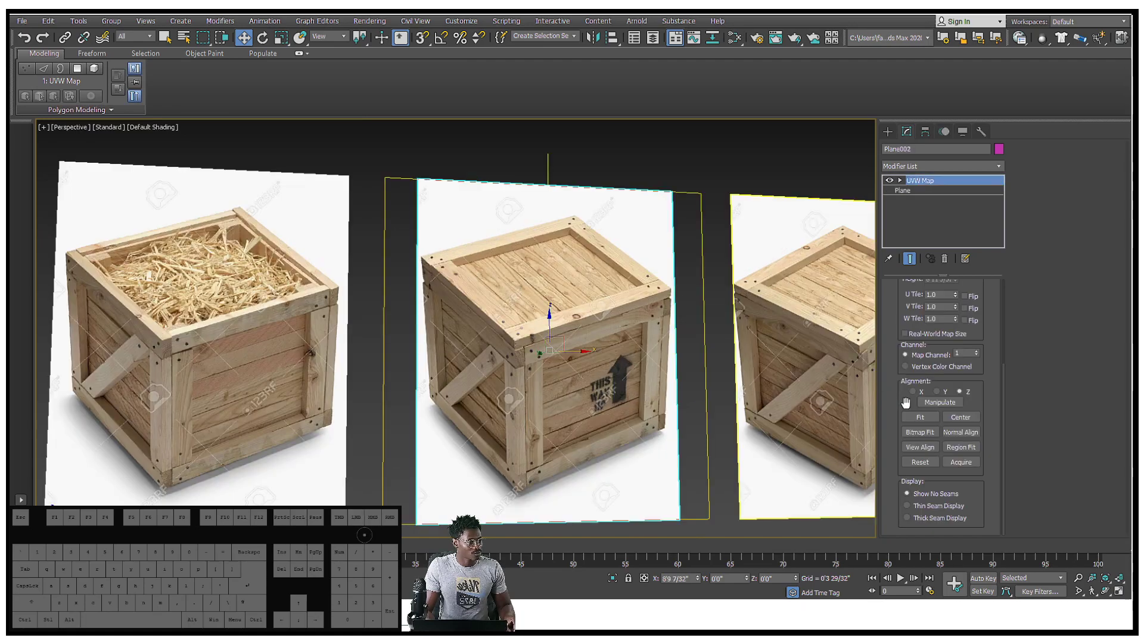
pyautogui.click(920, 432)
pyautogui.doubleClick(328, 166)
# Step: Move the lid plane and the sixth plane along X to close up the row, the sixth to about X 42'11"
pyautogui.keyDown('alt'); pyautogui.moveTo(463, 290); pyautogui.dragTo(597, 351, button='middle'); pyautogui.keyUp('alt')
pyautogui.moveTo(598, 351); pyautogui.dragTo(500, 263, button='middle')
pyautogui.scroll(-3, 395, 282)
pyautogui.scroll(3, 554, 230)
pyautogui.click(527, 274)
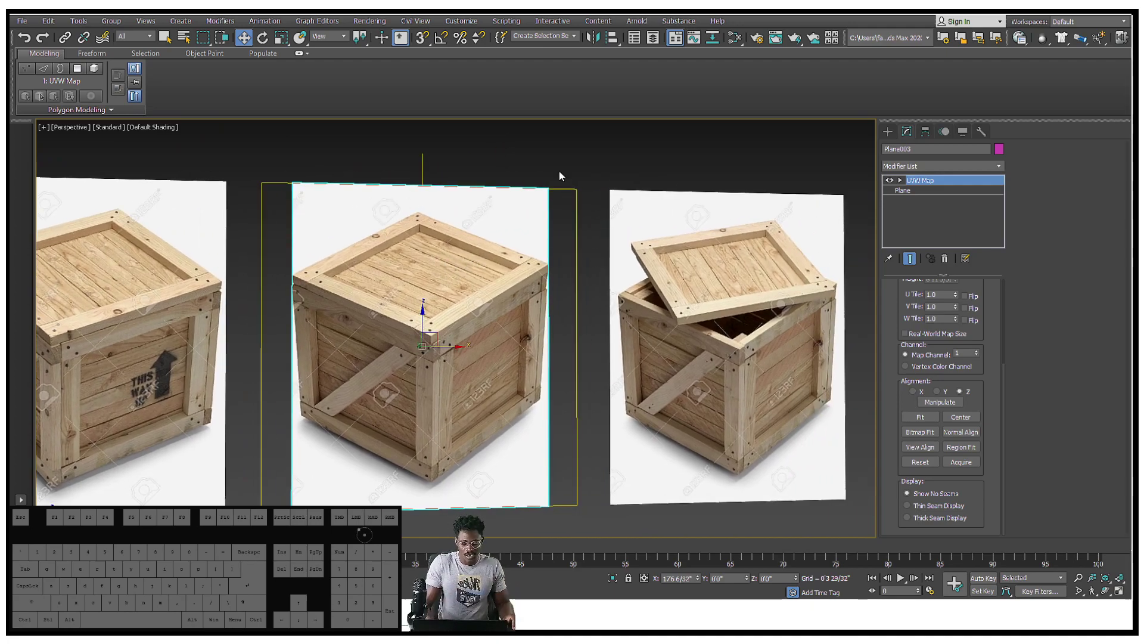
pyautogui.keyDown('alt'); pyautogui.moveTo(609, 278); pyautogui.dragTo(560, 280, button='middle'); pyautogui.keyUp('alt')
pyautogui.click(550, 287)
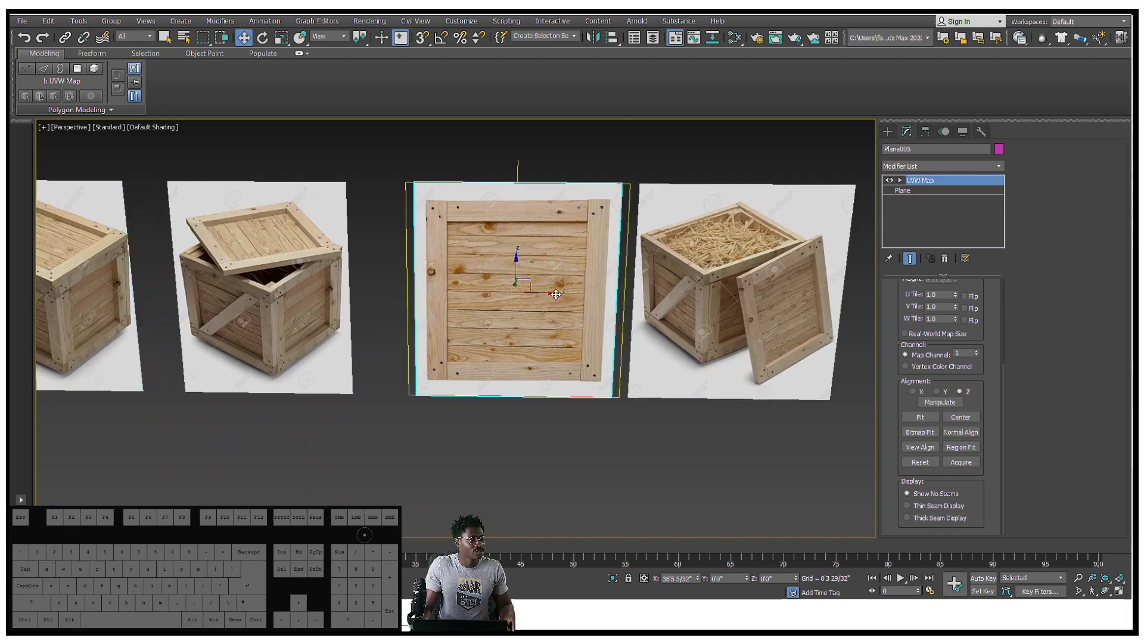
pyautogui.moveTo(556, 294); pyautogui.dragTo(501, 295)
pyautogui.click(722, 285)
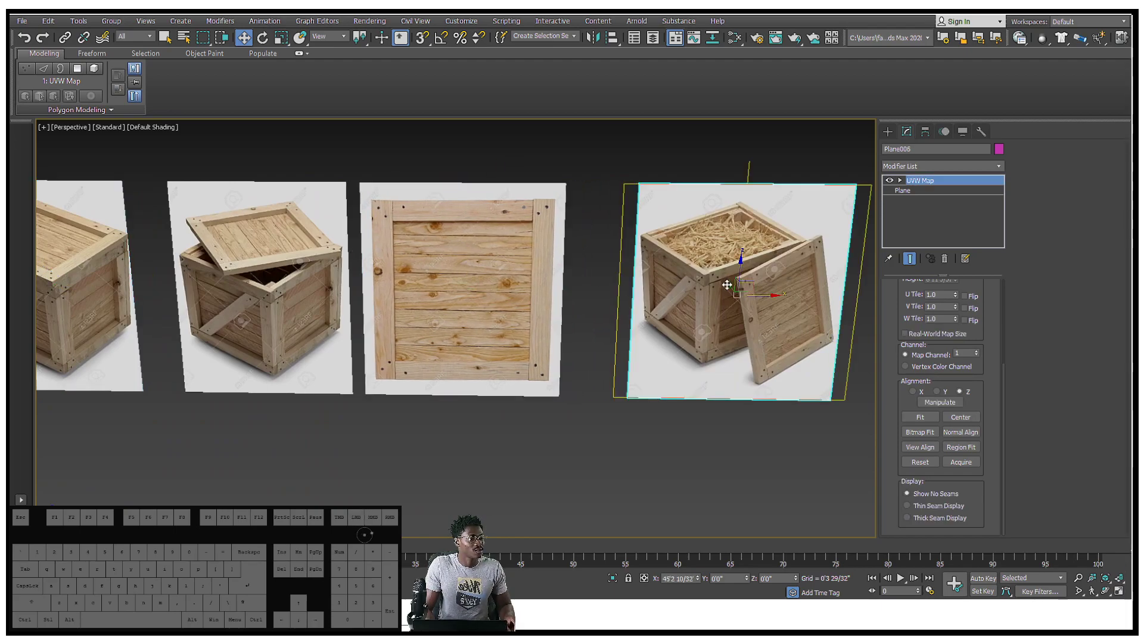
pyautogui.moveTo(757, 295); pyautogui.dragTo(706, 295)
# Step: Examine the closed and ajar-lid crate planes for image proportions and frame construction
pyautogui.keyDown('alt'); pyautogui.moveTo(706, 294); pyautogui.dragTo(455, 186, button='middle'); pyautogui.keyUp('alt')
pyautogui.scroll(3, 456, 285)
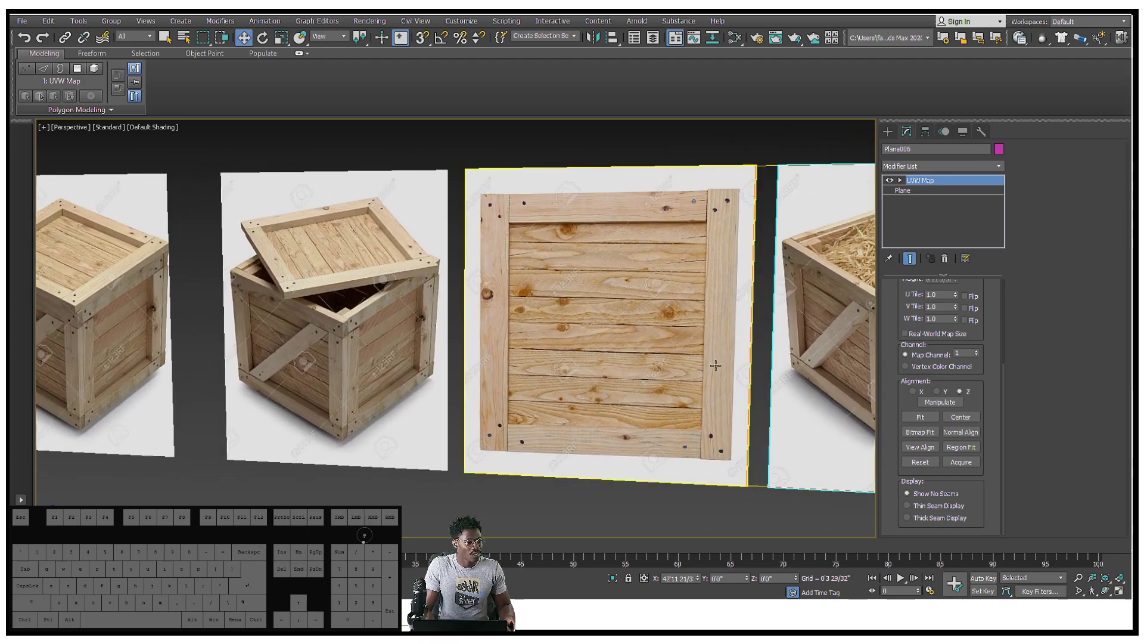
pyautogui.keyDown('alt'); pyautogui.moveTo(409, 383); pyautogui.dragTo(350, 320, button='middle'); pyautogui.keyUp('alt')
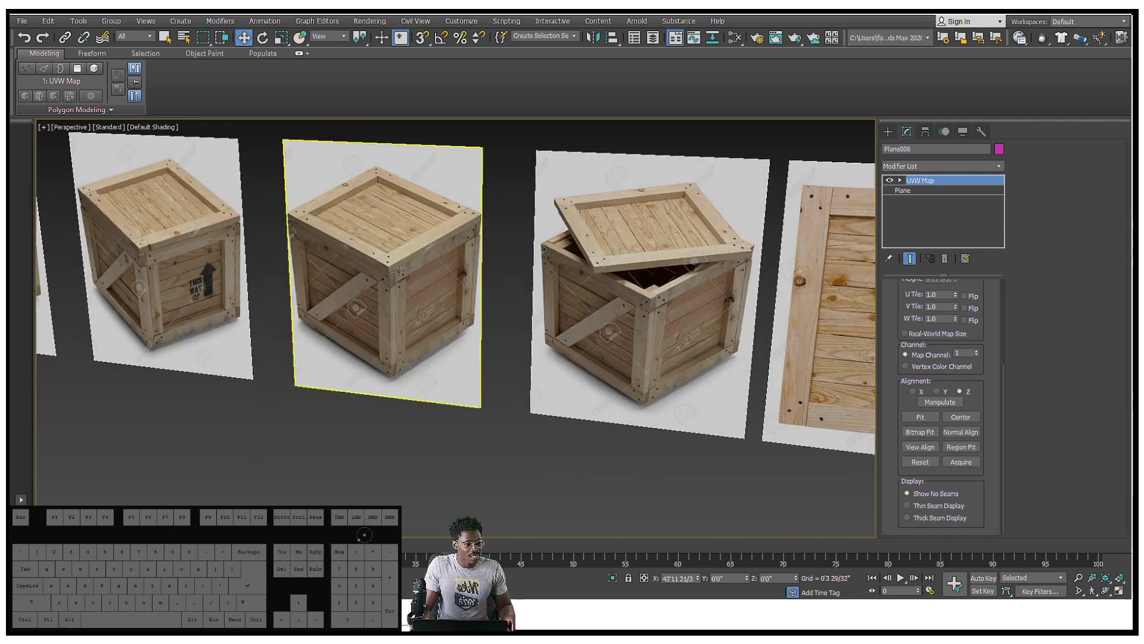
pyautogui.keyDown('alt'); pyautogui.moveTo(399, 271); pyautogui.dragTo(513, 262, button='middle'); pyautogui.keyUp('alt')
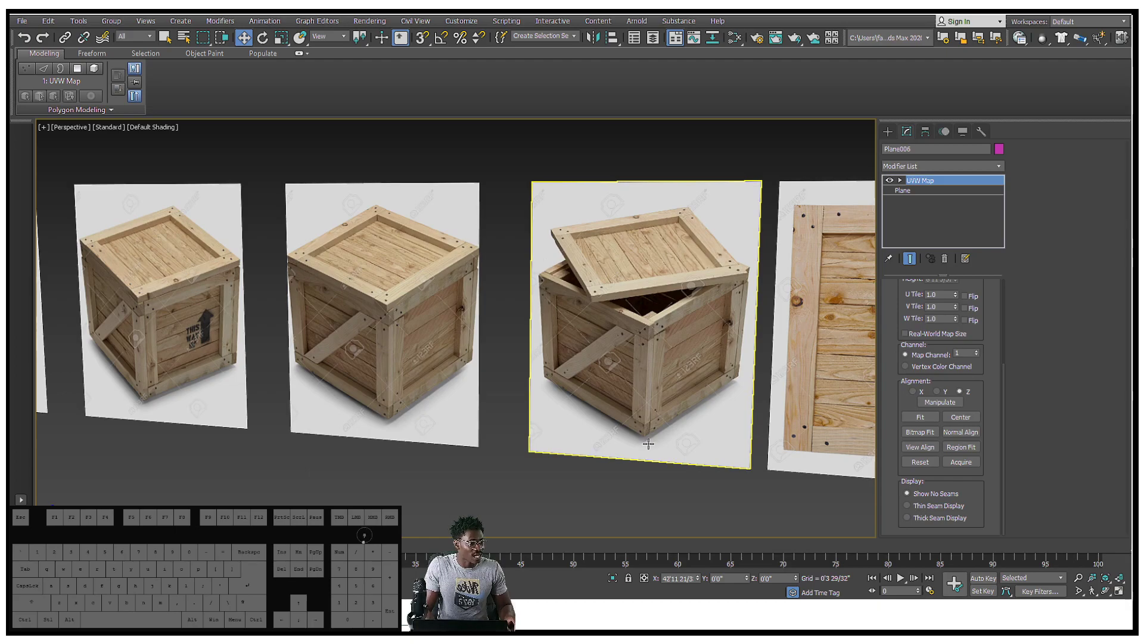
pyautogui.keyDown('alt'); pyautogui.moveTo(627, 335); pyautogui.dragTo(718, 277, button='middle'); pyautogui.keyUp('alt')
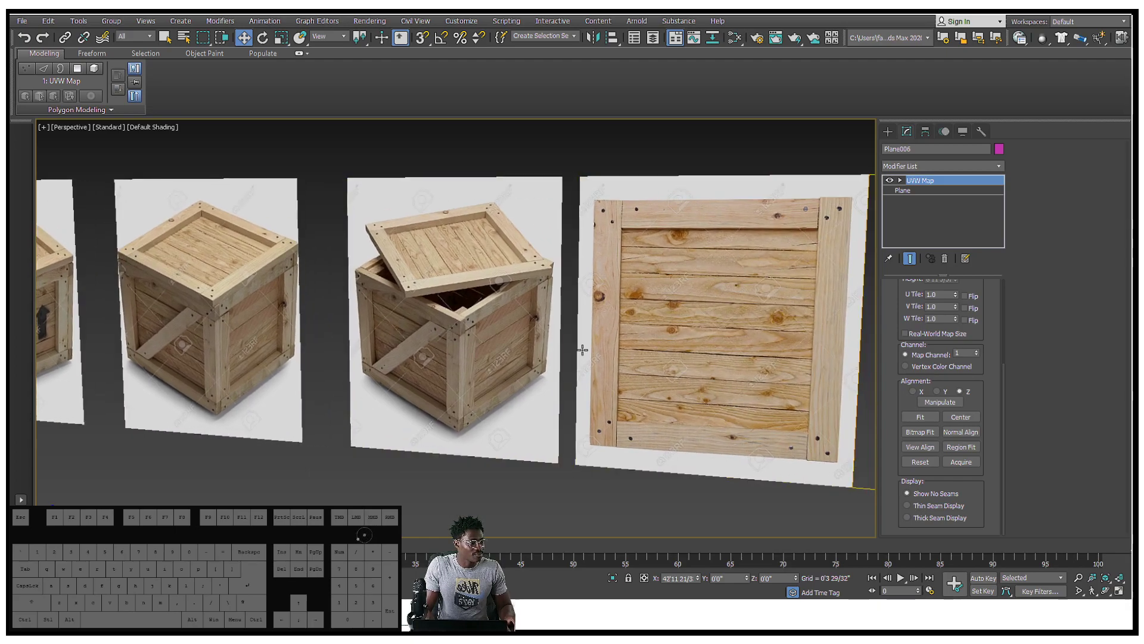
pyautogui.click(414, 332)
pyautogui.click(713, 247)
pyautogui.click(417, 332)
pyautogui.keyDown('alt'); pyautogui.moveTo(417, 332); pyautogui.dragTo(419, 332, button='middle'); pyautogui.keyUp('alt')
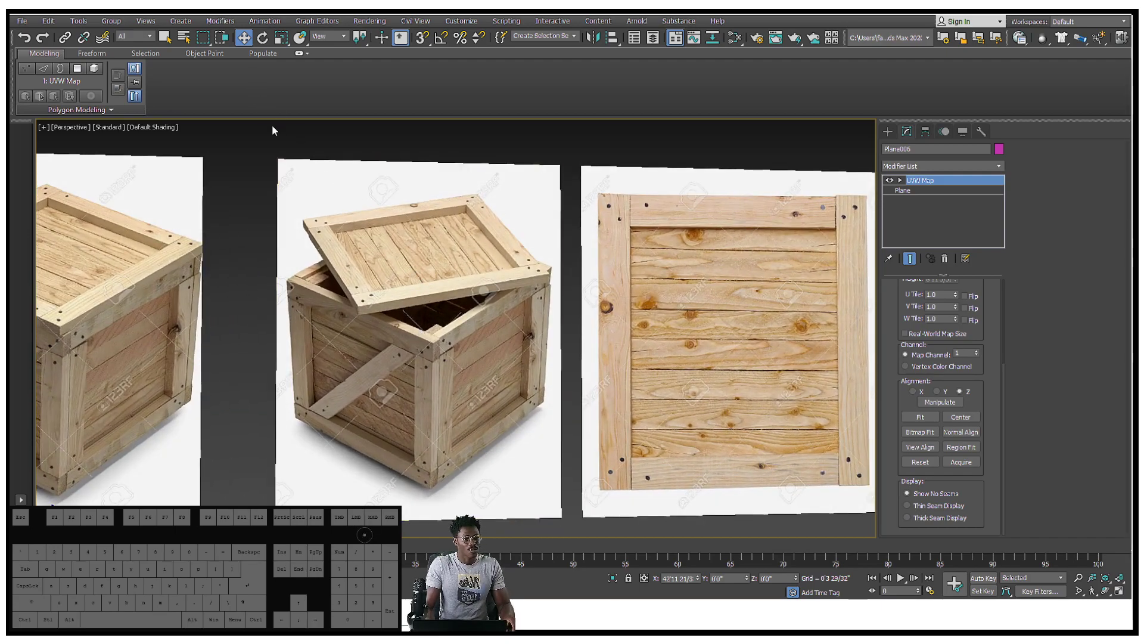
# Step: Examine the lid plane's planks, nails and borders closely and compare them with the neighbouring crate images
pyautogui.keyDown('alt'); pyautogui.moveTo(262, 112); pyautogui.dragTo(243, 352, button='middle'); pyautogui.keyUp('alt')
pyautogui.moveTo(243, 352); pyautogui.dragTo(187, 302, button='middle')
pyautogui.scroll(5, 633, 282)
pyautogui.moveTo(692, 357); pyautogui.dragTo(344, 327, button='middle')
pyautogui.moveTo(607, 287); pyautogui.dragTo(452, 382, button='middle')
pyautogui.scroll(-4, 452, 383)
pyautogui.scroll(4, 545, 322)
pyautogui.scroll(-6, 517, 391)
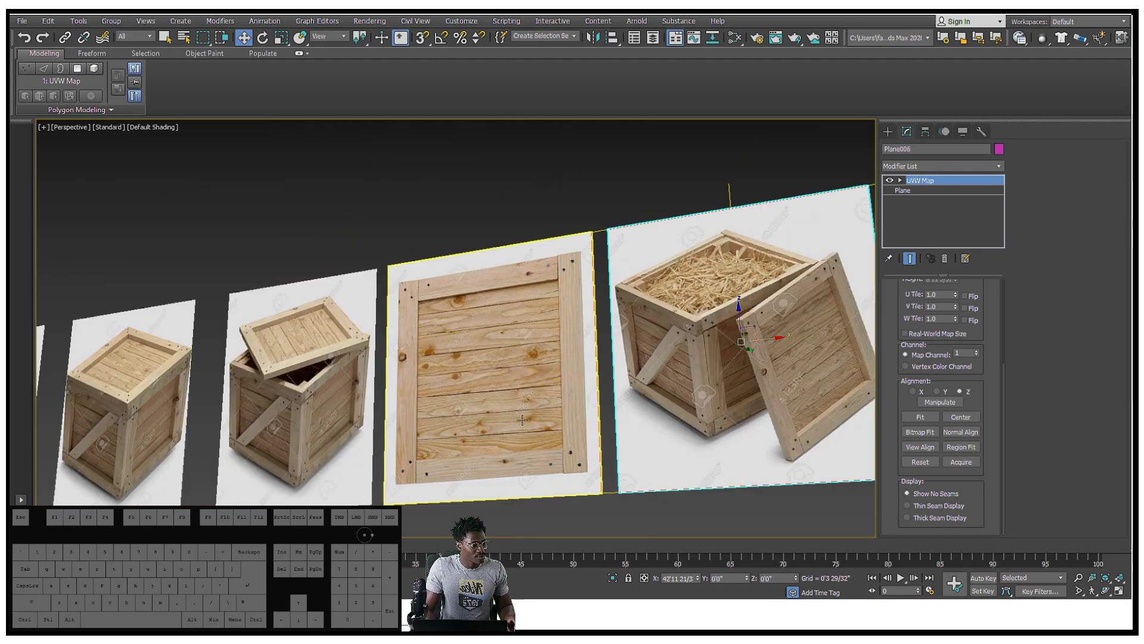
pyautogui.scroll(3, 522, 420)
pyautogui.scroll(-2, 542, 434)
pyautogui.moveTo(541, 436)
pyautogui.keyDown('alt'); pyautogui.mouseDown(button='middle')
pyautogui.moveTo(538, 427)
pyautogui.moveTo(555, 428)
pyautogui.mouseUp(button='middle'); pyautogui.keyUp('alt')
pyautogui.keyDown('alt'); pyautogui.moveTo(539, 376); pyautogui.dragTo(535, 308, button='middle'); pyautogui.keyUp('alt')
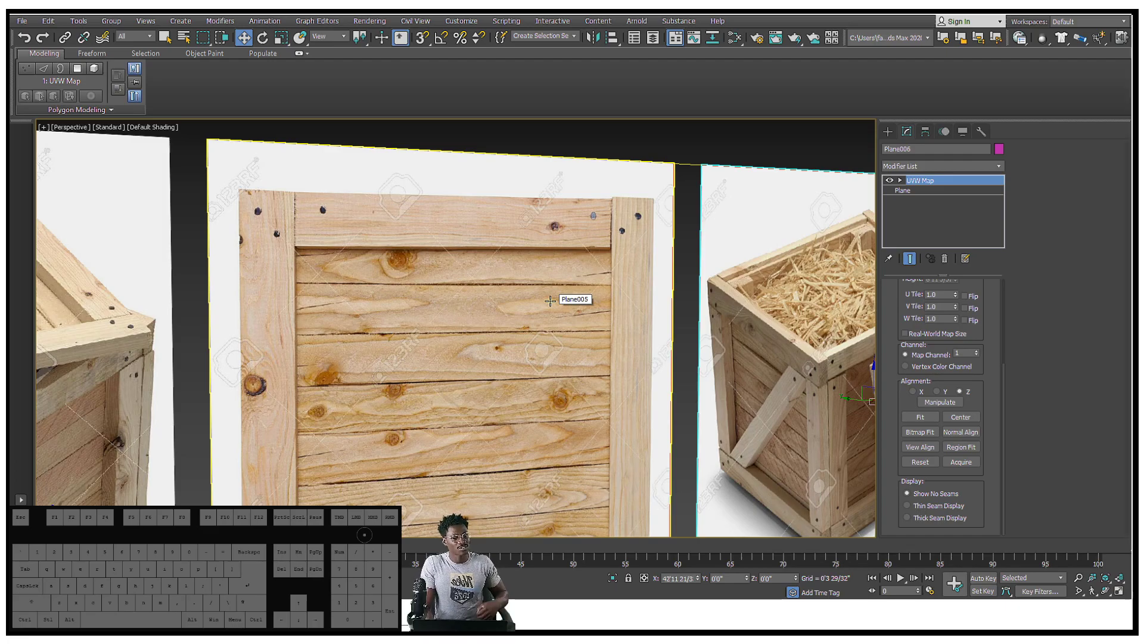
pyautogui.scroll(-5, 431, 299)
pyautogui.keyDown('alt'); pyautogui.moveTo(430, 301); pyautogui.dragTo(577, 274, button='middle'); pyautogui.keyUp('alt')
pyautogui.scroll(5, 554, 267)
pyautogui.scroll(-3, 555, 277)
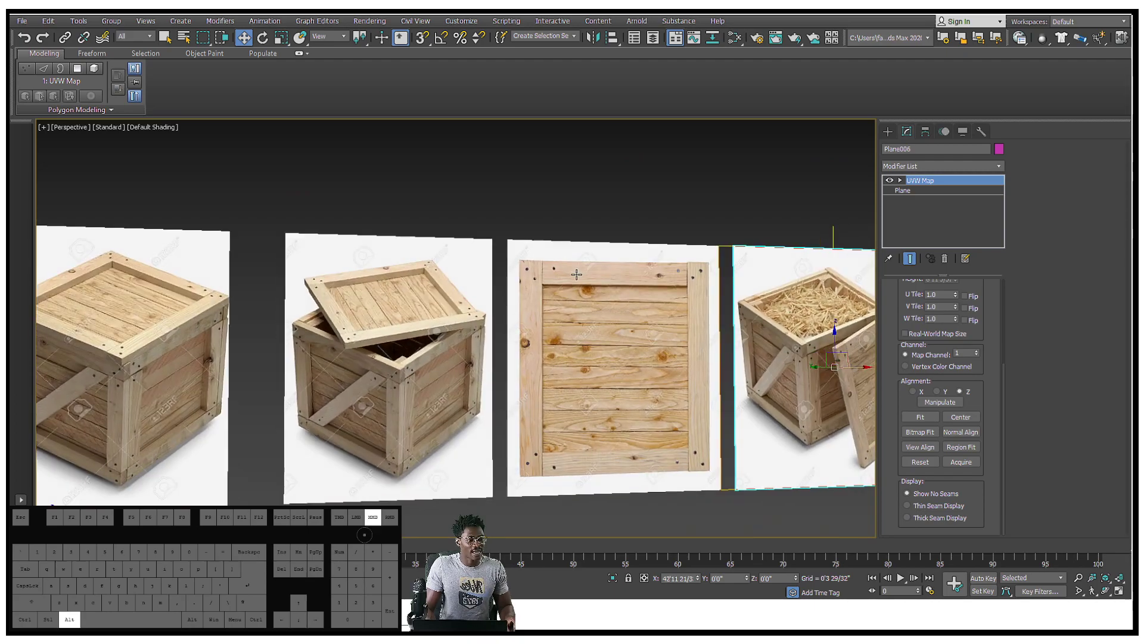
pyautogui.moveTo(563, 320)
pyautogui.keyDown('alt'); pyautogui.mouseDown(button='middle')
pyautogui.moveTo(563, 350)
pyautogui.moveTo(538, 305)
pyautogui.moveTo(617, 295)
pyautogui.moveTo(569, 302)
pyautogui.moveTo(572, 316)
pyautogui.mouseUp(button='middle'); pyautogui.keyUp('alt')
pyautogui.scroll(-4, 617, 296)
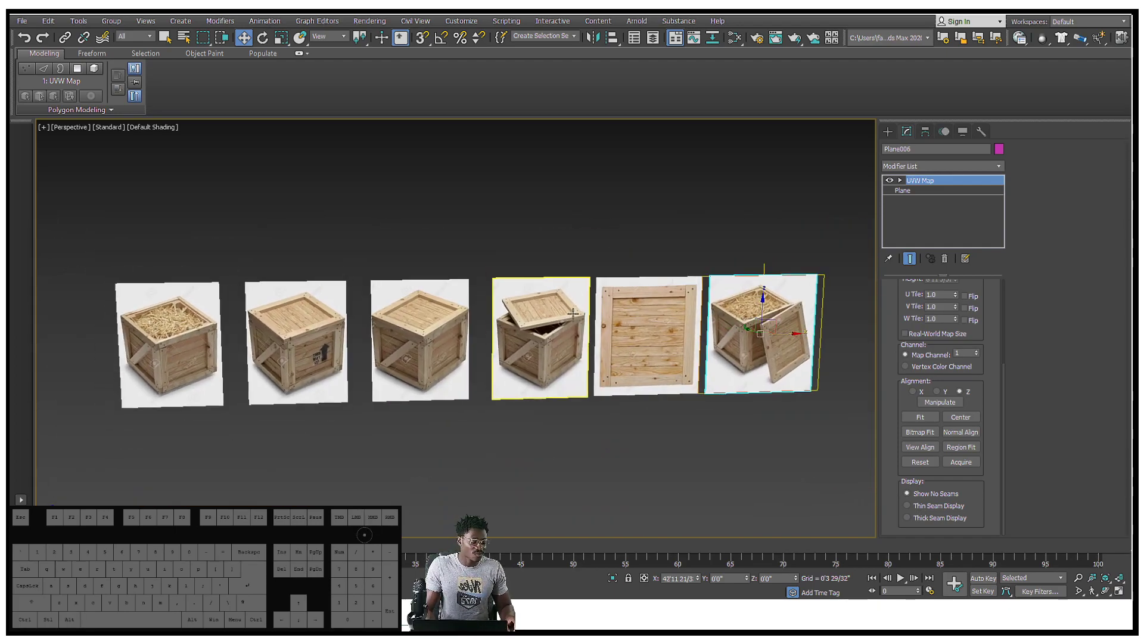
# Step: Examine the straw filling in the sixth plane's crate and the side bracing on the crates back to the first plane
pyautogui.scroll(10, 635, 291)
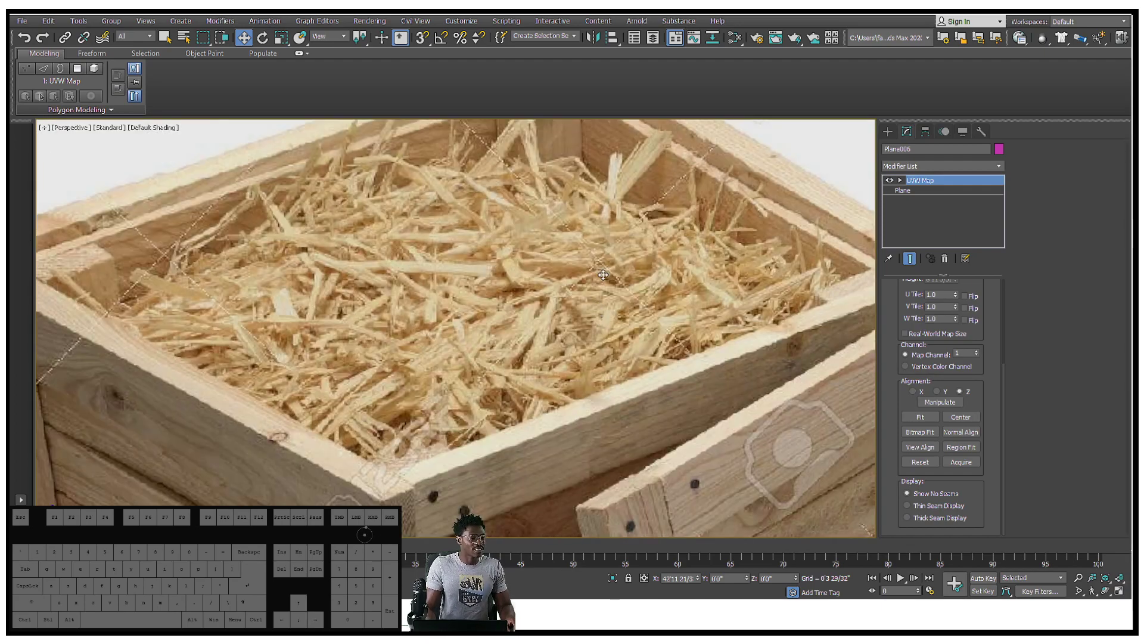
pyautogui.keyDown('alt'); pyautogui.moveTo(488, 328); pyautogui.dragTo(585, 325, button='middle'); pyautogui.keyUp('alt')
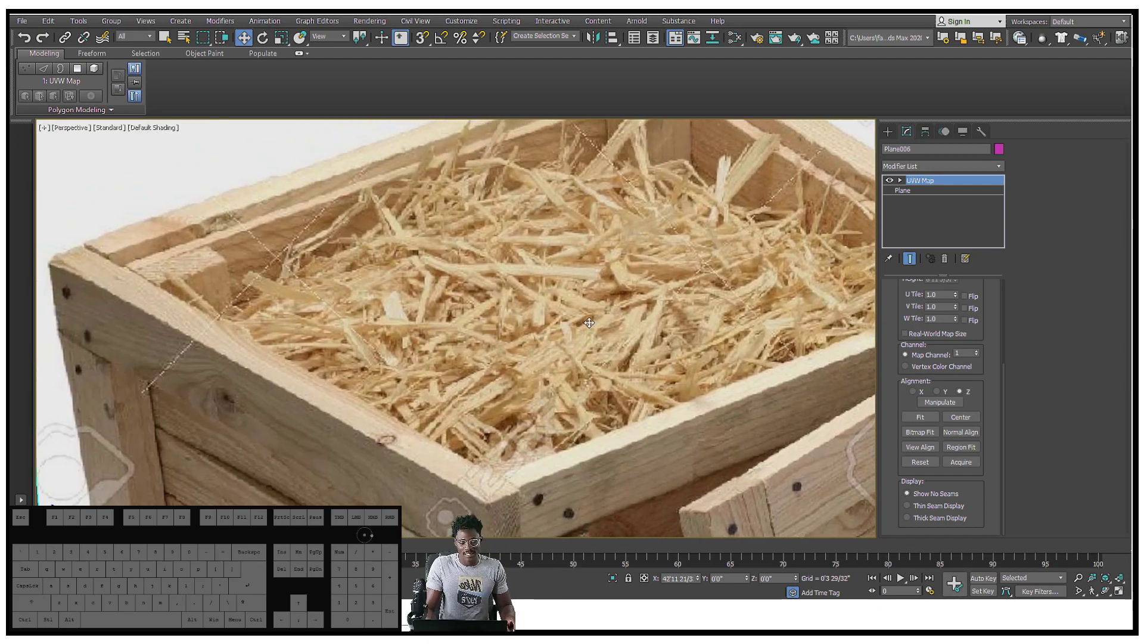
pyautogui.keyDown('alt'); pyautogui.moveTo(660, 309); pyautogui.dragTo(663, 236, button='middle'); pyautogui.keyUp('alt')
pyautogui.scroll(-3, 510, 303)
pyautogui.scroll(3, 508, 310)
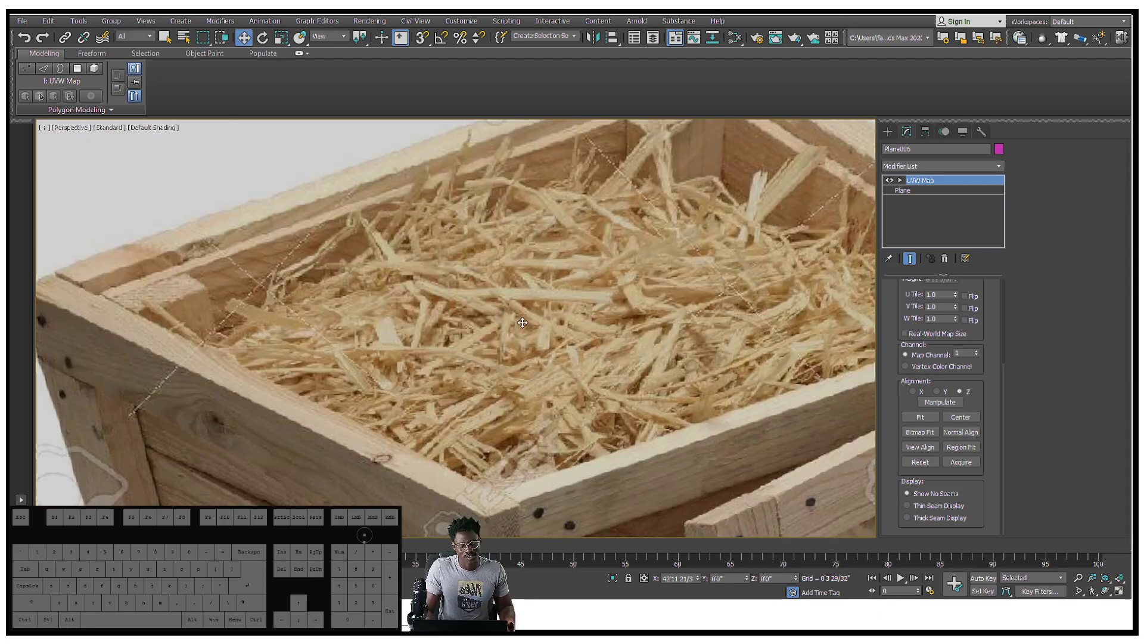
pyautogui.scroll(-10, 509, 370)
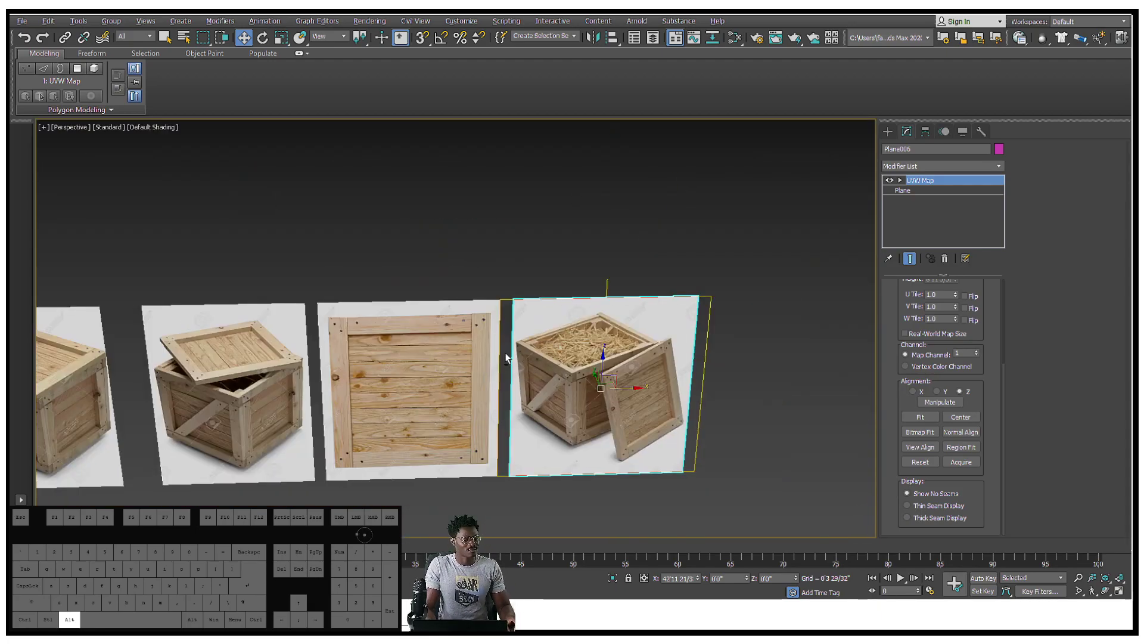
pyautogui.moveTo(325, 335); pyautogui.dragTo(514, 322, button='middle')
pyautogui.scroll(2, 514, 322)
pyautogui.moveTo(262, 334); pyautogui.dragTo(520, 289, button='middle')
pyautogui.scroll(3, 215, 352)
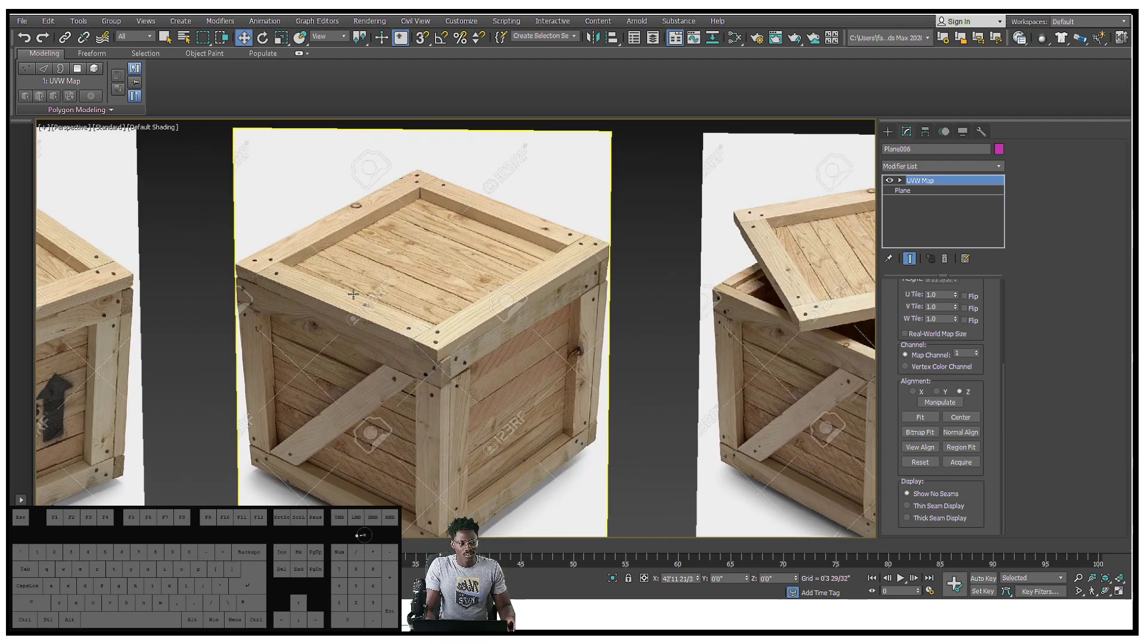
pyautogui.scroll(-2, 251, 340)
pyautogui.moveTo(250, 340); pyautogui.dragTo(529, 255, button='middle')
pyautogui.moveTo(364, 261); pyautogui.dragTo(673, 320, button='middle')
pyautogui.moveTo(459, 296); pyautogui.dragTo(581, 328, button='middle')
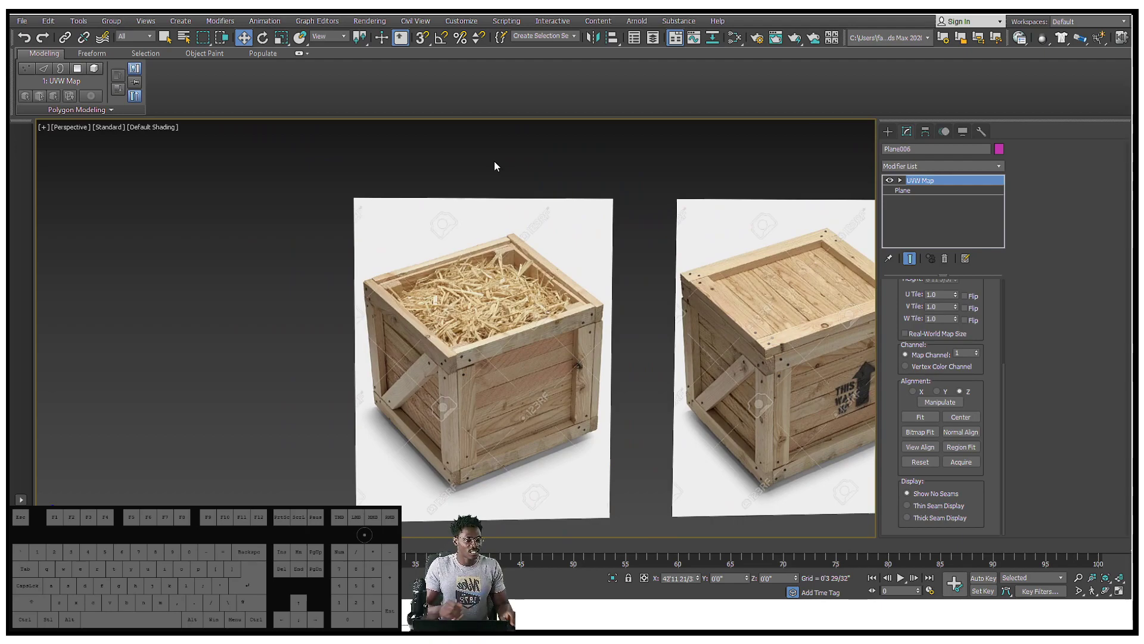
pyautogui.scroll(3, 474, 316)
pyautogui.moveTo(402, 319); pyautogui.dragTo(298, 281, button='middle')
pyautogui.scroll(-5, 303, 292)
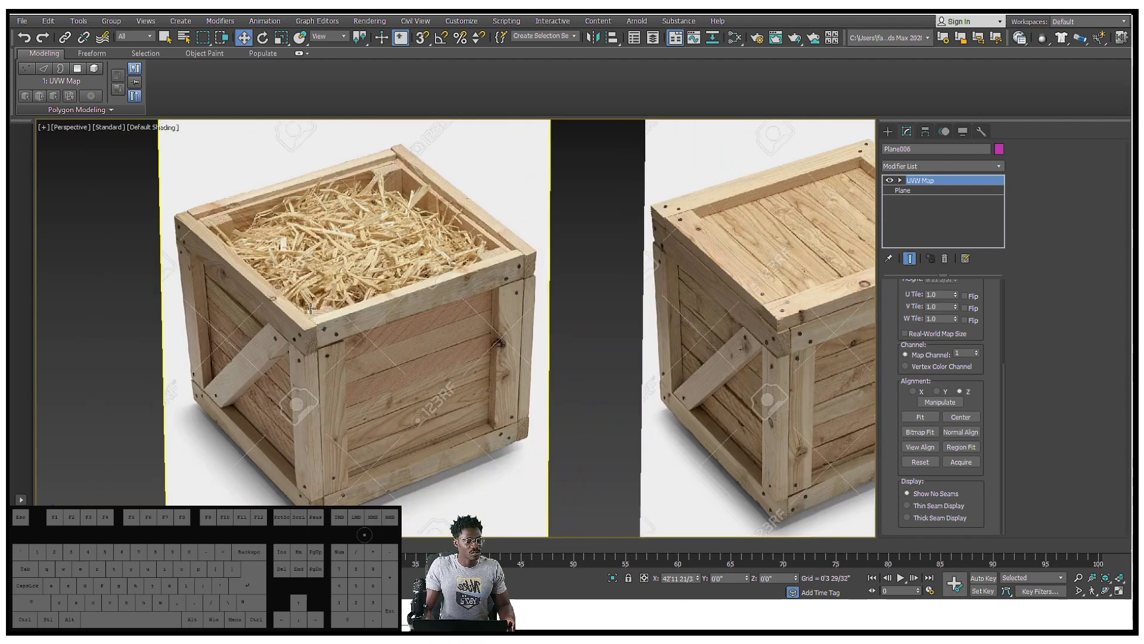
# Step: Switch to Chrome and open the related "Side of Wood Crate with Copy Space" photo from the 123RF open crate page
pyautogui.moveTo(542, 614)
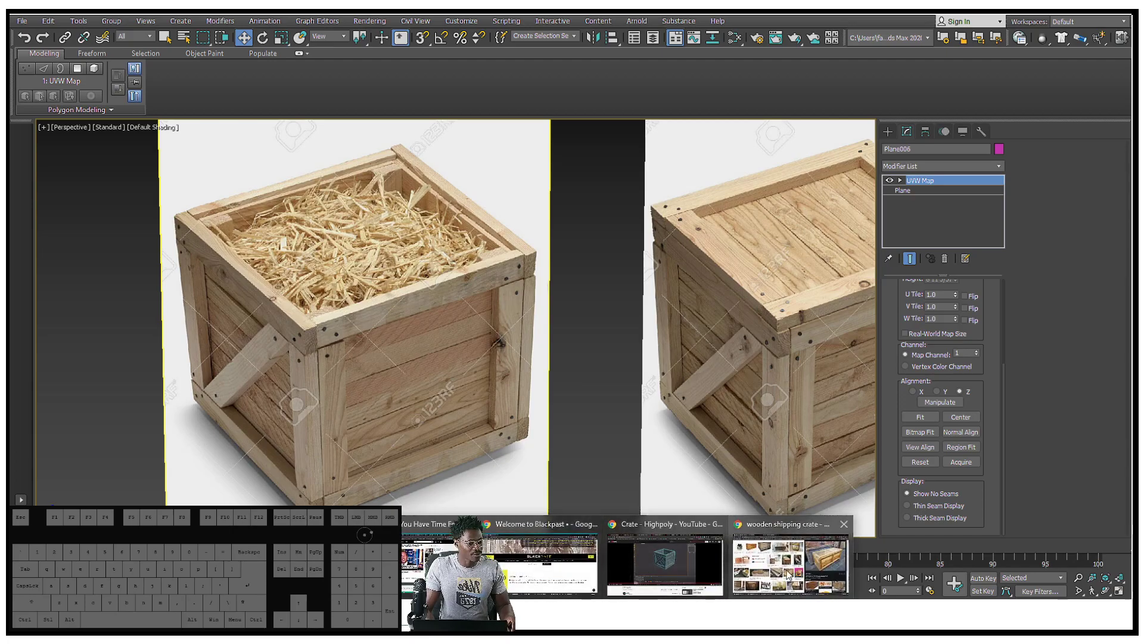
pyautogui.click(814, 554)
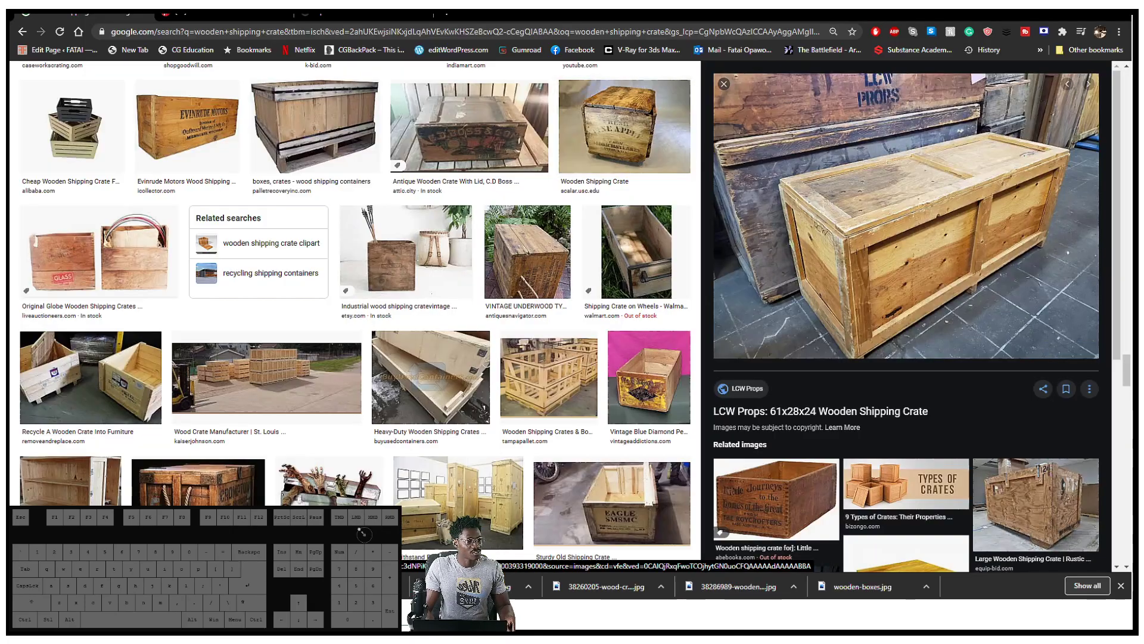
pyautogui.click(244, 14)
pyautogui.click(363, 15)
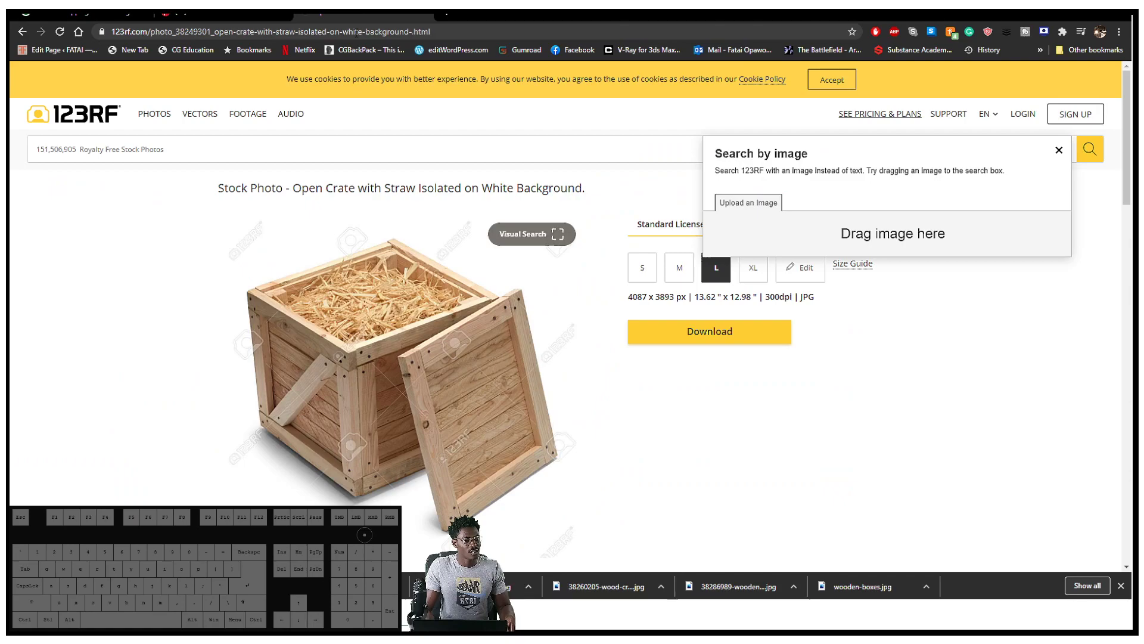
pyautogui.scroll(-8, 412, 292)
pyautogui.click(437, 242)
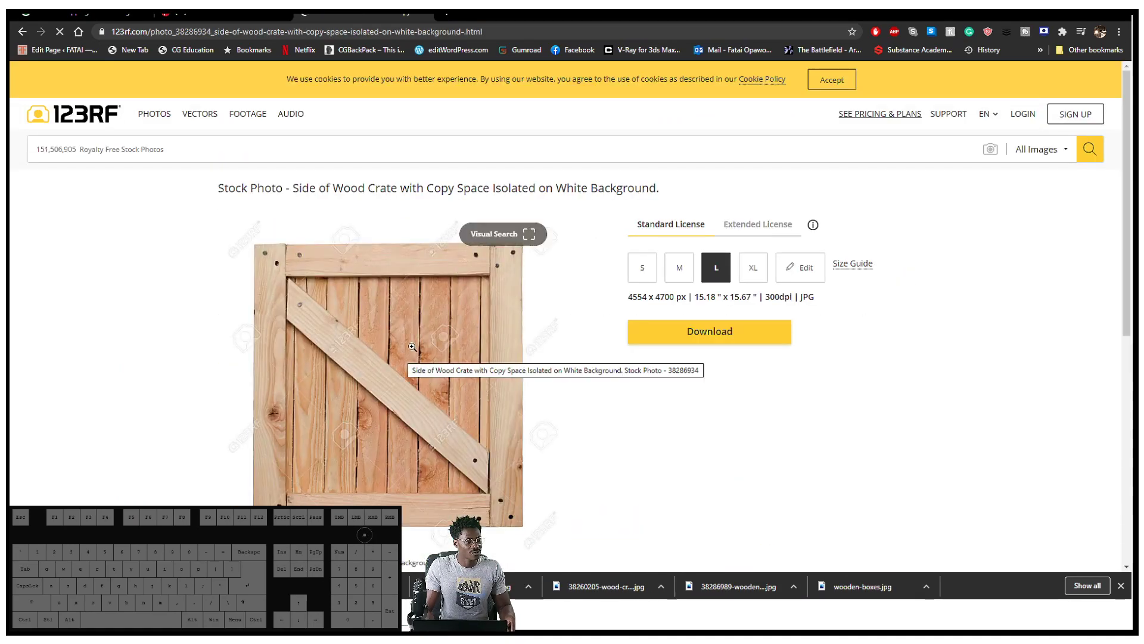
# Step: Save the crate side photo as a JPEG under its suggested 38286934 name in the Desktop Crate refs folder
pyautogui.rightClick(356, 344)
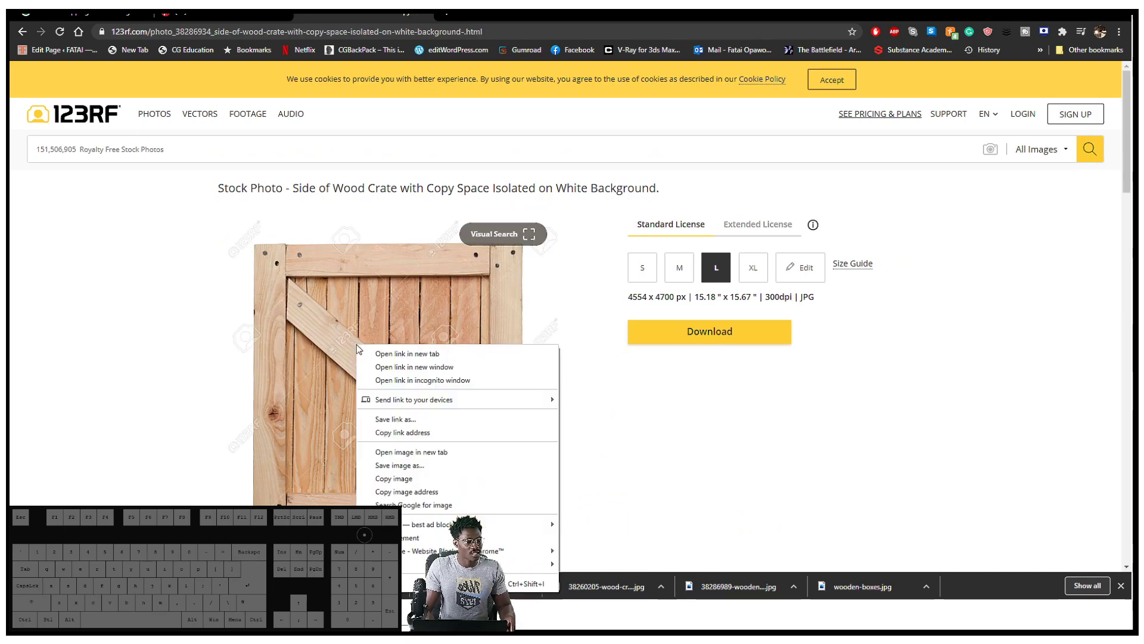
pyautogui.click(419, 465)
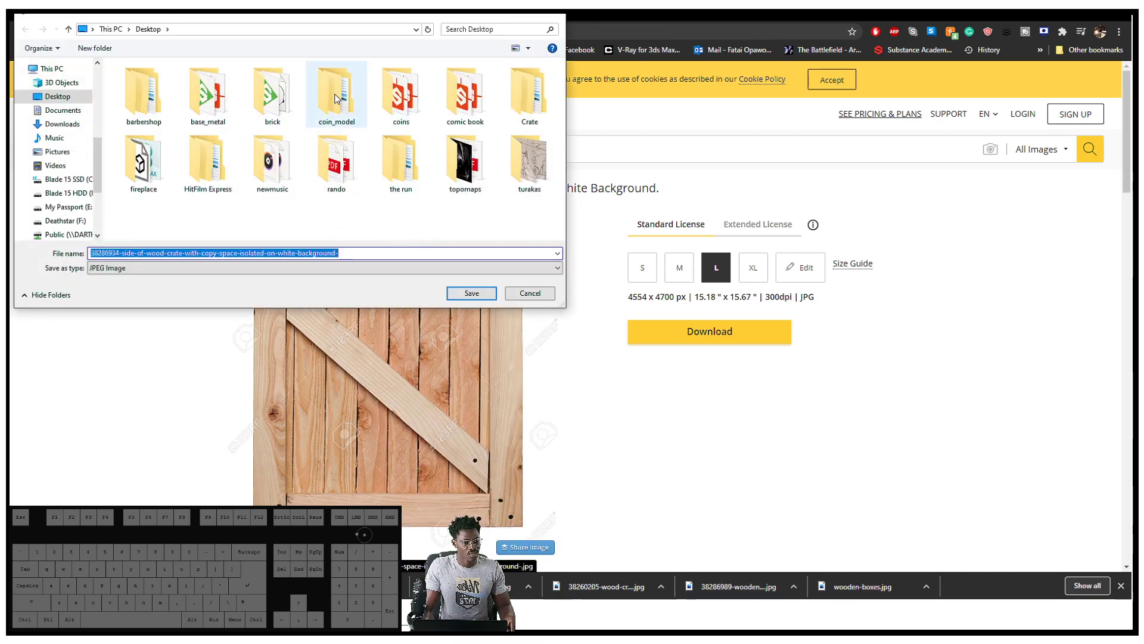
pyautogui.doubleClick(529, 96)
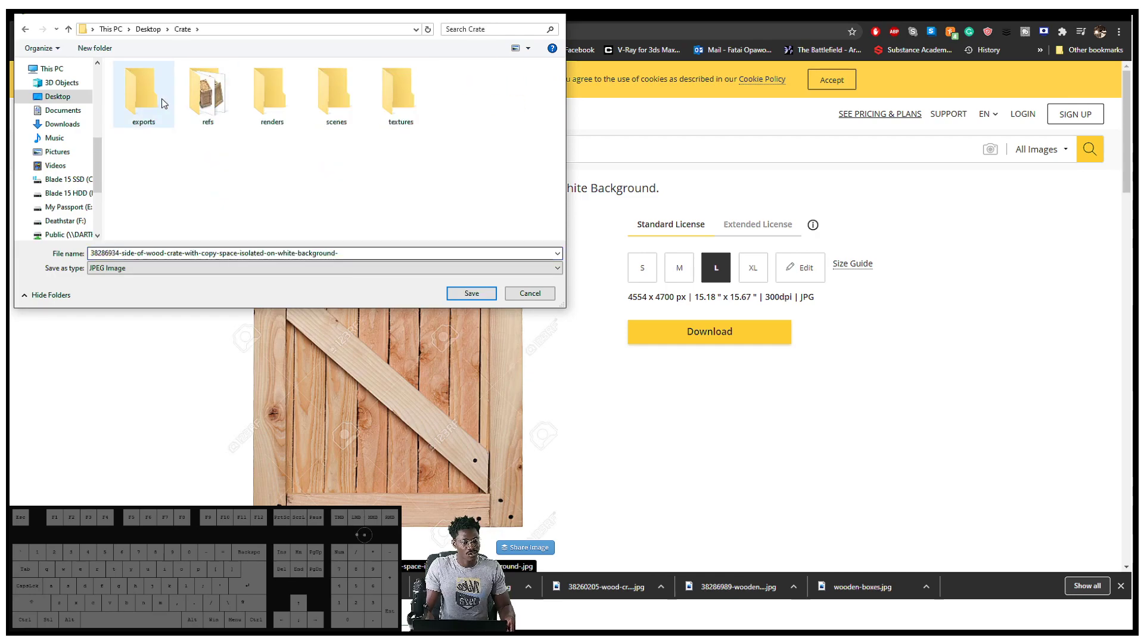
pyautogui.doubleClick(208, 95)
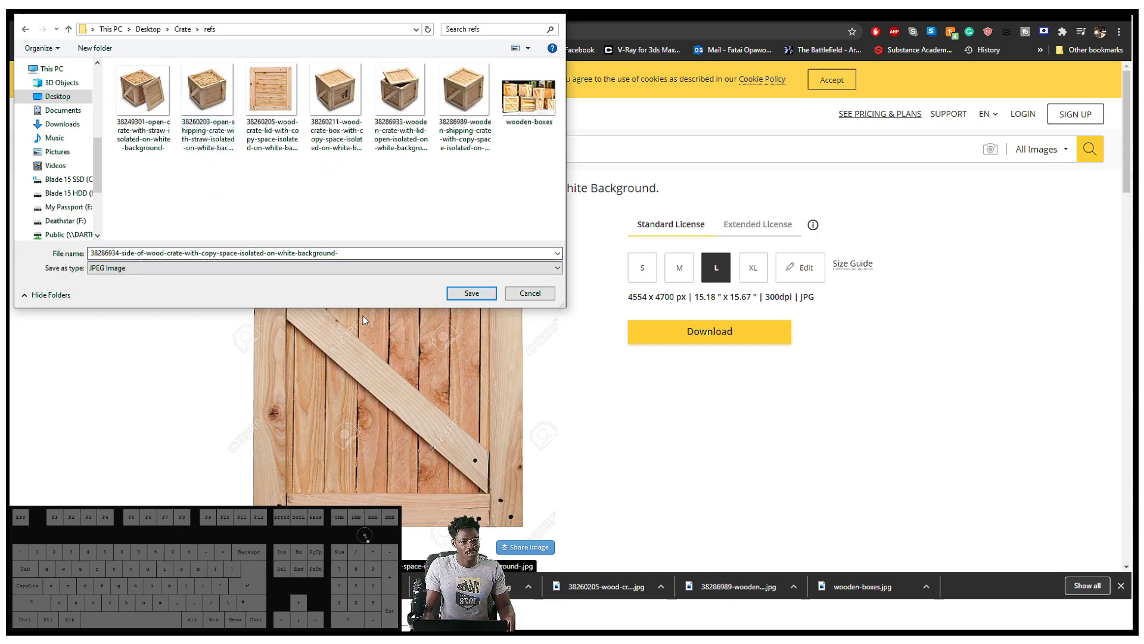
pyautogui.click(475, 295)
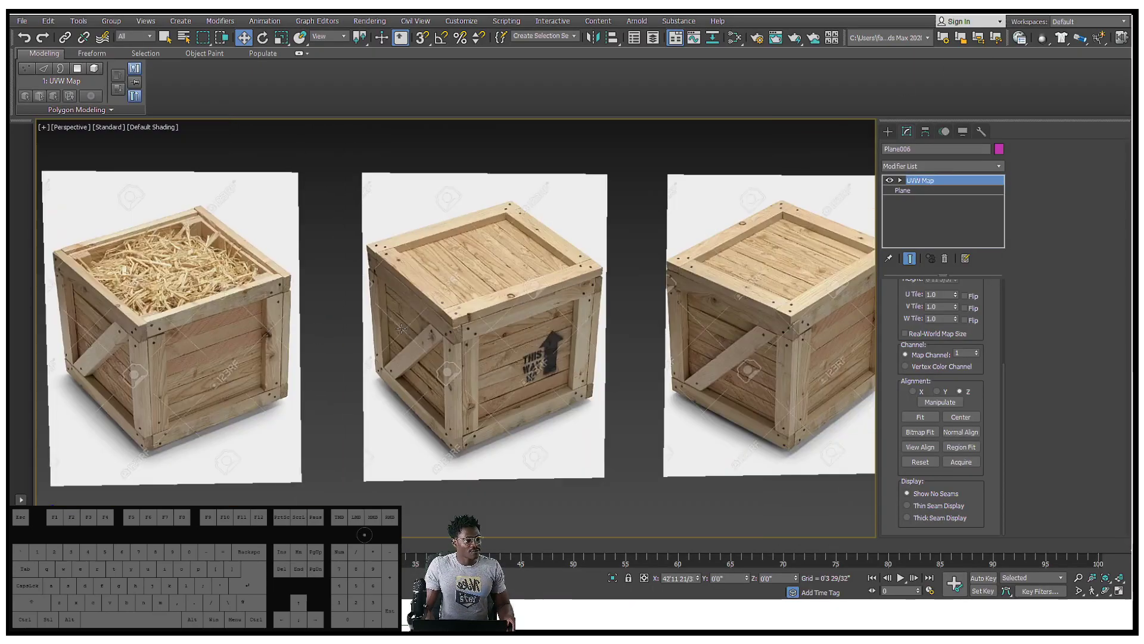
# Step: Switch back to 3ds Max, clone the sixth plane along X to the end of the row at about X 51'11", and deselect it
pyautogui.scroll(-5, 401, 328)
pyautogui.moveTo(793, 327); pyautogui.dragTo(602, 327, button='middle')
pyautogui.click(602, 328)
pyautogui.click(531, 317)
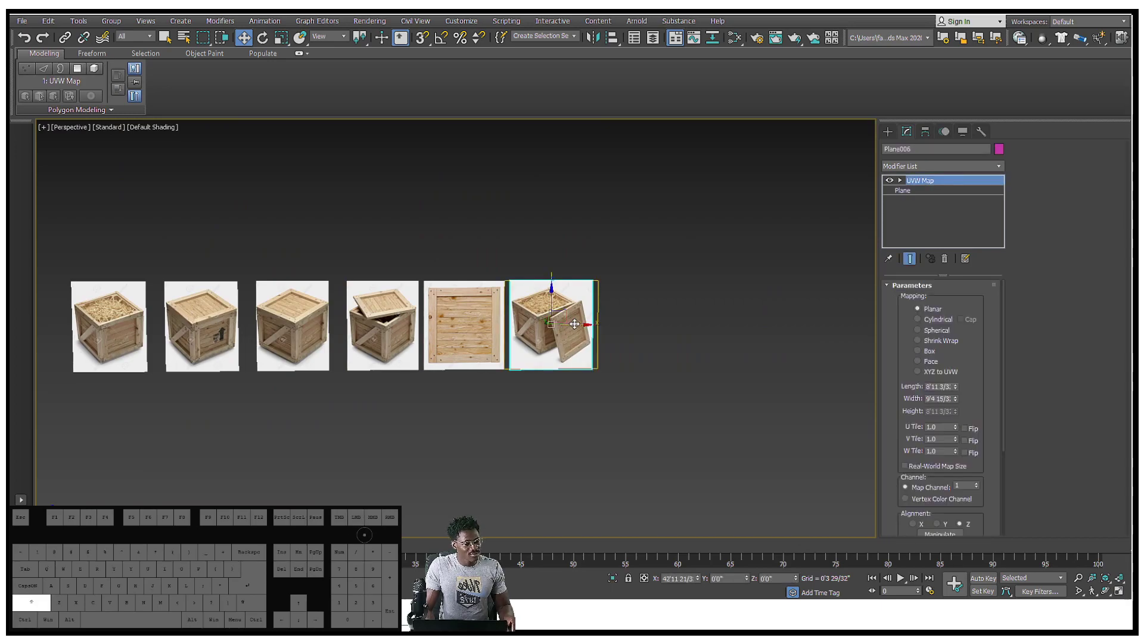
pyautogui.keyDown('shift'); pyautogui.moveTo(580, 322); pyautogui.dragTo(670, 323); pyautogui.keyUp('shift')
pyautogui.click(571, 355)
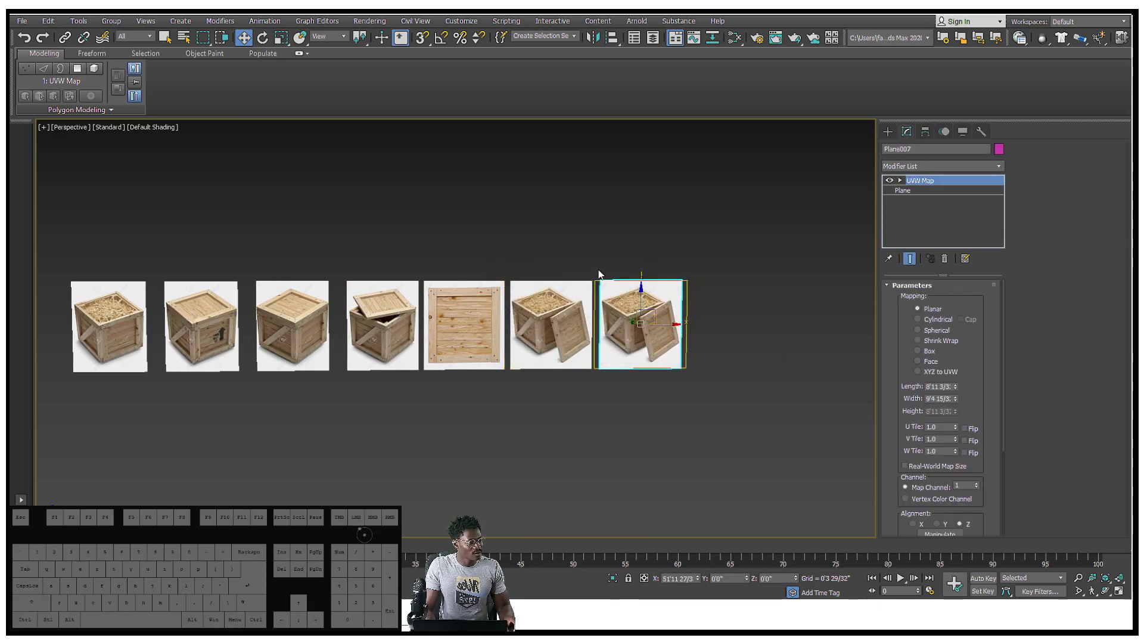
pyautogui.scroll(-5, 489, 320)
pyautogui.click(595, 298)
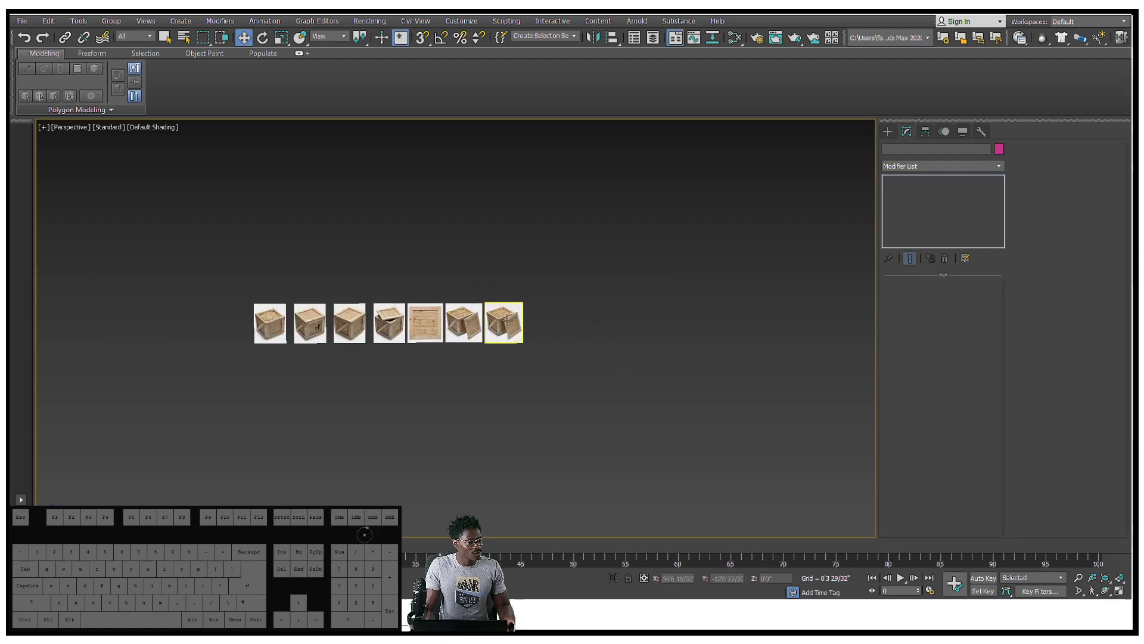
# Step: Refit the seventh plane's UVW mapping to the proportions of the 38286934 side-of-wood-crate image using Bitmap Fit
pyautogui.scroll(10, 510, 316)
pyautogui.click(514, 313)
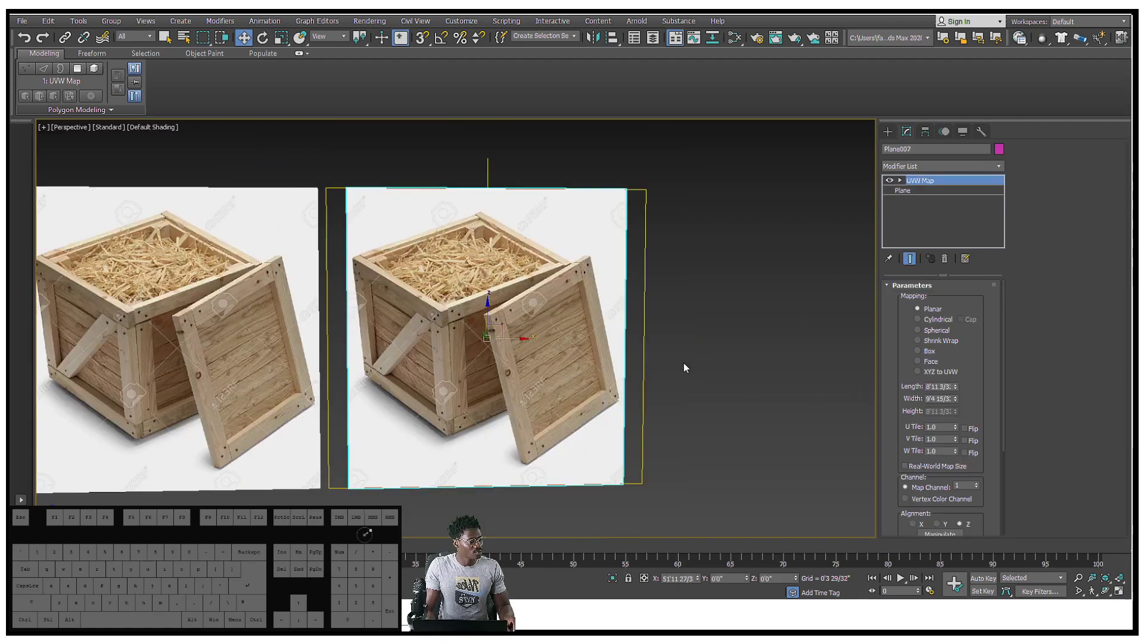
pyautogui.scroll(-5, 977, 395)
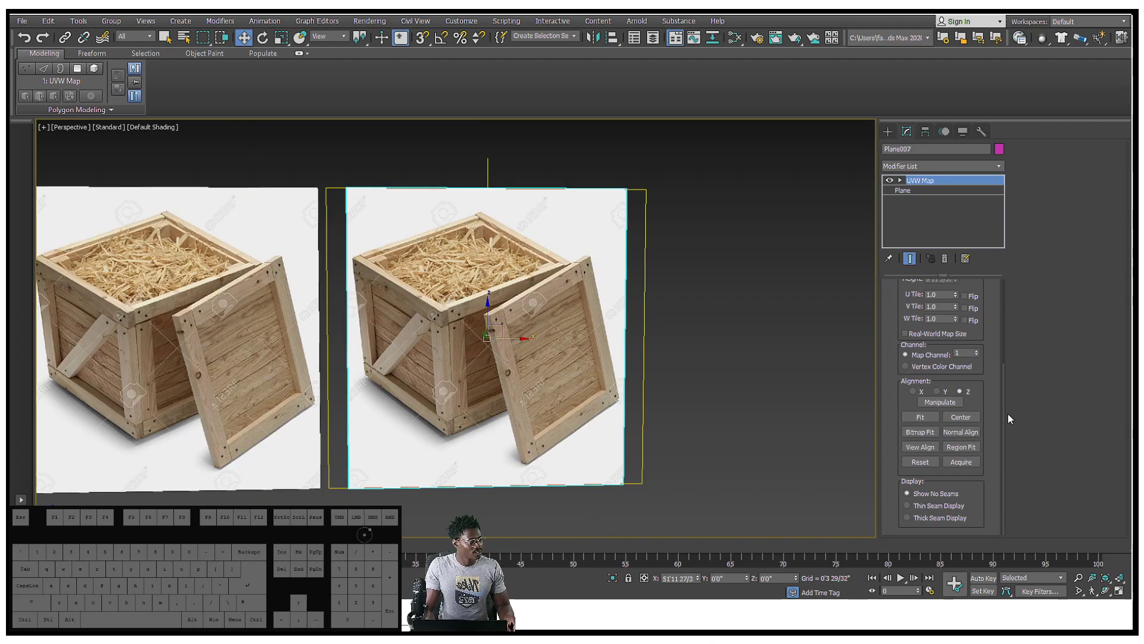
pyautogui.click(922, 431)
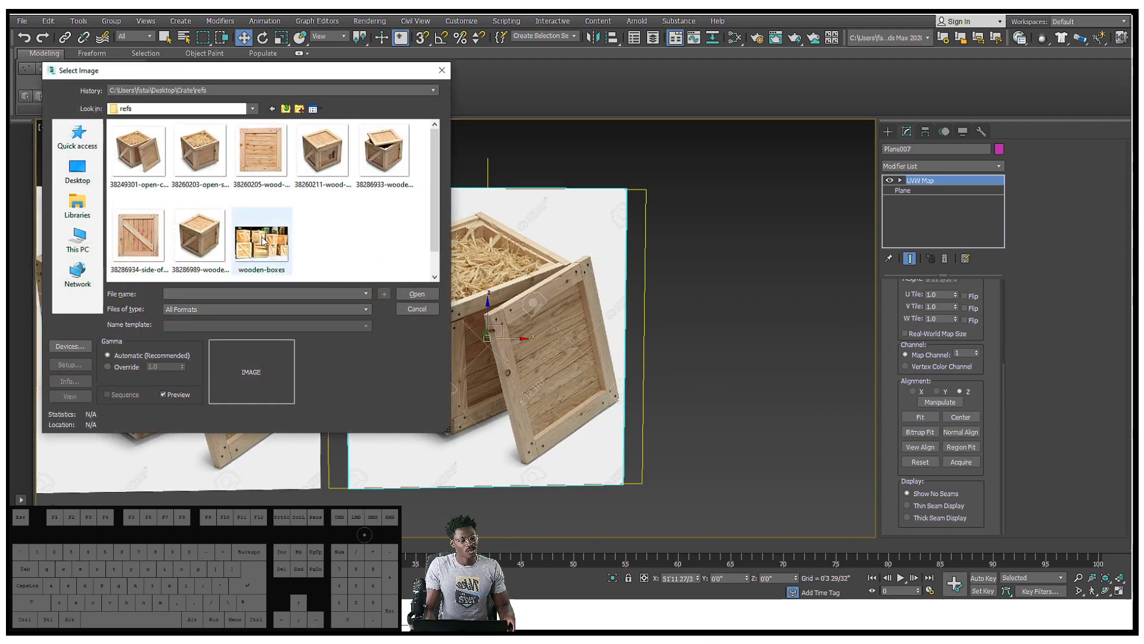
pyautogui.click(138, 238)
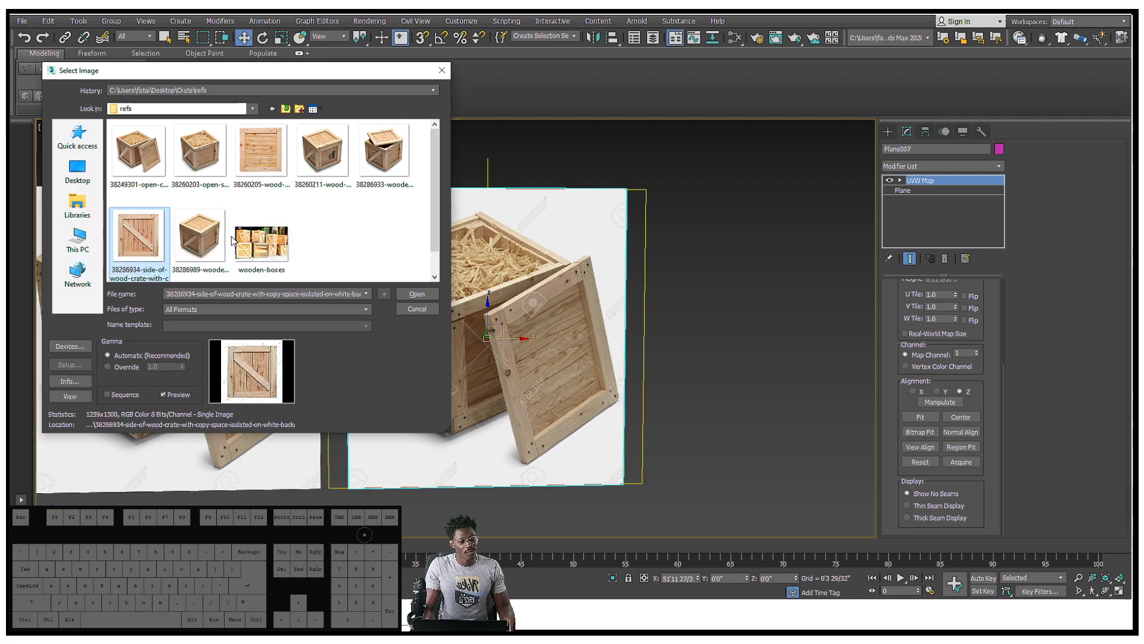
pyautogui.click(417, 294)
# Step: Duplicate the open crate material with its map and load the 38286934 side-of-wood-crate image into the copy's bitmap
pyautogui.moveTo(444, 297); pyautogui.dragTo(519, 299, button='middle')
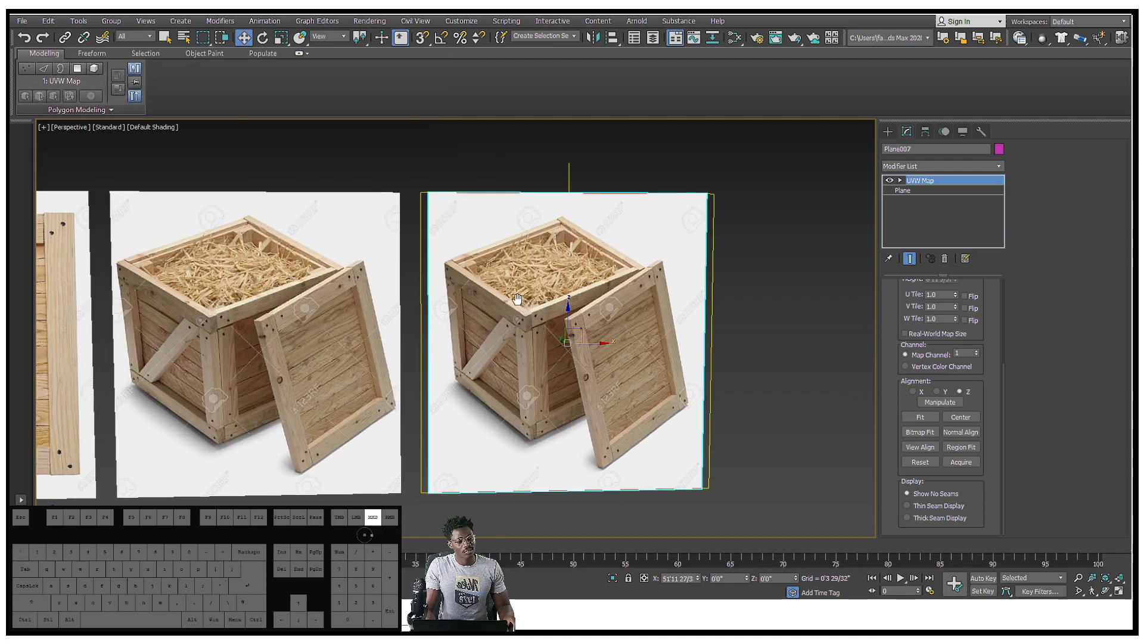
pyautogui.press('m')
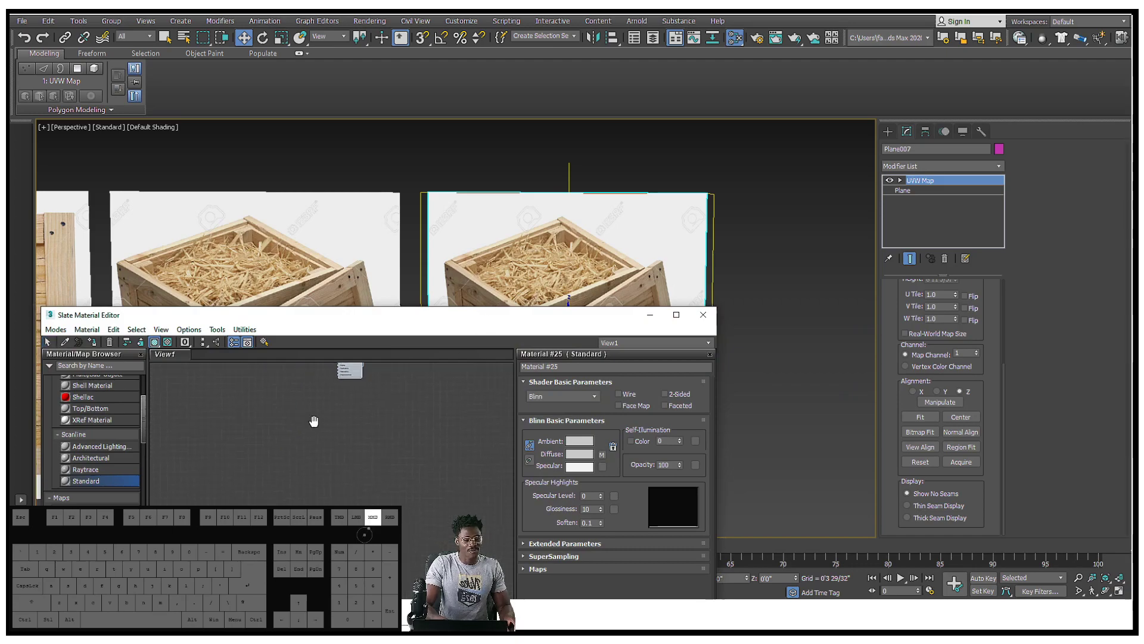
pyautogui.moveTo(413, 527); pyautogui.dragTo(288, 448)
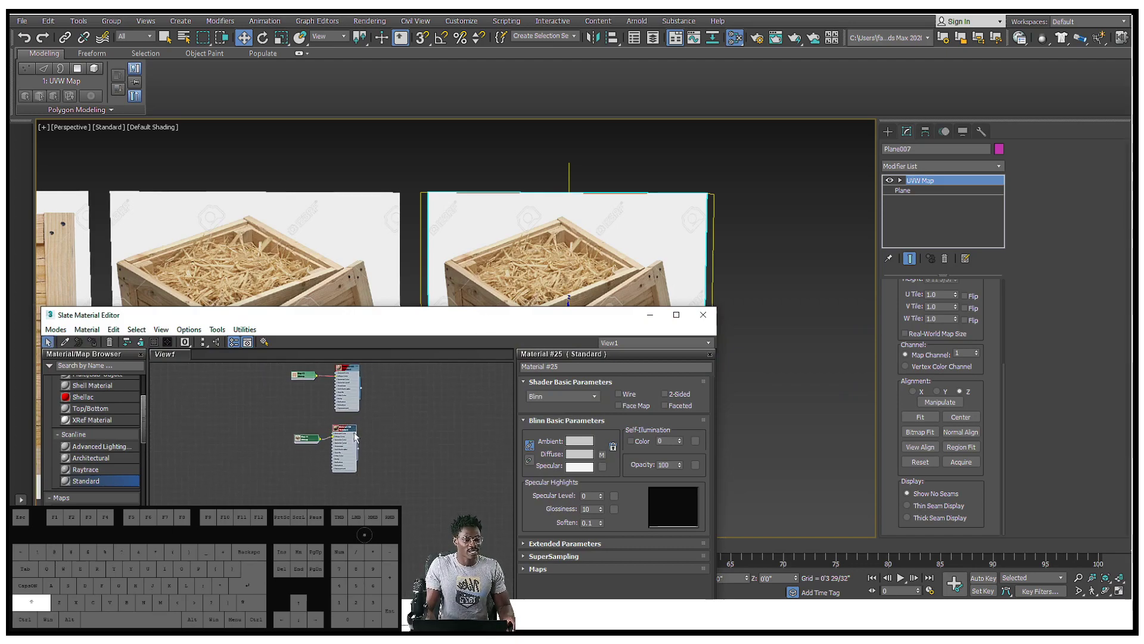
pyautogui.scroll(3, 342, 503)
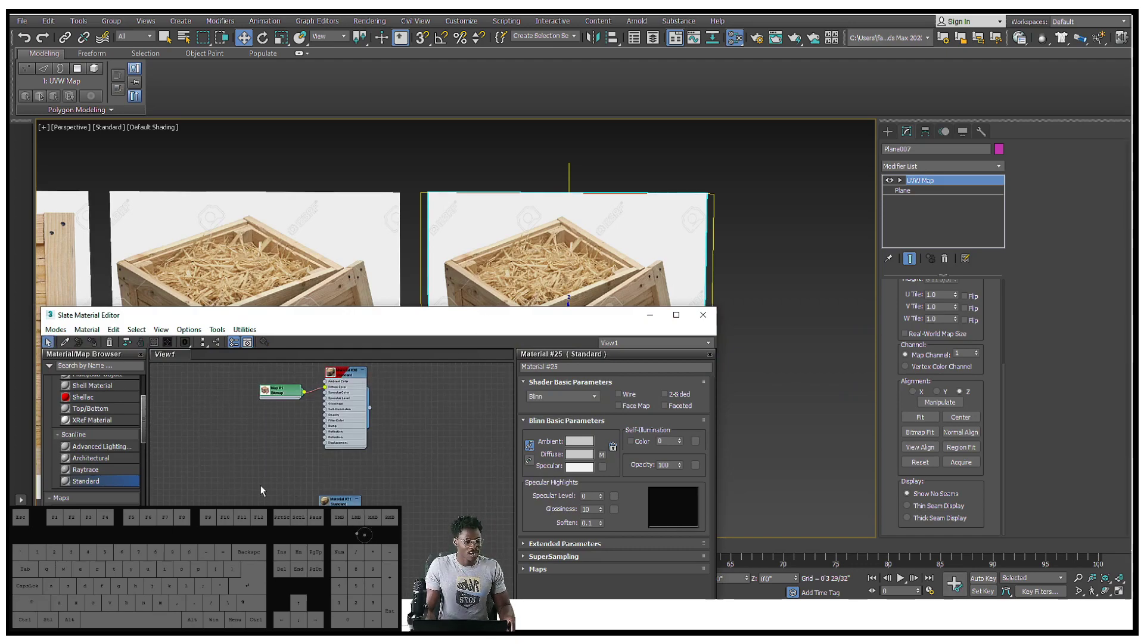
pyautogui.doubleClick(275, 484)
pyautogui.click(614, 529)
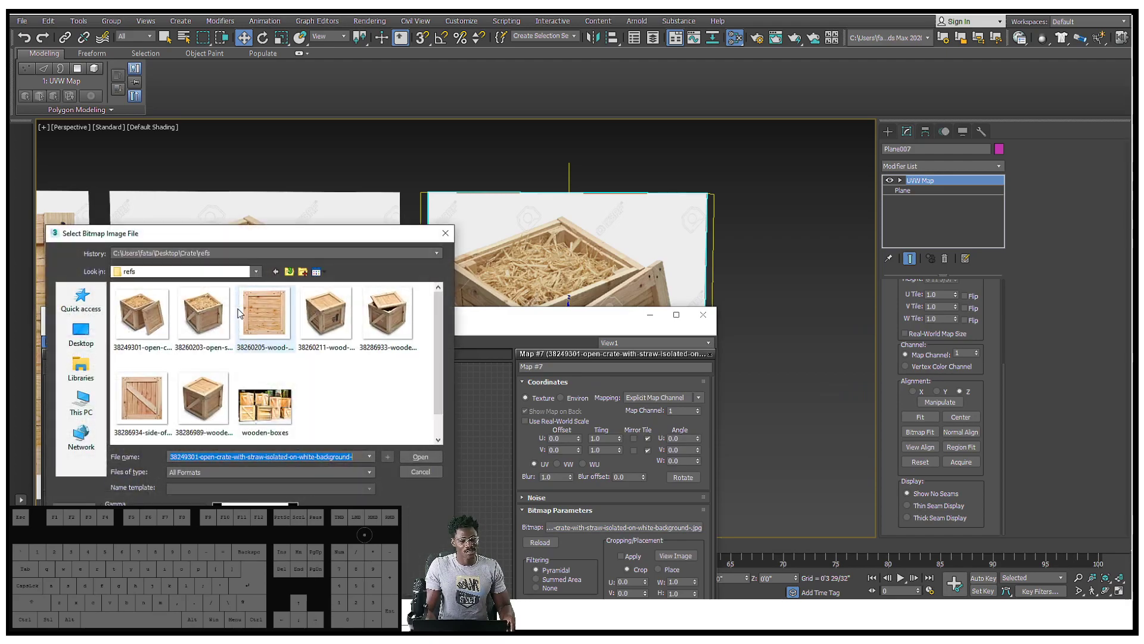
pyautogui.click(142, 398)
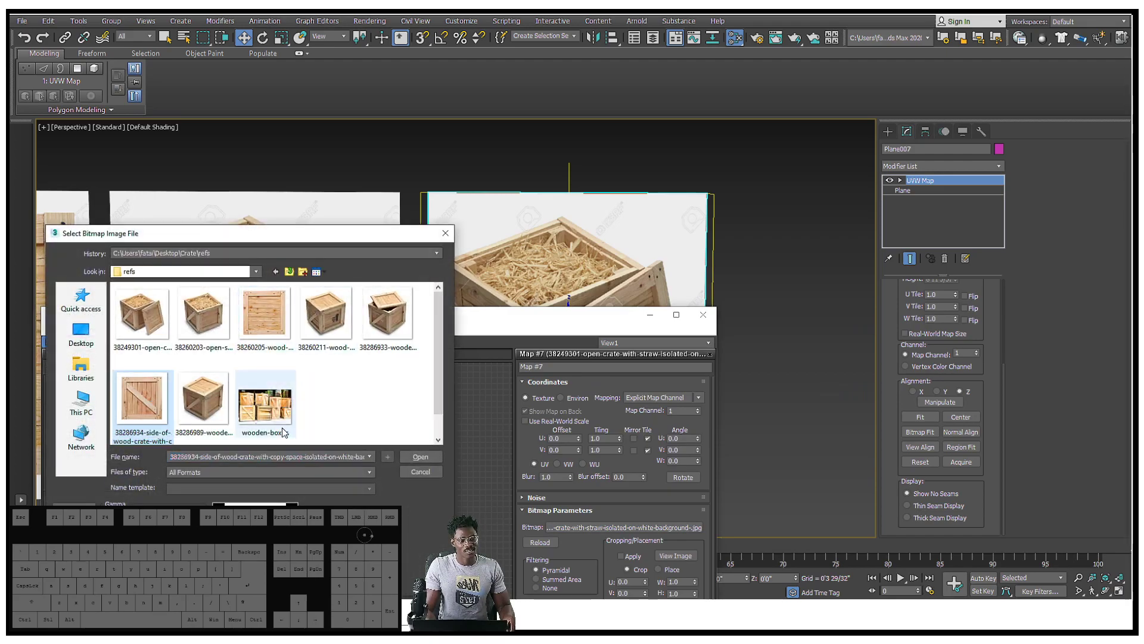
pyautogui.click(419, 457)
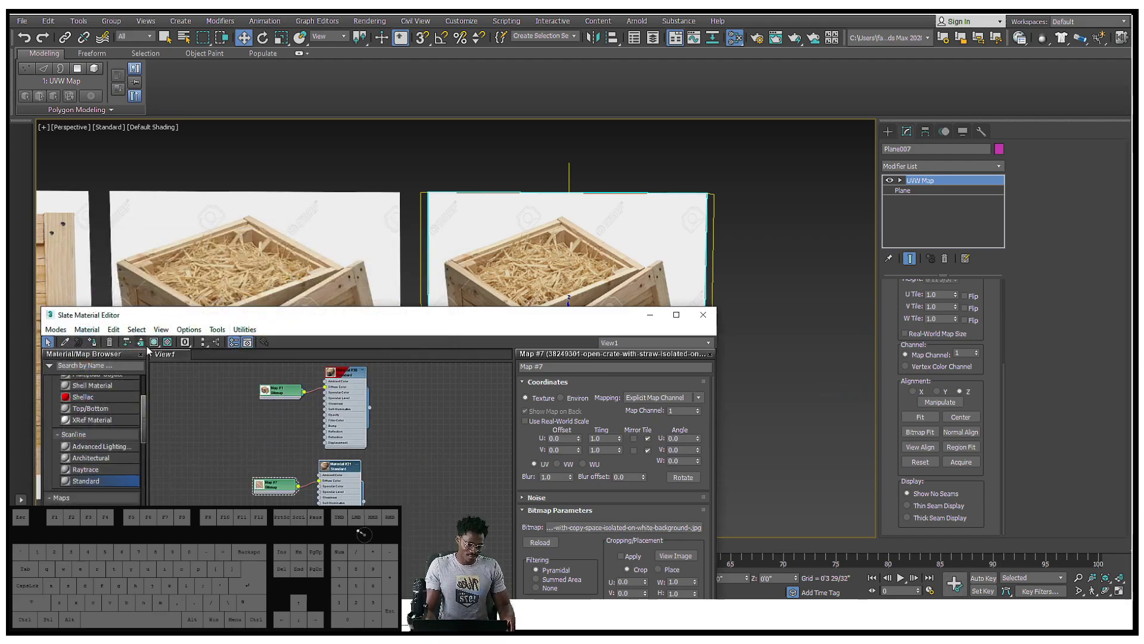
# Step: Assign the crate side material to the seventh plane, show it in the viewport, and minimise the Slate Material Editor
pyautogui.click(92, 344)
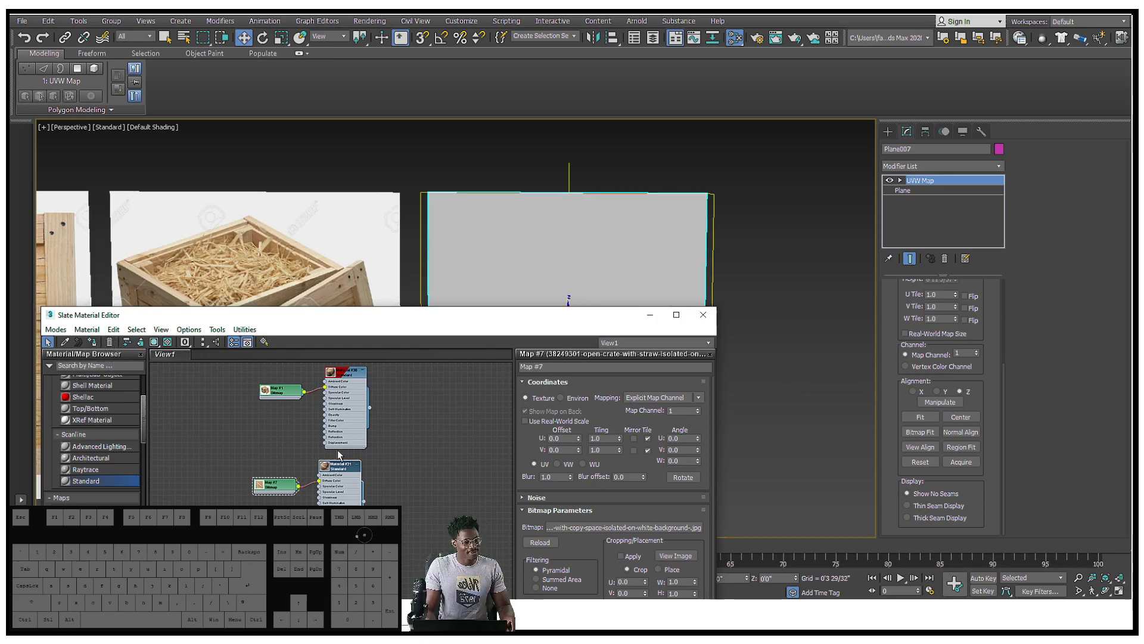
pyautogui.click(155, 343)
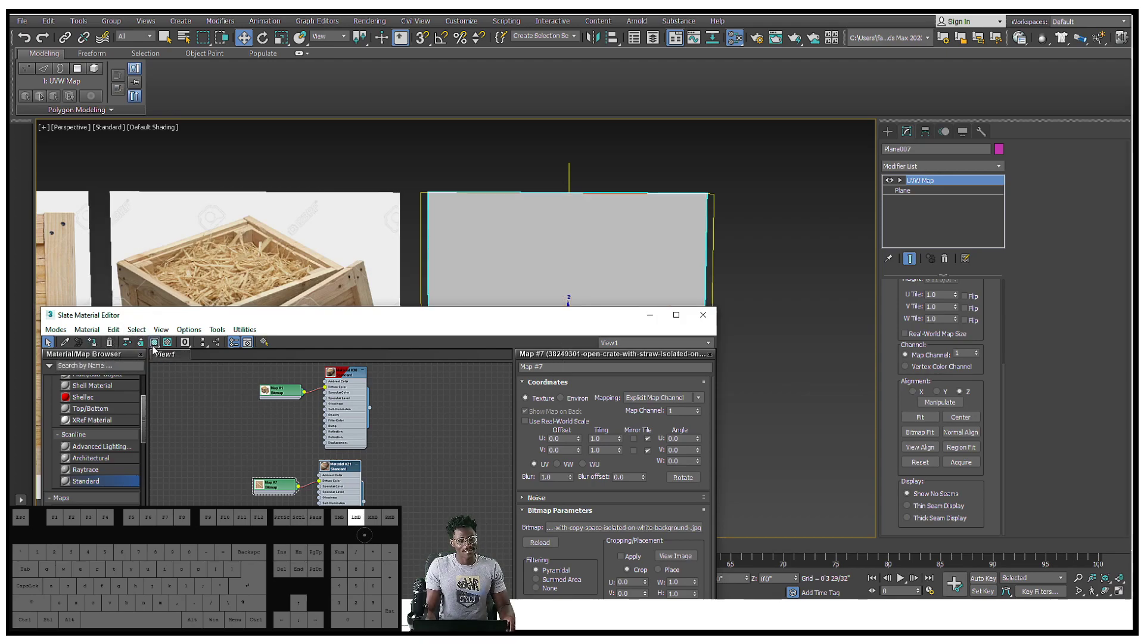
pyautogui.click(651, 315)
# Step: Rotate the seventh plane 90 degrees clockwise in the Front view with Angle Snap on, so its planks run horizontally
pyautogui.moveTo(534, 267); pyautogui.dragTo(511, 281, button='middle')
pyautogui.press('e')
pyautogui.moveTo(566, 328); pyautogui.dragTo(496, 329, button='middle')
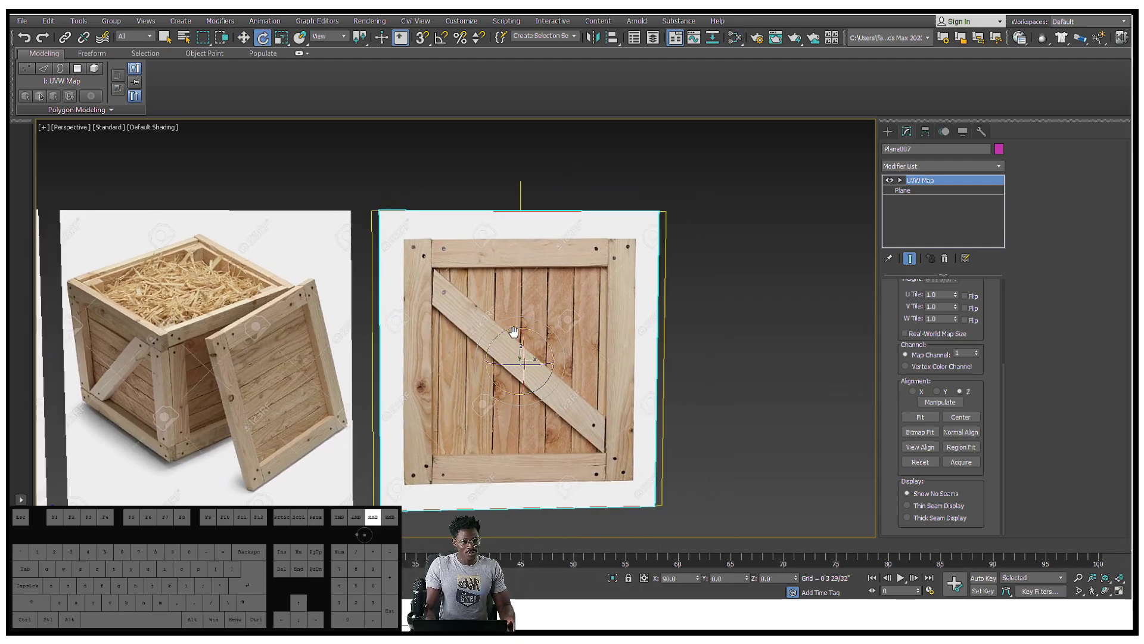
pyautogui.press('f')
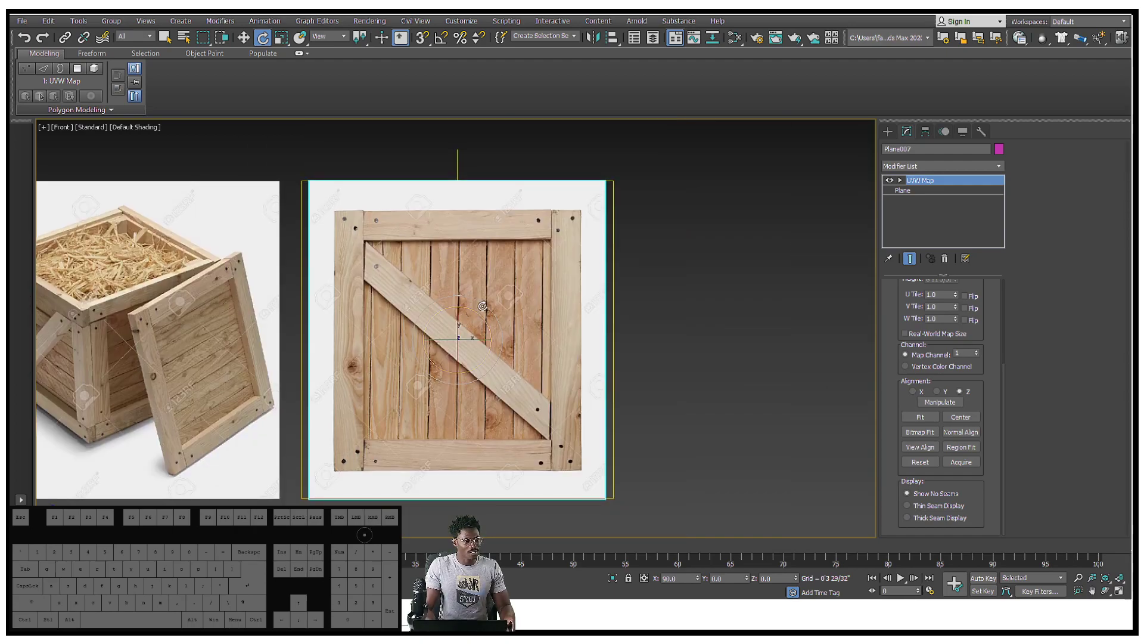
pyautogui.scroll(-5, 478, 308)
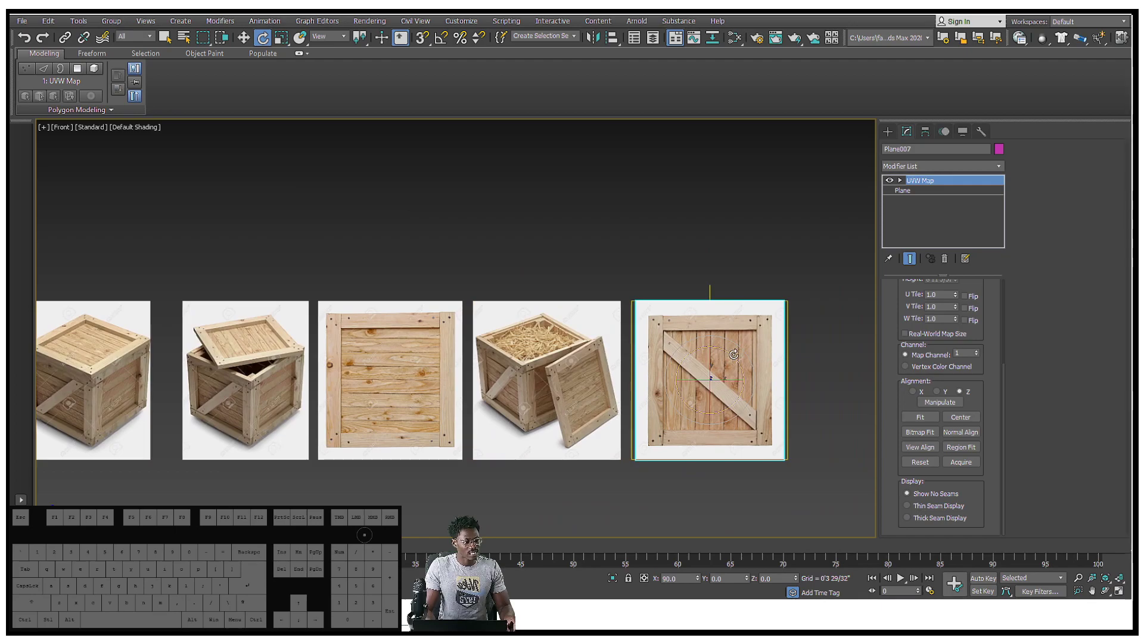
pyautogui.moveTo(740, 359); pyautogui.dragTo(750, 369)
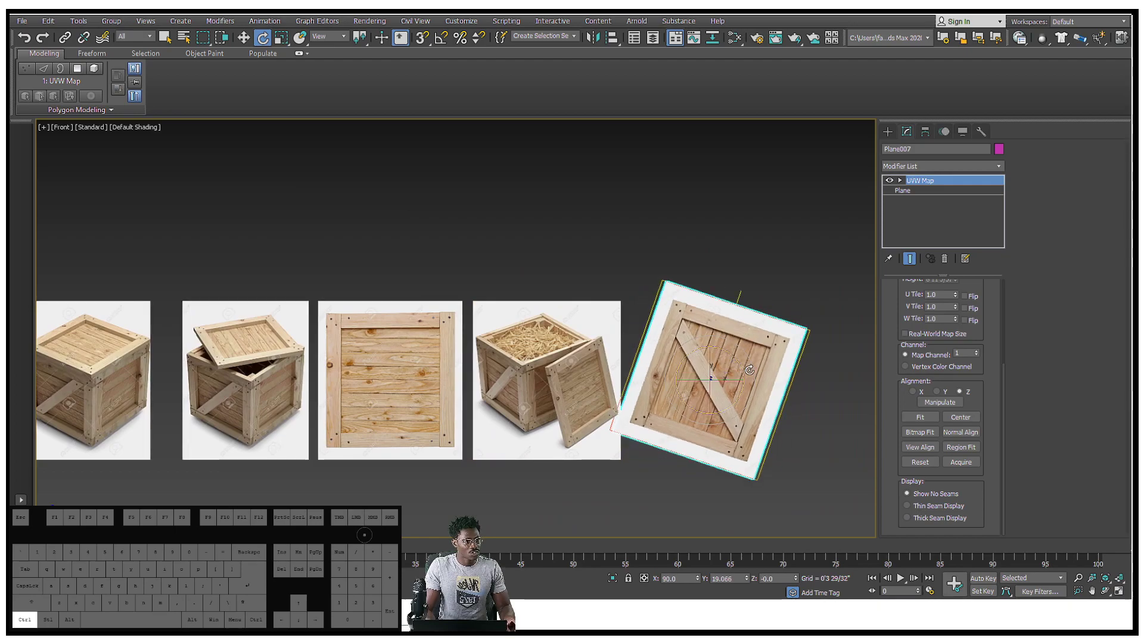
pyautogui.hotkey('ctrl', 'z')
pyautogui.scroll(4, 553, 313)
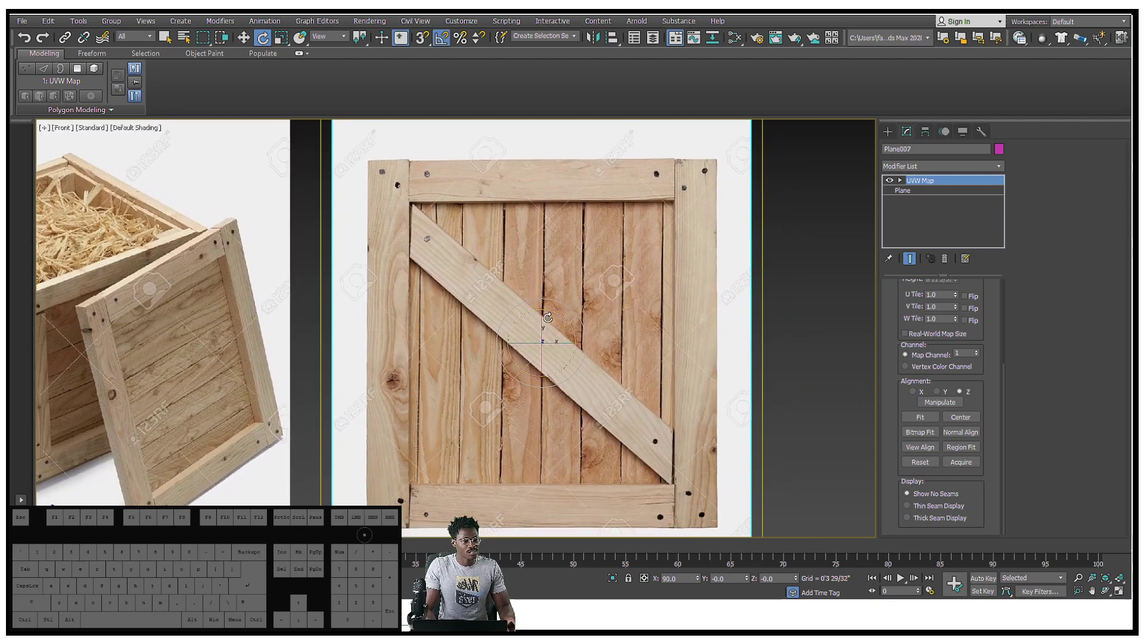
pyautogui.moveTo(527, 322); pyautogui.dragTo(498, 298, button='middle')
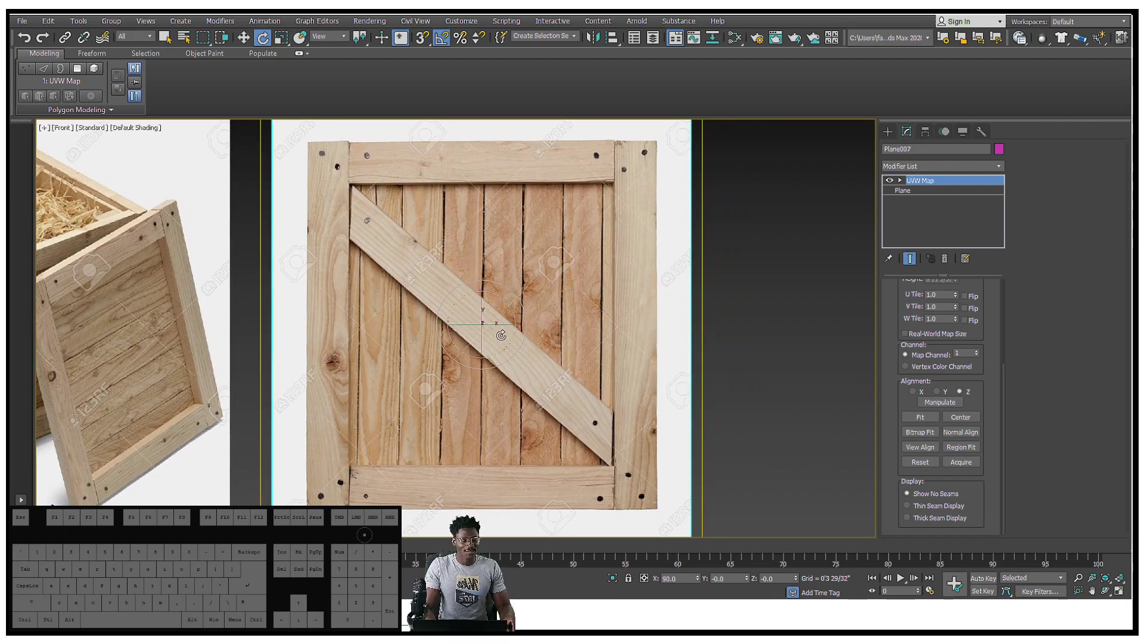
pyautogui.scroll(-3, 503, 298)
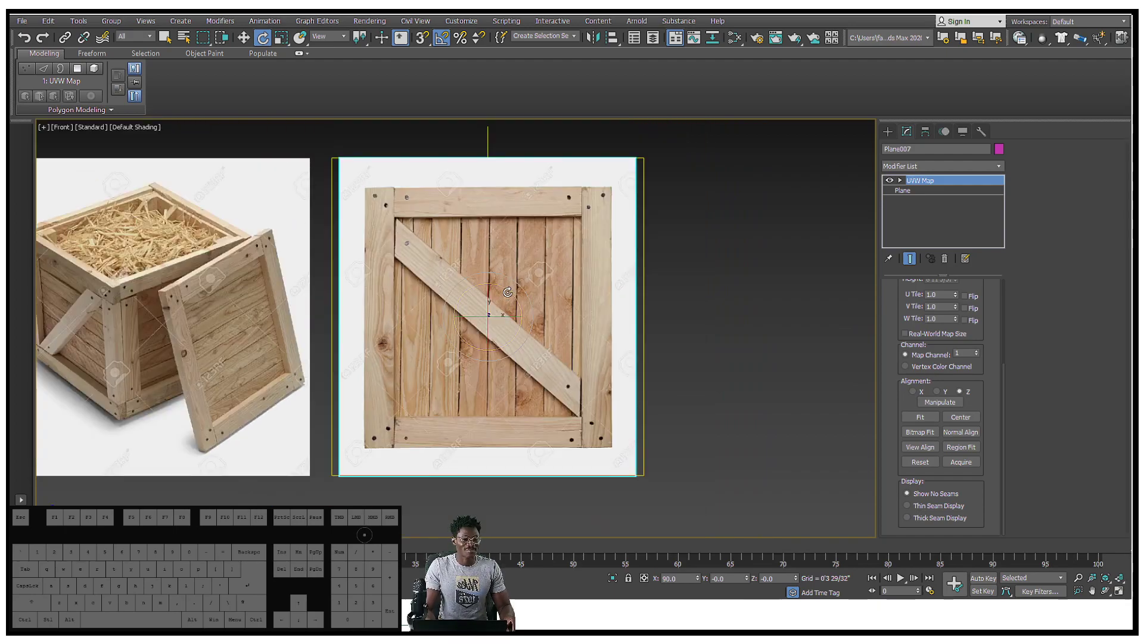
pyautogui.moveTo(509, 292); pyautogui.dragTo(565, 304)
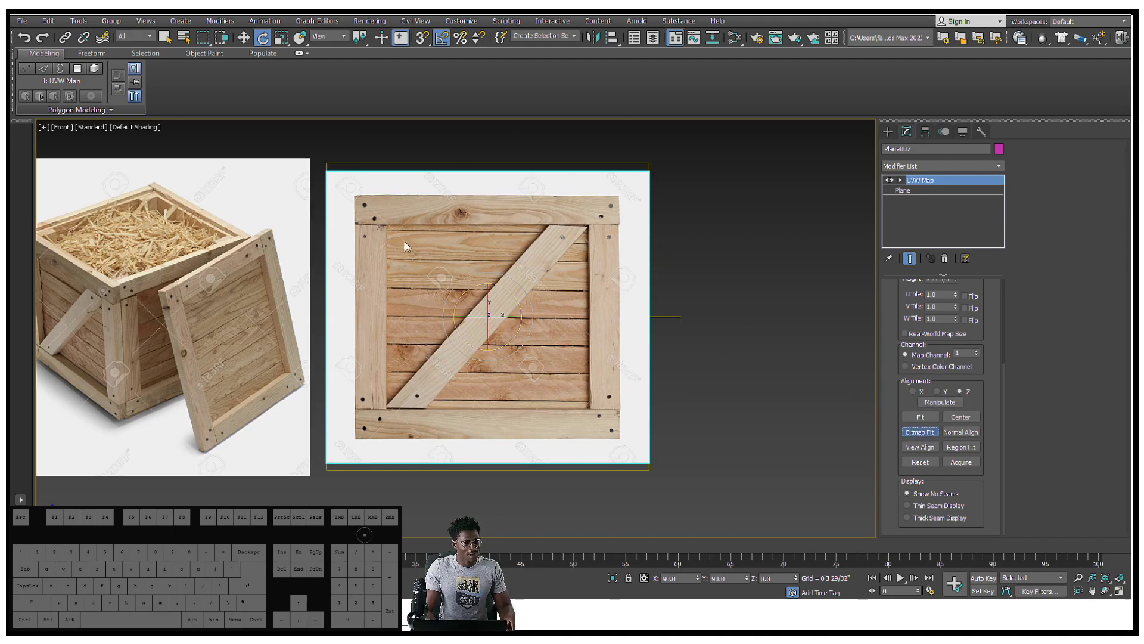
# Step: Reapply Bitmap Fit to the rotated seventh plane's UVW mapping and deselect the plane
pyautogui.doubleClick(119, 190)
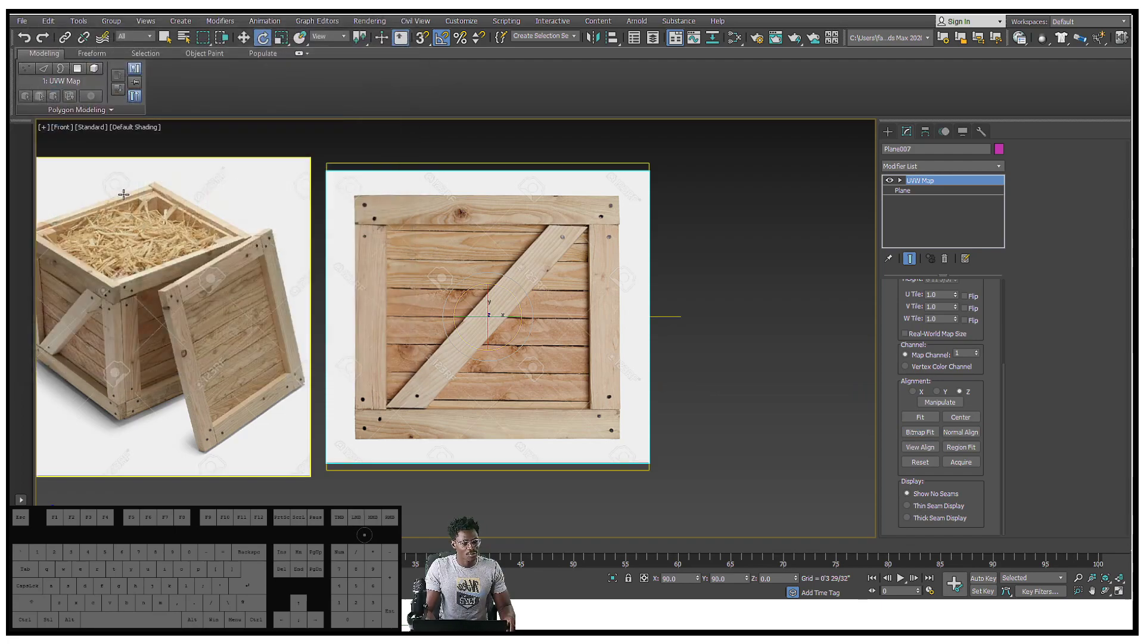
pyautogui.scroll(3, 552, 218)
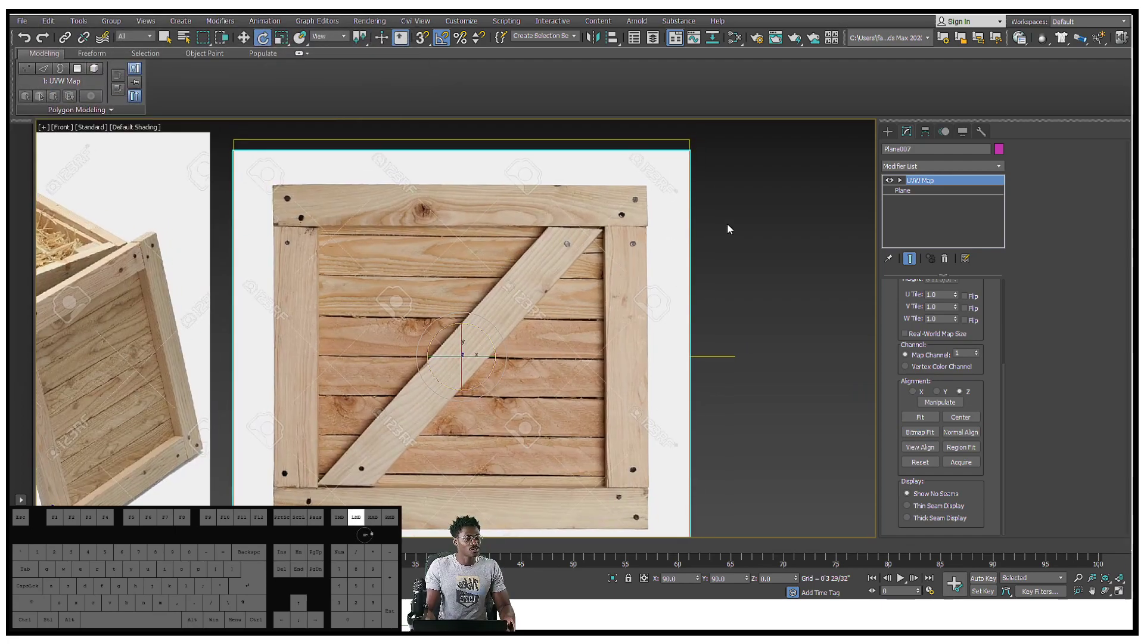
pyautogui.click(727, 229)
# Step: Bring up the standard primitive types and look over the crate side image and the other references in the row
pyautogui.scroll(3, 650, 205)
pyautogui.scroll(-3, 650, 204)
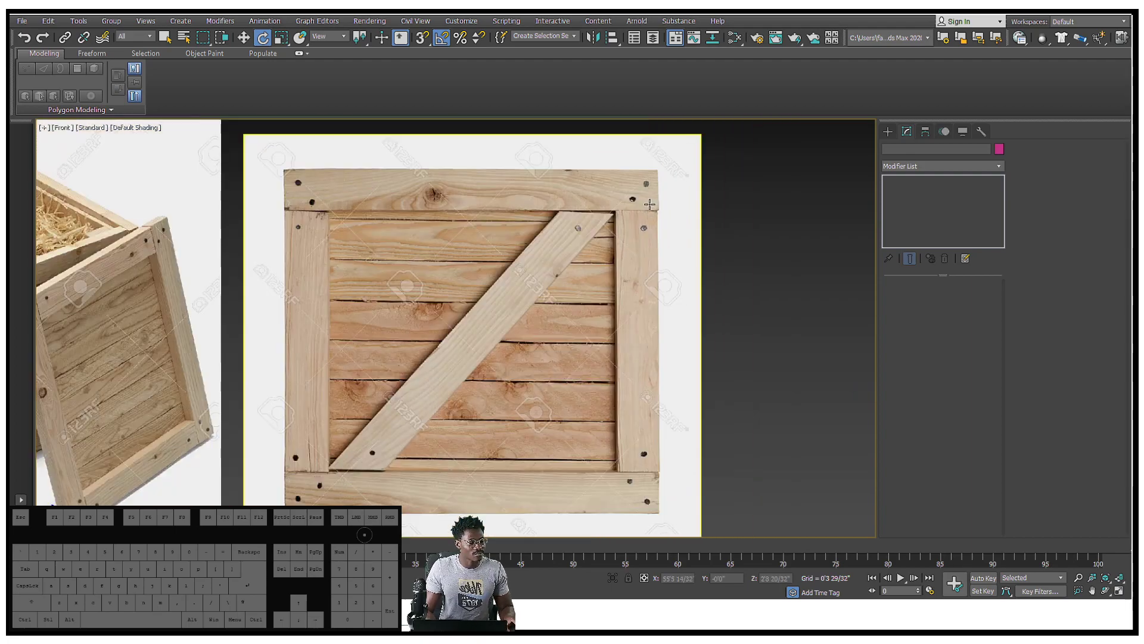
pyautogui.moveTo(650, 205); pyautogui.dragTo(668, 196, button='middle')
pyautogui.click(888, 132)
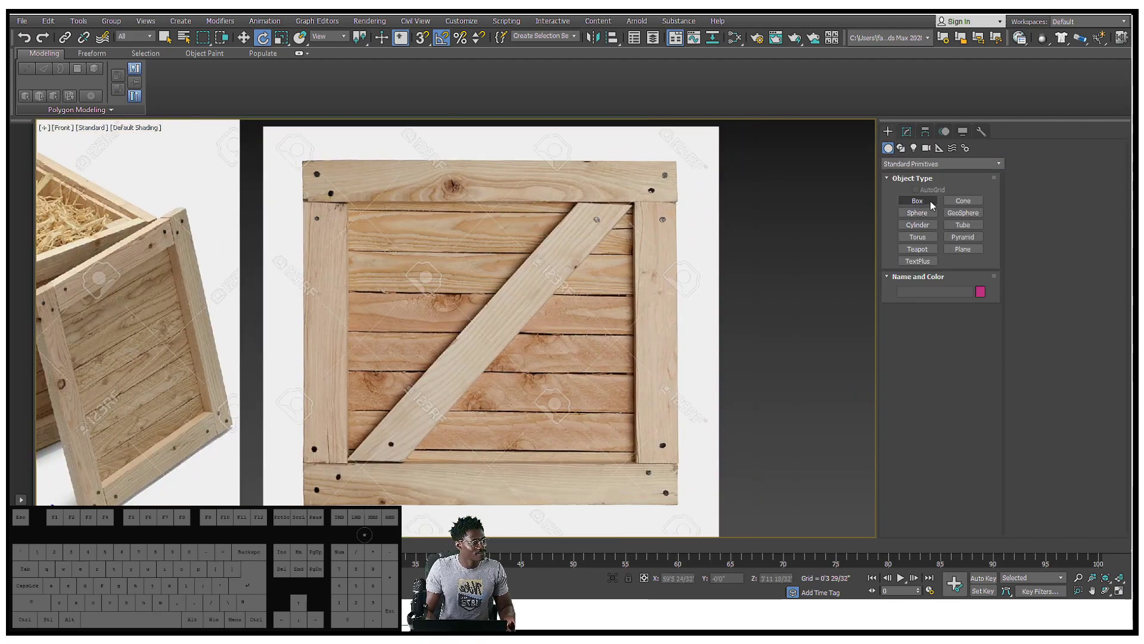
pyautogui.moveTo(520, 192); pyautogui.dragTo(520, 197, button='middle')
pyautogui.scroll(-4, 519, 196)
pyautogui.scroll(-2, 316, 249)
pyautogui.moveTo(316, 249); pyautogui.dragTo(555, 310, button='middle')
pyautogui.moveTo(463, 357); pyautogui.dragTo(659, 371, button='middle')
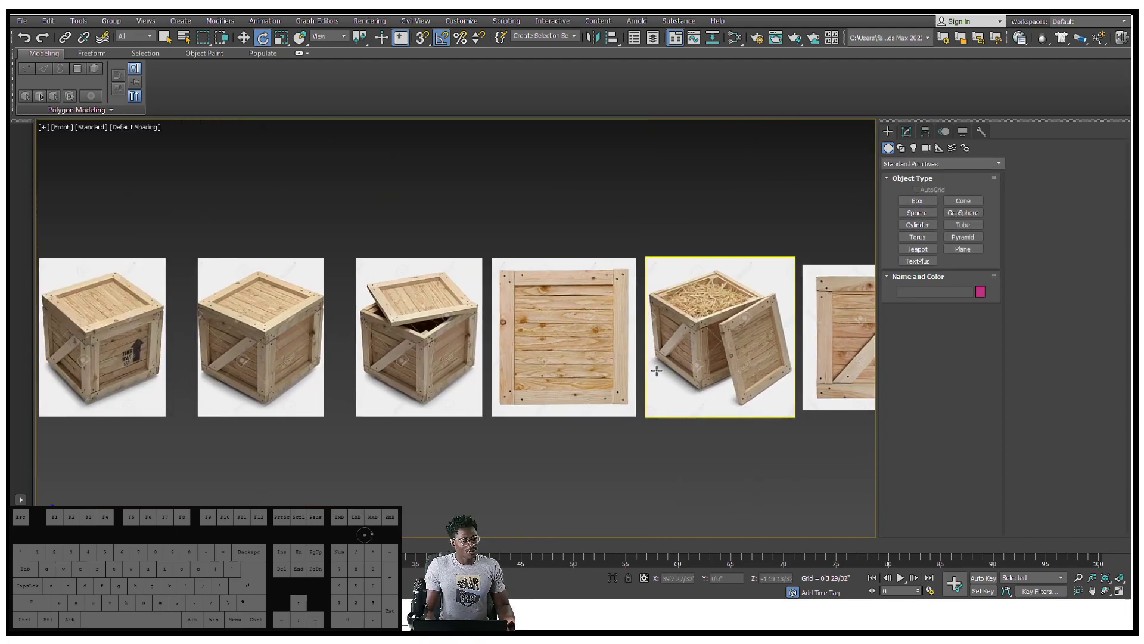
# Step: Examine the corner joint beneath the tilted lid on the fourth plane's crate and compare it with the crate side image
pyautogui.scroll(10, 420, 324)
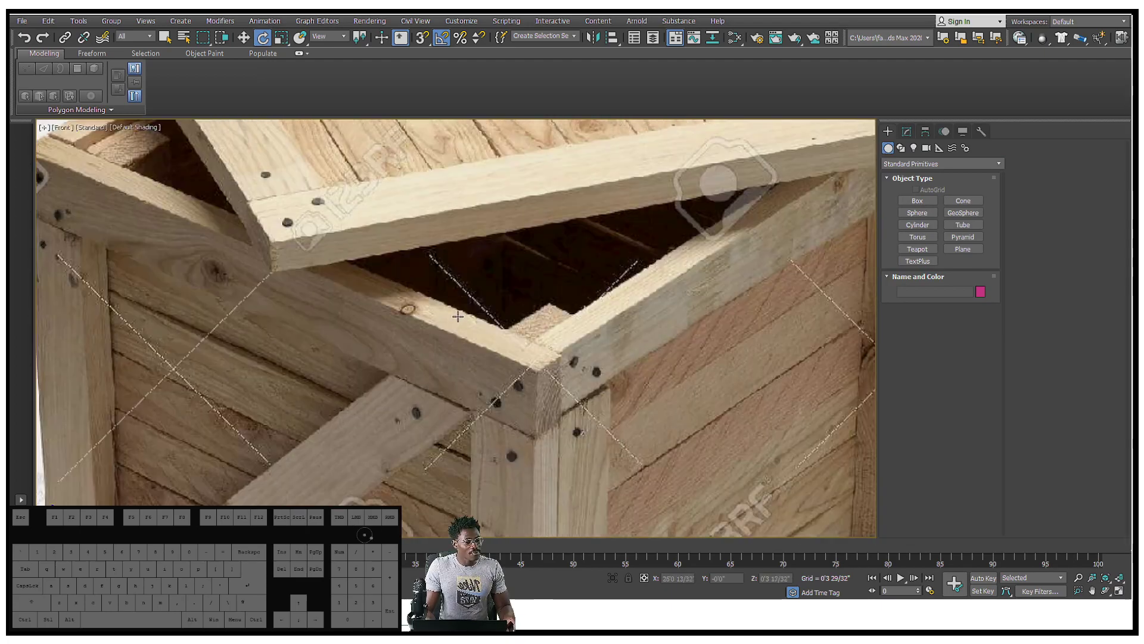
pyautogui.scroll(-4, 455, 263)
pyautogui.scroll(5, 429, 277)
pyautogui.moveTo(429, 277); pyautogui.dragTo(365, 346, button='middle')
pyautogui.scroll(-3, 386, 178)
pyautogui.moveTo(451, 326); pyautogui.dragTo(212, 402, button='middle')
pyautogui.scroll(-4, 212, 403)
pyautogui.moveTo(642, 370); pyautogui.dragTo(256, 284, button='middle')
pyautogui.moveTo(705, 218); pyautogui.dragTo(575, 220, button='middle')
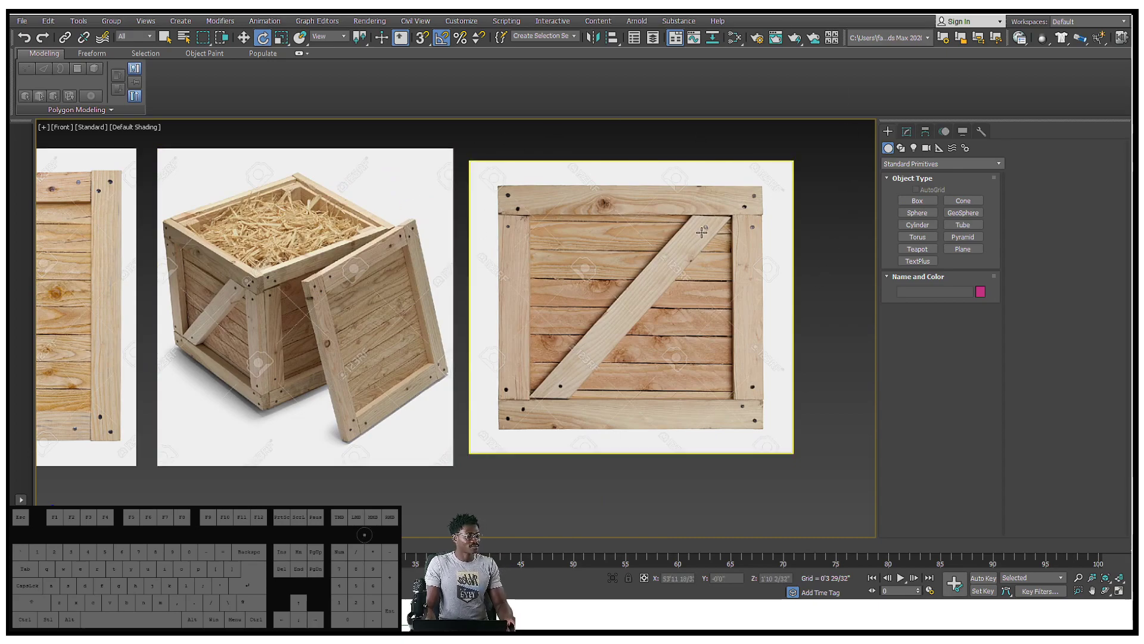
# Step: Review the whole row of crate reference planes in the Front and Perspective views, ending in the Front view
pyautogui.scroll(-6, 703, 239)
pyautogui.scroll(2, 554, 378)
pyautogui.moveTo(584, 329); pyautogui.dragTo(715, 310, button='middle')
pyautogui.scroll(-4, 536, 382)
pyautogui.scroll(2, 506, 369)
pyautogui.moveTo(461, 326); pyautogui.dragTo(622, 322, button='middle')
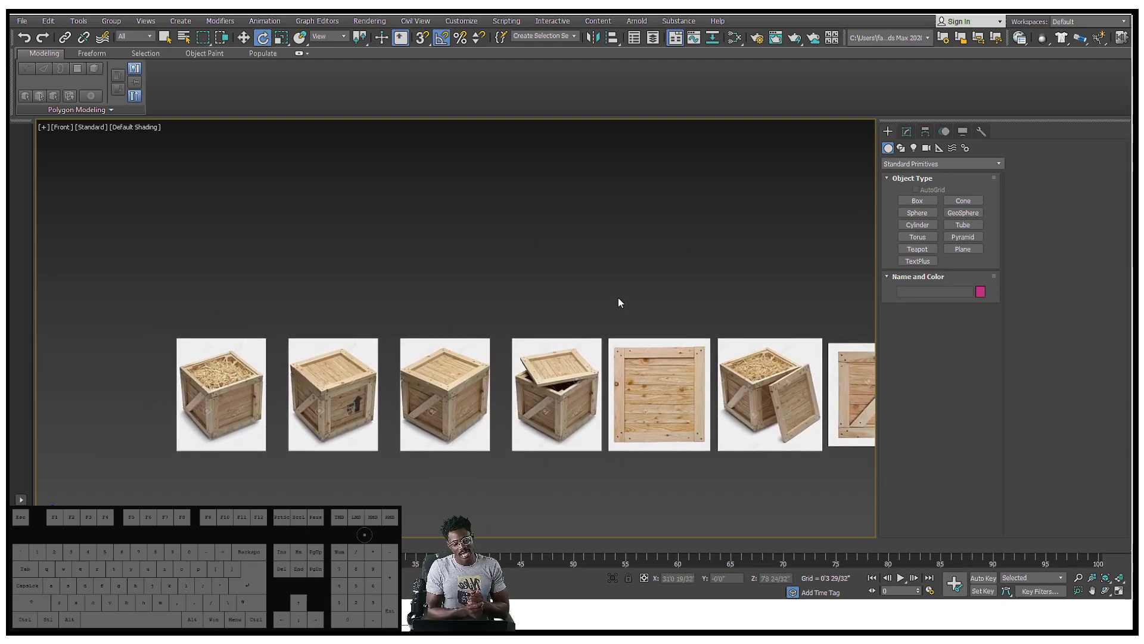
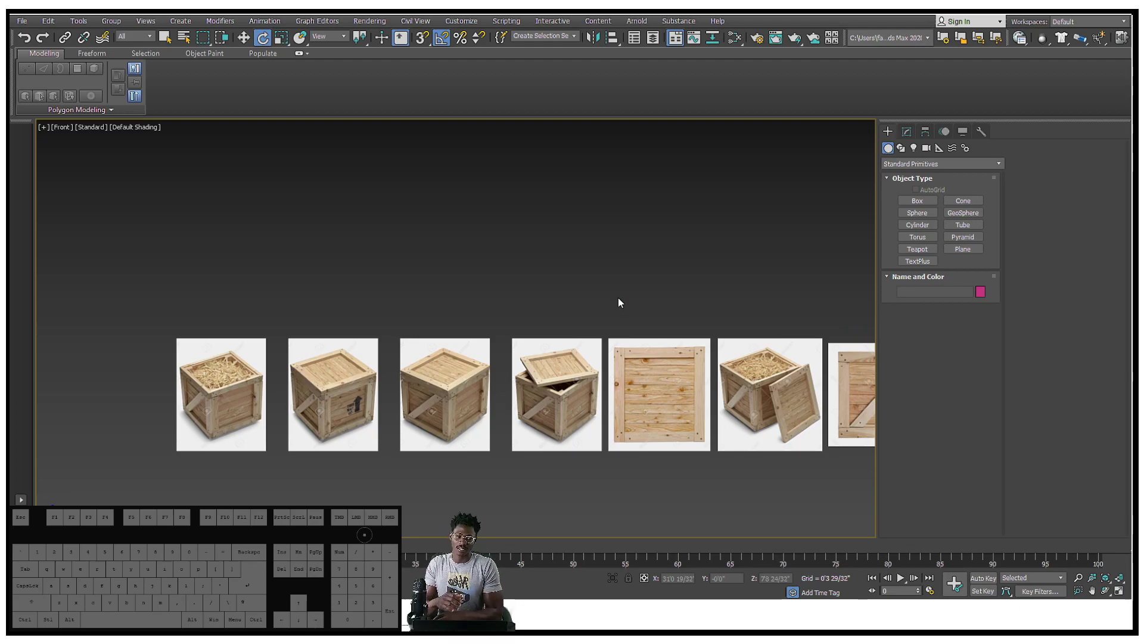
pyautogui.click(478, 402)
pyautogui.keyDown('alt'); pyautogui.moveTo(477, 402); pyautogui.dragTo(637, 319, button='middle'); pyautogui.keyUp('alt')
pyautogui.press('p')
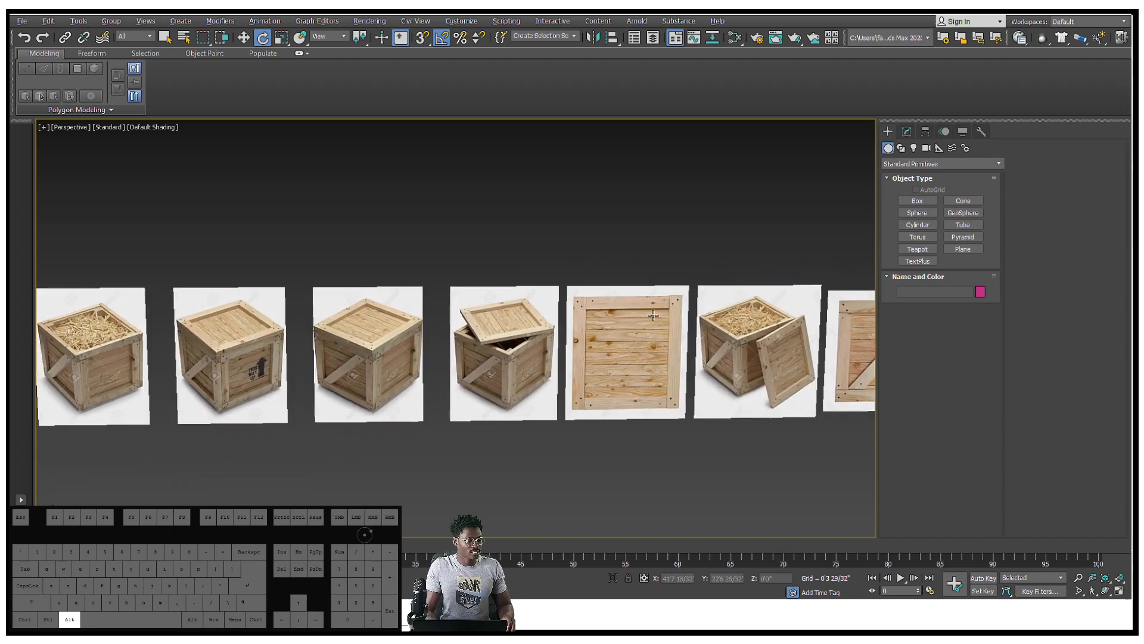
pyautogui.scroll(6, 653, 315)
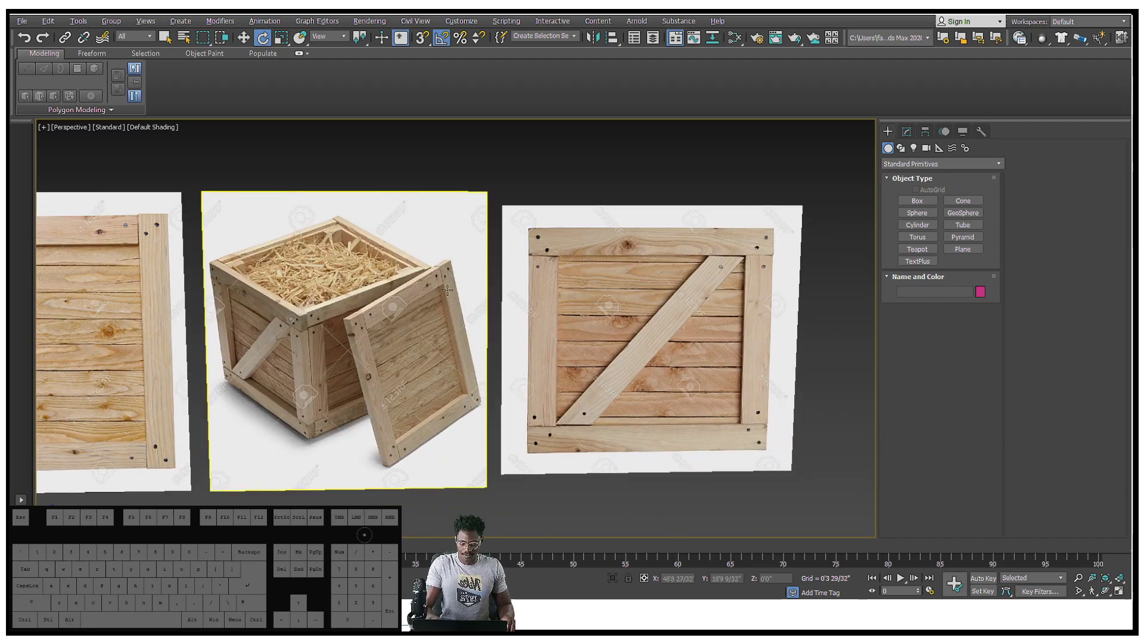
pyautogui.press('f')
pyautogui.scroll(-5, 525, 317)
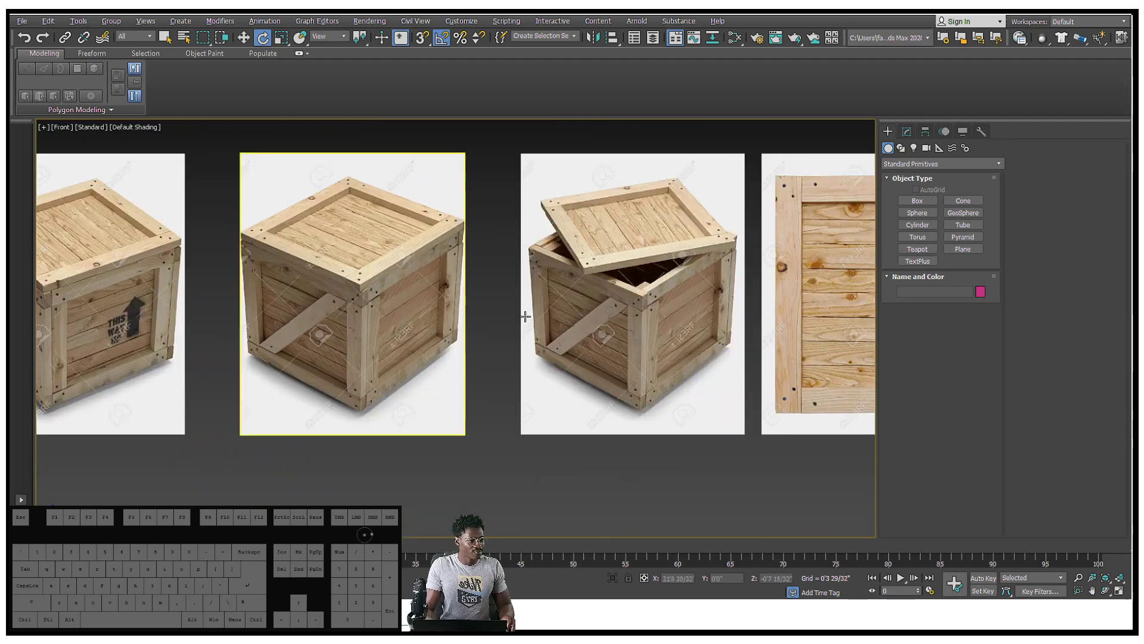
pyautogui.moveTo(662, 314); pyautogui.dragTo(256, 300, button='middle')
pyautogui.moveTo(745, 321)
pyautogui.mouseDown(button='middle')
pyautogui.moveTo(315, 320)
pyautogui.moveTo(143, 336)
pyautogui.mouseUp(button='middle')
pyautogui.moveTo(367, 237); pyautogui.dragTo(594, 252, button='middle')
# Step: Select all seven reference planes and freeze them through their object properties with Show Frozen in Gray turned off
pyautogui.scroll(-4, 529, 249)
pyautogui.scroll(-4, 594, 252)
pyautogui.moveTo(742, 407); pyautogui.dragTo(146, 215)
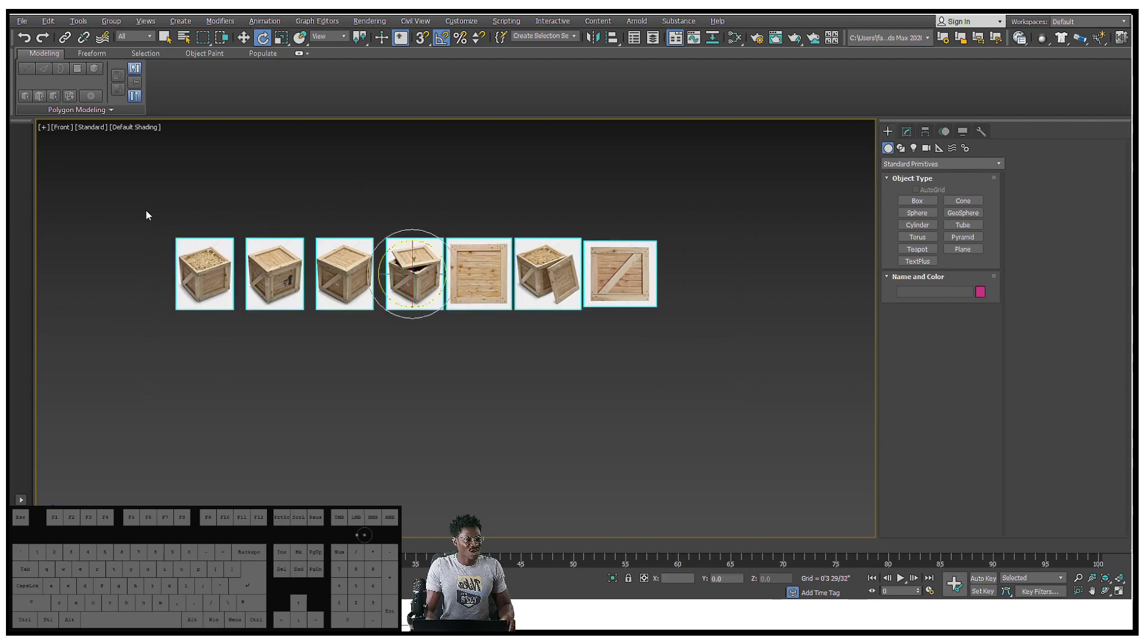
pyautogui.rightClick(456, 253)
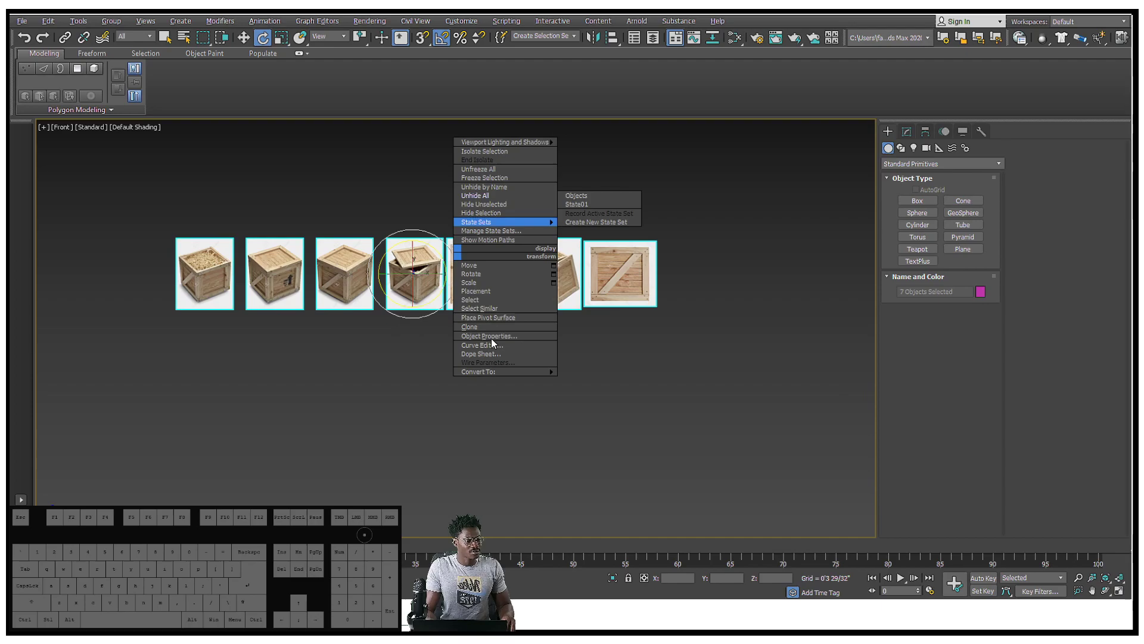
pyautogui.click(506, 337)
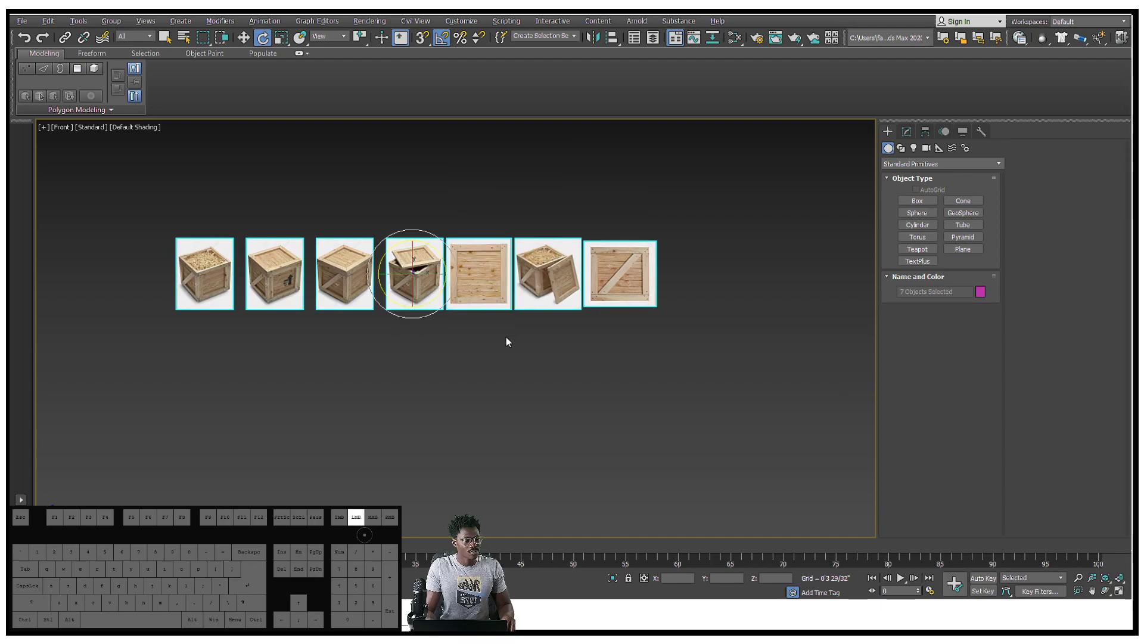
pyautogui.rightClick(492, 276)
pyautogui.click(513, 357)
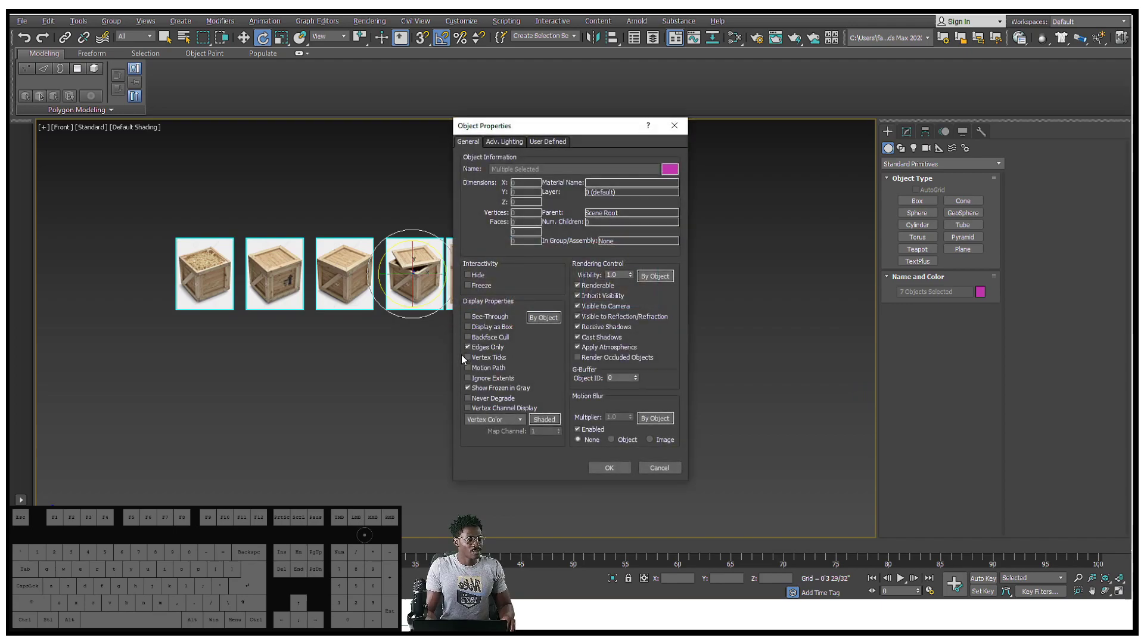
pyautogui.click(469, 388)
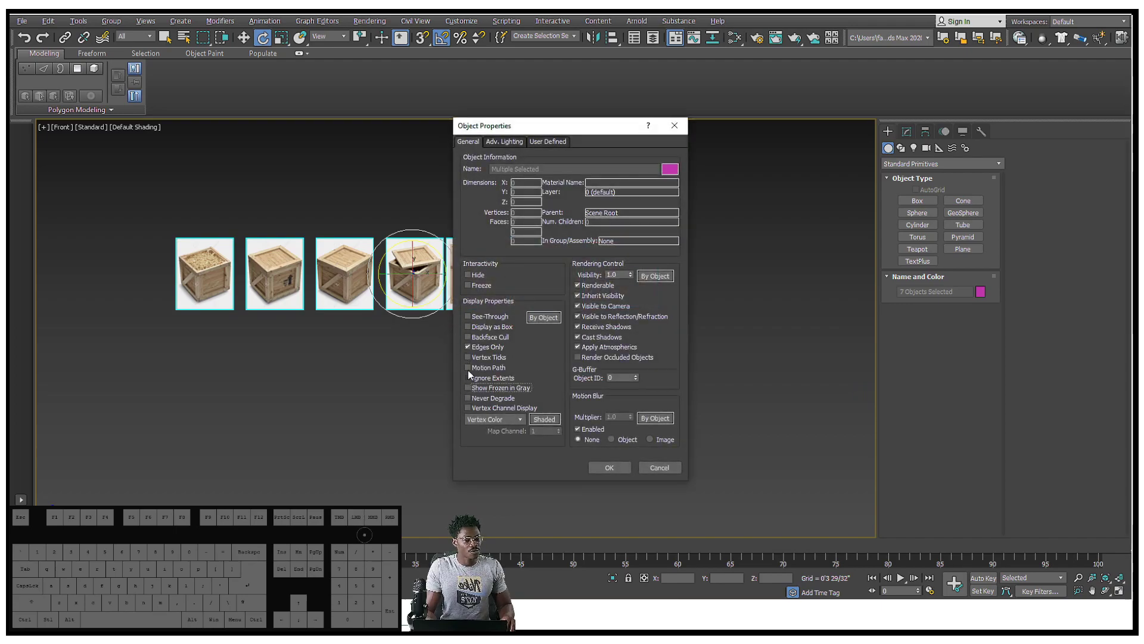
pyautogui.click(467, 286)
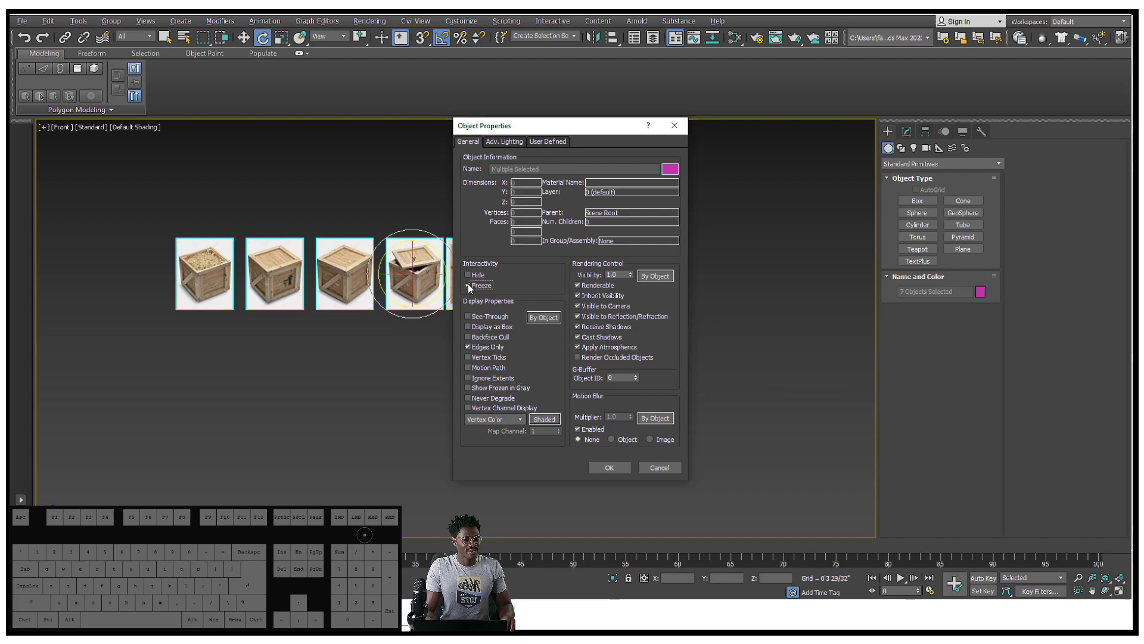
pyautogui.click(602, 469)
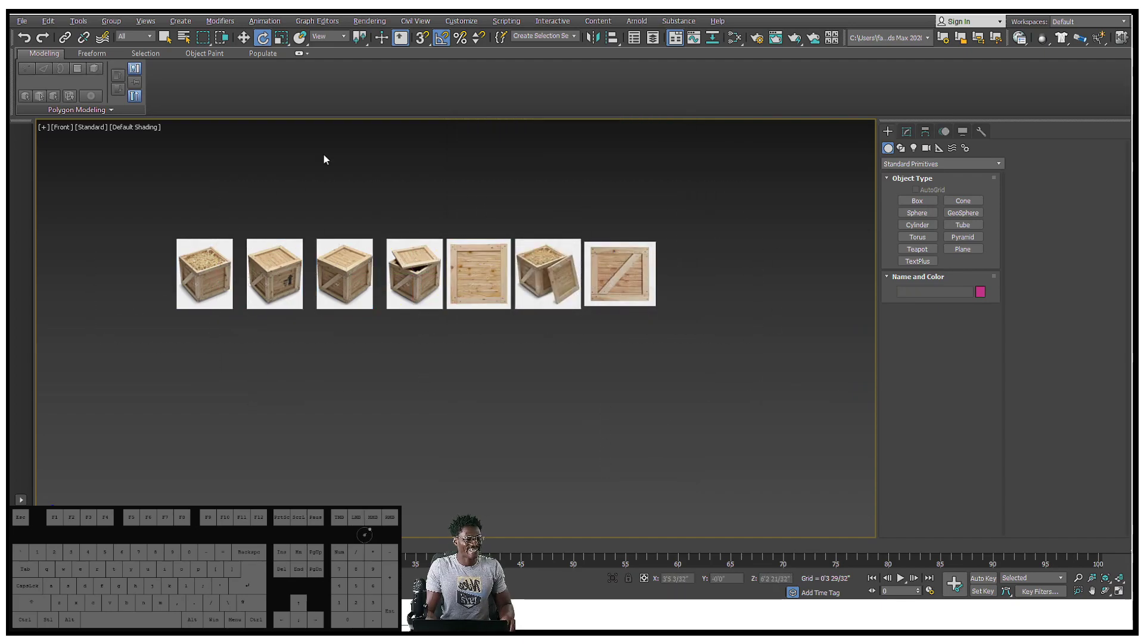
# Step: Try to region-select the frozen planes and look over the crate references at the end of the row
pyautogui.moveTo(481, 164); pyautogui.dragTo(217, 420)
pyautogui.moveTo(316, 391); pyautogui.dragTo(269, 441)
pyautogui.click(219, 488)
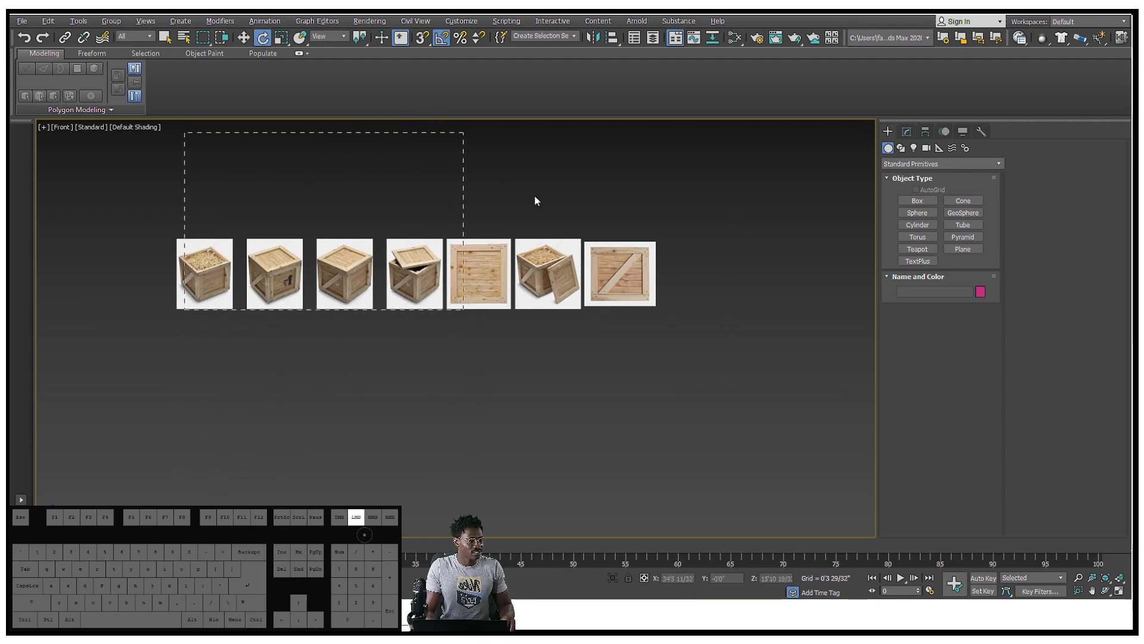
pyautogui.scroll(5, 521, 225)
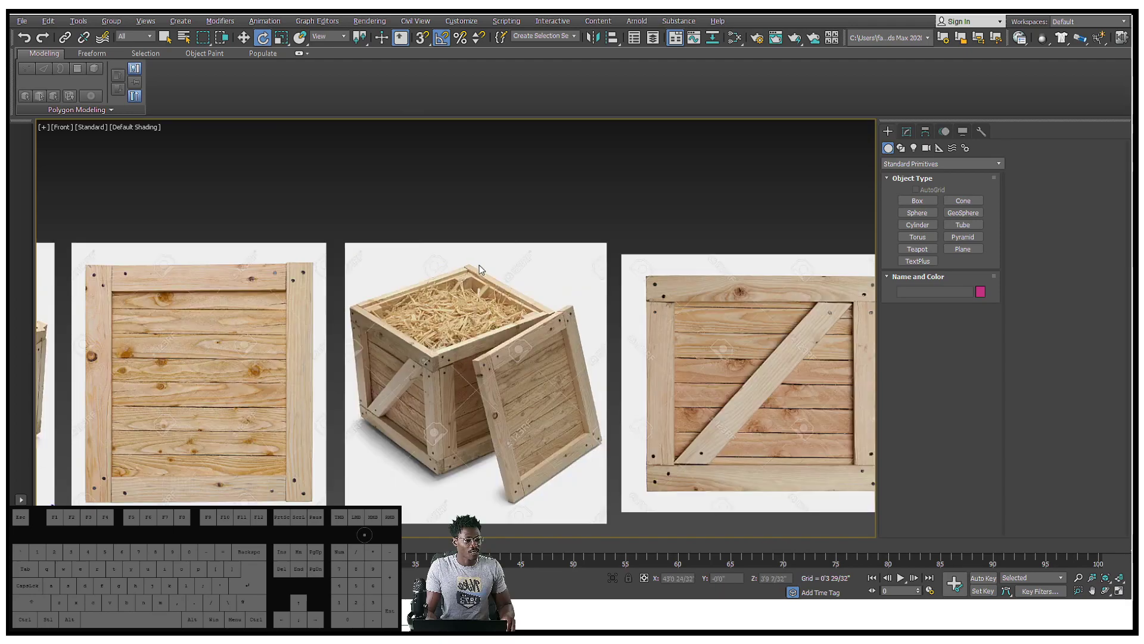
pyautogui.moveTo(139, 207); pyautogui.dragTo(371, 239, button='middle')
pyautogui.moveTo(120, 168); pyautogui.dragTo(302, 245, button='middle')
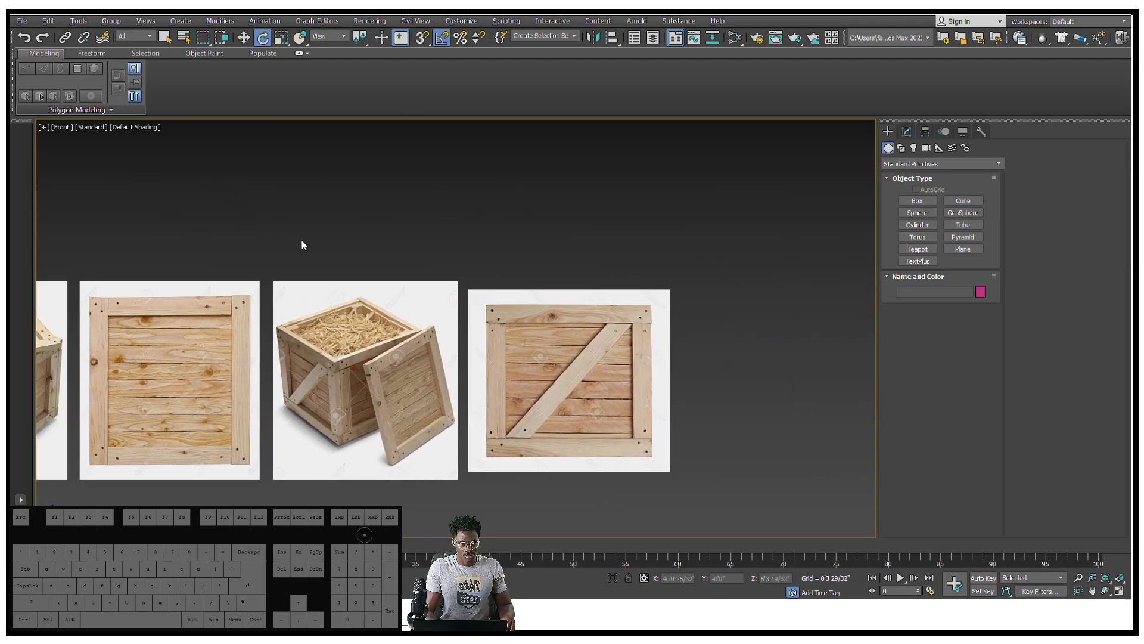
pyautogui.moveTo(475, 290); pyautogui.dragTo(472, 263, button='middle')
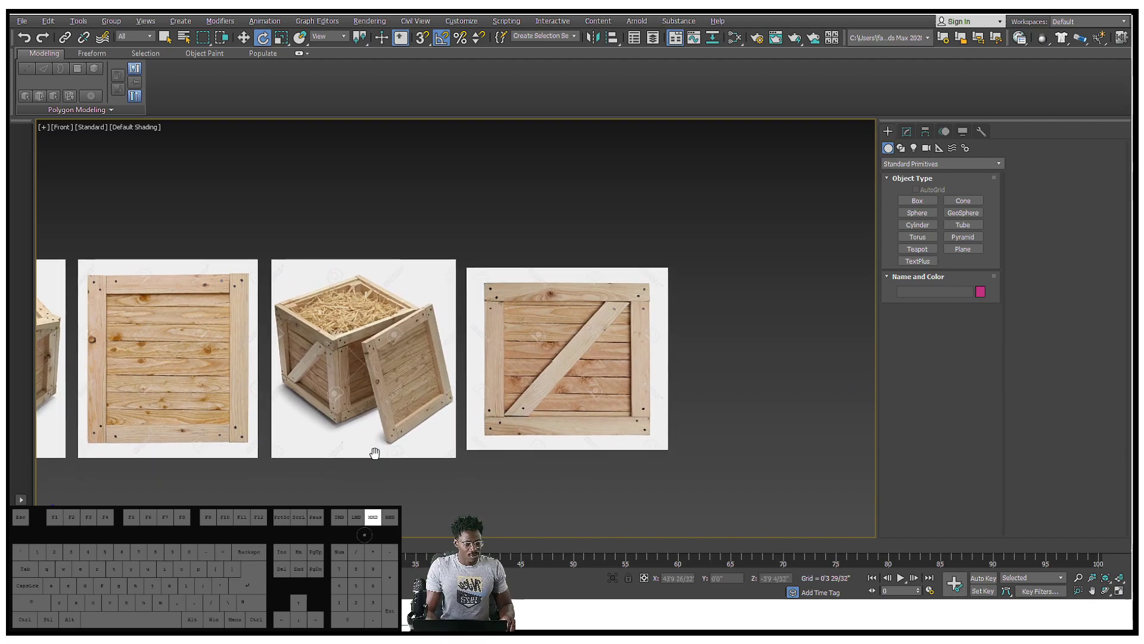
pyautogui.moveTo(378, 449); pyautogui.dragTo(365, 476, button='middle')
# Step: Leave the maximized Front view and switch the viewport layout to two equal side-by-side viewports
pyautogui.hotkey('alt', 'w')
pyautogui.moveTo(535, 378); pyautogui.dragTo(507, 393, button='middle')
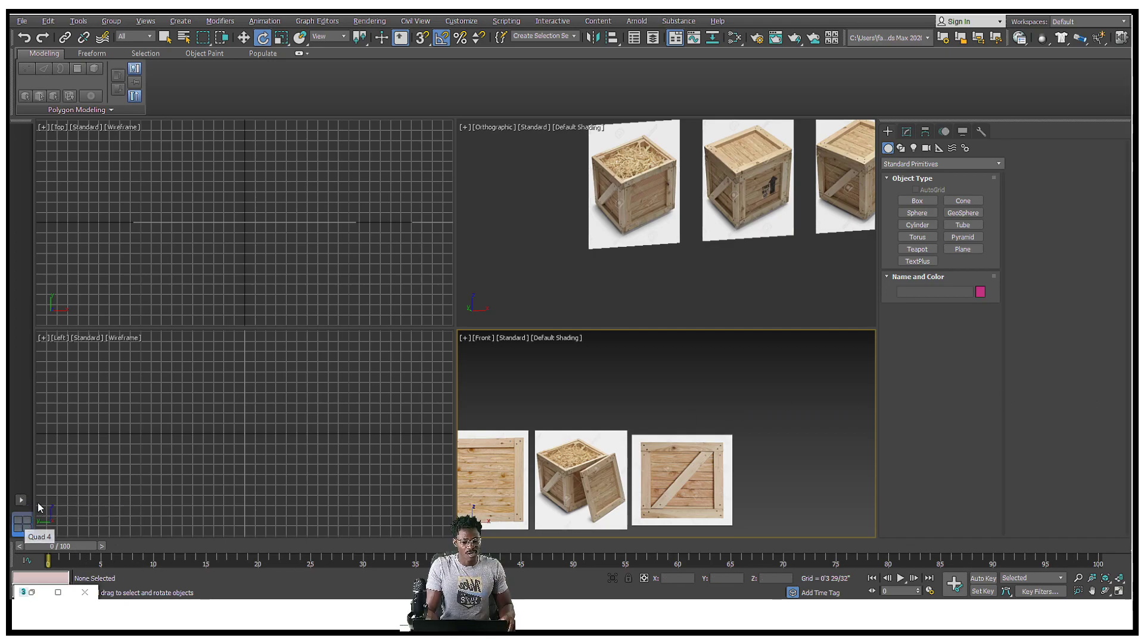
pyautogui.click(21, 502)
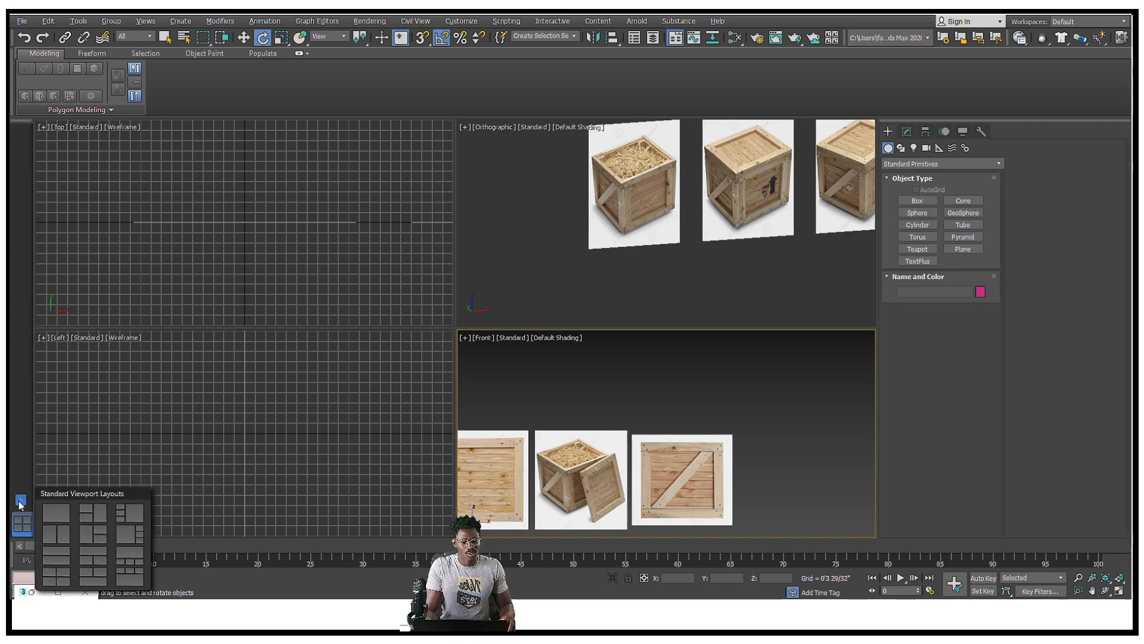
pyautogui.click(57, 534)
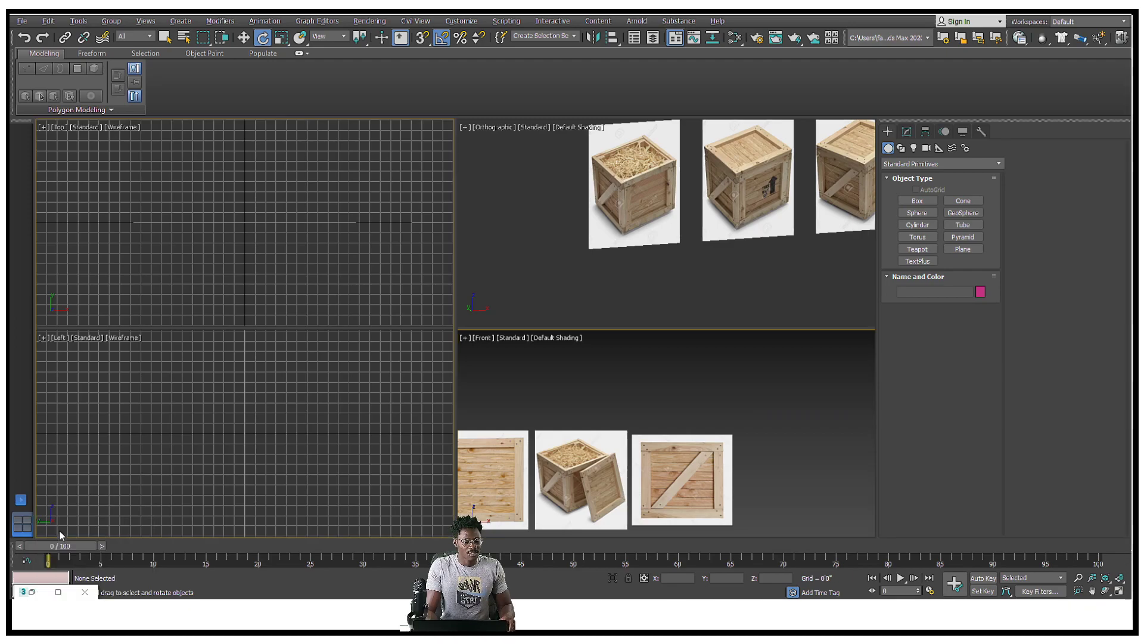
pyautogui.click(28, 520)
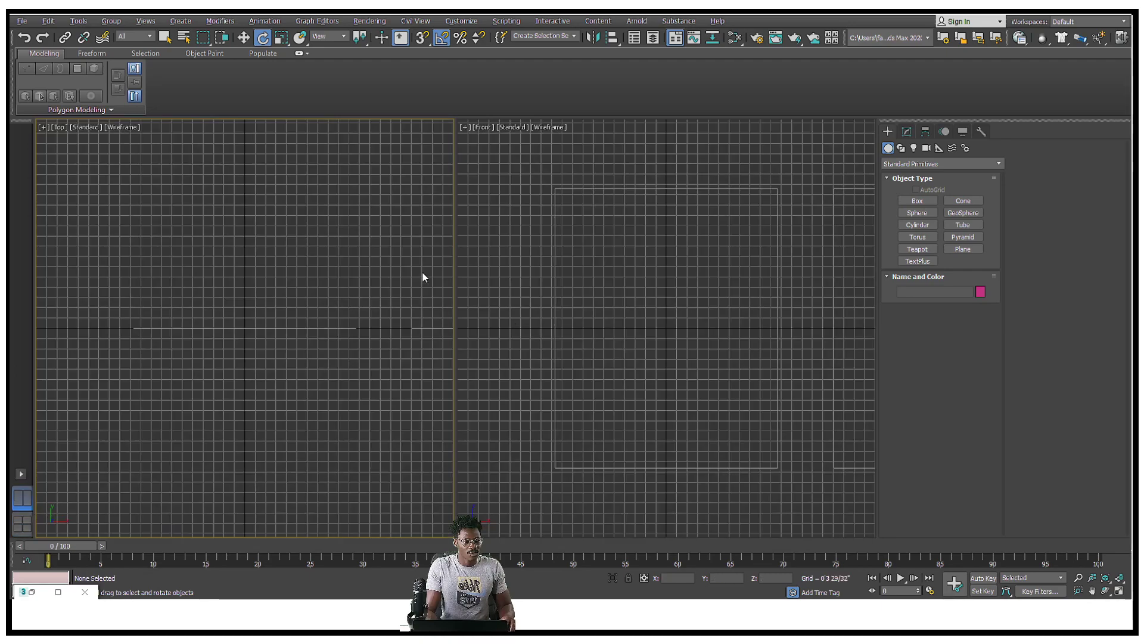
# Step: Change the Top viewport to a Front view with default shading and no grid, framing the row of references
pyautogui.rightClick(201, 208)
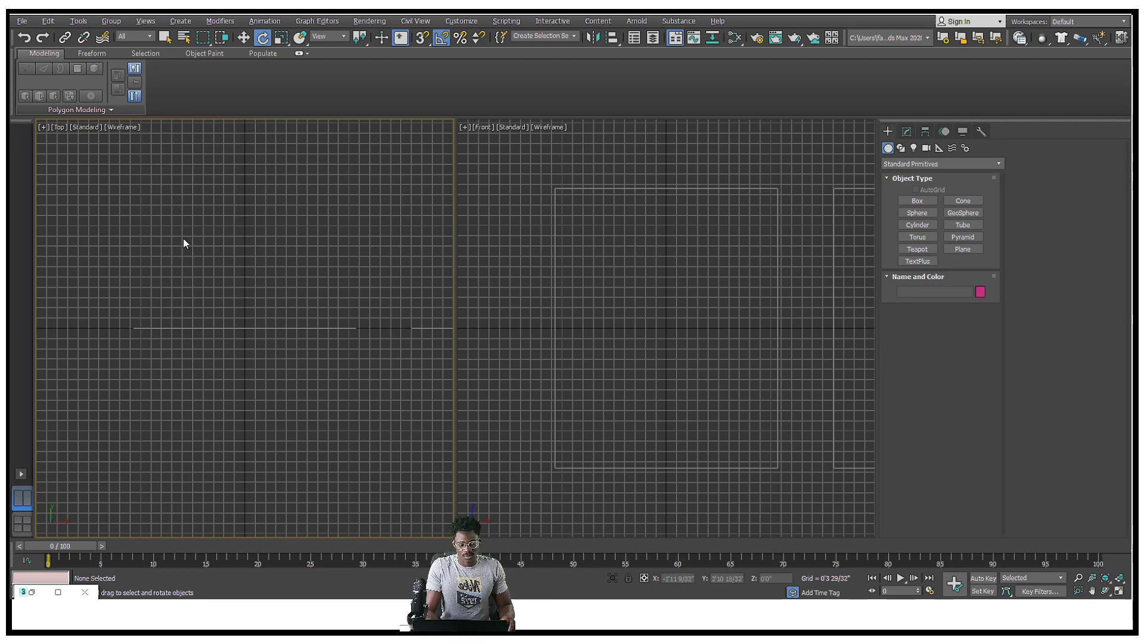
pyautogui.press('f')
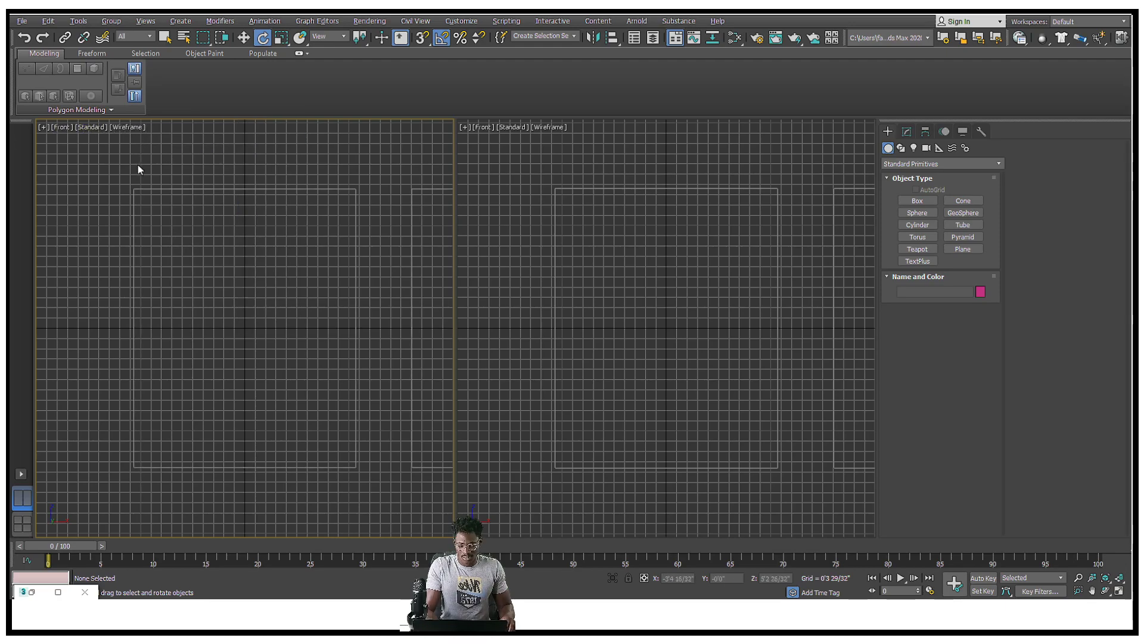
pyautogui.press('F3')
pyautogui.press('g')
pyautogui.moveTo(318, 245); pyautogui.dragTo(101, 248, button='middle')
pyautogui.moveTo(226, 251); pyautogui.dragTo(106, 257, button='middle')
pyautogui.scroll(-6, 179, 286)
pyautogui.scroll(-2, 187, 298)
pyautogui.scroll(3, 238, 263)
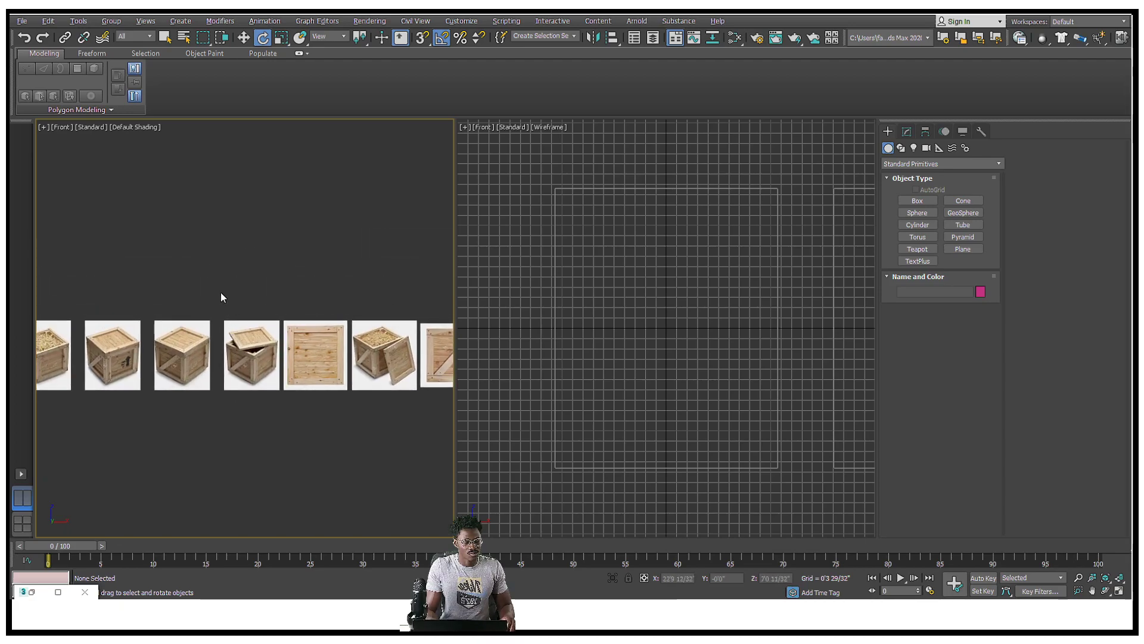
pyautogui.scroll(-2, 224, 285)
# Step: Unfreeze all the reference planes and select the whole row to make it editable again
pyautogui.rightClick(226, 272)
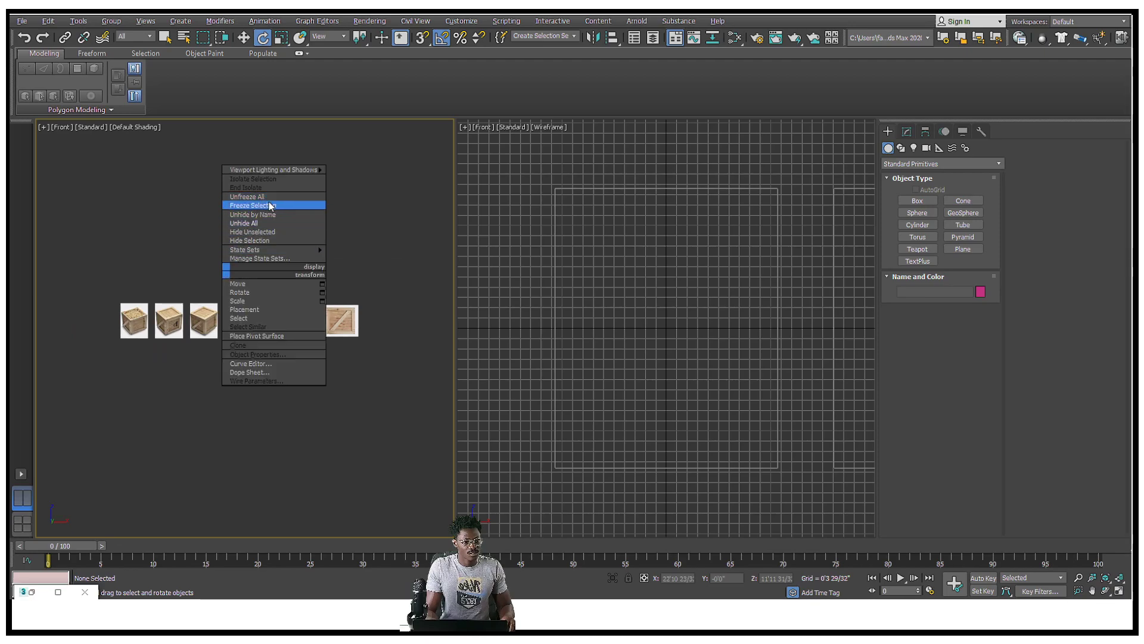
pyautogui.click(269, 206)
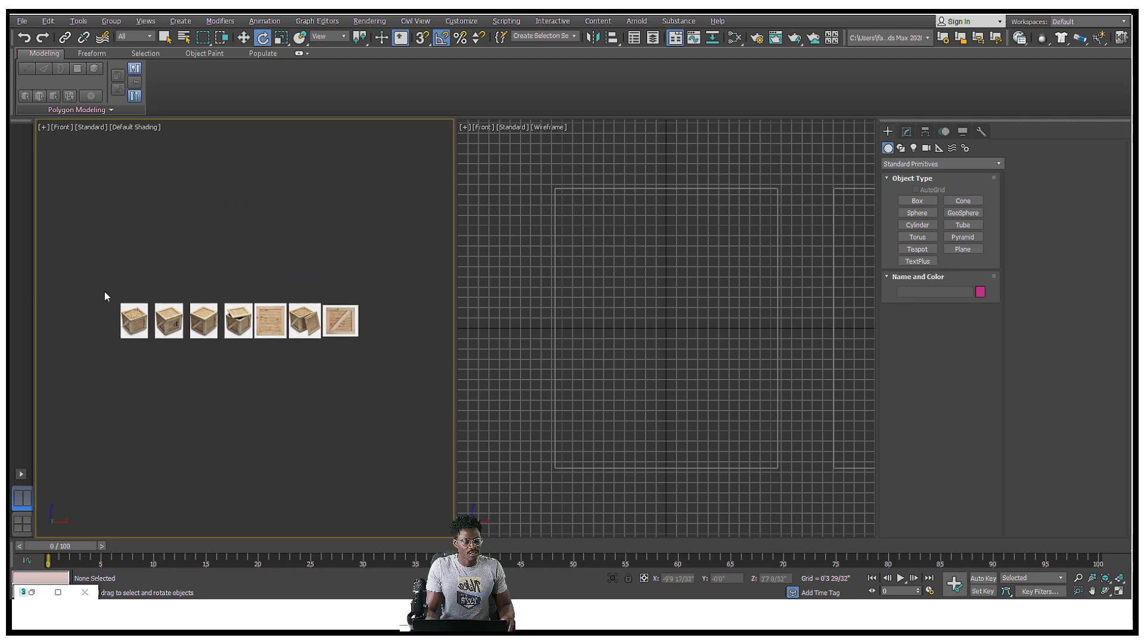
pyautogui.moveTo(200, 349); pyautogui.dragTo(213, 360)
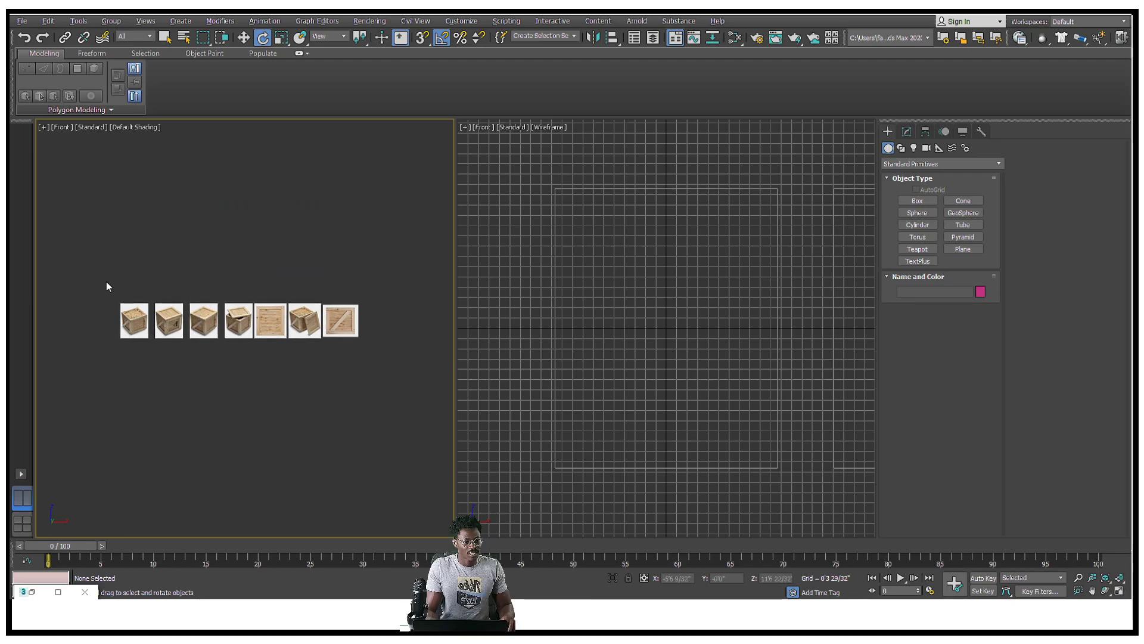
pyautogui.rightClick(273, 308)
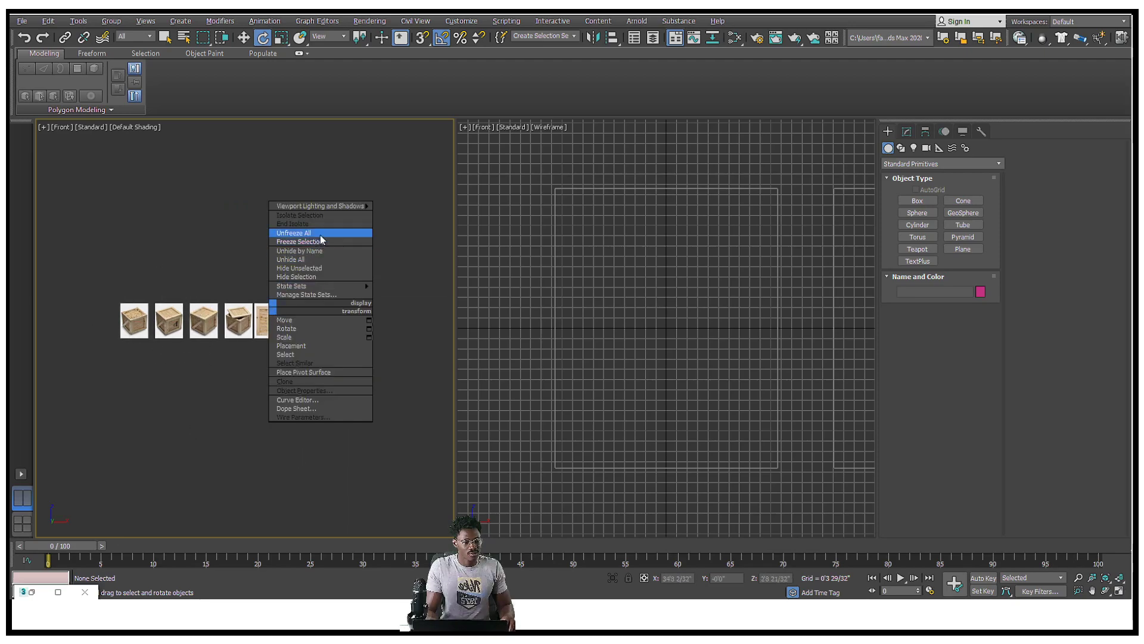
pyautogui.click(298, 232)
pyautogui.moveTo(299, 368); pyautogui.dragTo(388, 334)
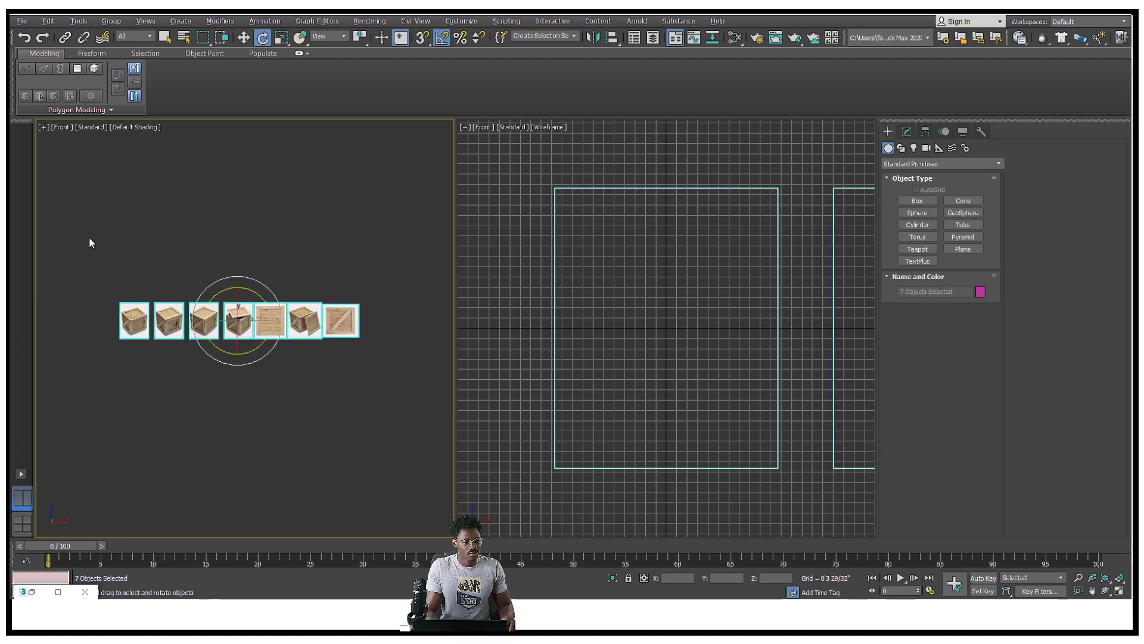
# Step: Move the first three crate reference planes into a second row above the other four planes
pyautogui.moveTo(322, 396); pyautogui.dragTo(222, 371)
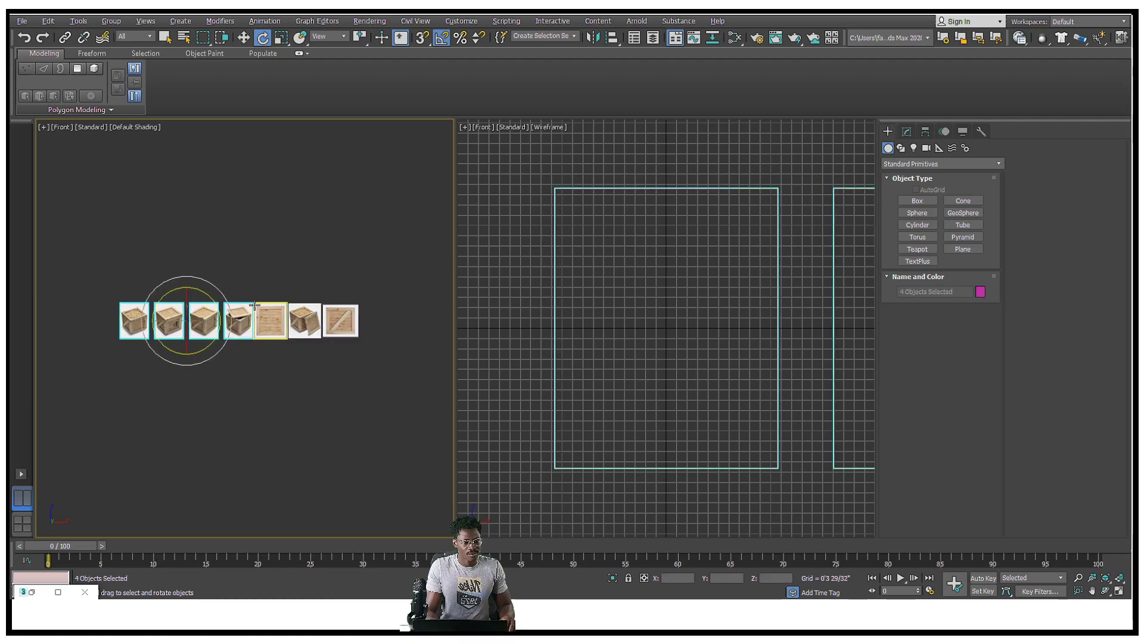
pyautogui.scroll(3, 192, 348)
pyautogui.press('w')
pyautogui.moveTo(191, 344); pyautogui.dragTo(272, 345, button='middle')
pyautogui.scroll(-3, 273, 345)
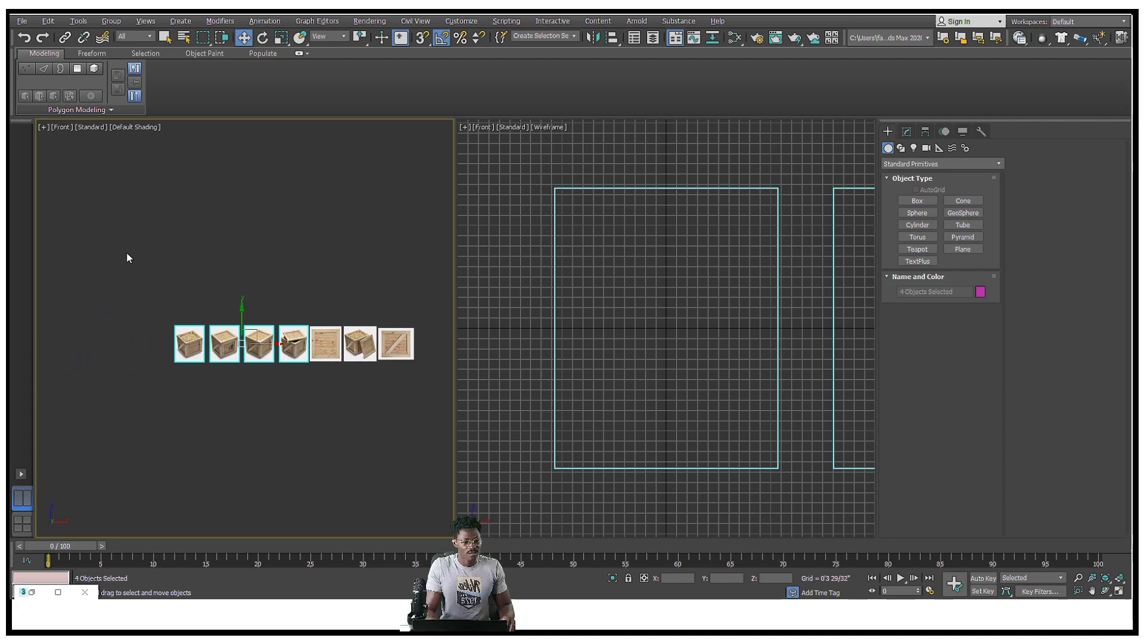
pyautogui.moveTo(272, 388); pyautogui.dragTo(271, 388)
pyautogui.moveTo(232, 331); pyautogui.dragTo(320, 260)
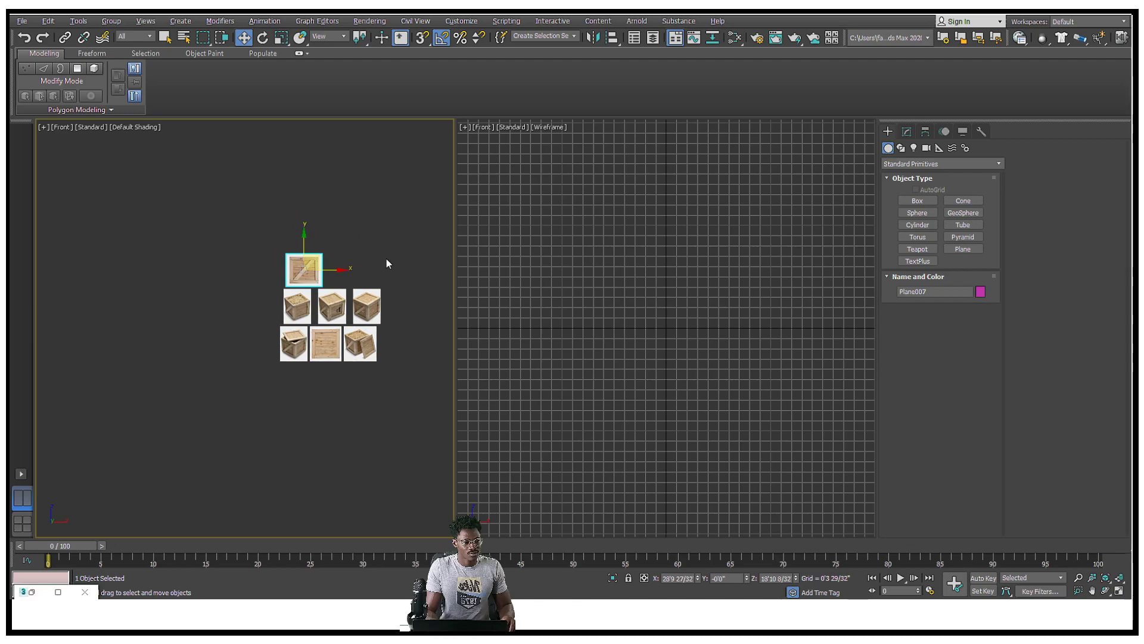
# Step: Undo the last moves of the third and seventh reference planes
pyautogui.moveTo(367, 309); pyautogui.dragTo(347, 244)
pyautogui.hotkey('ctrl', 'z')
pyautogui.hotkey('ctrl', 'z')
pyautogui.hotkey('ctrl', 'z')
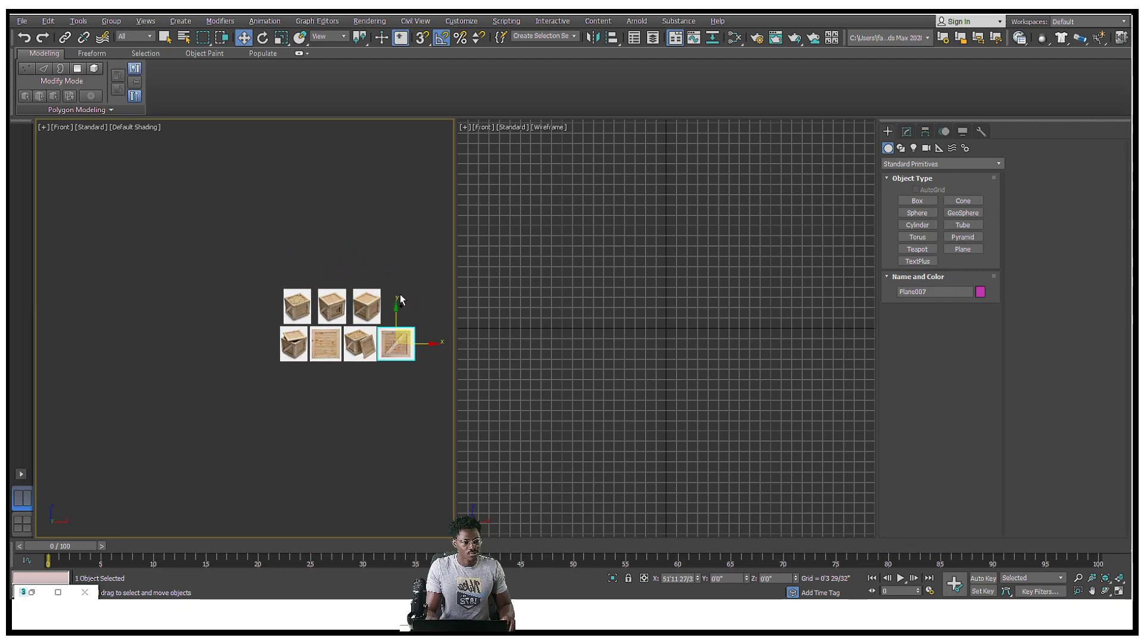
# Step: Move the tilted-lid crate plane above the straw-filled crate and place the plain closed crate plane beside it as a new top row
pyautogui.moveTo(377, 390); pyautogui.dragTo(249, 390, button='middle')
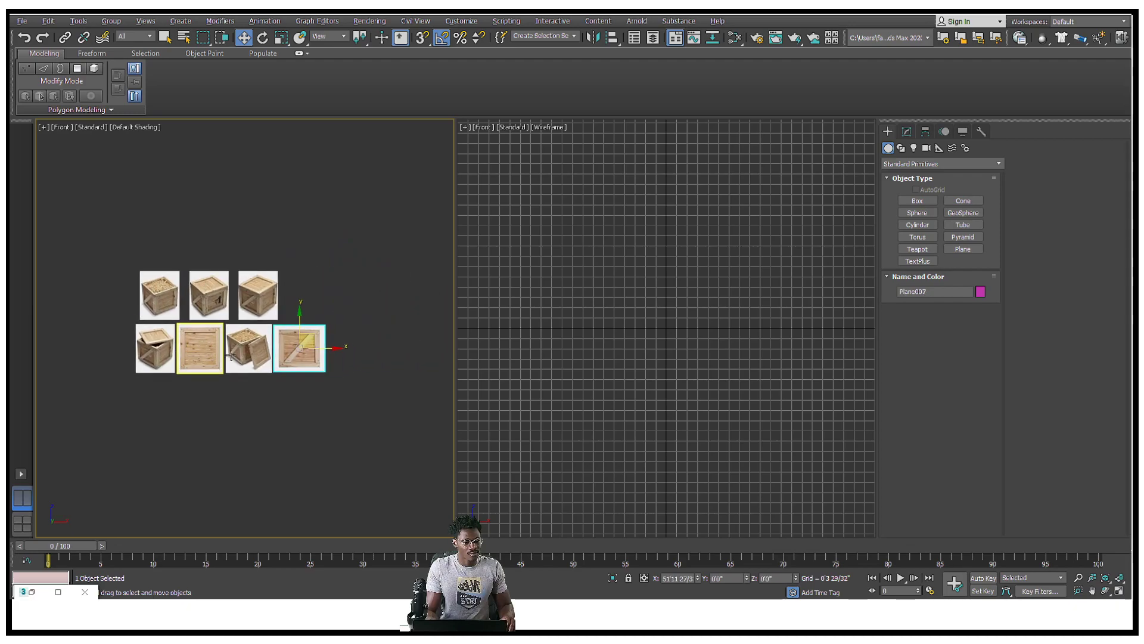
pyautogui.scroll(5, 230, 355)
pyautogui.scroll(-4, 230, 354)
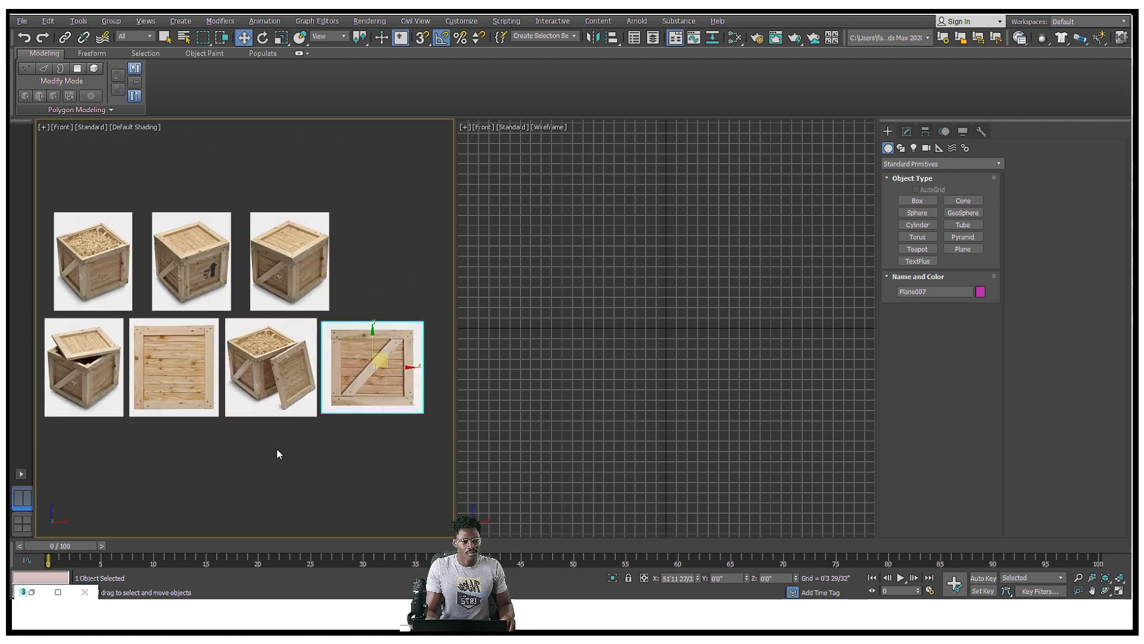
pyautogui.scroll(2, 261, 388)
pyautogui.moveTo(261, 388); pyautogui.dragTo(264, 392, button='middle')
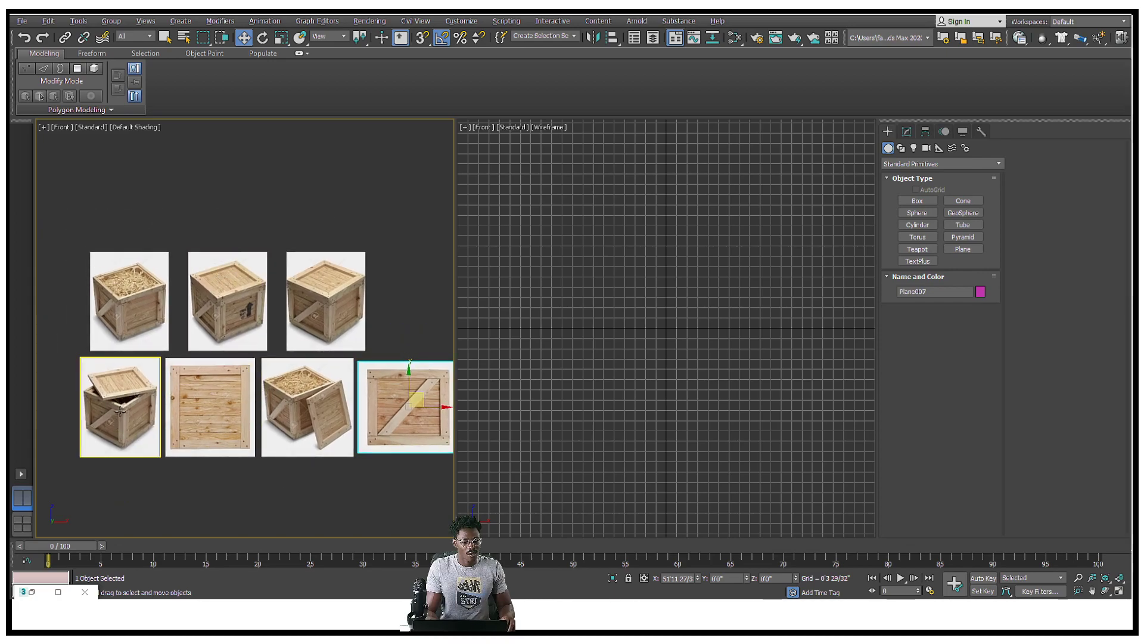
pyautogui.moveTo(116, 413); pyautogui.dragTo(126, 204)
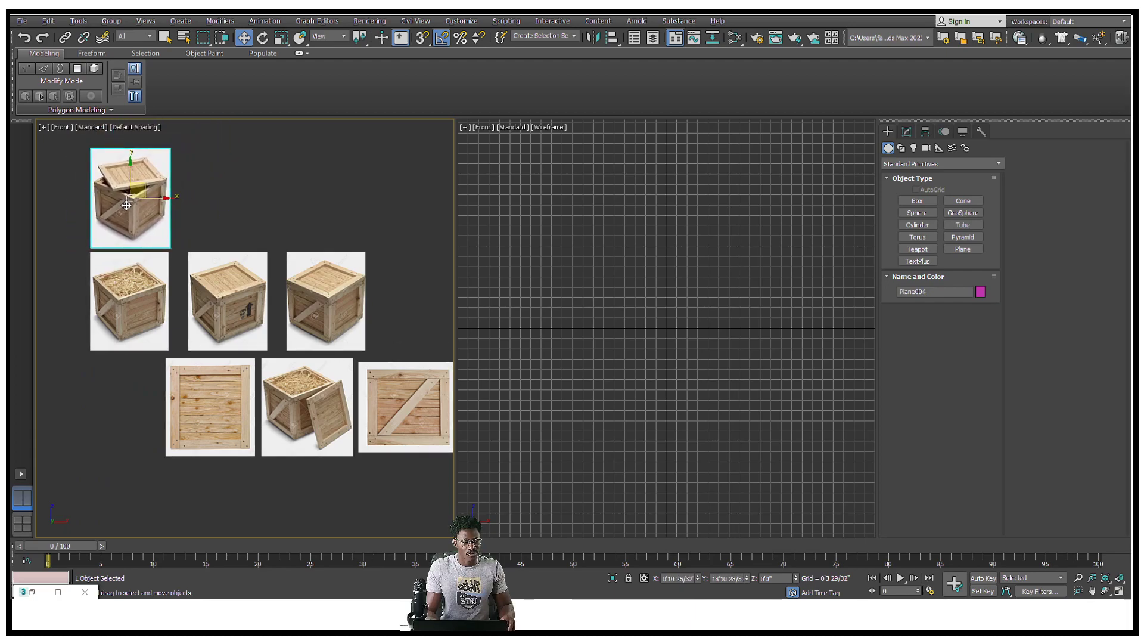
pyautogui.moveTo(318, 274); pyautogui.dragTo(227, 191)
# Step: Place the diagonal-brace side plane at the start of the bottom row and the leaning-lid crate plane at its end
pyautogui.moveTo(300, 397); pyautogui.dragTo(304, 438, button='middle')
pyautogui.moveTo(305, 438); pyautogui.dragTo(177, 135)
pyautogui.moveTo(375, 475); pyautogui.dragTo(72, 480)
pyautogui.moveTo(157, 326); pyautogui.dragTo(161, 385, button='middle')
pyautogui.moveTo(172, 175); pyautogui.dragTo(304, 492)
# Step: Nudge the three bottom-row planes together so they sit side by side with small gaps
pyautogui.moveTo(297, 457); pyautogui.dragTo(297, 421, button='middle')
pyautogui.scroll(5, 102, 366)
pyautogui.moveTo(102, 366); pyautogui.dragTo(120, 364)
pyautogui.moveTo(221, 377); pyautogui.dragTo(213, 375)
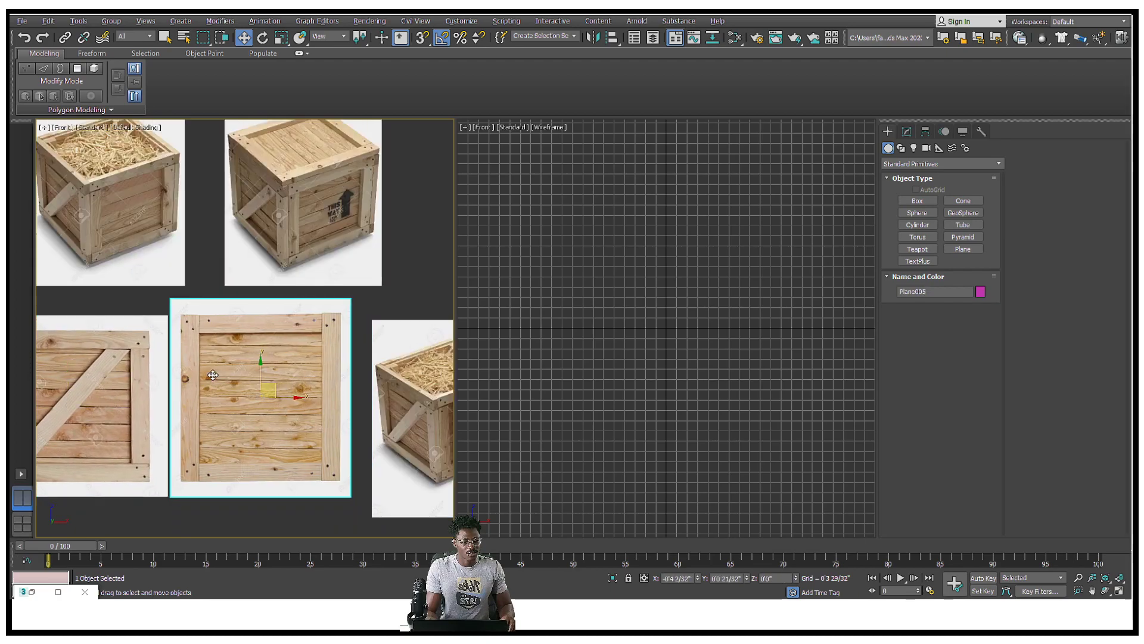
pyautogui.moveTo(406, 444); pyautogui.dragTo(388, 446)
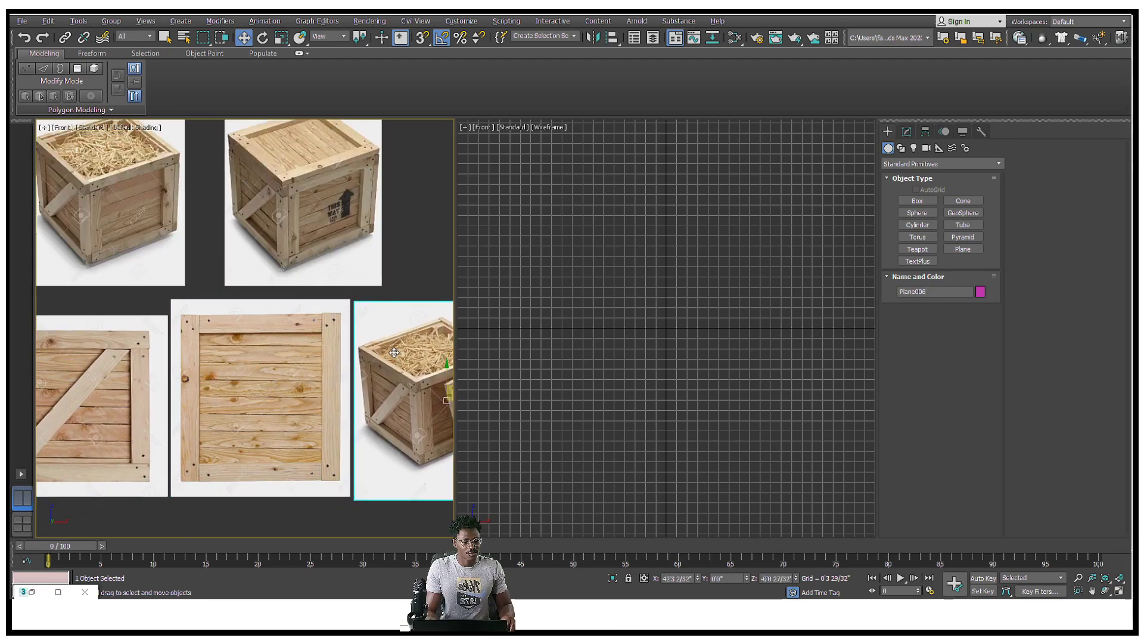
# Step: Tighten the spacing of the crate planes in the upper two rows and review the finished reference board
pyautogui.scroll(-10, 388, 448)
pyautogui.moveTo(365, 387); pyautogui.dragTo(320, 396)
pyautogui.click(315, 396)
pyautogui.click(311, 333)
pyautogui.moveTo(311, 332); pyautogui.dragTo(317, 333)
pyautogui.moveTo(317, 333); pyautogui.dragTo(144, 281, button='middle')
pyautogui.scroll(6, 144, 281)
pyautogui.scroll(-2, 177, 187)
pyautogui.moveTo(177, 187); pyautogui.dragTo(195, 102, button='middle')
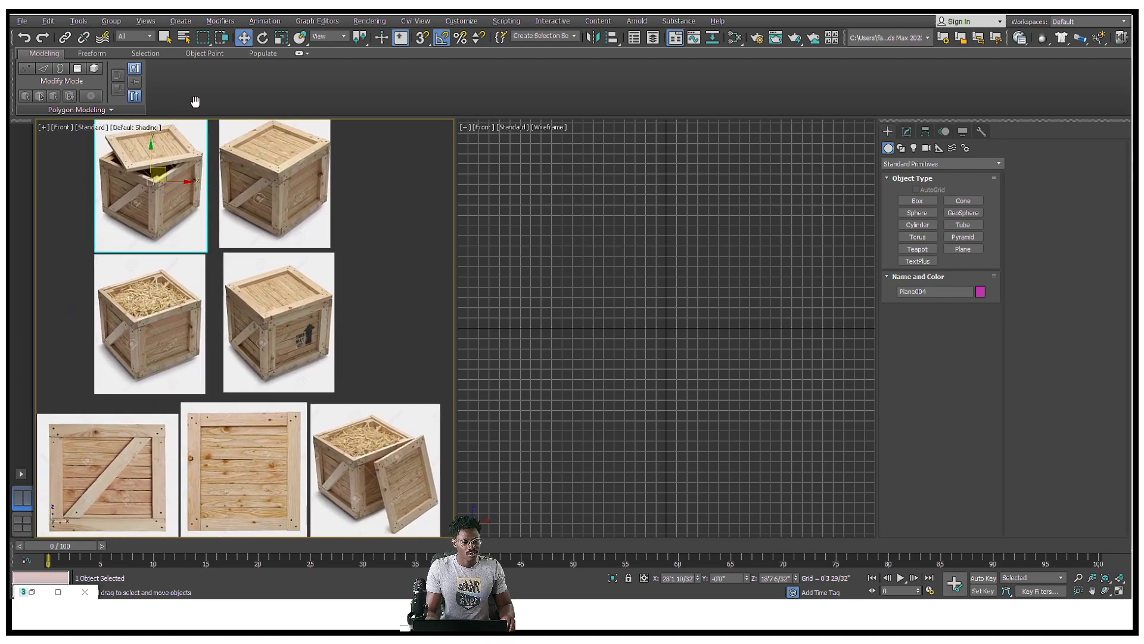
pyautogui.scroll(2, 217, 179)
pyautogui.scroll(-4, 251, 250)
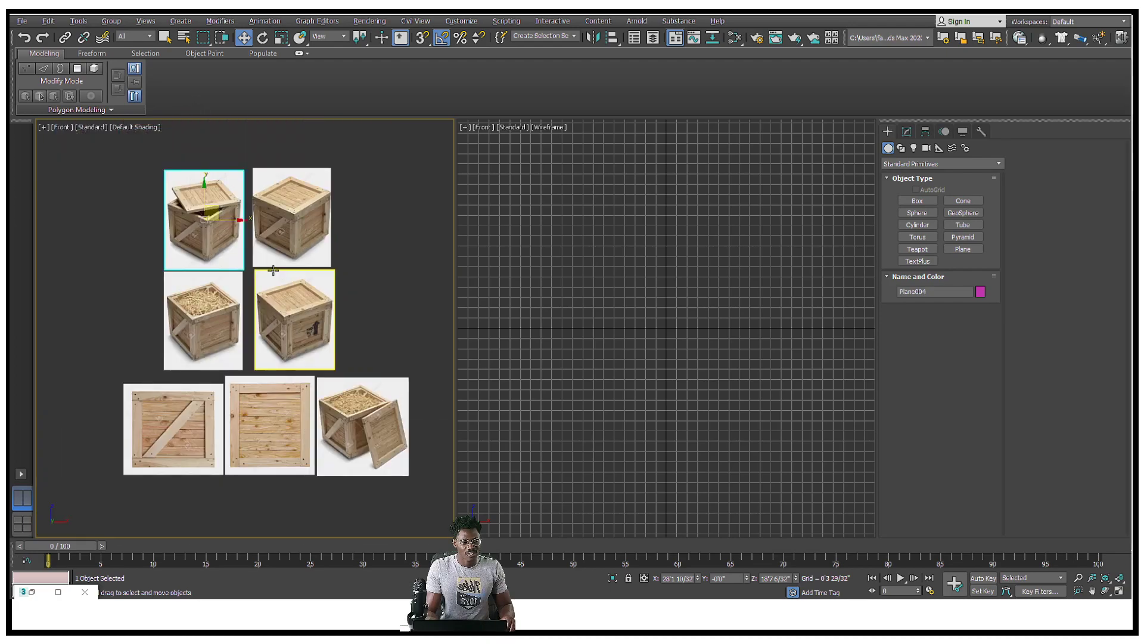
# Step: Switch the modelling viewport to a perspective view and freeze all seven crate reference planes
pyautogui.scroll(2, 273, 270)
pyautogui.middleClick(625, 259)
pyautogui.keyDown('alt'); pyautogui.moveTo(621, 259); pyautogui.dragTo(525, 353, button='middle'); pyautogui.keyUp('alt')
pyautogui.press('p')
pyautogui.moveTo(640, 322); pyautogui.dragTo(752, 334, button='middle')
pyautogui.scroll(7, 690, 359)
pyautogui.scroll(-2, 672, 328)
pyautogui.scroll(-2, 672, 332)
pyautogui.moveTo(776, 442); pyautogui.dragTo(776, 443)
pyautogui.rightClick(672, 337)
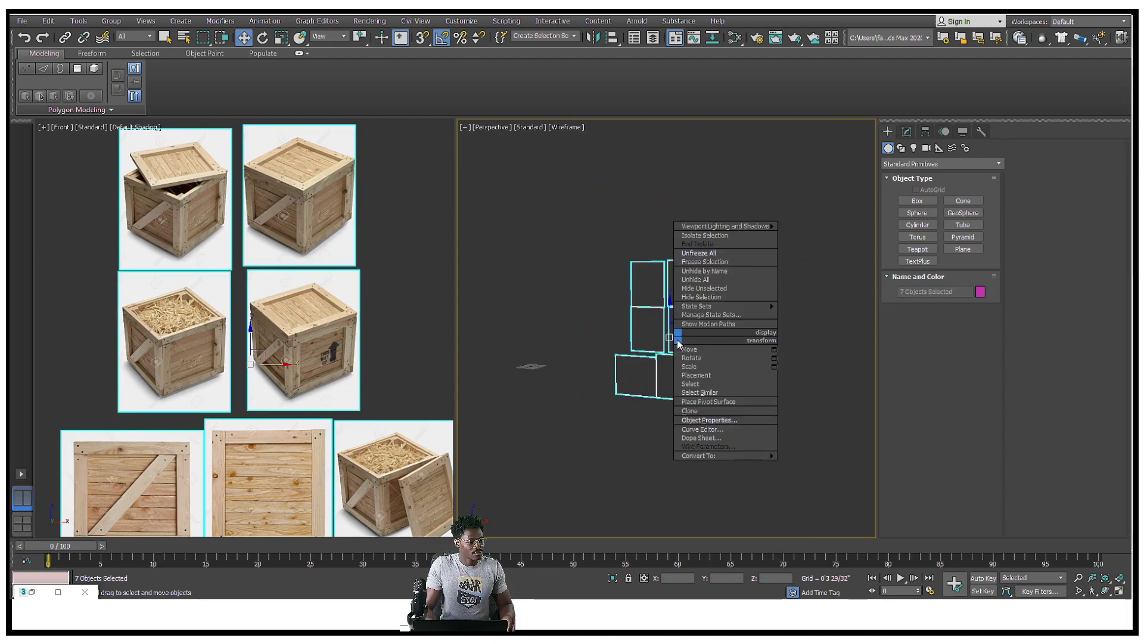
pyautogui.click(696, 262)
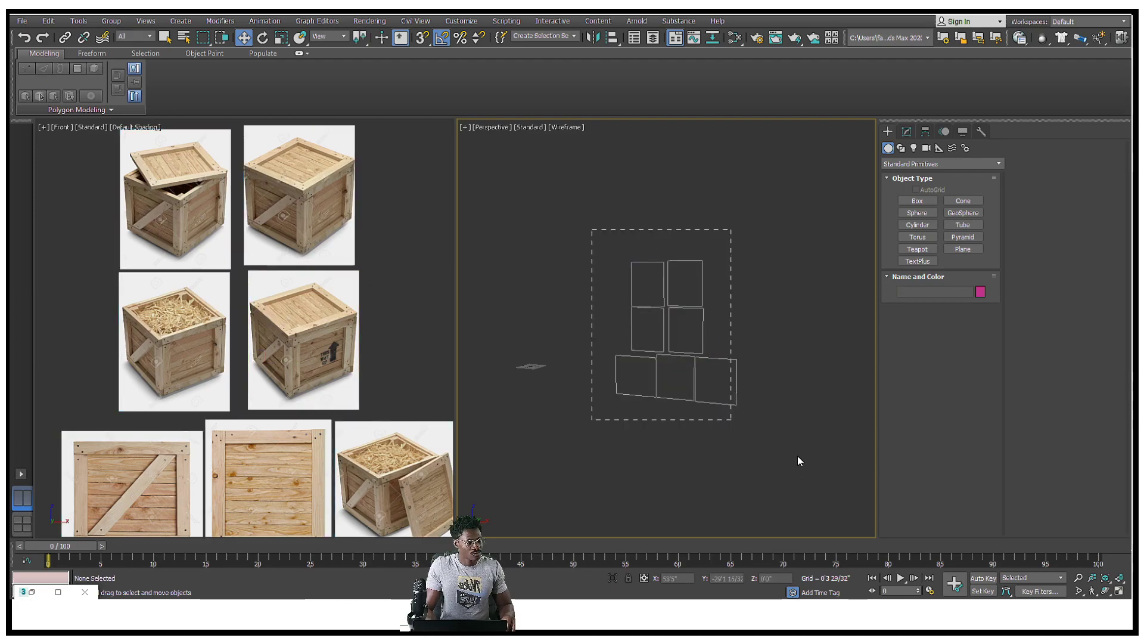
# Step: Unfreeze all objects and select the seven crate reference planes again
pyautogui.rightClick(775, 359)
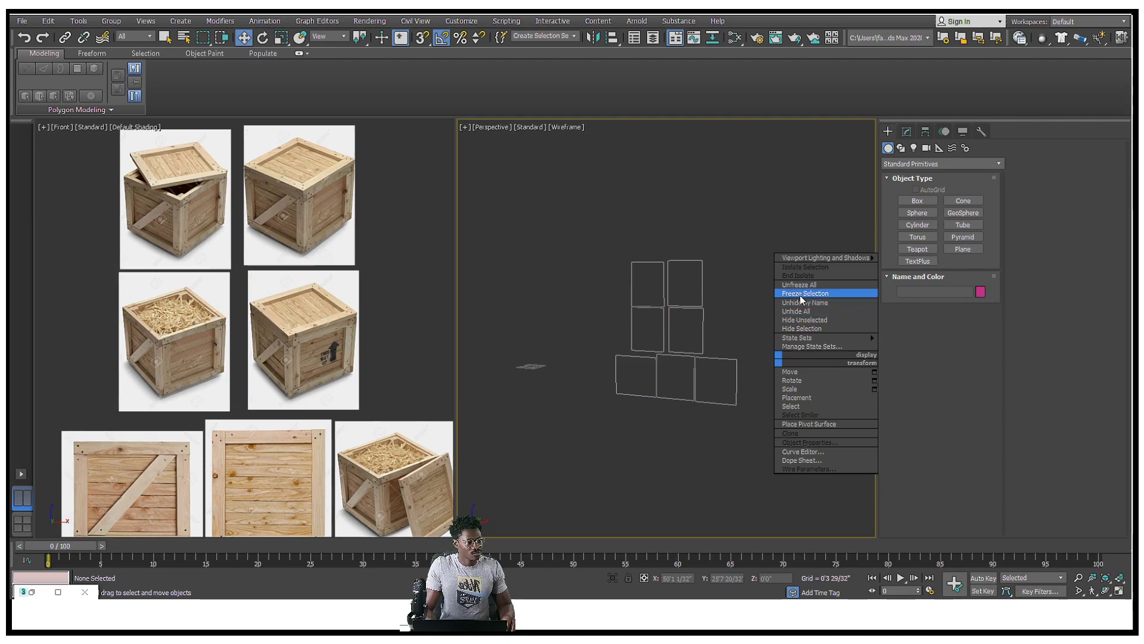
pyautogui.click(796, 284)
pyautogui.moveTo(613, 255); pyautogui.dragTo(750, 390)
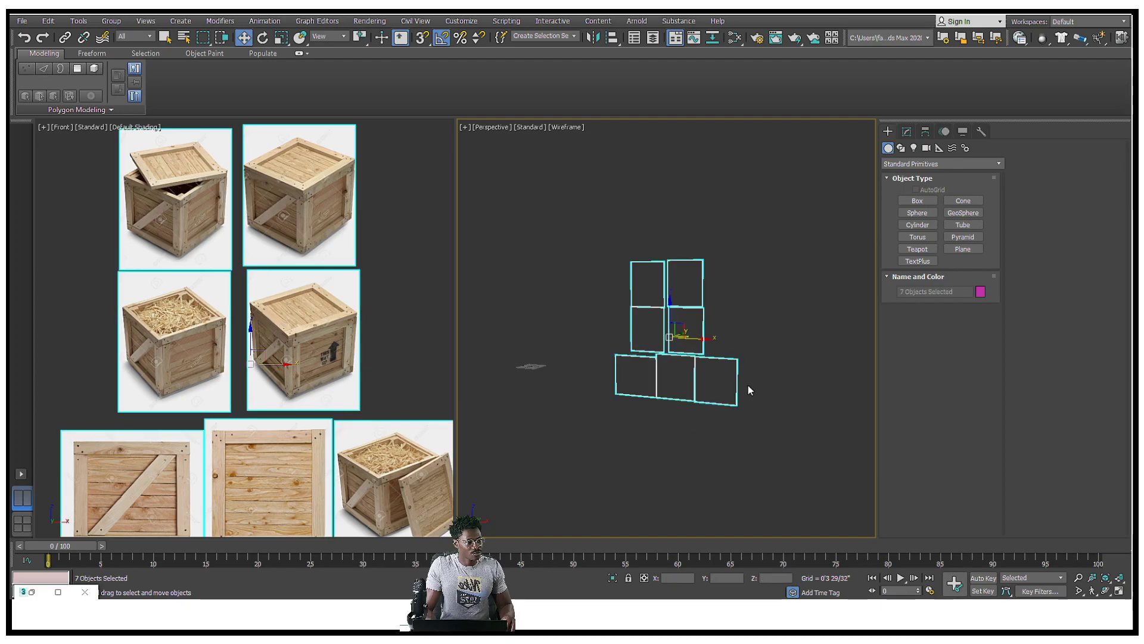
pyautogui.click(698, 335)
pyautogui.moveTo(779, 456); pyautogui.dragTo(599, 259)
pyautogui.moveTo(761, 439); pyautogui.dragTo(602, 247)
pyautogui.moveTo(703, 339); pyautogui.dragTo(567, 319)
# Step: Switch the modelling viewport from wireframe to shaded display so the crate images show on the planes
pyautogui.middleClick(136, 352)
pyautogui.moveTo(136, 351); pyautogui.dragTo(620, 353, button='middle')
pyautogui.keyDown('alt'); pyautogui.moveTo(511, 353); pyautogui.dragTo(729, 352, button='middle'); pyautogui.keyUp('alt')
pyautogui.scroll(6, 496, 360)
pyautogui.scroll(-3, 695, 367)
pyautogui.scroll(-3, 691, 367)
pyautogui.moveTo(732, 356); pyautogui.dragTo(696, 356)
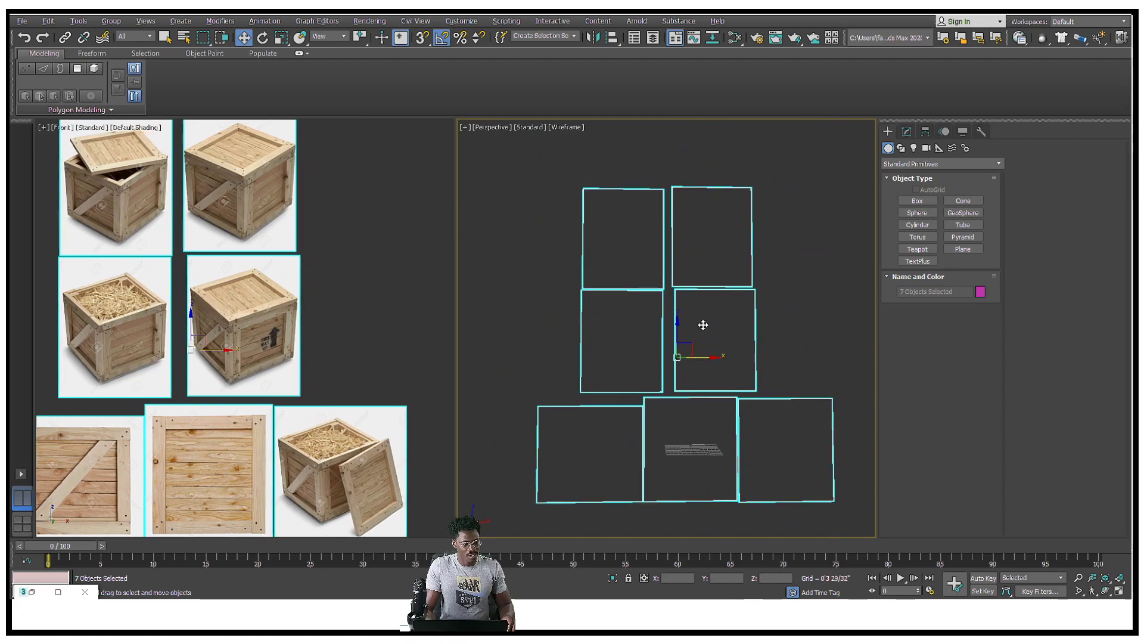
pyautogui.moveTo(179, 354); pyautogui.dragTo(219, 346, button='middle')
pyautogui.keyDown('alt'); pyautogui.moveTo(763, 377); pyautogui.dragTo(717, 369, button='middle'); pyautogui.keyUp('alt')
pyautogui.press('F3')
pyautogui.scroll(6, 613, 339)
pyautogui.scroll(-2, 614, 290)
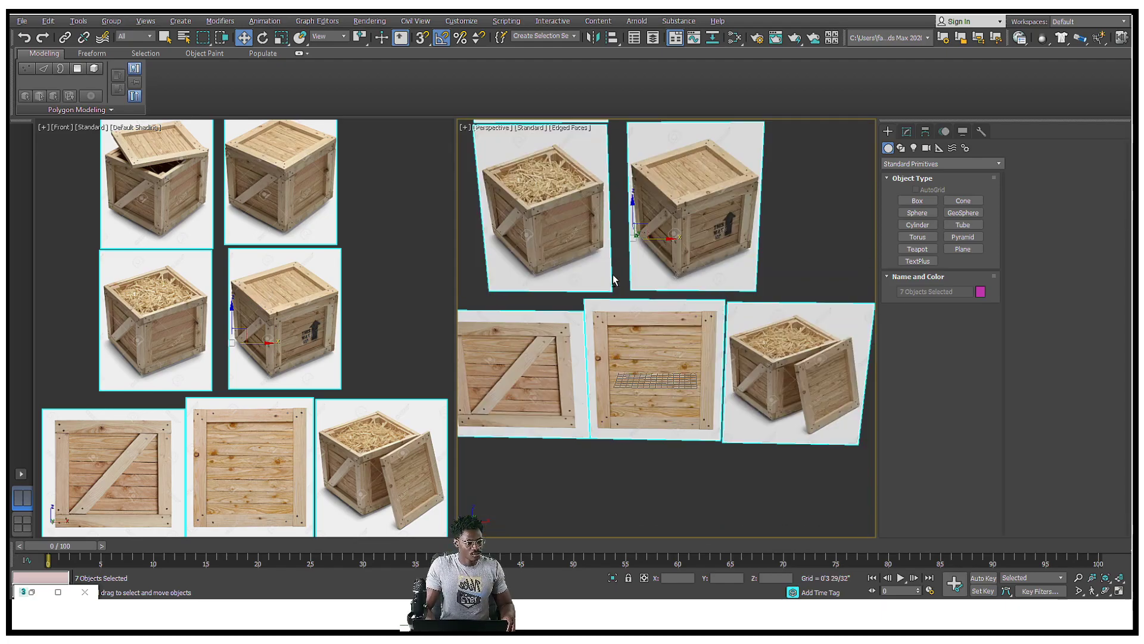
# Step: Set the modelling viewport to the Front view and bring the diagonal-brace side panel into close-up
pyautogui.press('f')
pyautogui.scroll(-3, 608, 280)
pyautogui.scroll(6, 606, 295)
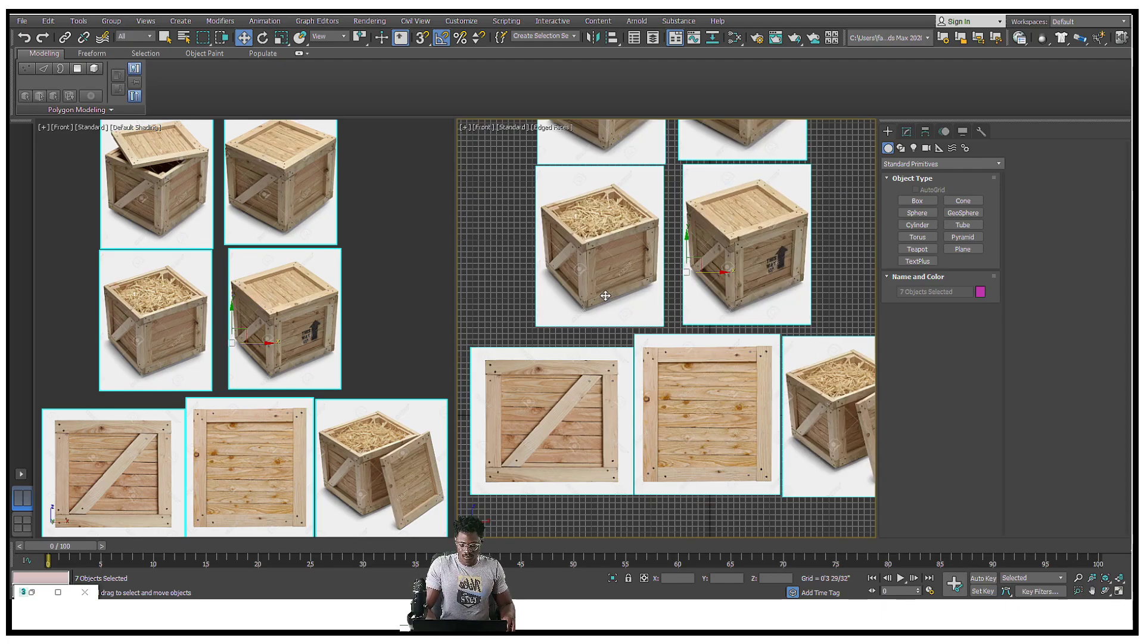
pyautogui.scroll(-3, 649, 400)
pyautogui.scroll(6, 655, 364)
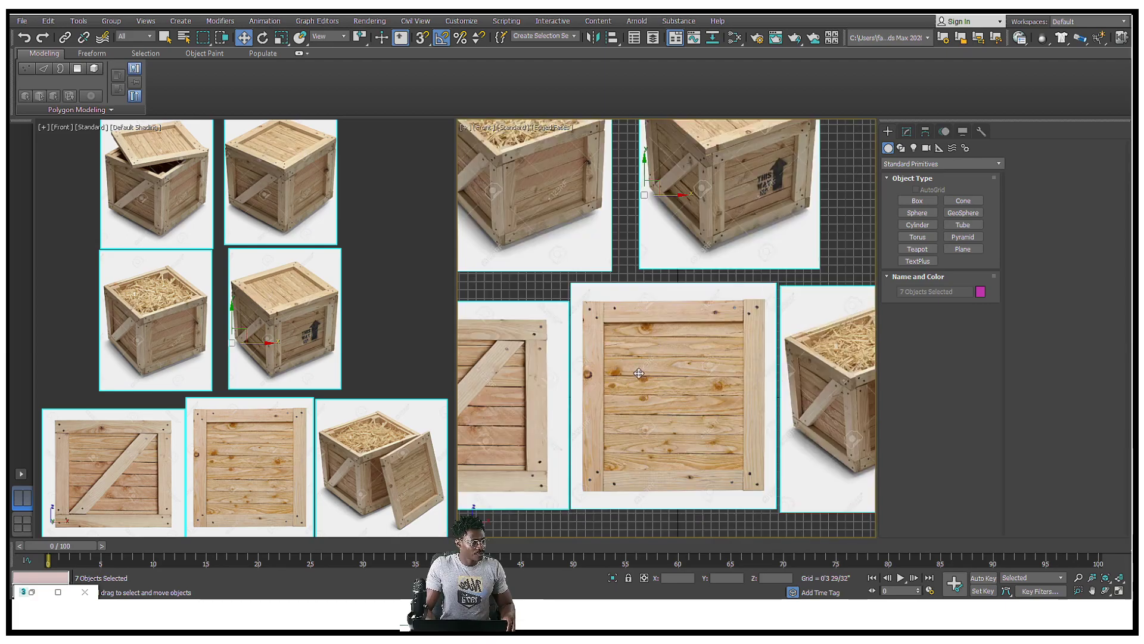
pyautogui.moveTo(658, 298); pyautogui.dragTo(626, 362, button='middle')
pyautogui.moveTo(587, 297); pyautogui.dragTo(581, 256, button='middle')
pyautogui.moveTo(642, 320); pyautogui.dragTo(465, 235, button='middle')
pyautogui.scroll(2, 743, 278)
pyautogui.moveTo(582, 244); pyautogui.dragTo(796, 239, button='middle')
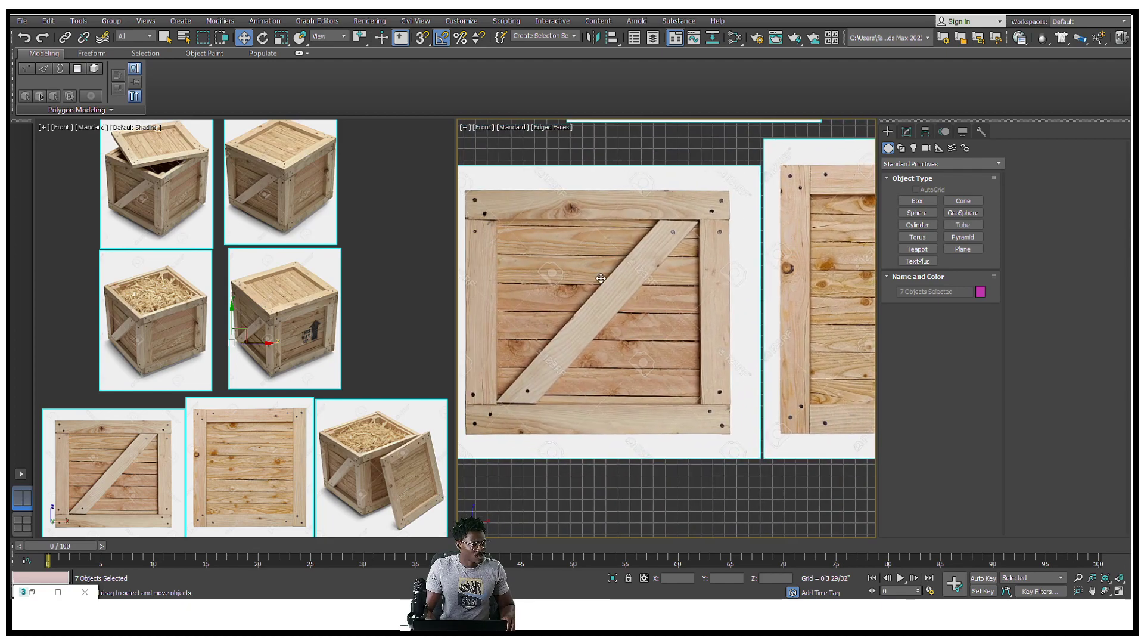
pyautogui.moveTo(628, 238); pyautogui.dragTo(587, 280, button='middle')
# Step: Scale the diagonal-brace reference plane vertically until its panel looks square and matches the height of the plain panel beside it
pyautogui.click(610, 231)
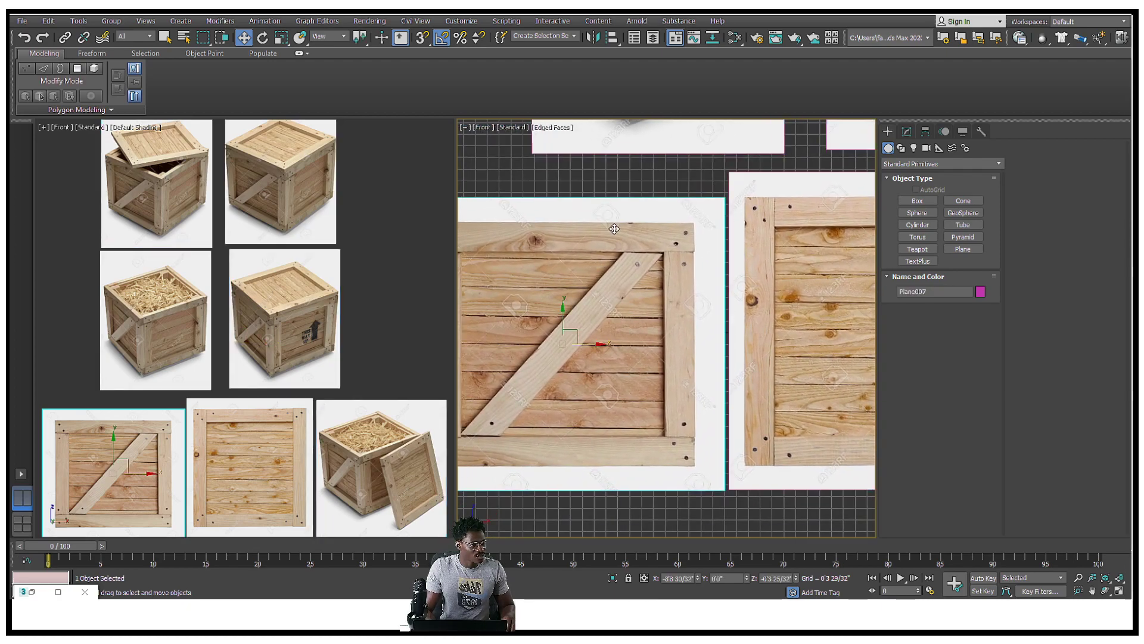
pyautogui.moveTo(610, 231); pyautogui.dragTo(615, 294, button='middle')
pyautogui.press('r')
pyautogui.moveTo(561, 363); pyautogui.dragTo(554, 353)
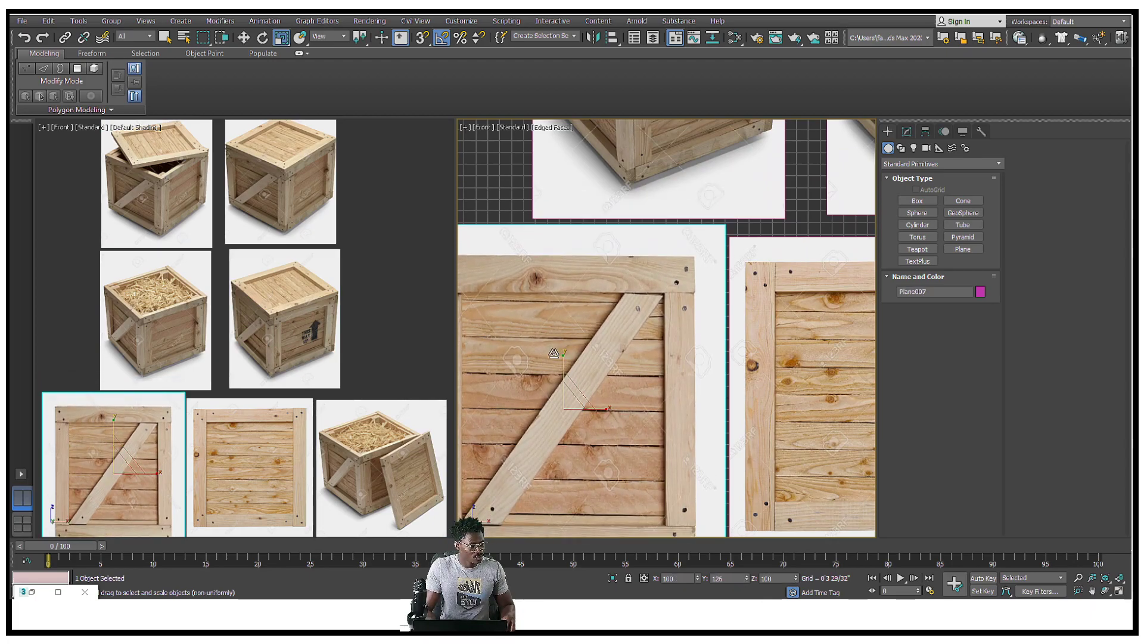
pyautogui.moveTo(569, 329); pyautogui.dragTo(585, 301, button='middle')
pyautogui.moveTo(590, 277); pyautogui.dragTo(588, 288, button='middle')
pyautogui.scroll(-2, 589, 288)
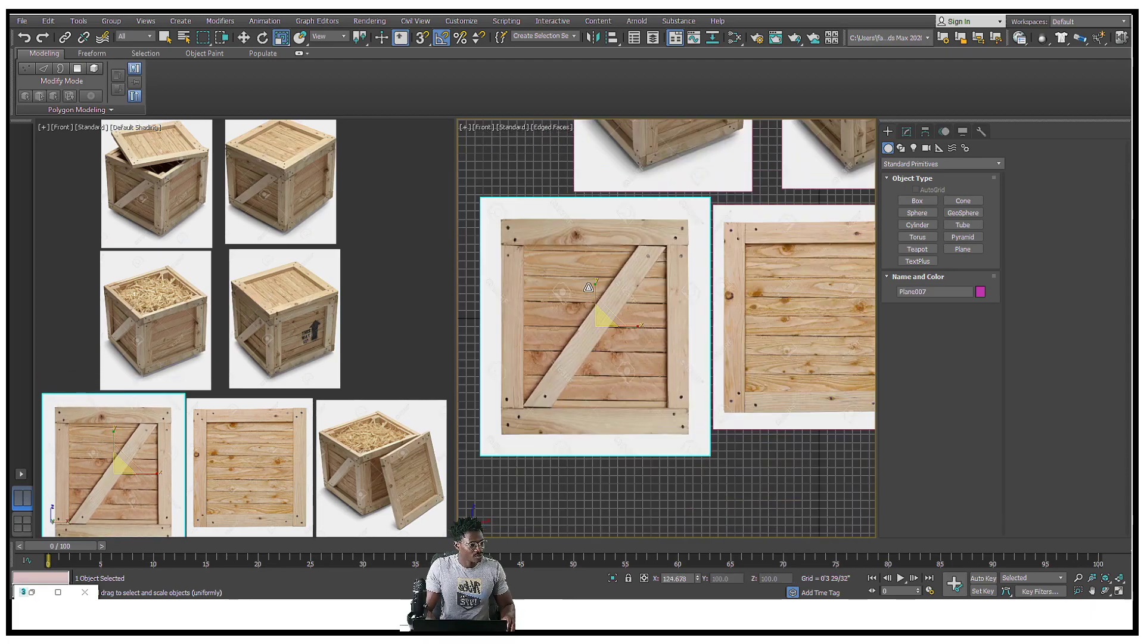
pyautogui.moveTo(596, 283); pyautogui.dragTo(588, 279)
pyautogui.press('w')
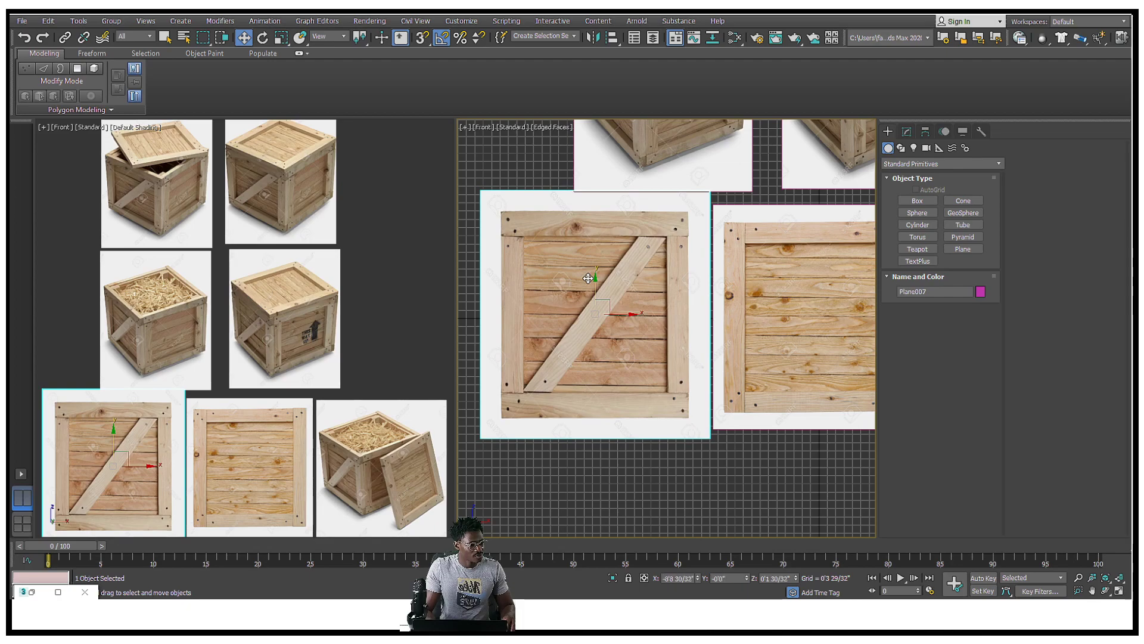
pyautogui.press('r')
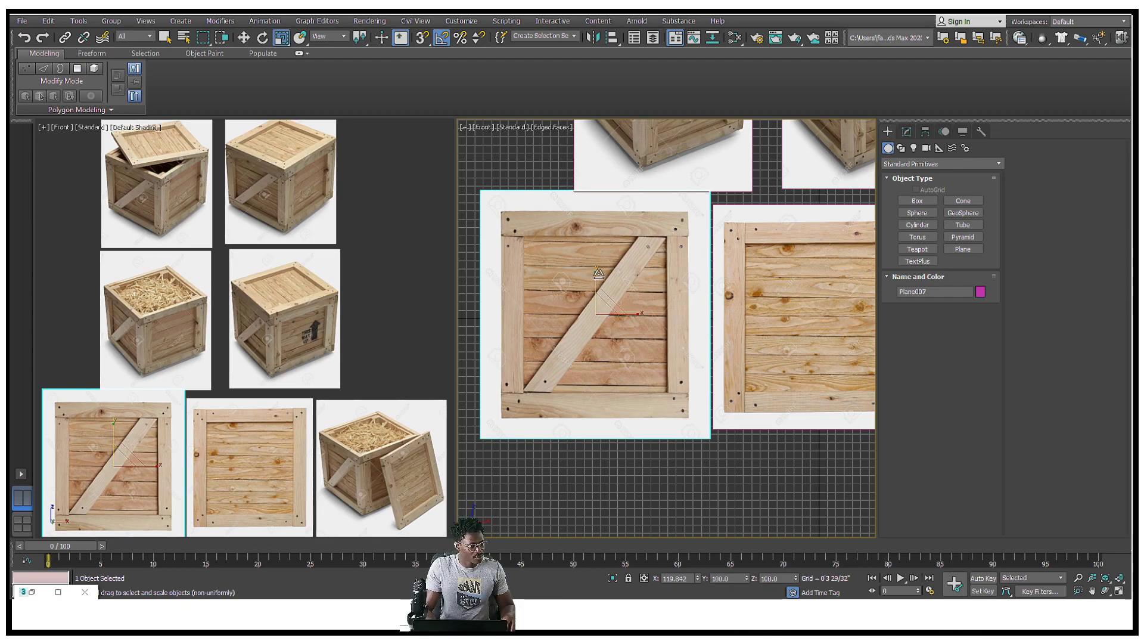
pyautogui.moveTo(598, 274); pyautogui.dragTo(599, 279)
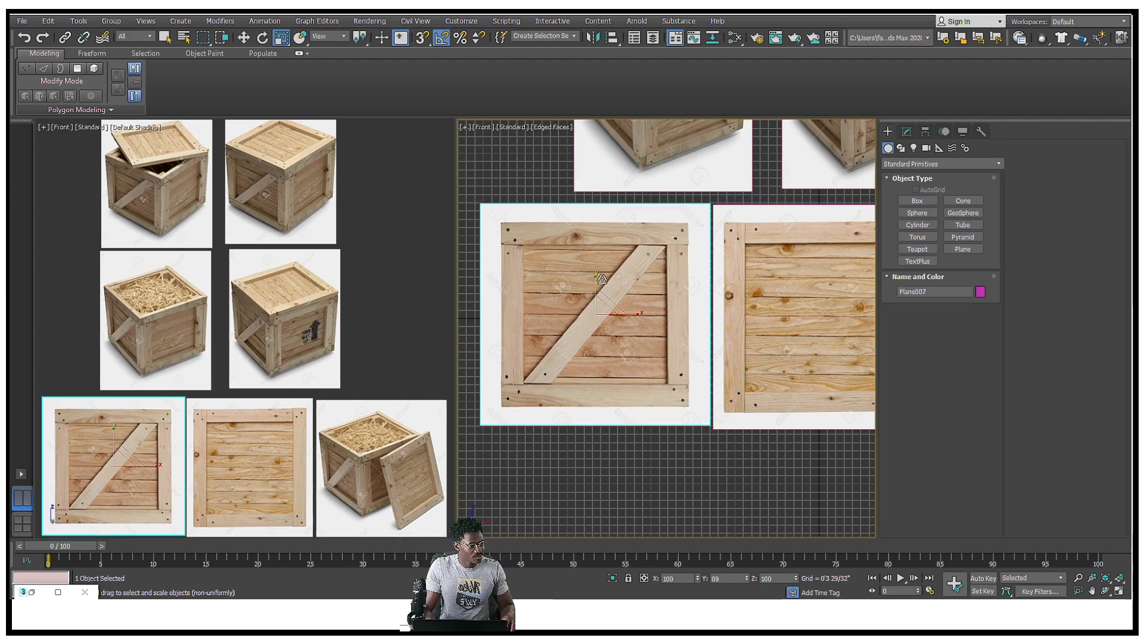
# Step: Compare the frame boards and plank lines of the diagonal-brace panel and the plain side panel up close
pyautogui.scroll(5, 590, 298)
pyautogui.scroll(-5, 584, 301)
pyautogui.press('w')
pyautogui.moveTo(718, 294); pyautogui.dragTo(605, 283, button='middle')
pyautogui.moveTo(458, 304); pyautogui.dragTo(618, 317, button='middle')
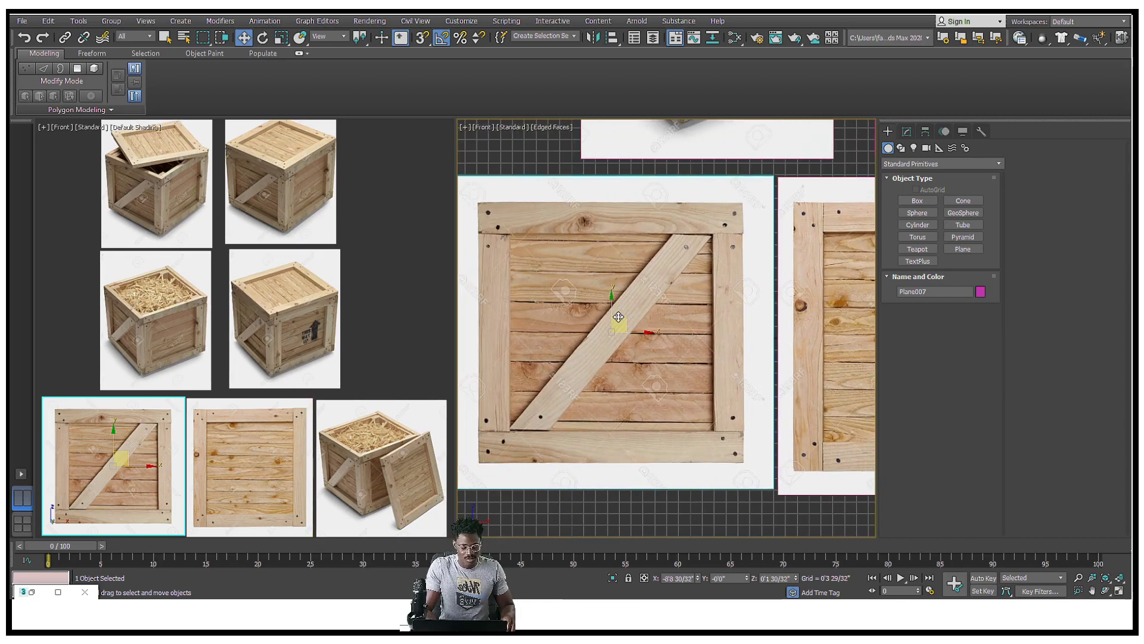
pyautogui.scroll(1, 637, 318)
pyautogui.scroll(2, 617, 319)
pyautogui.scroll(-4, 656, 262)
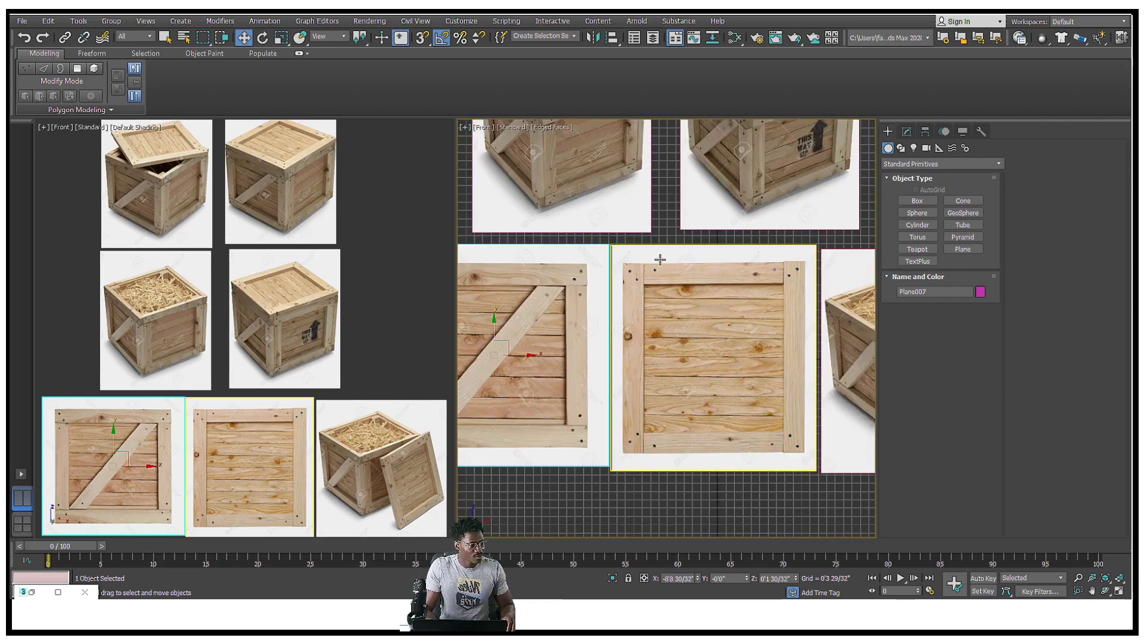
pyautogui.scroll(5, 629, 282)
pyautogui.scroll(-5, 720, 254)
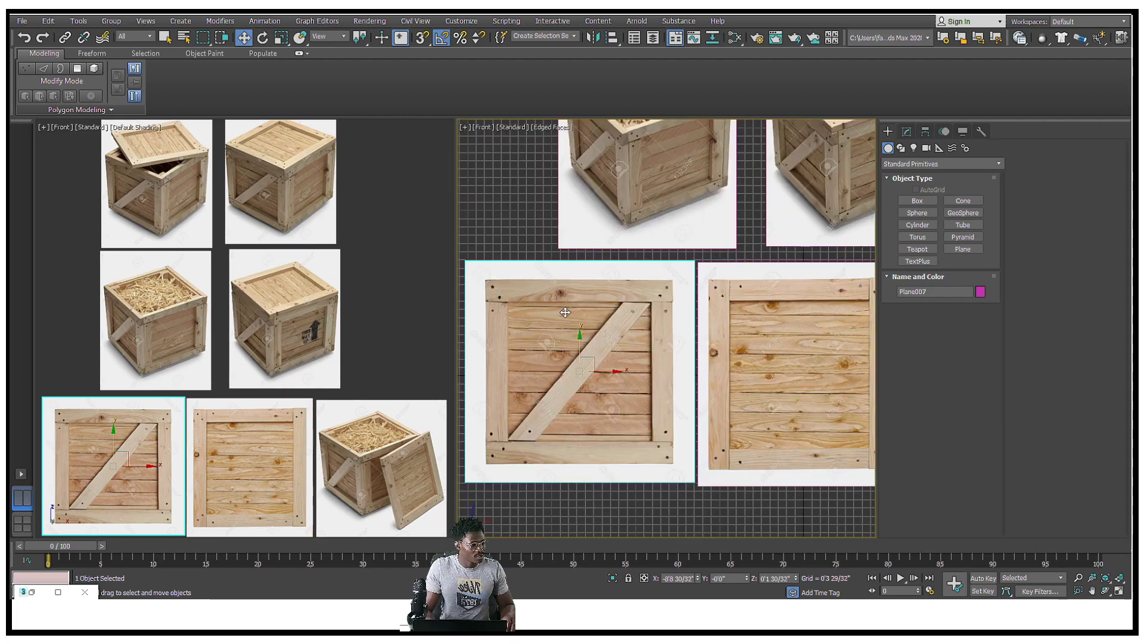
pyautogui.scroll(6, 774, 334)
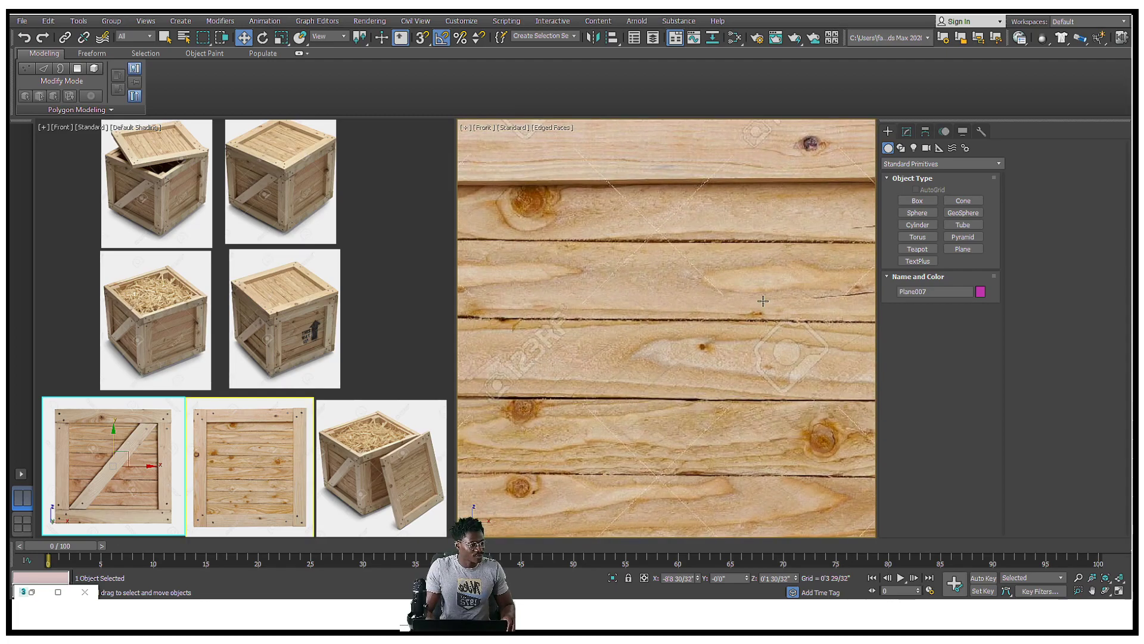
pyautogui.scroll(-3, 857, 216)
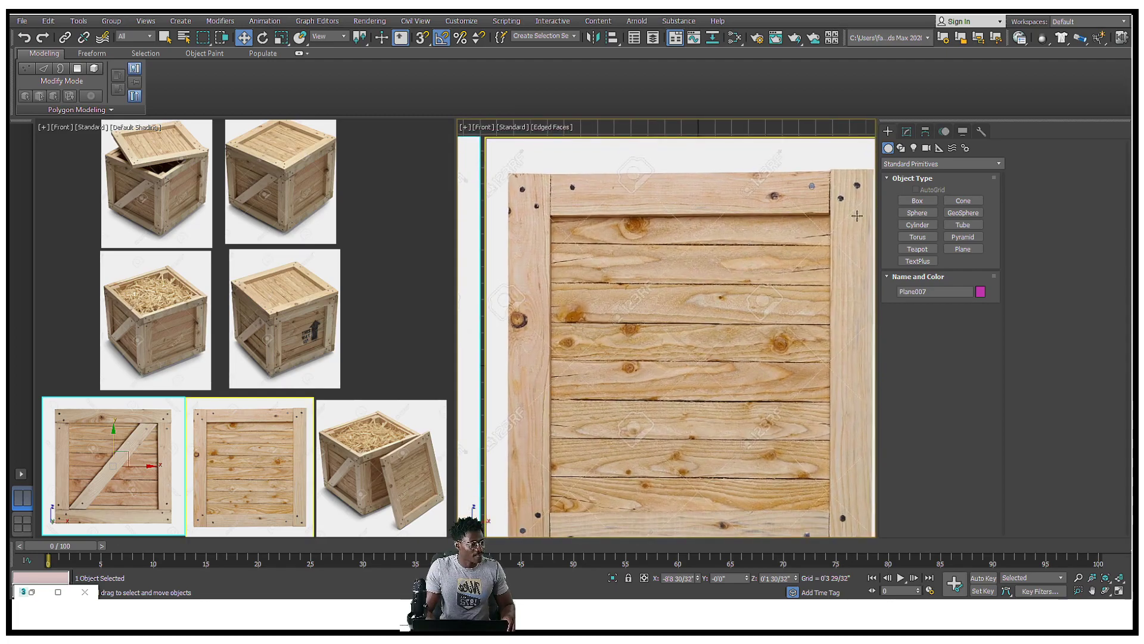
# Step: Try to draw a plane over the plain side panel reference
pyautogui.click(917, 201)
pyautogui.click(963, 248)
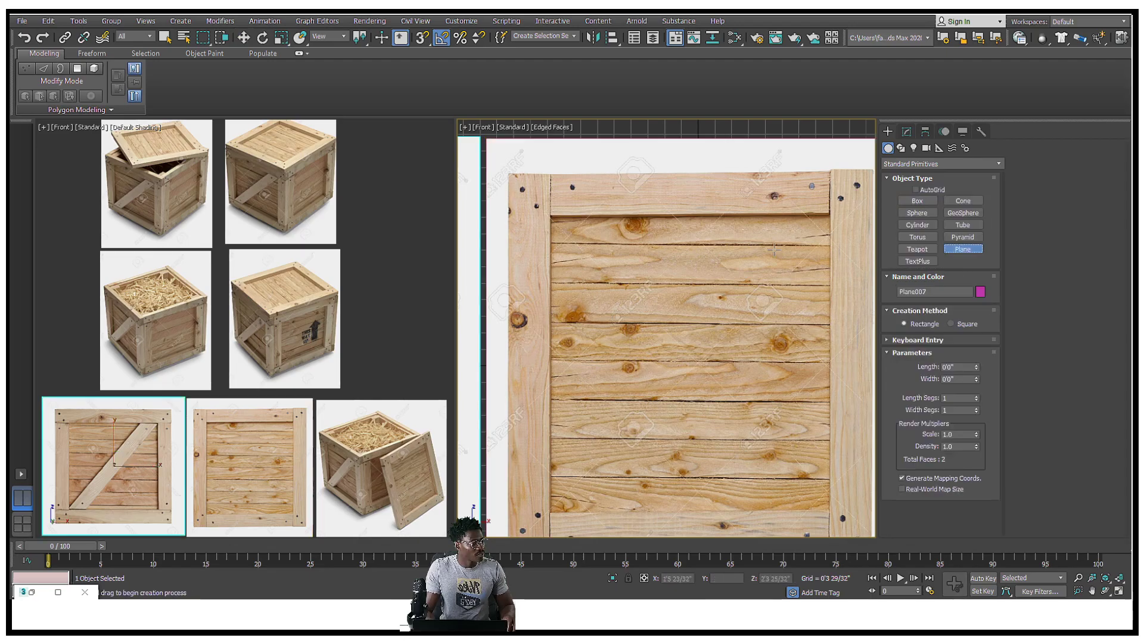
pyautogui.scroll(-3, 602, 239)
pyautogui.moveTo(496, 173); pyautogui.dragTo(600, 180, button='middle')
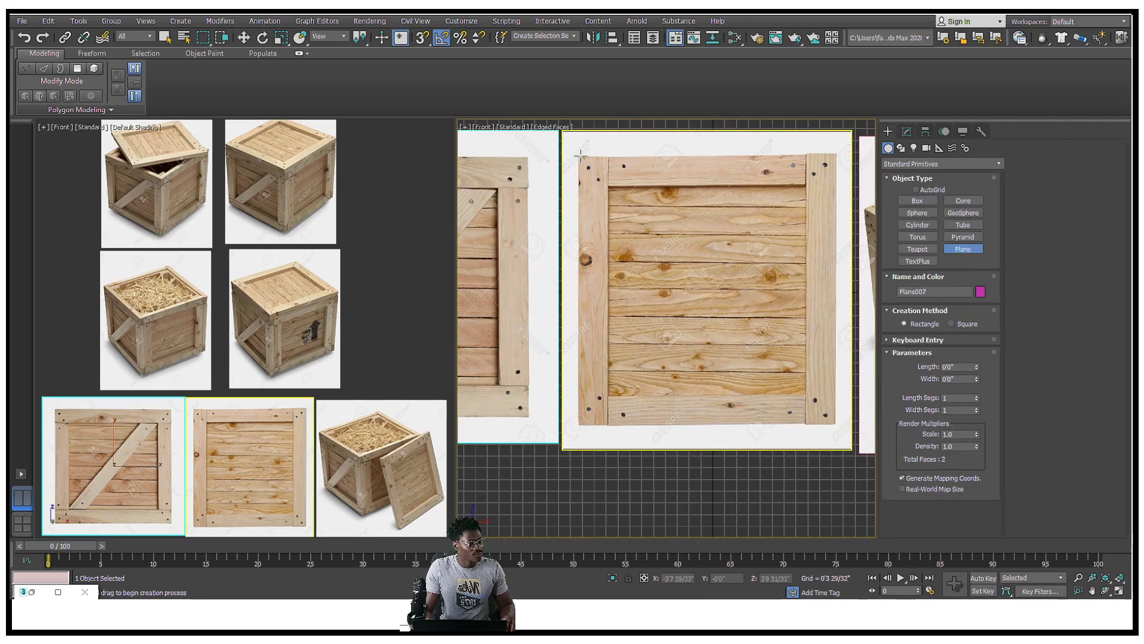
pyautogui.moveTo(575, 156); pyautogui.dragTo(808, 396)
pyautogui.press('w')
pyautogui.click(683, 396)
pyautogui.scroll(-2, 684, 383)
pyautogui.click(705, 356)
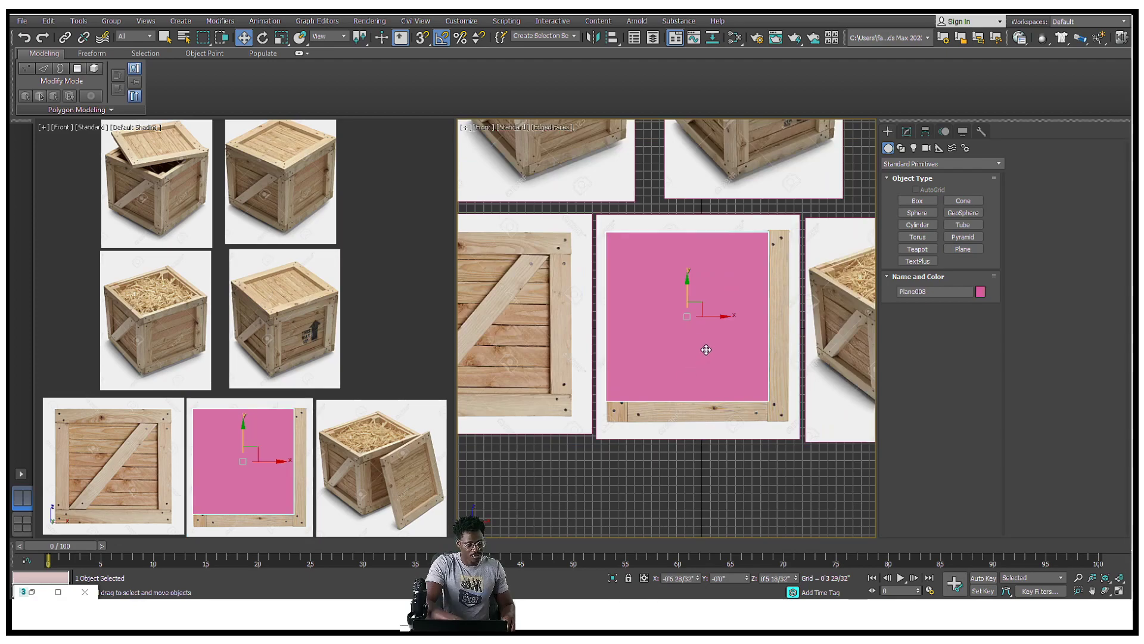
# Step: Select all seven crate reference planes and freeze them
pyautogui.scroll(-5, 707, 349)
pyautogui.moveTo(735, 441); pyautogui.dragTo(618, 189)
pyautogui.rightClick(643, 222)
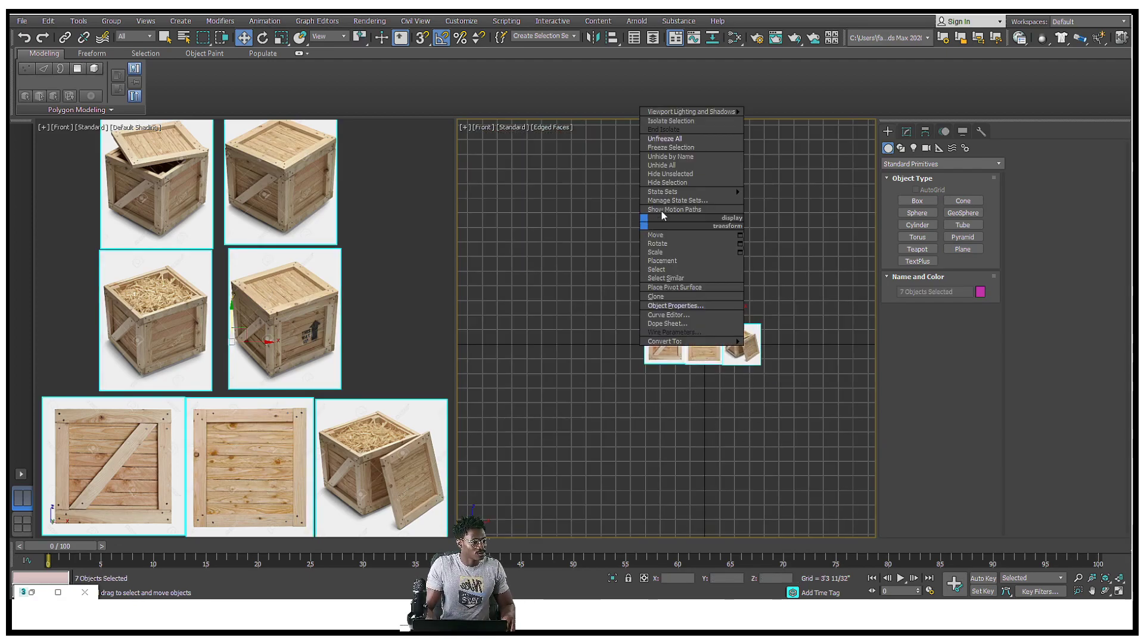
pyautogui.click(685, 148)
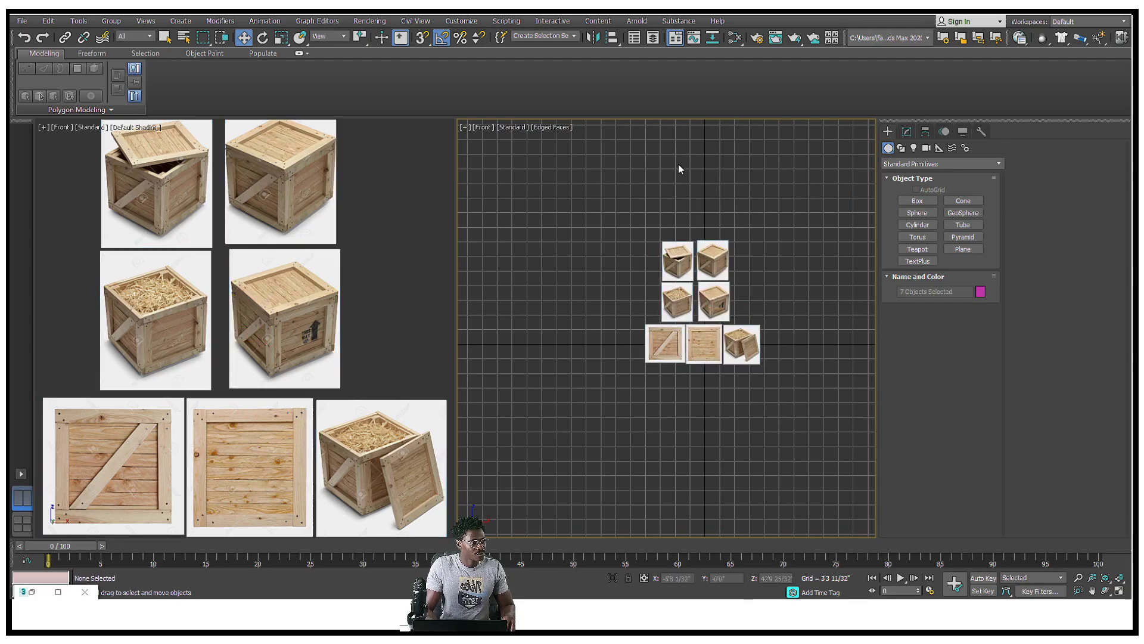
pyautogui.click(681, 158)
# Step: Draw a plane covering the plain side panel from corner to corner, about 7'8" long and 7'1" wide
pyautogui.scroll(10, 677, 373)
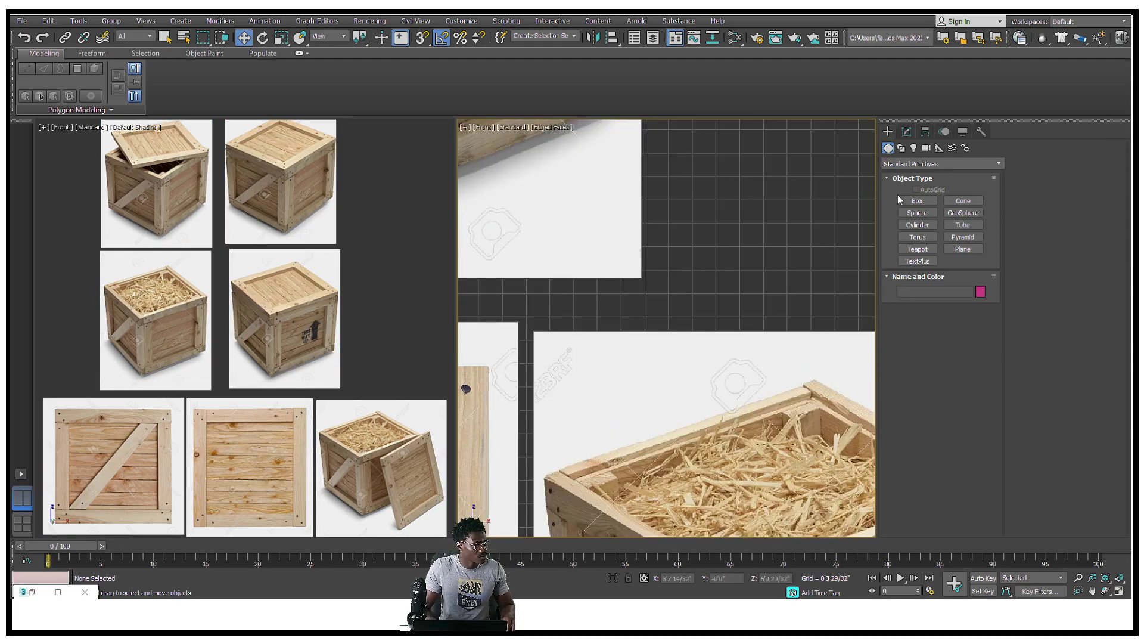
pyautogui.click(954, 249)
pyautogui.scroll(-5, 667, 328)
pyautogui.scroll(3, 596, 388)
pyautogui.moveTo(526, 303); pyautogui.dragTo(612, 231, button='middle')
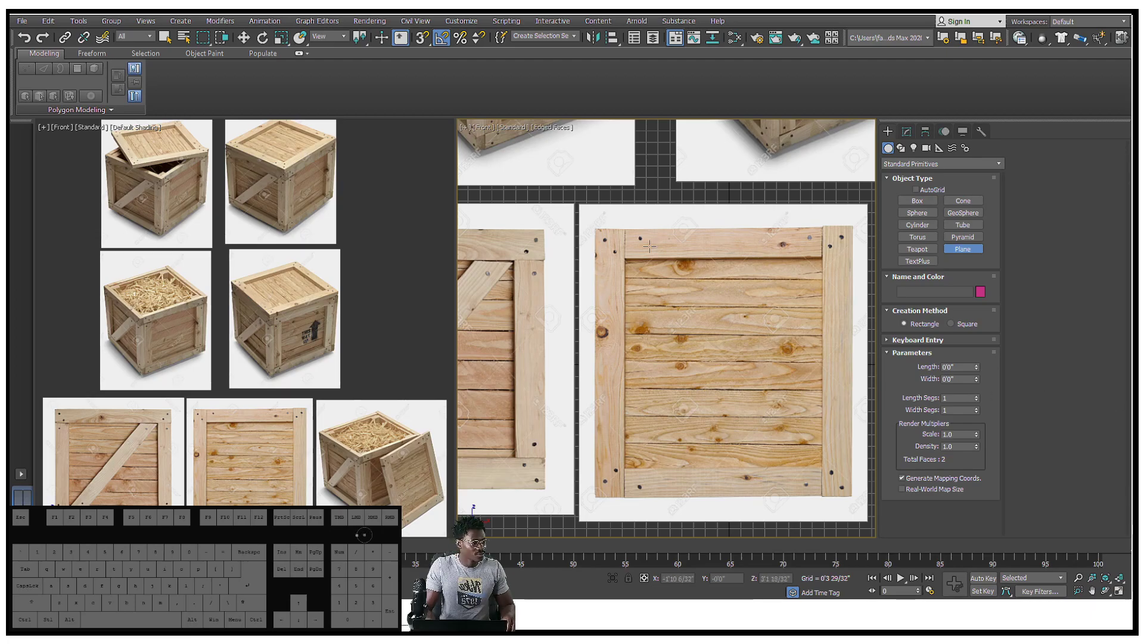
pyautogui.moveTo(594, 225); pyautogui.dragTo(851, 490)
pyautogui.moveTo(841, 380); pyautogui.dragTo(790, 361, button='middle')
pyautogui.moveTo(646, 228); pyautogui.dragTo(677, 213, button='middle')
# Step: Convert the new plane over the plain side panel to an Editable Poly
pyautogui.click(907, 131)
pyautogui.press('w')
pyautogui.moveTo(685, 285); pyautogui.dragTo(666, 253, button='middle')
pyautogui.scroll(-2, 675, 233)
pyautogui.rightClick(787, 284)
pyautogui.moveTo(755, 409)
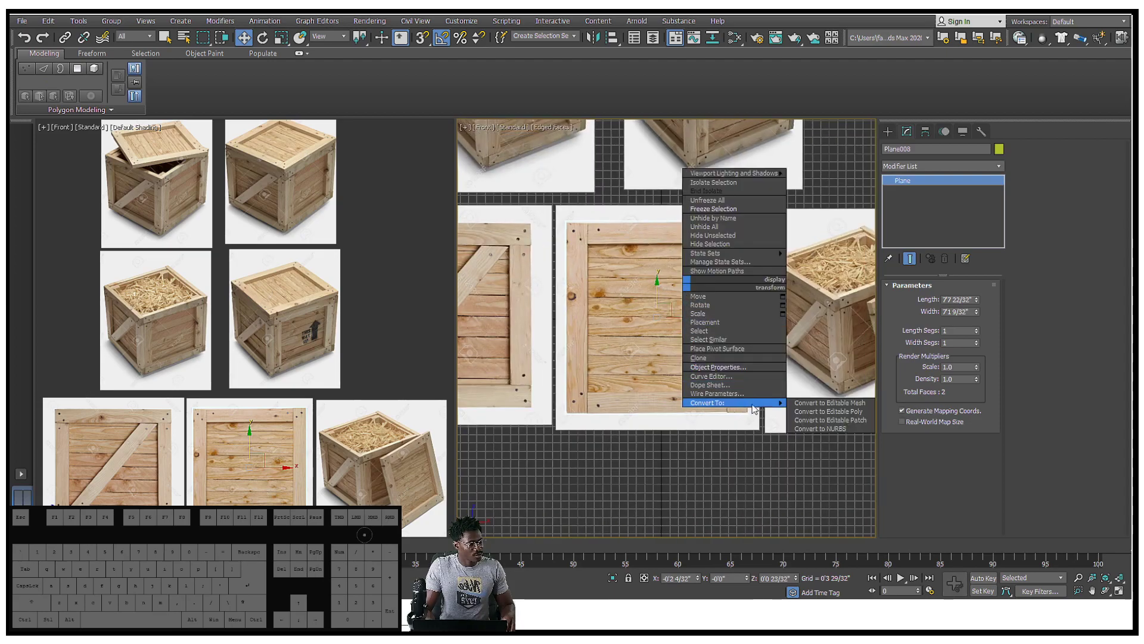
pyautogui.click(829, 411)
pyautogui.moveTo(693, 294); pyautogui.dragTo(680, 319, button='middle')
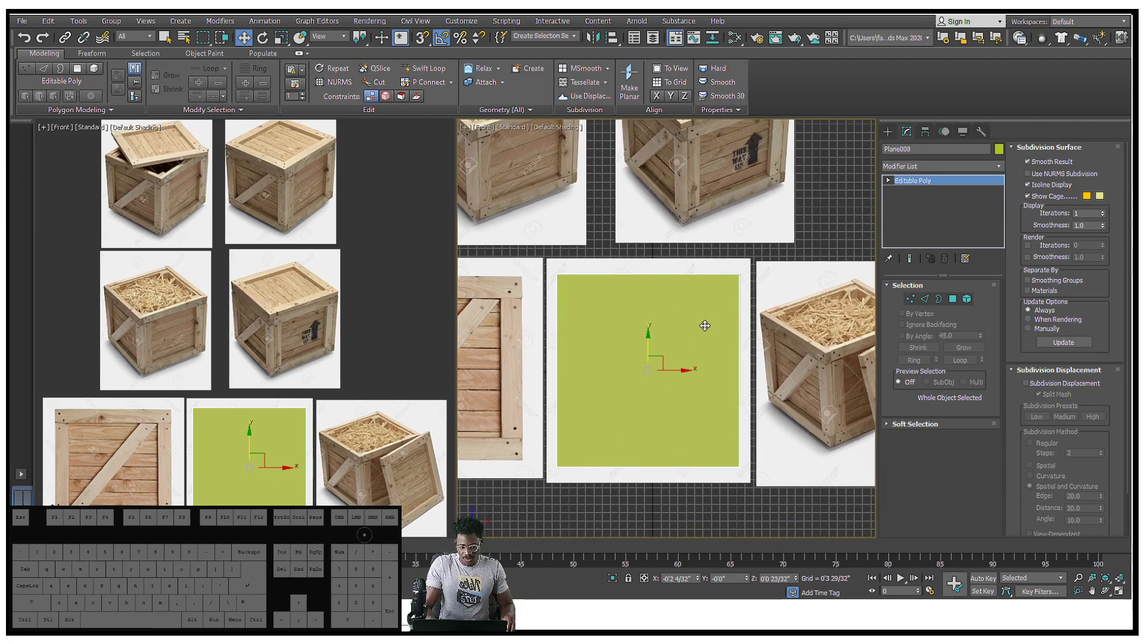
# Step: Connect the plane's two vertical side edges with 2 segments and pinch 70 to match the top and bottom rail boards
pyautogui.press('2')
pyautogui.moveTo(745, 343); pyautogui.dragTo(557, 343)
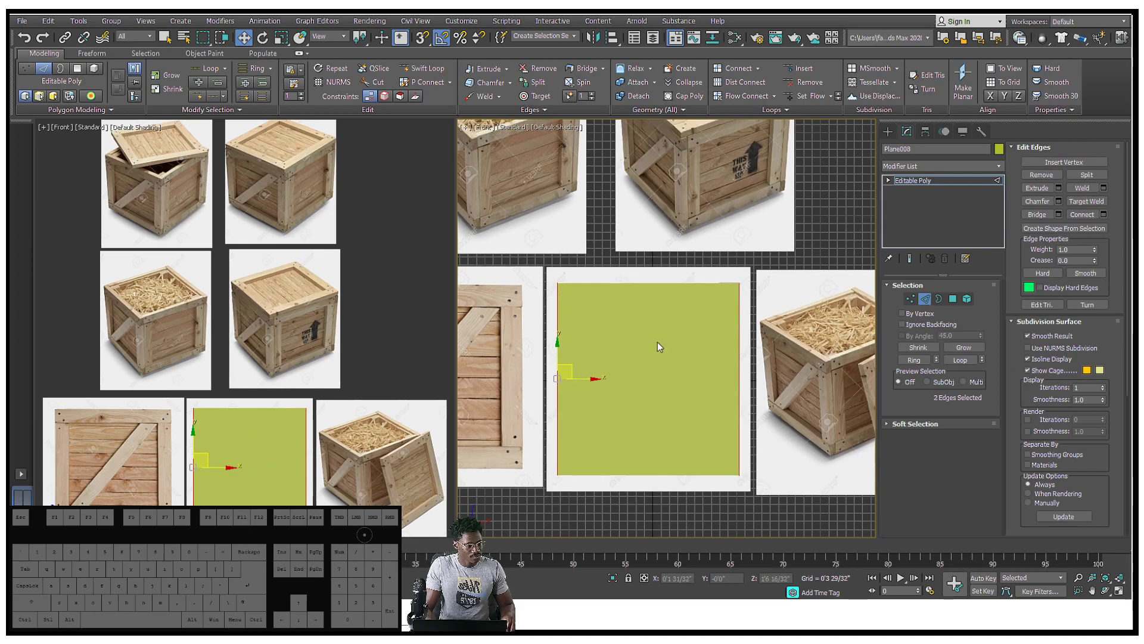
pyautogui.scroll(2, 658, 341)
pyautogui.moveTo(660, 338); pyautogui.dragTo(674, 258, button='middle')
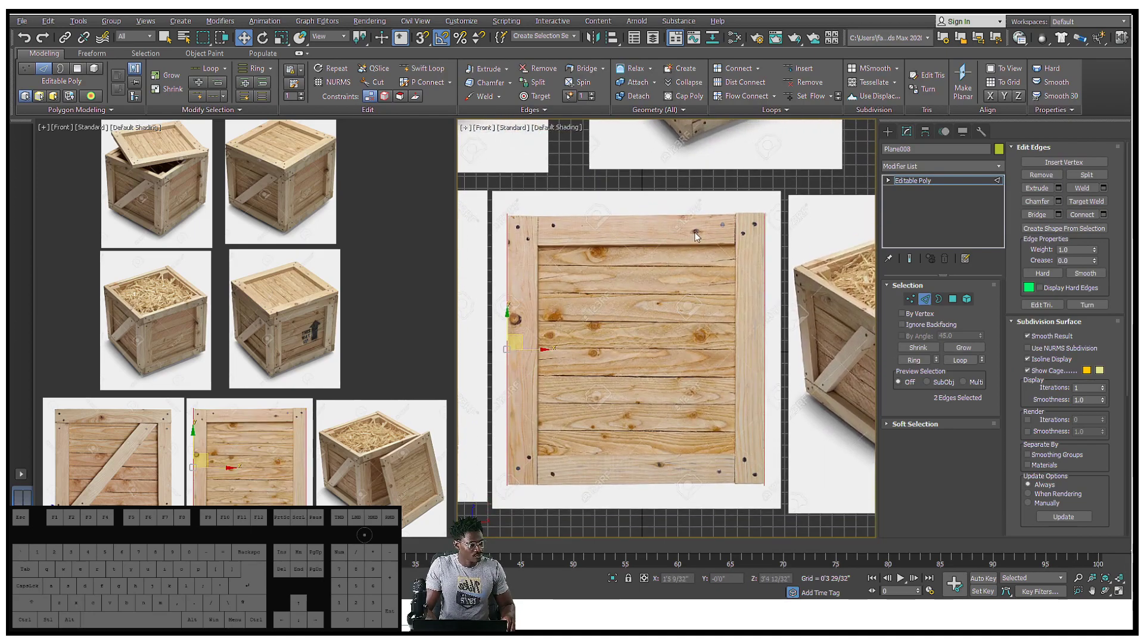
pyautogui.scroll(1, 718, 238)
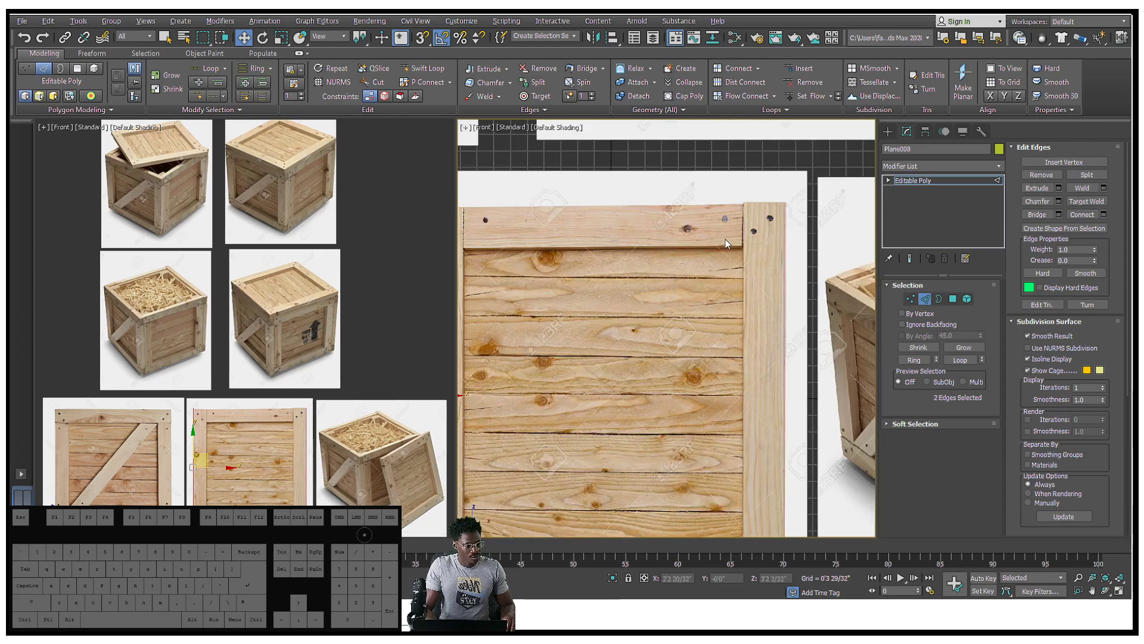
pyautogui.rightClick(725, 238)
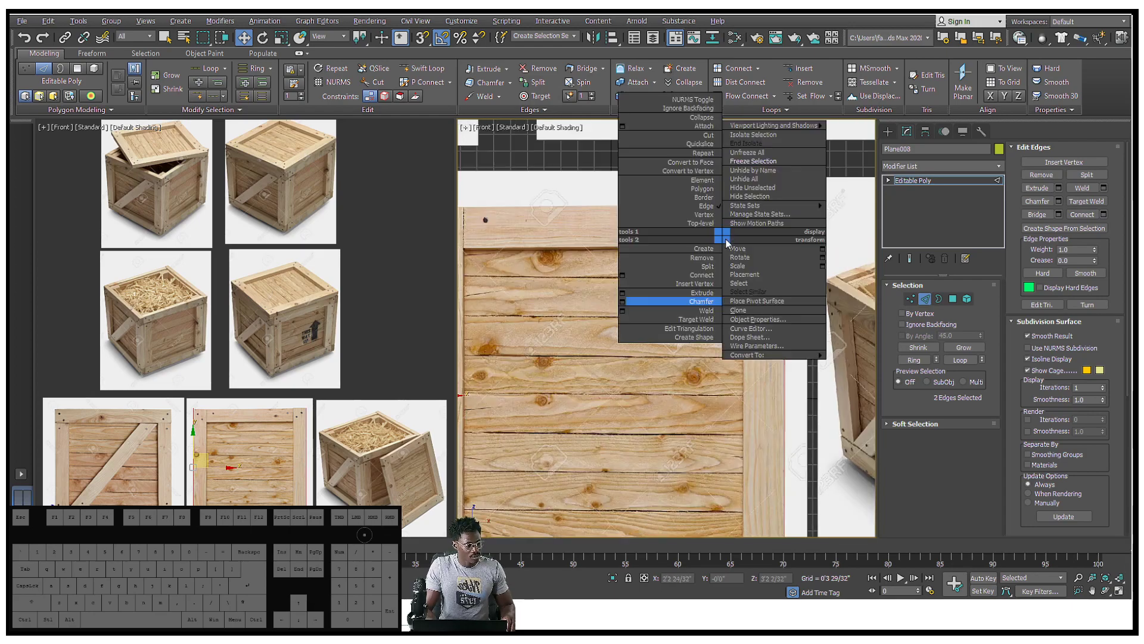
pyautogui.click(633, 277)
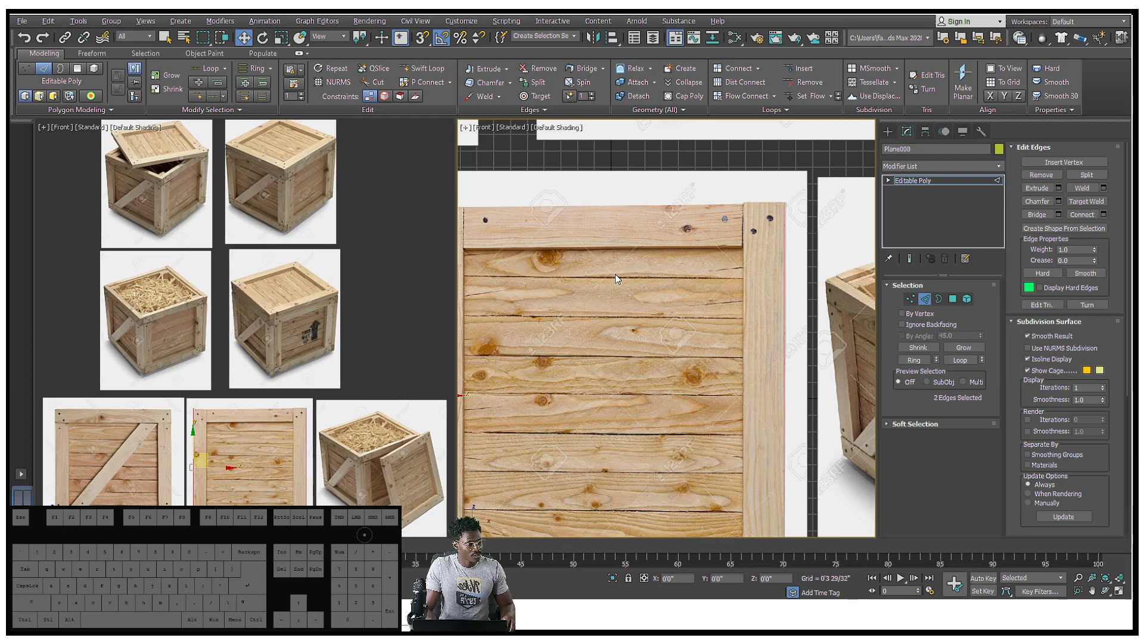
pyautogui.scroll(-4, 620, 274)
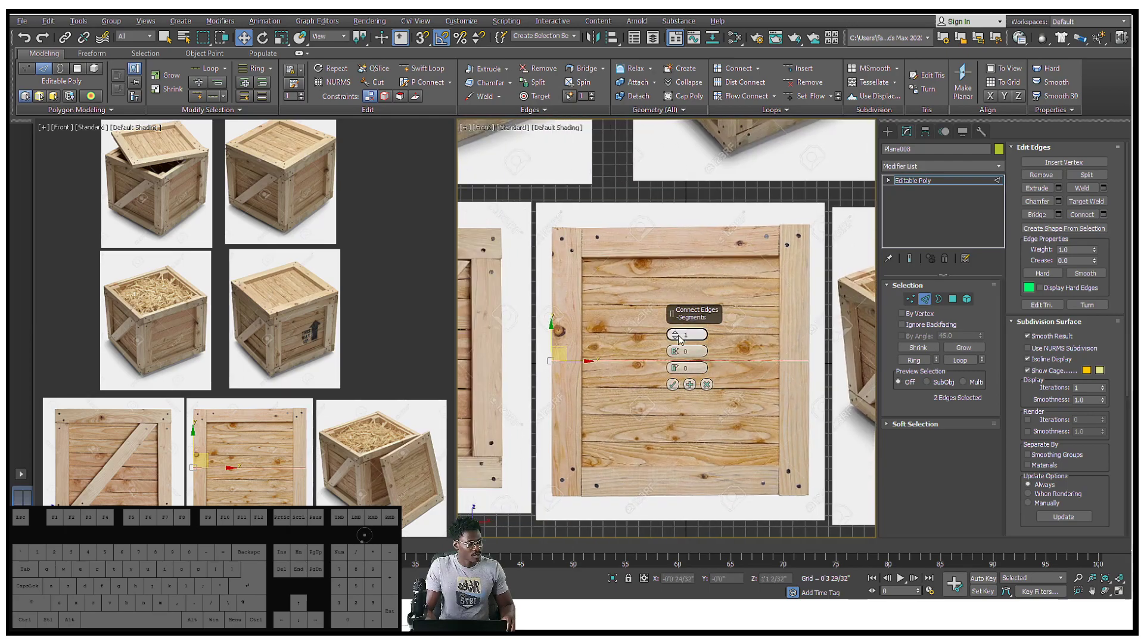
pyautogui.moveTo(676, 333); pyautogui.dragTo(715, 186)
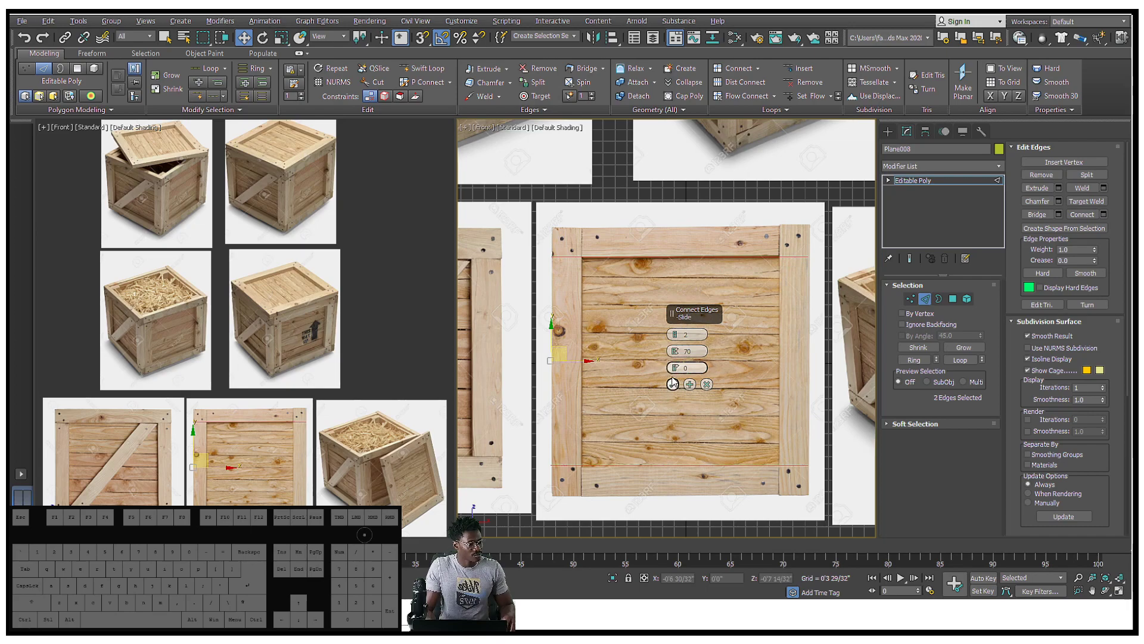
pyautogui.click(672, 384)
# Step: Select the plane's four horizontal edges and turn on edged-faces display in the enlarged front view
pyautogui.moveTo(709, 290); pyautogui.dragTo(699, 278, button='middle')
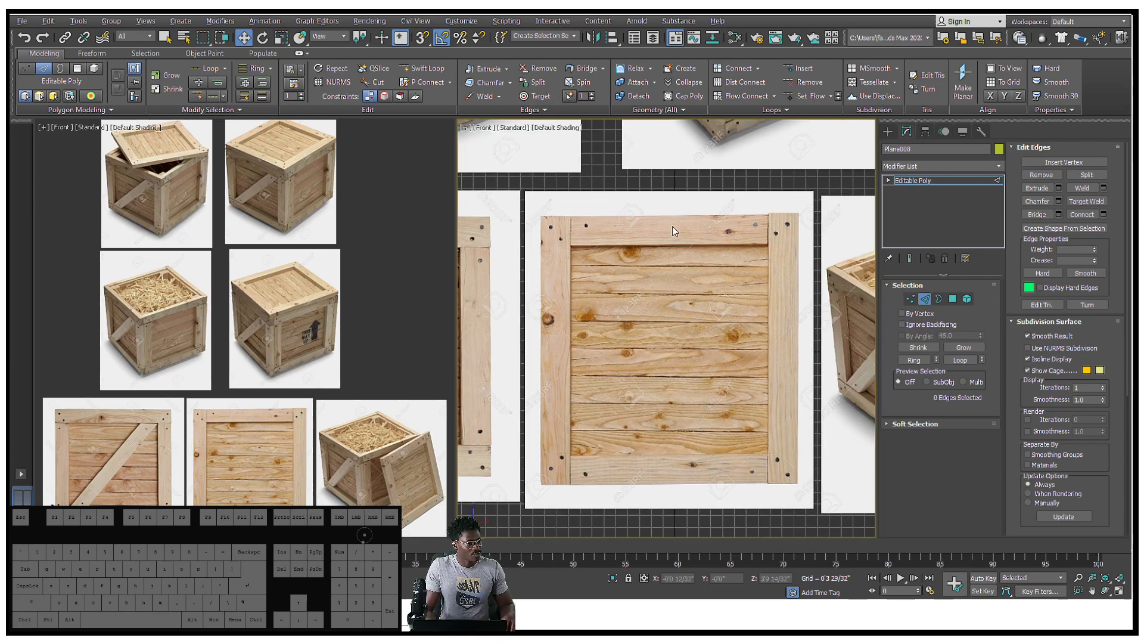
pyautogui.moveTo(674, 191); pyautogui.dragTo(647, 538)
pyautogui.moveTo(689, 424); pyautogui.dragTo(669, 475, button='middle')
pyautogui.press('F4')
pyautogui.moveTo(656, 426)
pyautogui.mouseDown(button='middle')
pyautogui.moveTo(671, 321)
pyautogui.moveTo(649, 334)
pyautogui.mouseUp(button='middle')
pyautogui.scroll(2, 648, 292)
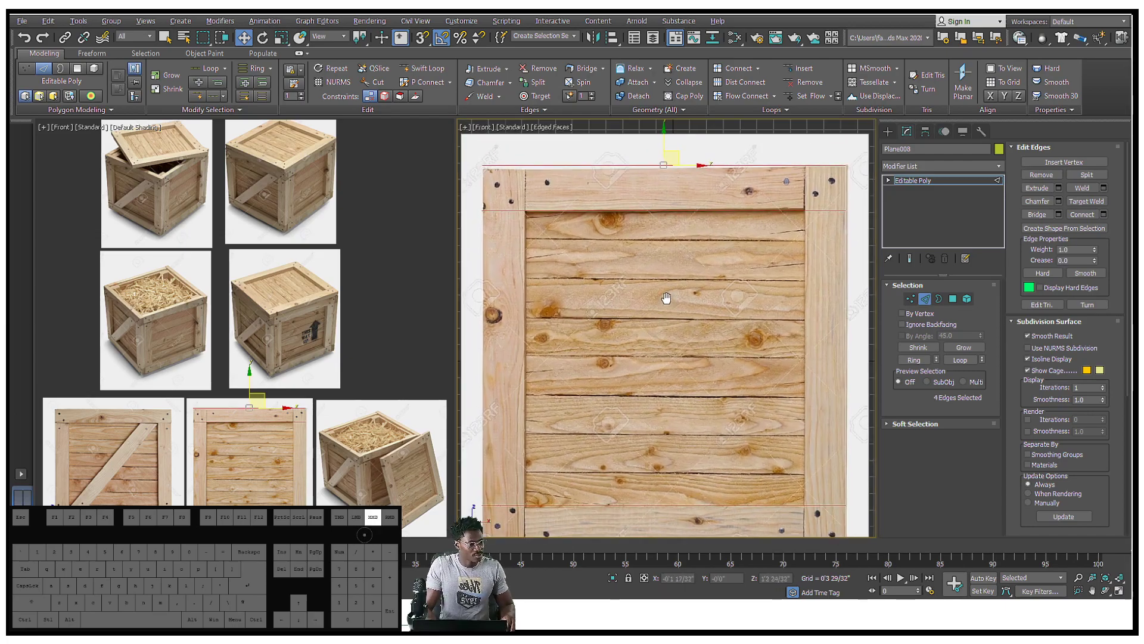
pyautogui.scroll(-2, 650, 333)
# Step: Connect the plane's horizontal edges with 2 segments and pinch 70 along the inner edges of the side posts
pyautogui.click(670, 265)
pyautogui.moveTo(659, 325); pyautogui.dragTo(658, 577)
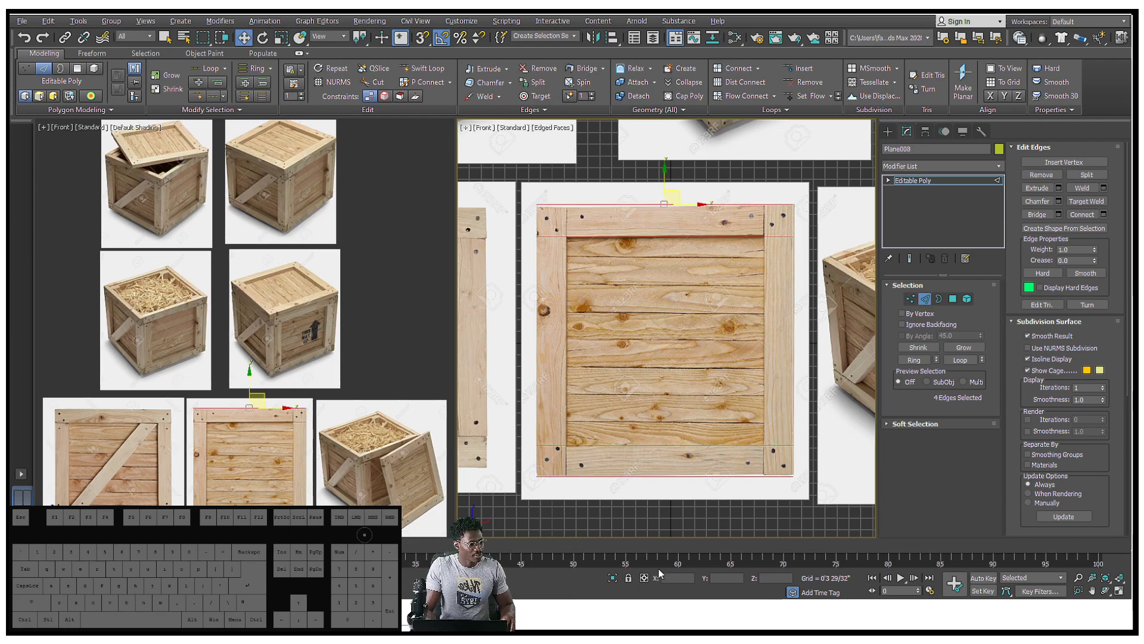
pyautogui.rightClick(667, 342)
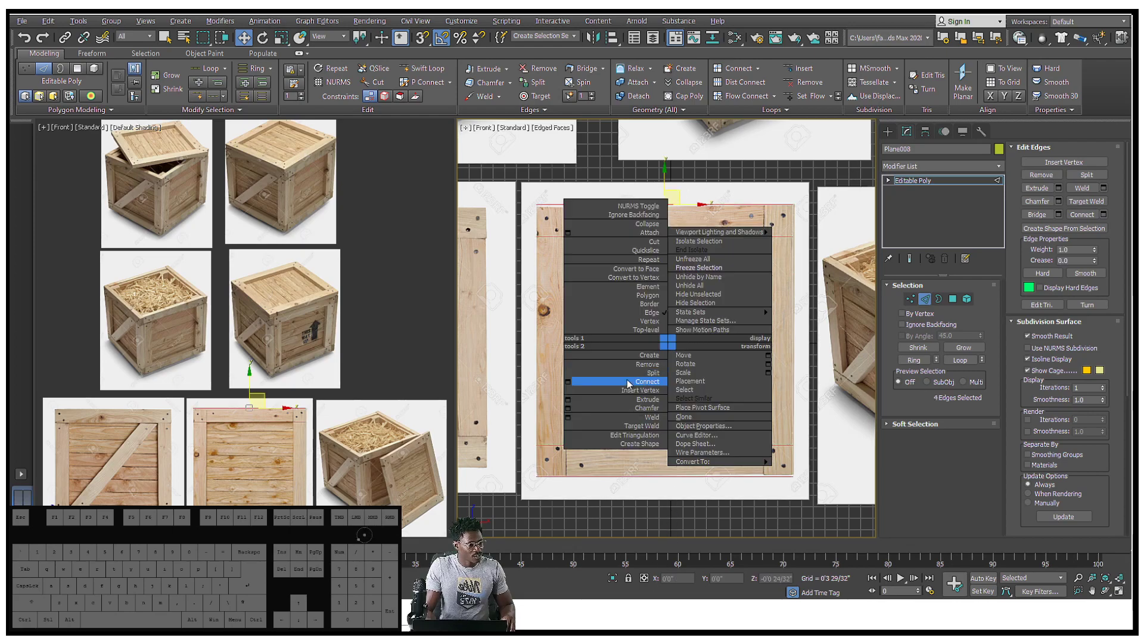
pyautogui.click(570, 383)
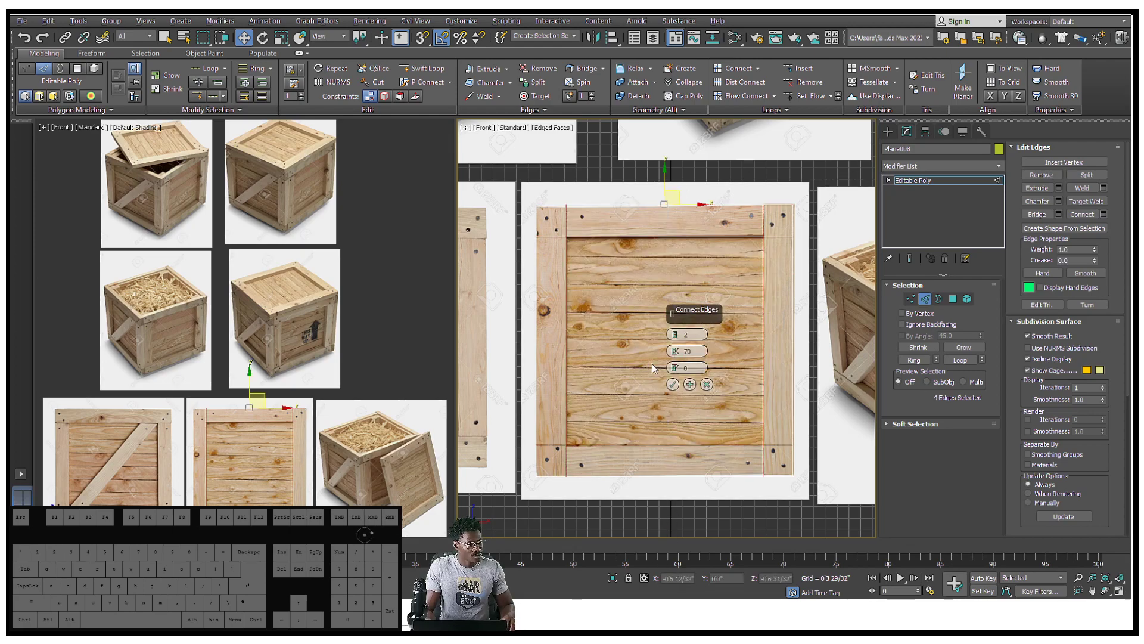
pyautogui.click(674, 384)
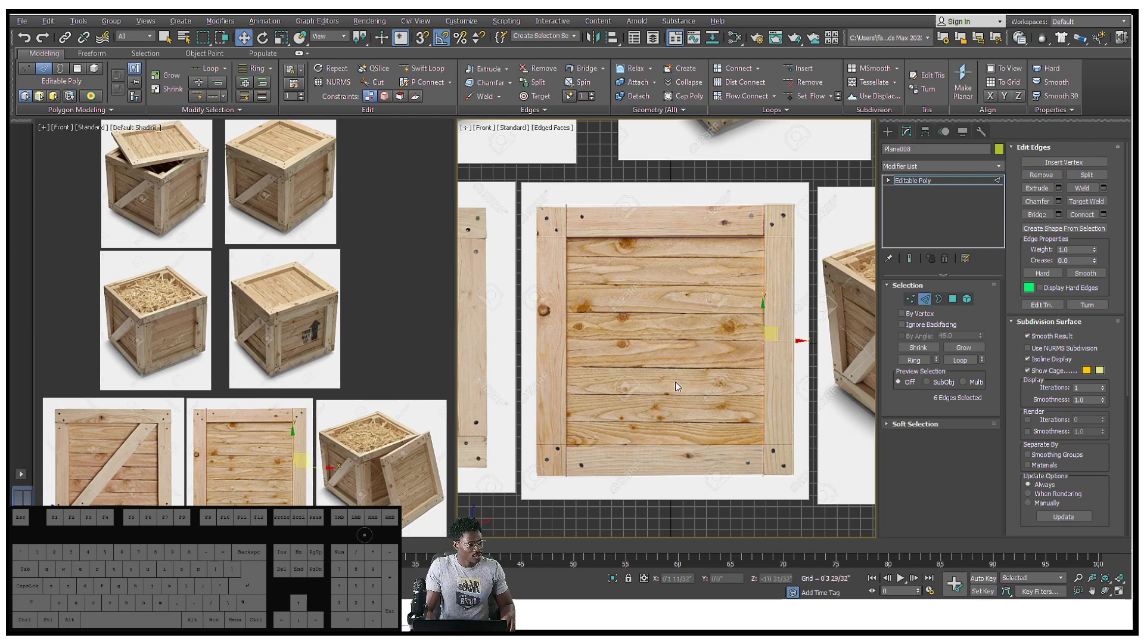
pyautogui.moveTo(720, 269); pyautogui.dragTo(719, 243, button='middle')
pyautogui.scroll(5, 719, 243)
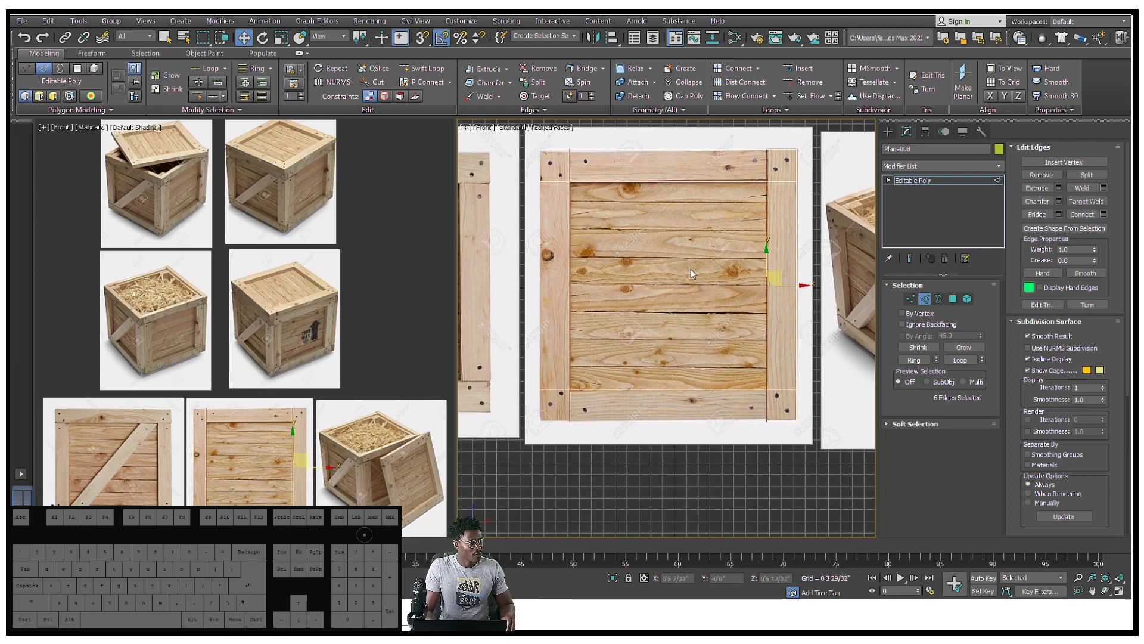
pyautogui.scroll(-5, 706, 242)
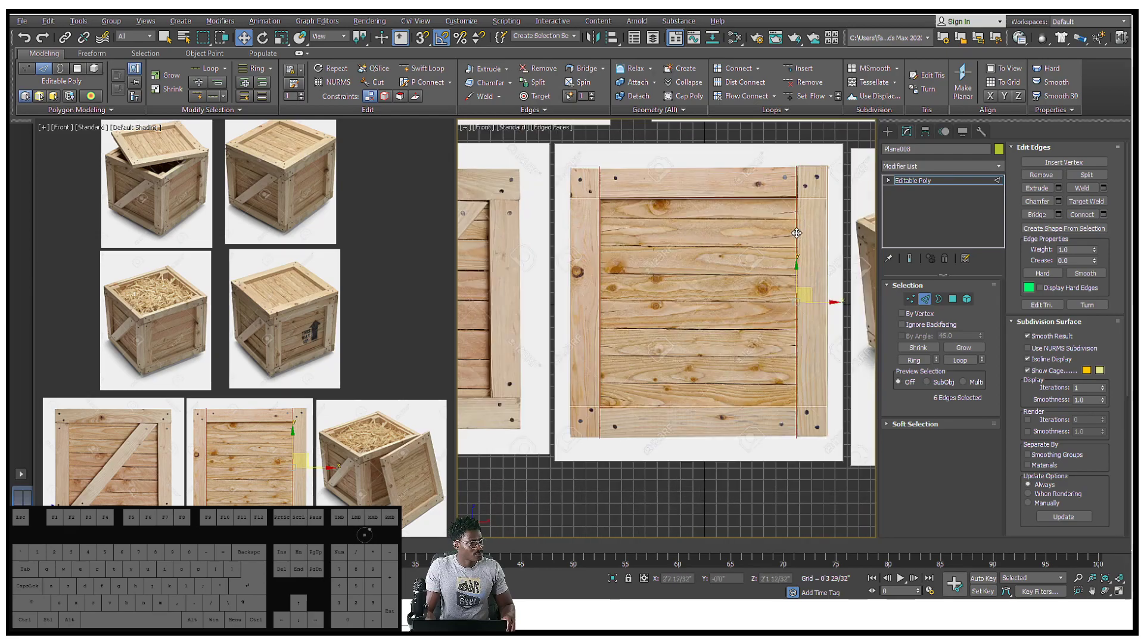
# Step: Detach the two polygons over the top and bottom rail boards between the posts as a separate object
pyautogui.click(953, 299)
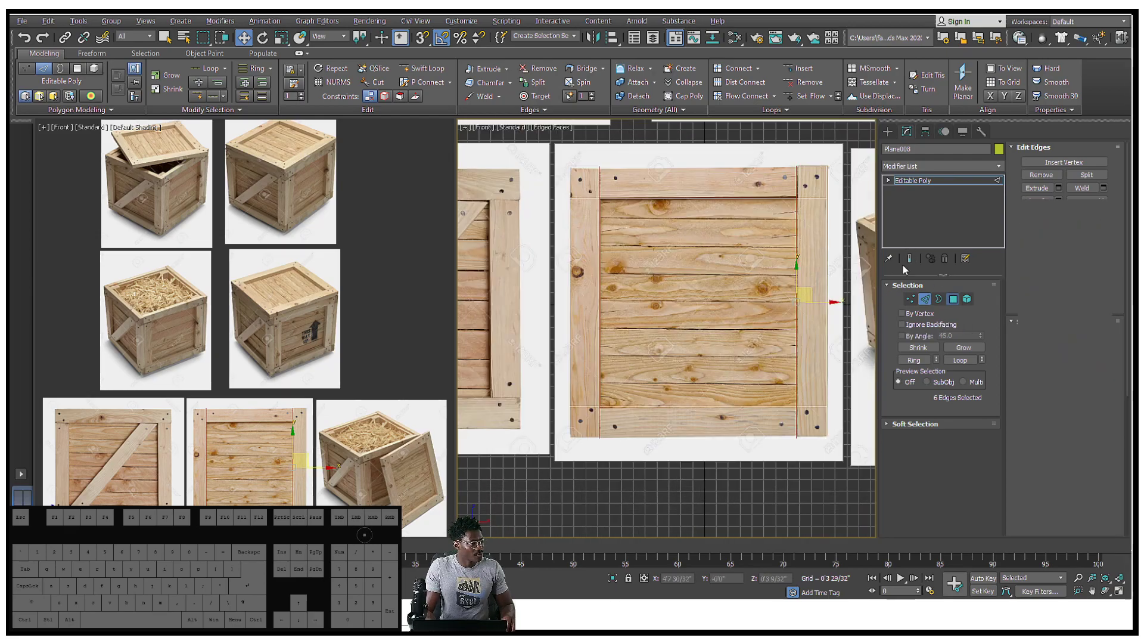
pyautogui.click(694, 185)
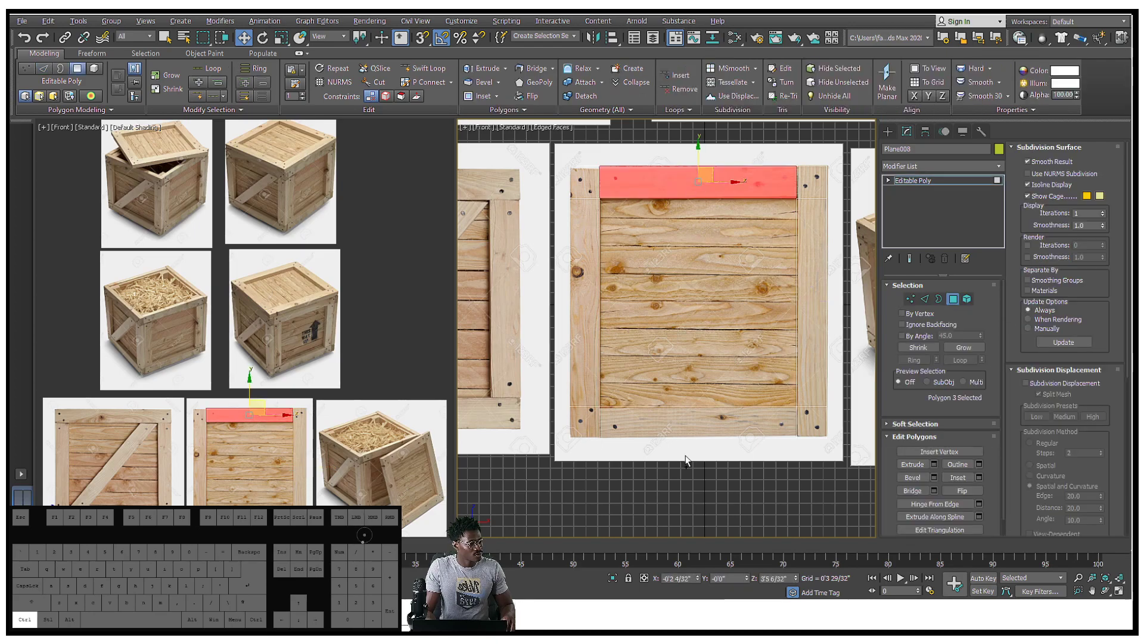
pyautogui.keyDown('ctrl'); pyautogui.click(686, 413); pyautogui.keyUp('ctrl')
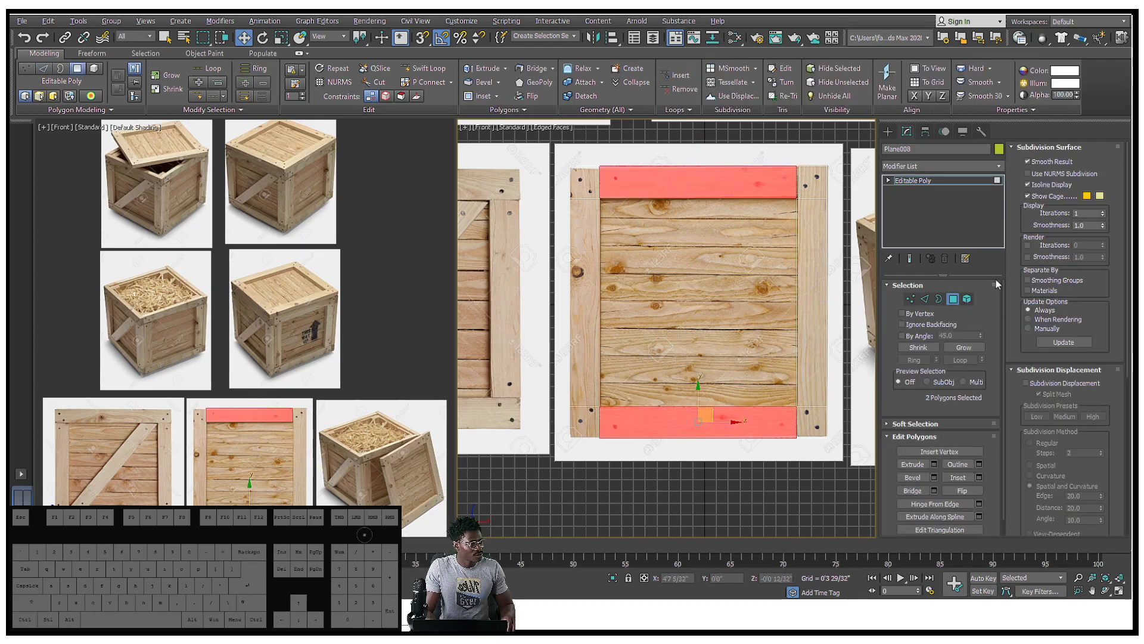
pyautogui.scroll(-8, 1083, 350)
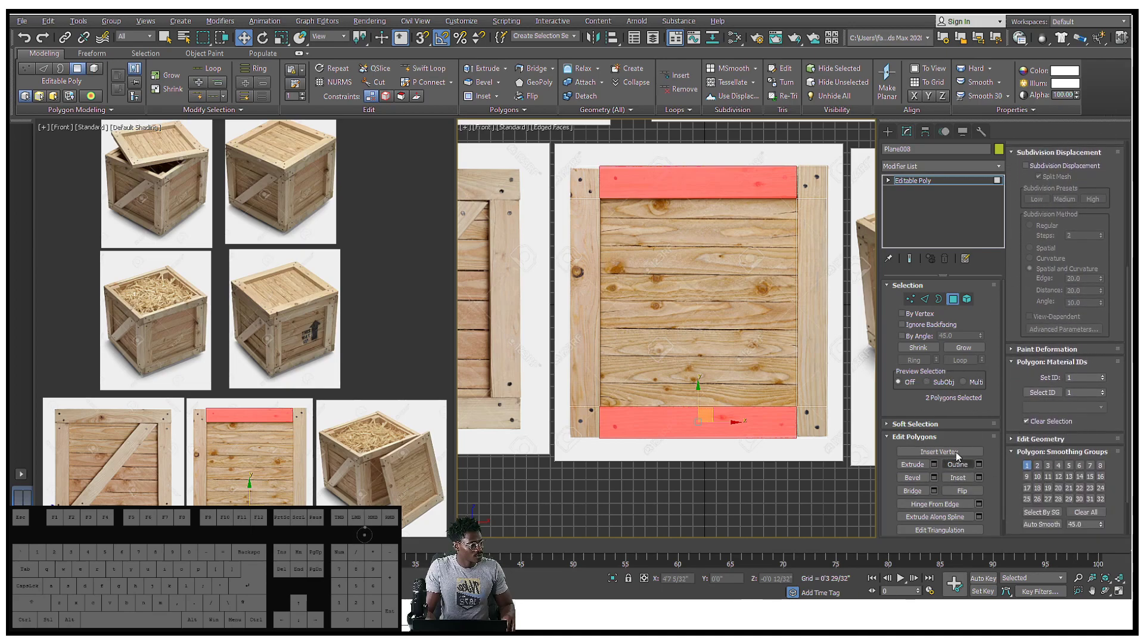
pyautogui.scroll(-2, 972, 417)
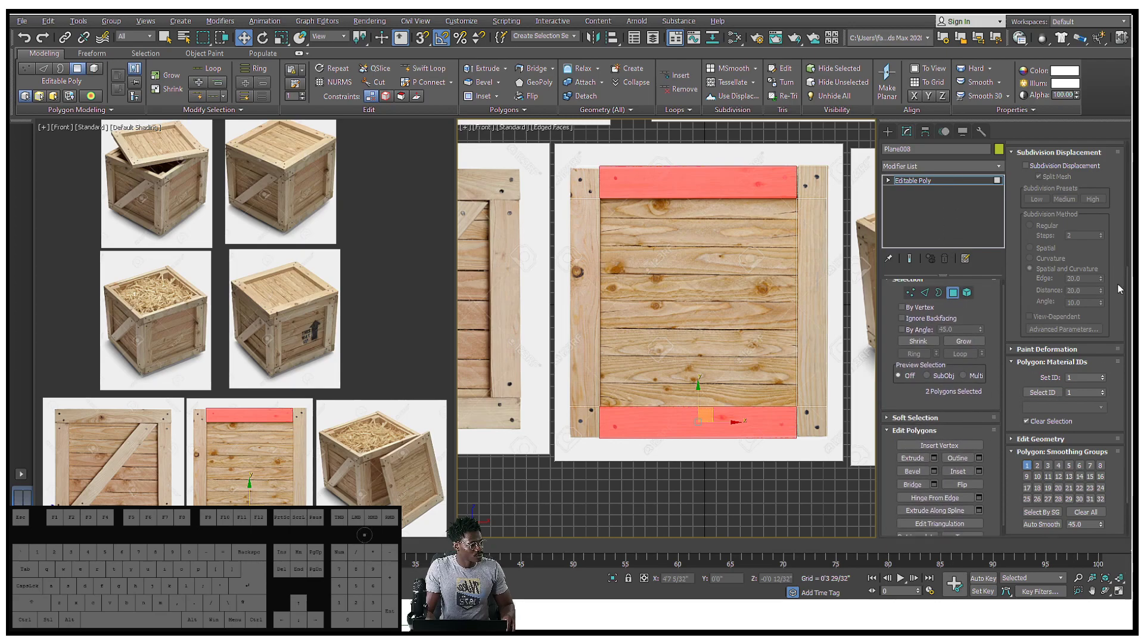
pyautogui.scroll(5, 1119, 277)
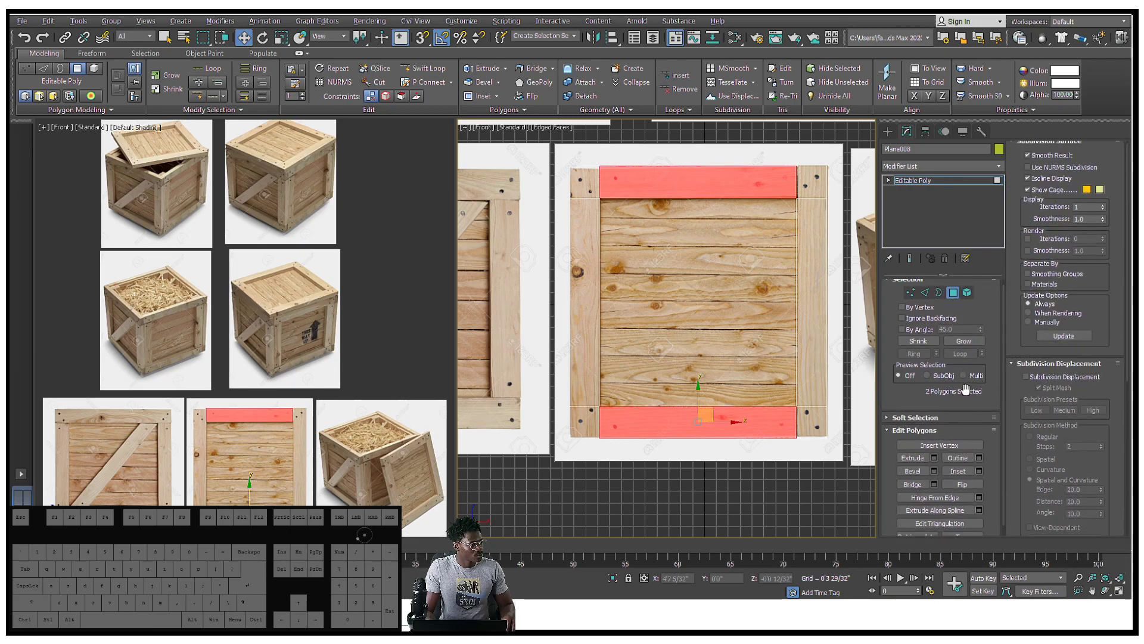
pyautogui.moveTo(985, 397); pyautogui.dragTo(985, 377)
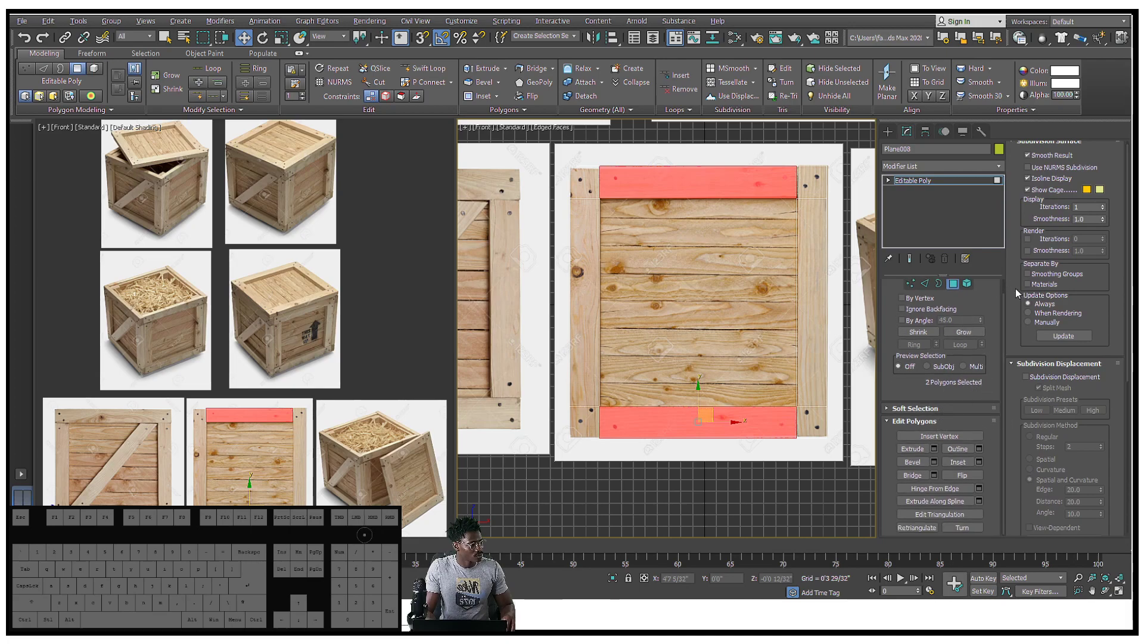
pyautogui.scroll(-5, 1092, 305)
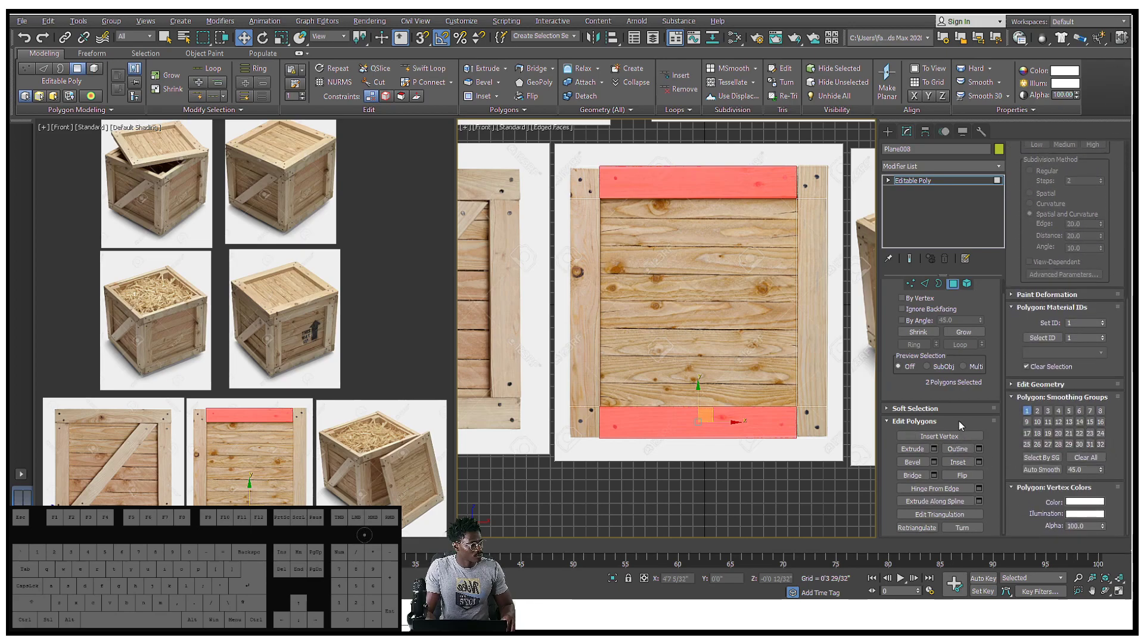
pyautogui.moveTo(954, 421); pyautogui.dragTo(1061, 155)
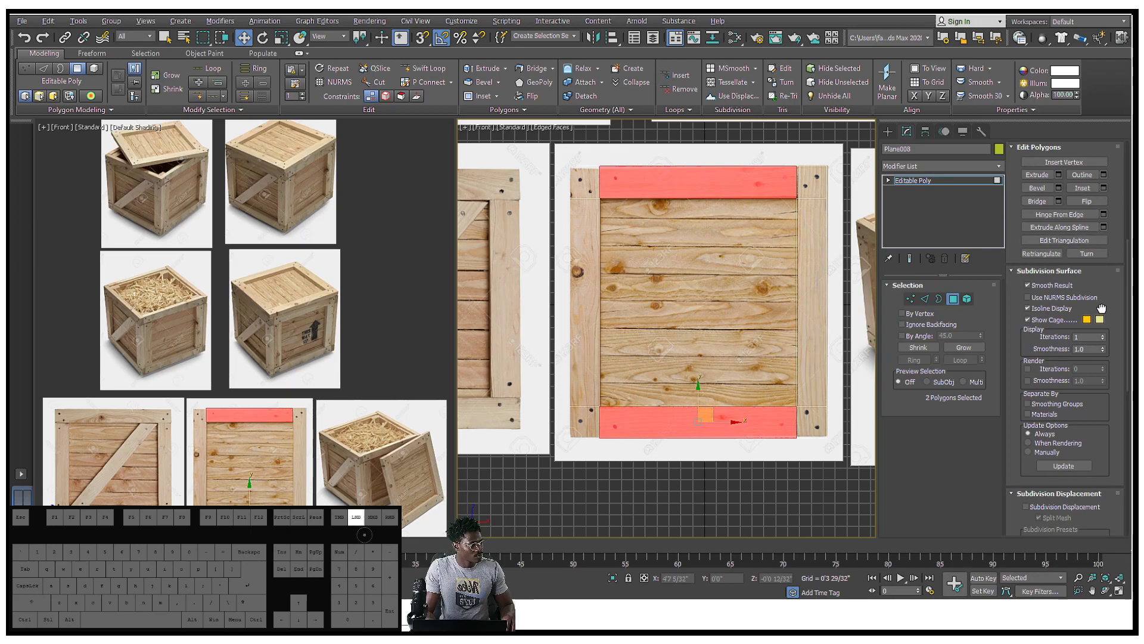
pyautogui.moveTo(1128, 298); pyautogui.dragTo(1127, 417)
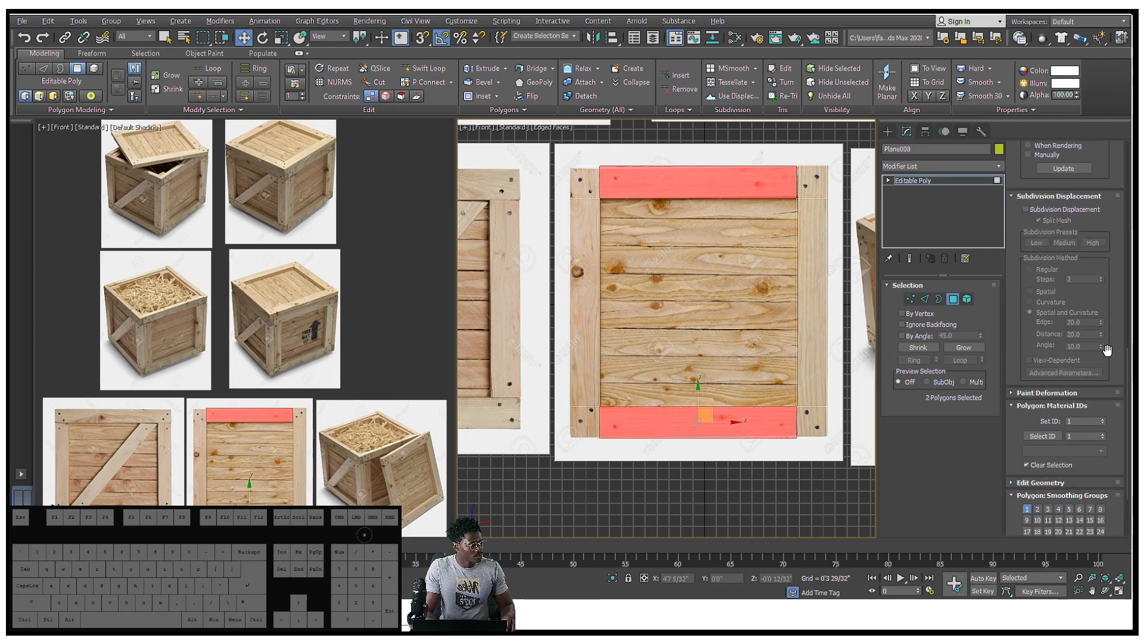
pyautogui.moveTo(1107, 350); pyautogui.dragTo(1090, 257)
pyautogui.click(1027, 387)
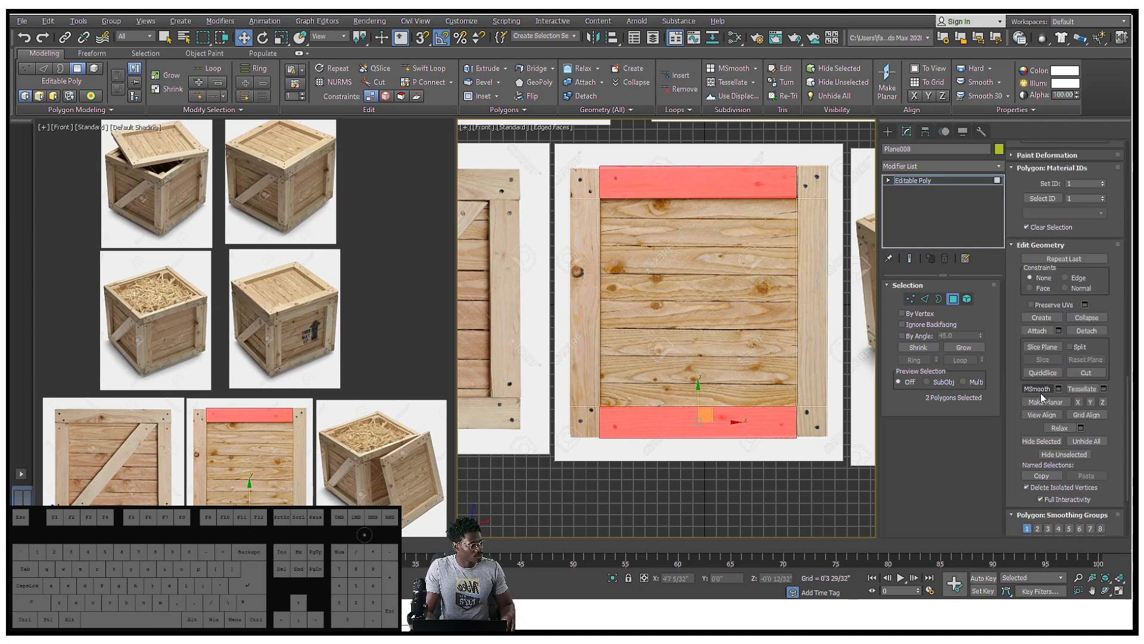
pyautogui.click(1086, 330)
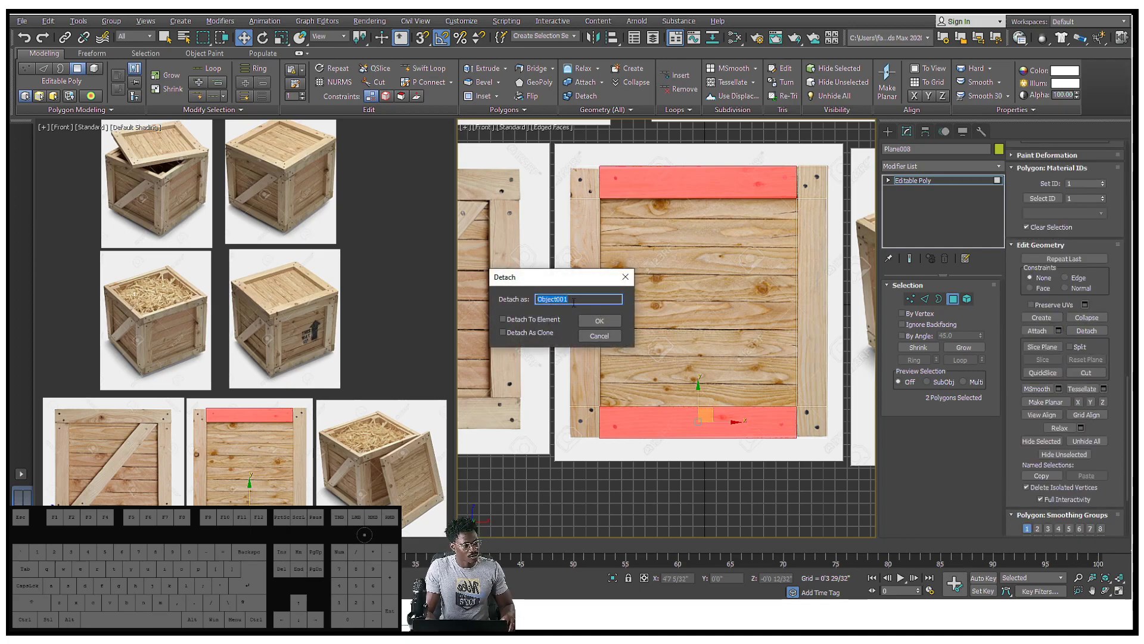
pyautogui.click(593, 322)
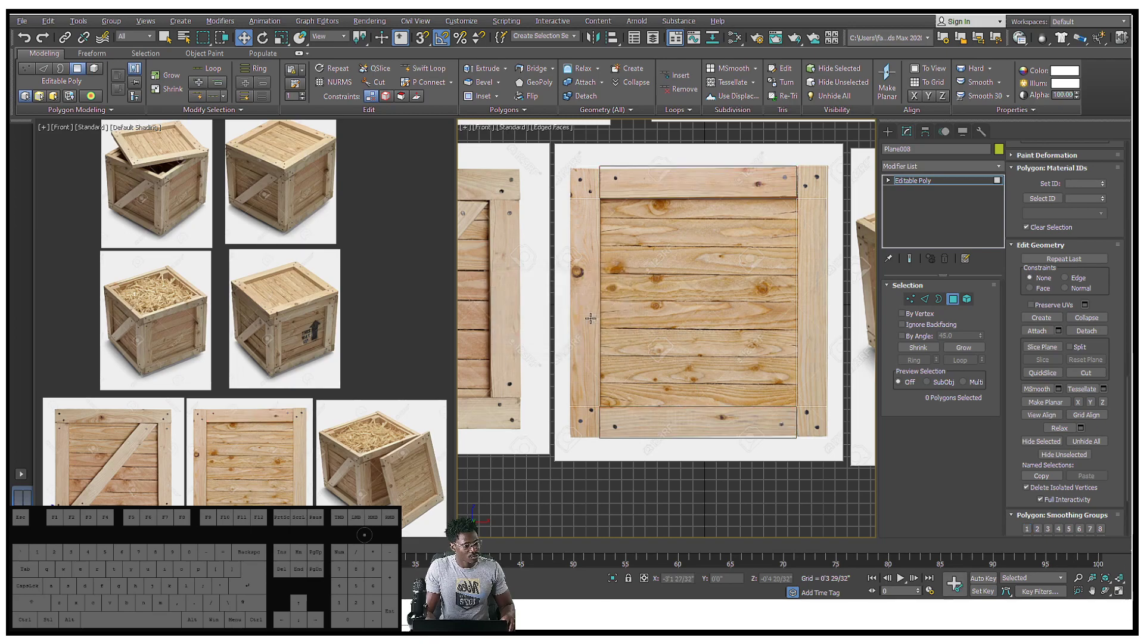
# Step: Detach the six polygons over the left and right posts, including the corners, as another separate object
pyautogui.click(582, 200)
pyautogui.hotkey('ctrl', 'z')
pyautogui.click(574, 258)
pyautogui.keyDown('ctrl'); pyautogui.click(583, 184); pyautogui.keyUp('ctrl')
pyautogui.keyDown('ctrl'); pyautogui.click(586, 417); pyautogui.keyUp('ctrl')
pyautogui.keyDown('ctrl'); pyautogui.click(809, 419); pyautogui.keyUp('ctrl')
pyautogui.keyDown('ctrl'); pyautogui.click(816, 358); pyautogui.keyUp('ctrl')
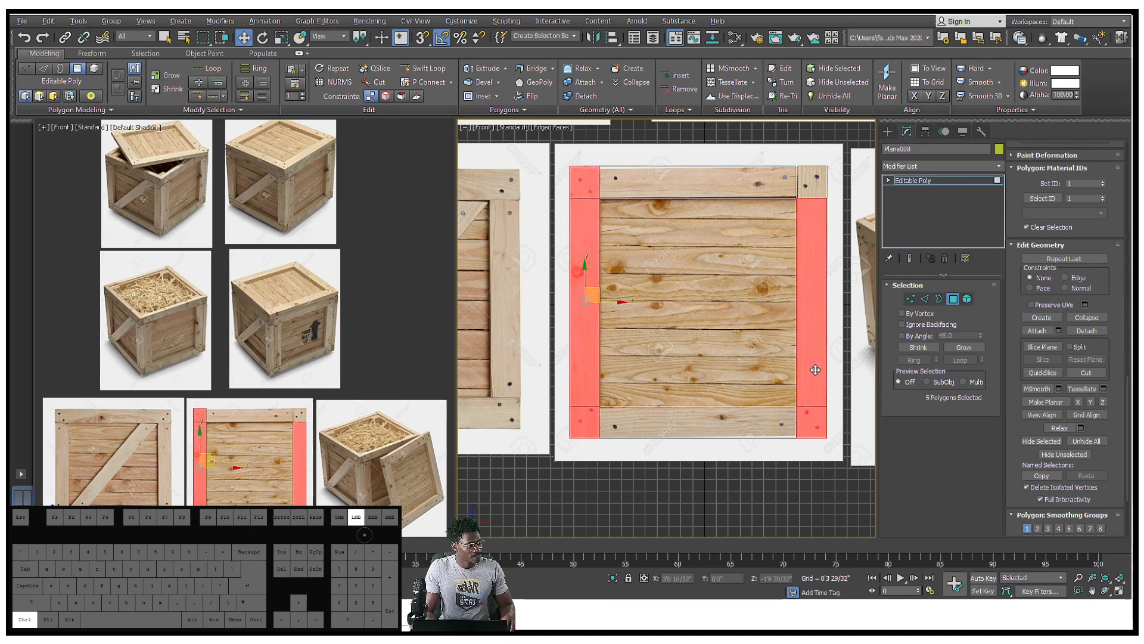
pyautogui.keyDown('ctrl'); pyautogui.click(812, 182); pyautogui.keyUp('ctrl')
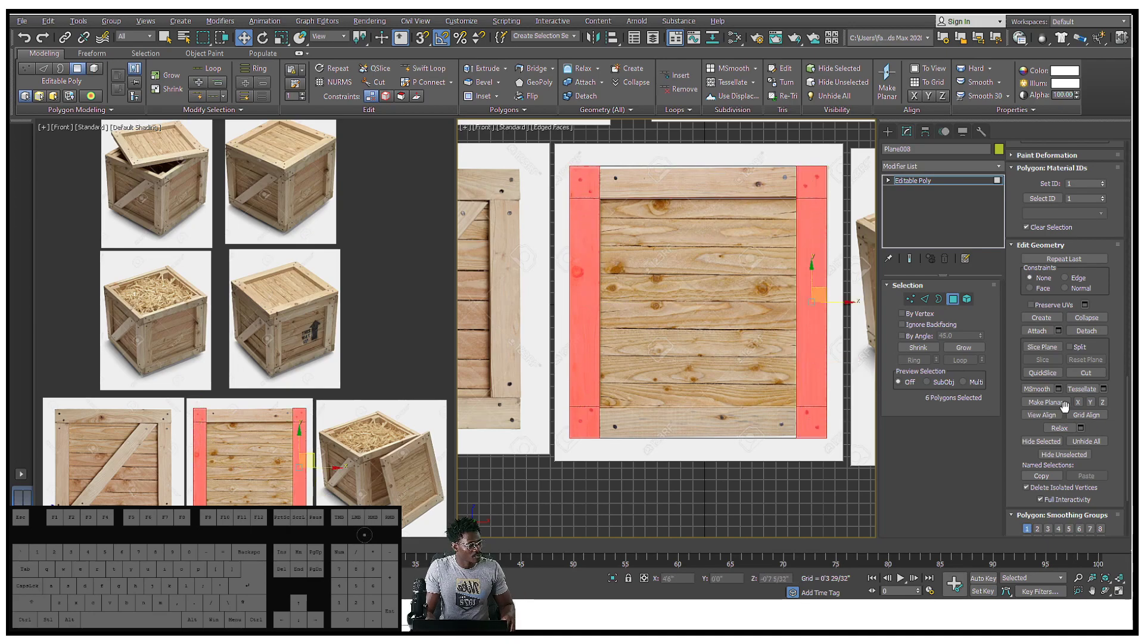
pyautogui.click(1087, 330)
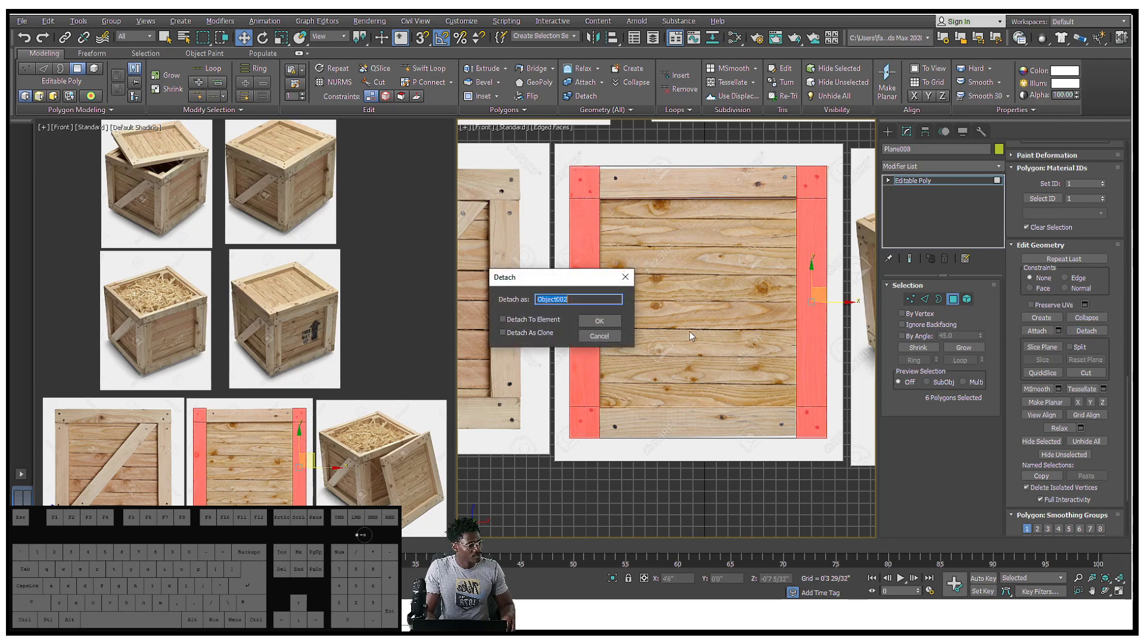
pyautogui.click(599, 322)
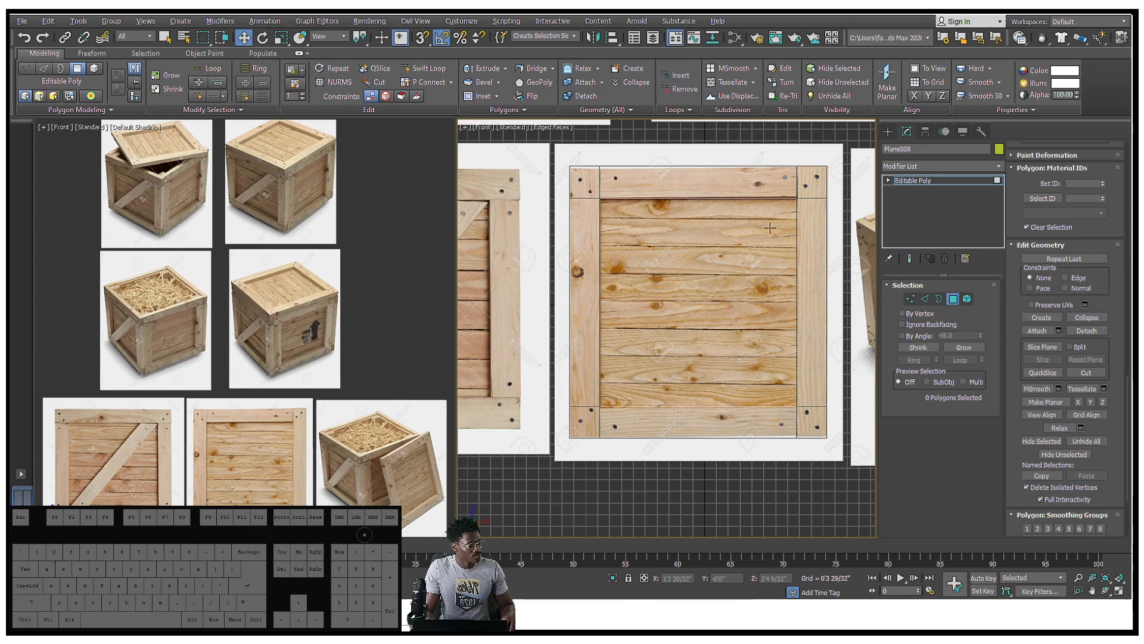
# Step: Examine the remaining centre polygon and the detached rail and post pieces against the side panel reference
pyautogui.click(755, 262)
pyautogui.moveTo(551, 158); pyautogui.dragTo(761, 458)
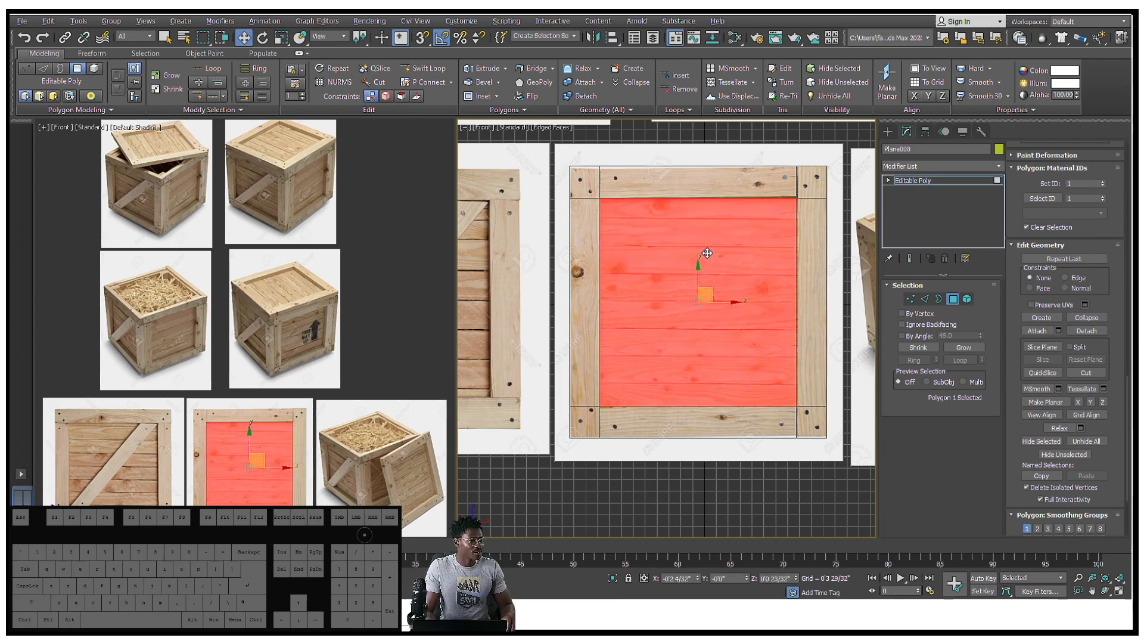
pyautogui.moveTo(674, 193); pyautogui.dragTo(576, 249, button='middle')
pyautogui.scroll(2, 691, 222)
pyautogui.scroll(-4, 704, 224)
pyautogui.scroll(4, 704, 240)
pyautogui.click(799, 279)
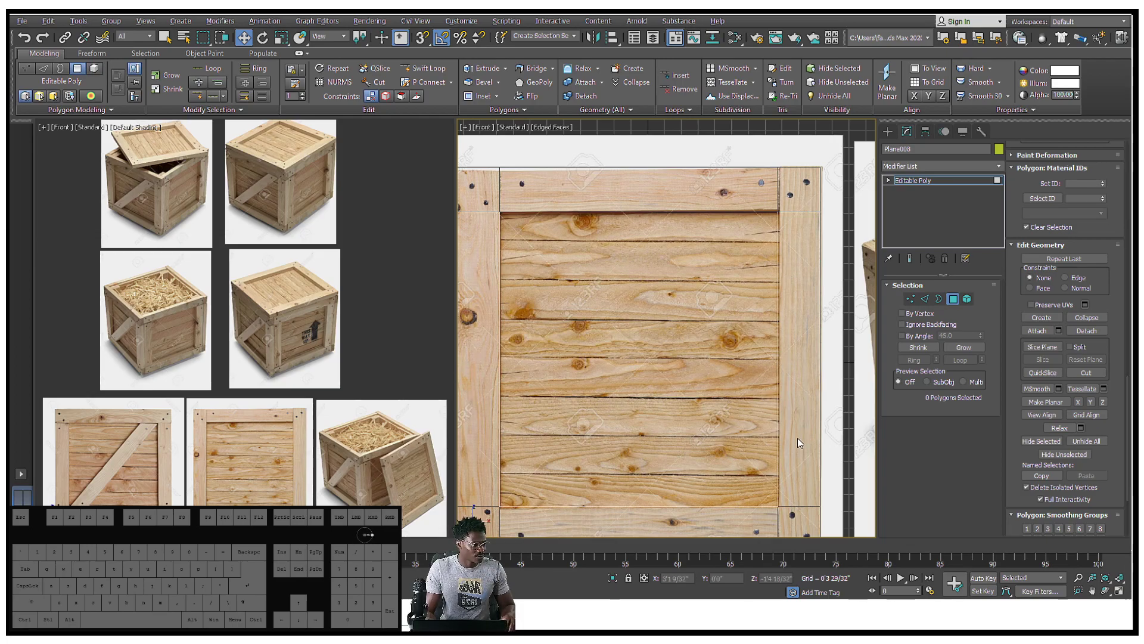
pyautogui.moveTo(574, 506); pyautogui.dragTo(654, 377, button='middle')
pyautogui.scroll(-3, 655, 361)
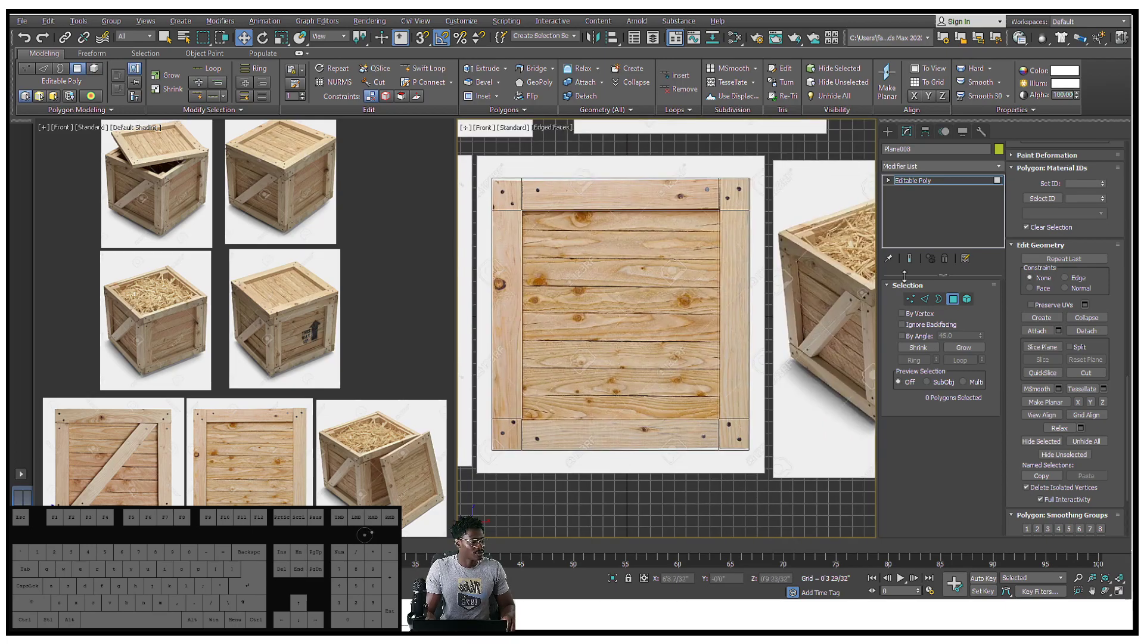
# Step: Connect the centre panel's two vertical side edges with 7 segments, with pinch and slide at 0
pyautogui.click(925, 301)
pyautogui.press('2')
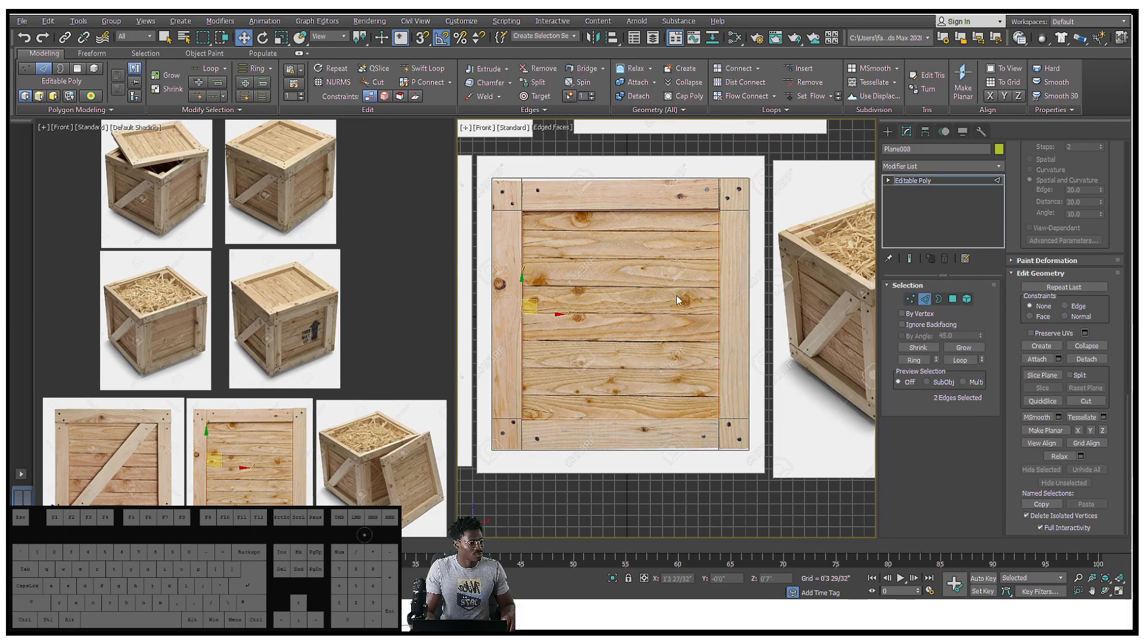
pyautogui.moveTo(676, 295); pyautogui.dragTo(726, 286, button='middle')
pyautogui.rightClick(725, 284)
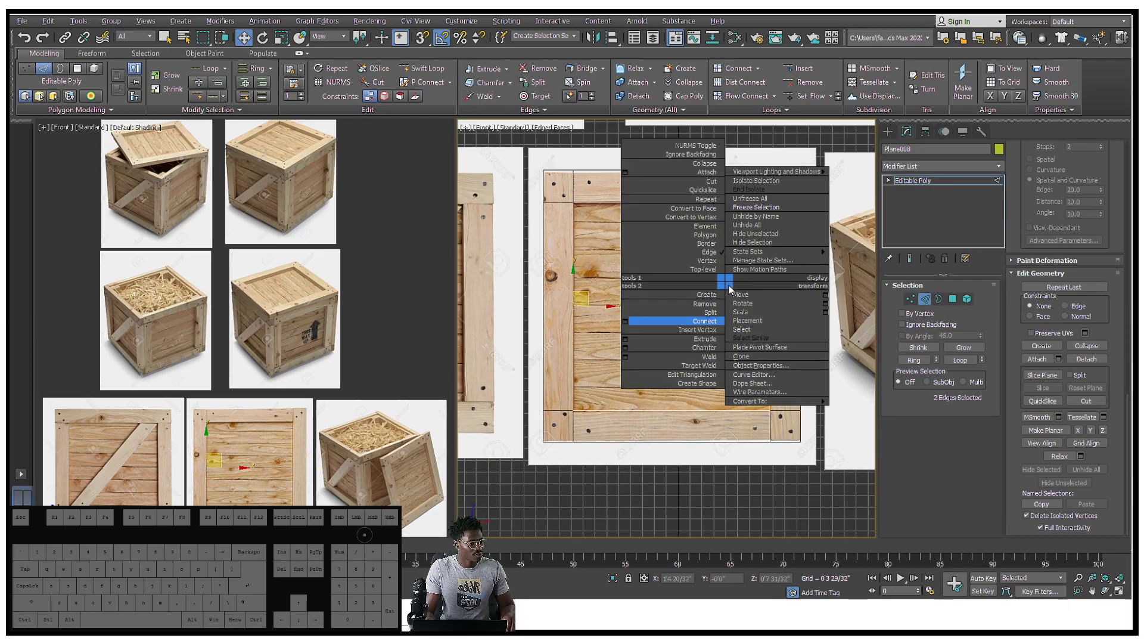
pyautogui.click(625, 321)
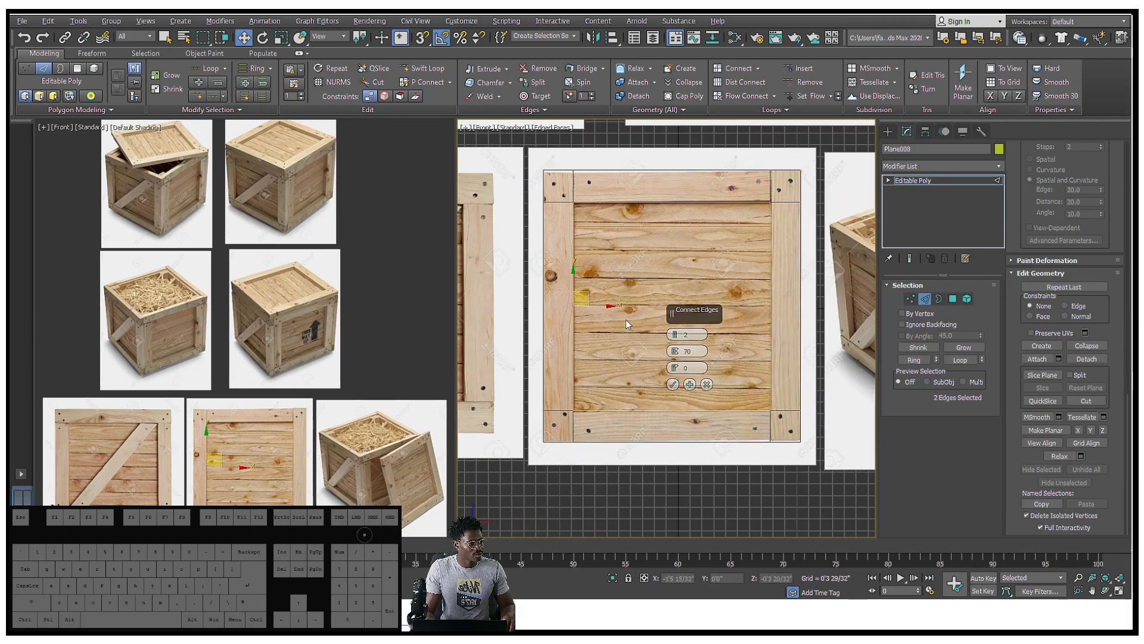
pyautogui.rightClick(683, 353)
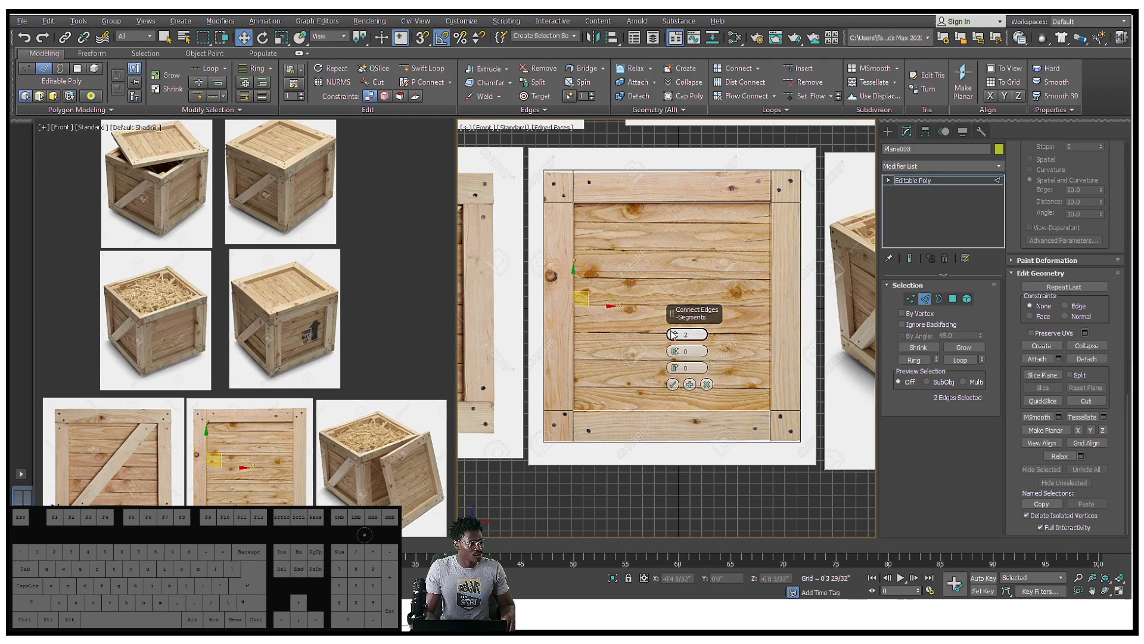
pyautogui.moveTo(674, 332); pyautogui.dragTo(676, 325)
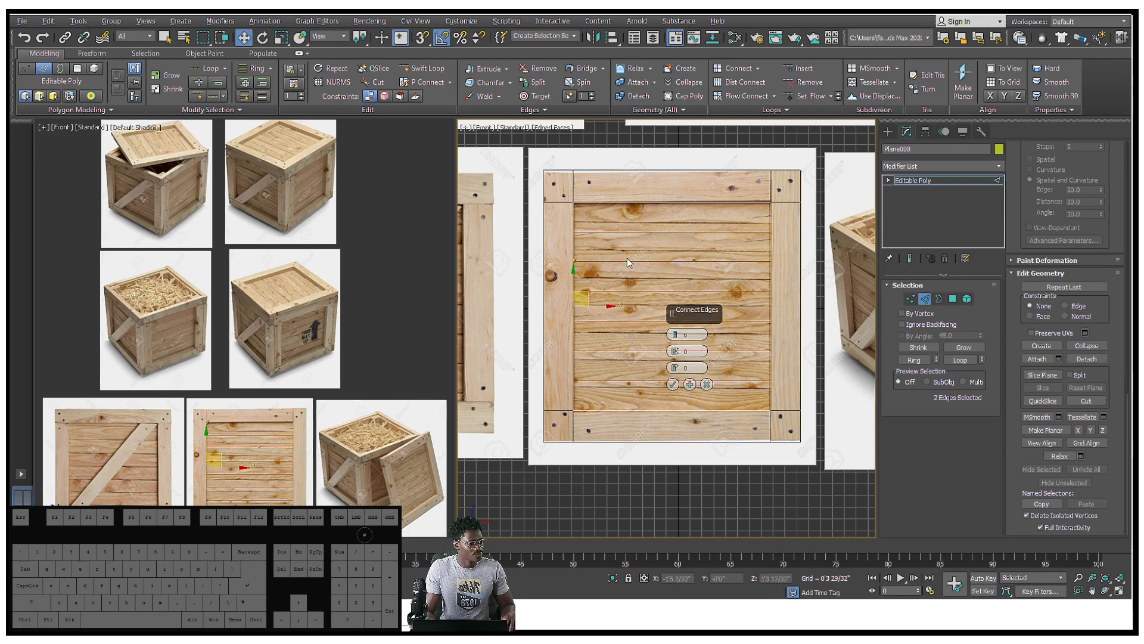
pyautogui.moveTo(677, 336); pyautogui.dragTo(678, 334)
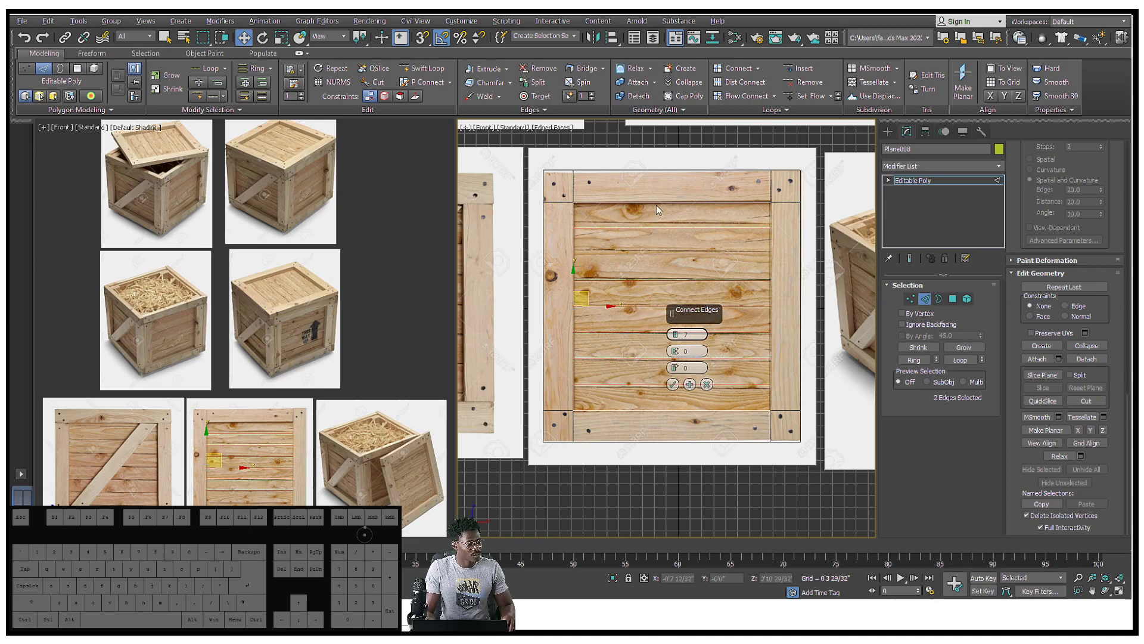
pyautogui.click(672, 384)
# Step: Split the seven new horizontal edges of the centre panel so its eight boards become separate elements
pyautogui.scroll(-2, 651, 339)
pyautogui.scroll(2, 699, 323)
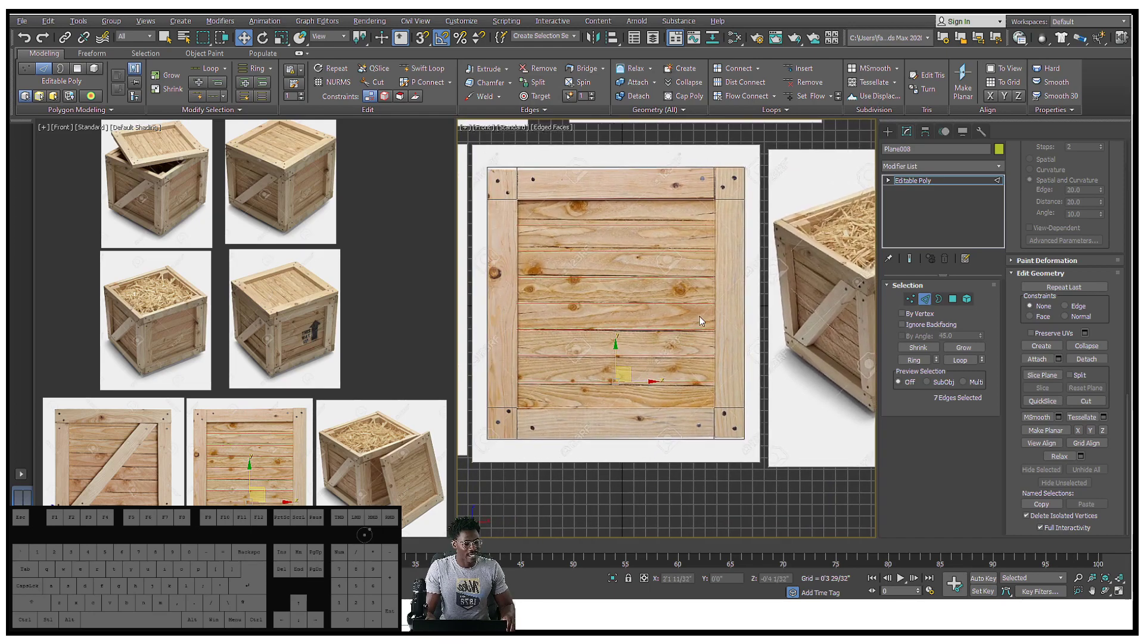
pyautogui.moveTo(699, 323); pyautogui.dragTo(710, 354, button='middle')
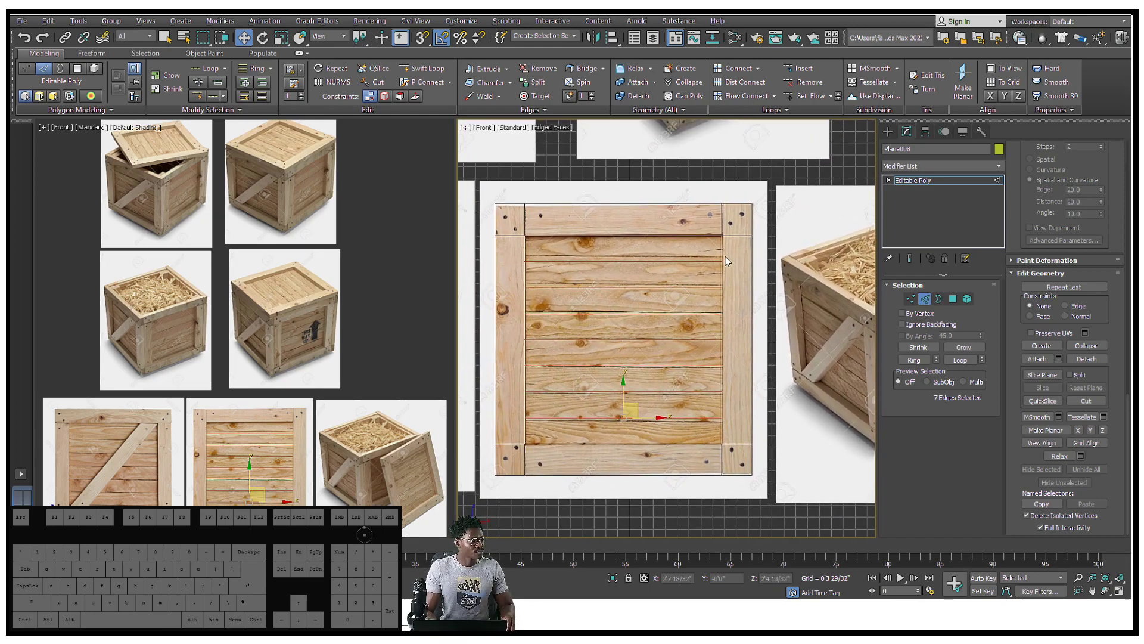
pyautogui.scroll(2, 709, 230)
pyautogui.scroll(-2, 709, 230)
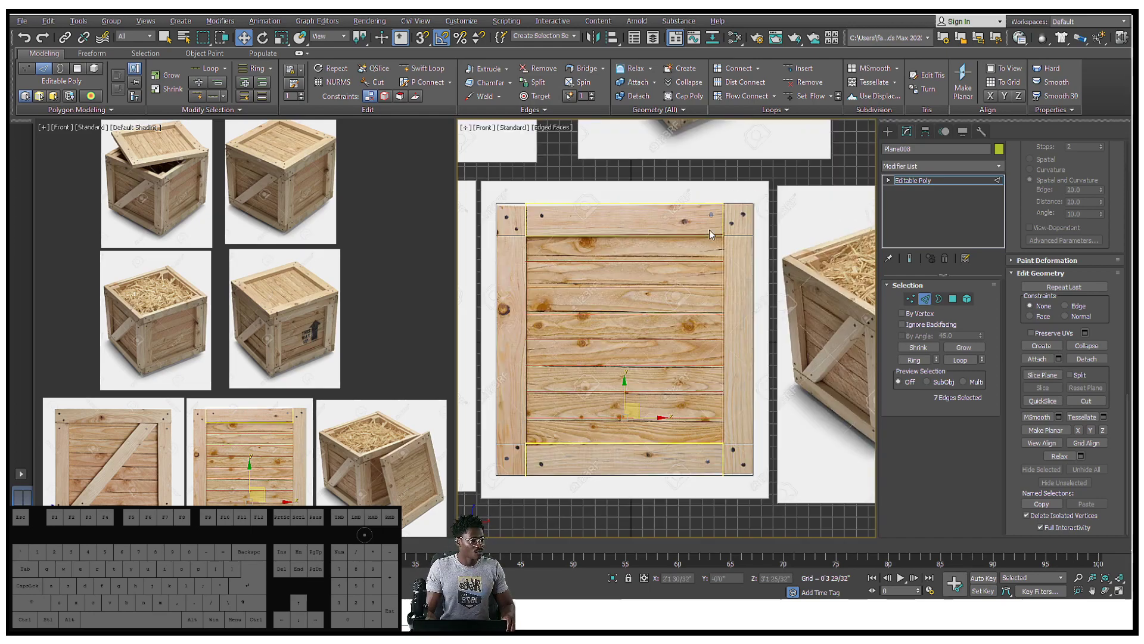
pyautogui.press('1')
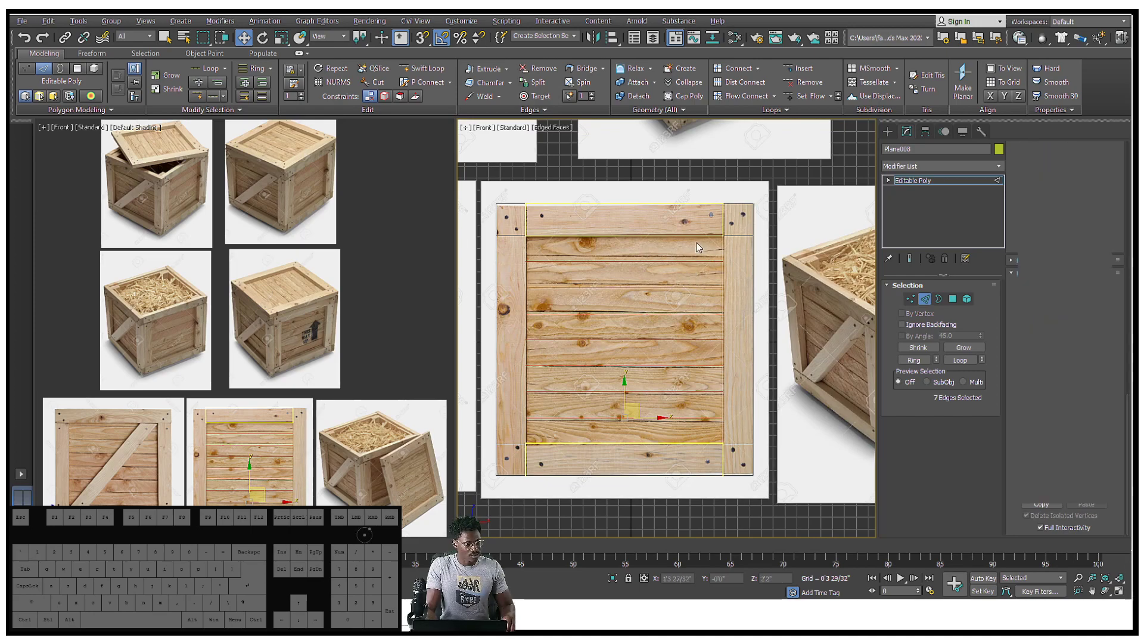
pyautogui.click(925, 298)
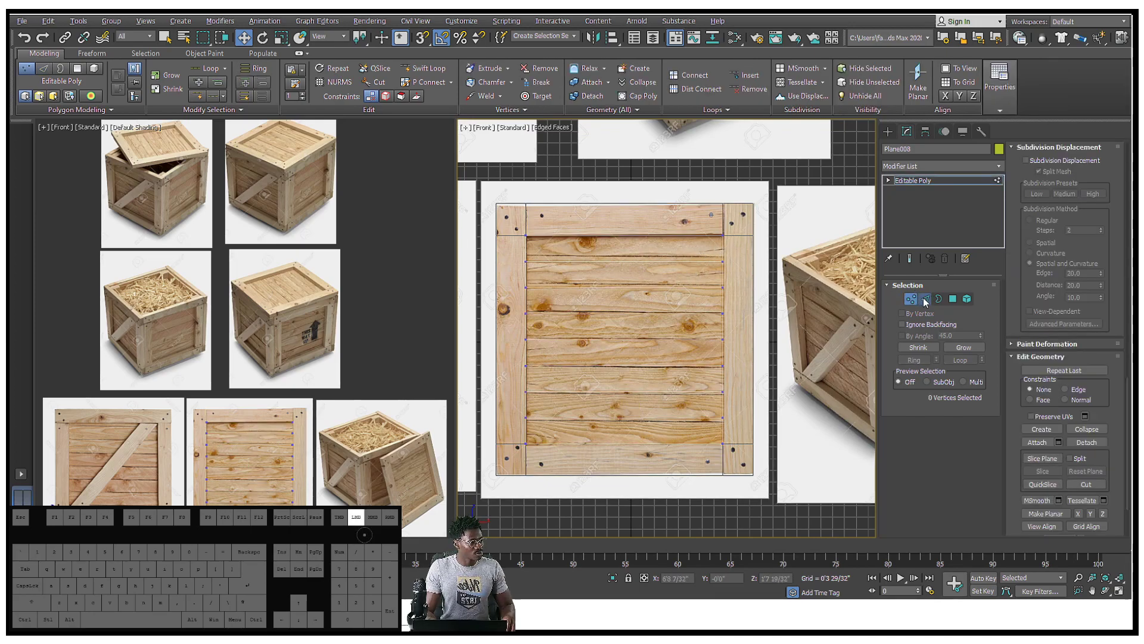
pyautogui.rightClick(605, 365)
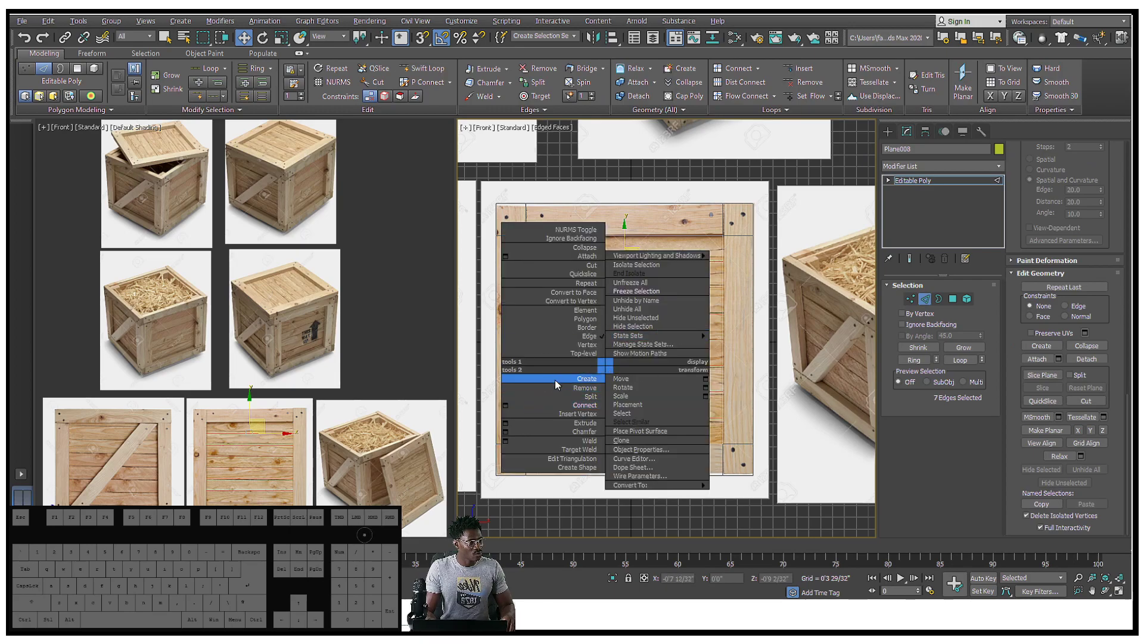
pyautogui.click(582, 404)
pyautogui.click(804, 242)
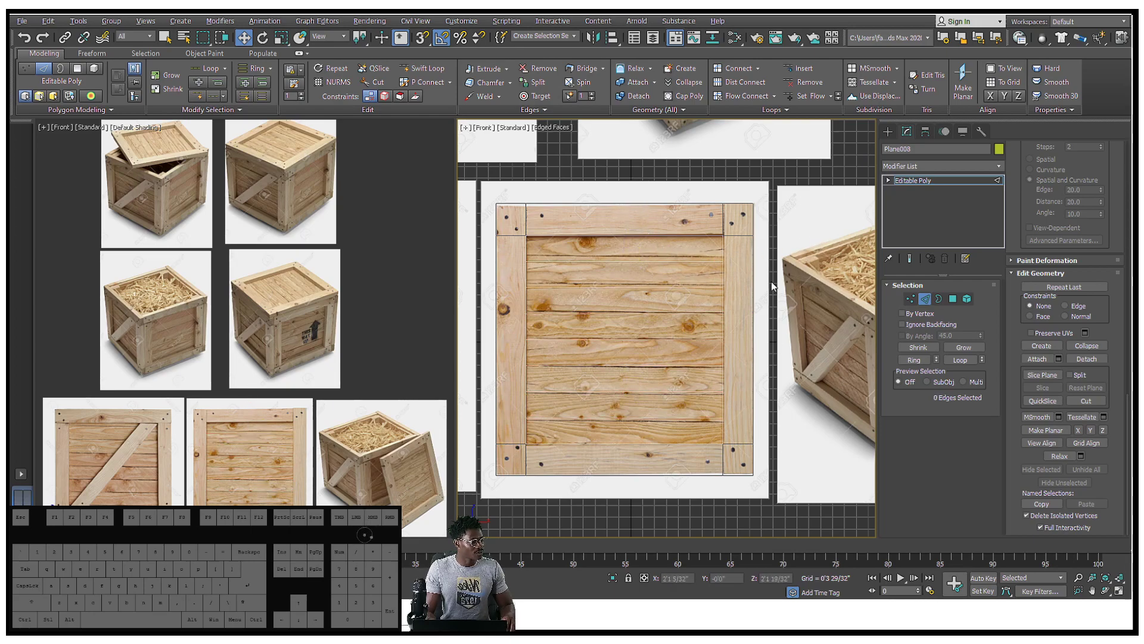
# Step: Move the top board away from the centre panel as an element to test the split, and undo the move
pyautogui.click(968, 300)
pyautogui.click(618, 239)
pyautogui.moveTo(638, 234); pyautogui.dragTo(845, 191)
pyautogui.press('ctrl')
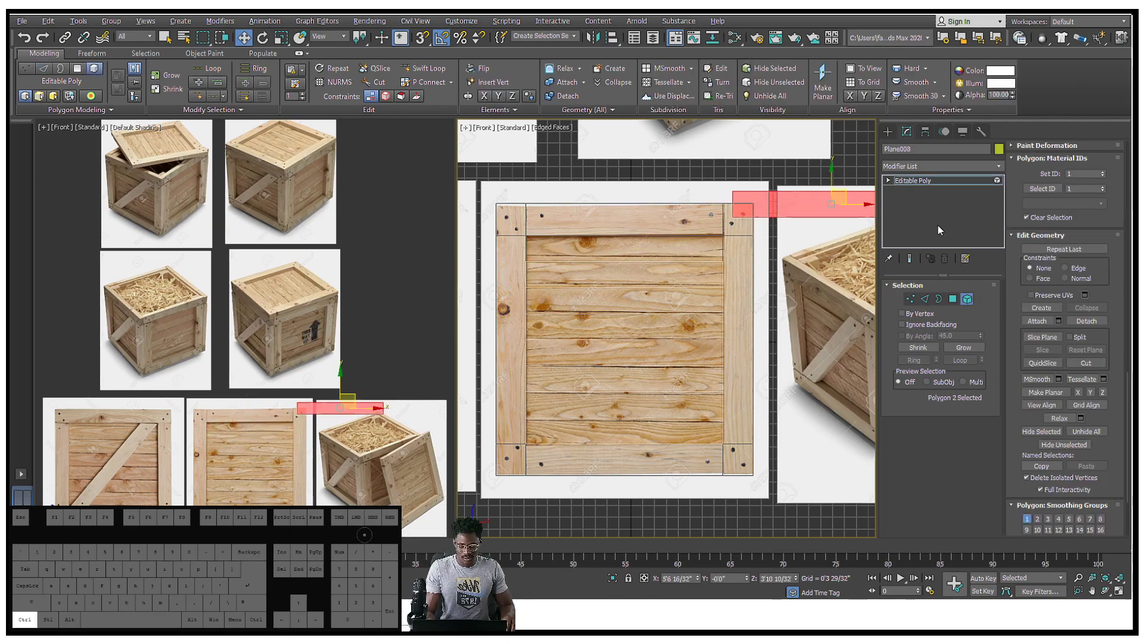
pyautogui.hotkey('ctrl', 'z')
pyautogui.hotkey('ctrl', 'z')
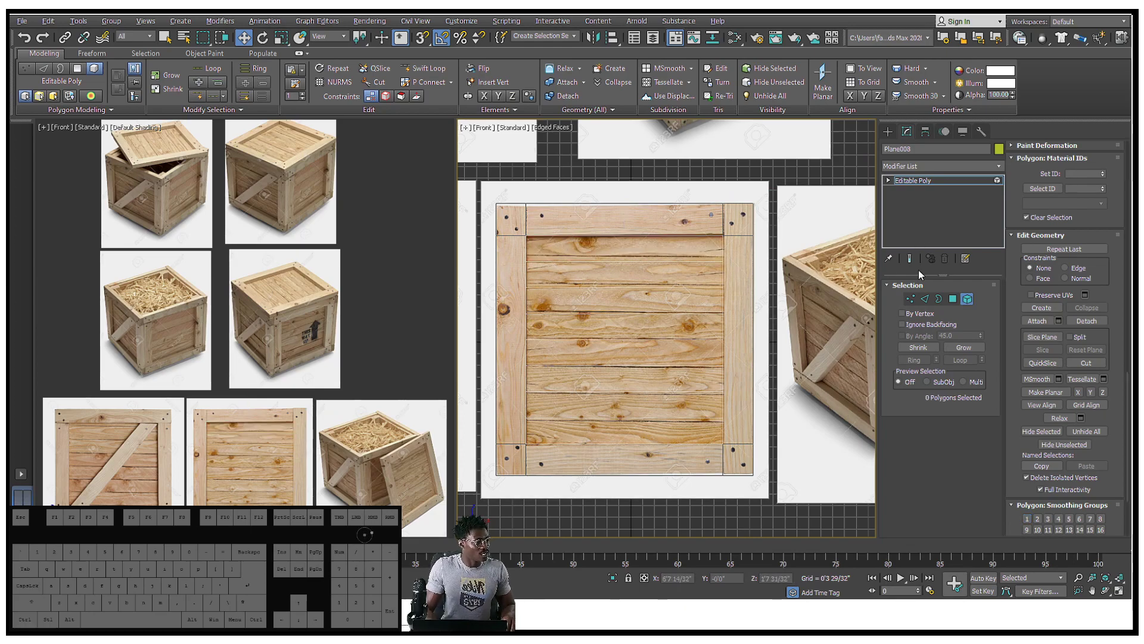
# Step: Extend the boards' left and right end vertices outward to about the middle of the side posts
pyautogui.click(910, 299)
pyautogui.moveTo(508, 206); pyautogui.dragTo(540, 475)
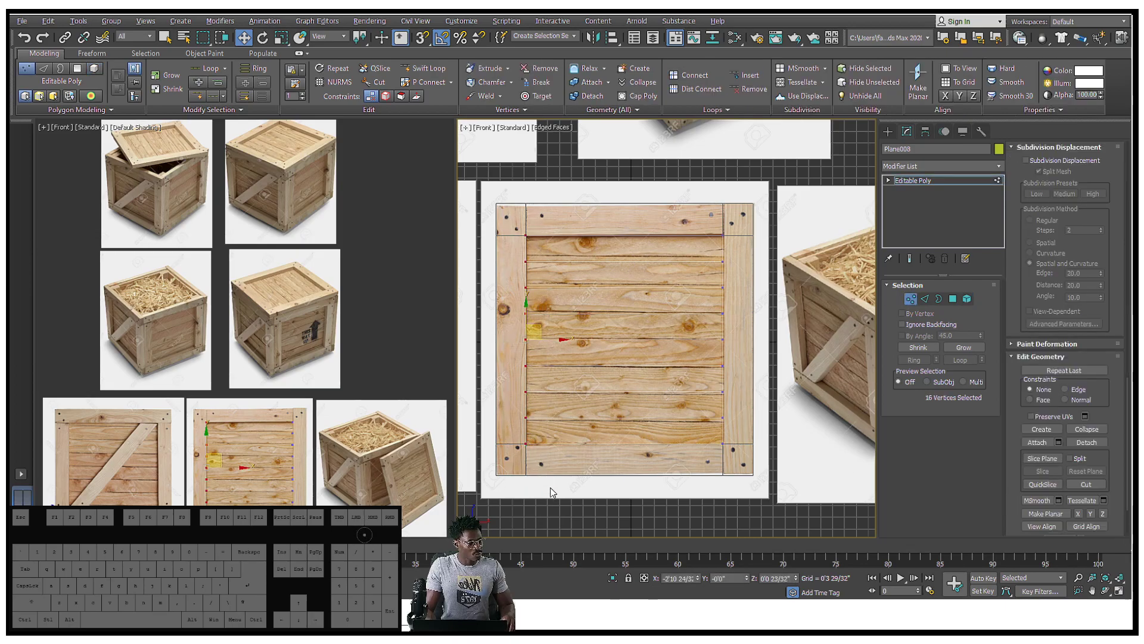
pyautogui.scroll(4, 526, 439)
pyautogui.moveTo(526, 439); pyautogui.dragTo(606, 401, button='middle')
pyautogui.scroll(-2, 605, 400)
pyautogui.moveTo(635, 263)
pyautogui.mouseDown()
pyautogui.moveTo(599, 266)
pyautogui.moveTo(612, 266)
pyautogui.mouseUp()
pyautogui.scroll(-6, 612, 266)
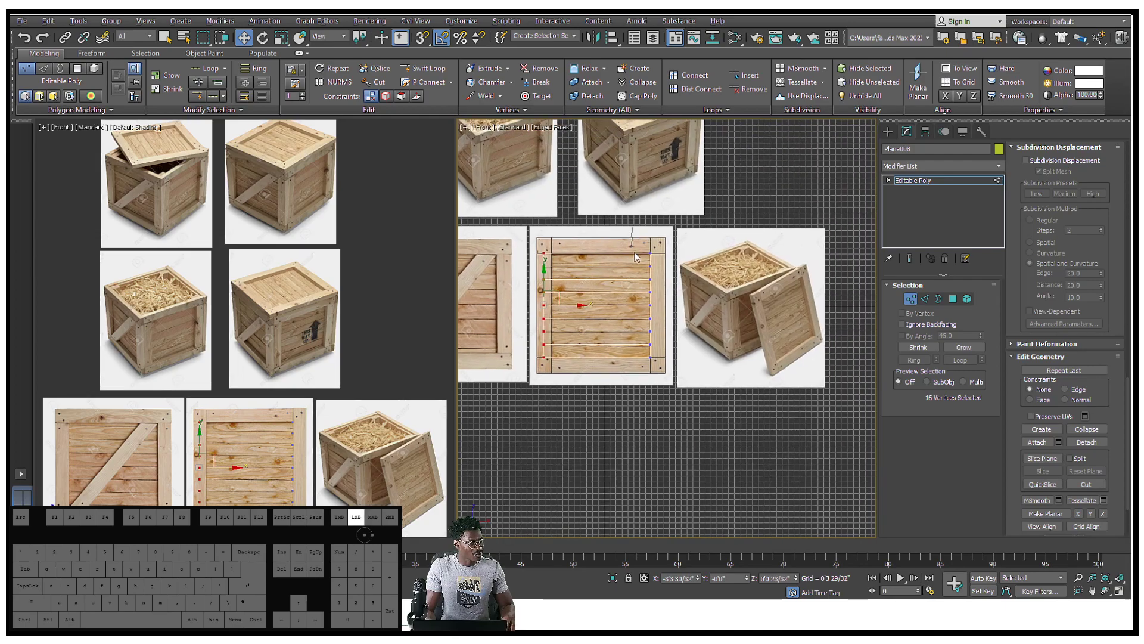
pyautogui.press('z')
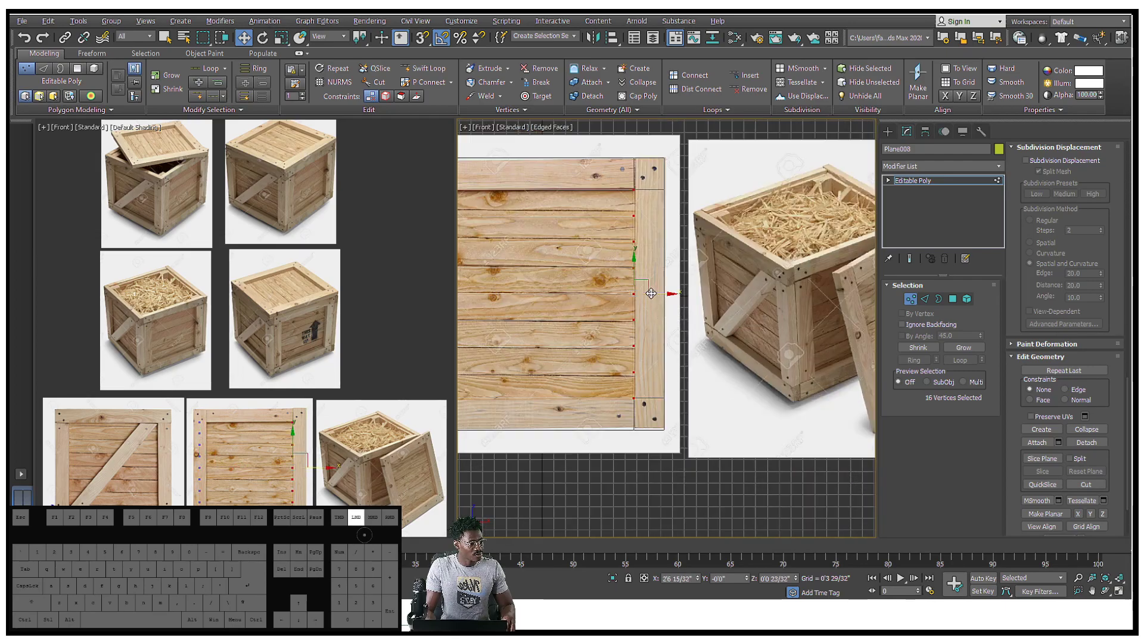
pyautogui.moveTo(664, 293); pyautogui.dragTo(664, 294)
pyautogui.moveTo(664, 294); pyautogui.dragTo(784, 343, button='middle')
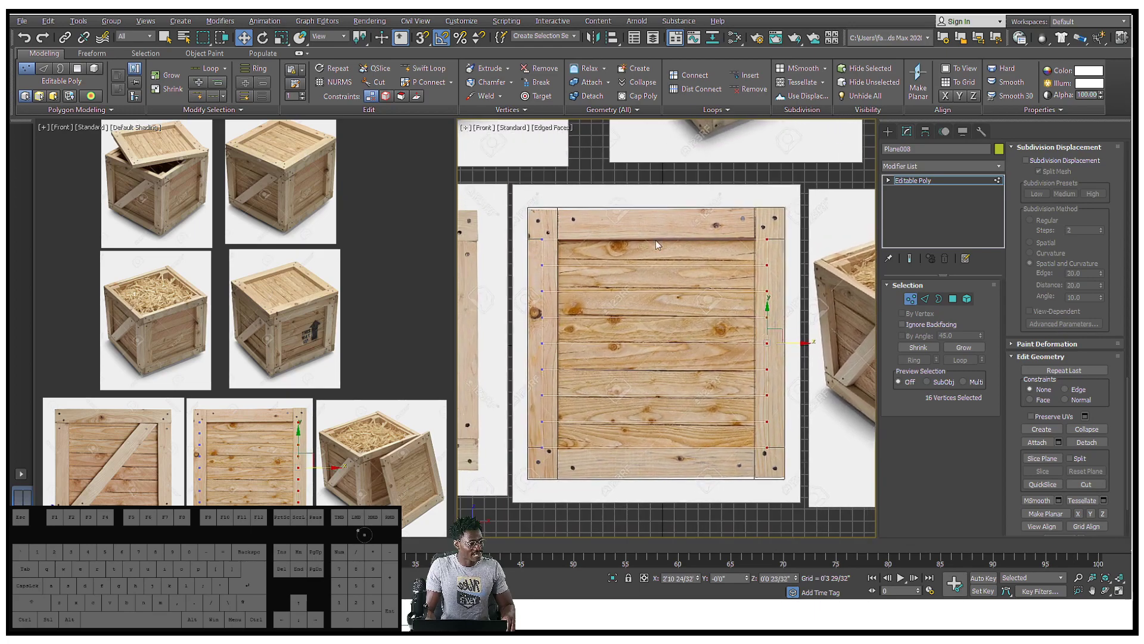
# Step: Raise the top board's two upper vertices so the board extends over the top rail area
pyautogui.moveTo(515, 219); pyautogui.dragTo(809, 258)
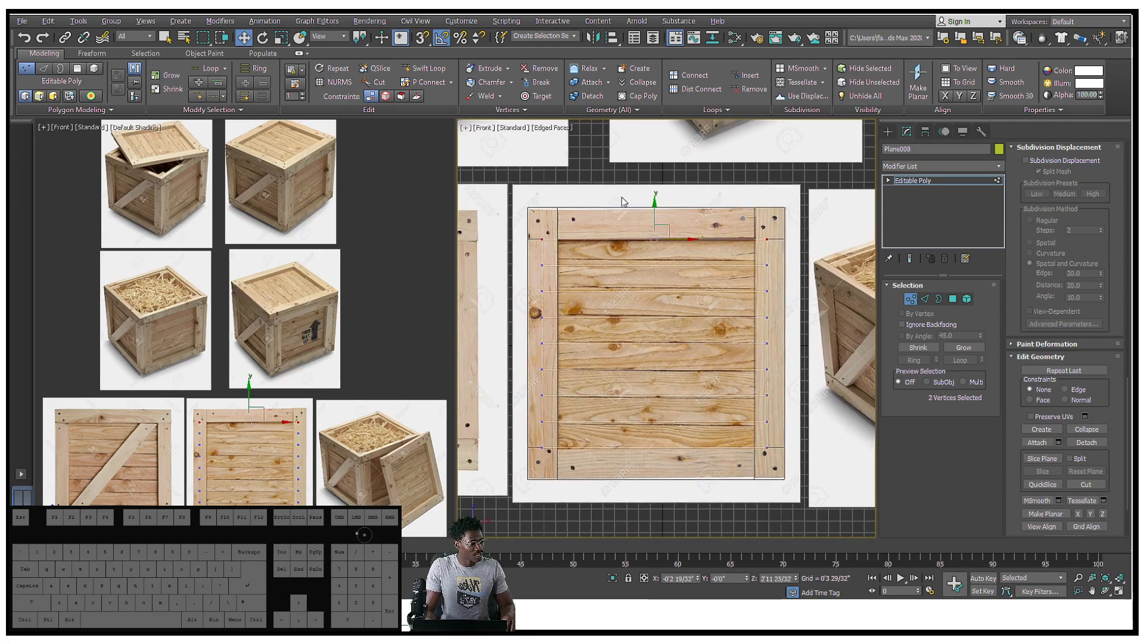
pyautogui.press('z')
pyautogui.moveTo(677, 224); pyautogui.dragTo(679, 210)
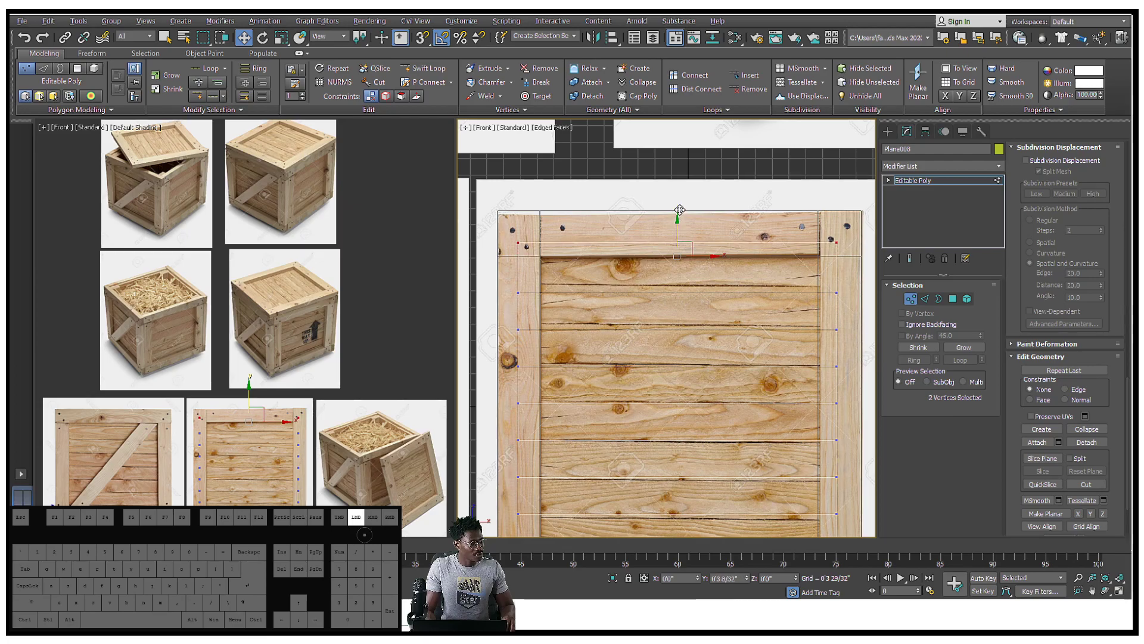
# Step: Lower the bottom board's two bottom vertices to about two thirds of the bottom rail's height
pyautogui.scroll(-3, 691, 334)
pyautogui.scroll(5, 692, 334)
pyautogui.moveTo(602, 301); pyautogui.dragTo(697, 327)
pyautogui.moveTo(888, 346); pyautogui.dragTo(888, 346)
pyautogui.moveTo(876, 351); pyautogui.dragTo(761, 327, button='middle')
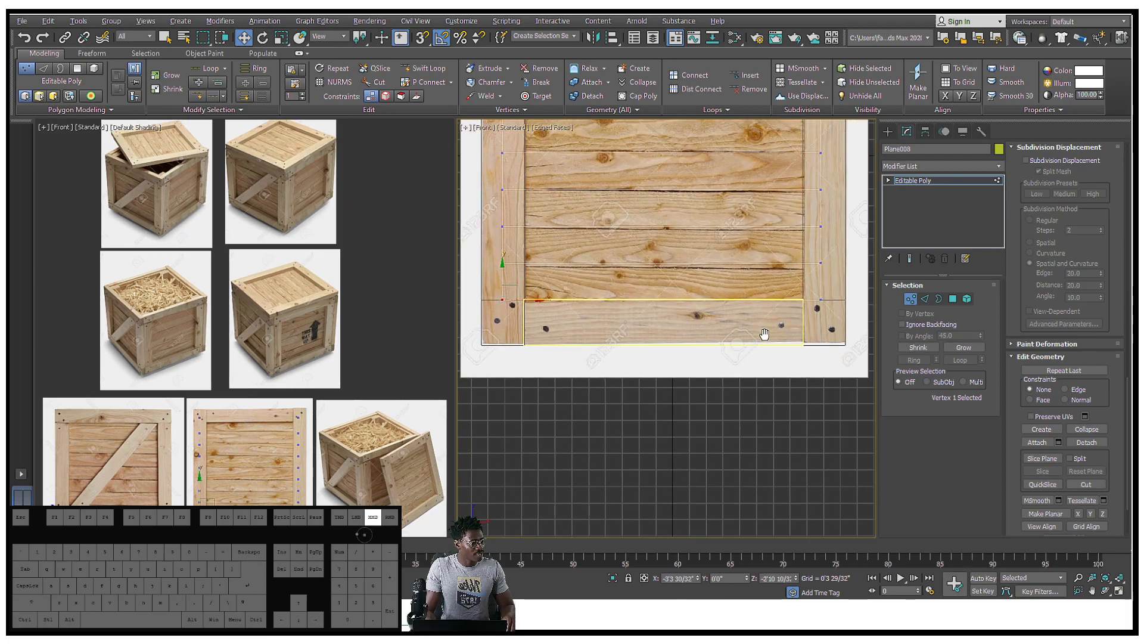
pyautogui.moveTo(827, 314); pyautogui.dragTo(486, 285)
pyautogui.moveTo(654, 278); pyautogui.dragTo(654, 305)
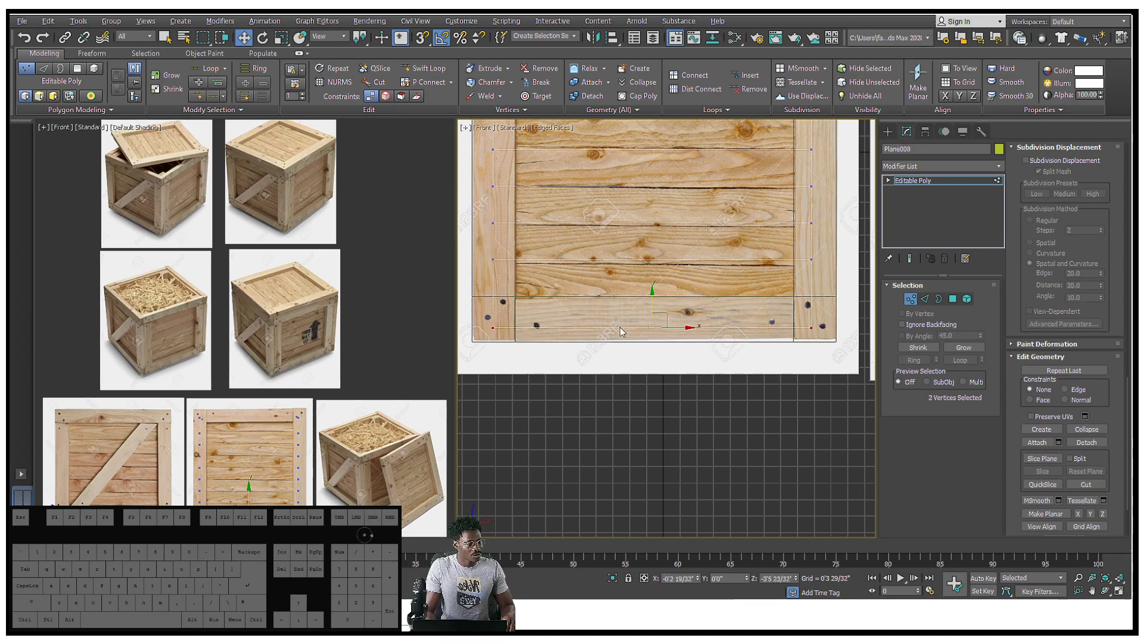
# Step: Raise the top board's two upper vertices further to about the middle of the top rail
pyautogui.moveTo(752, 314); pyautogui.dragTo(770, 191, button='middle')
pyautogui.moveTo(802, 226); pyautogui.dragTo(455, 203)
pyautogui.moveTo(625, 177); pyautogui.dragTo(626, 168)
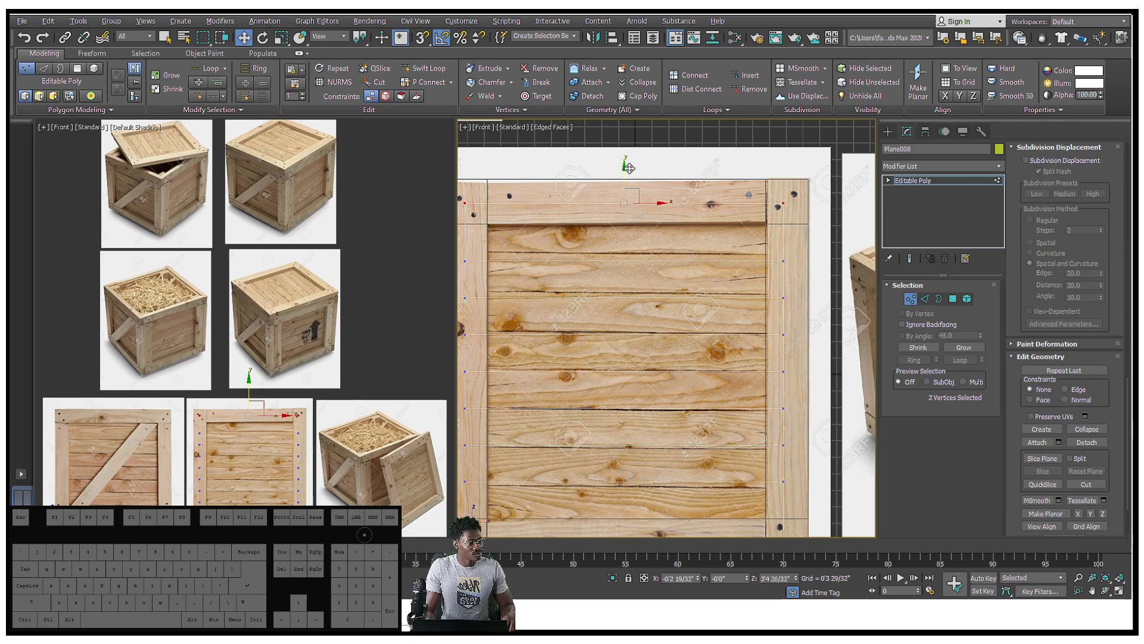
# Step: Move the four vertices of the uppermost seam up onto the reference gap between the first two boards, and select the second seam's vertices
pyautogui.scroll(-4, 645, 224)
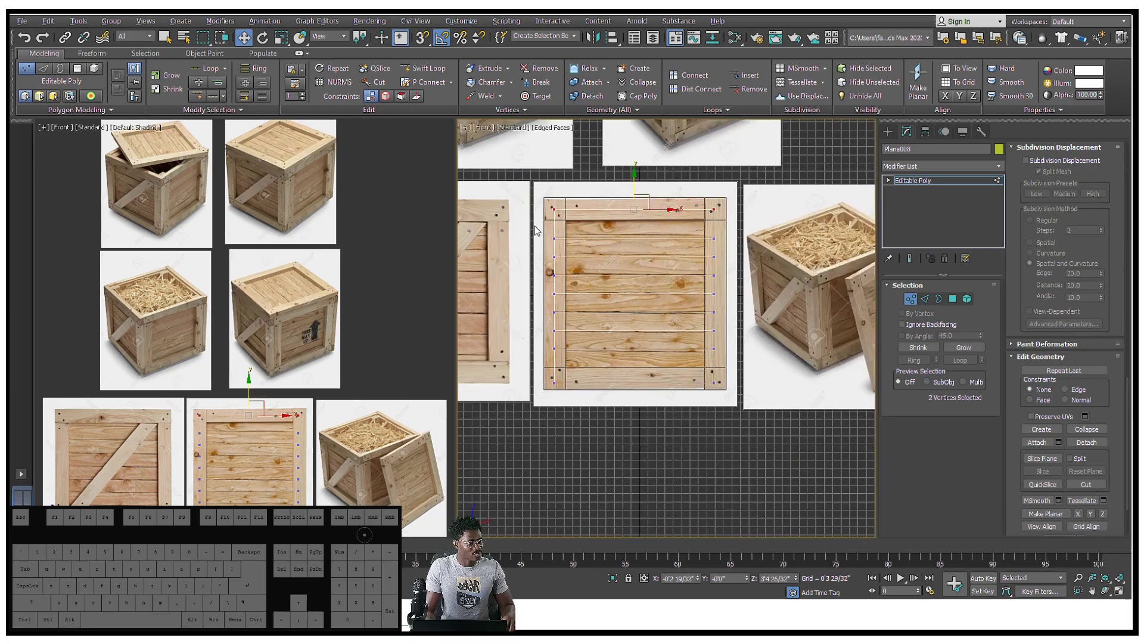
pyautogui.scroll(3, 578, 238)
pyautogui.moveTo(524, 230); pyautogui.dragTo(862, 252)
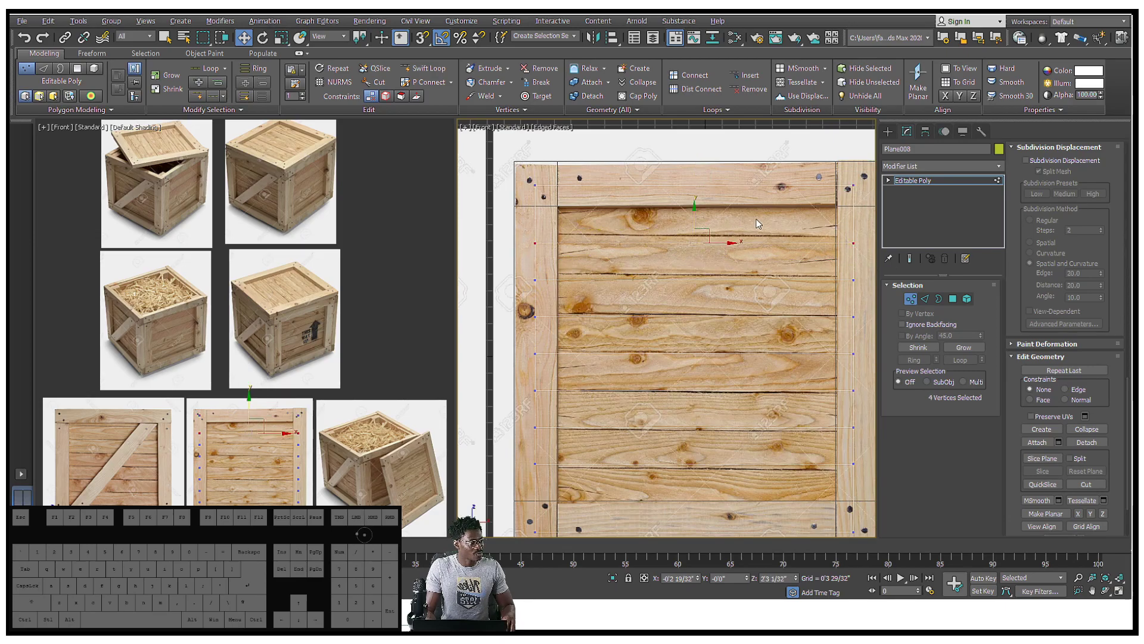
pyautogui.moveTo(695, 216); pyautogui.dragTo(694, 208)
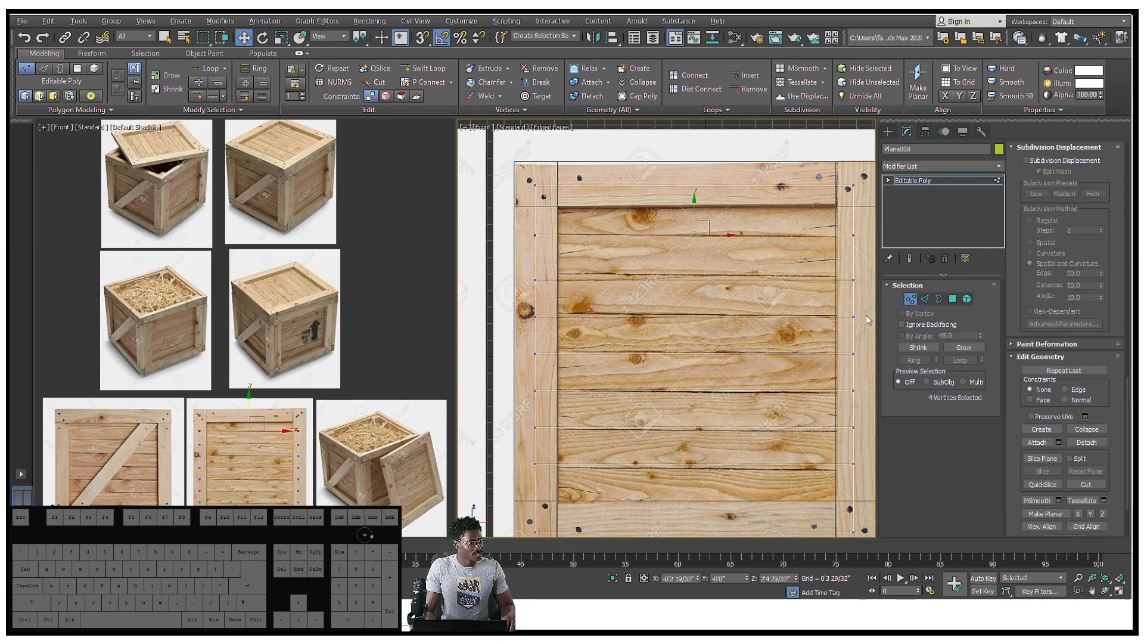
pyautogui.moveTo(507, 264); pyautogui.dragTo(747, 298)
pyautogui.moveTo(872, 287); pyautogui.dragTo(872, 287)
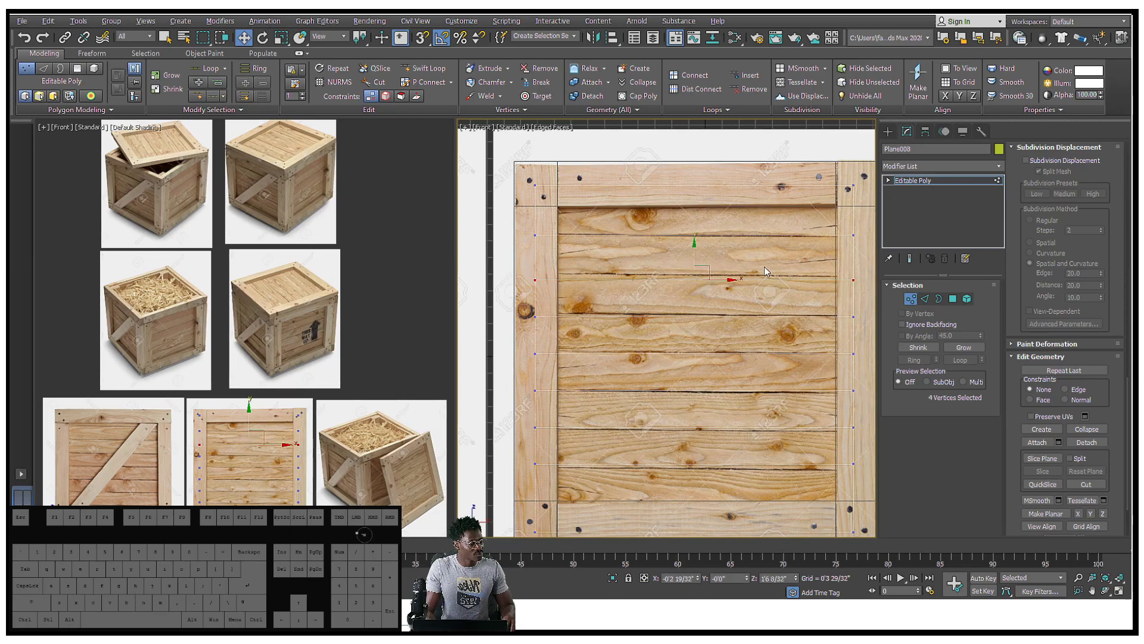
# Step: Move the plank mesh's horizontal vertex rows vertically onto the plank gaps in the reference image, finishing with nothing selected
pyautogui.moveTo(697, 248); pyautogui.dragTo(701, 245)
pyautogui.moveTo(513, 312); pyautogui.dragTo(869, 319)
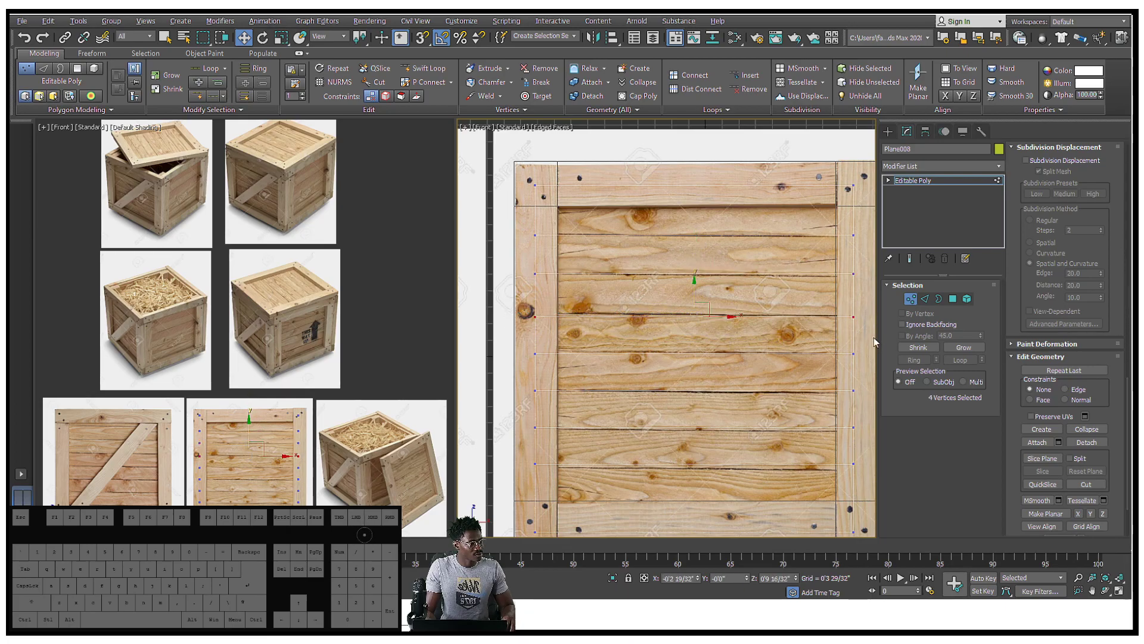
pyautogui.moveTo(692, 291); pyautogui.dragTo(693, 287)
pyautogui.moveTo(511, 376); pyautogui.dragTo(875, 403)
pyautogui.moveTo(692, 364); pyautogui.dragTo(692, 365)
pyautogui.moveTo(690, 420); pyautogui.dragTo(621, 376, button='middle')
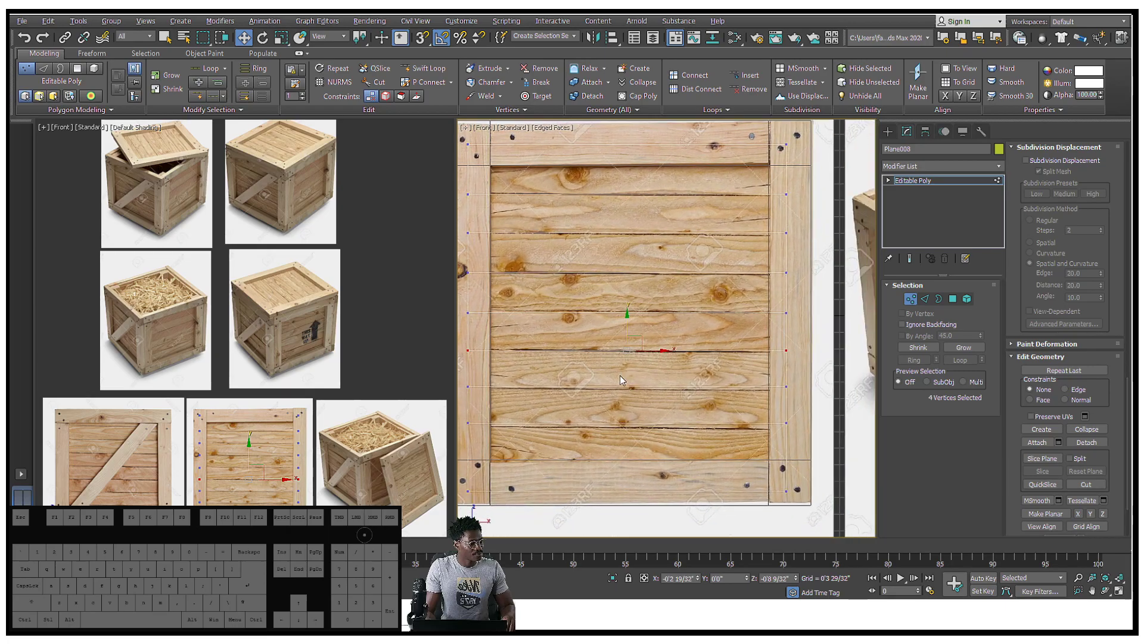
pyautogui.scroll(-2, 621, 376)
pyautogui.click(688, 520)
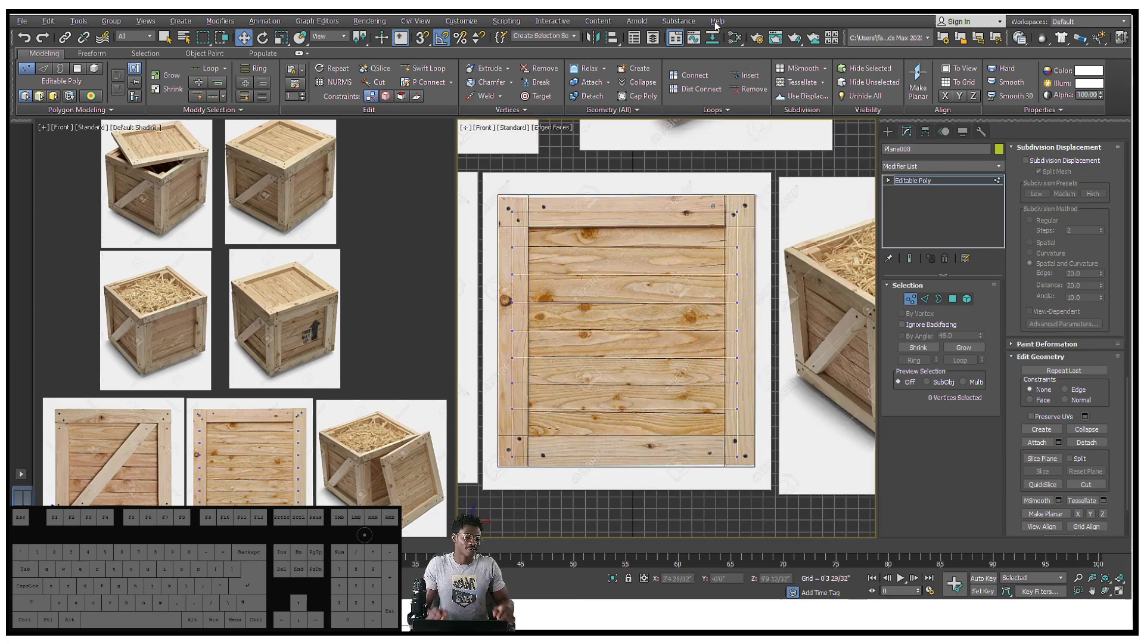
# Step: Check the aligned plank mesh, leave vertex editing and select the horizontal frame boards object
pyautogui.scroll(4, 675, 263)
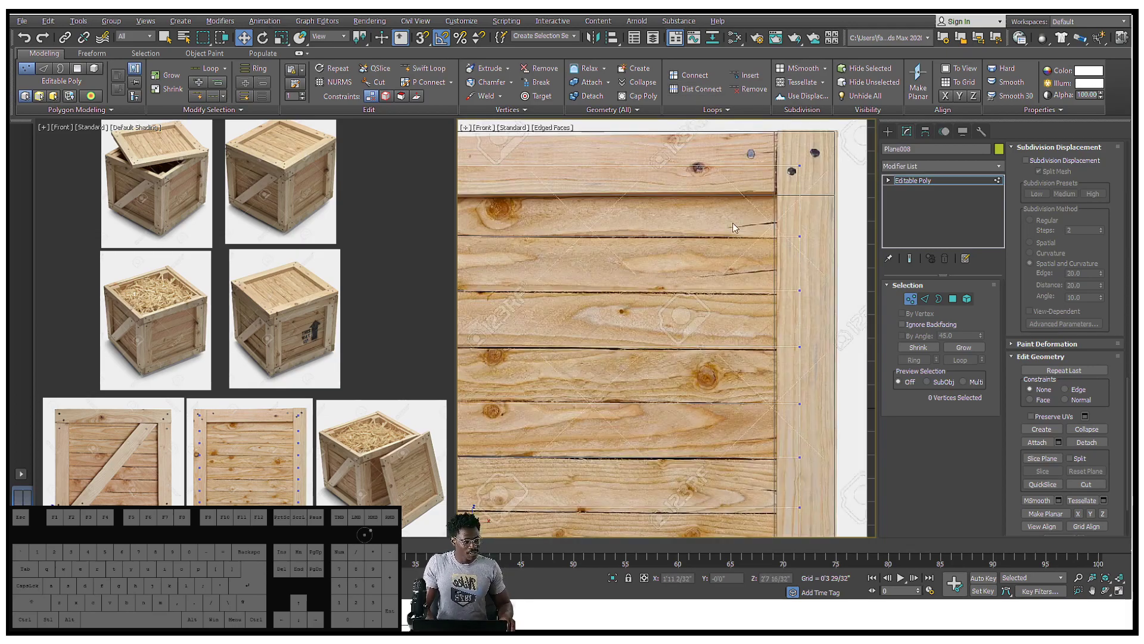
pyautogui.scroll(-2, 738, 229)
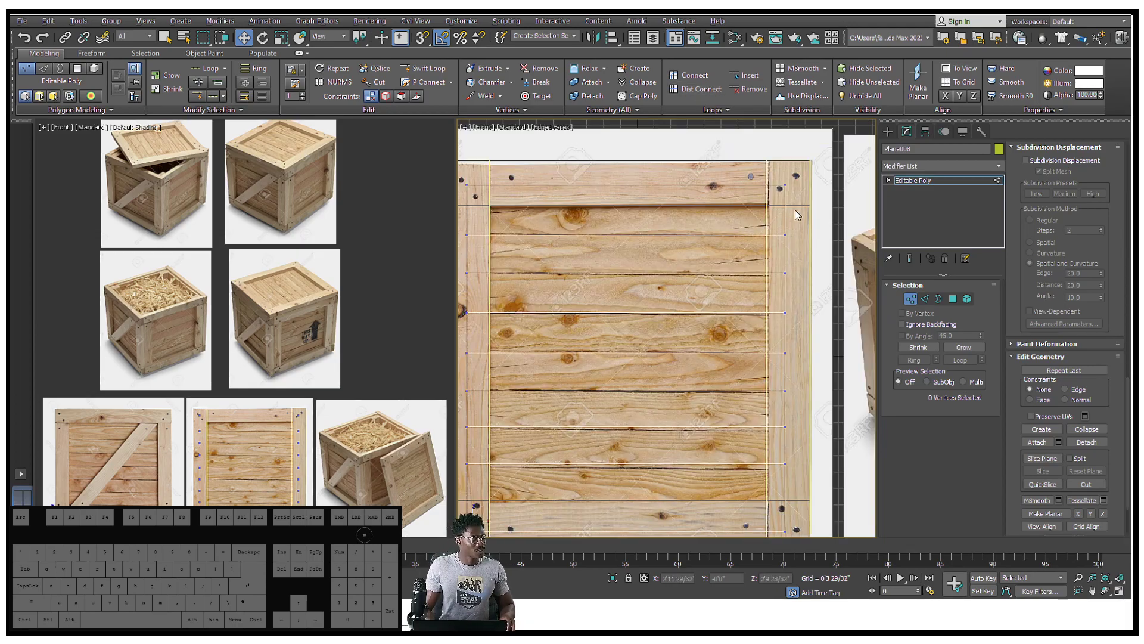
pyautogui.scroll(-4, 743, 219)
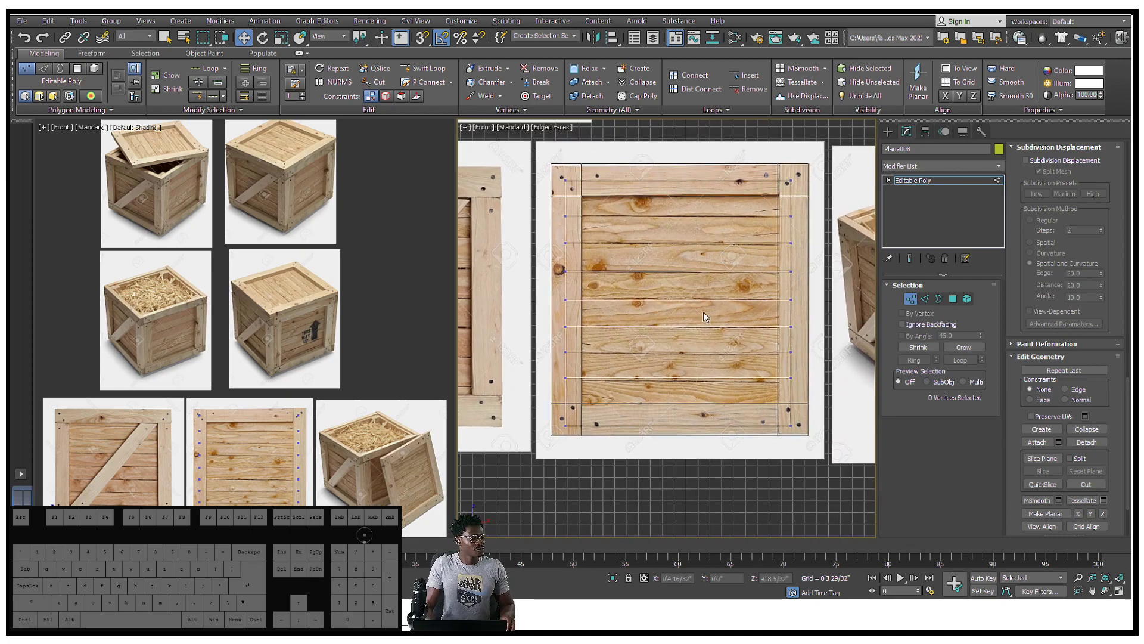
pyautogui.moveTo(695, 436); pyautogui.dragTo(688, 483, button='middle')
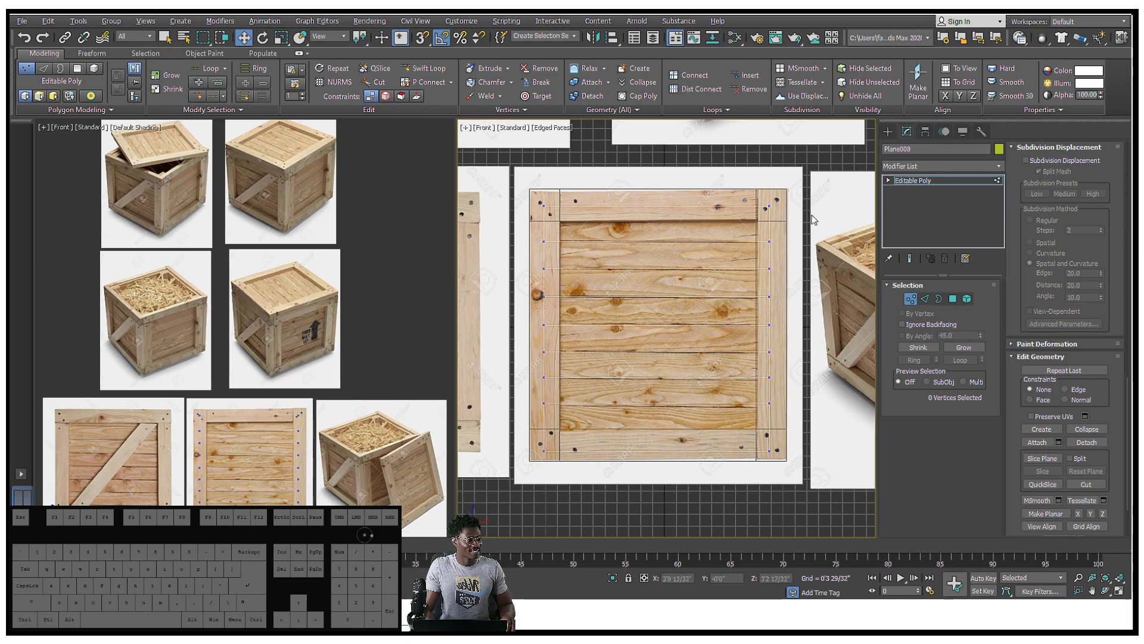
pyautogui.click(888, 132)
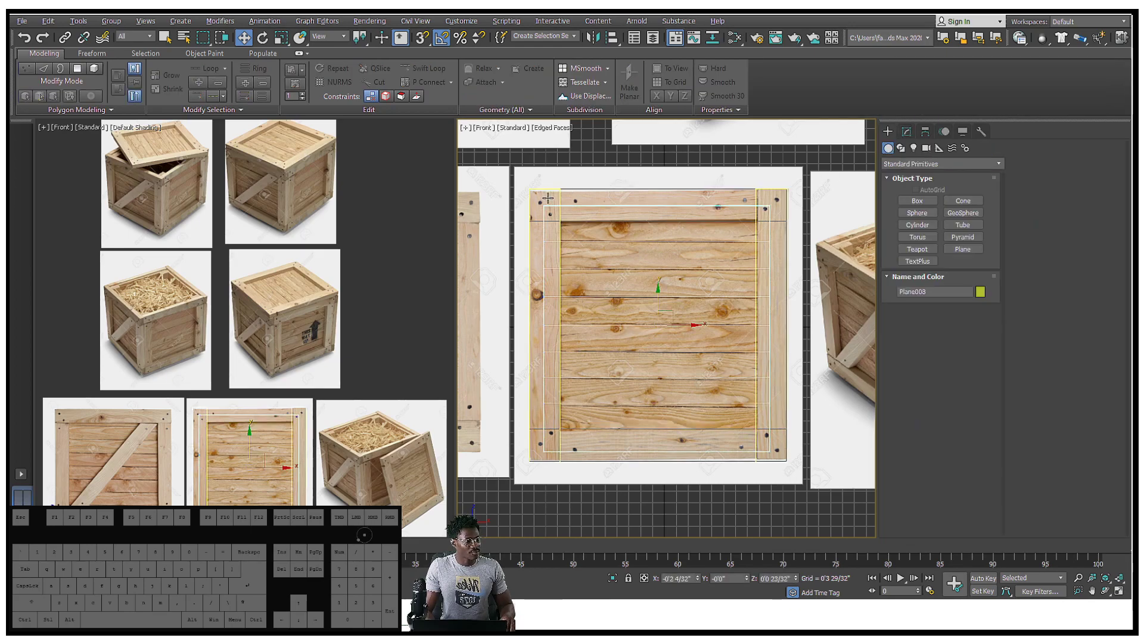
pyautogui.click(595, 197)
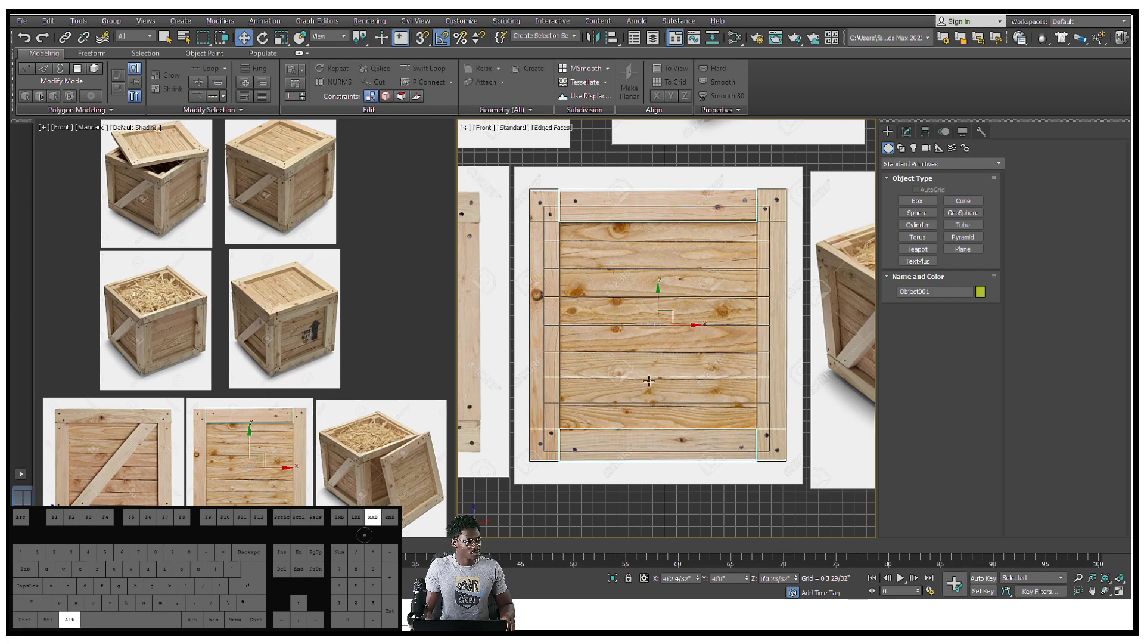
# Step: Examine the diagonal brace in the neighbouring crate reference and select the vertical frame boards object
pyautogui.moveTo(651, 304); pyautogui.dragTo(886, 289, button='middle')
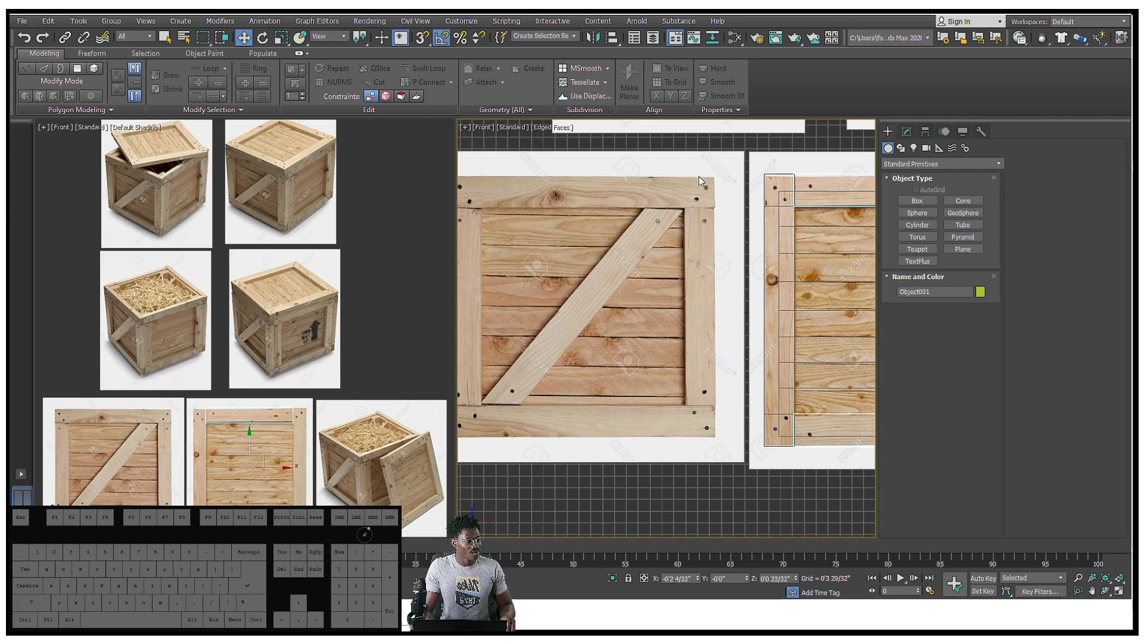
pyautogui.moveTo(653, 205); pyautogui.dragTo(554, 250, button='middle')
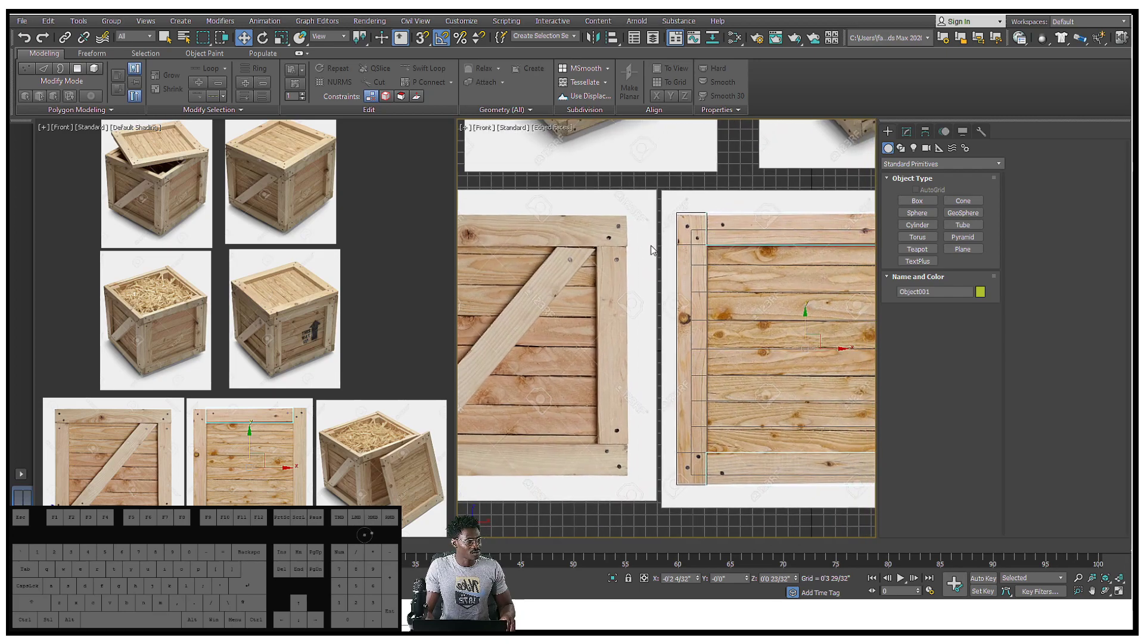
pyautogui.scroll(-2, 666, 254)
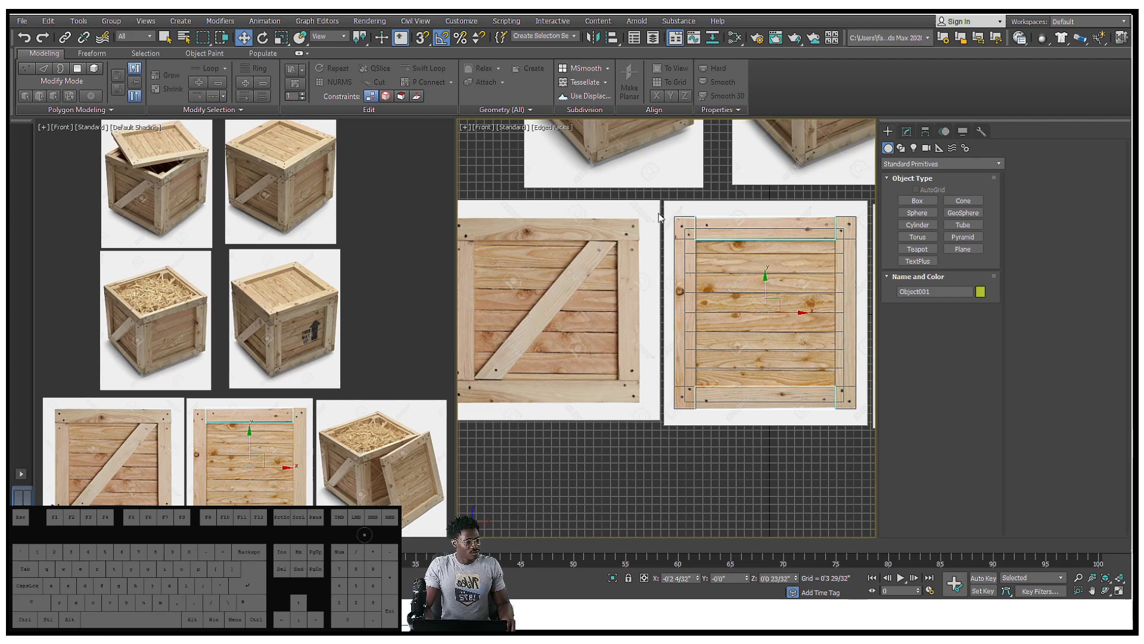
pyautogui.click(683, 268)
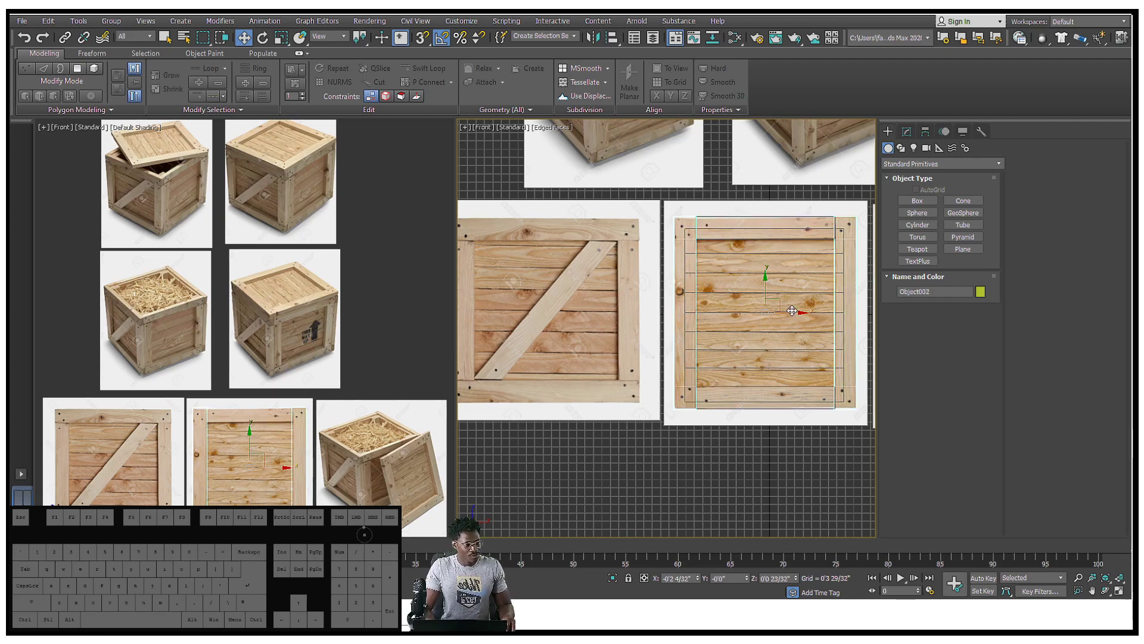
pyautogui.scroll(4, 603, 251)
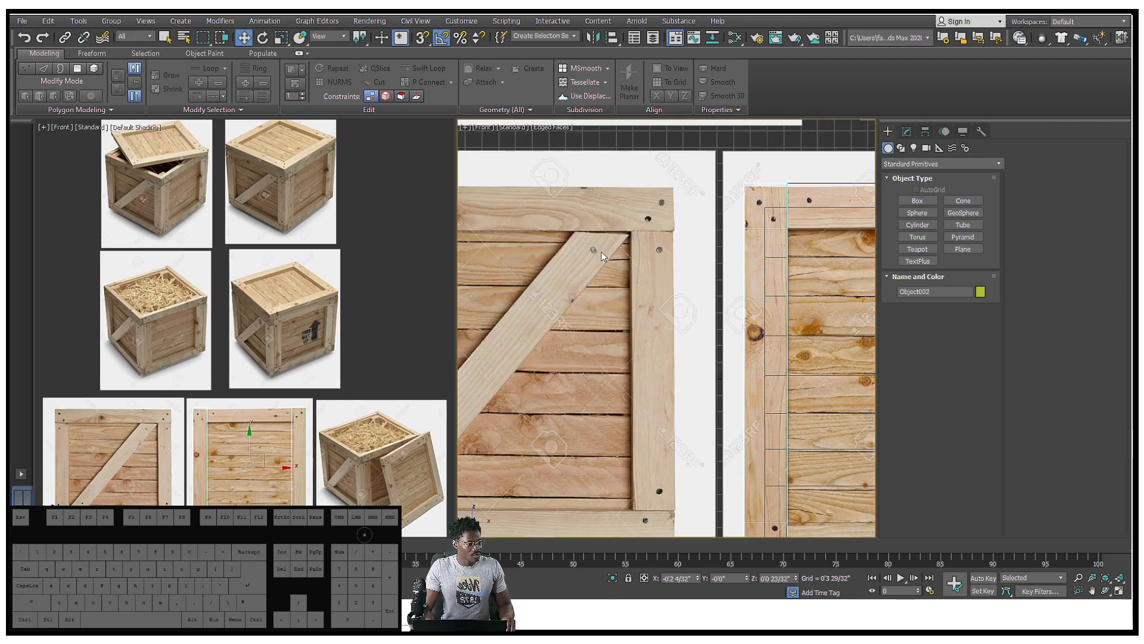
pyautogui.moveTo(822, 284); pyautogui.dragTo(707, 243, button='middle')
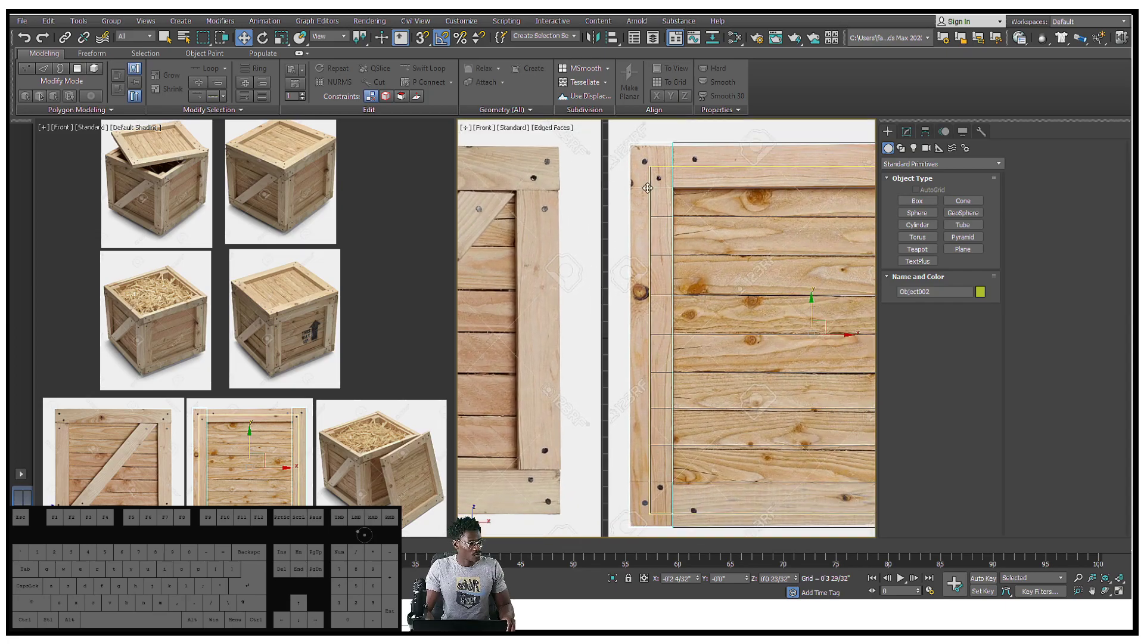
pyautogui.moveTo(642, 285); pyautogui.dragTo(555, 262, button='middle')
pyautogui.scroll(-2, 556, 262)
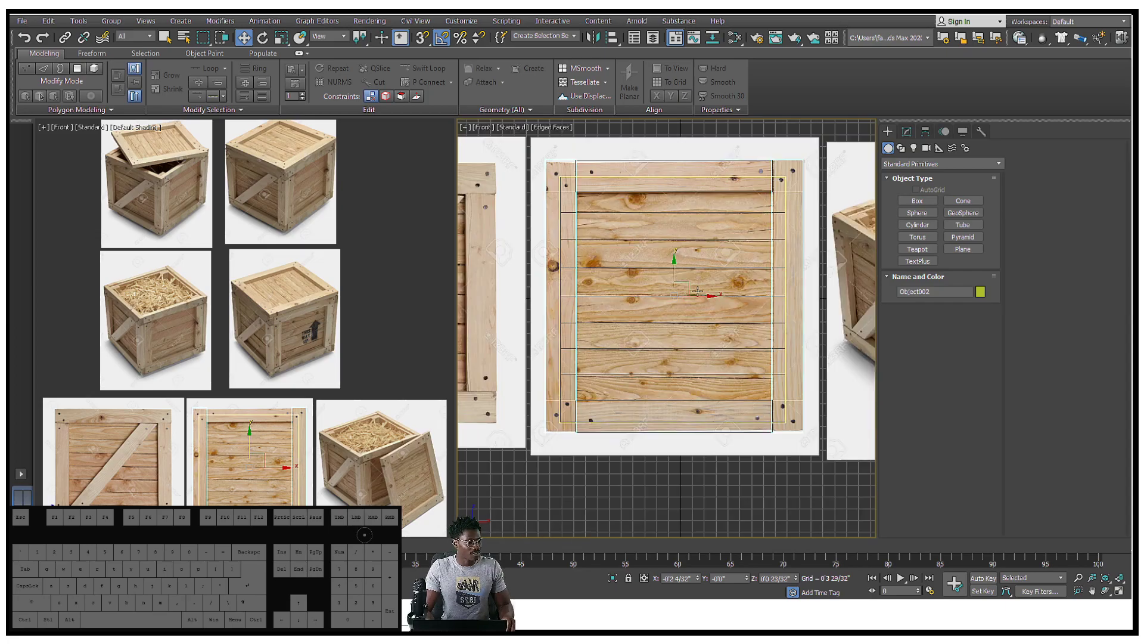
pyautogui.press('capslock')
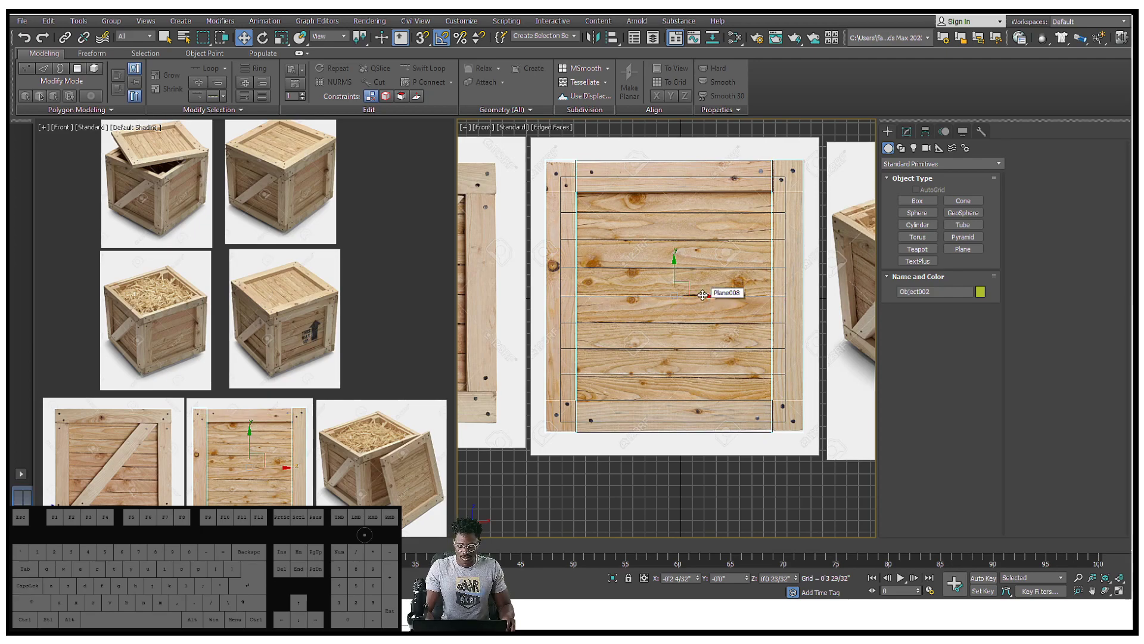
pyautogui.press('shift')
pyautogui.keyDown('shift'); pyautogui.moveTo(703, 295); pyautogui.dragTo(770, 295); pyautogui.keyUp('shift')
pyautogui.click(635, 356)
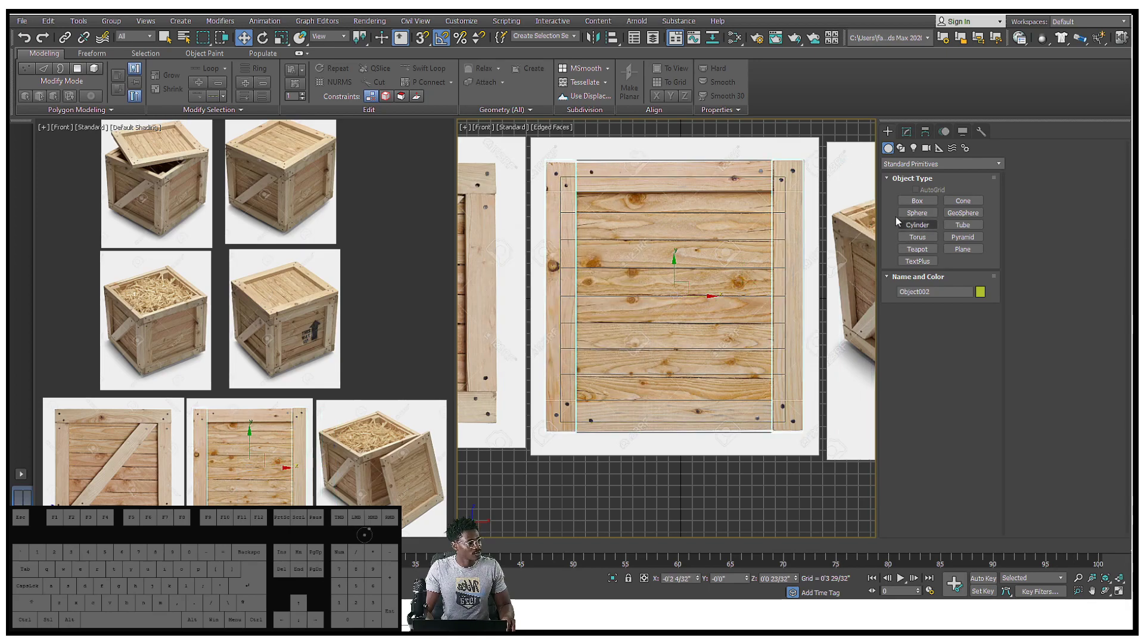
# Step: Clone only the left vertical frame board element to a new object, Object003, placed near the middle of the crate face
pyautogui.click(906, 132)
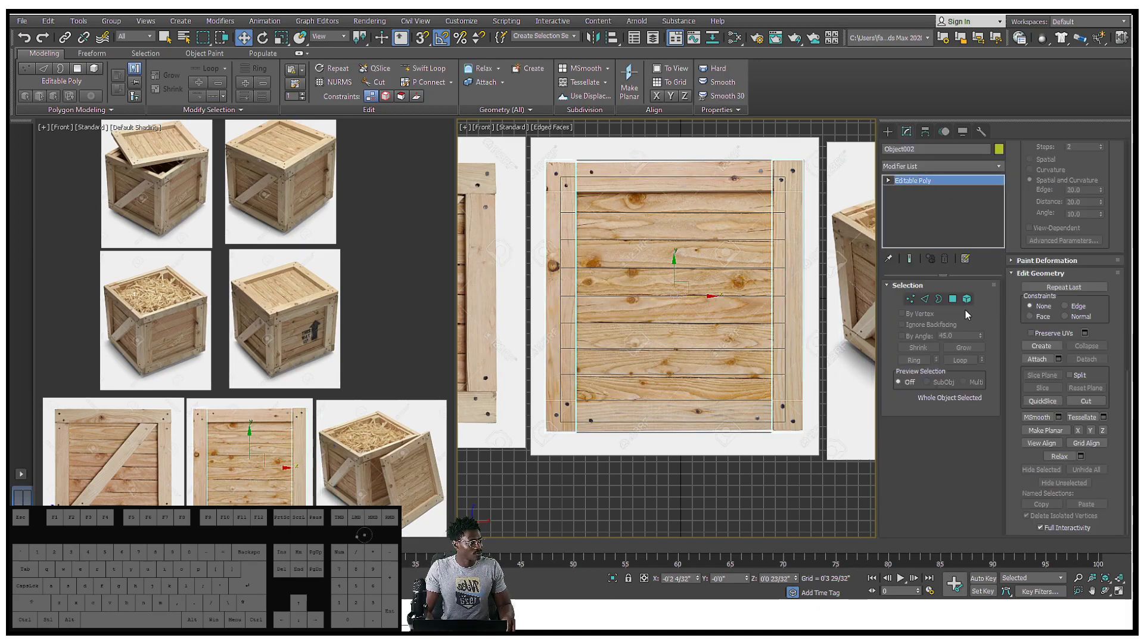
pyautogui.click(967, 299)
pyautogui.click(558, 248)
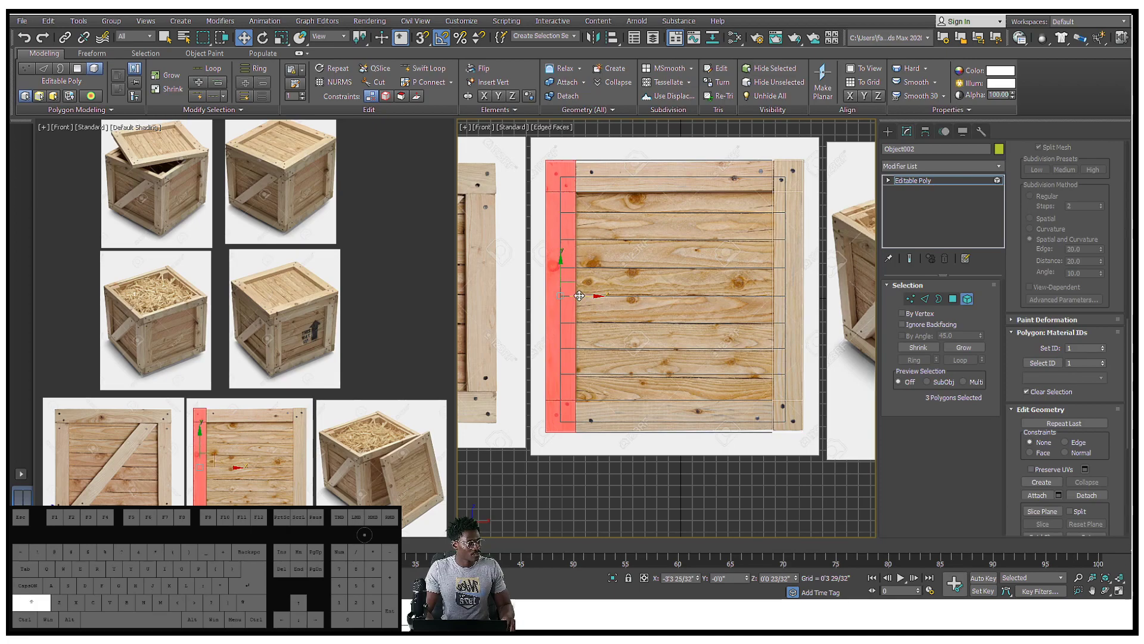
pyautogui.keyDown('shift'); pyautogui.moveTo(579, 296); pyautogui.dragTo(708, 296); pyautogui.keyUp('shift')
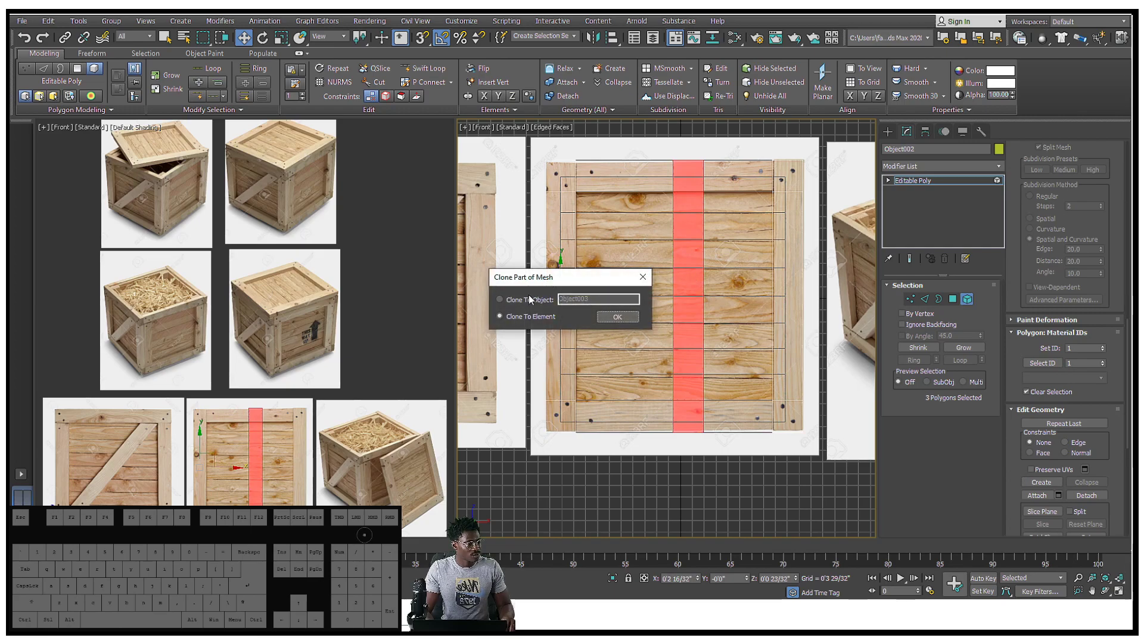
pyautogui.click(527, 300)
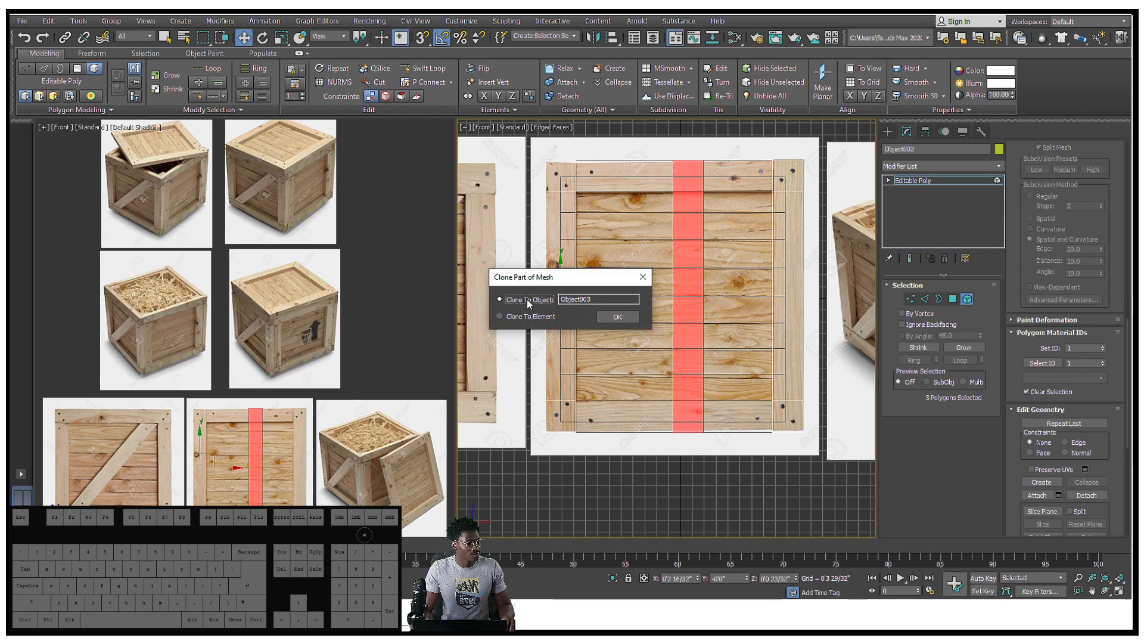
pyautogui.click(620, 315)
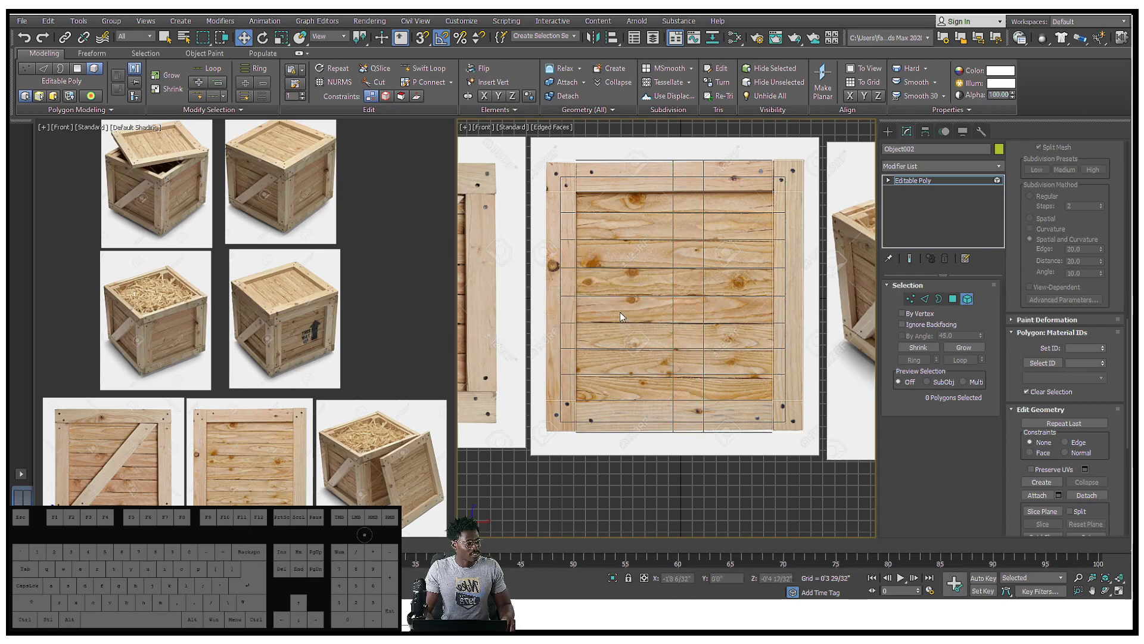
# Step: Select the cloned board and rotate it -45 degrees into a diagonal brace rising to the right
pyautogui.click(888, 131)
pyautogui.click(696, 231)
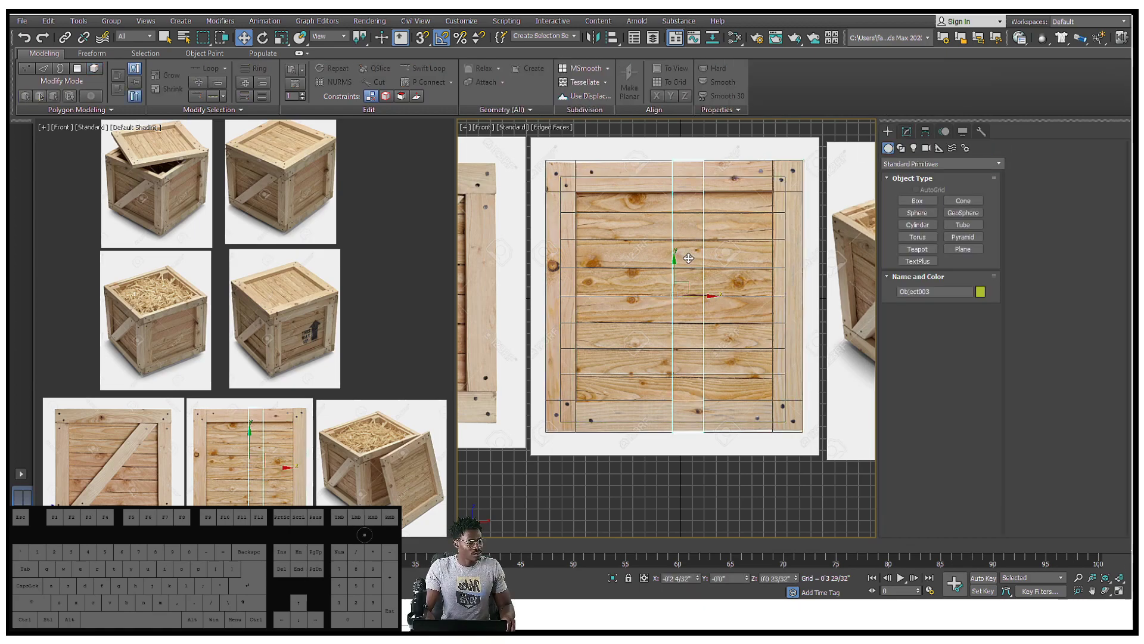
pyautogui.press('e')
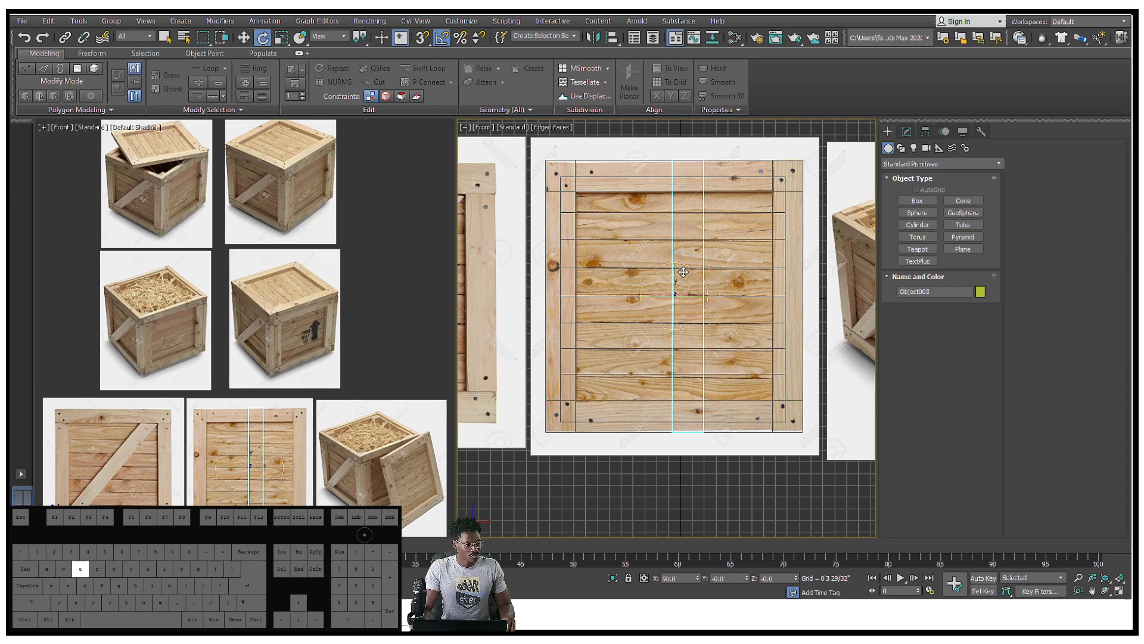
pyautogui.moveTo(693, 274)
pyautogui.mouseDown()
pyautogui.moveTo(671, 259)
pyautogui.moveTo(708, 261)
pyautogui.mouseUp()
pyautogui.hotkey('ctrl', 'z')
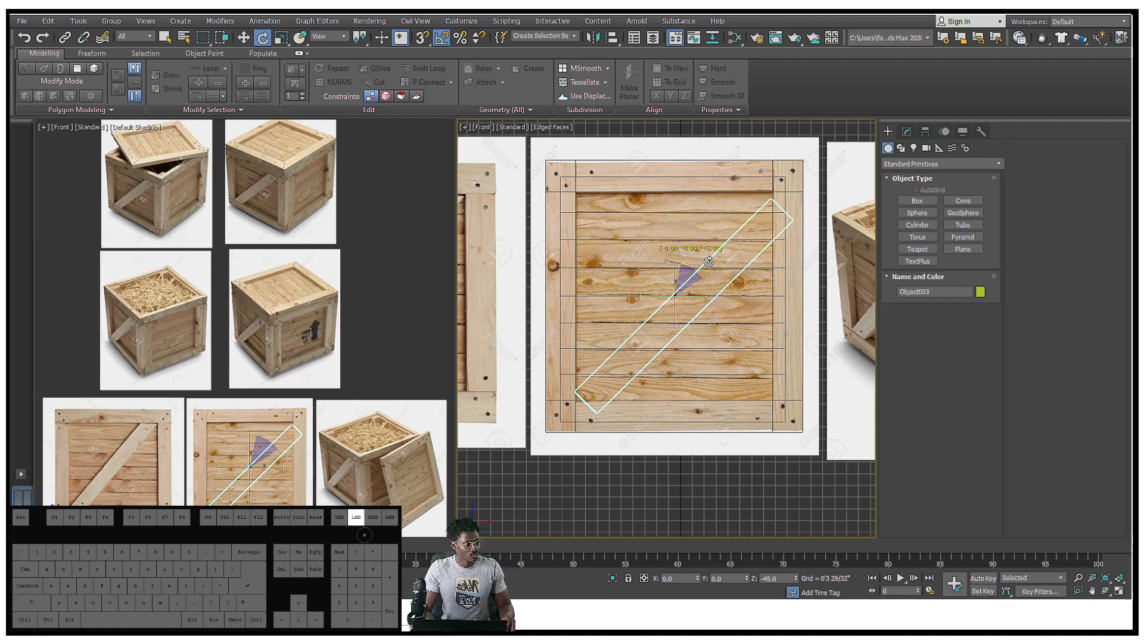
# Step: Move the diagonal board slightly up and left to centre it between the frame's opposite corners
pyautogui.press('w')
pyautogui.scroll(4, 658, 277)
pyautogui.scroll(-4, 662, 233)
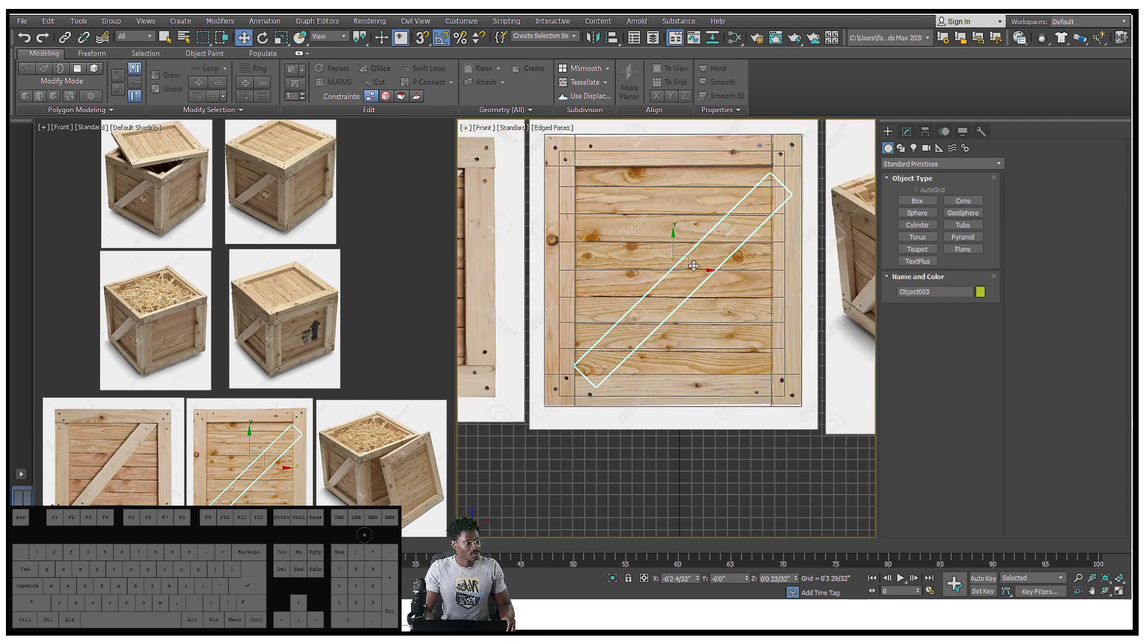
pyautogui.moveTo(689, 260); pyautogui.dragTo(676, 248)
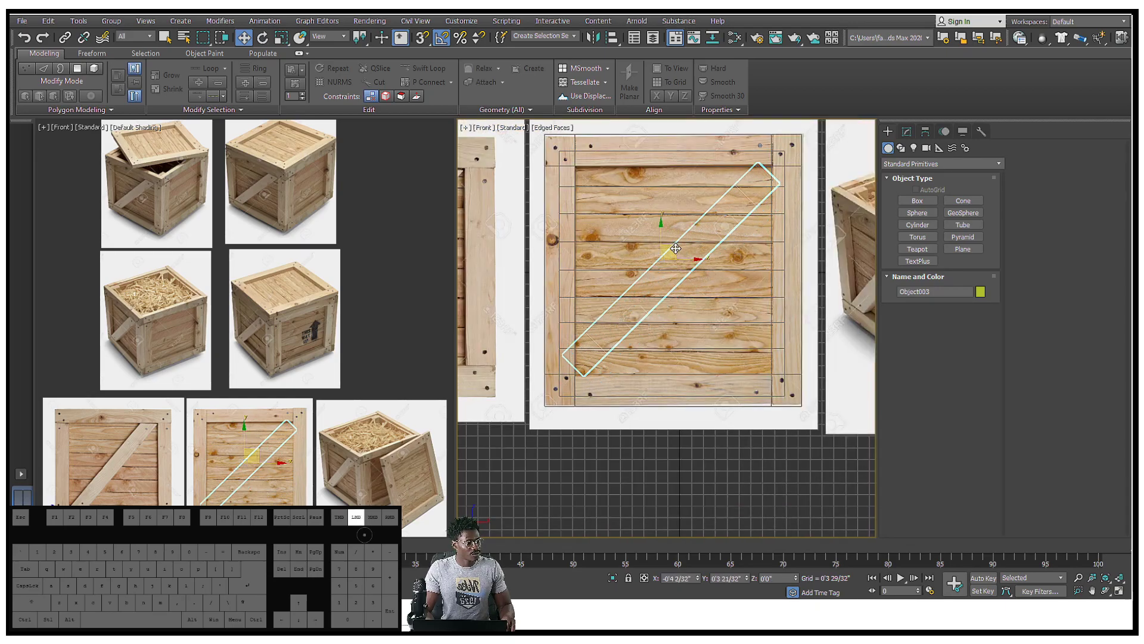
pyautogui.scroll(4, 708, 232)
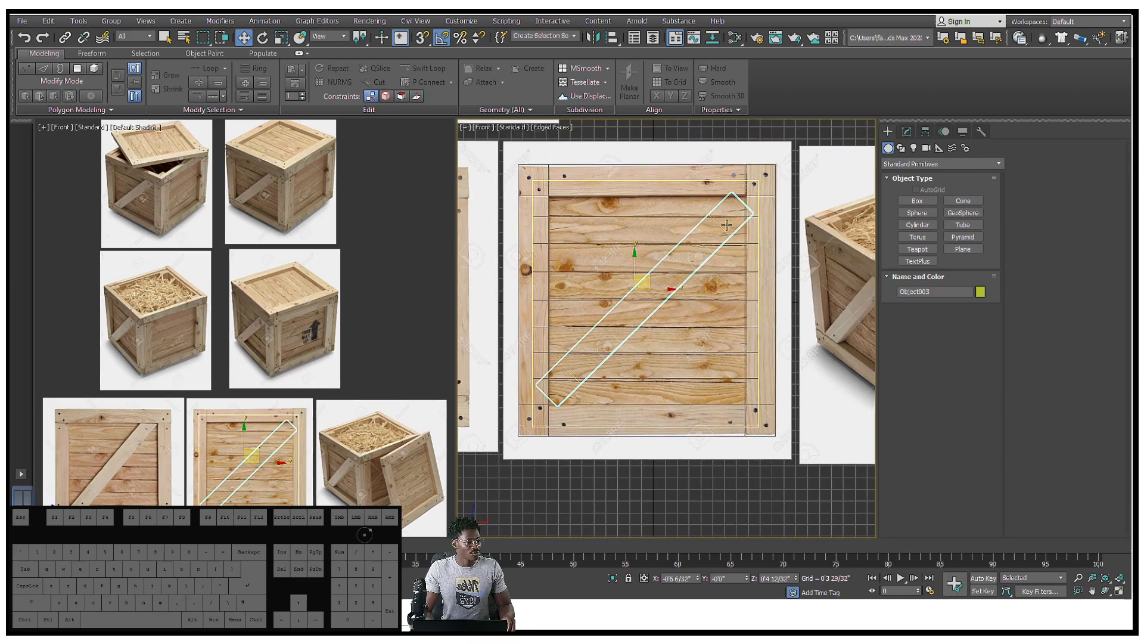
# Step: Start vertex editing on the diagonal board and select a corner vertex at its upper end
pyautogui.press('1')
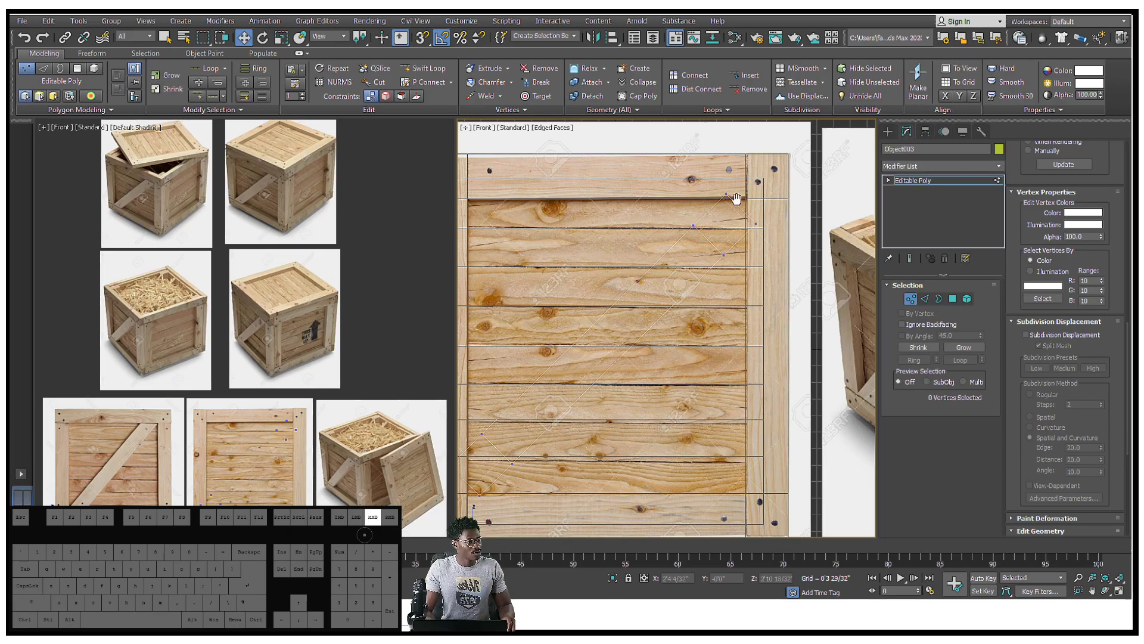
pyautogui.scroll(-2, 742, 192)
pyautogui.click(733, 180)
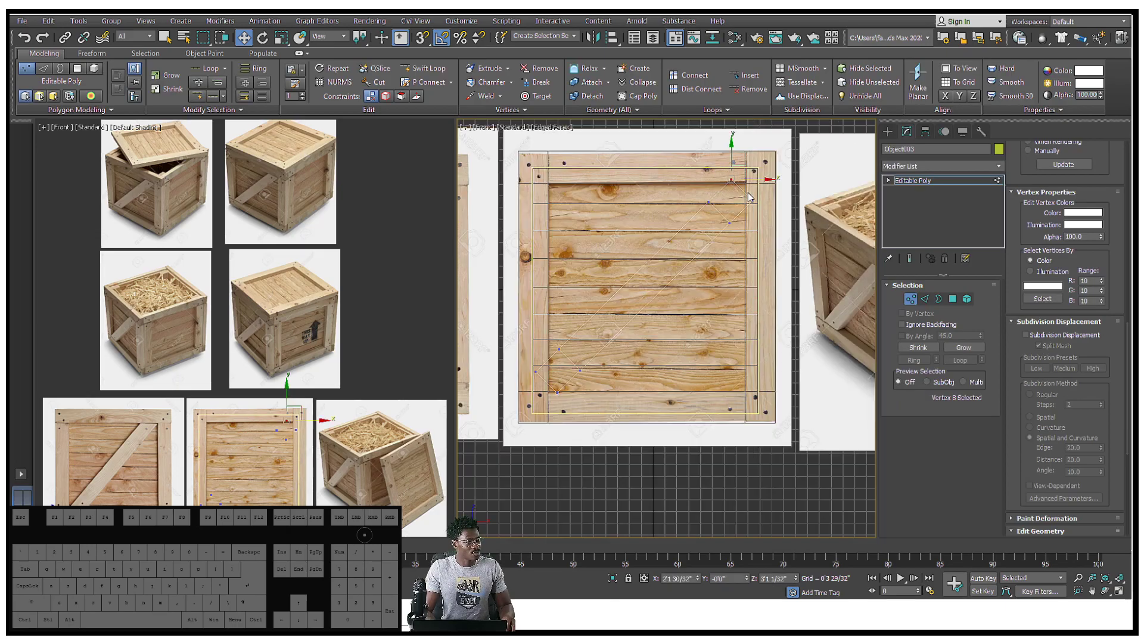
# Step: Examine how the diagonal brace's ends meet the frame in the reference photo and compare them with the modelled board's vertices
pyautogui.moveTo(659, 280); pyautogui.dragTo(665, 232, button='middle')
pyautogui.scroll(3, 582, 331)
pyautogui.scroll(-3, 582, 310)
pyautogui.moveTo(583, 310); pyautogui.dragTo(588, 283, button='middle')
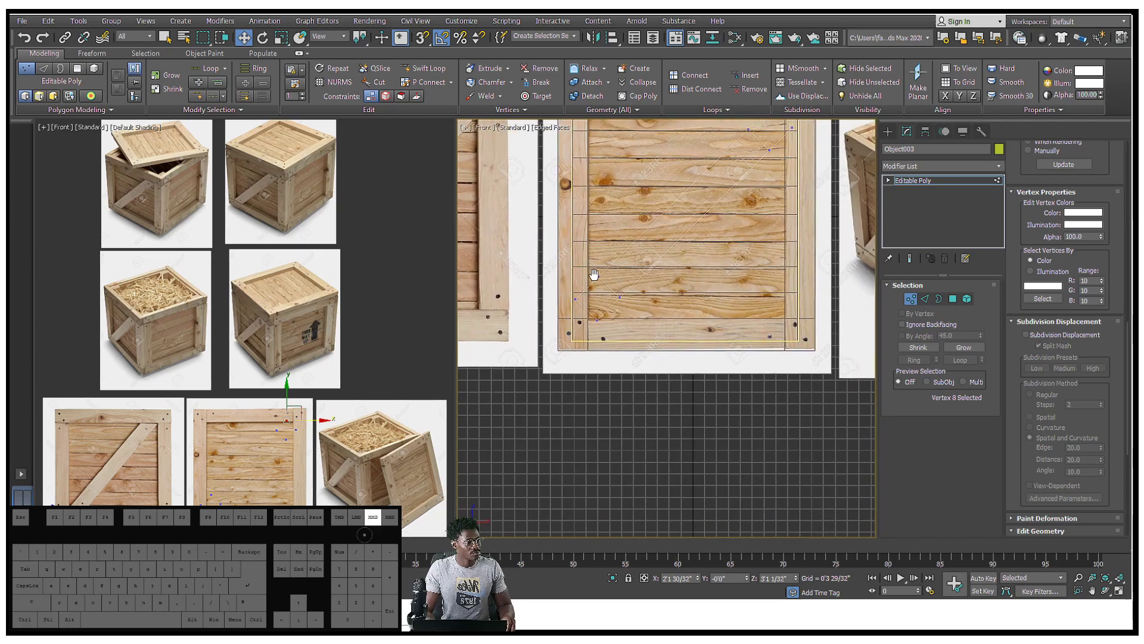
pyautogui.moveTo(665, 235); pyautogui.dragTo(688, 224, button='middle')
pyautogui.scroll(4, 580, 316)
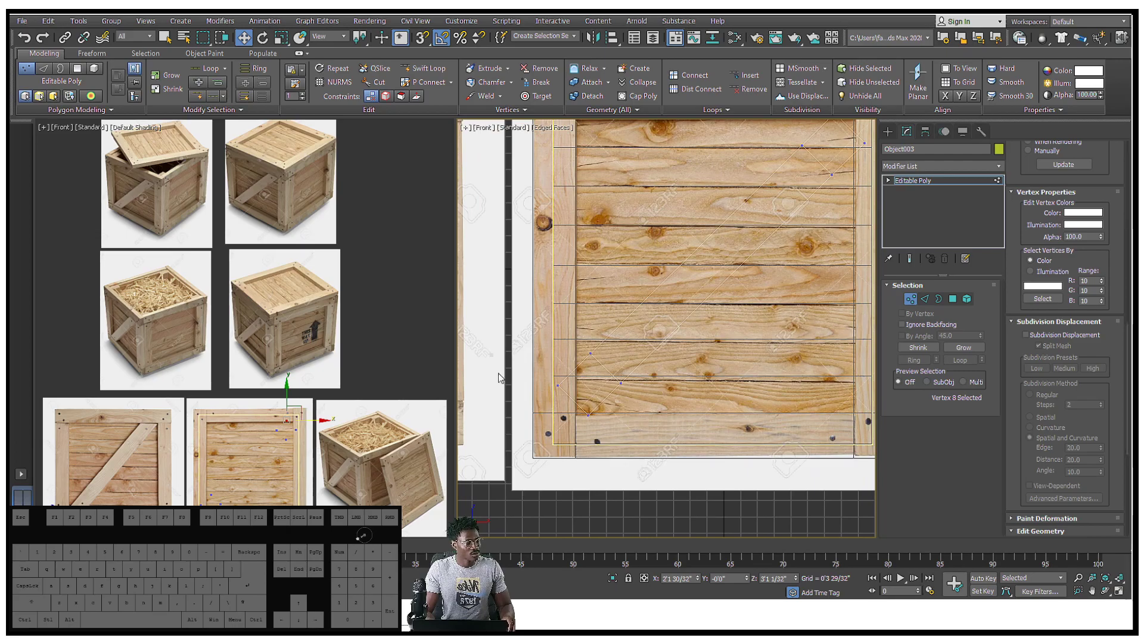
pyautogui.scroll(2, 141, 496)
pyautogui.moveTo(141, 496); pyautogui.dragTo(334, 357, button='middle')
pyautogui.scroll(4, 372, 349)
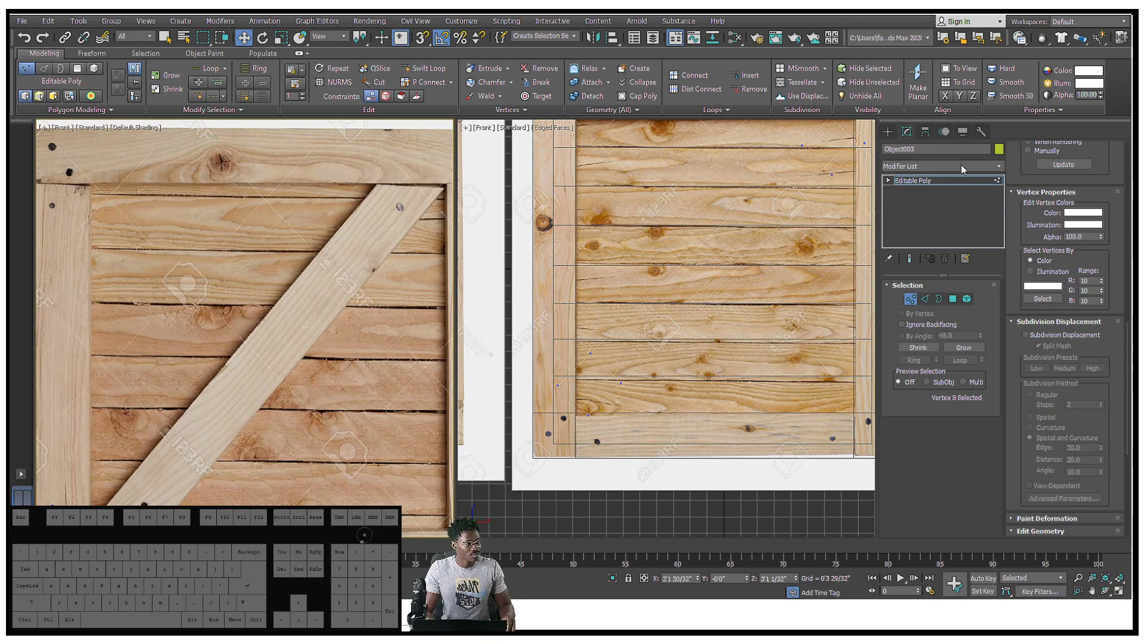
pyautogui.scroll(-4, 728, 332)
pyautogui.scroll(1, 761, 273)
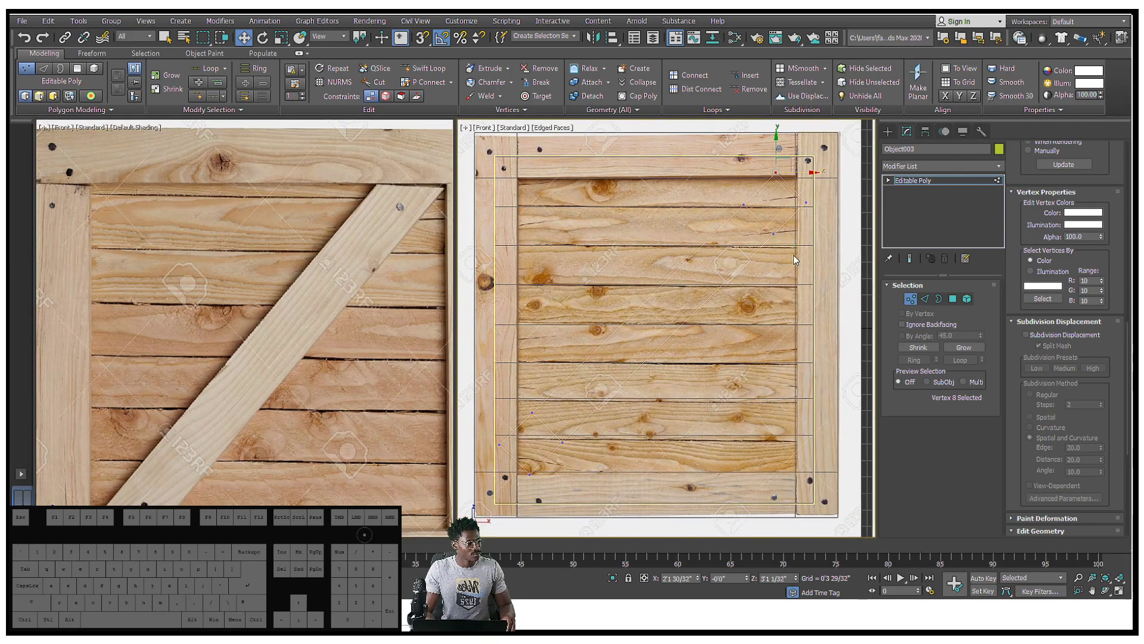
# Step: Select the whole diagonal board as an element and shift it slightly to centre it better between the frame's opposite corners
pyautogui.click(924, 299)
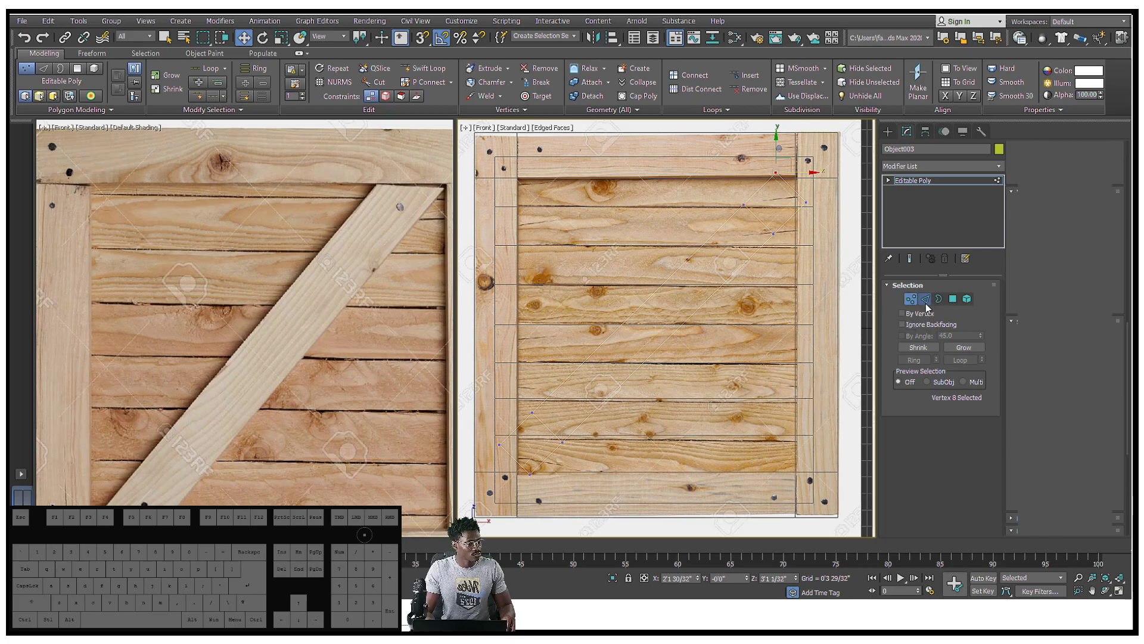
pyautogui.keyDown('ctrl'); pyautogui.click(680, 327); pyautogui.keyUp('ctrl')
pyautogui.scroll(-3, 703, 268)
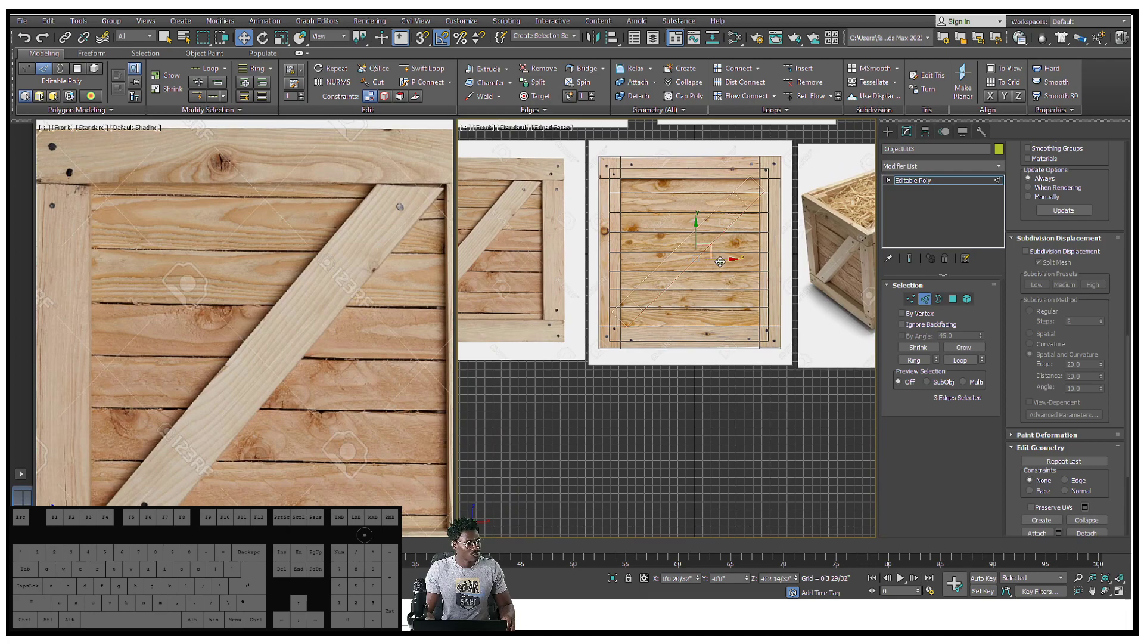
pyautogui.click(968, 300)
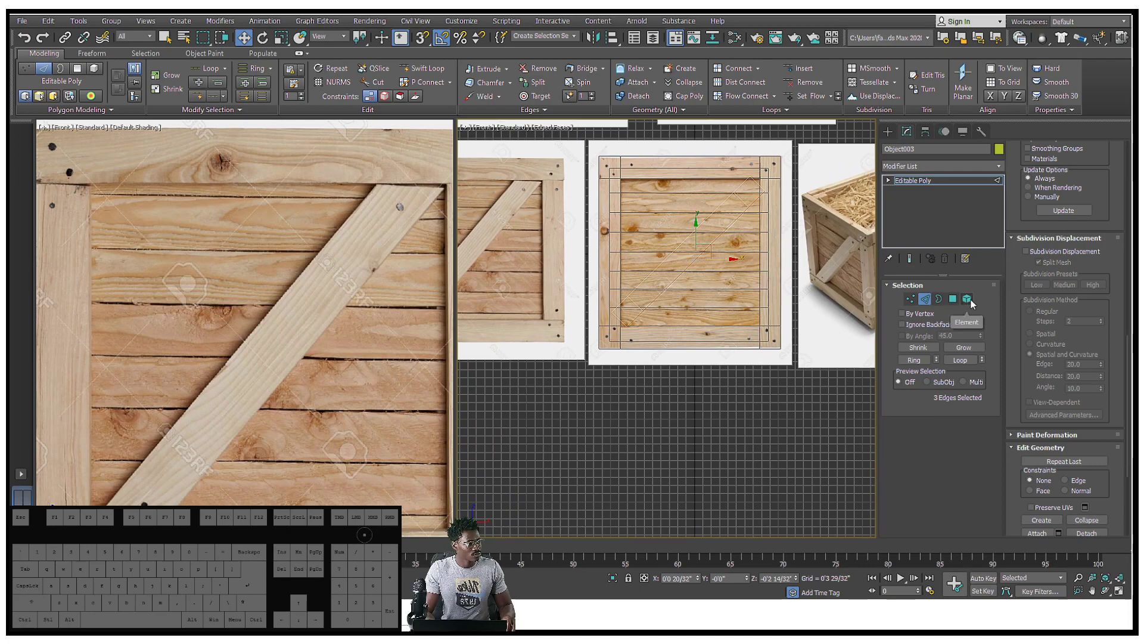
pyautogui.click(717, 222)
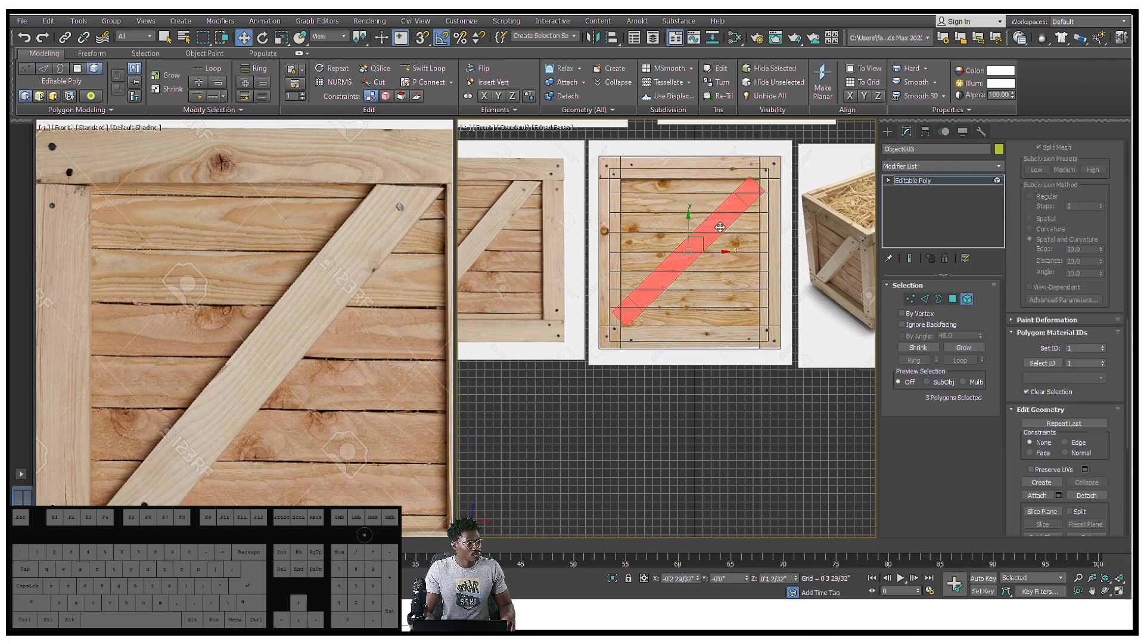
pyautogui.moveTo(720, 227); pyautogui.dragTo(706, 245)
pyautogui.scroll(2, 705, 245)
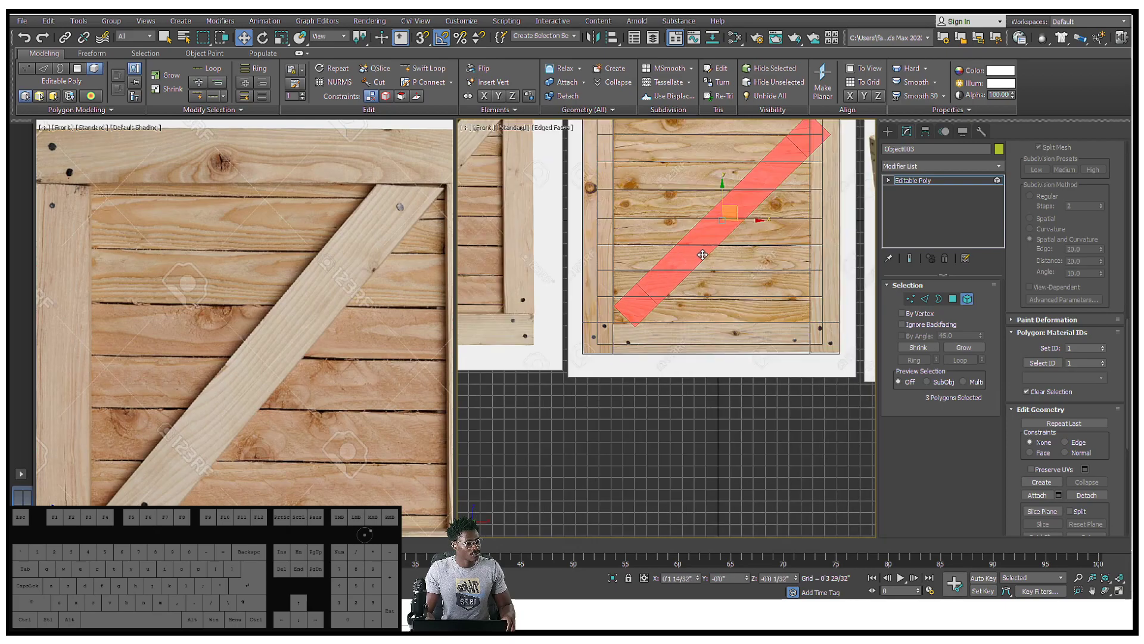
# Step: Start vertex editing and select the lower corner vertex at the diagonal board's bottom end, undoing a trial move of it
pyautogui.moveTo(699, 262); pyautogui.dragTo(693, 280, button='middle')
pyautogui.moveTo(657, 326); pyautogui.dragTo(723, 272, button='middle')
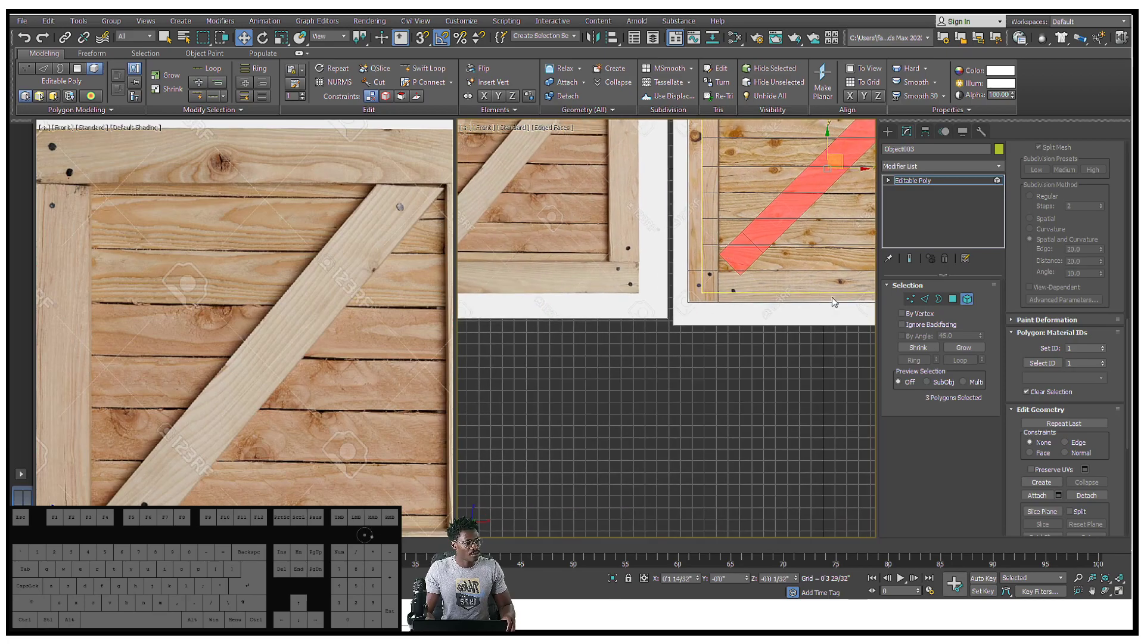
pyautogui.press('1')
pyautogui.click(740, 274)
pyautogui.scroll(5, 778, 295)
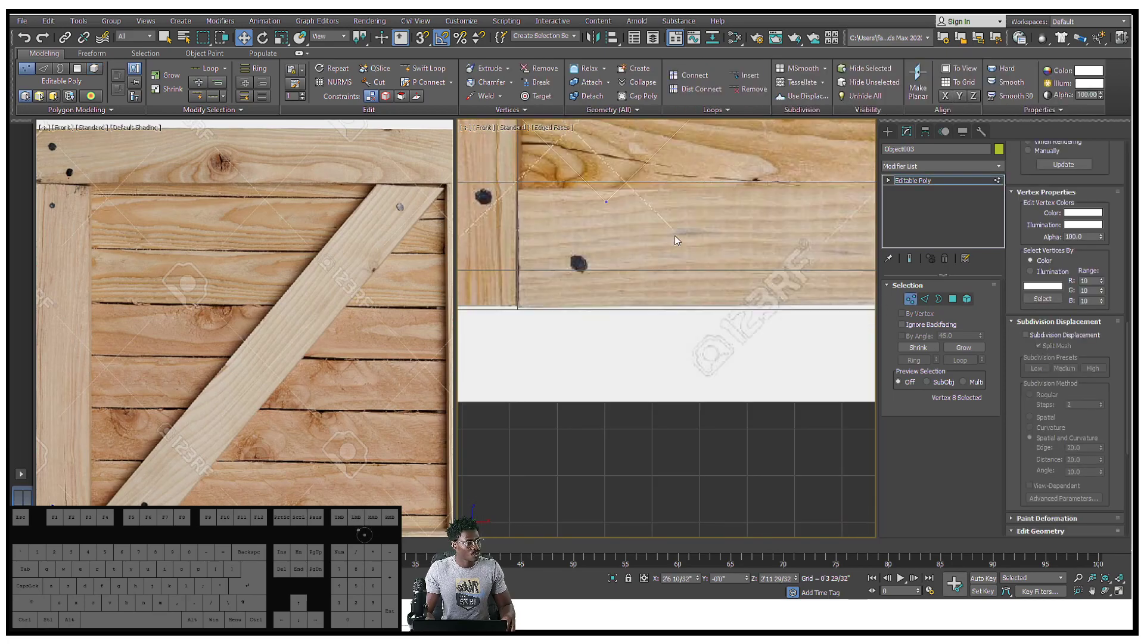
pyautogui.scroll(-4, 689, 245)
pyautogui.click(686, 284)
pyautogui.moveTo(701, 271); pyautogui.dragTo(720, 264)
pyautogui.hotkey('ctrl', 'z')
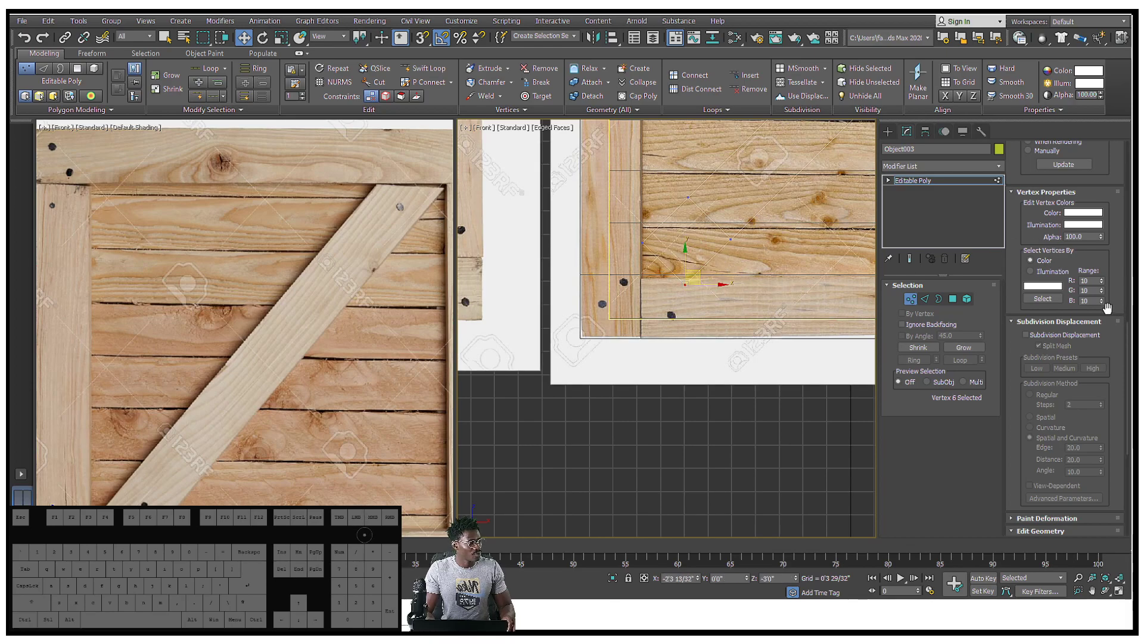
# Step: Set the Edit Geometry constraint to Edge for moving the diagonal board's vertices
pyautogui.moveTo(1109, 242); pyautogui.dragTo(1098, 517)
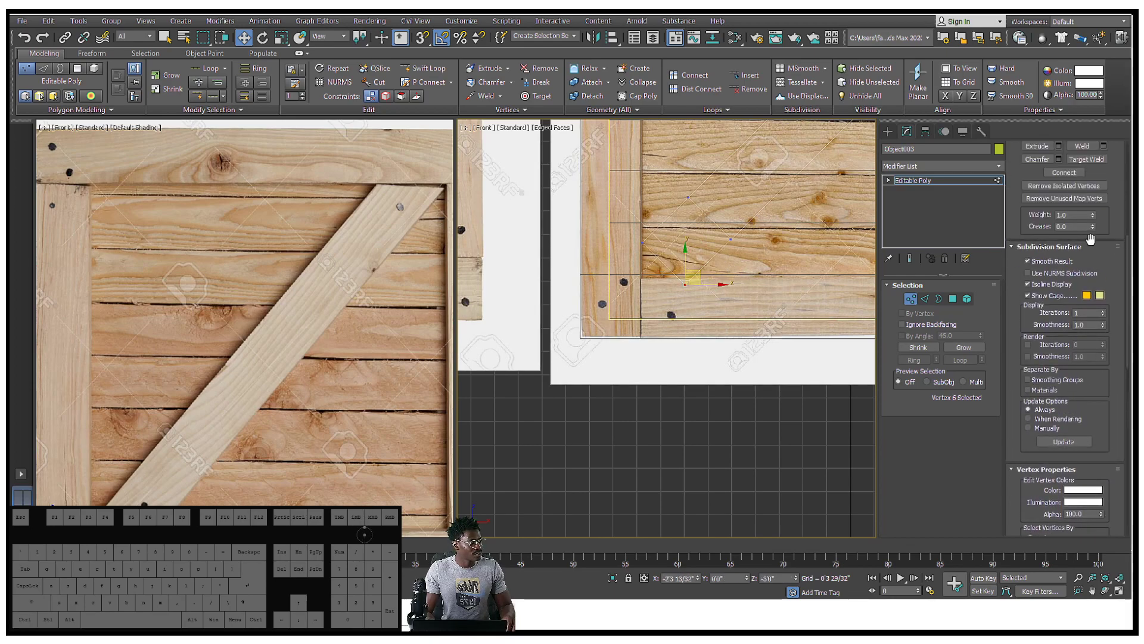
pyautogui.moveTo(1106, 173); pyautogui.dragTo(1103, 474)
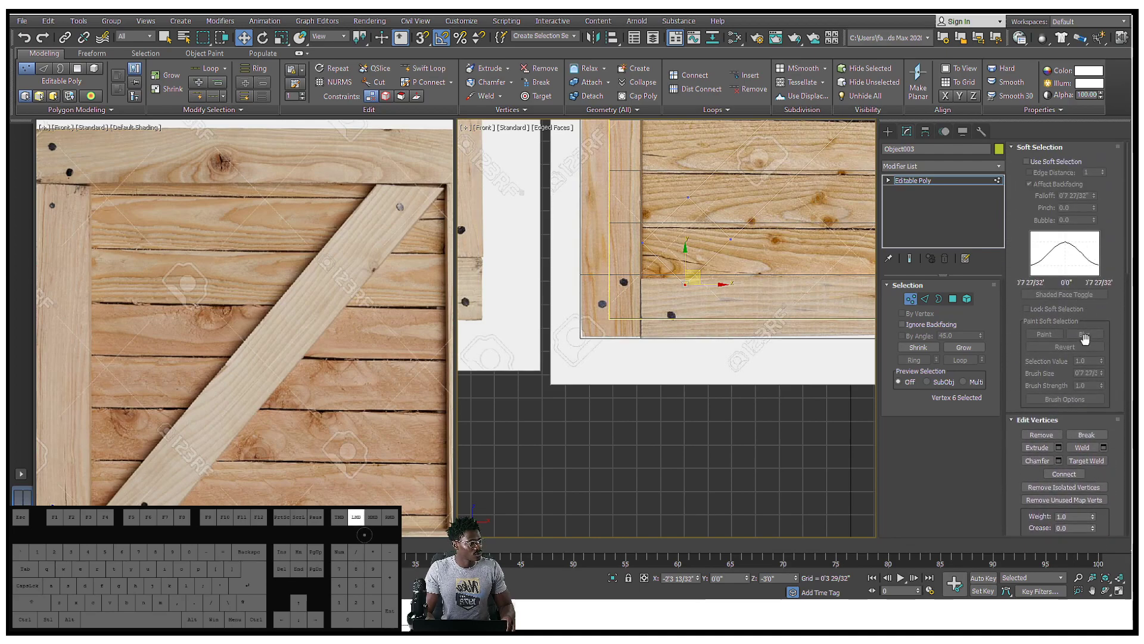
pyautogui.scroll(-3, 1104, 352)
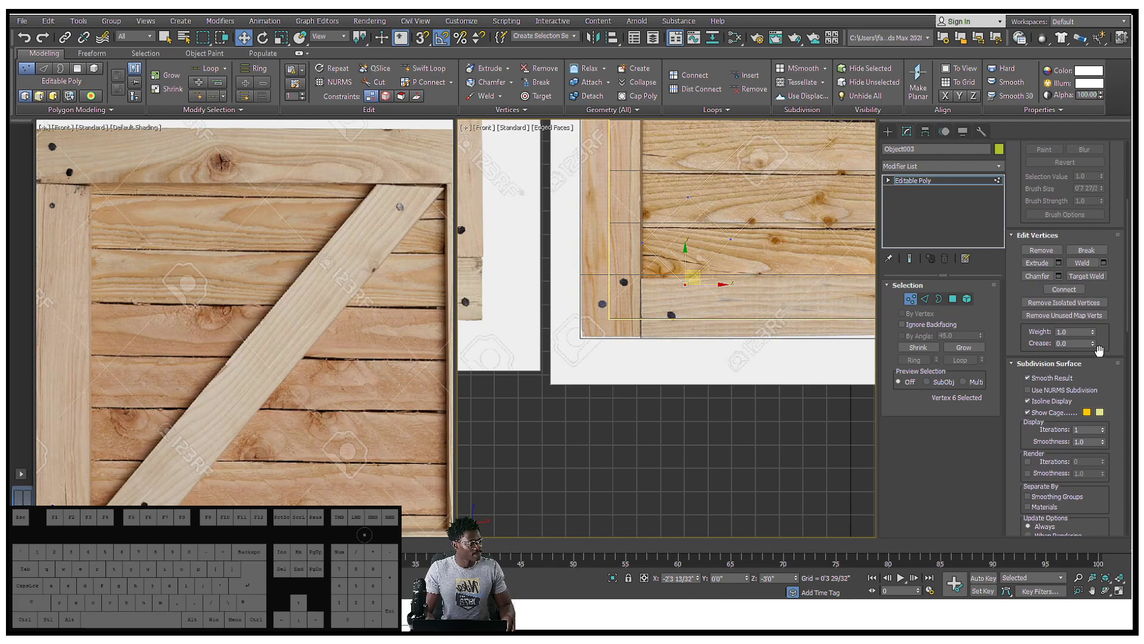
pyautogui.scroll(-4, 1099, 351)
pyautogui.scroll(-3, 1091, 274)
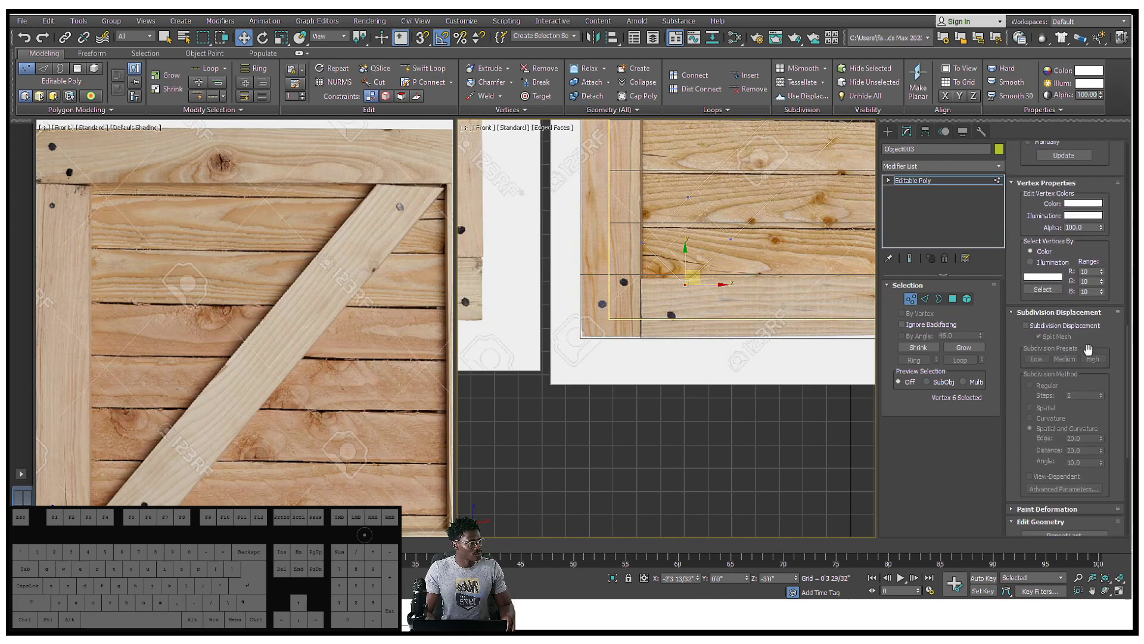
pyautogui.scroll(-3, 1088, 350)
pyautogui.scroll(-2, 1095, 370)
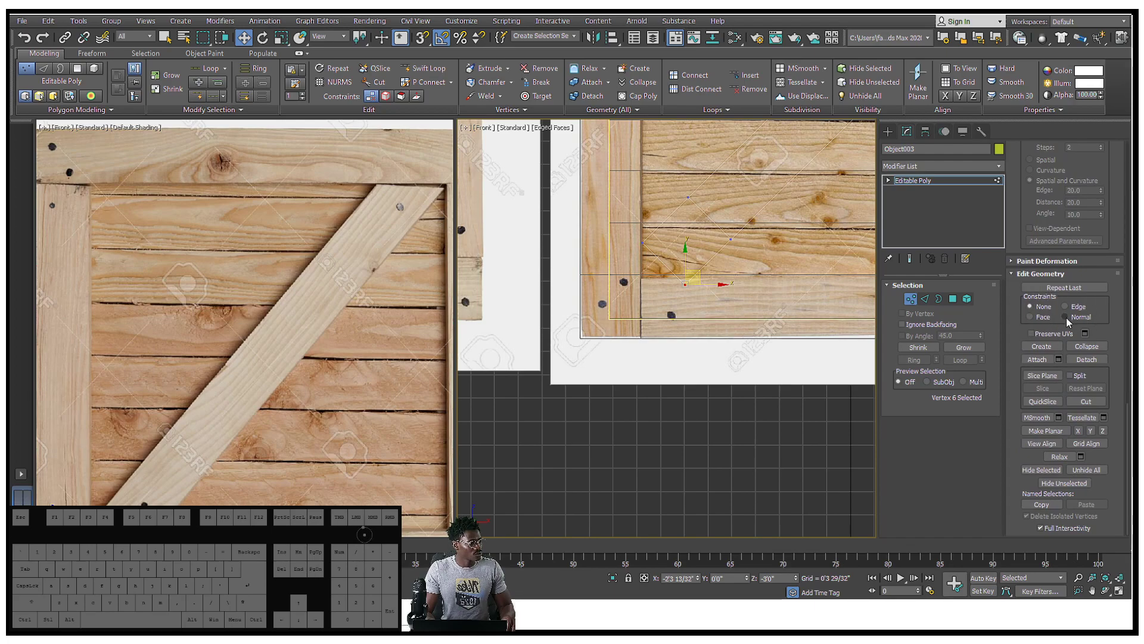
pyautogui.click(1065, 306)
# Step: Slide the selected bottom-end vertex up along the diagonal board's long edge to bring the end close to horizontal
pyautogui.moveTo(341, 376); pyautogui.dragTo(393, 234, button='middle')
pyautogui.moveTo(695, 270); pyautogui.dragTo(652, 312, button='middle')
pyautogui.moveTo(653, 314); pyautogui.dragTo(668, 283)
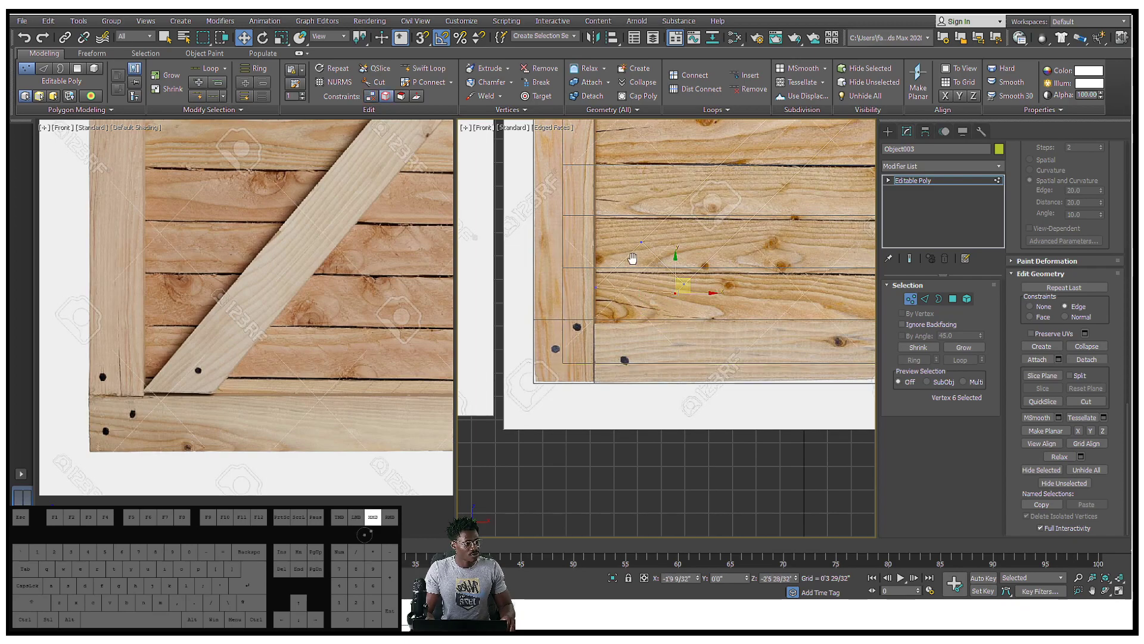
pyautogui.scroll(-4, 602, 287)
pyautogui.moveTo(624, 310); pyautogui.dragTo(577, 338, button='middle')
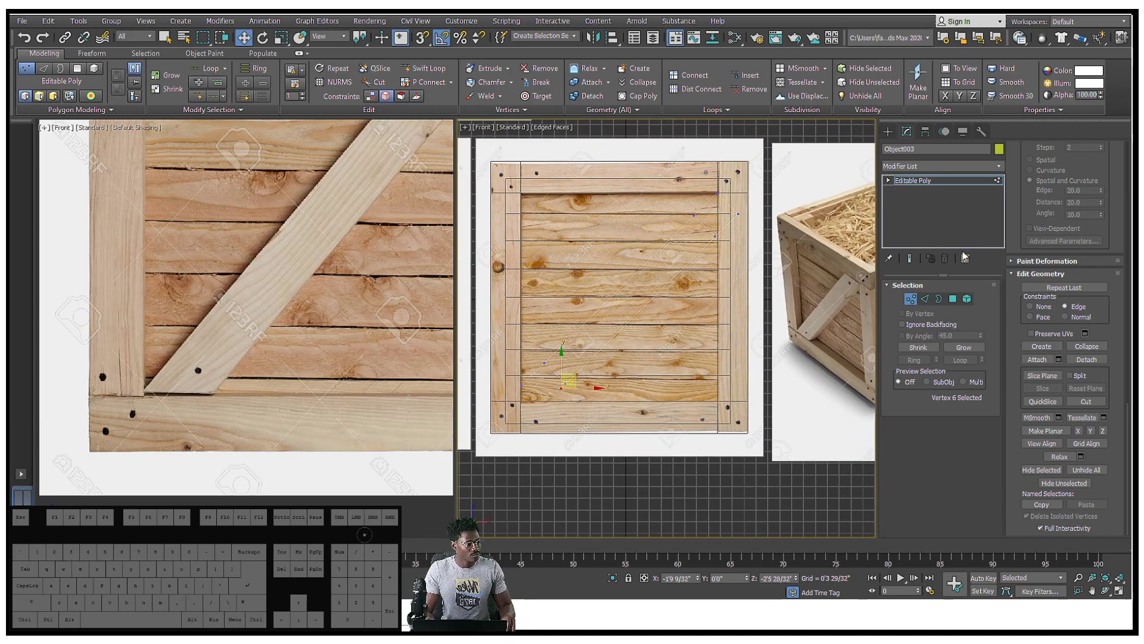
pyautogui.click(926, 299)
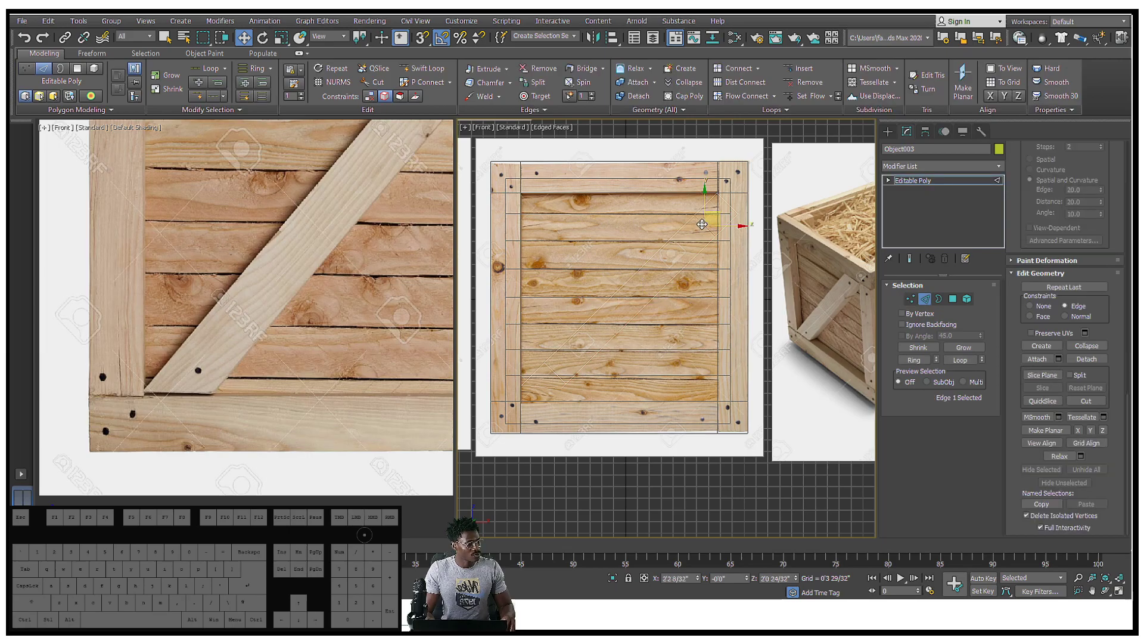
pyautogui.keyDown('ctrl'); pyautogui.click(548, 361); pyautogui.keyUp('ctrl')
pyautogui.hotkey('ctrl', 'd')
pyautogui.scroll(8, 521, 403)
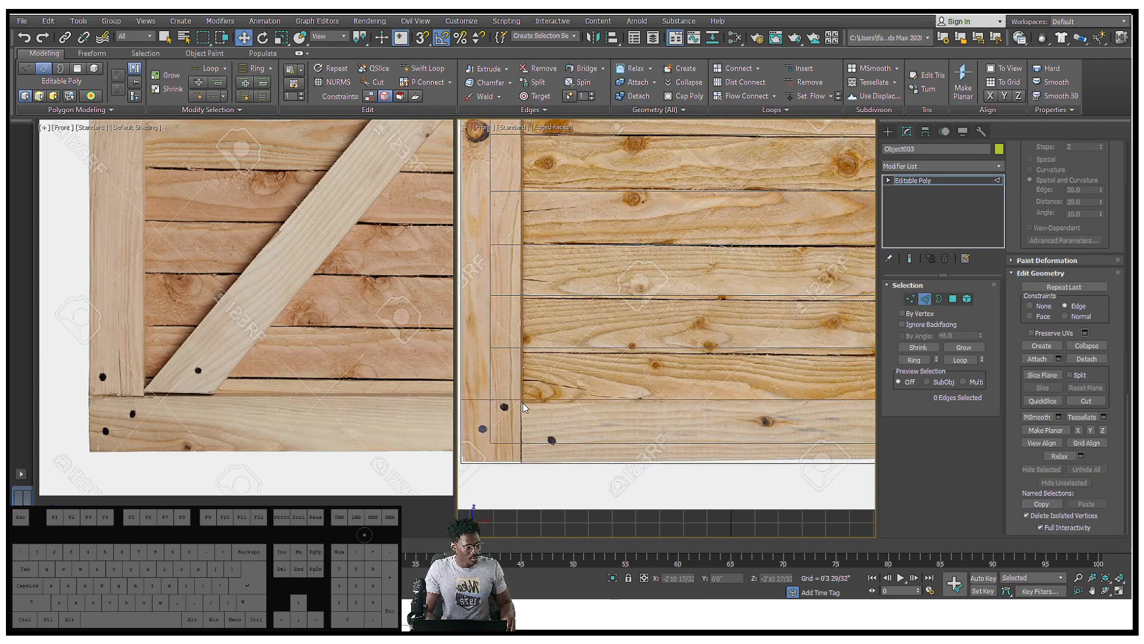
pyautogui.click(627, 309)
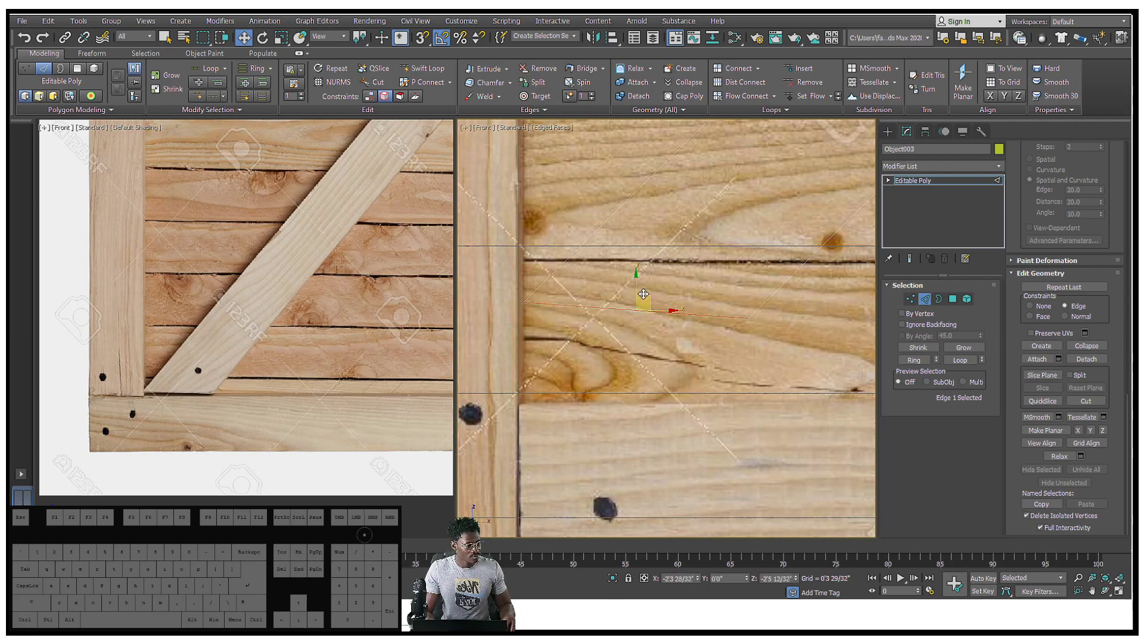
pyautogui.hotkey('ctrl', 'z')
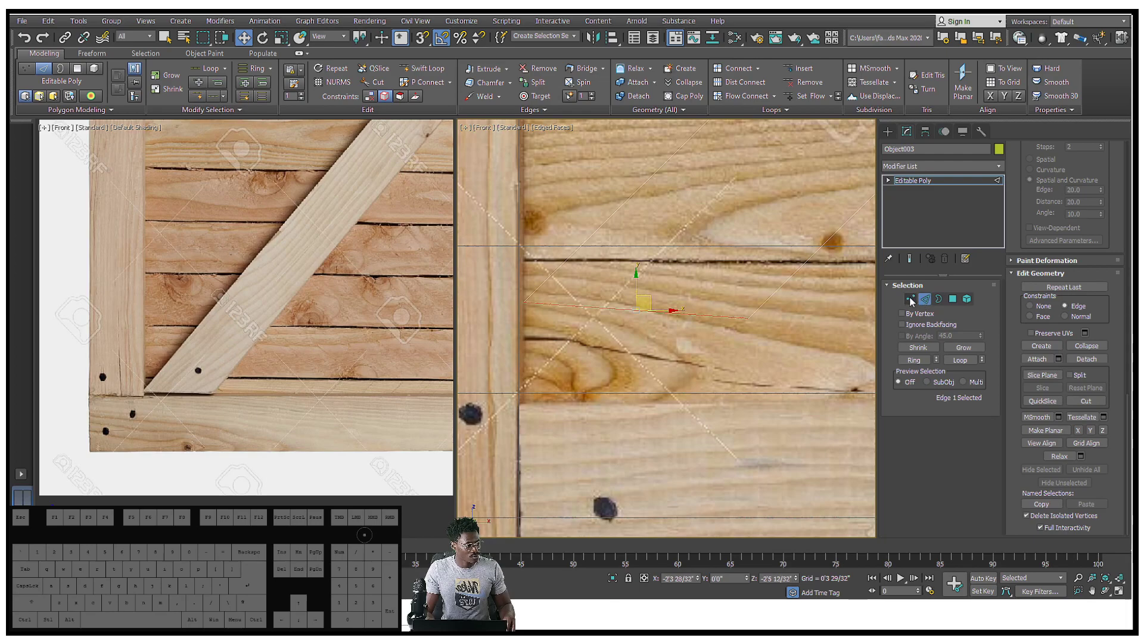
# Step: Return to vertex editing and slide the bottom end's right vertex along its edge until it is level with the left one
pyautogui.click(911, 298)
pyautogui.click(526, 301)
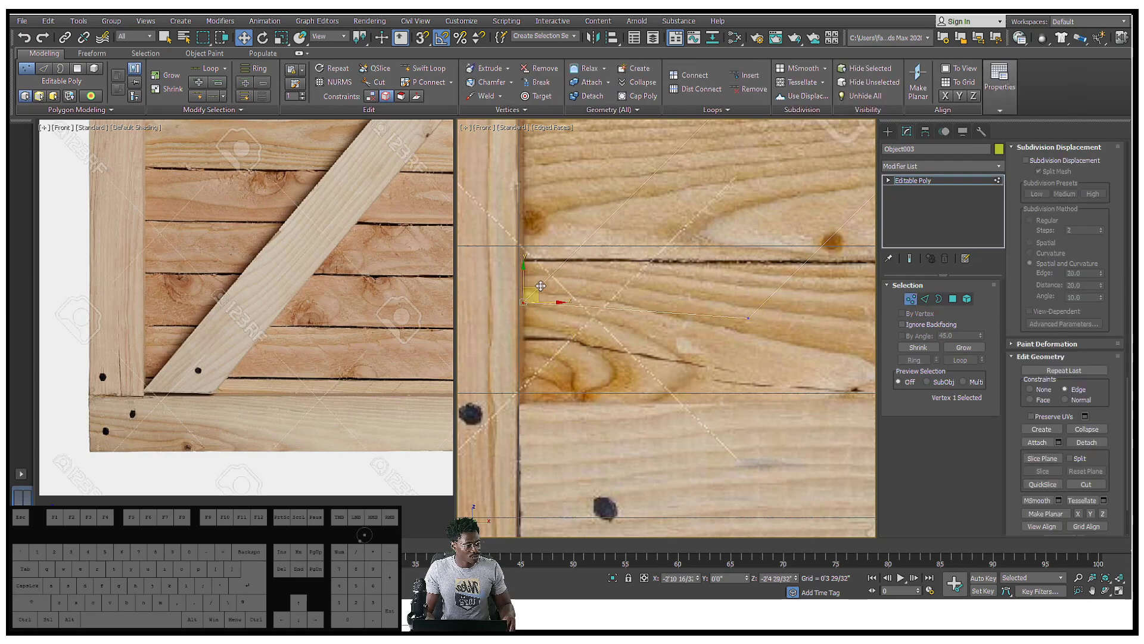
pyautogui.moveTo(738, 293); pyautogui.dragTo(784, 358)
pyautogui.moveTo(750, 307); pyautogui.dragTo(779, 288)
# Step: Select both bottom-end vertices, set the constraint to None and move them down onto the bottom frame board's upper edge
pyautogui.keyDown('ctrl'); pyautogui.click(523, 302); pyautogui.keyUp('ctrl')
pyautogui.moveTo(523, 303); pyautogui.dragTo(440, 288, button='middle')
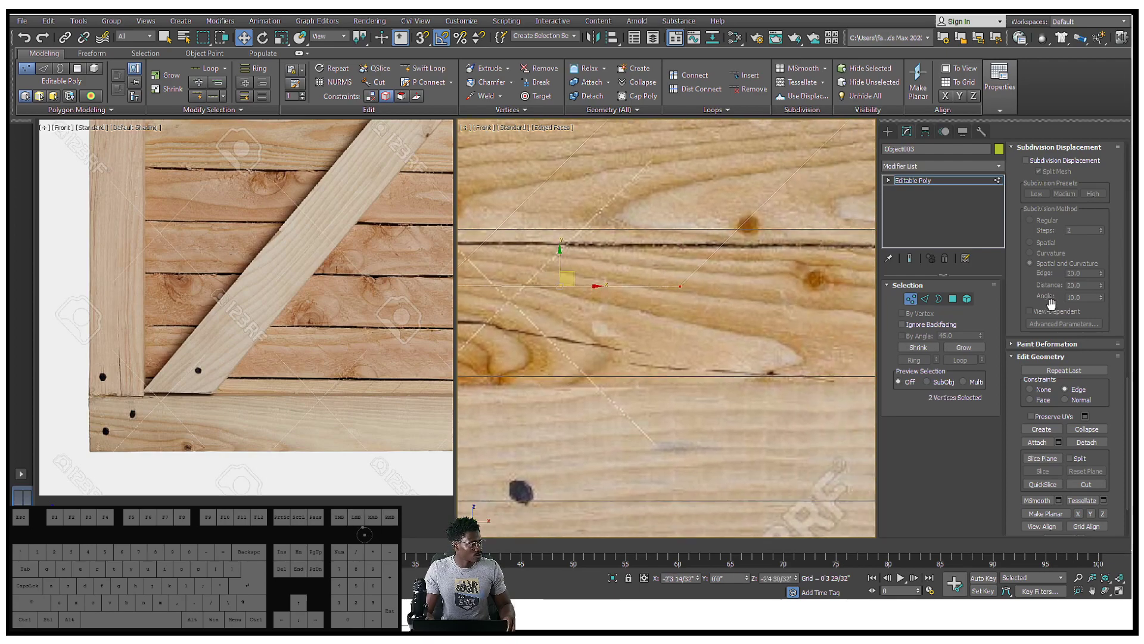
pyautogui.click(1044, 389)
pyautogui.scroll(-4, 590, 345)
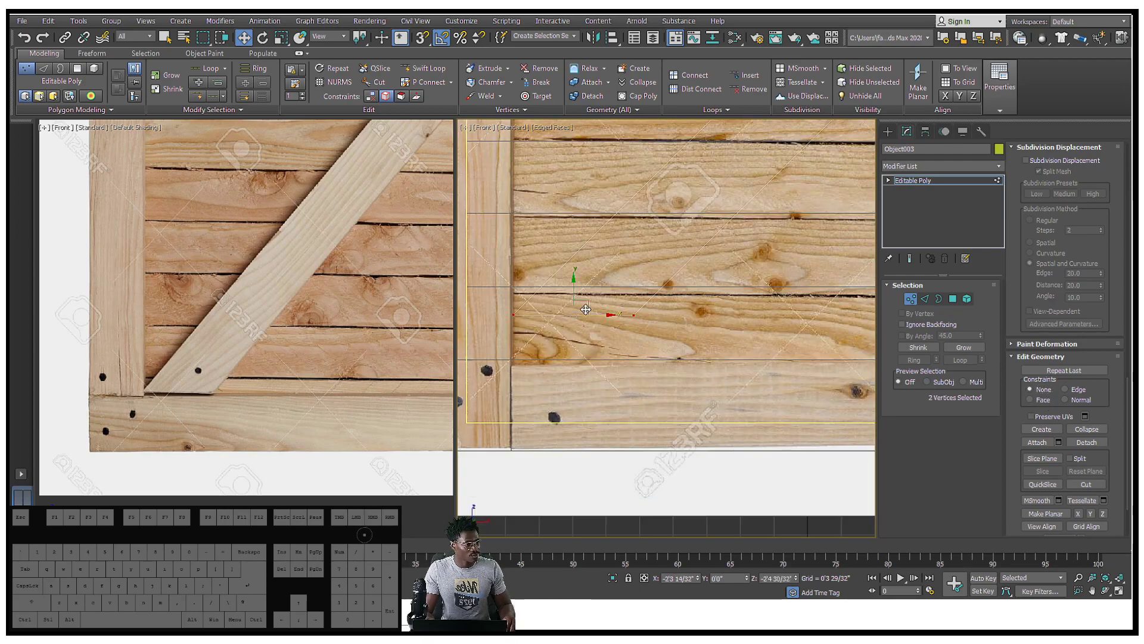
pyautogui.moveTo(585, 300); pyautogui.dragTo(581, 344)
pyautogui.scroll(-4, 580, 343)
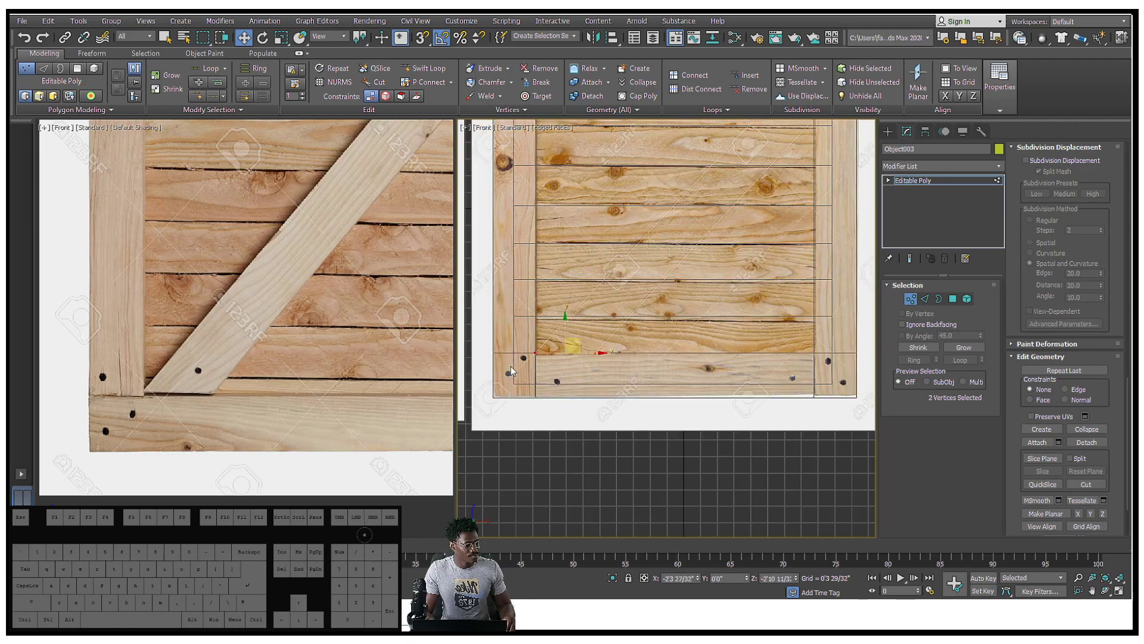
pyautogui.scroll(8, 529, 370)
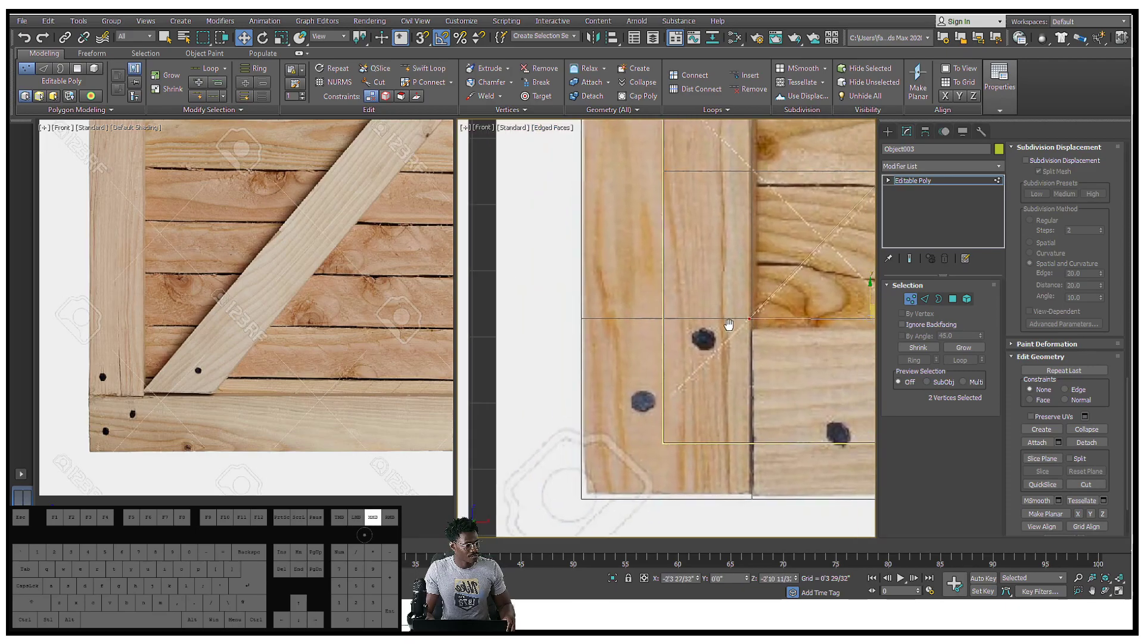
# Step: Select the diagonal board's vertex near the upper frame corner and move it horizontally left along the top frame board's lower edge
pyautogui.scroll(-10, 641, 326)
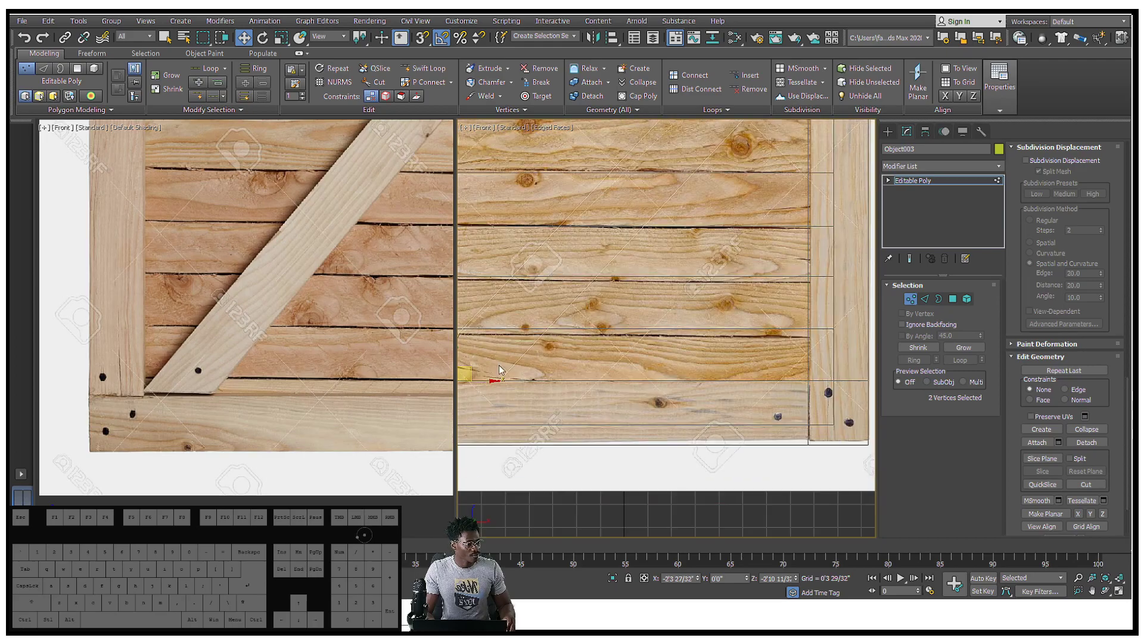
pyautogui.scroll(6, 604, 328)
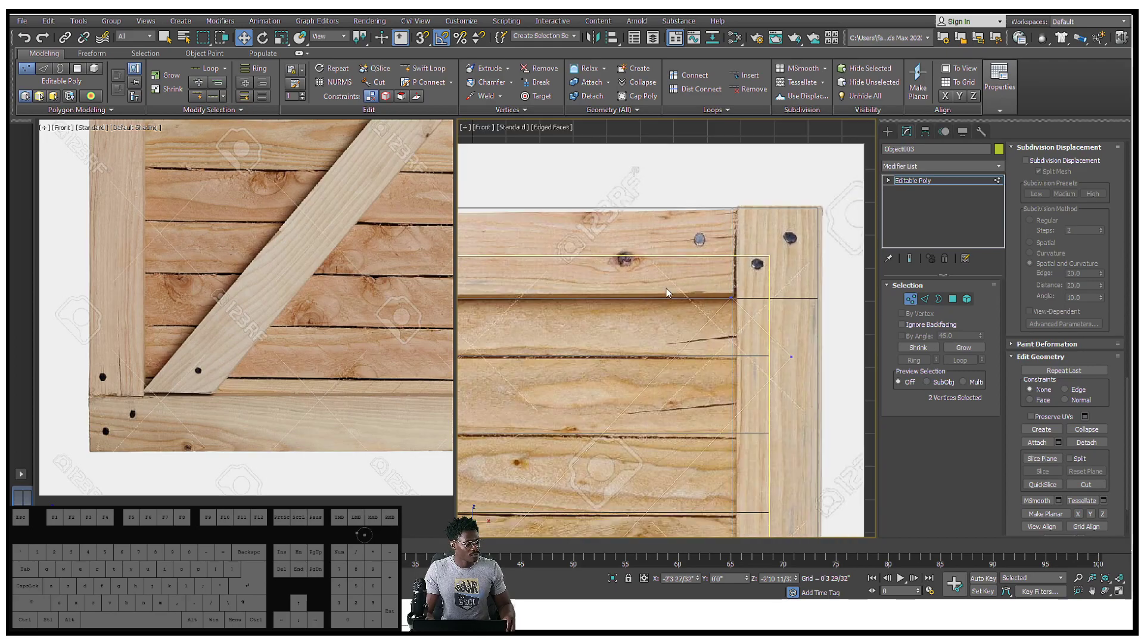
pyautogui.moveTo(769, 342); pyautogui.dragTo(769, 340)
pyautogui.scroll(-4, 769, 339)
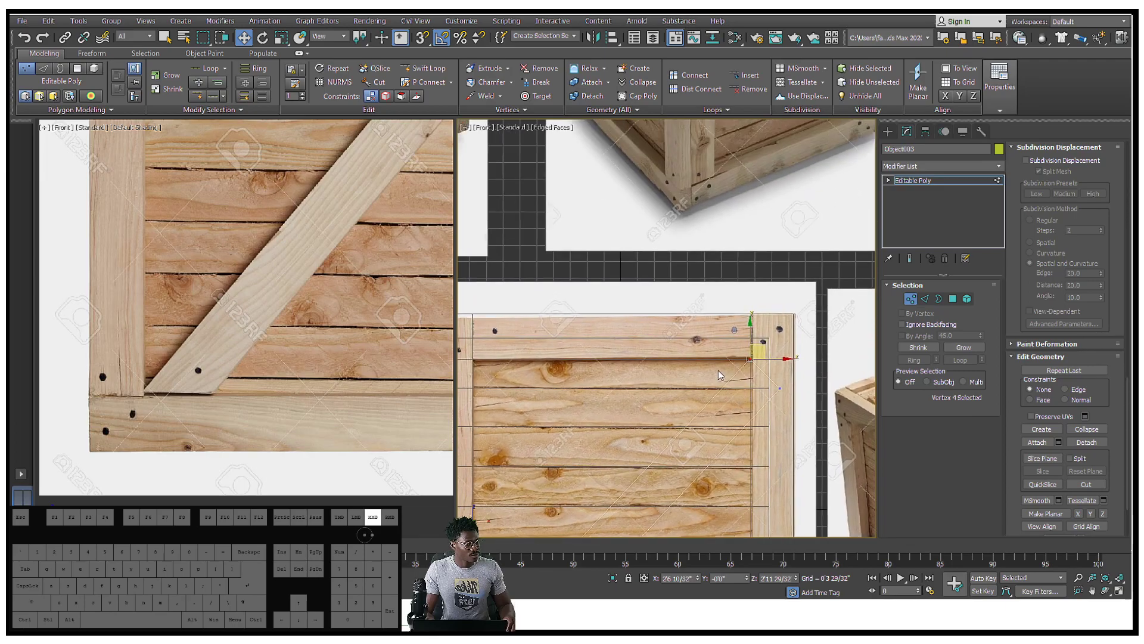
pyautogui.scroll(-4, 281, 223)
pyautogui.scroll(4, 326, 257)
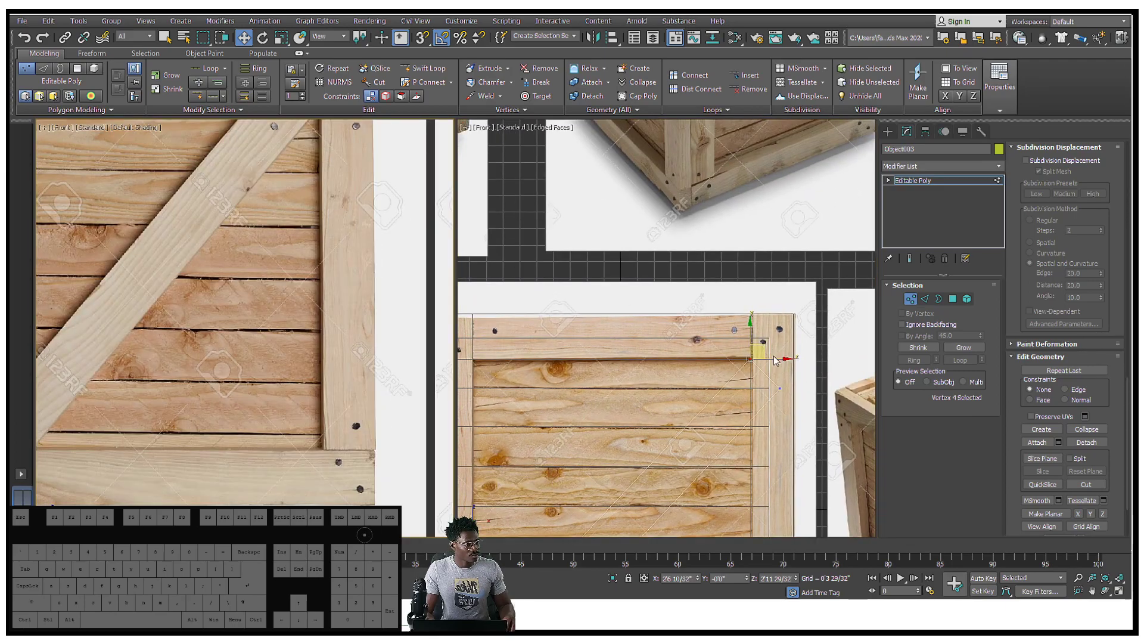
pyautogui.scroll(4, 776, 360)
pyautogui.moveTo(737, 365); pyautogui.dragTo(477, 368)
pyautogui.scroll(-3, 588, 325)
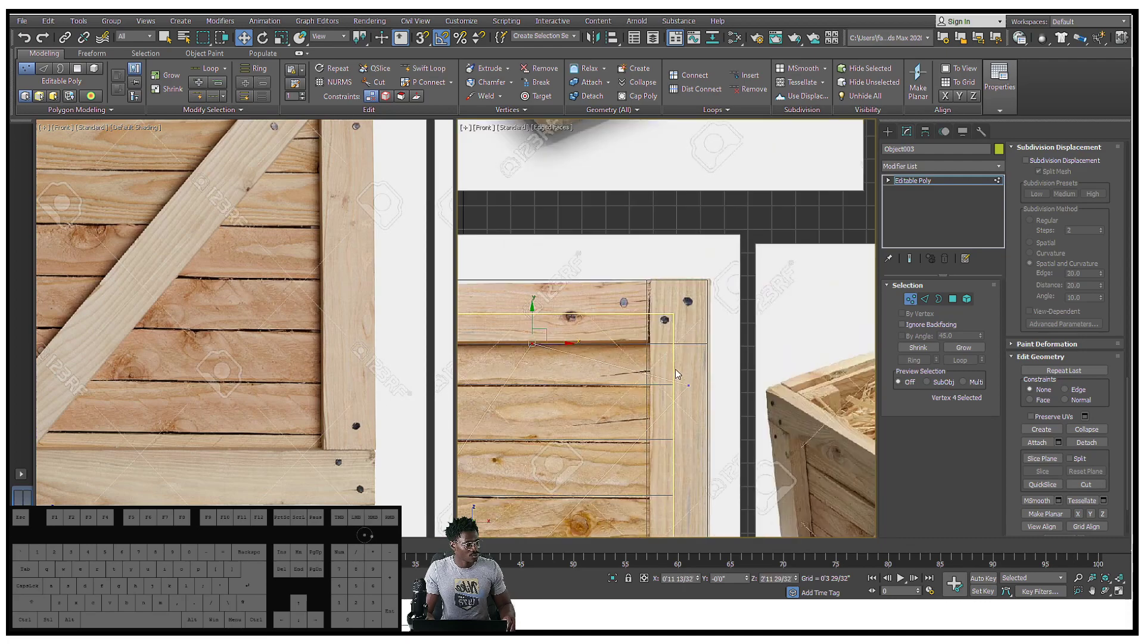
# Step: Select the diagonal board's other upper-end vertex and move it, with snapping on, up to the upper-right corner of the plank panel
pyautogui.moveTo(728, 432); pyautogui.dragTo(728, 431)
pyautogui.moveTo(703, 374); pyautogui.dragTo(720, 294)
pyautogui.scroll(6, 663, 332)
pyautogui.click(424, 39)
pyautogui.scroll(3, 664, 341)
pyautogui.moveTo(755, 284); pyautogui.dragTo(721, 328)
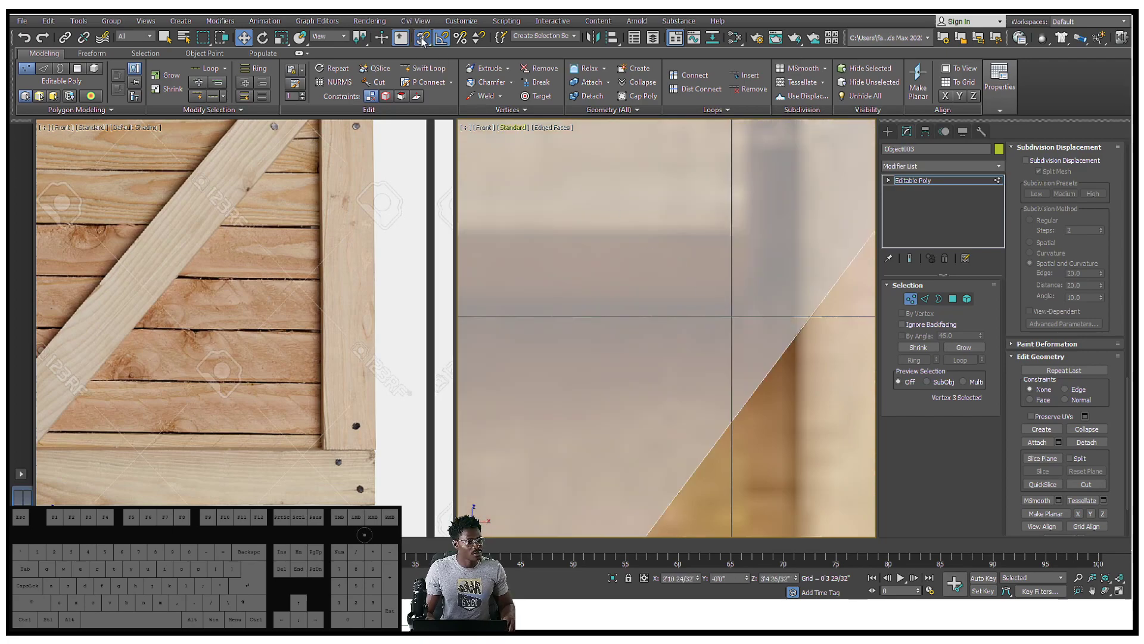
# Step: Configure the snap settings with Grid Points off and Vertex and Edge/Segment on
pyautogui.rightClick(422, 40)
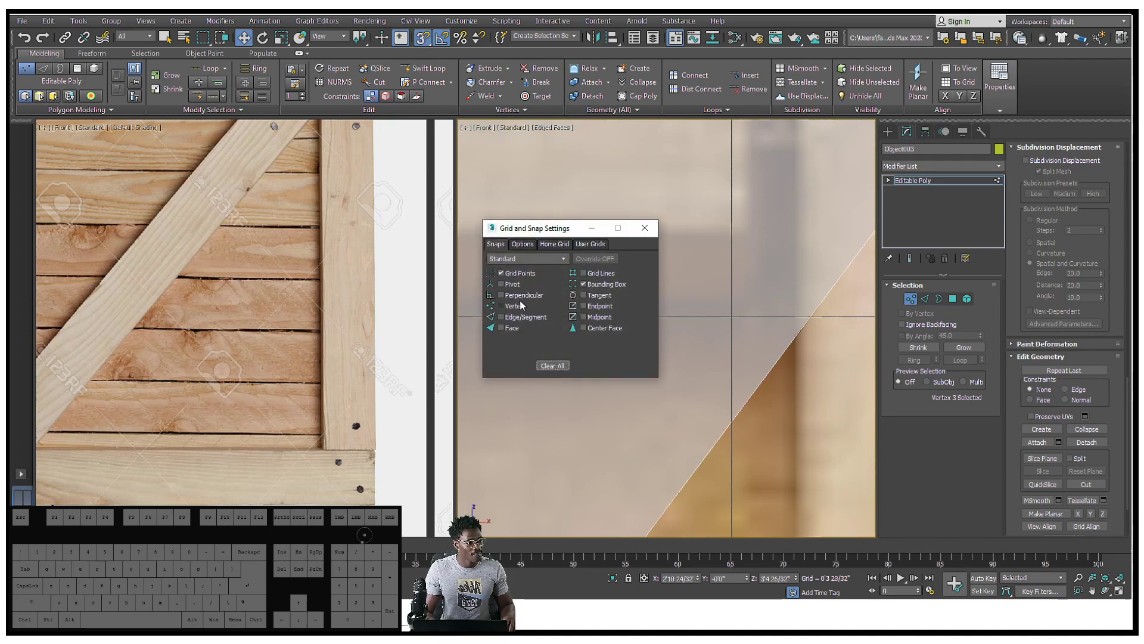
pyautogui.click(502, 306)
pyautogui.click(503, 274)
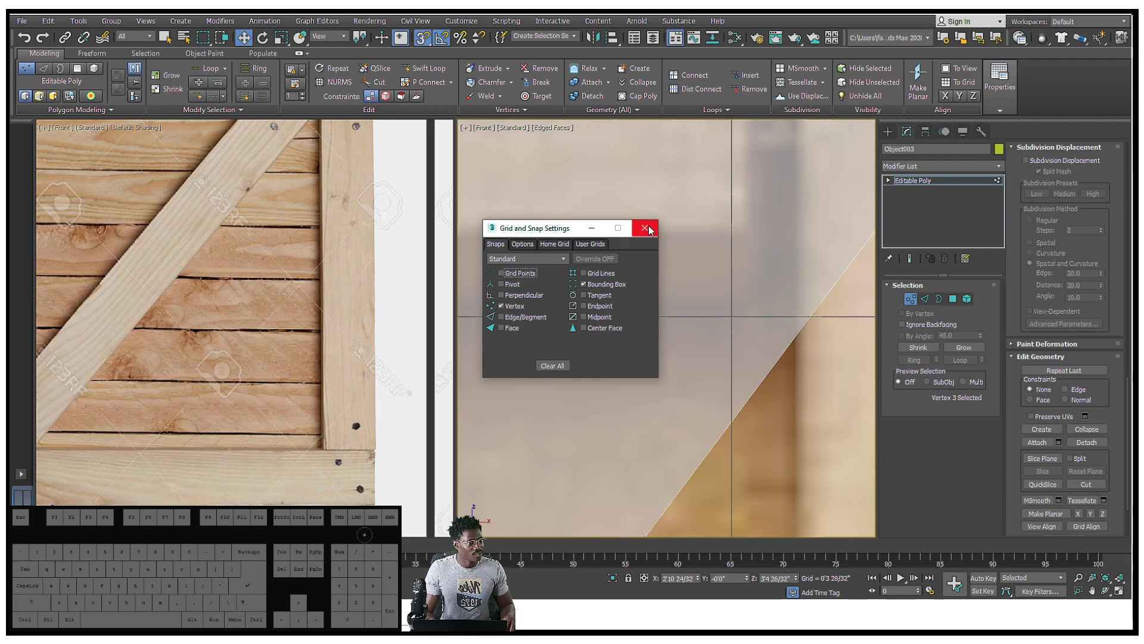
pyautogui.click(501, 320)
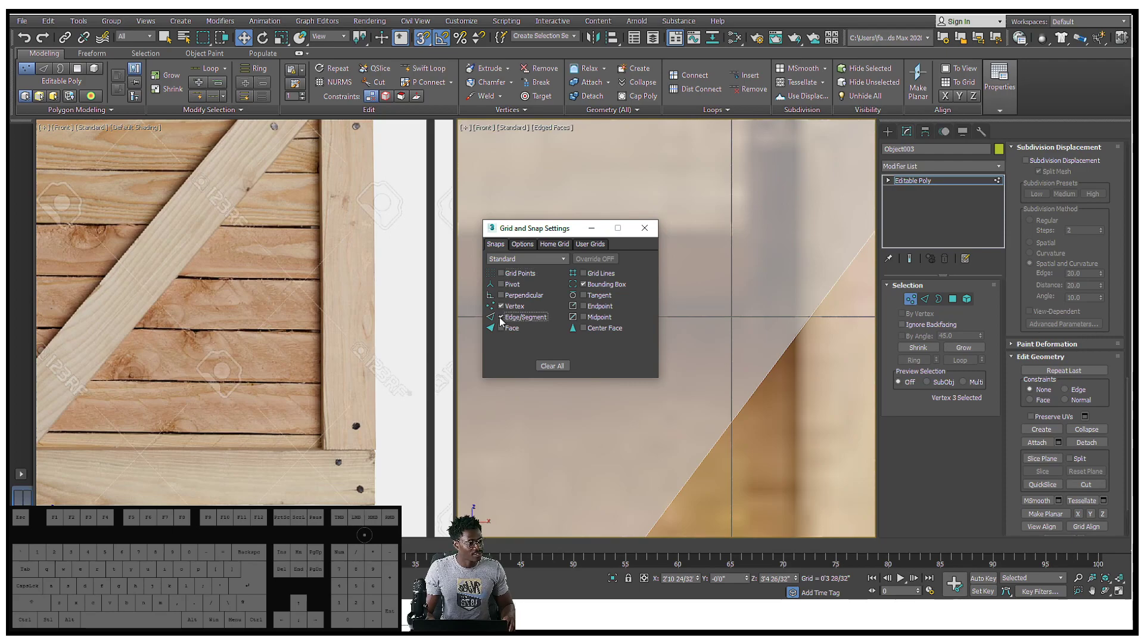
pyautogui.click(501, 319)
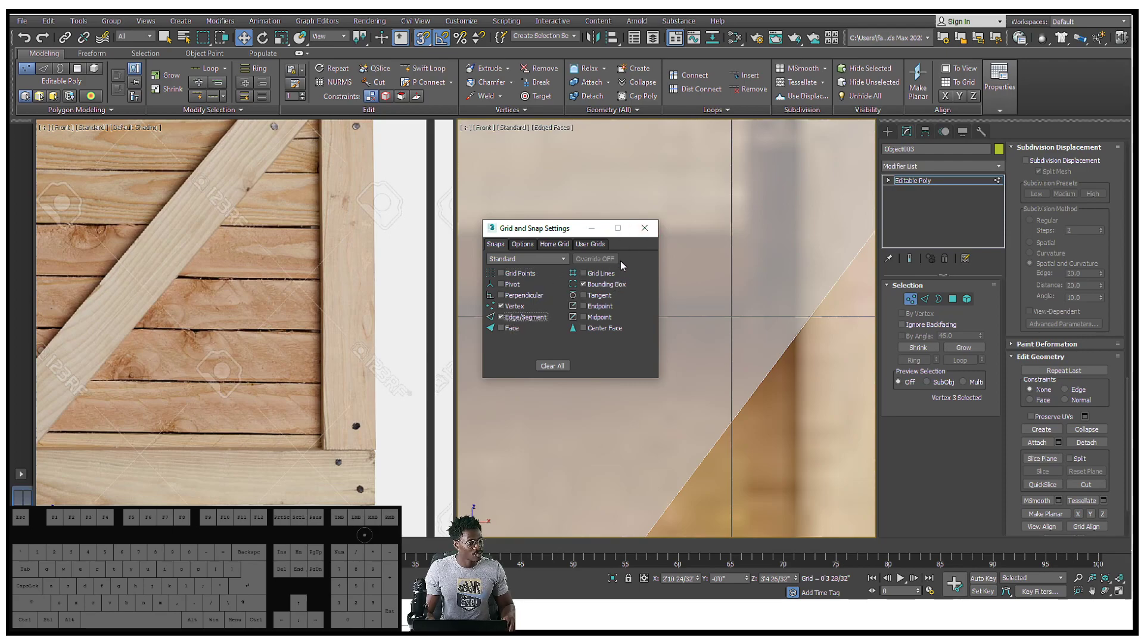
pyautogui.click(645, 227)
pyautogui.scroll(5, 684, 273)
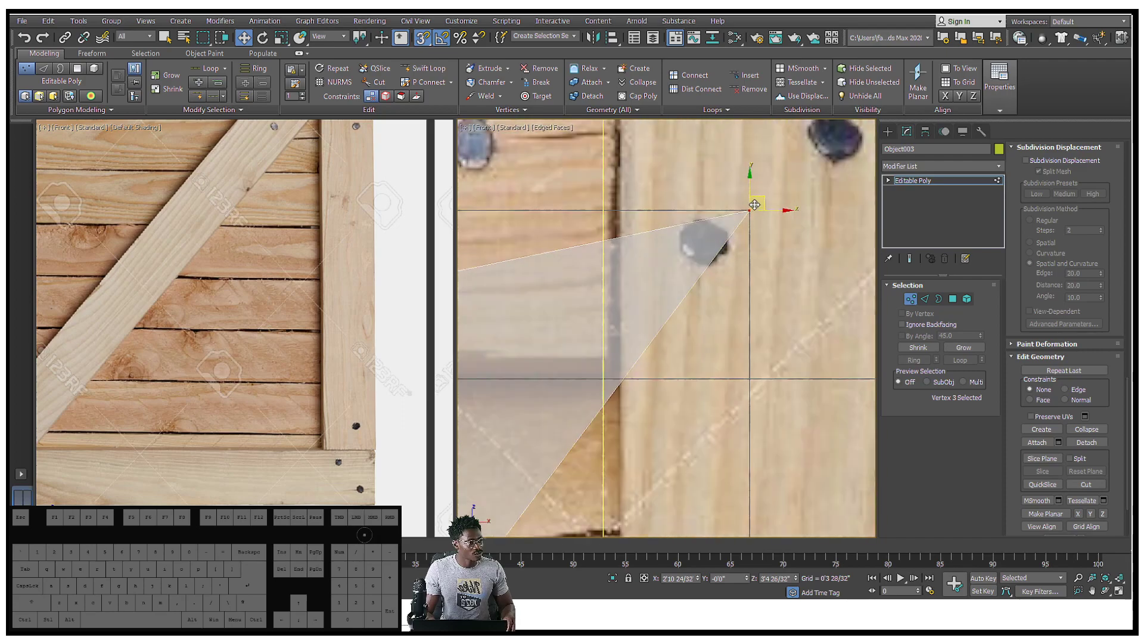
# Step: Move the diagonal board's left upper-end vertex up onto the plank panel's top edge, with snapping on
pyautogui.scroll(-5, 754, 234)
pyautogui.scroll(5, 752, 217)
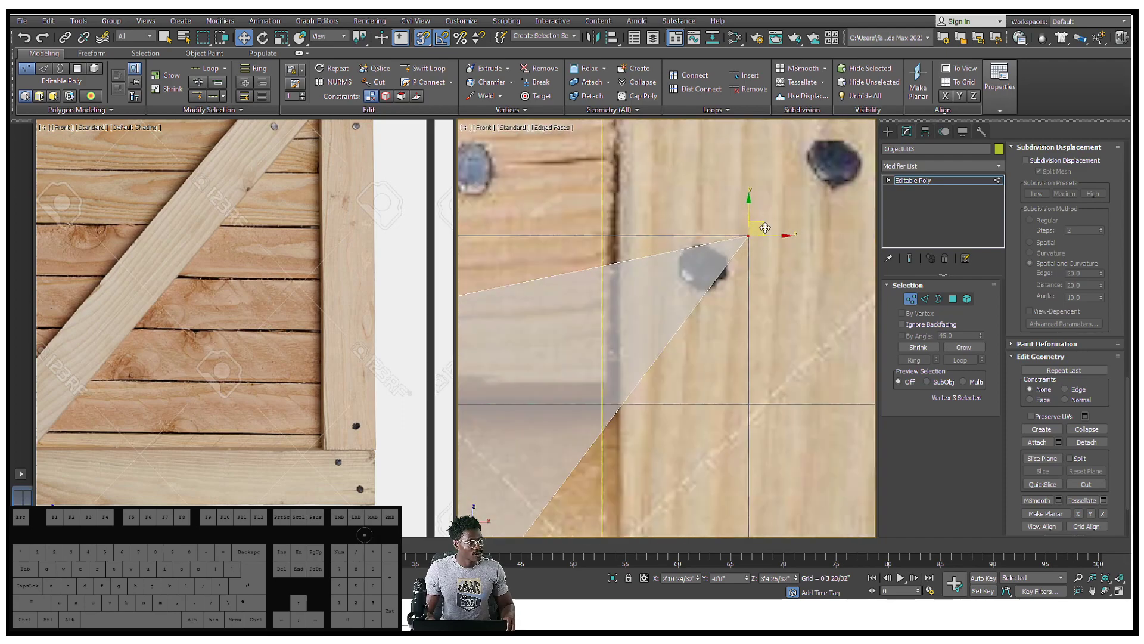
pyautogui.moveTo(766, 227); pyautogui.dragTo(765, 229)
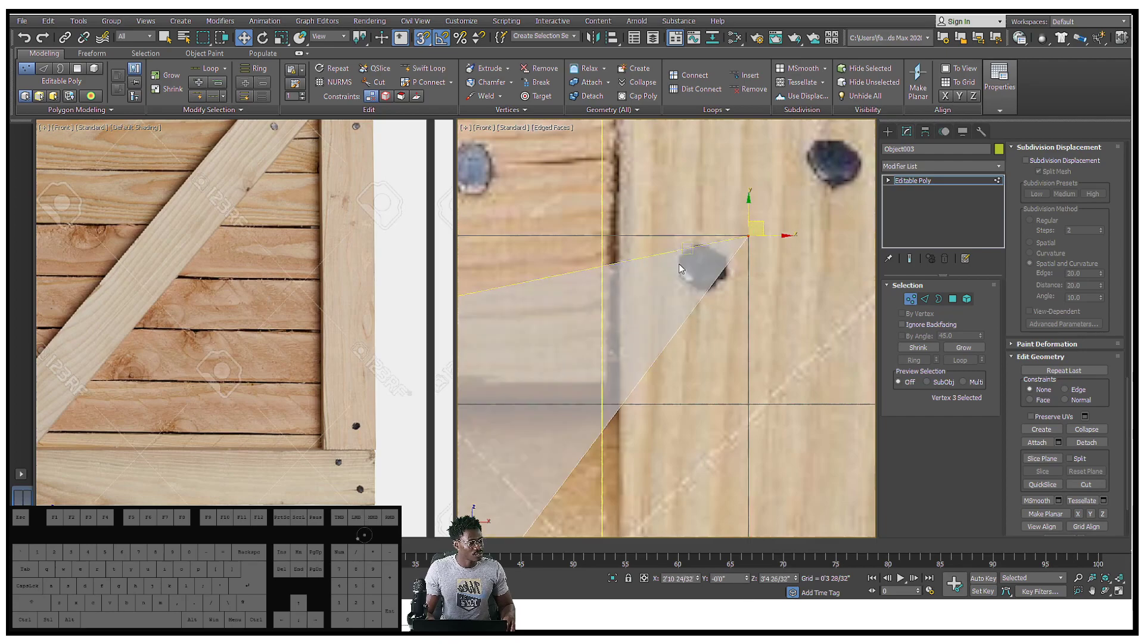
pyautogui.scroll(-5, 765, 228)
pyautogui.moveTo(688, 245); pyautogui.dragTo(770, 231, button='middle')
pyautogui.scroll(5, 768, 258)
pyautogui.scroll(2, 670, 225)
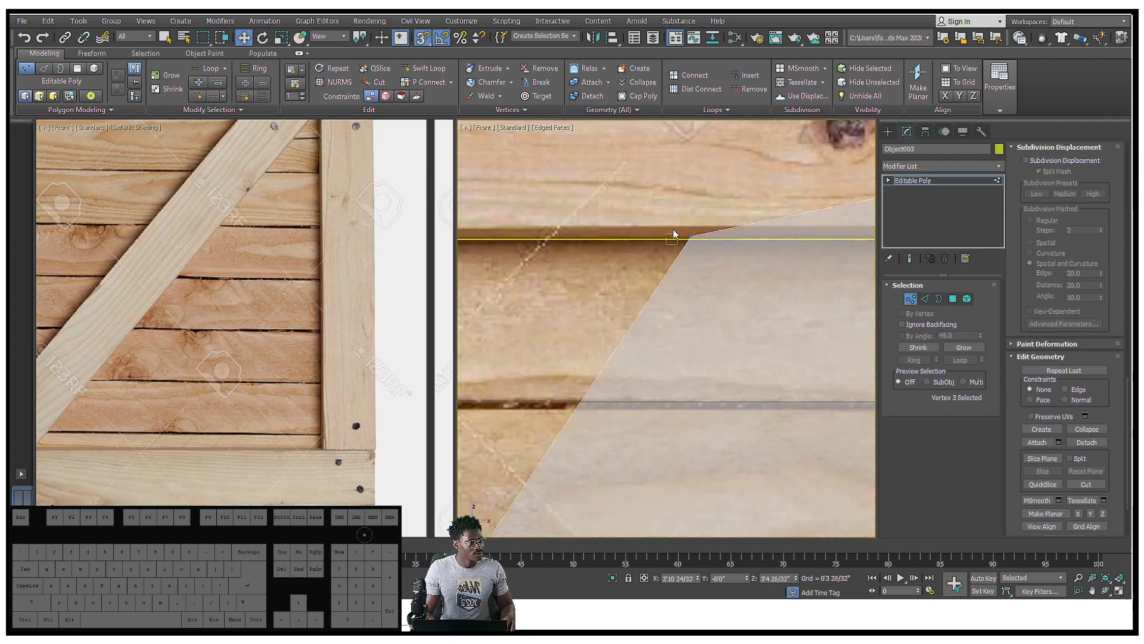
pyautogui.moveTo(672, 228); pyautogui.dragTo(669, 314, button='middle')
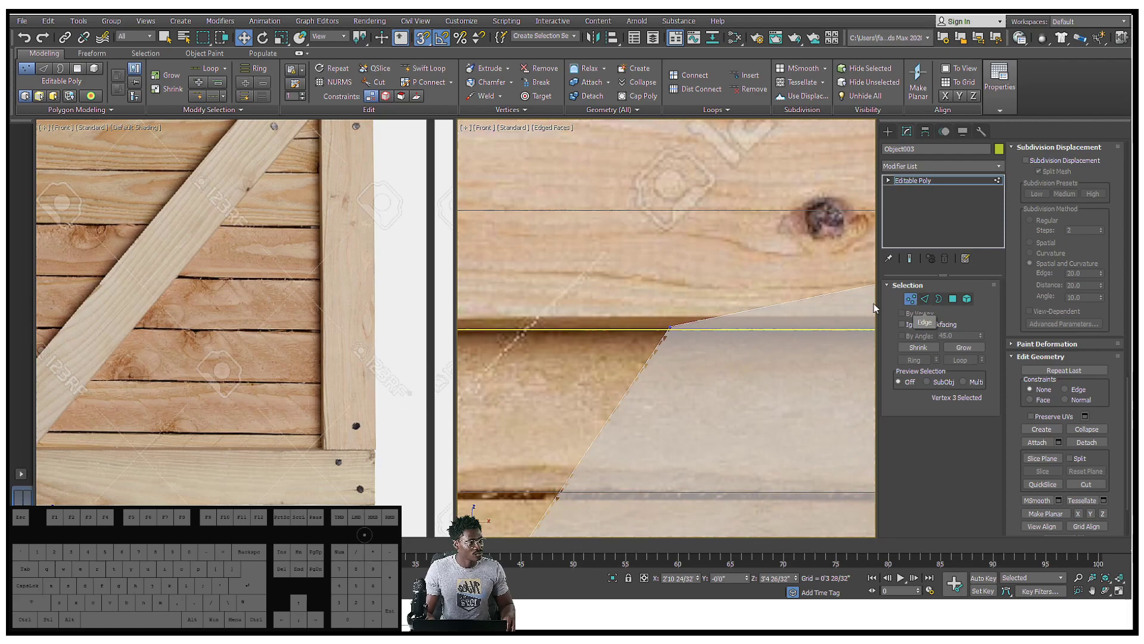
pyautogui.moveTo(673, 327); pyautogui.dragTo(636, 211)
pyautogui.scroll(-2, 598, 226)
pyautogui.scroll(-4, 590, 226)
pyautogui.moveTo(590, 227); pyautogui.dragTo(518, 179, button='middle')
pyautogui.scroll(-3, 652, 163)
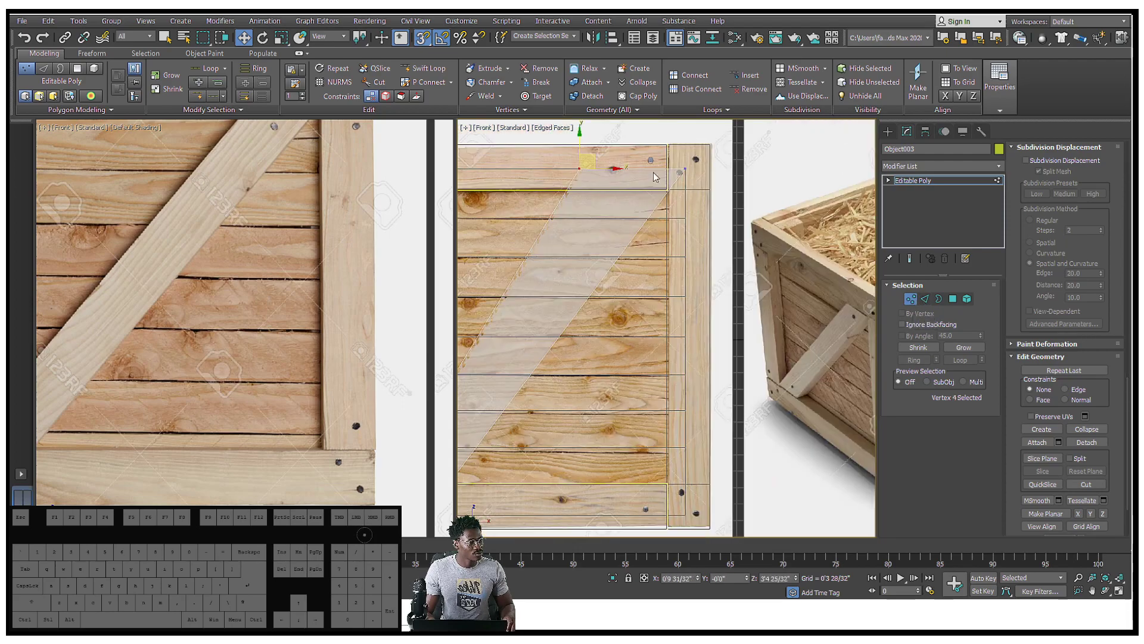
# Step: Select the diagonal board's upper-end vertex at the plank panel's corner and move it horizontally left, inside the vertical frame board
pyautogui.scroll(8, 661, 164)
pyautogui.moveTo(661, 164); pyautogui.dragTo(764, 244, button='middle')
pyautogui.scroll(-9, 780, 220)
pyautogui.scroll(6, 777, 219)
pyautogui.click(779, 210)
pyautogui.moveTo(809, 211); pyautogui.dragTo(681, 208)
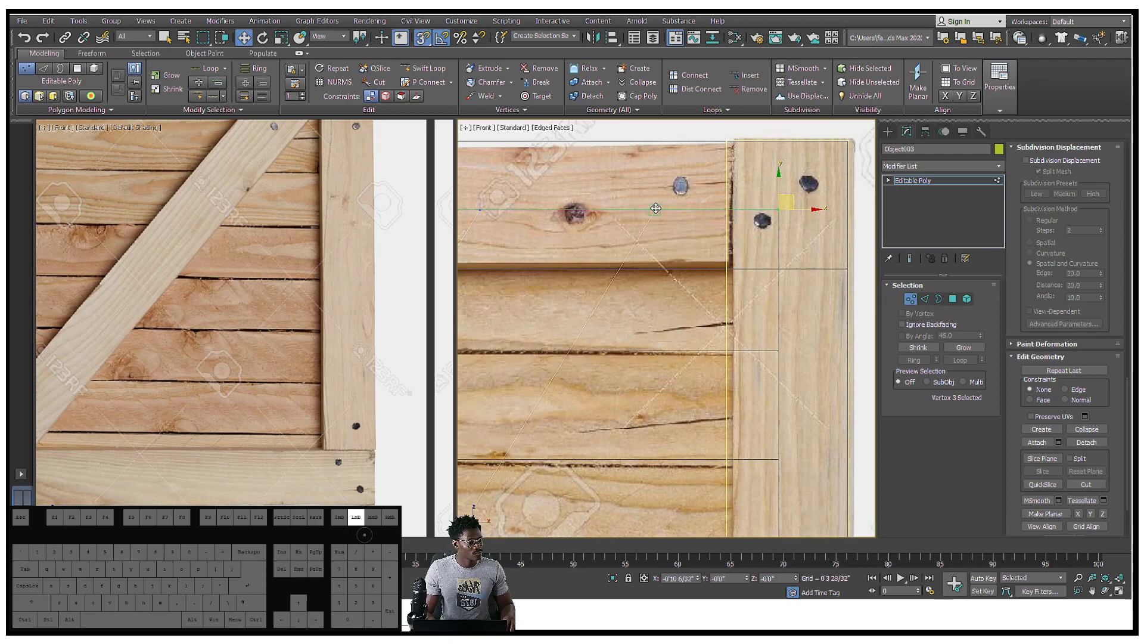
pyautogui.scroll(-4, 655, 209)
pyautogui.moveTo(600, 208); pyautogui.dragTo(647, 178, button='middle')
# Step: With snapping off, select both upper-end vertices of the diagonal board and move them down to the top frame board's lower edge
pyautogui.moveTo(99, 226); pyautogui.dragTo(163, 292, button='middle')
pyautogui.scroll(5, 343, 178)
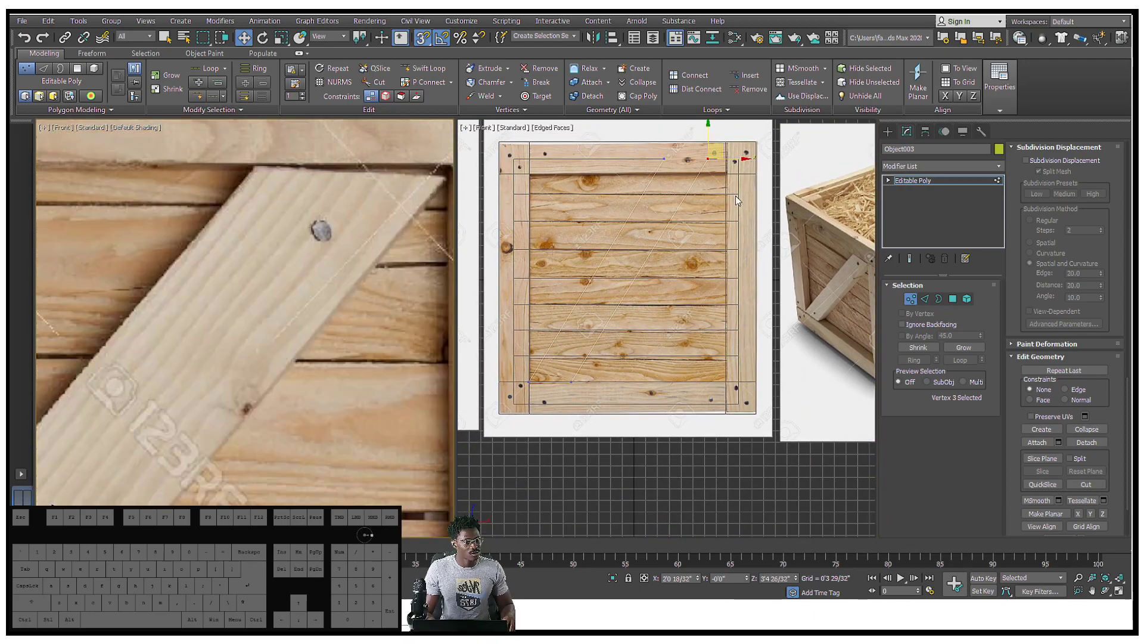
pyautogui.scroll(3, 723, 197)
pyautogui.moveTo(724, 196); pyautogui.dragTo(663, 250, button='middle')
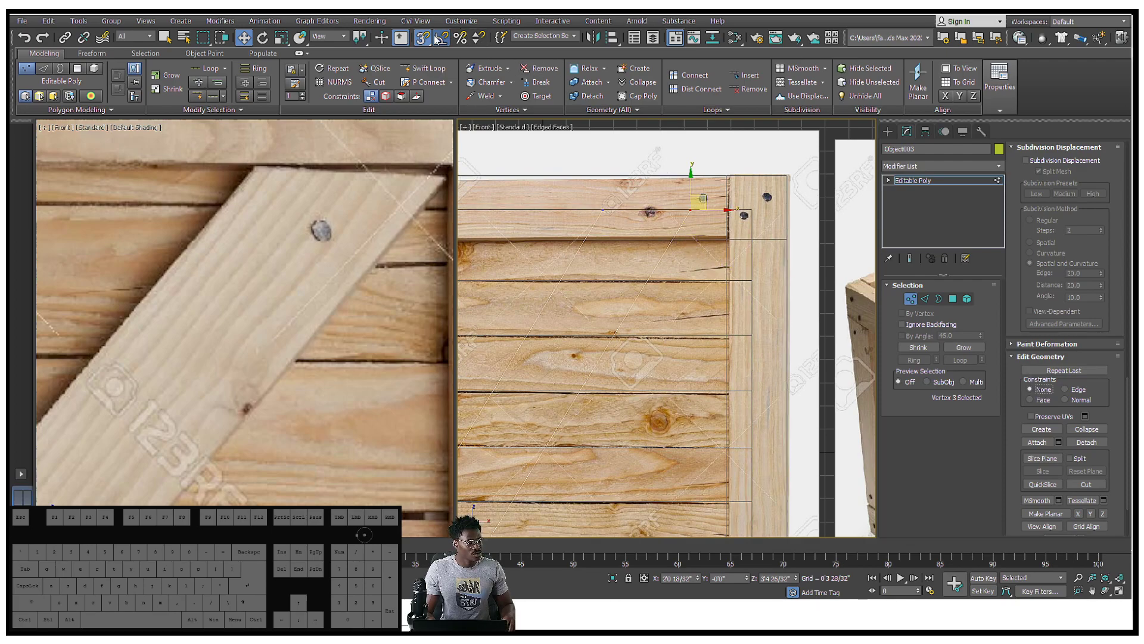
pyautogui.moveTo(704, 225); pyautogui.dragTo(571, 178)
pyautogui.moveTo(656, 199); pyautogui.dragTo(692, 230)
pyautogui.scroll(-5, 692, 230)
pyautogui.scroll(8, 713, 244)
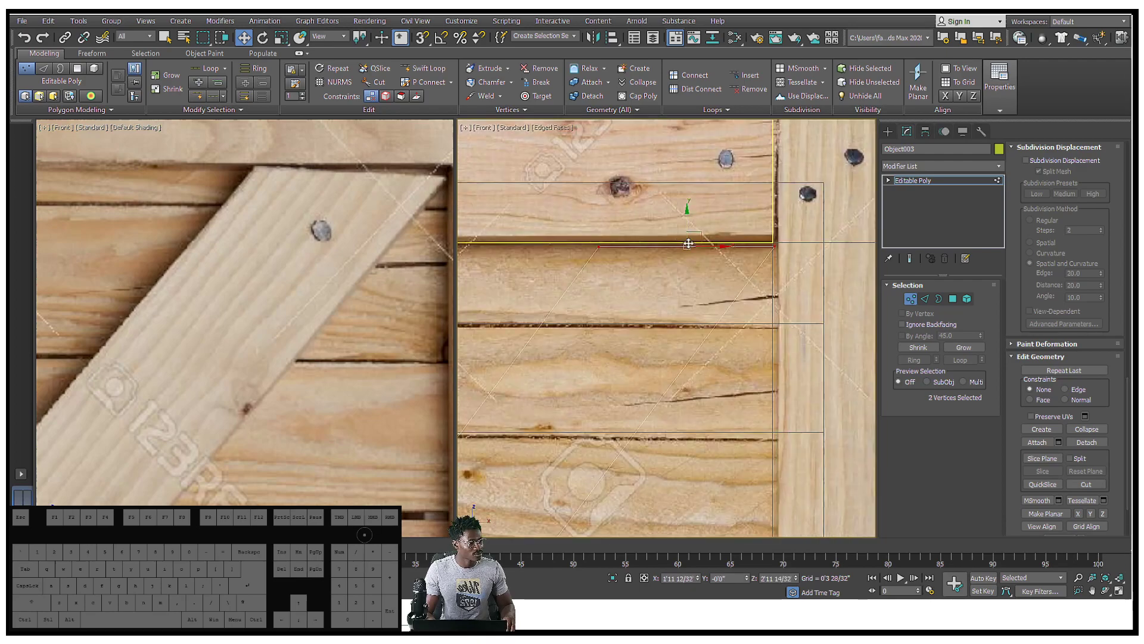
pyautogui.moveTo(697, 231); pyautogui.dragTo(692, 224)
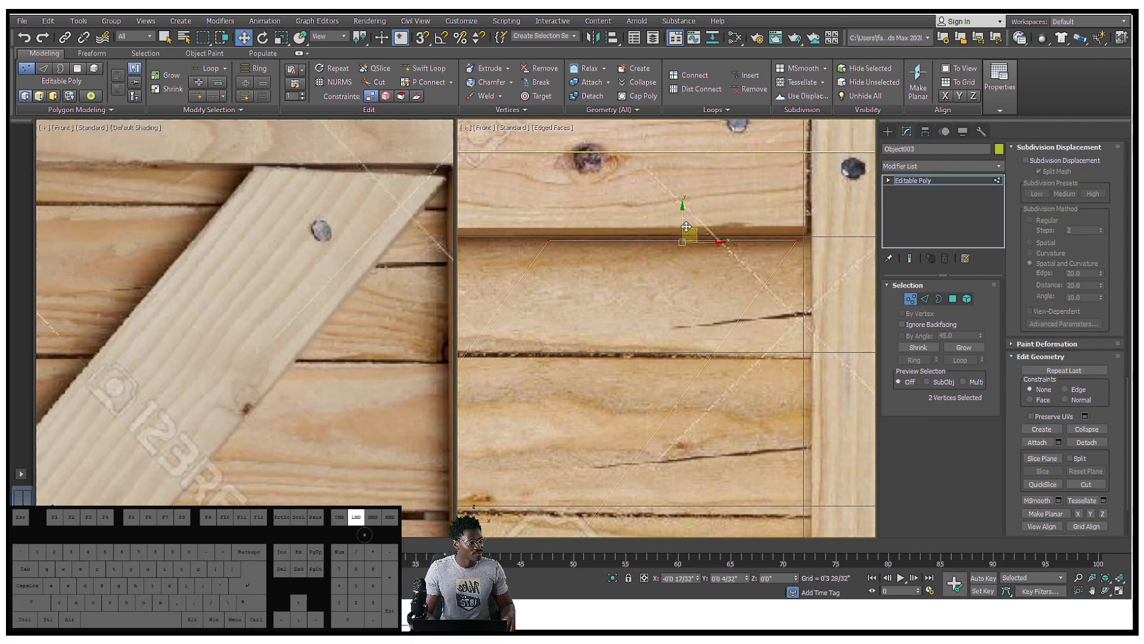
# Step: Select the diagonal board's right upper-end vertex and move it right, close to the vertical frame board's inner edge
pyautogui.scroll(-5, 679, 226)
pyautogui.moveTo(667, 226); pyautogui.dragTo(687, 209, button='middle')
pyautogui.scroll(2, 655, 279)
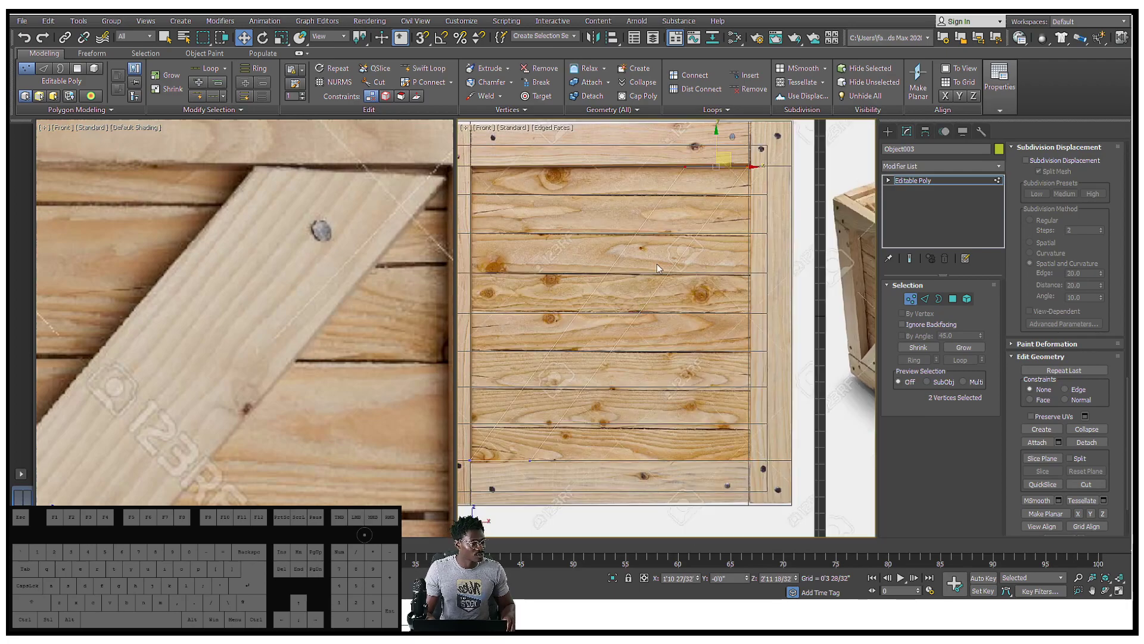
pyautogui.scroll(3, 712, 235)
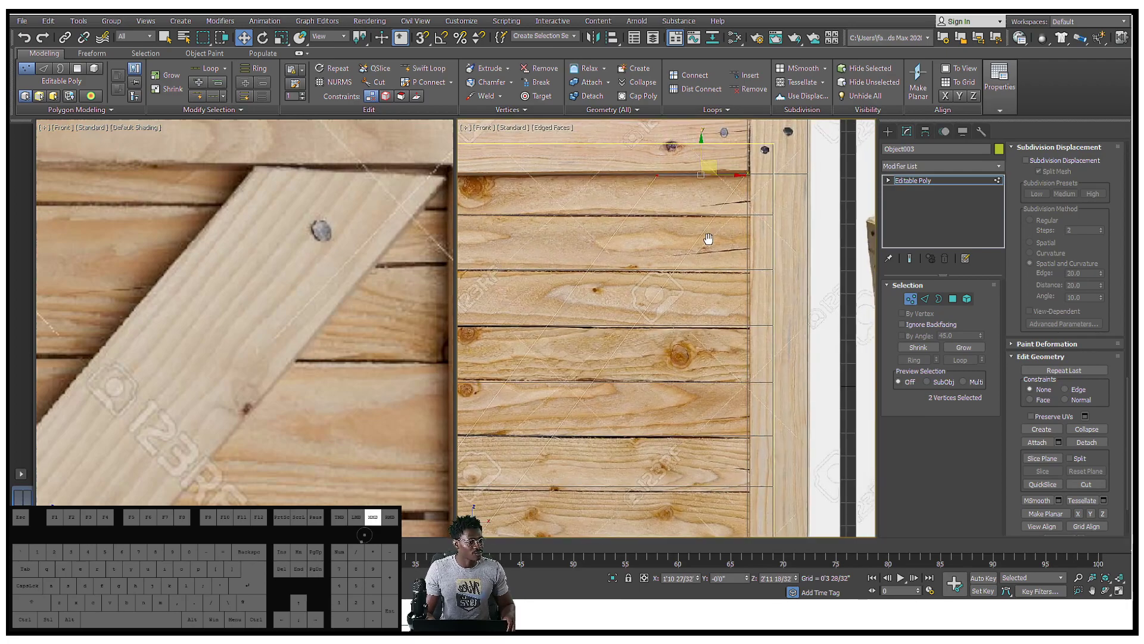
pyautogui.click(720, 245)
pyautogui.scroll(3, 721, 197)
pyautogui.click(763, 211)
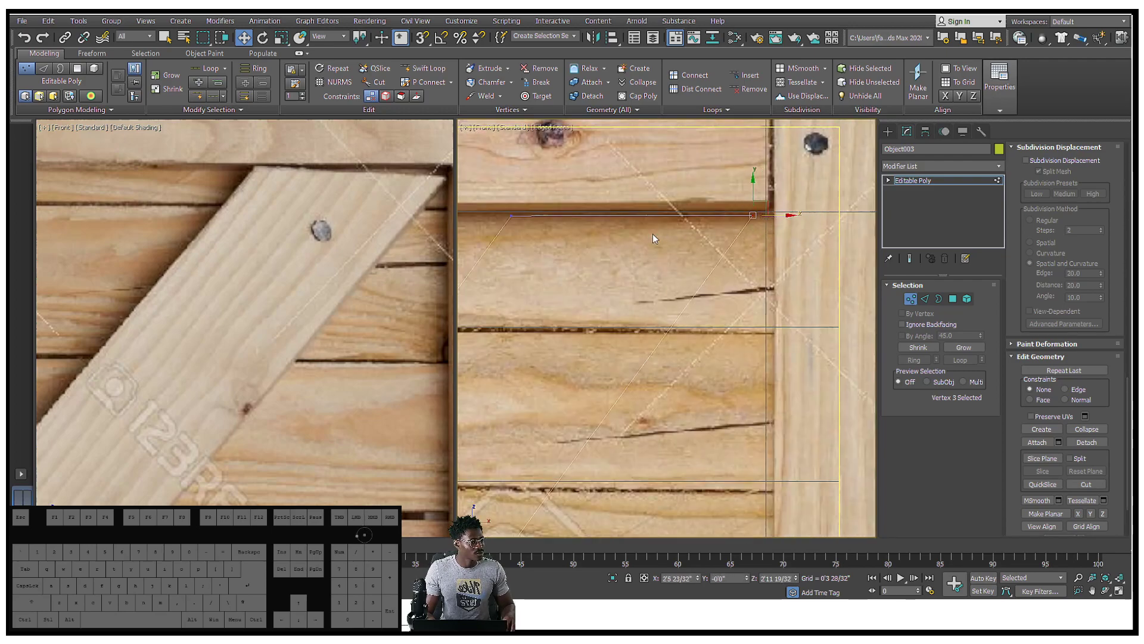
# Step: Select both upper-end vertices of the diagonal board and activate the Scale tool
pyautogui.scroll(-2, 682, 223)
pyautogui.click(595, 219)
pyautogui.click(589, 191)
pyautogui.moveTo(588, 192); pyautogui.dragTo(797, 260)
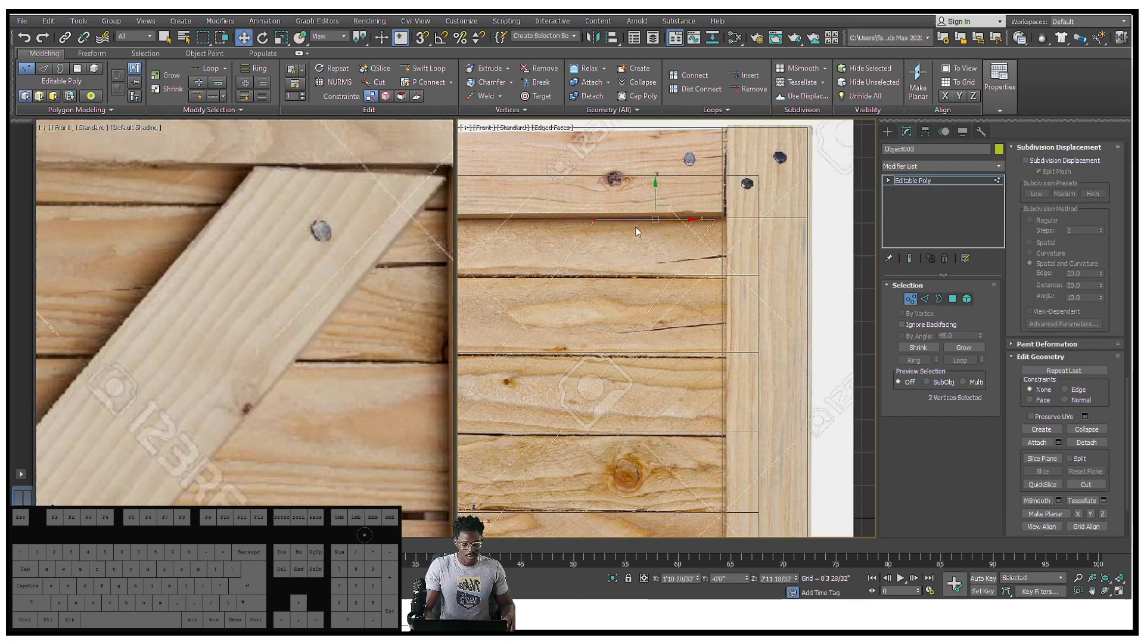
pyautogui.press('r')
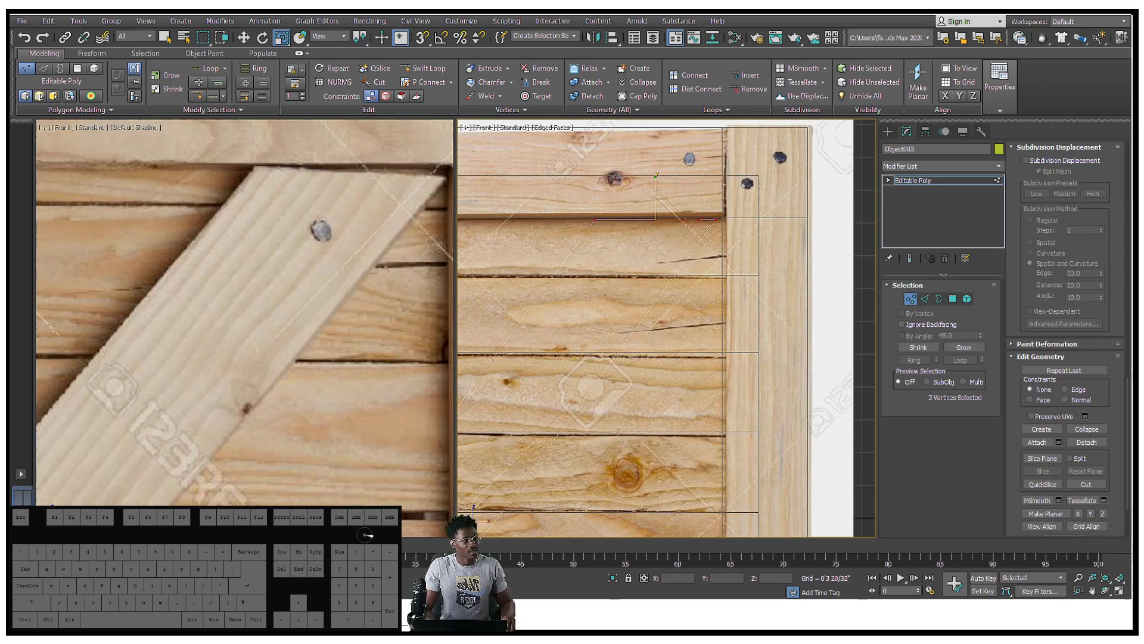
# Step: Examine the crate face's boards and upper frame corners against the front reference image
pyautogui.scroll(-6, 656, 238)
pyautogui.moveTo(655, 251); pyautogui.dragTo(656, 346, button='middle')
pyautogui.scroll(5, 614, 344)
pyautogui.scroll(3, 637, 316)
pyautogui.scroll(-2, 773, 316)
pyautogui.scroll(-3, 655, 345)
pyautogui.scroll(-3, 687, 325)
pyautogui.scroll(4, 693, 310)
pyautogui.moveTo(693, 310); pyautogui.dragTo(661, 354, button='middle')
pyautogui.scroll(-3, 641, 340)
pyautogui.scroll(3, 551, 228)
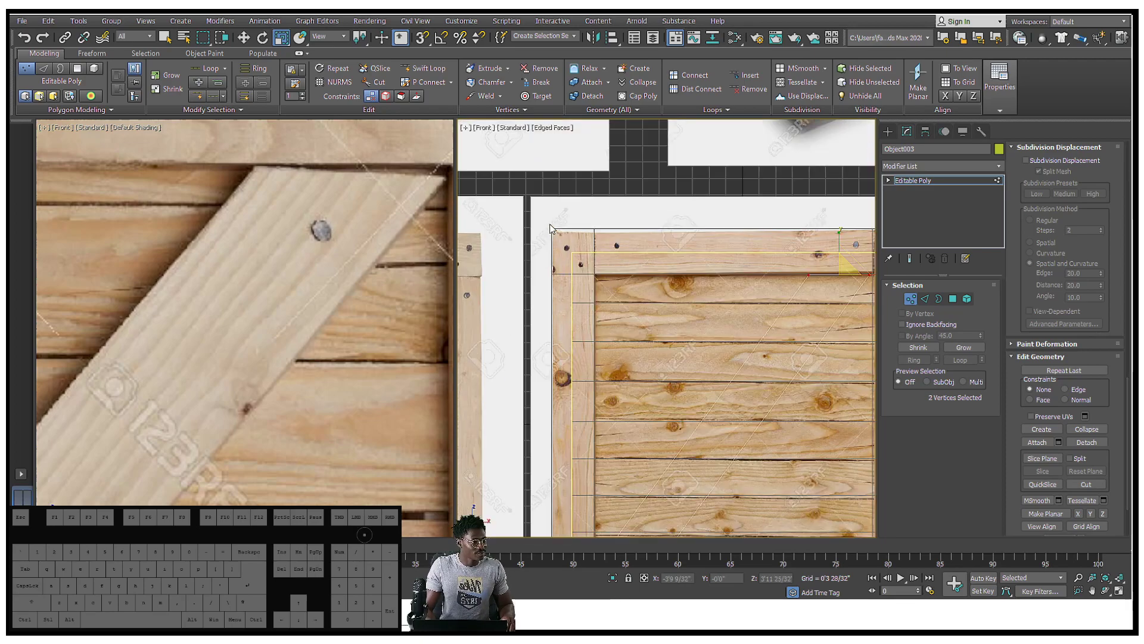
pyautogui.scroll(-3, 551, 228)
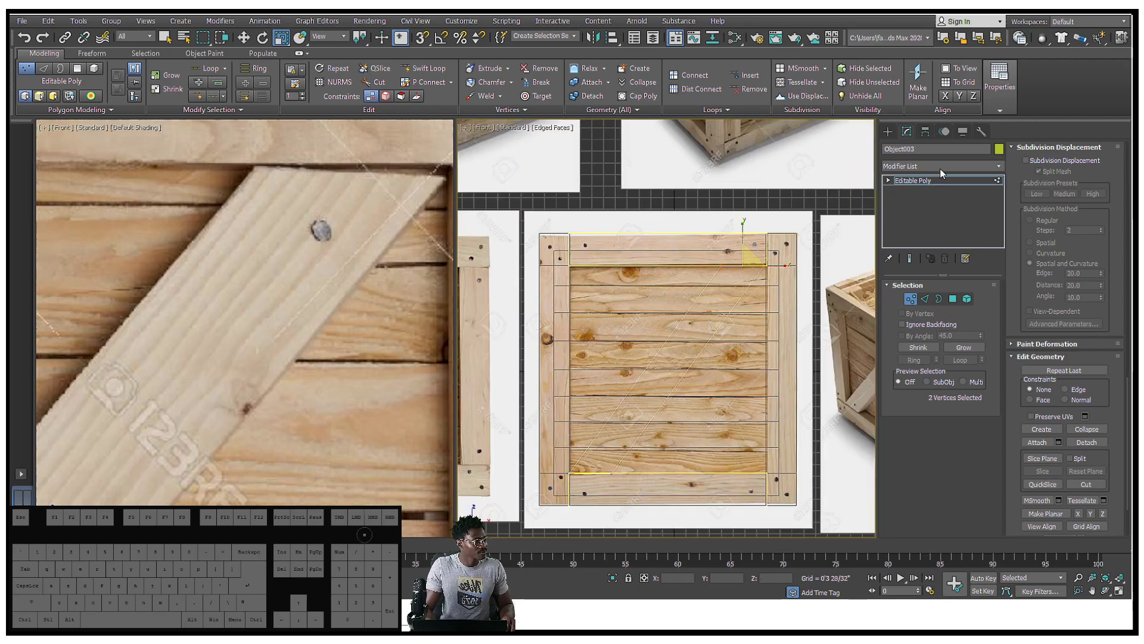
# Step: Add a Shell modifier to the diagonal board and show its thickness in a perspective view
pyautogui.click(941, 167)
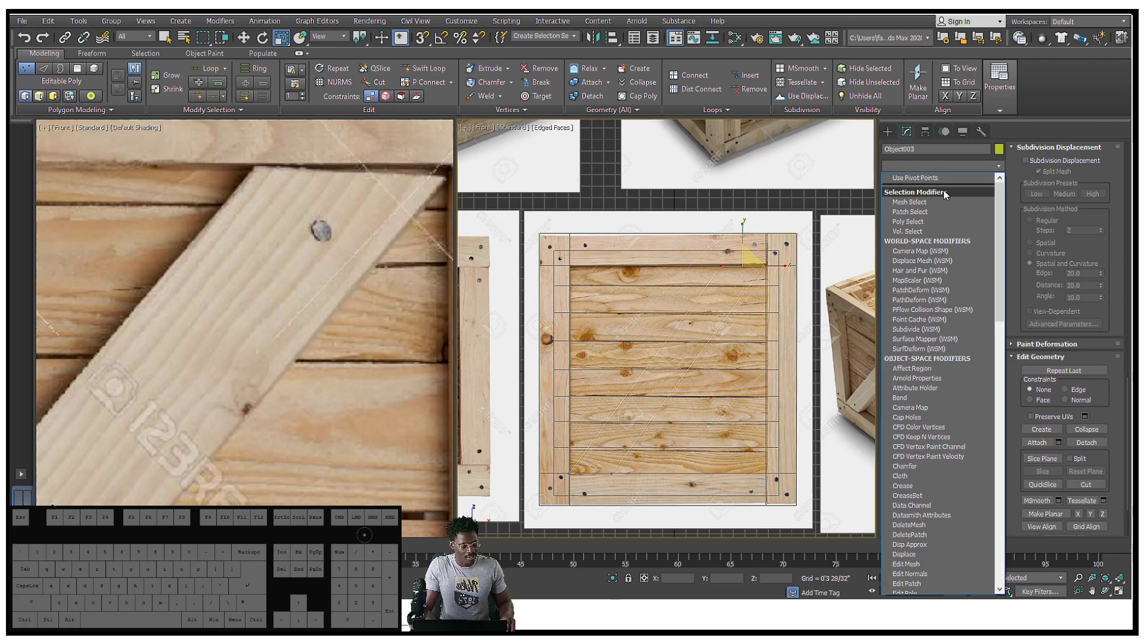
pyautogui.write('sh')
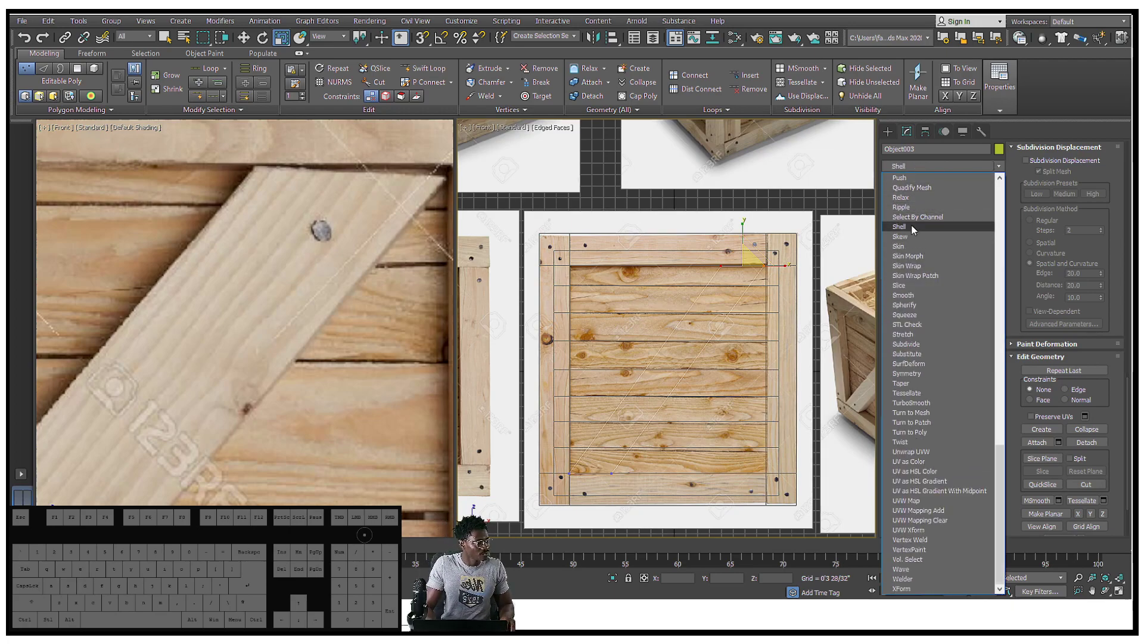
pyautogui.press('Return')
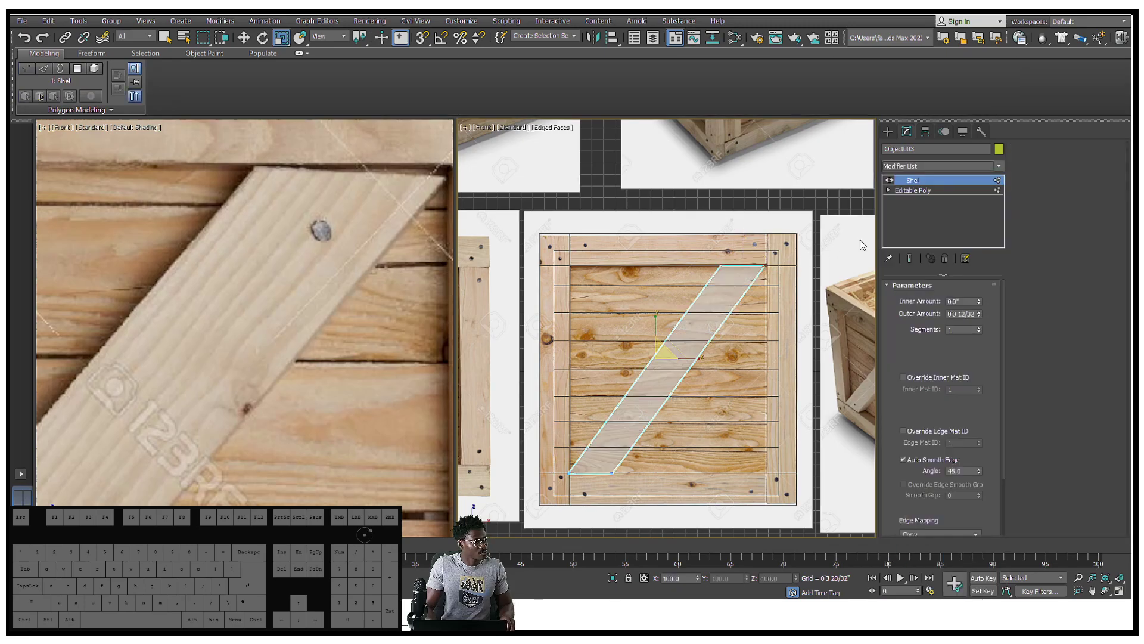
pyautogui.keyDown('alt'); pyautogui.moveTo(787, 271); pyautogui.dragTo(869, 315, button='middle'); pyautogui.keyUp('alt')
pyautogui.scroll(2, 710, 290)
pyautogui.press('p')
pyautogui.scroll(5, 729, 334)
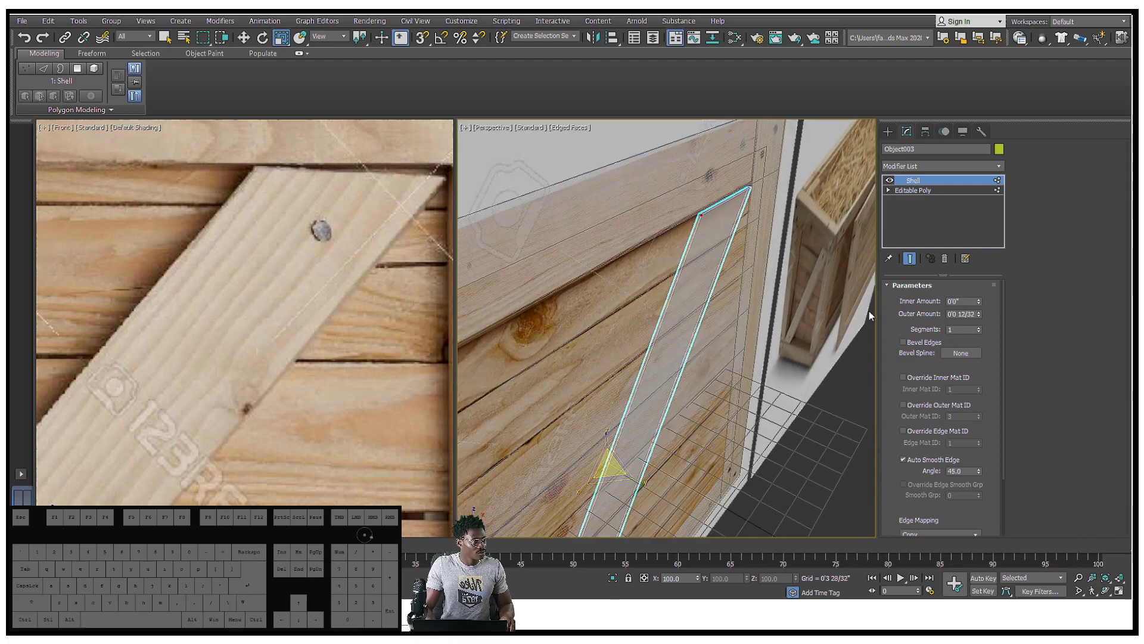
# Step: Try a Shell Outer Amount of 12 inches on the diagonal board
pyautogui.click(959, 314)
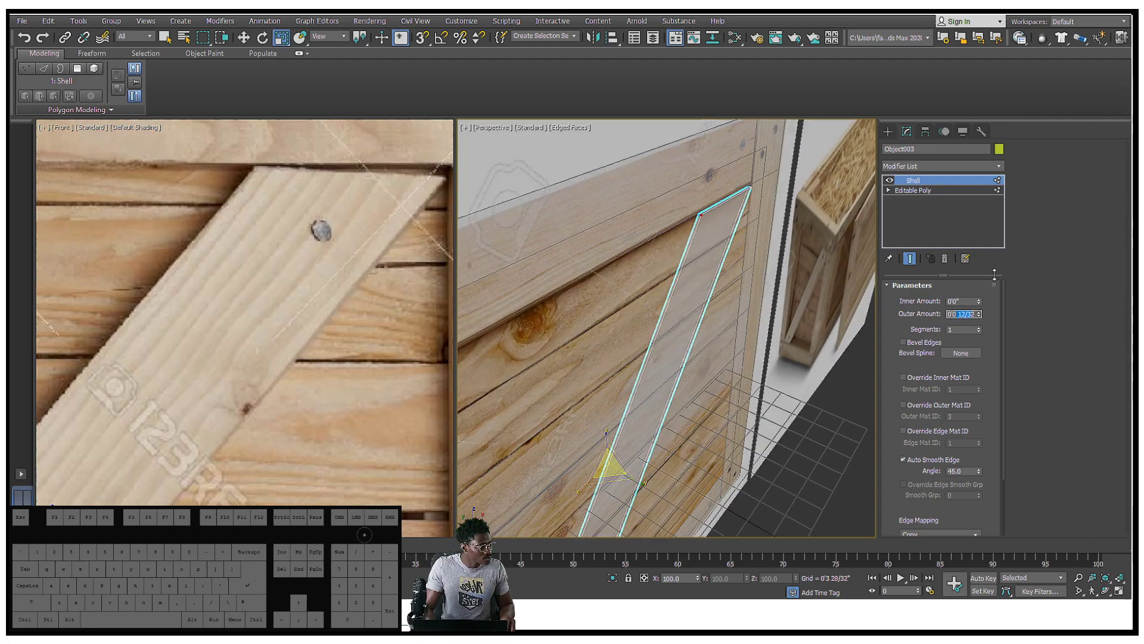
pyautogui.write('2')
pyautogui.press('Return')
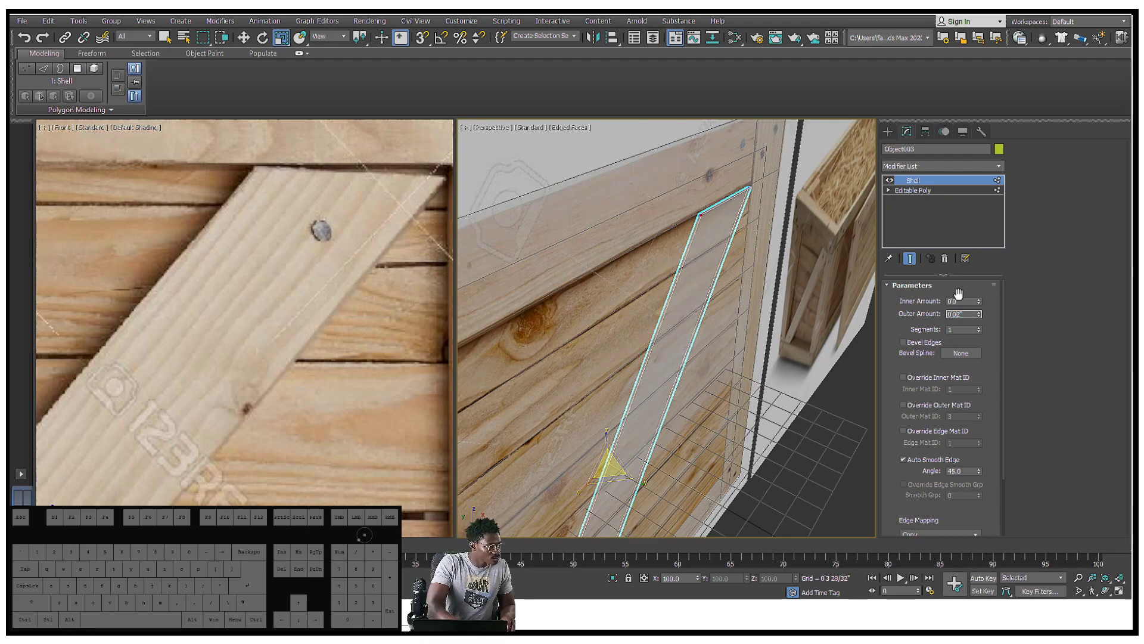
pyautogui.press('BackSpace')
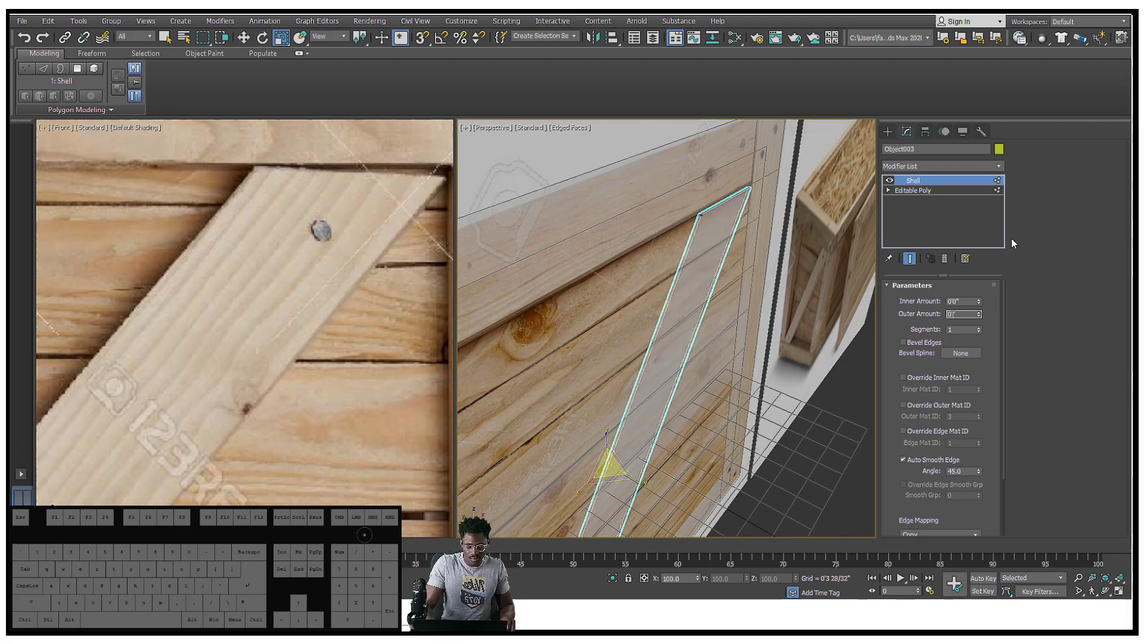
pyautogui.write('12')
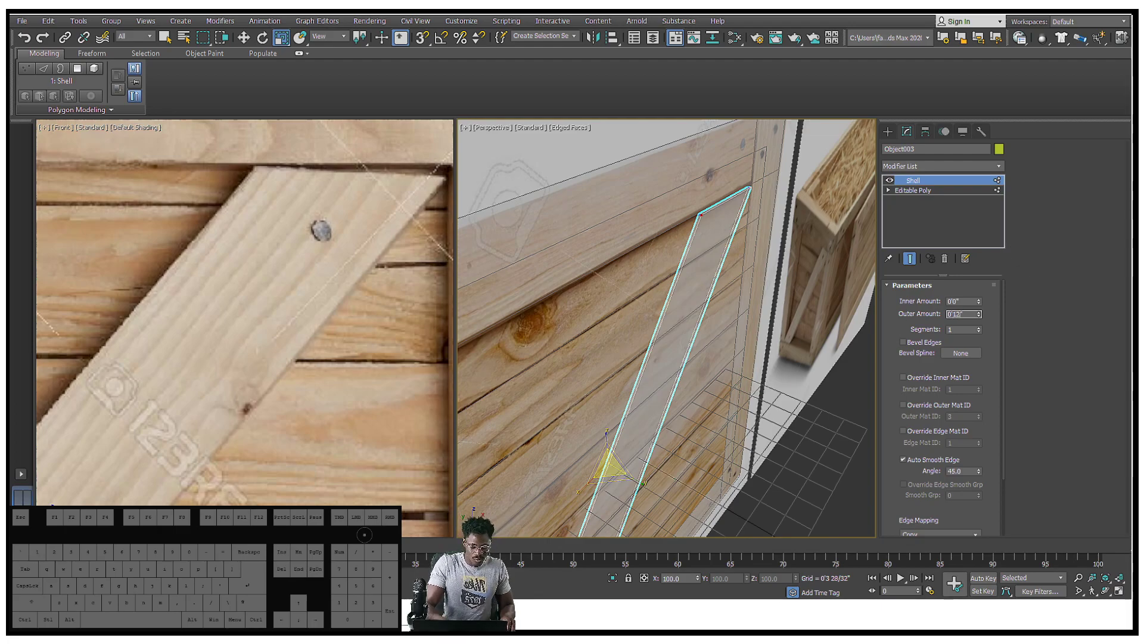
pyautogui.press('Return')
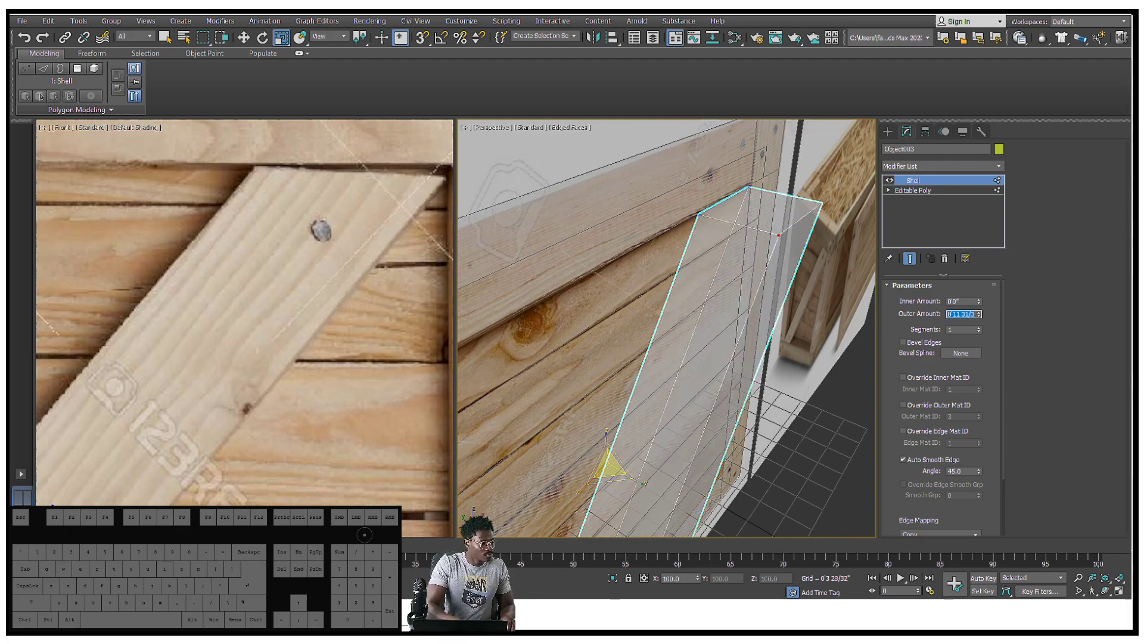
# Step: Try a larger Shell Outer Amount of 1'6 31/32" on the diagonal board
pyautogui.click(964, 315)
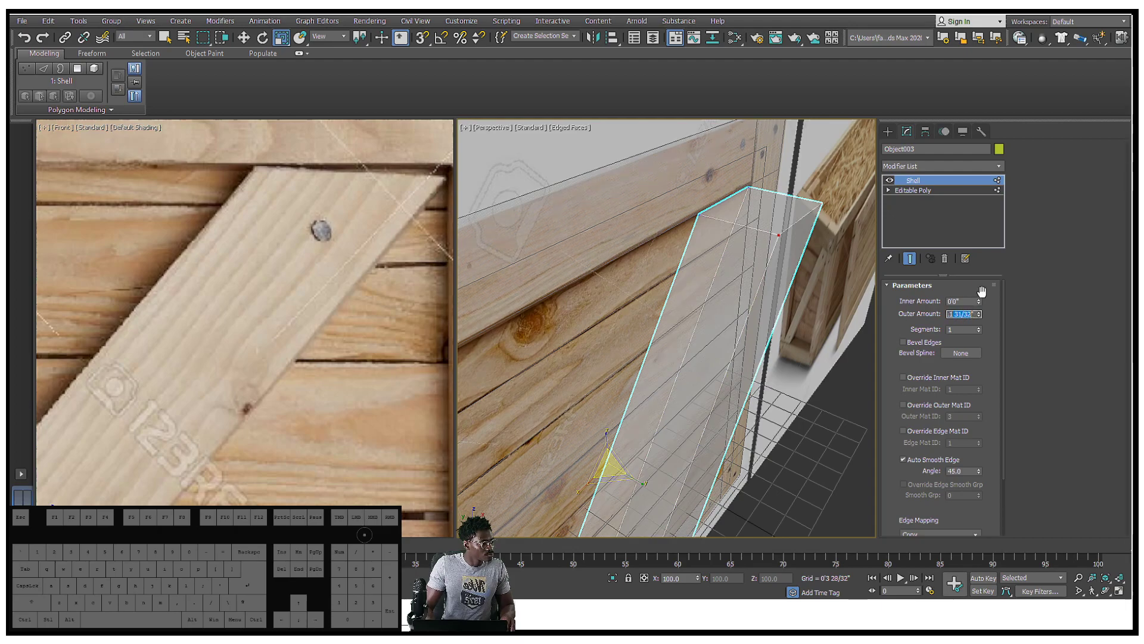
pyautogui.write('1')
pyautogui.press('BackSpace')
pyautogui.write('9')
pyautogui.press('Return')
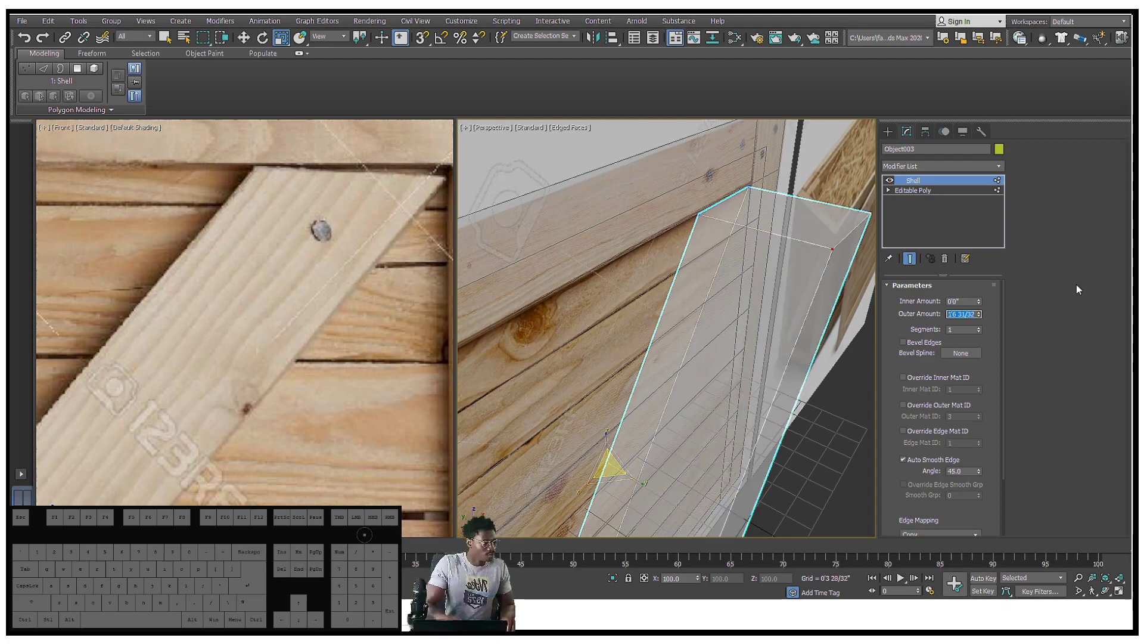
# Step: Set the diagonal board's Shell Outer Amount to 5 inches
pyautogui.click(999, 295)
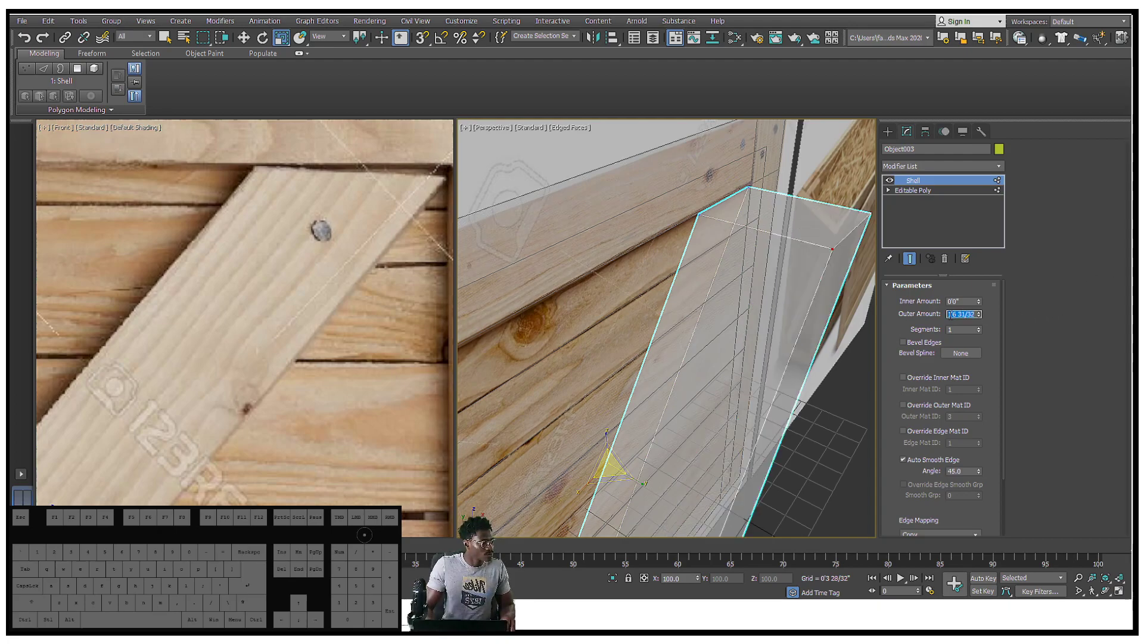
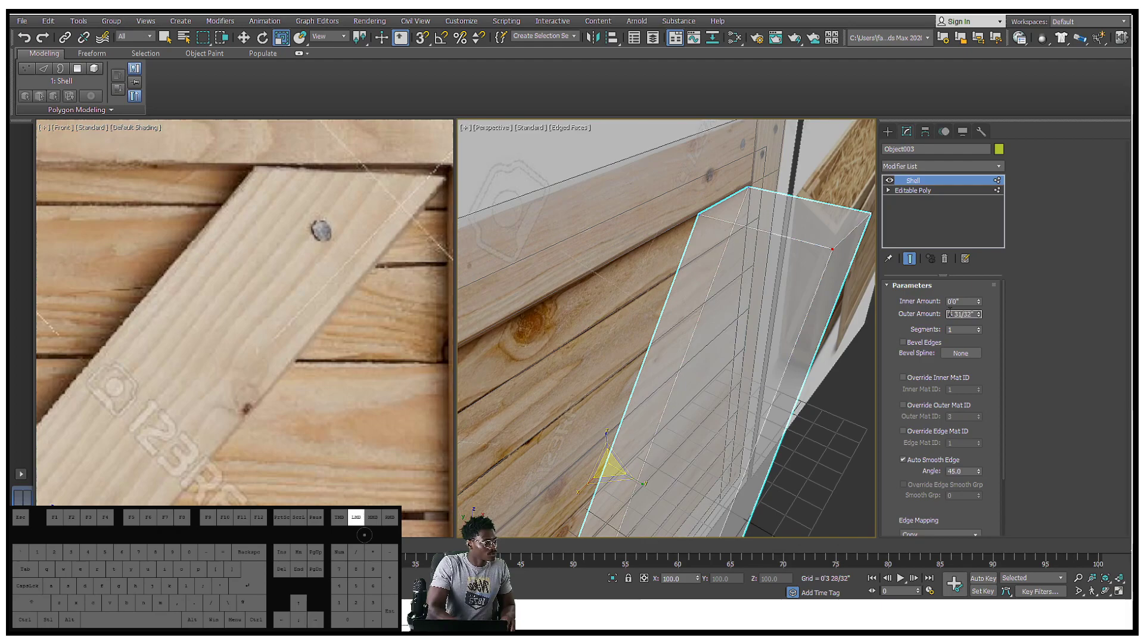
pyautogui.click(950, 313)
pyautogui.press('BackSpace')
pyautogui.press('BackSpace')
pyautogui.press('BackSpace')
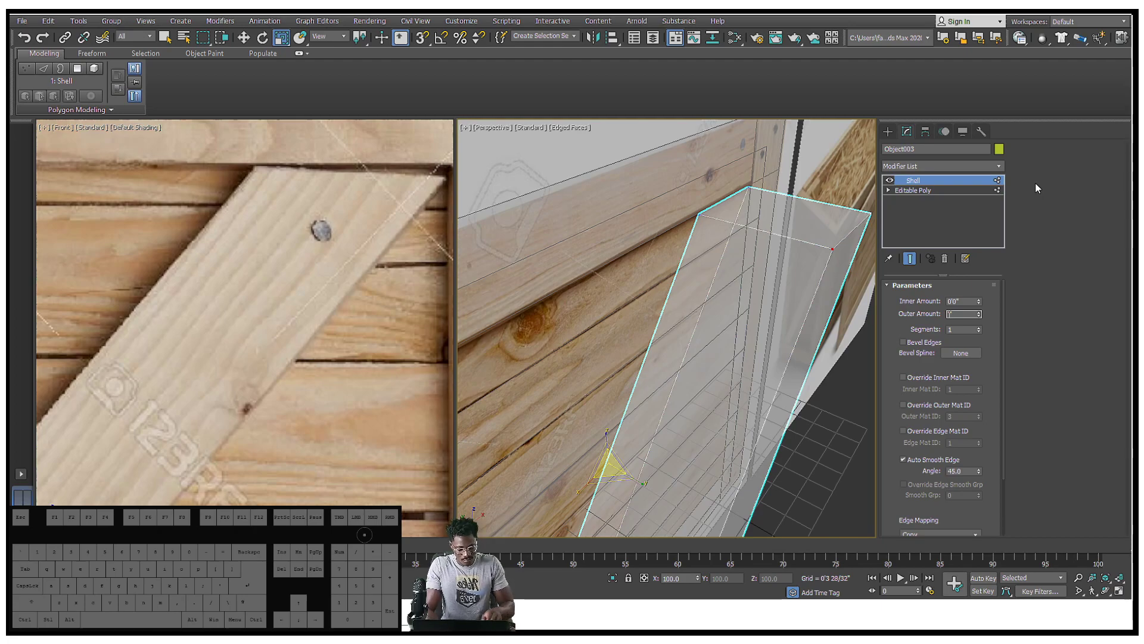
pyautogui.write('0')
pyautogui.press('Right')
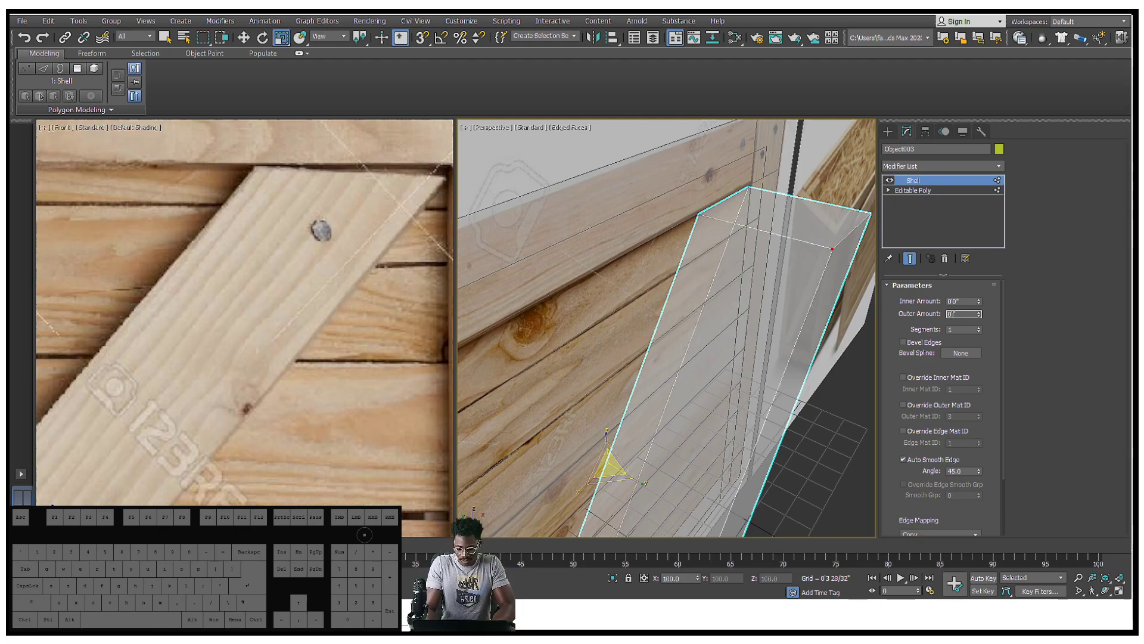
pyautogui.write('5')
pyautogui.press('Return')
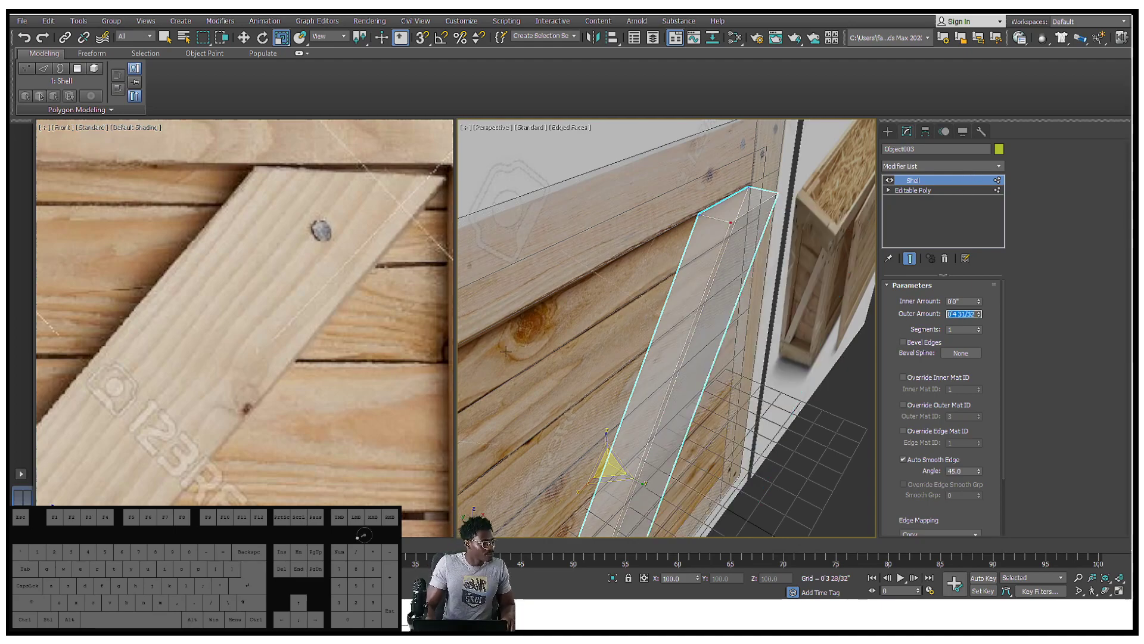
# Step: Try a much larger Shell Outer Amount on the diagonal board
pyautogui.scroll(-5, 621, 286)
pyautogui.keyDown('alt'); pyautogui.moveTo(694, 287); pyautogui.dragTo(870, 301, button='middle'); pyautogui.keyUp('alt')
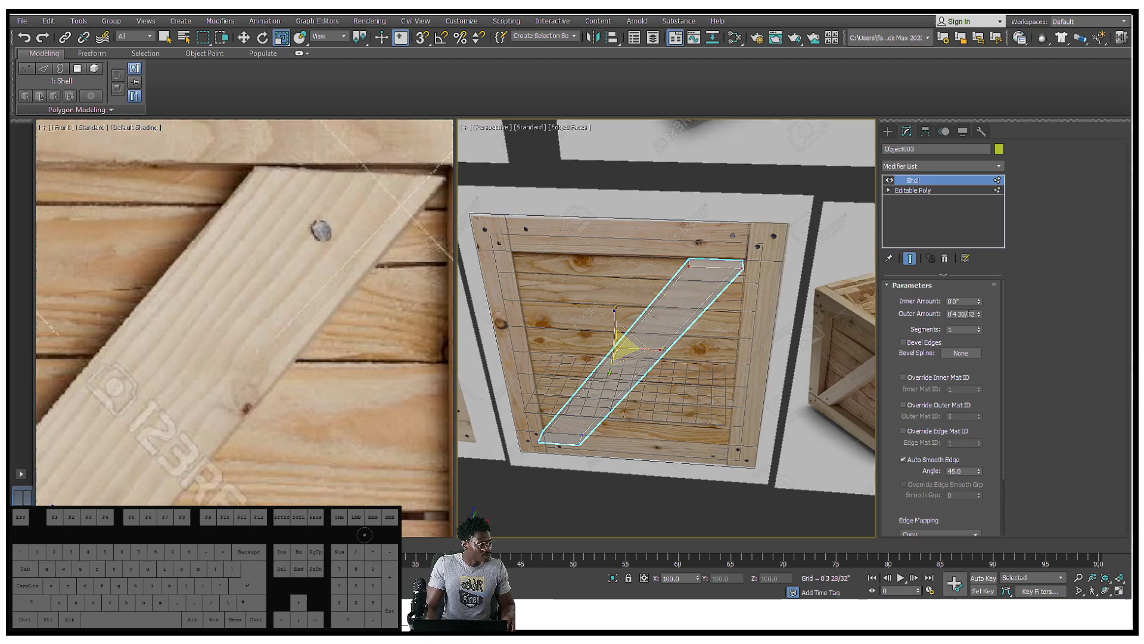
pyautogui.click(973, 314)
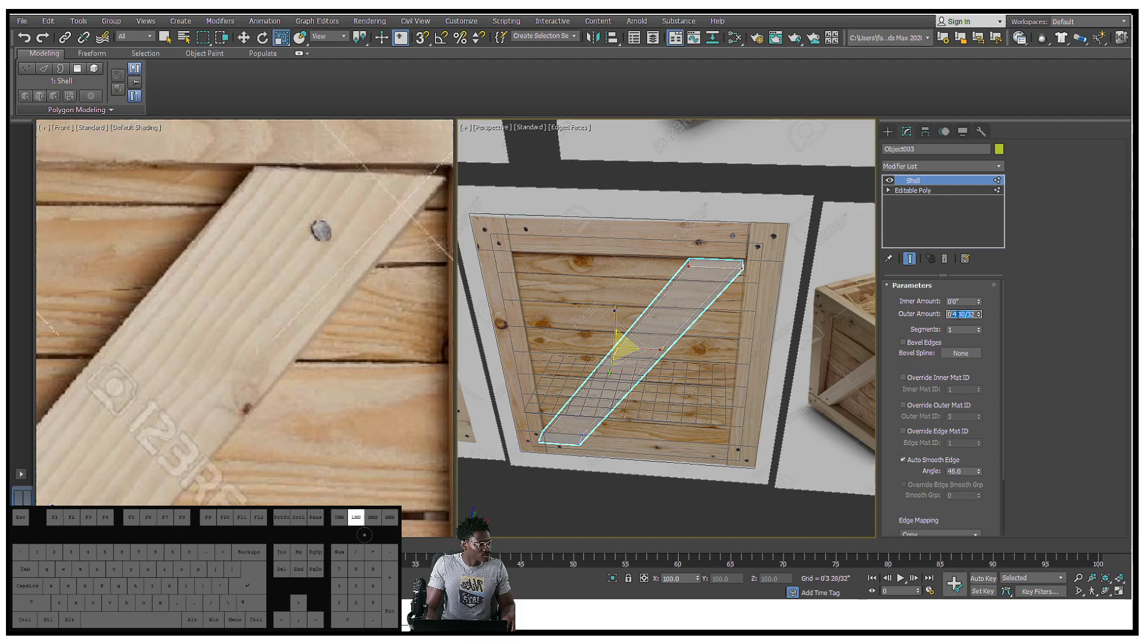
pyautogui.moveTo(955, 316); pyautogui.dragTo(967, 316)
pyautogui.click(950, 315)
pyautogui.moveTo(972, 311); pyautogui.dragTo(973, 312)
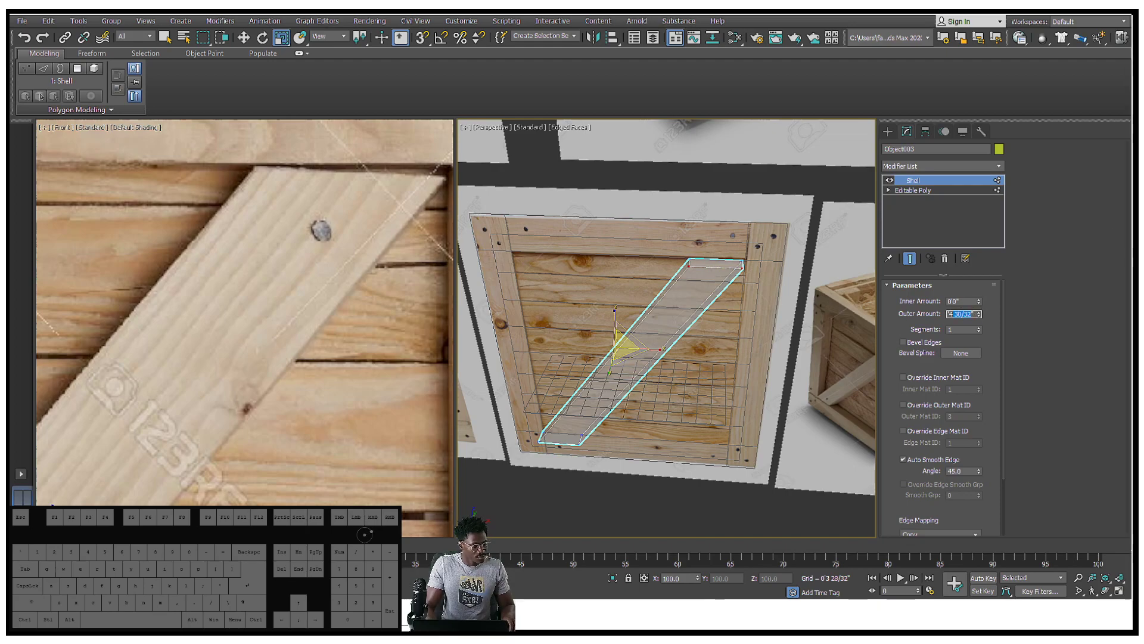
pyautogui.write('40')
pyautogui.press('Return')
# Step: Try another large Outer Amount for the diagonal board's Shell and reset it to 0
pyautogui.write('AA')
pyautogui.press('Delete')
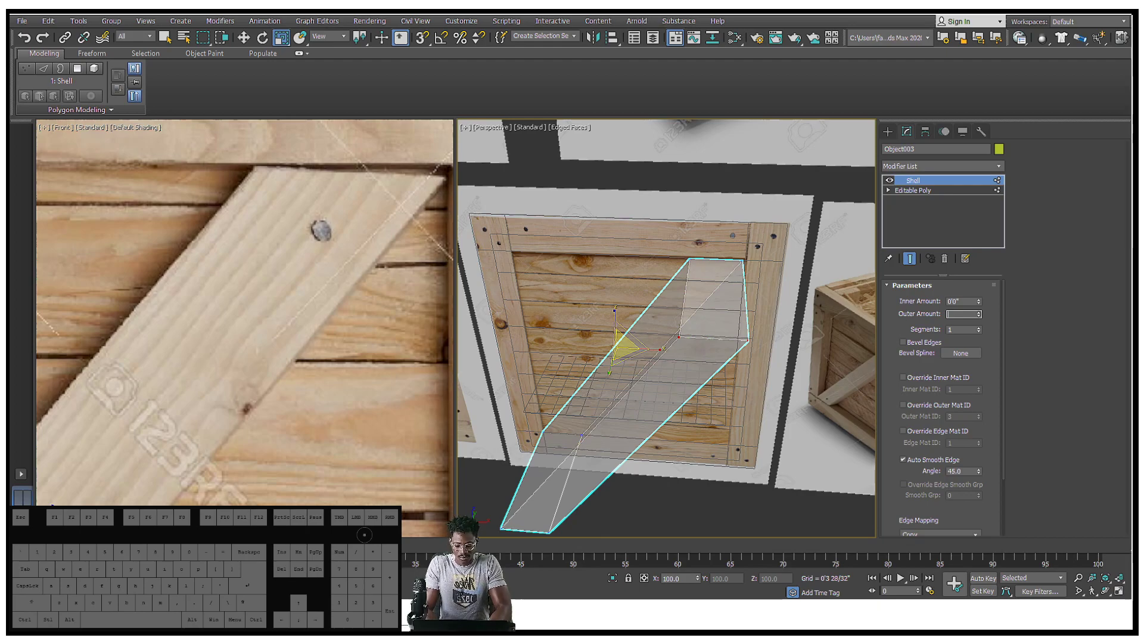
pyautogui.write('48')
pyautogui.press('Return')
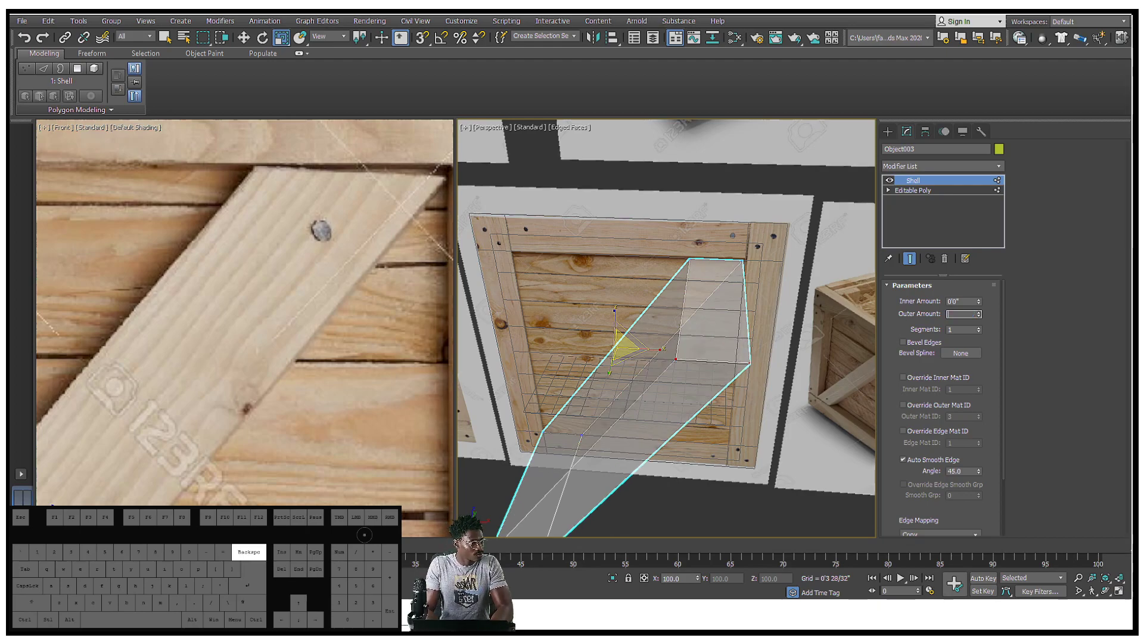
pyautogui.write('0.')
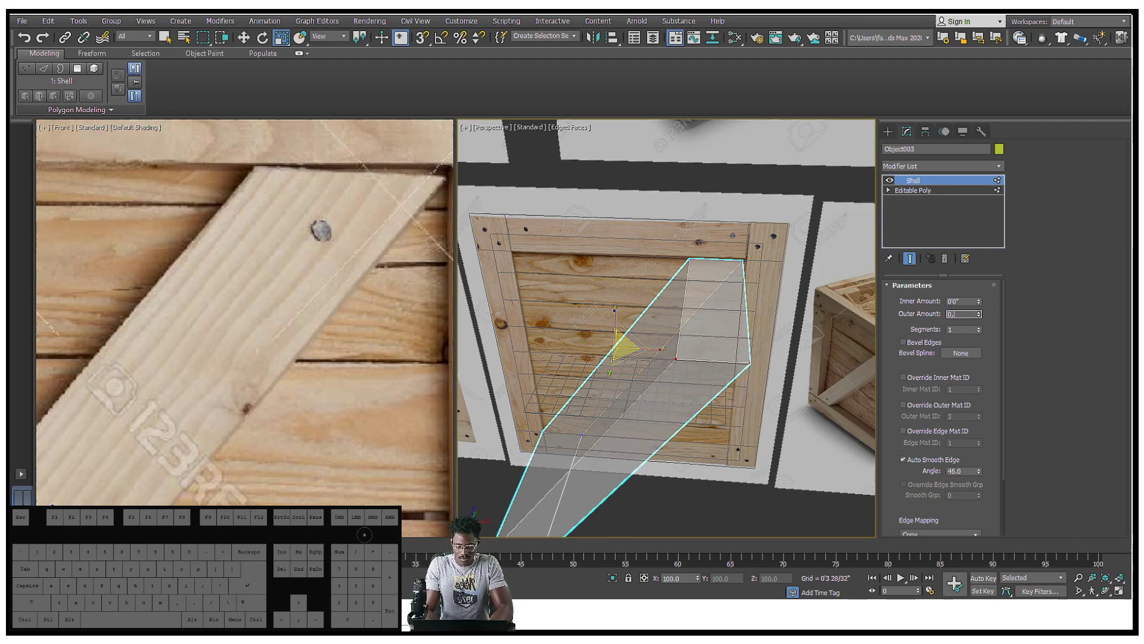
pyautogui.press('Return')
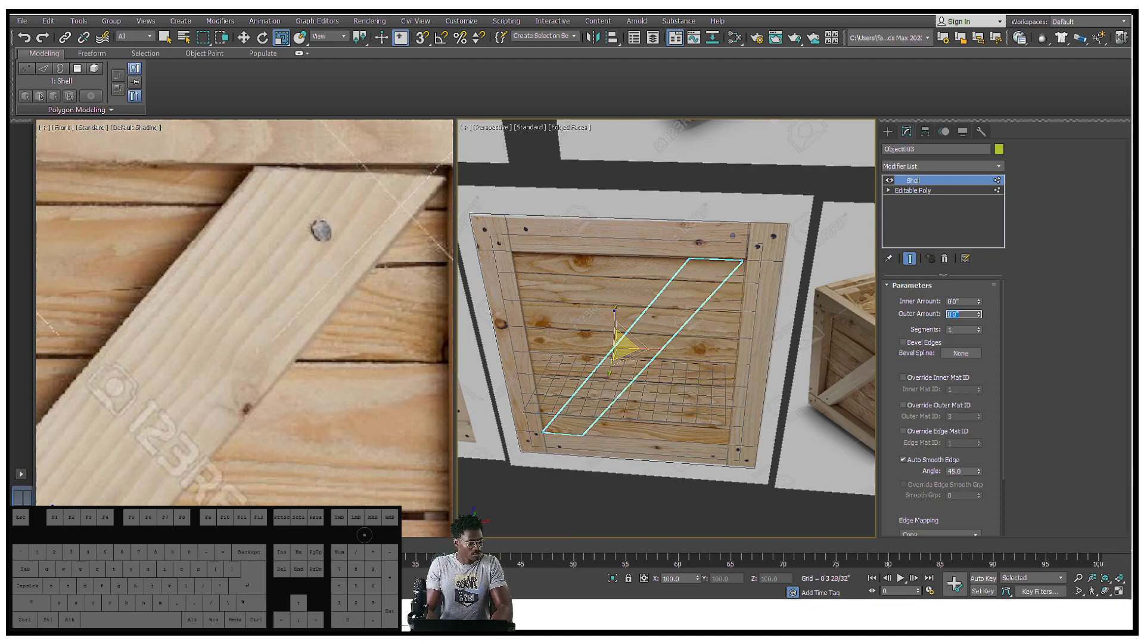
# Step: Set the diagonal board's Shell Outer Amount to 0.33 feet
pyautogui.press('Right')
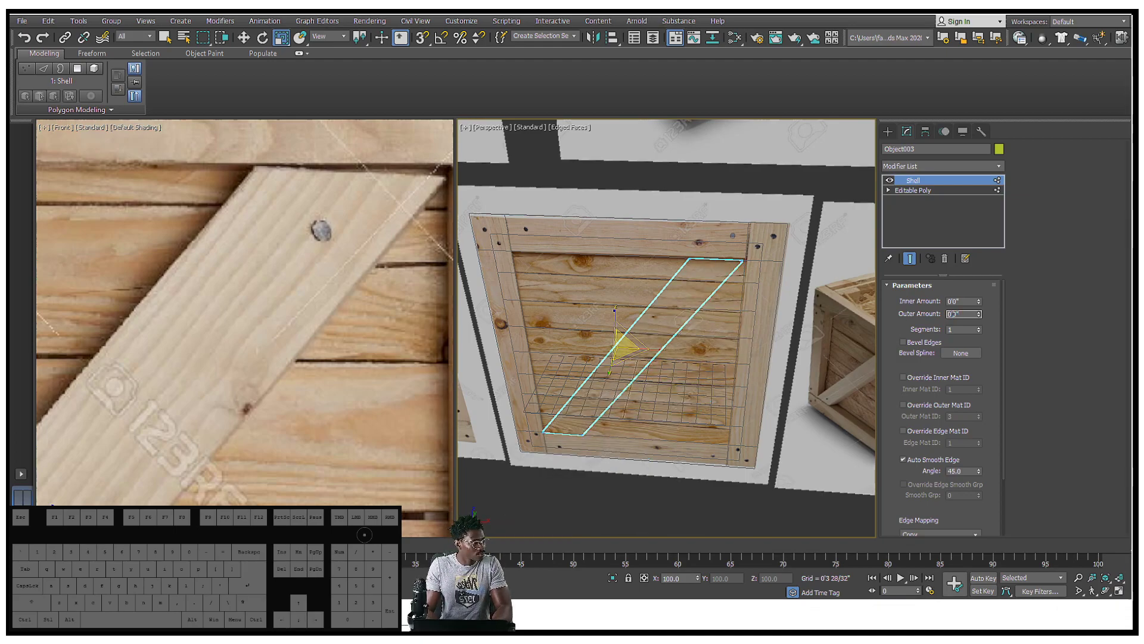
pyautogui.press('BackSpace')
pyautogui.press('BackSpace')
pyautogui.press('BackSpace')
pyautogui.press('BackSpace')
pyautogui.write('0.33')
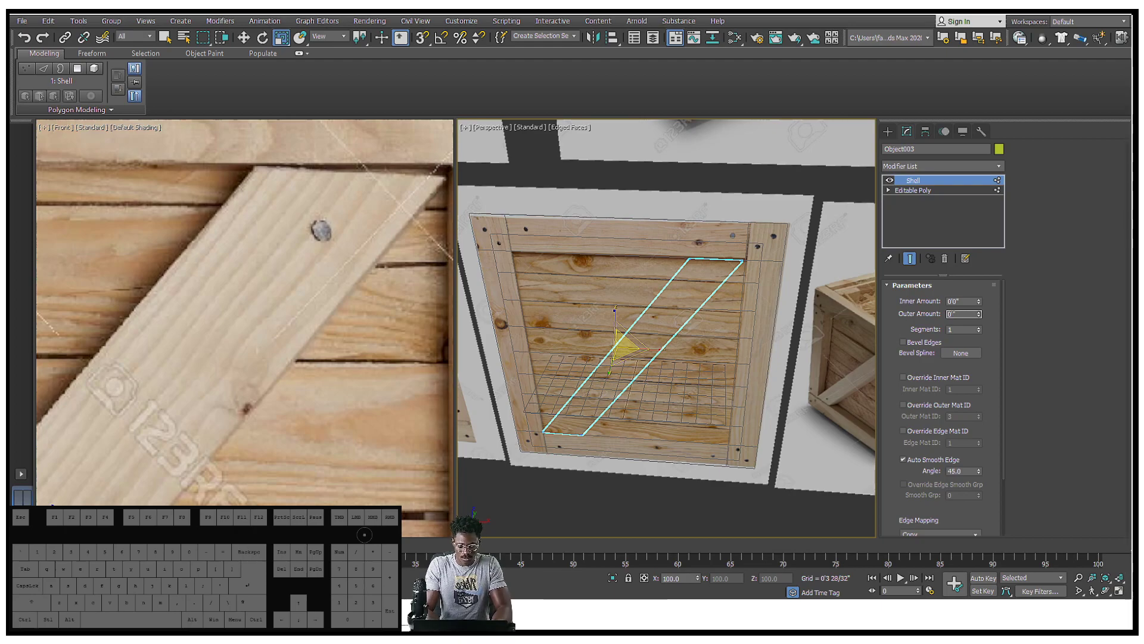
pyautogui.press('Return')
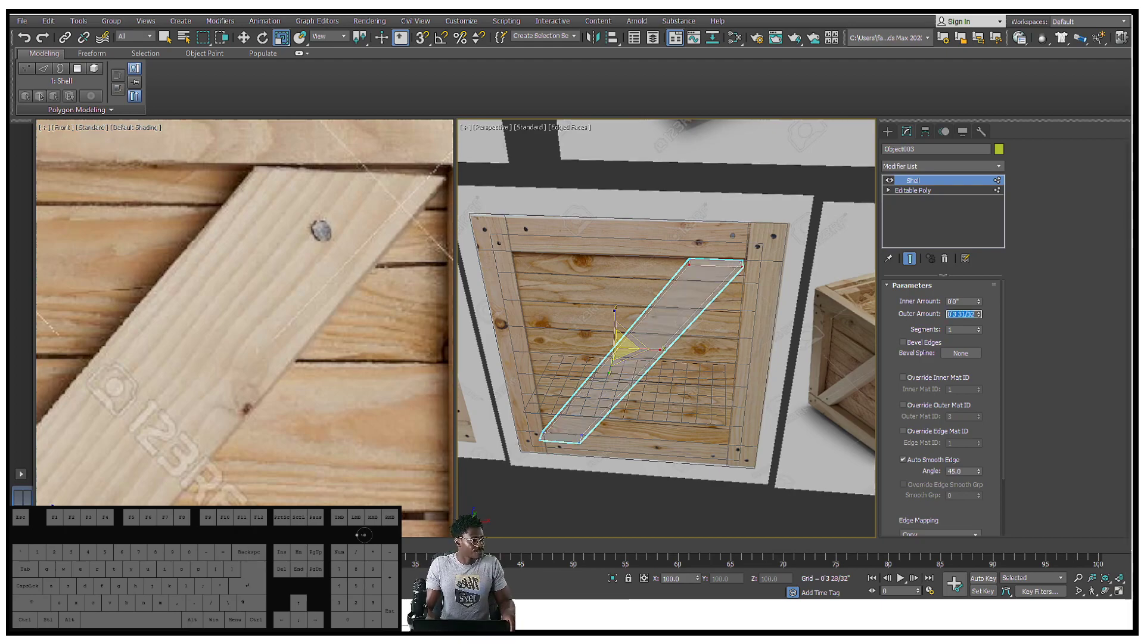
# Step: Copy the diagonal board's Shell modifier and paste it onto the horizontal planks behind the frame
pyautogui.keyDown('alt'); pyautogui.moveTo(715, 373); pyautogui.dragTo(846, 263, button='middle'); pyautogui.keyUp('alt')
pyautogui.rightClick(937, 181)
pyautogui.click(973, 232)
pyautogui.keyDown('alt'); pyautogui.moveTo(834, 204); pyautogui.dragTo(763, 210, button='middle'); pyautogui.keyUp('alt')
pyautogui.click(757, 208)
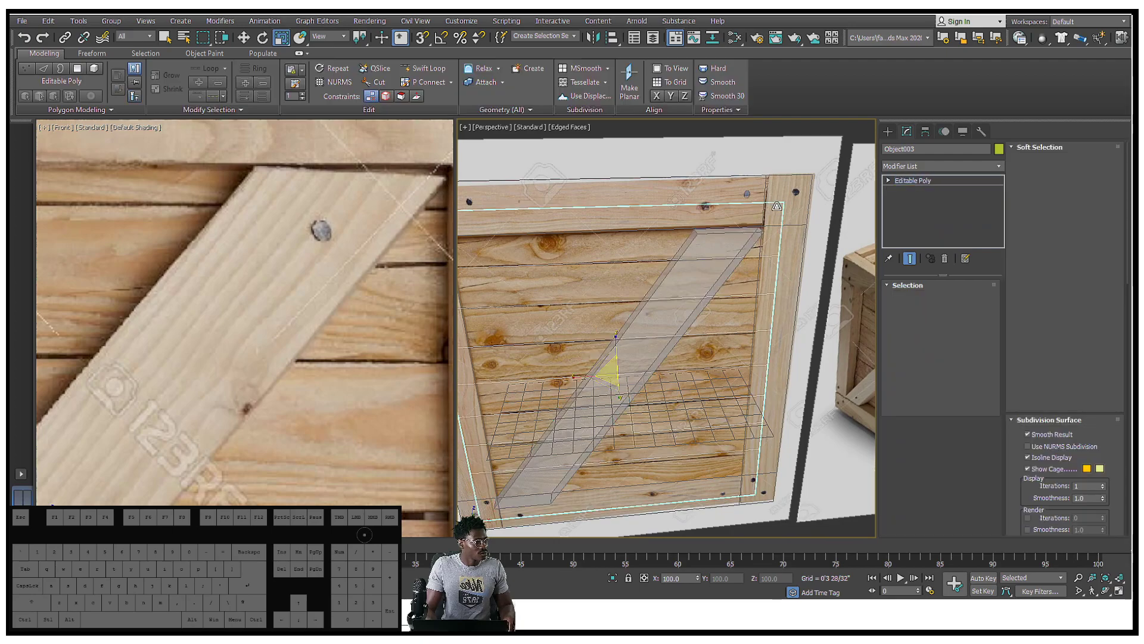
pyautogui.rightClick(953, 180)
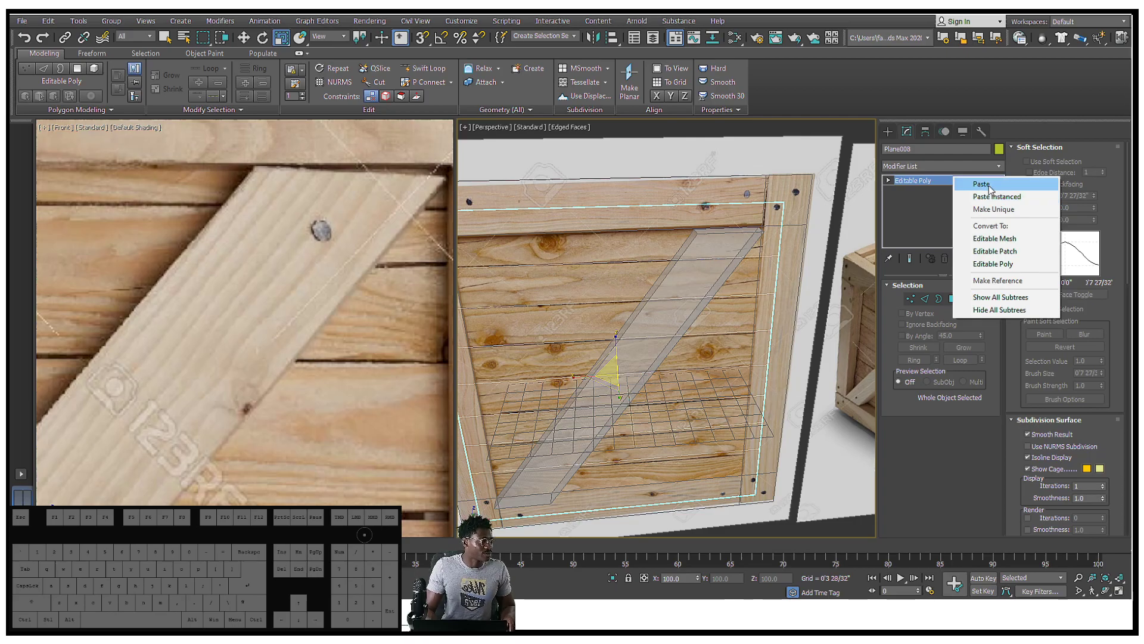
pyautogui.click(986, 185)
# Step: Paste the copied Shell as an instance onto the vertical side boards and the upper and lower frame boards
pyautogui.keyDown('alt'); pyautogui.moveTo(777, 206); pyautogui.dragTo(811, 193, button='middle'); pyautogui.keyUp('alt')
pyautogui.click(811, 194)
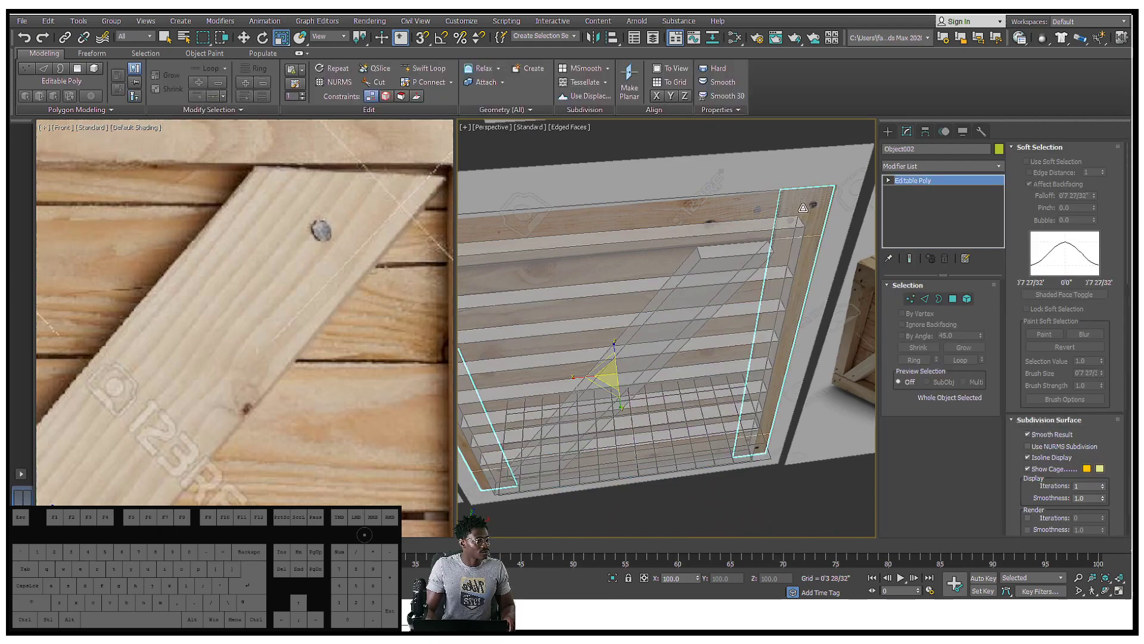
pyautogui.rightClick(911, 181)
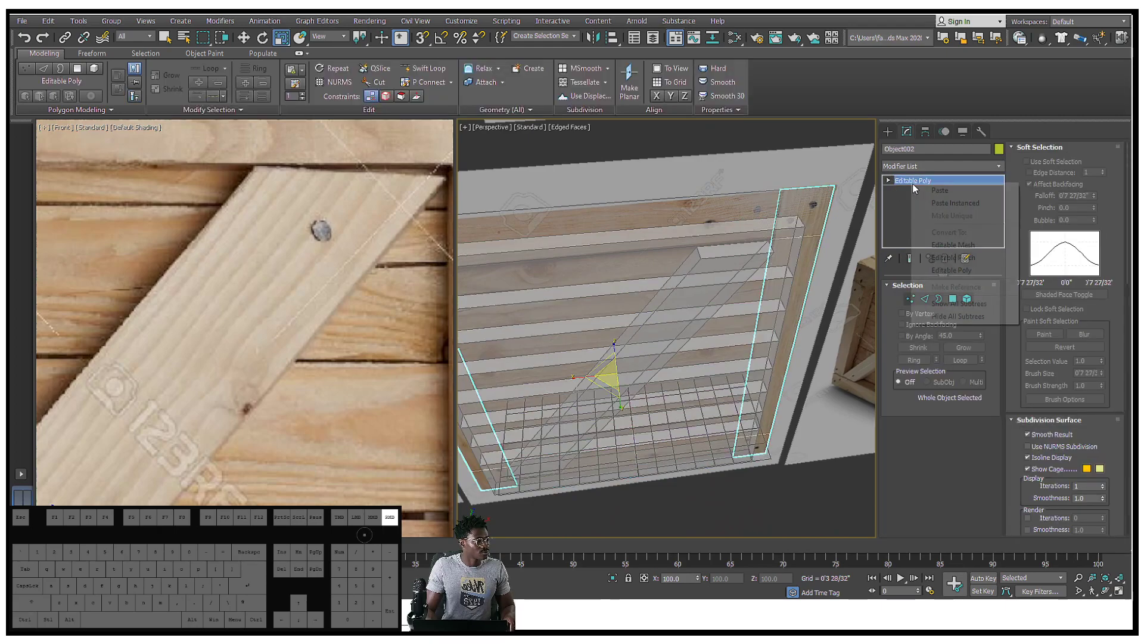
pyautogui.click(966, 203)
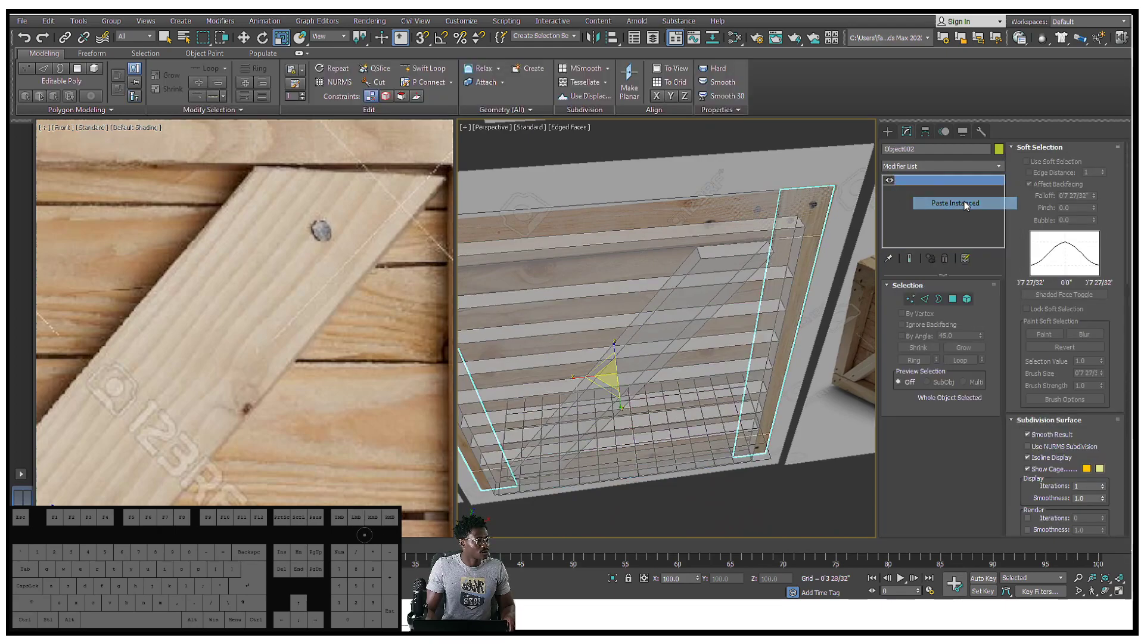
pyautogui.rightClick(911, 185)
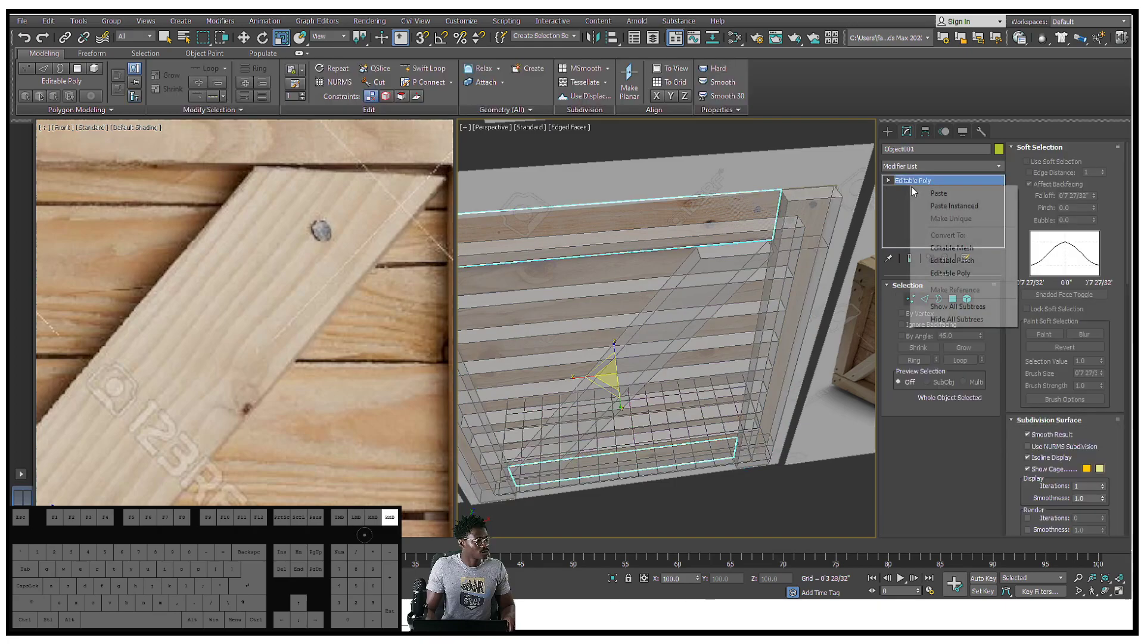
pyautogui.click(967, 205)
# Step: Turn on see-through display for the upper and lower frame boards so the whole crate face is transparent
pyautogui.keyDown('alt'); pyautogui.moveTo(650, 274); pyautogui.dragTo(707, 251, button='middle'); pyautogui.keyUp('alt')
pyautogui.keyDown('ctrl'); pyautogui.click(806, 212); pyautogui.keyUp('ctrl')
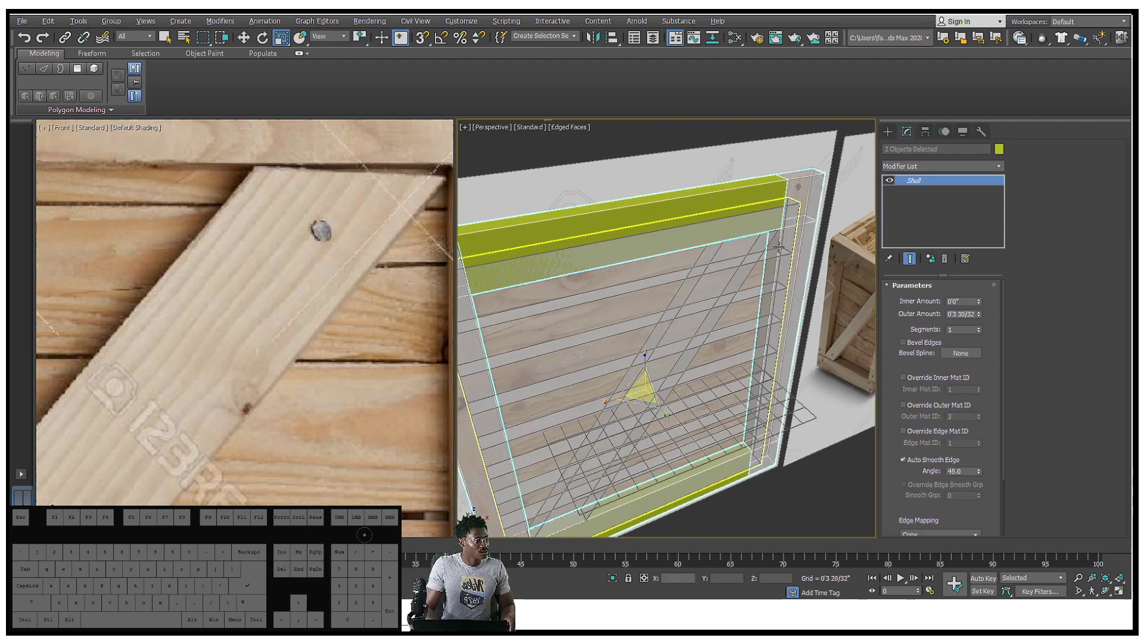
pyautogui.hotkey('alt', 'x')
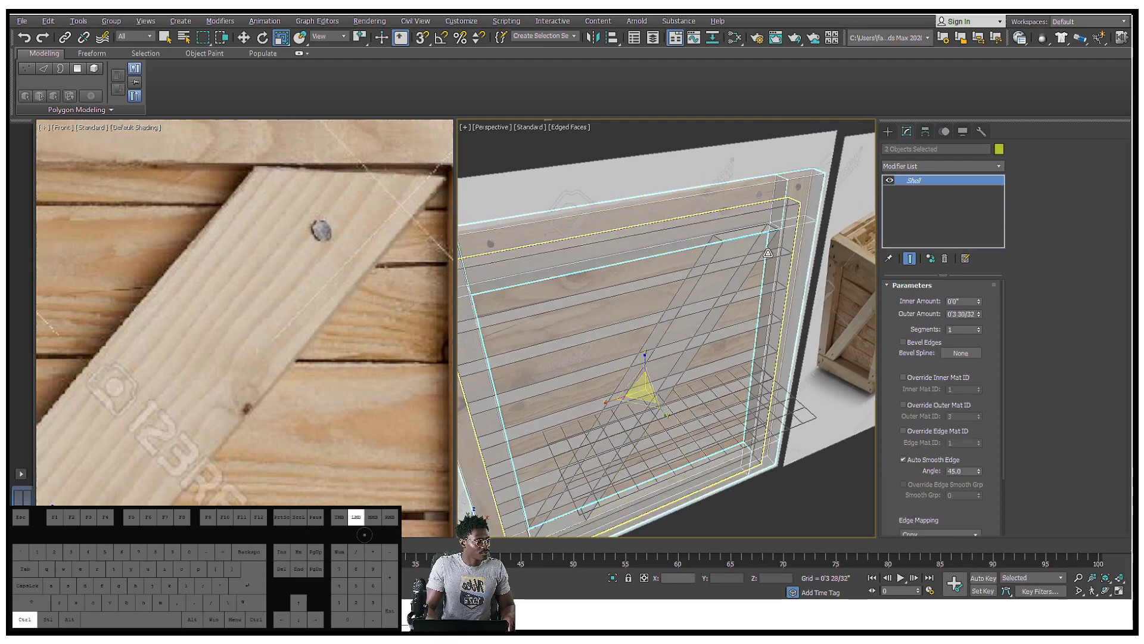
pyautogui.keyDown('ctrl'); pyautogui.click(768, 243); pyautogui.keyUp('ctrl')
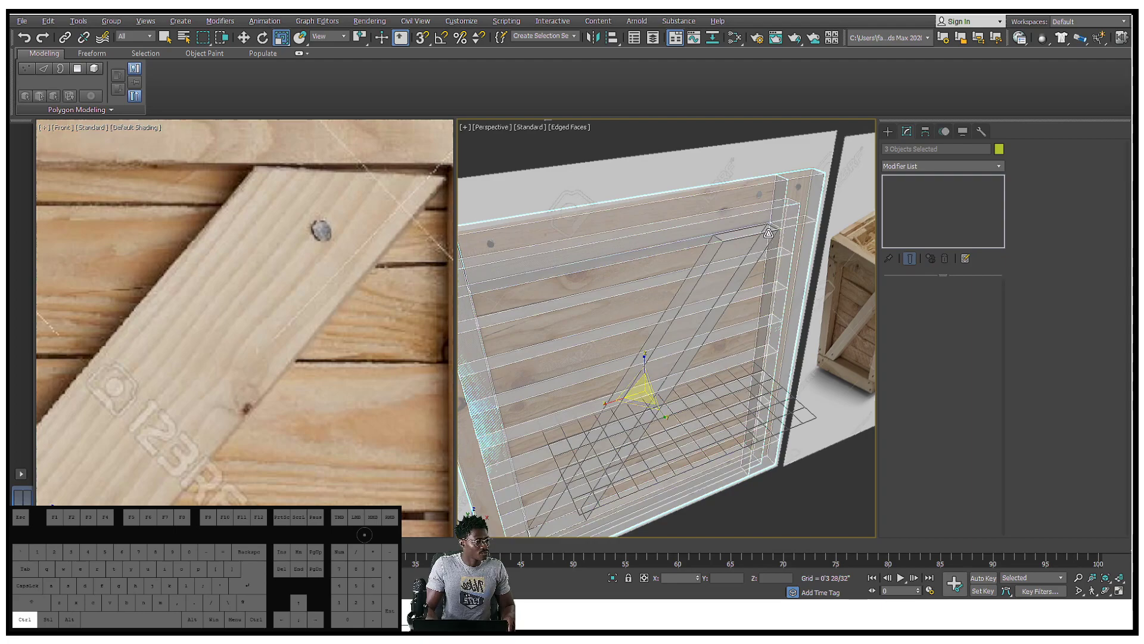
pyautogui.click(768, 234)
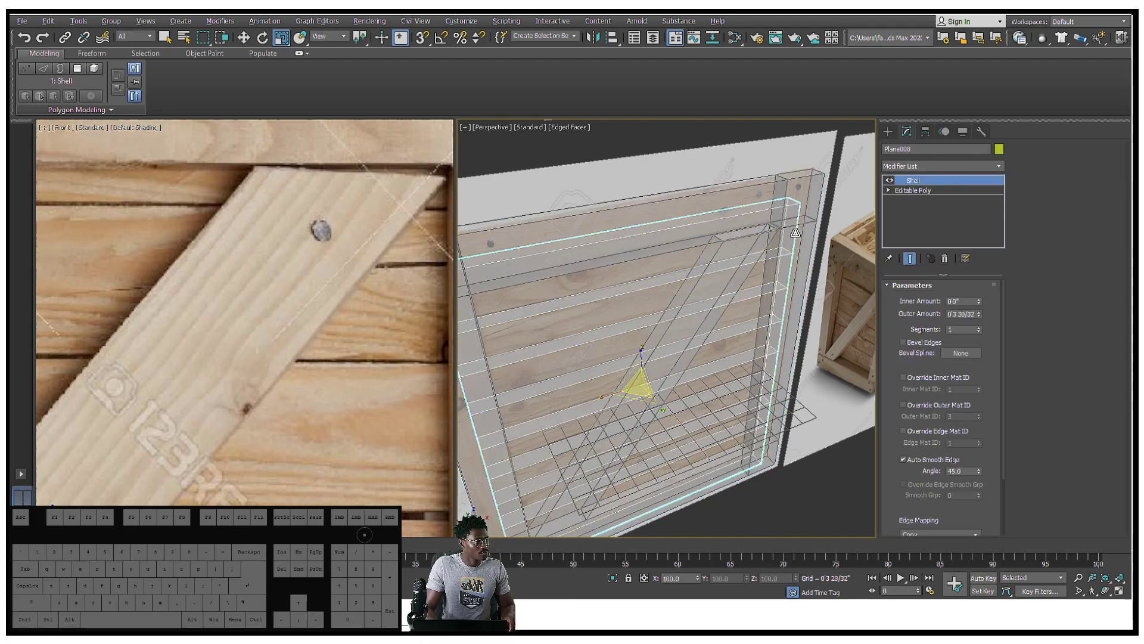
pyautogui.scroll(-4, 791, 235)
pyautogui.keyDown('alt'); pyautogui.moveTo(791, 235); pyautogui.dragTo(766, 375, button='middle'); pyautogui.keyUp('alt')
pyautogui.moveTo(820, 436); pyautogui.dragTo(650, 220)
pyautogui.scroll(4, 766, 261)
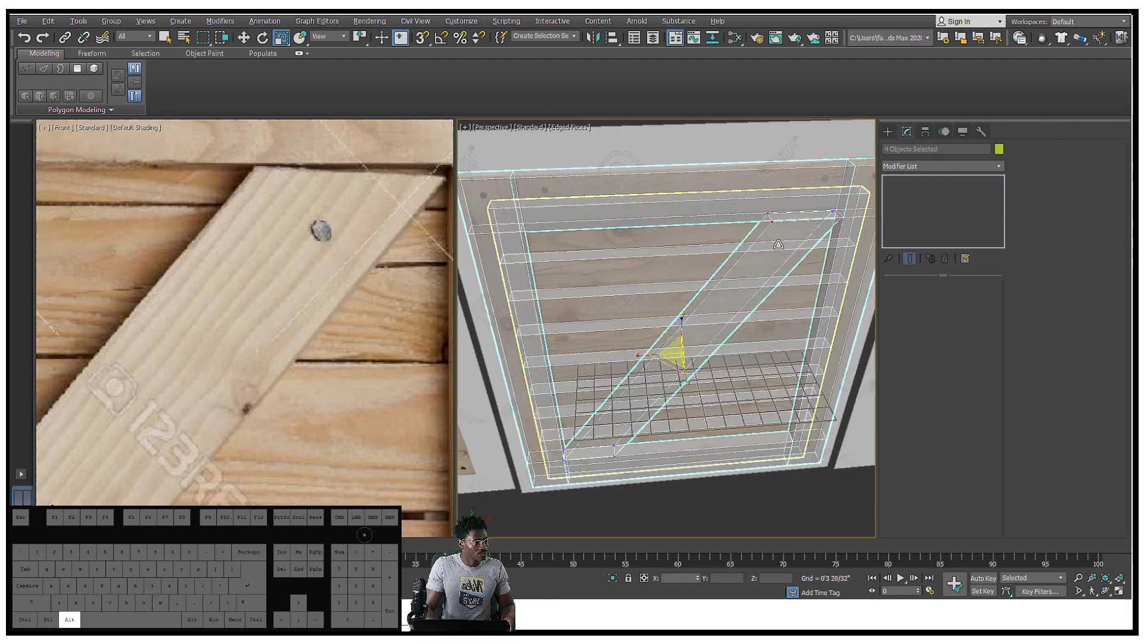
pyautogui.keyDown('alt'); pyautogui.scroll(-2, 743, 233); pyautogui.keyUp('alt')
pyautogui.keyDown('alt'); pyautogui.moveTo(664, 265); pyautogui.dragTo(726, 311, button='middle'); pyautogui.keyUp('alt')
# Step: Select the diagonal board with all the frame boards and move them about 3.5 inches along negative Y, off the planks
pyautogui.click(725, 310)
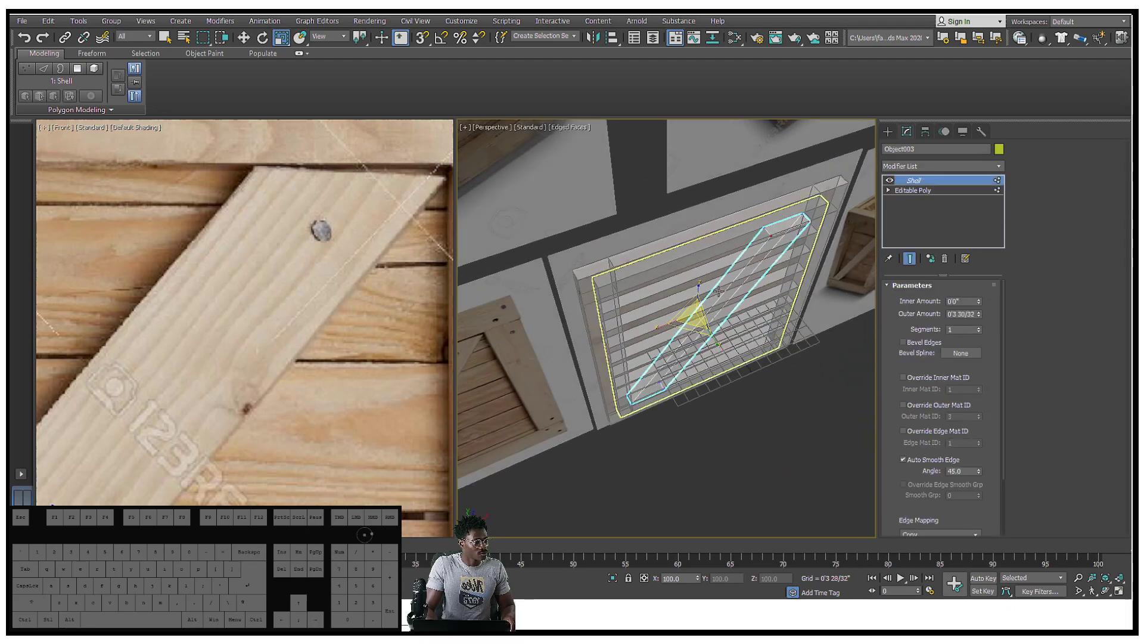
pyautogui.press('w')
pyautogui.keyDown('ctrl'); pyautogui.click(591, 271); pyautogui.keyUp('ctrl')
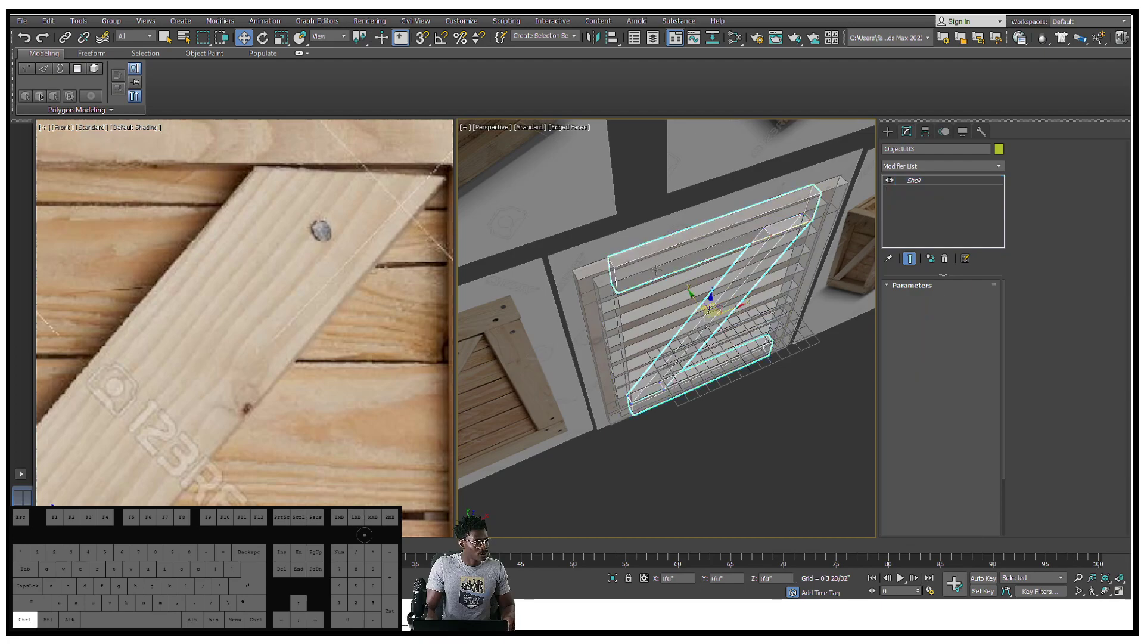
pyautogui.keyDown('ctrl'); pyautogui.click(665, 314); pyautogui.keyUp('ctrl')
pyautogui.moveTo(689, 292); pyautogui.dragTo(692, 300)
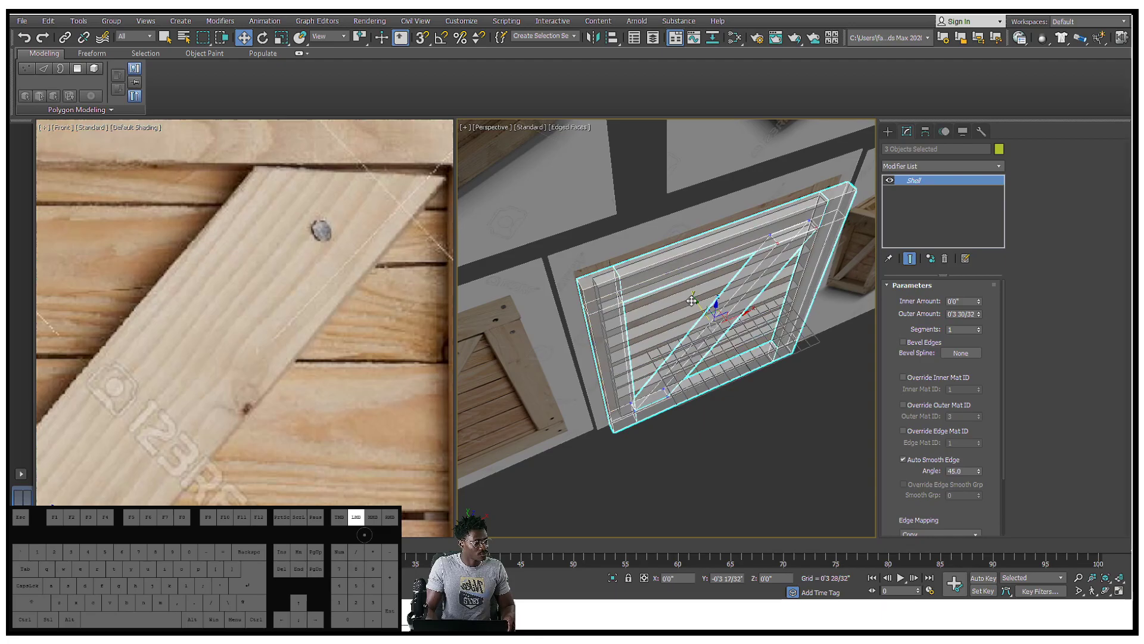
# Step: Turn off see-through display for the frame boards, diagonal board and horizontal planks, and clear the selection
pyautogui.moveTo(698, 299)
pyautogui.keyDown('alt'); pyautogui.mouseDown(button='middle')
pyautogui.moveTo(572, 215)
pyautogui.moveTo(614, 242)
pyautogui.moveTo(772, 281)
pyautogui.moveTo(712, 292)
pyautogui.mouseUp(button='middle'); pyautogui.keyUp('alt')
pyautogui.hotkey('alt', 'x')
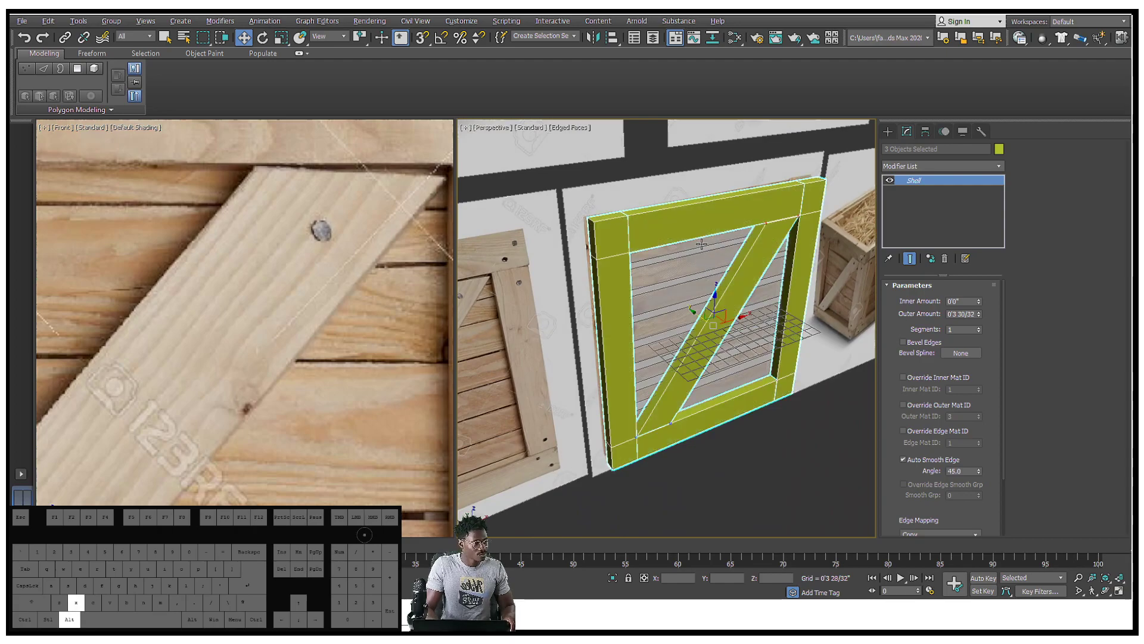
pyautogui.click(695, 260)
pyautogui.hotkey('alt', 'x')
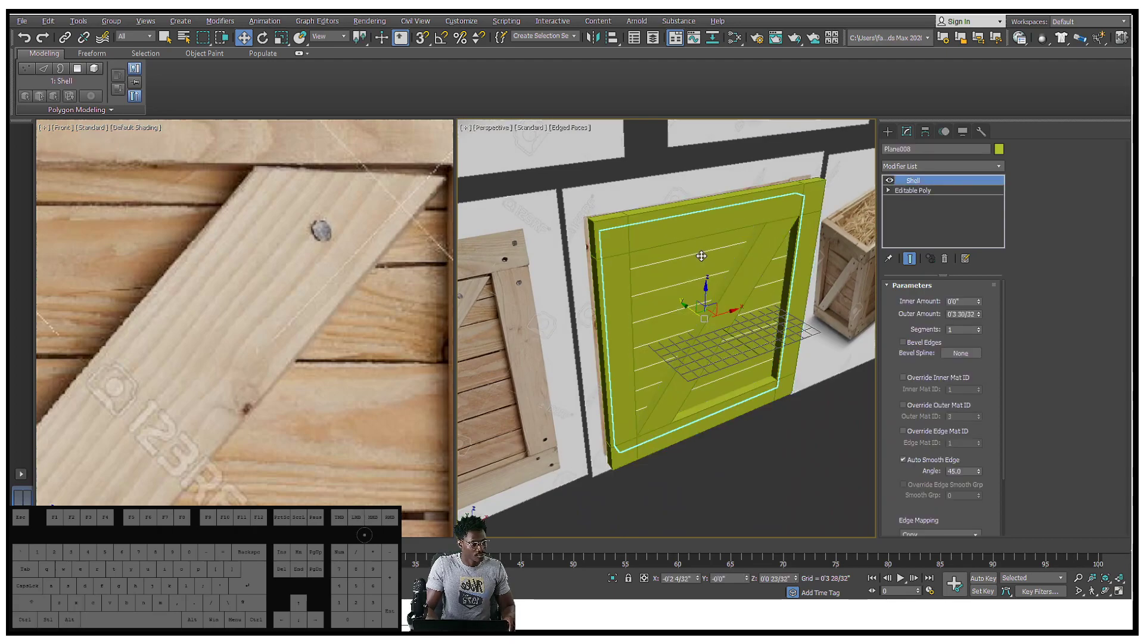
pyautogui.keyDown('alt'); pyautogui.moveTo(695, 260); pyautogui.dragTo(696, 244, button='middle'); pyautogui.keyUp('alt')
pyautogui.click(715, 371)
# Step: Examine the crate face edge-on and compare its layered thickness with the straw-filled crate in the reference images
pyautogui.keyDown('alt'); pyautogui.moveTo(715, 370); pyautogui.dragTo(535, 248, button='middle'); pyautogui.keyUp('alt')
pyautogui.scroll(4, 672, 255)
pyautogui.scroll(-5, 205, 206)
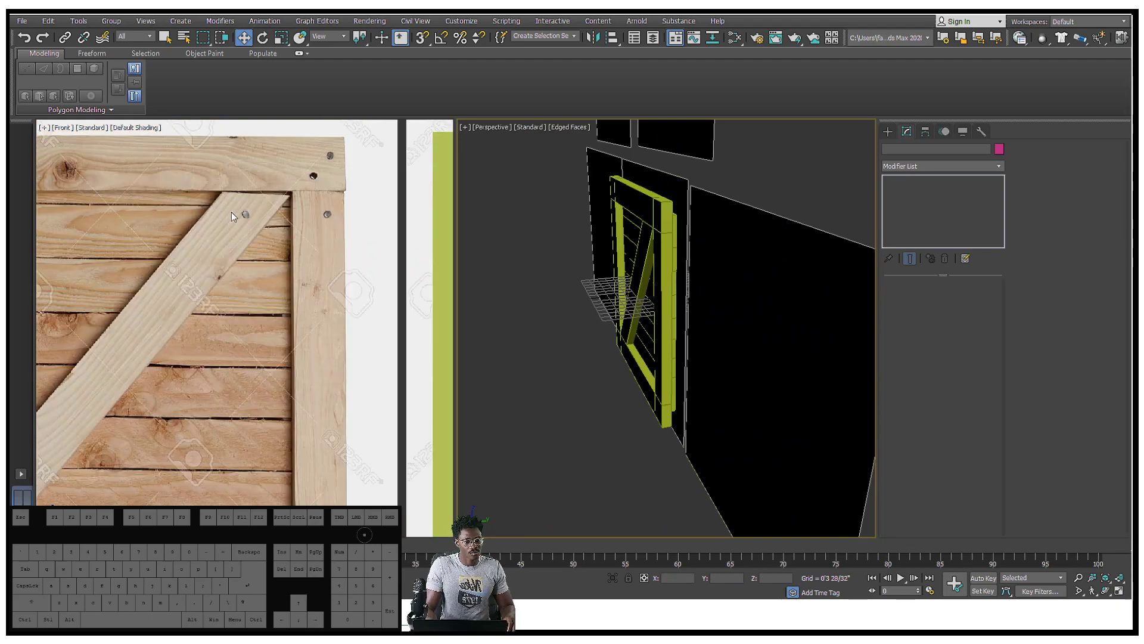
pyautogui.scroll(-1, 307, 215)
pyautogui.scroll(-6, 307, 214)
pyautogui.keyDown('alt'); pyautogui.moveTo(326, 195); pyautogui.dragTo(371, 179, button='middle'); pyautogui.keyUp('alt')
pyautogui.scroll(6, 351, 190)
pyautogui.scroll(3, 331, 182)
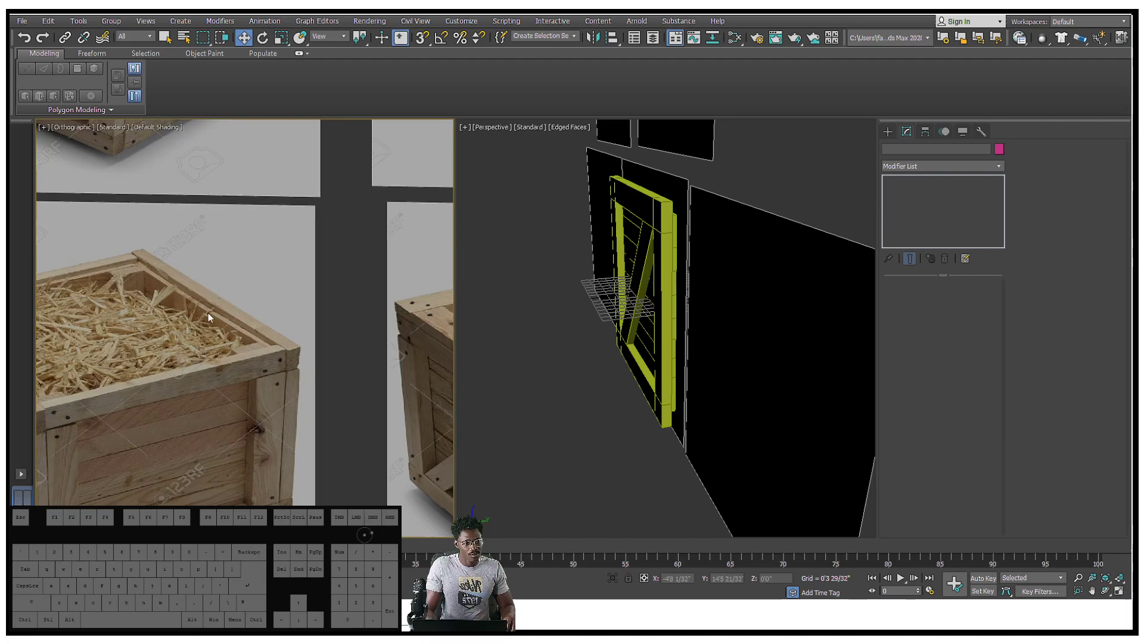
pyautogui.keyDown('alt'); pyautogui.moveTo(723, 293); pyautogui.dragTo(690, 275, button='middle'); pyautogui.keyUp('alt')
pyautogui.scroll(2, 191, 302)
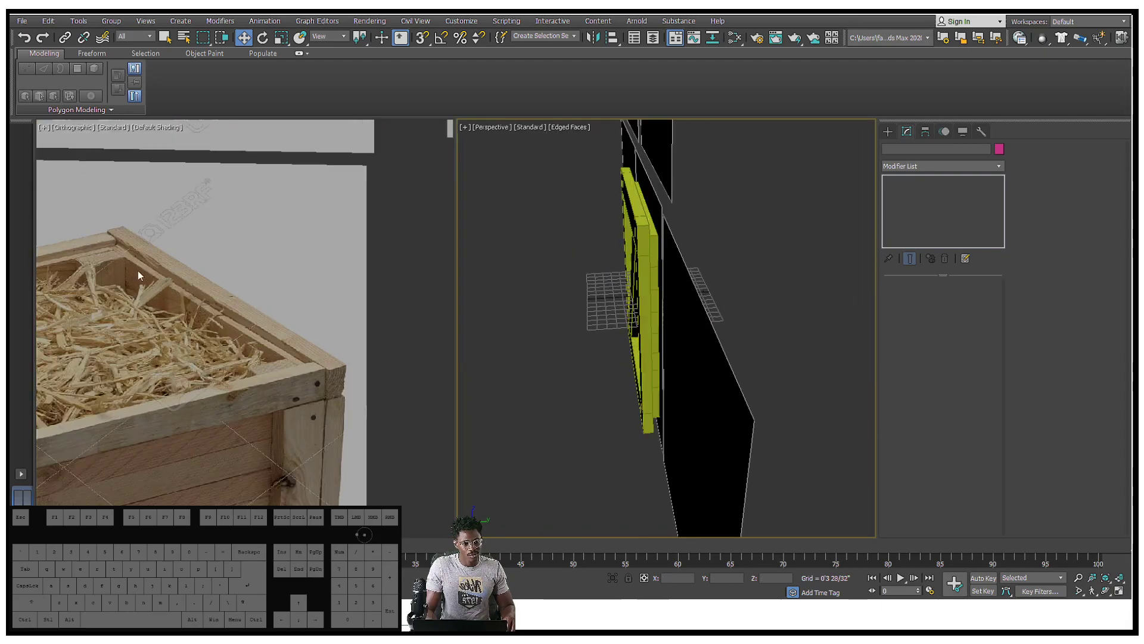
# Step: Examine the rim and inner corners of the open crates in the reference images to see how the boards meet
pyautogui.scroll(-2, 271, 257)
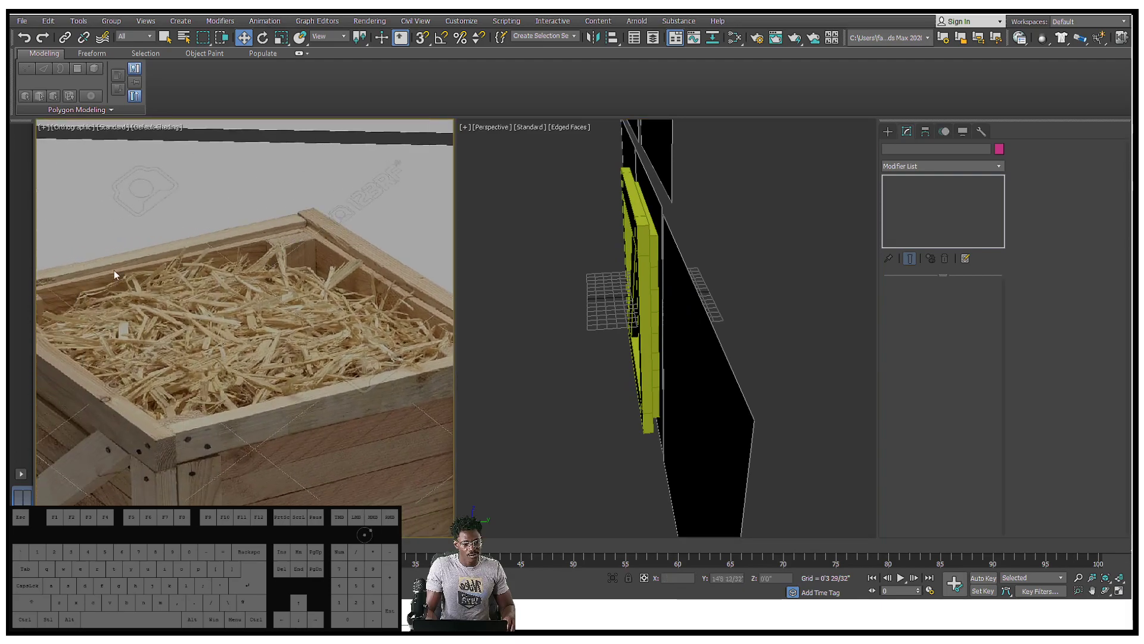
pyautogui.scroll(2, 100, 266)
pyautogui.keyDown('alt'); pyautogui.moveTo(282, 403); pyautogui.dragTo(280, 267, button='middle'); pyautogui.keyUp('alt')
pyautogui.scroll(-5, 316, 338)
pyautogui.scroll(5, 260, 203)
pyautogui.scroll(-3, 260, 202)
pyautogui.scroll(6, 153, 260)
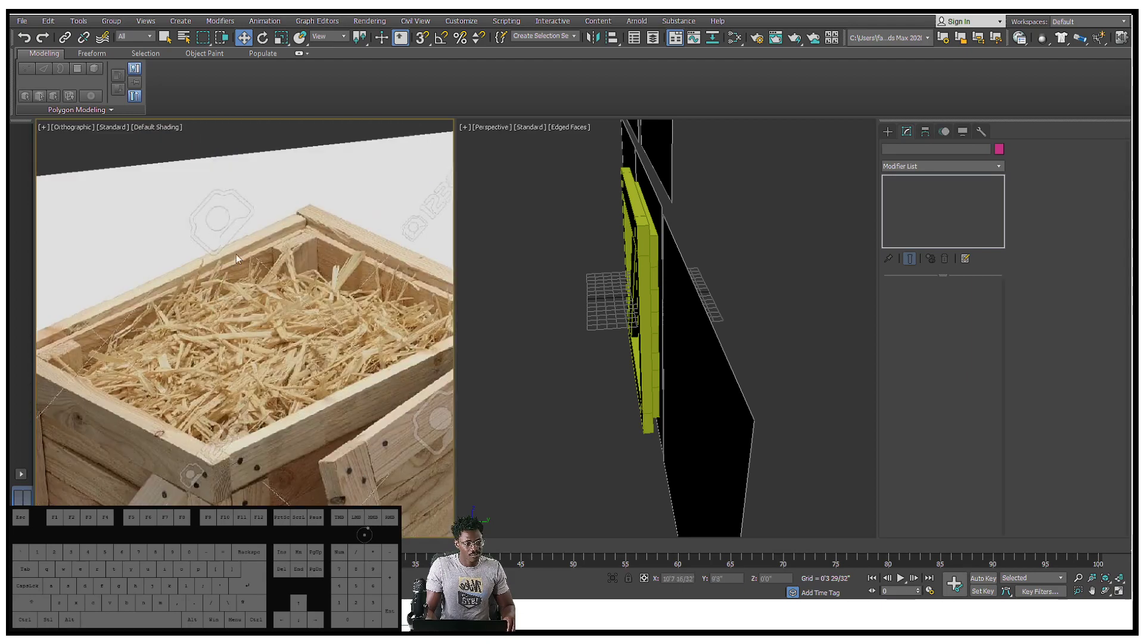
pyautogui.scroll(-5, 276, 231)
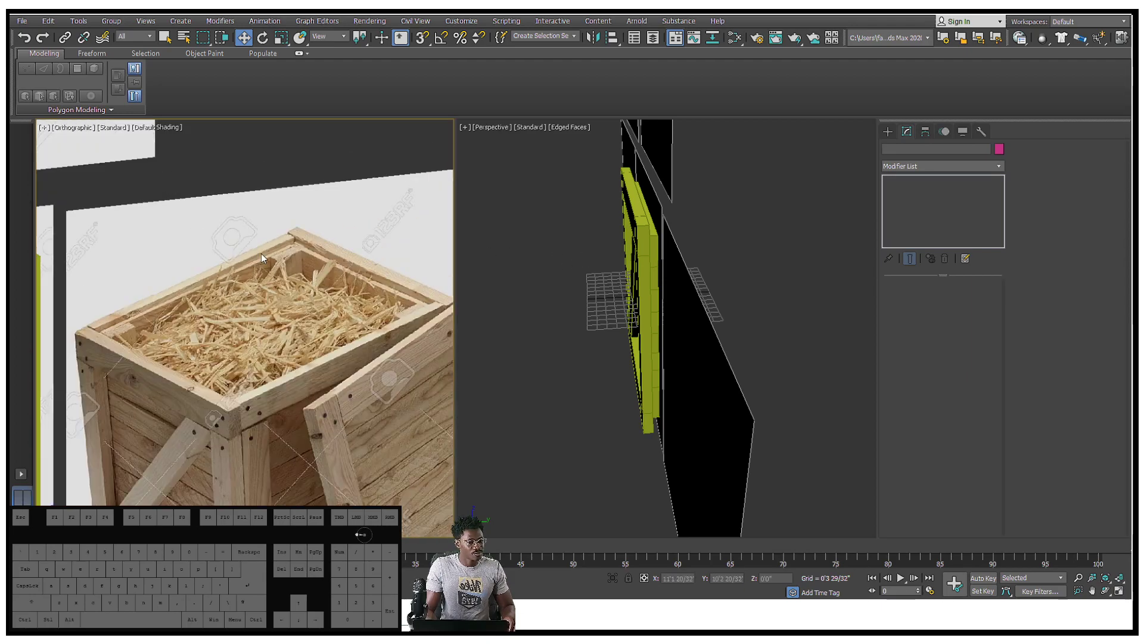
# Step: Select the horizontal planks and inspect the solid crate face from the front beside the open-crate reference
pyautogui.keyDown('alt'); pyautogui.moveTo(536, 275); pyautogui.dragTo(605, 209, button='middle'); pyautogui.keyUp('alt')
pyautogui.moveTo(604, 209); pyautogui.dragTo(710, 248, button='middle')
pyautogui.moveTo(709, 248)
pyautogui.mouseDown(button='middle')
pyautogui.moveTo(713, 285)
pyautogui.moveTo(733, 271)
pyautogui.moveTo(721, 225)
pyautogui.moveTo(778, 261)
pyautogui.moveTo(745, 304)
pyautogui.moveTo(774, 272)
pyautogui.moveTo(595, 248)
pyautogui.moveTo(744, 248)
pyautogui.moveTo(730, 248)
pyautogui.mouseUp(button='middle')
pyautogui.click(746, 307)
pyautogui.scroll(5, 697, 248)
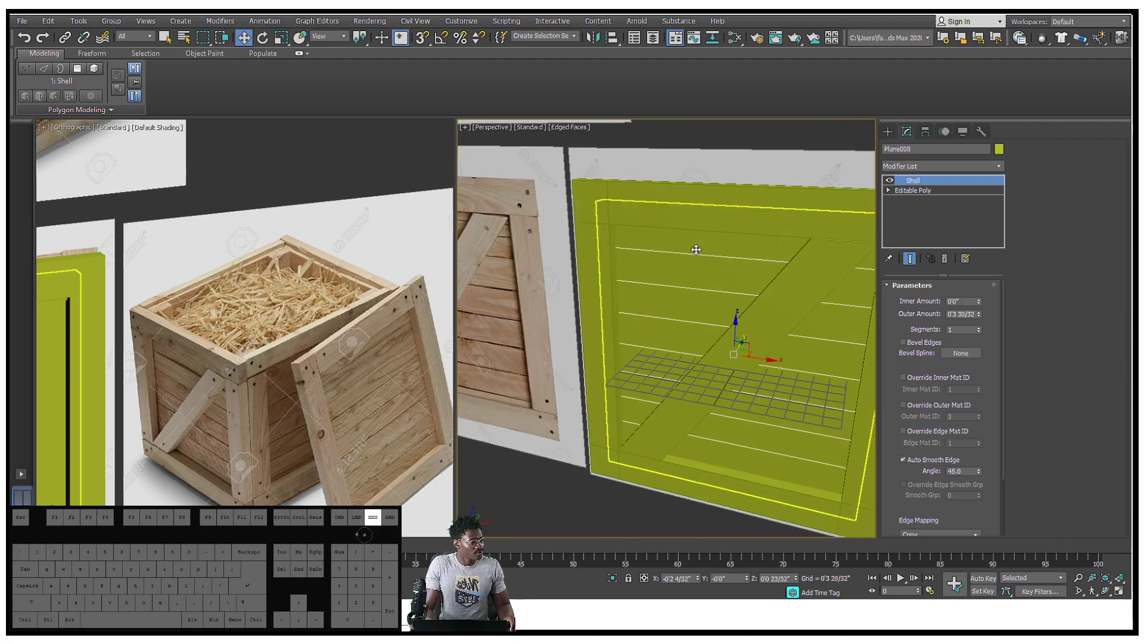
pyautogui.keyDown('alt'); pyautogui.moveTo(739, 308); pyautogui.dragTo(773, 386, button='middle'); pyautogui.keyUp('alt')
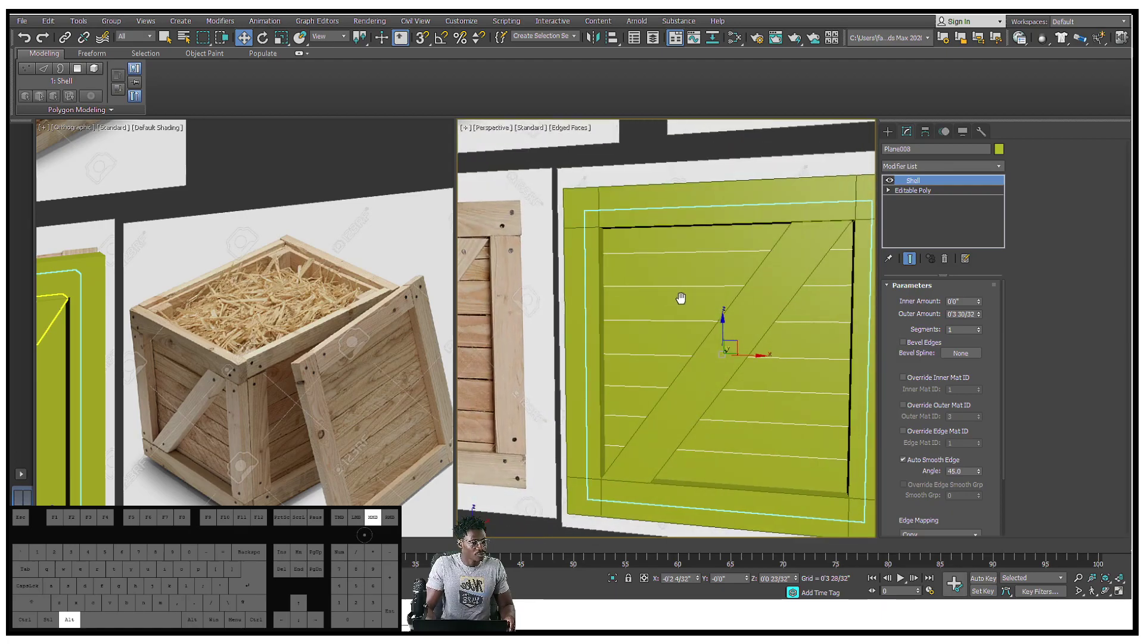
pyautogui.keyDown('alt'); pyautogui.moveTo(687, 306); pyautogui.dragTo(669, 294, button='middle'); pyautogui.keyUp('alt')
pyautogui.keyDown('alt'); pyautogui.moveTo(778, 256); pyautogui.dragTo(818, 263, button='middle'); pyautogui.keyUp('alt')
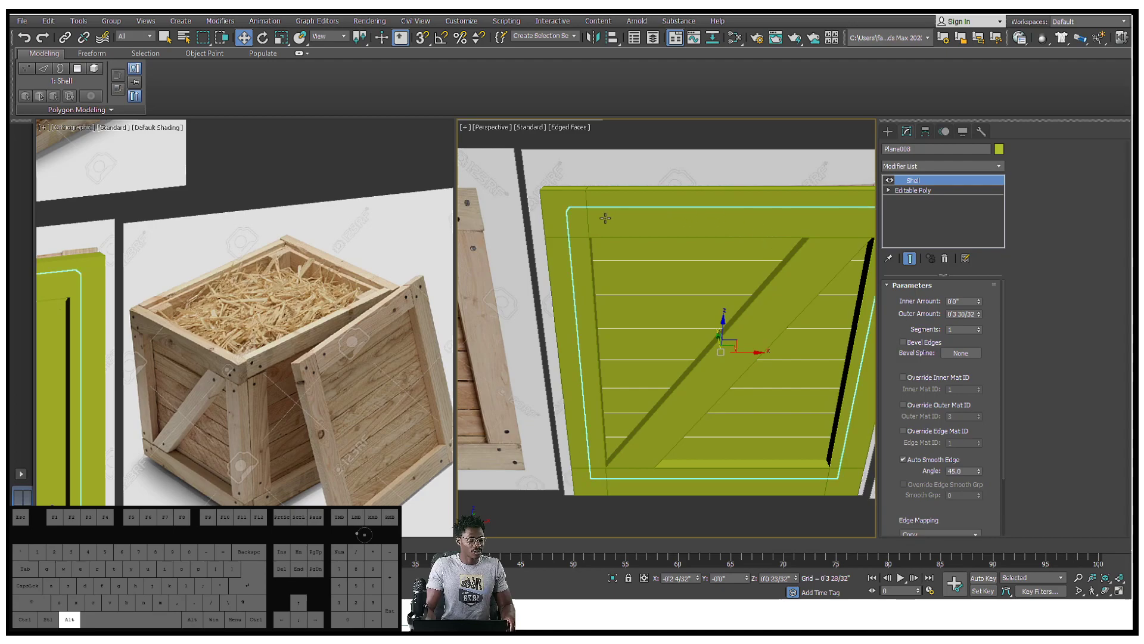
# Step: Examine the crate face's upper corner from the front and select the diagonal brace
pyautogui.keyDown('alt'); pyautogui.moveTo(598, 166); pyautogui.dragTo(602, 179, button='middle'); pyautogui.keyUp('alt')
pyautogui.press('f')
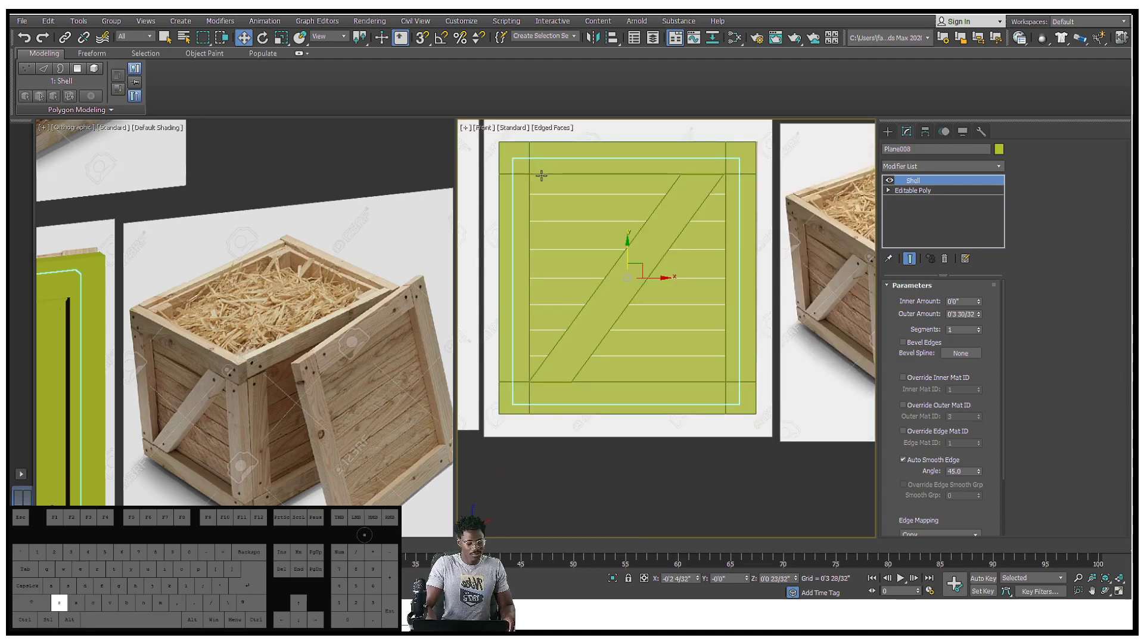
pyautogui.scroll(4, 601, 217)
pyautogui.scroll(3, 656, 226)
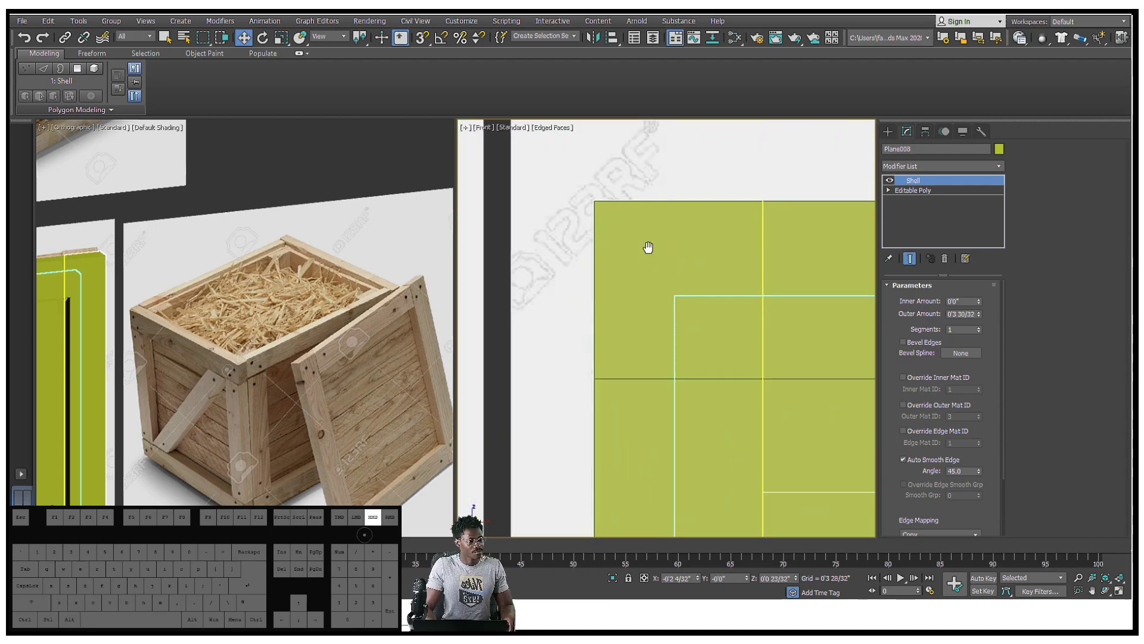
pyautogui.scroll(-6, 648, 246)
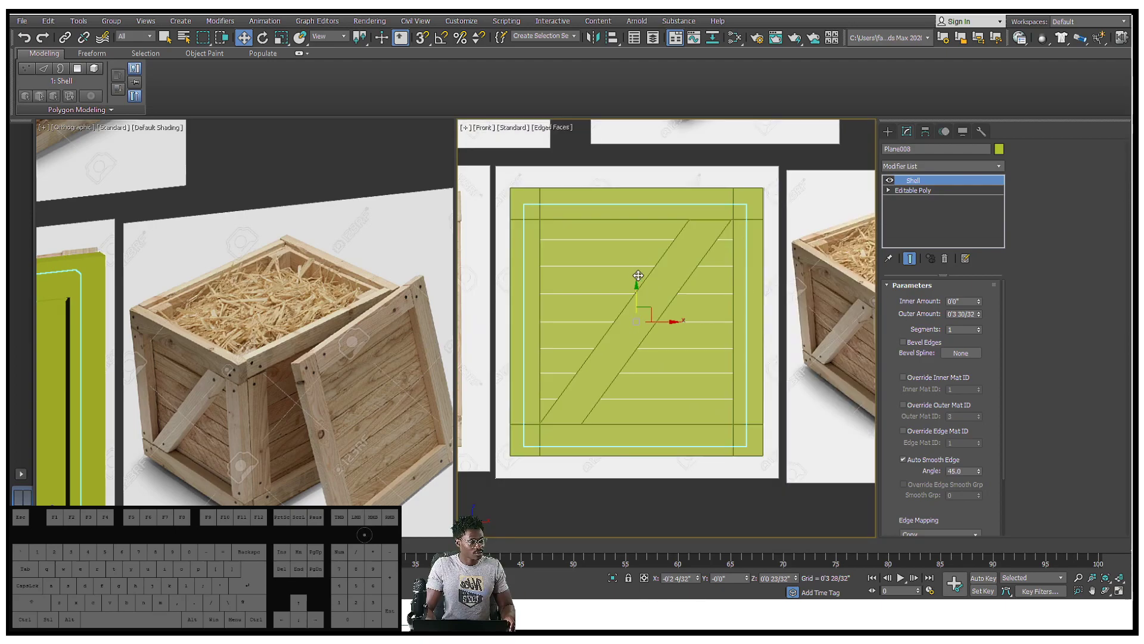
pyautogui.click(681, 259)
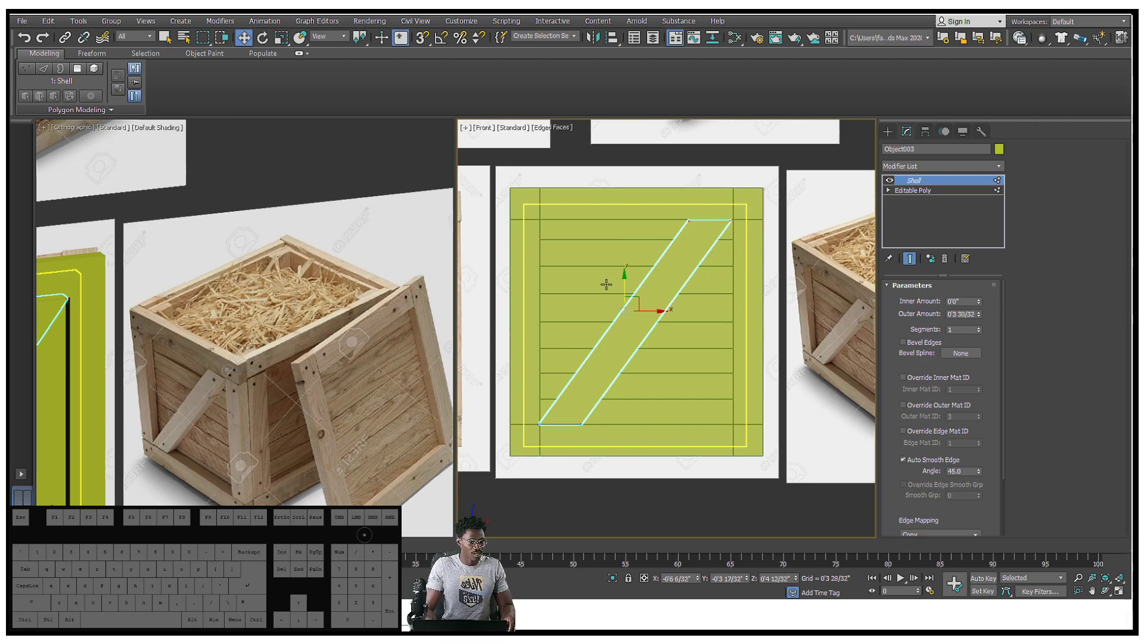
pyautogui.moveTo(666, 235); pyautogui.dragTo(717, 241, button='middle')
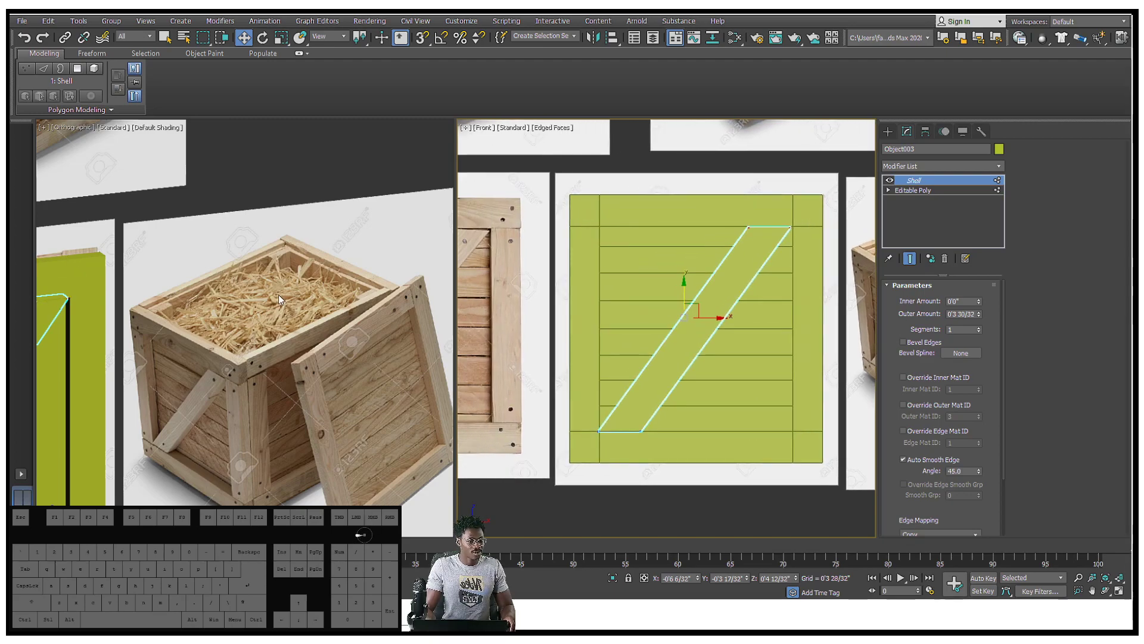
# Step: Examine how the diagonal brace's upper end meets the frame in the front reference photo
pyautogui.scroll(-4, 278, 295)
pyautogui.keyDown('alt'); pyautogui.moveTo(278, 295); pyautogui.dragTo(257, 327, button='middle'); pyautogui.keyUp('alt')
pyautogui.press('p')
pyautogui.press('z')
pyautogui.moveTo(723, 396)
pyautogui.mouseDown(button='middle')
pyautogui.moveTo(713, 335)
pyautogui.moveTo(715, 382)
pyautogui.mouseUp(button='middle')
pyautogui.keyDown('alt'); pyautogui.moveTo(240, 320); pyautogui.dragTo(272, 322, button='middle'); pyautogui.keyUp('alt')
pyautogui.press('f')
pyautogui.scroll(5, 281, 274)
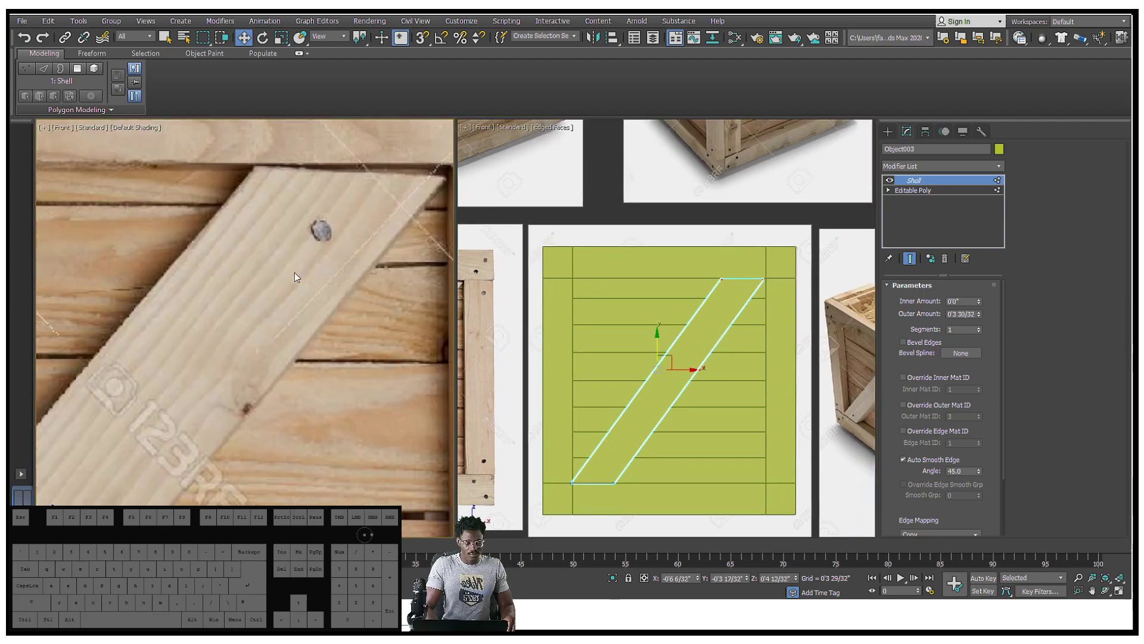
pyautogui.scroll(-6, 291, 266)
pyautogui.scroll(-2, 659, 324)
pyautogui.moveTo(659, 324); pyautogui.dragTo(707, 341, button='middle')
pyautogui.scroll(-3, 695, 336)
# Step: Select the horizontal planks, switch to their Editable Poly level and view them from the front among the reference images
pyautogui.hotkey('alt', 'w')
pyautogui.click(477, 289)
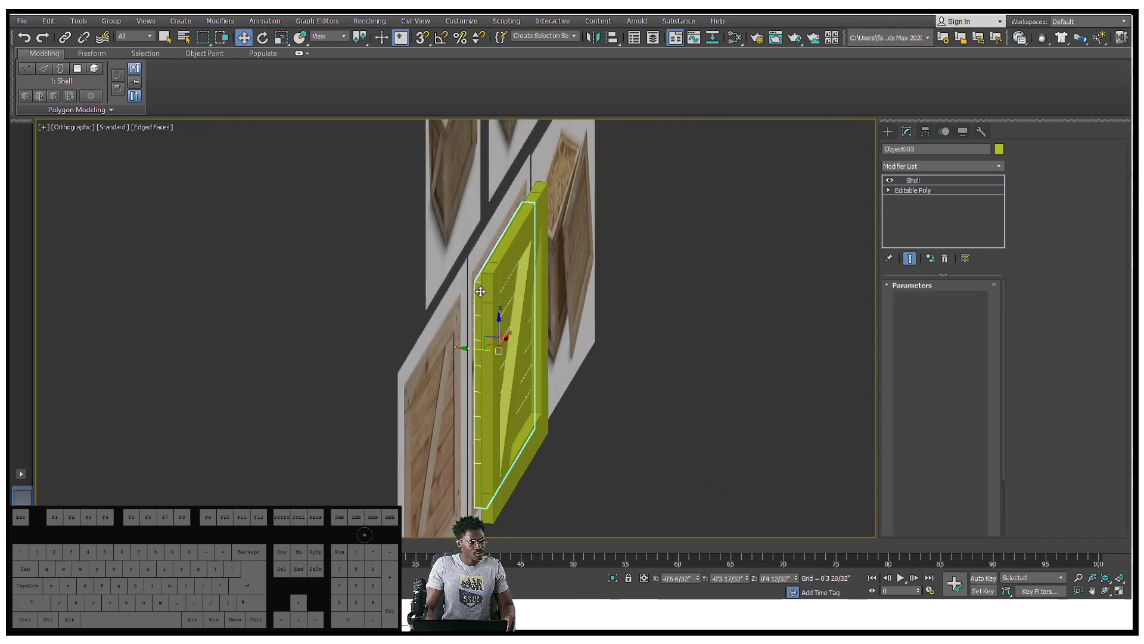
pyautogui.keyDown('alt'); pyautogui.moveTo(477, 289); pyautogui.dragTo(612, 286, button='middle'); pyautogui.keyUp('alt')
pyautogui.click(940, 192)
pyautogui.keyDown('alt'); pyautogui.moveTo(784, 220); pyautogui.dragTo(584, 193, button='middle'); pyautogui.keyUp('alt')
pyautogui.scroll(2, 581, 297)
pyautogui.press('f')
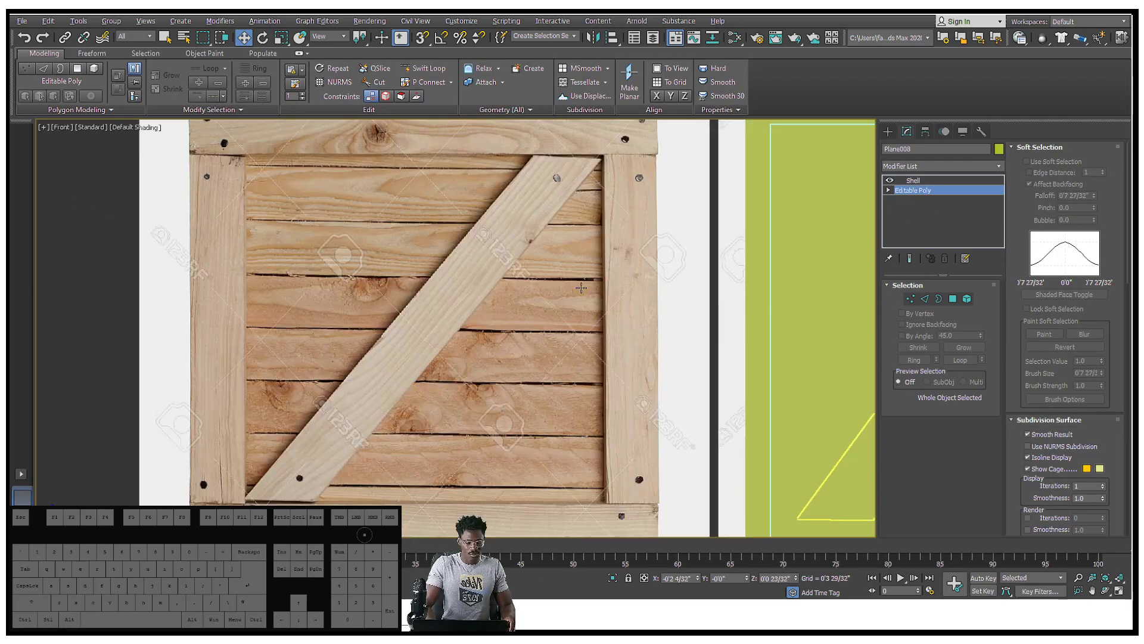
pyautogui.press('z')
pyautogui.scroll(-5, 583, 317)
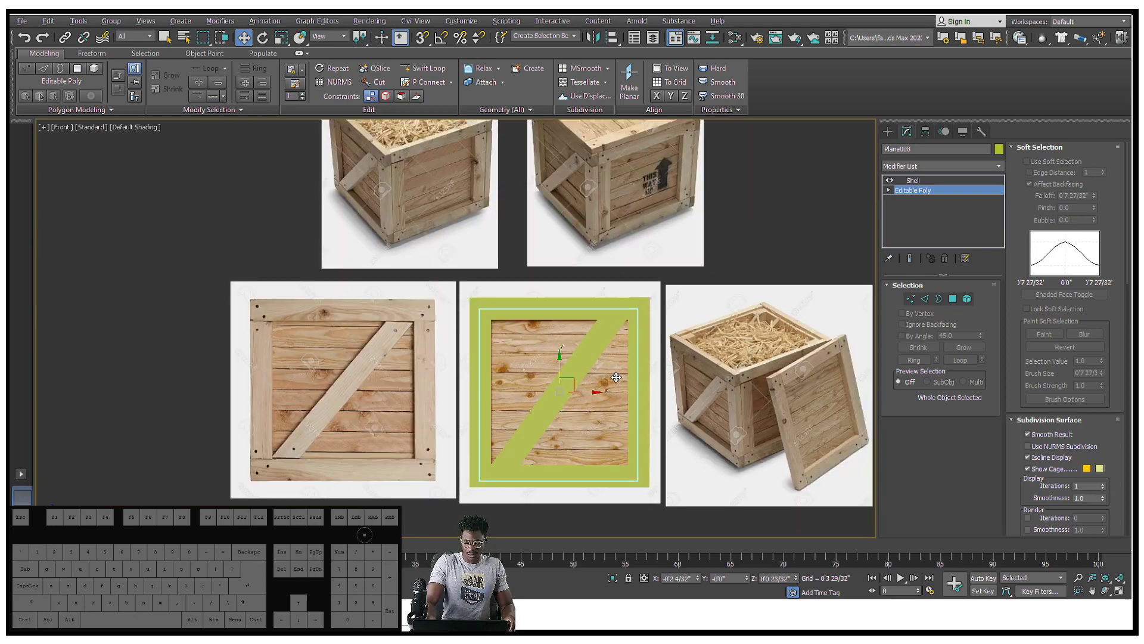
# Step: Turn on see-through display for the horizontal planks, the frame boards and the diagonal brace
pyautogui.hotkey('alt', 'x')
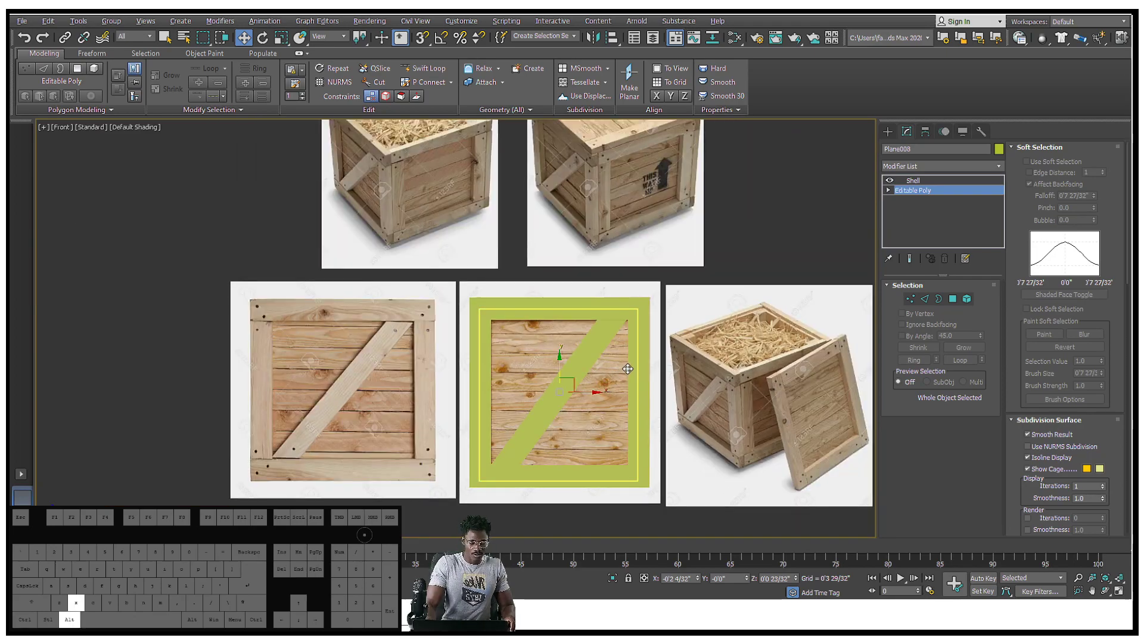
pyautogui.click(601, 315)
pyautogui.click(645, 315)
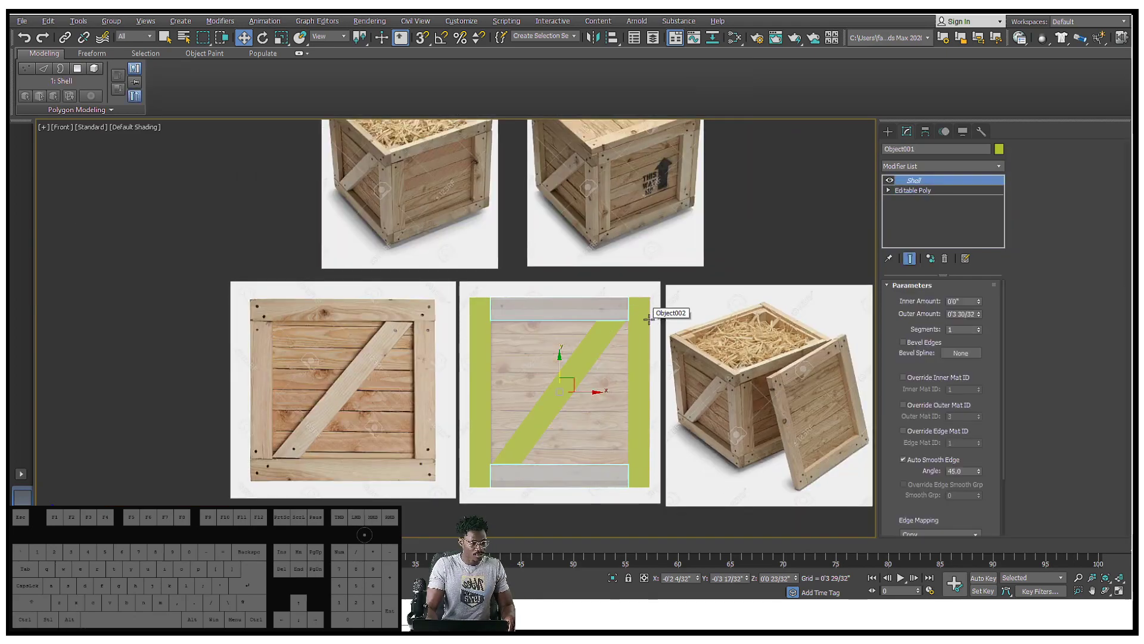
pyautogui.click(616, 325)
pyautogui.hotkey('alt', 'x')
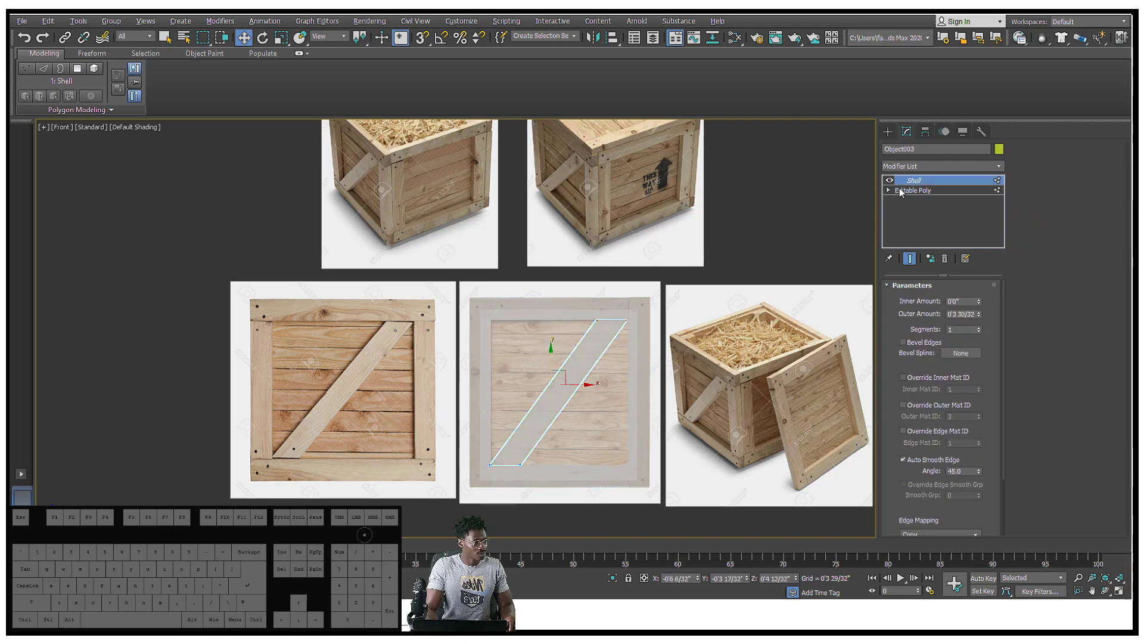
# Step: Disable the Shell modifier shared by the brace and frame boards, and the one on the horizontal planks
pyautogui.click(607, 350)
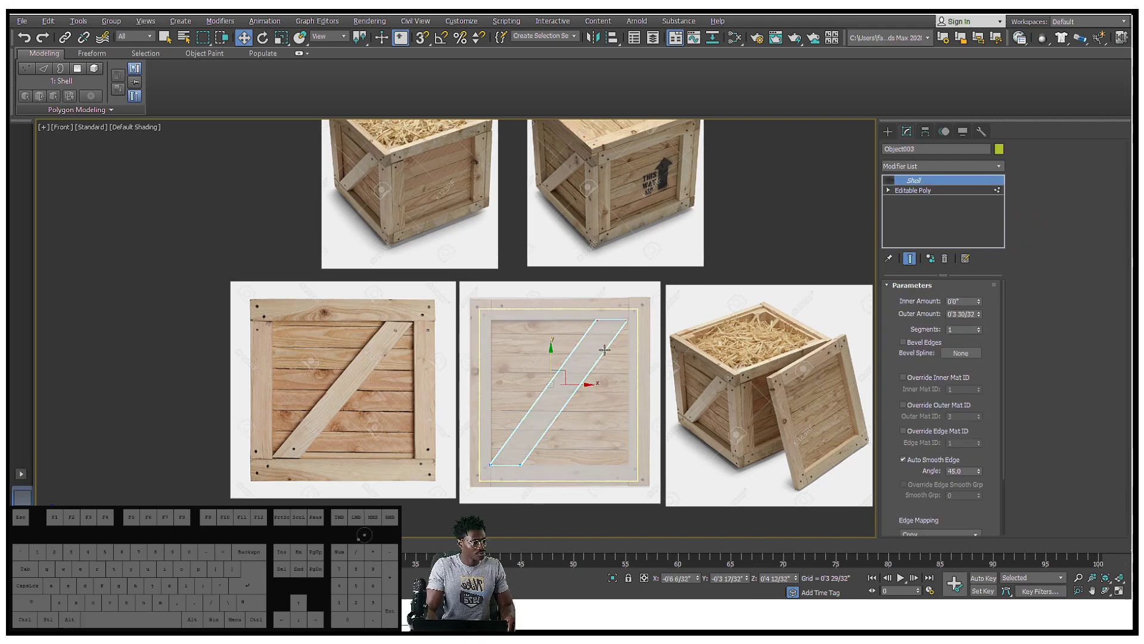
pyautogui.click(889, 181)
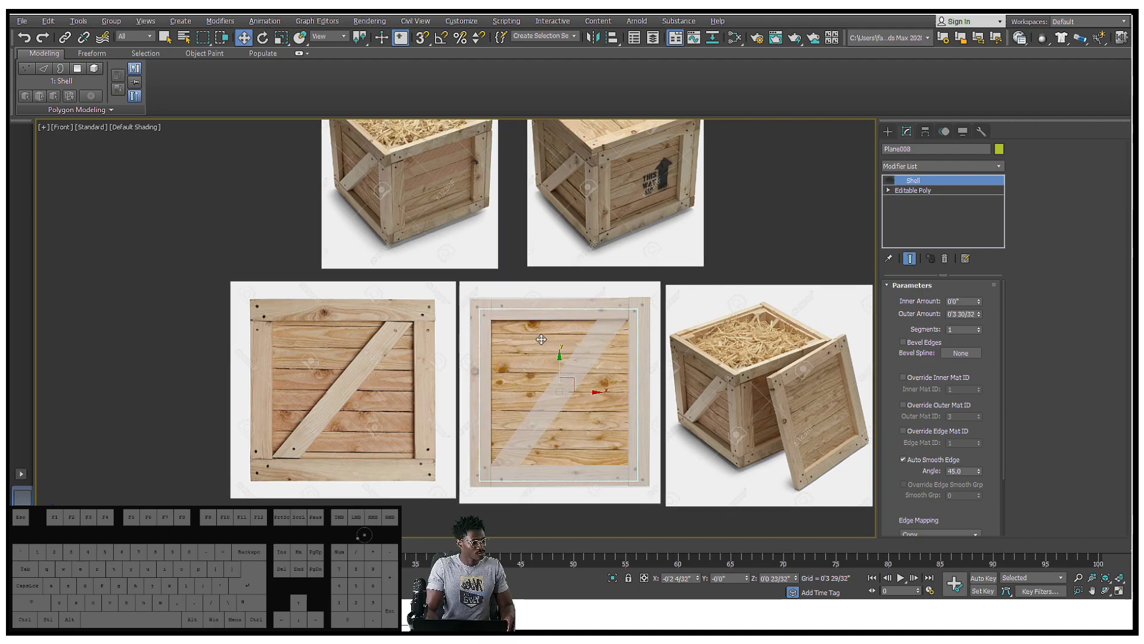
pyautogui.scroll(4, 586, 330)
pyautogui.click(617, 346)
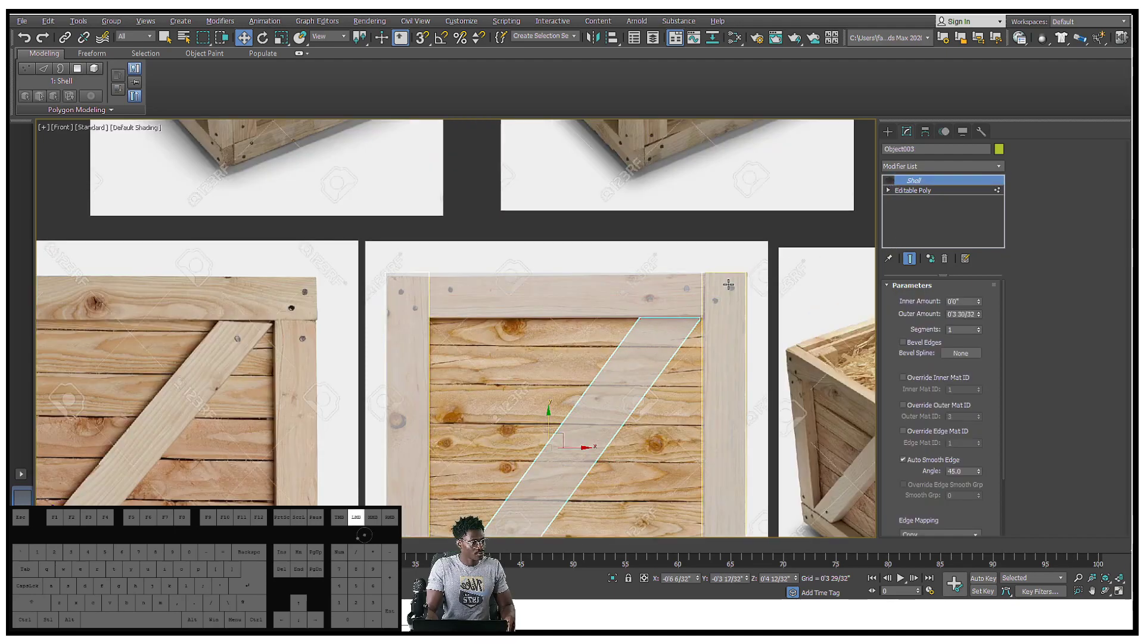
pyautogui.click(540, 361)
pyautogui.click(540, 362)
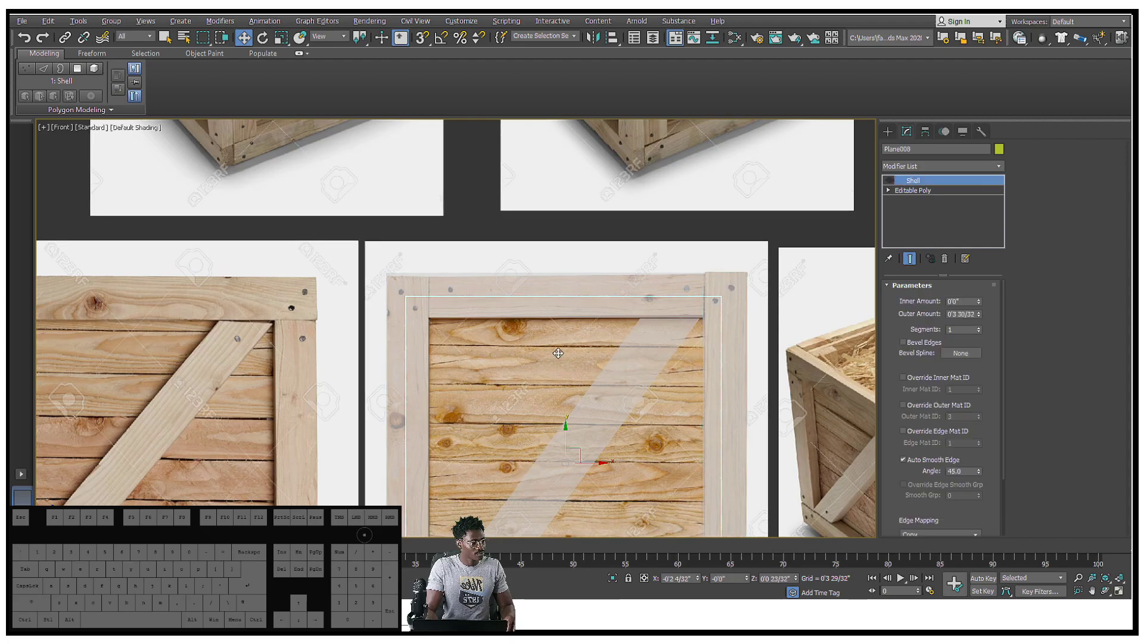
# Step: Compare the planks with the open crate's rim, re-enable their Shell and reduce its outer amount to 0'2 11/32"
pyautogui.scroll(-4, 682, 237)
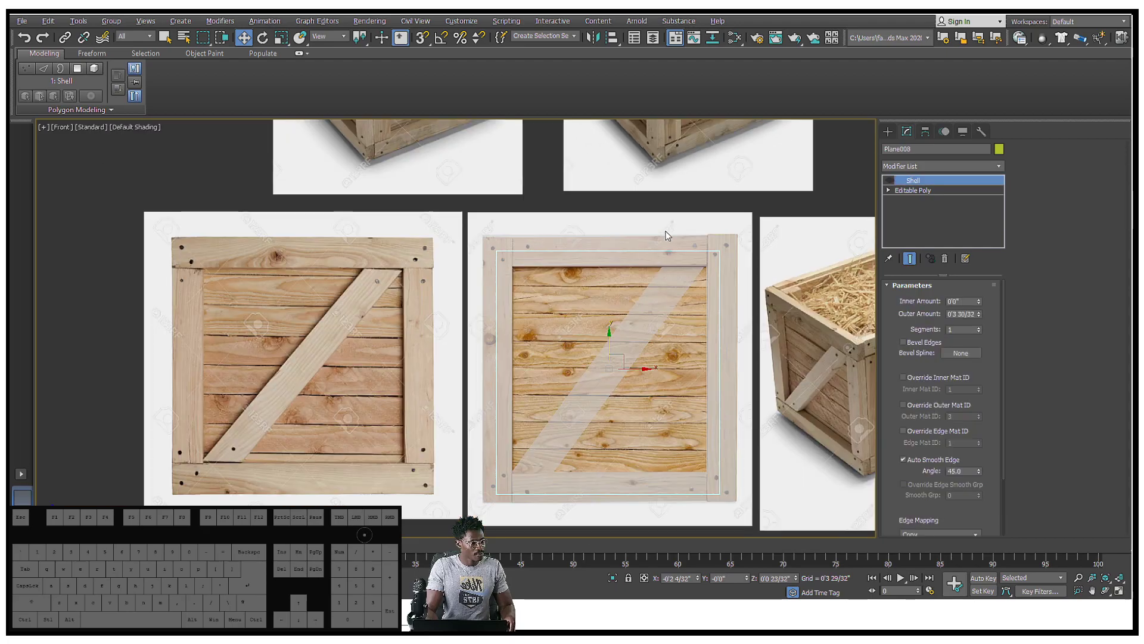
pyautogui.scroll(10, 715, 315)
pyautogui.scroll(3, 714, 309)
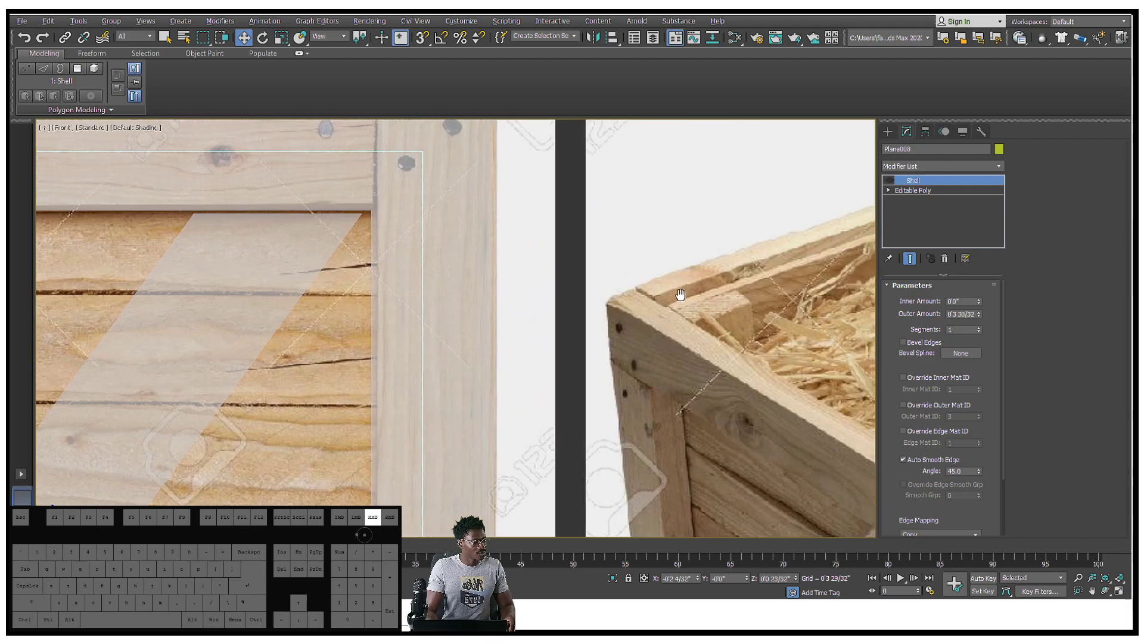
pyautogui.moveTo(736, 292); pyautogui.dragTo(789, 280, button='middle')
pyautogui.scroll(-5, 752, 253)
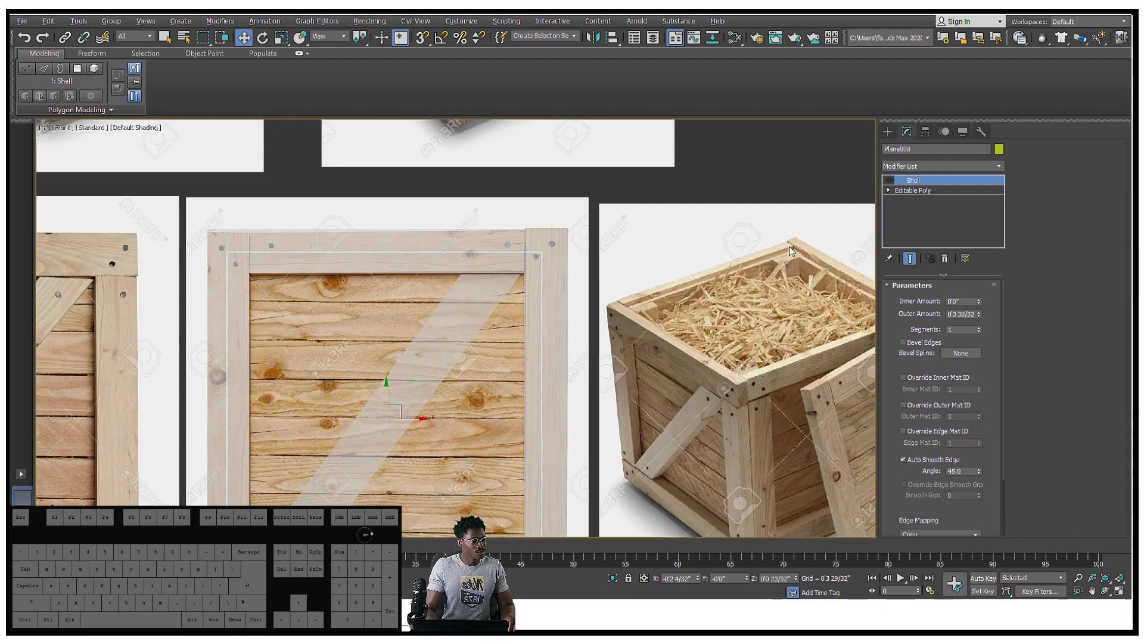
pyautogui.click(889, 180)
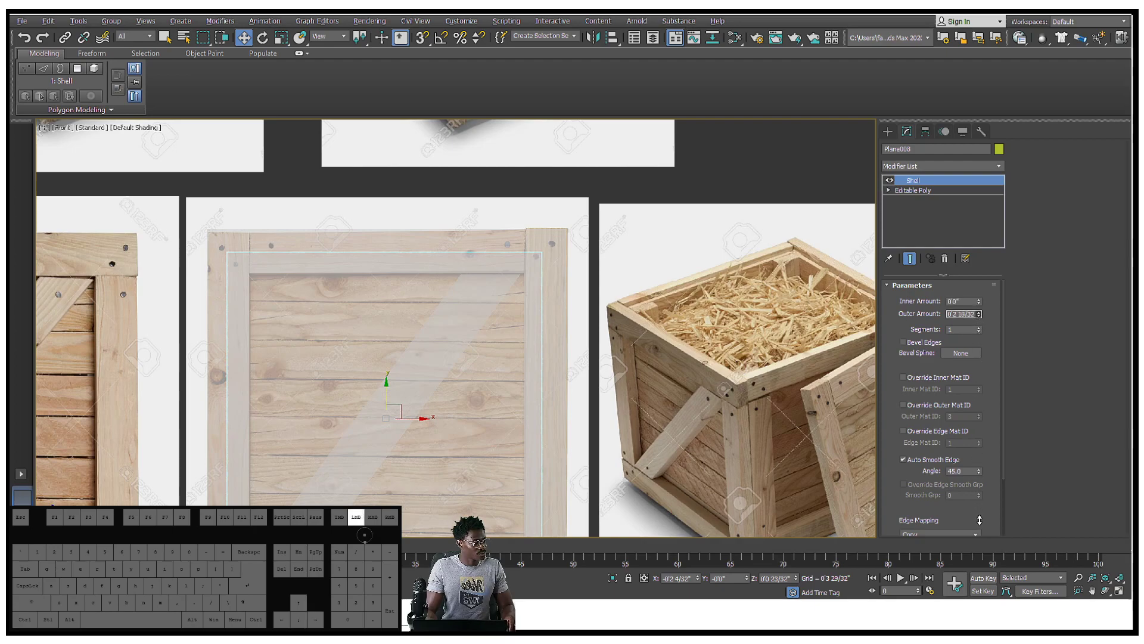
pyautogui.keyDown('alt'); pyautogui.moveTo(518, 323); pyautogui.dragTo(635, 175, button='middle'); pyautogui.keyUp('alt')
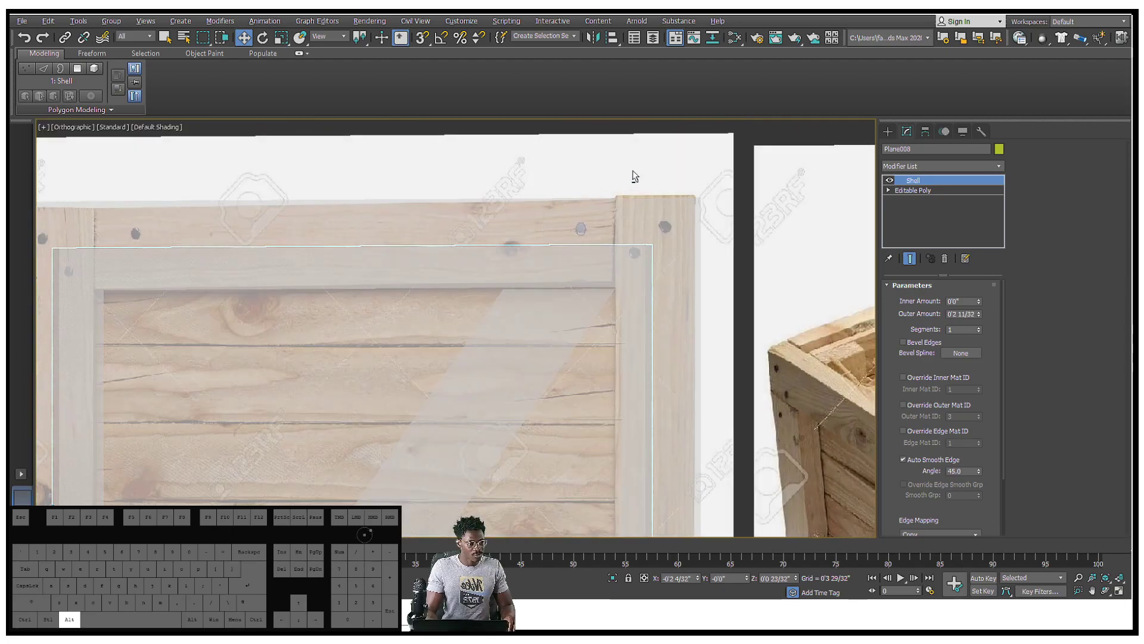
# Step: Go to the horizontal planks' Editable Poly level and show edged faces in the front view
pyautogui.click(920, 190)
pyautogui.moveTo(556, 266)
pyautogui.keyDown('alt'); pyautogui.mouseDown(button='middle')
pyautogui.moveTo(607, 288)
pyautogui.moveTo(634, 414)
pyautogui.moveTo(698, 395)
pyautogui.mouseUp(button='middle'); pyautogui.keyUp('alt')
pyautogui.scroll(-5, 606, 289)
pyautogui.press('f')
pyautogui.press('z')
pyautogui.scroll(2, 606, 289)
pyautogui.press('F4')
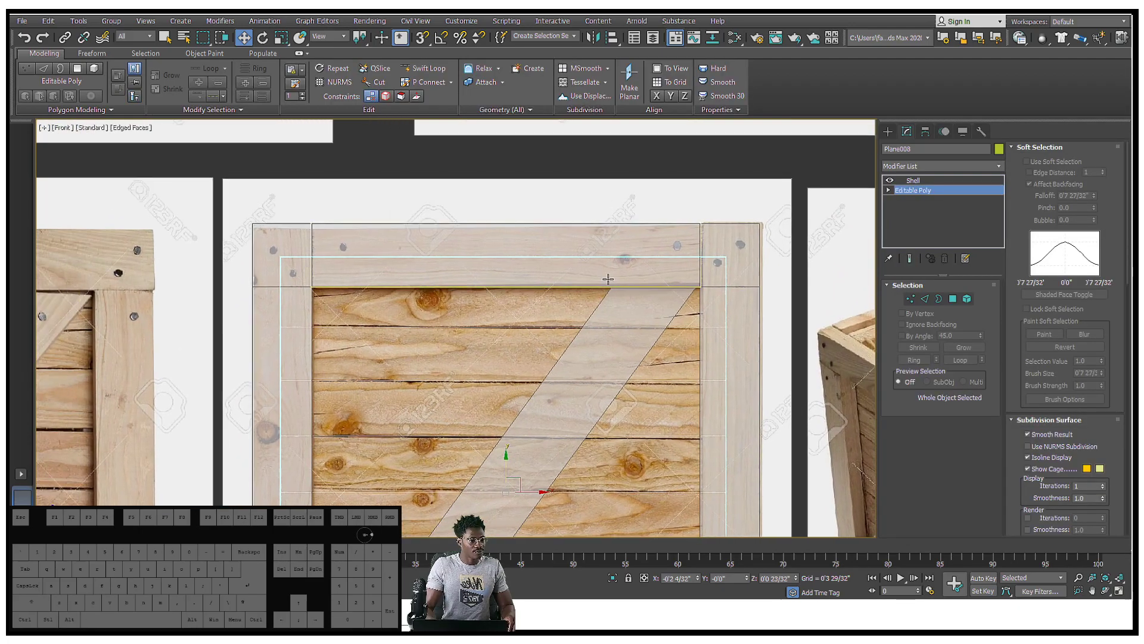
# Step: Move the two top corner vertices of the horizontal planks up toward the frame's outer edge
pyautogui.click(910, 299)
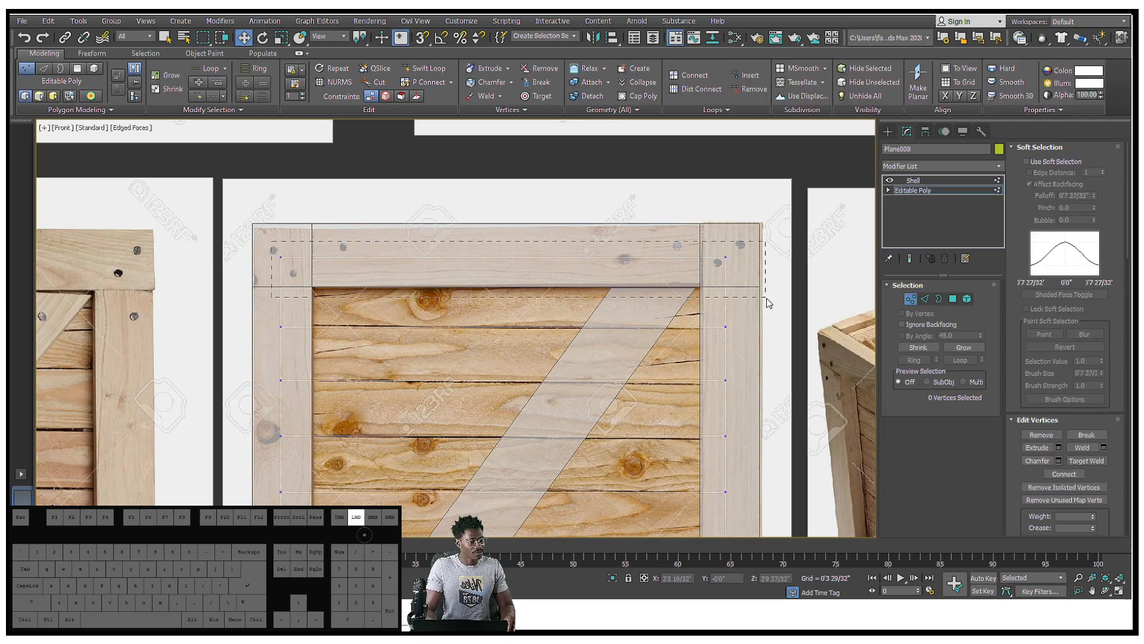
pyautogui.moveTo(767, 298); pyautogui.dragTo(766, 298)
pyautogui.moveTo(714, 268); pyautogui.dragTo(649, 255, button='middle')
pyautogui.scroll(-2, 517, 222)
pyautogui.scroll(2, 517, 222)
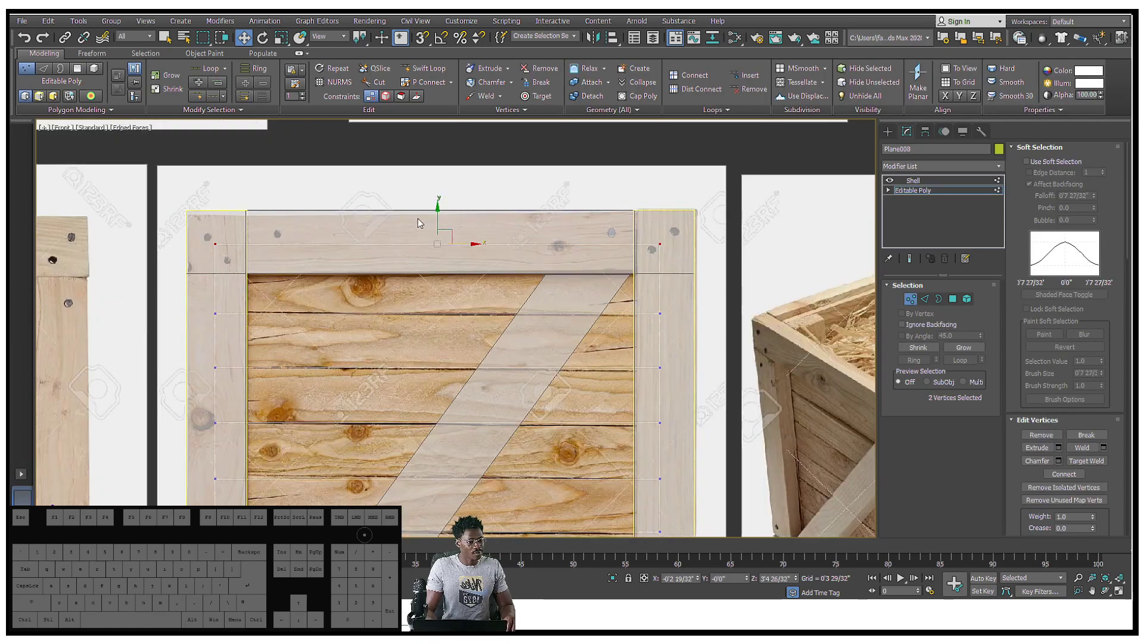
pyautogui.moveTo(439, 204); pyautogui.dragTo(441, 191)
# Step: Move the two bottom corner vertices of the horizontal planks down toward the frame's lower edge
pyautogui.moveTo(458, 203); pyautogui.dragTo(444, 201, button='middle')
pyautogui.scroll(-2, 444, 201)
pyautogui.moveTo(447, 200); pyautogui.dragTo(264, 145, button='middle')
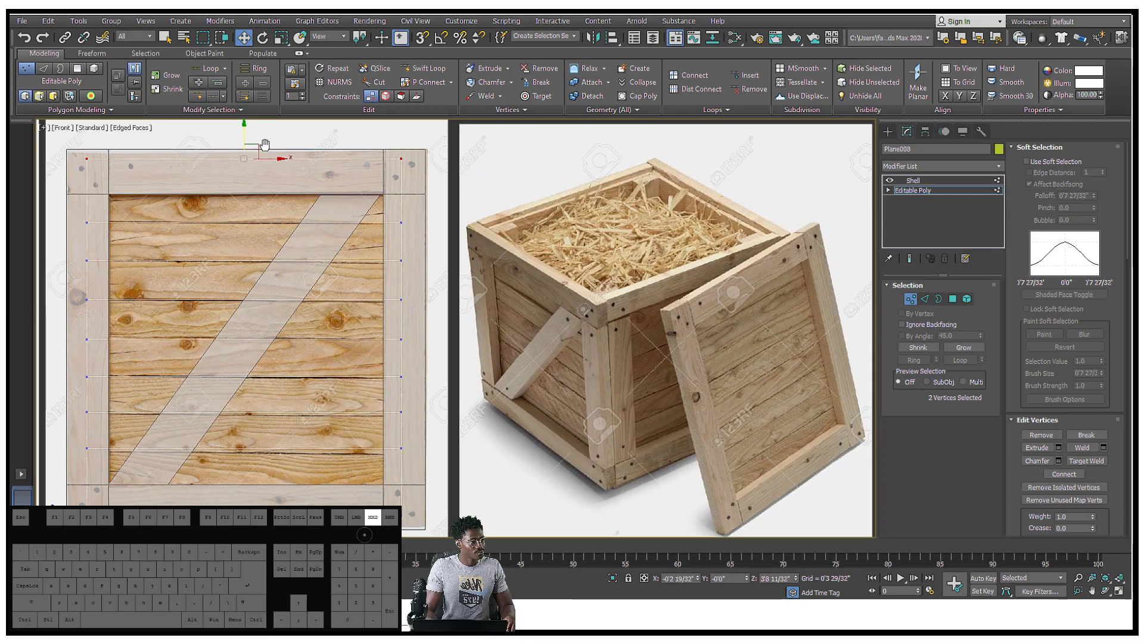
pyautogui.moveTo(266, 149); pyautogui.dragTo(289, 136, button='middle')
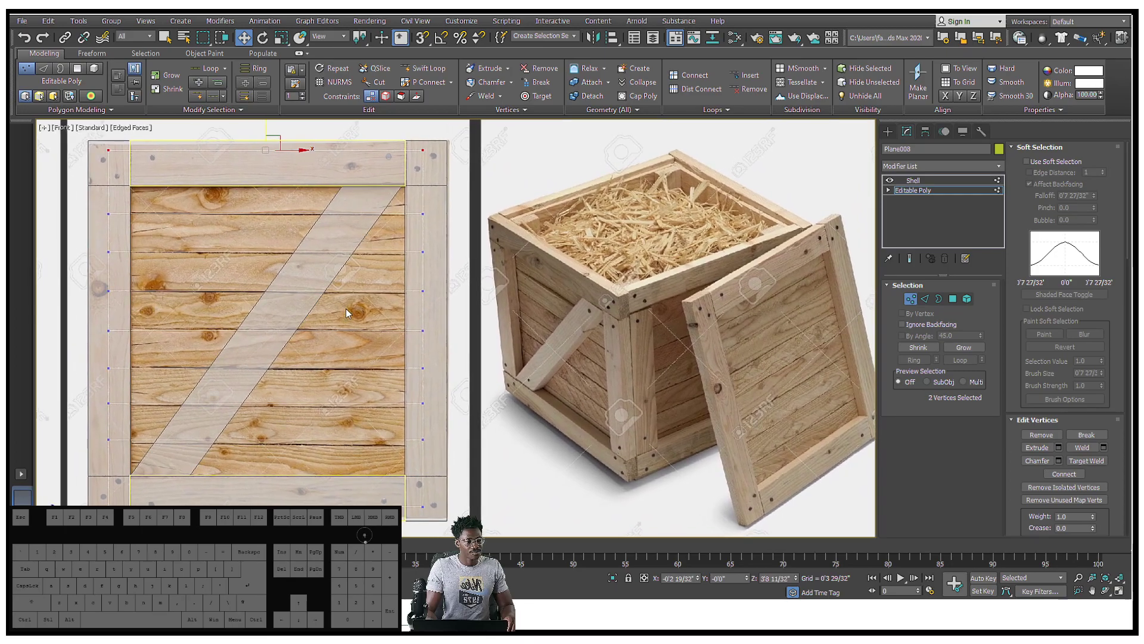
pyautogui.moveTo(169, 529); pyautogui.dragTo(210, 447, button='middle')
pyautogui.moveTo(144, 404); pyautogui.dragTo(298, 423)
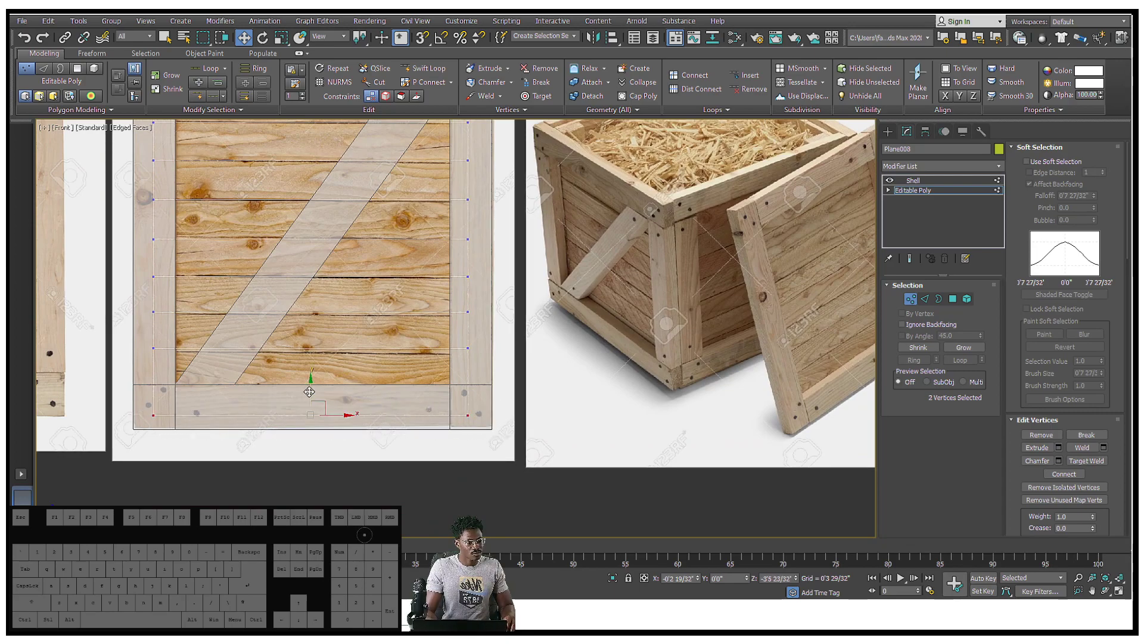
pyautogui.moveTo(309, 399); pyautogui.dragTo(310, 406)
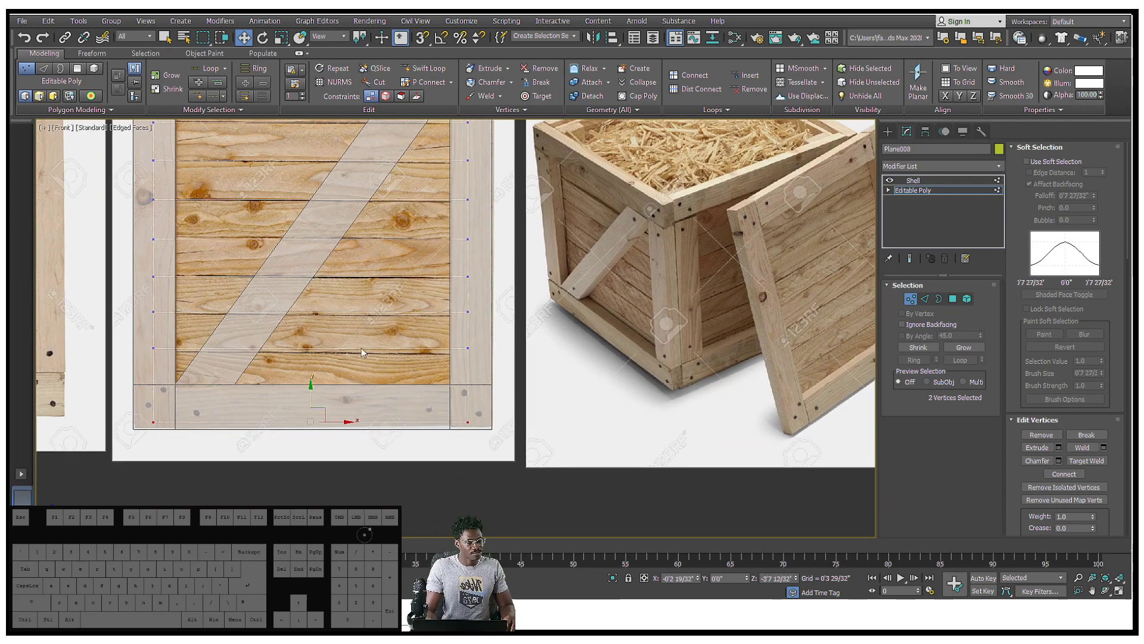
# Step: Select all 16 vertices at the planks' right ends and move them outward toward the frame's outer edge
pyautogui.moveTo(400, 303); pyautogui.dragTo(377, 359, button='middle')
pyautogui.moveTo(414, 256); pyautogui.dragTo(377, 319, button='middle')
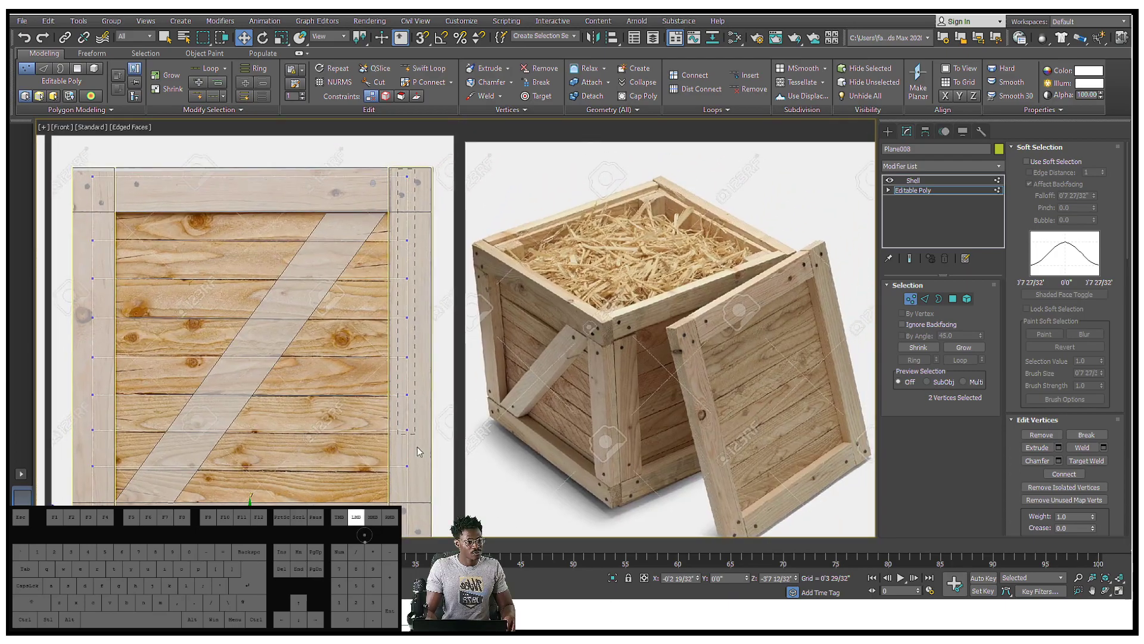
pyautogui.moveTo(398, 516); pyautogui.dragTo(398, 518)
pyautogui.moveTo(440, 496); pyautogui.dragTo(420, 376, button='middle')
pyautogui.moveTo(380, 277); pyautogui.dragTo(378, 331, button='middle')
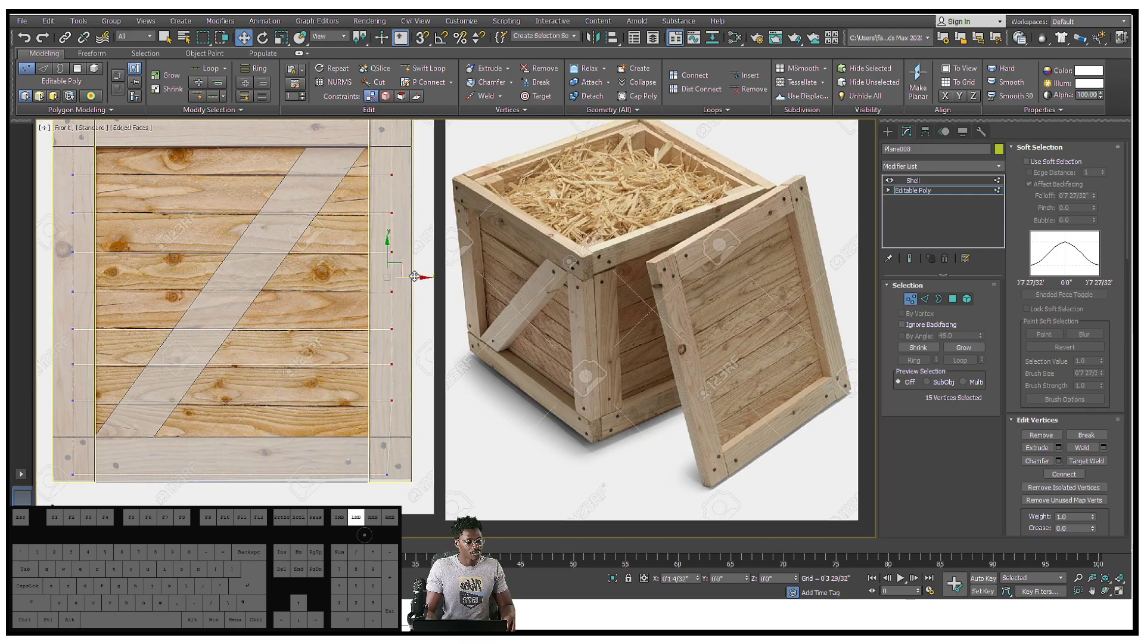
pyautogui.moveTo(415, 276); pyautogui.dragTo(414, 277)
pyautogui.hotkey('ctrl', 'z')
pyautogui.moveTo(413, 370); pyautogui.dragTo(394, 299, button='middle')
pyautogui.keyDown('ctrl'); pyautogui.moveTo(351, 369); pyautogui.dragTo(352, 369); pyautogui.keyUp('ctrl')
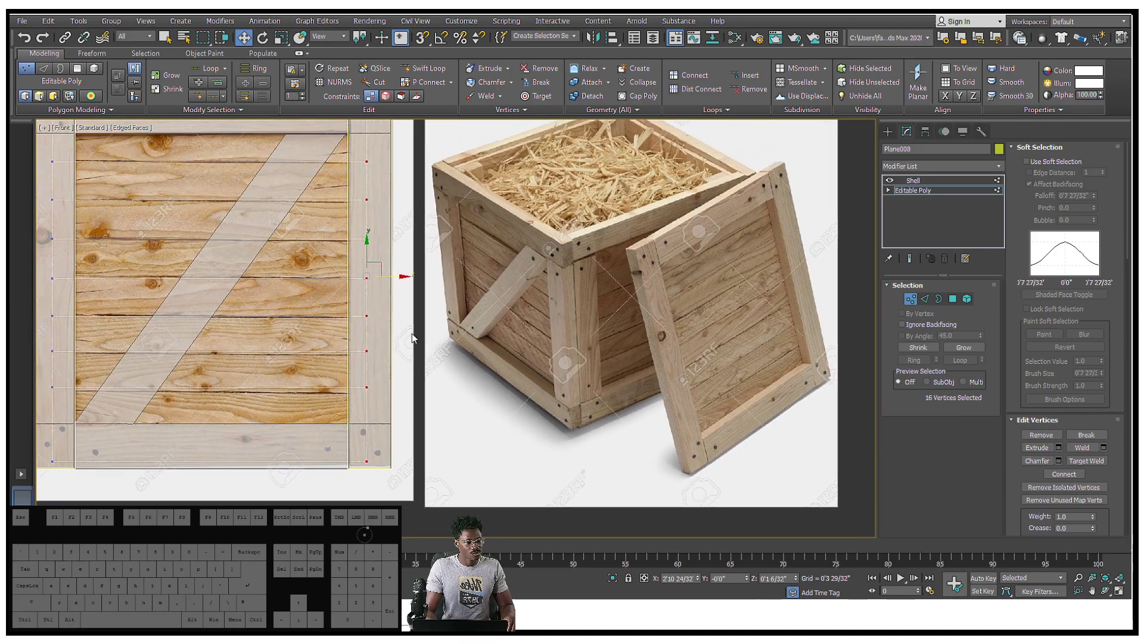
pyautogui.moveTo(404, 279); pyautogui.dragTo(408, 277)
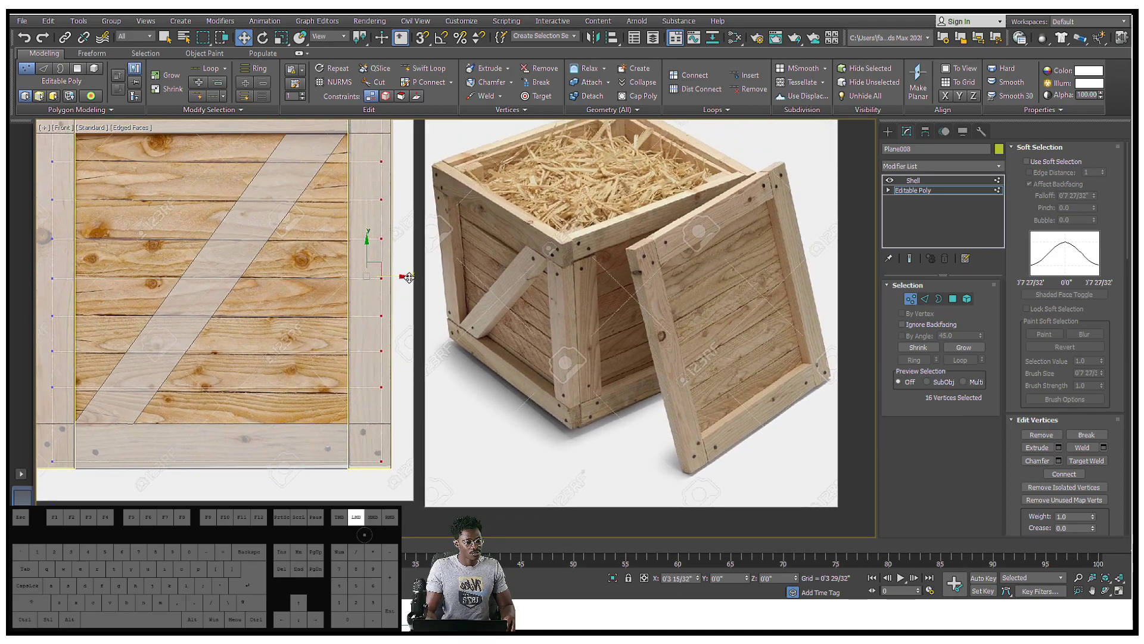
# Step: Move the 16 vertices at the planks' left ends outward toward the frame's outer edge
pyautogui.moveTo(160, 223); pyautogui.dragTo(348, 283, button='middle')
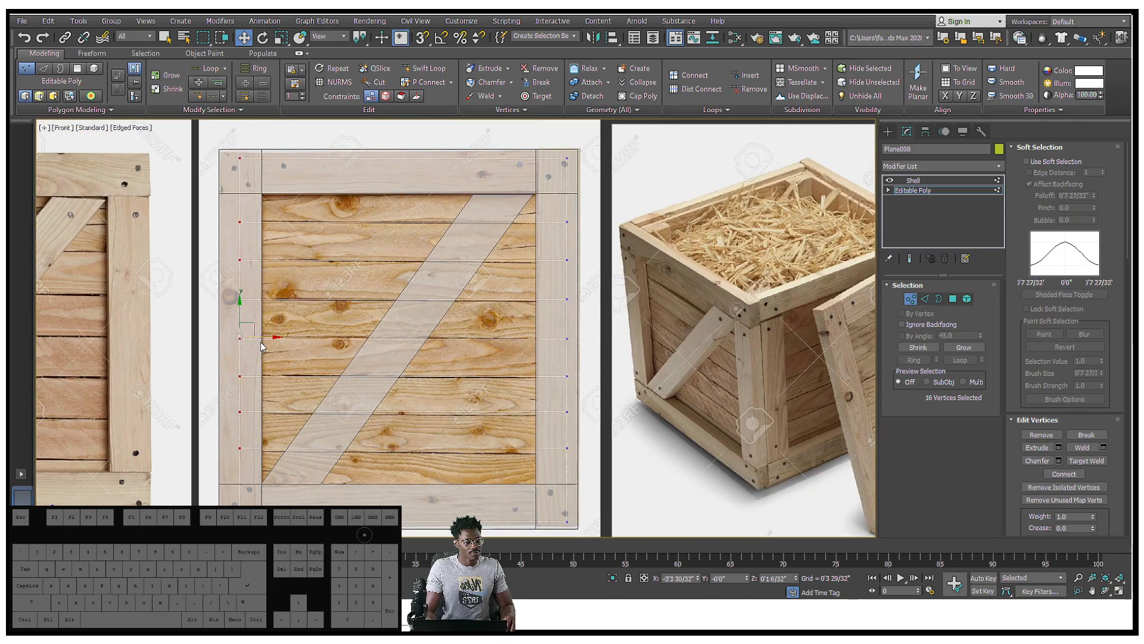
pyautogui.moveTo(254, 346); pyautogui.dragTo(255, 346)
pyautogui.keyDown('alt'); pyautogui.moveTo(255, 346); pyautogui.dragTo(311, 234, button='middle'); pyautogui.keyUp('alt')
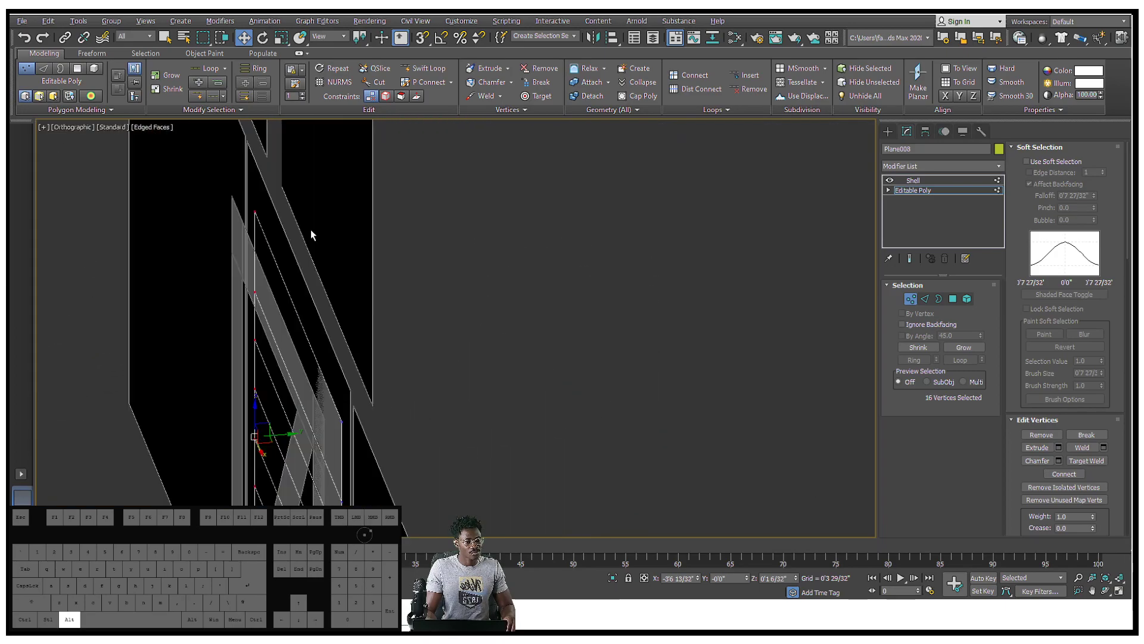
# Step: Finish vertex editing on the planks and turn the Shell modifier of the horizontal frame boards back on
pyautogui.click(959, 182)
pyautogui.keyDown('alt'); pyautogui.moveTo(584, 205); pyautogui.dragTo(649, 182, button='middle'); pyautogui.keyUp('alt')
pyautogui.click(382, 365)
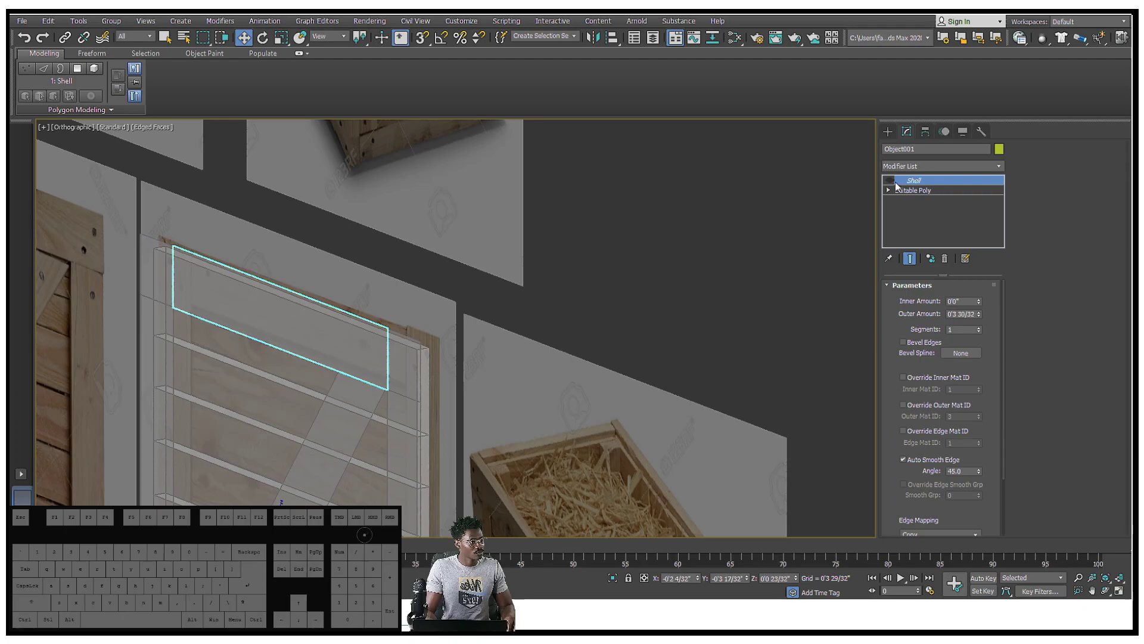
pyautogui.click(889, 181)
pyautogui.keyDown('alt'); pyautogui.moveTo(385, 313); pyautogui.dragTo(388, 227, button='middle'); pyautogui.keyUp('alt')
pyautogui.keyDown('alt'); pyautogui.moveTo(478, 219); pyautogui.dragTo(500, 244, button='middle'); pyautogui.keyUp('alt')
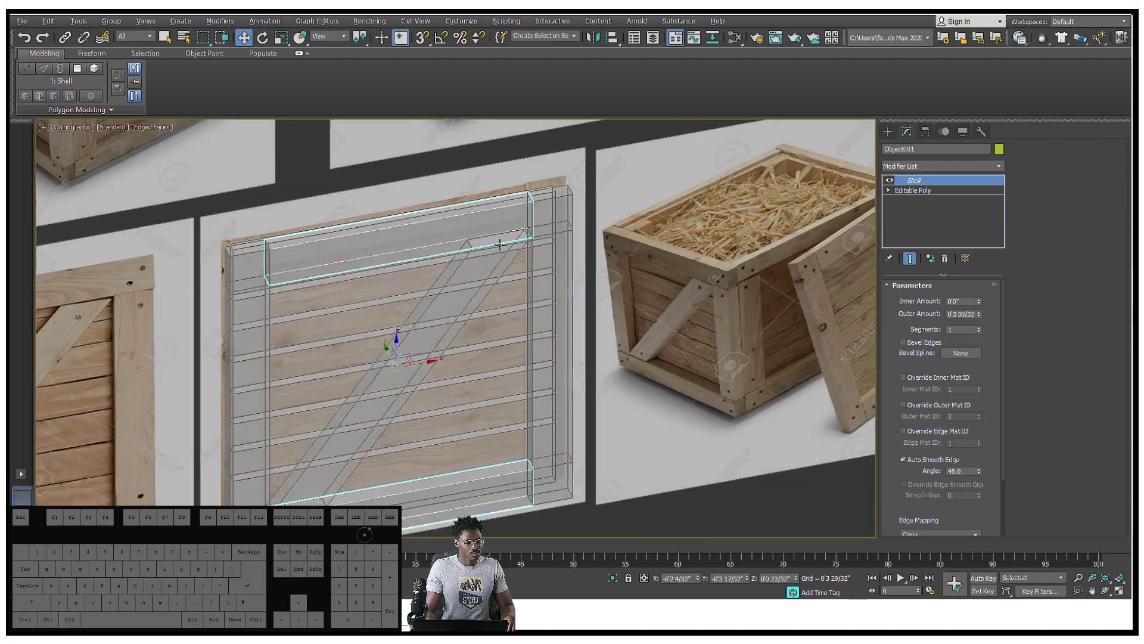
# Step: Hide the edged faces and turn off see-through display for the frame boards, planks and diagonal brace
pyautogui.press('F4')
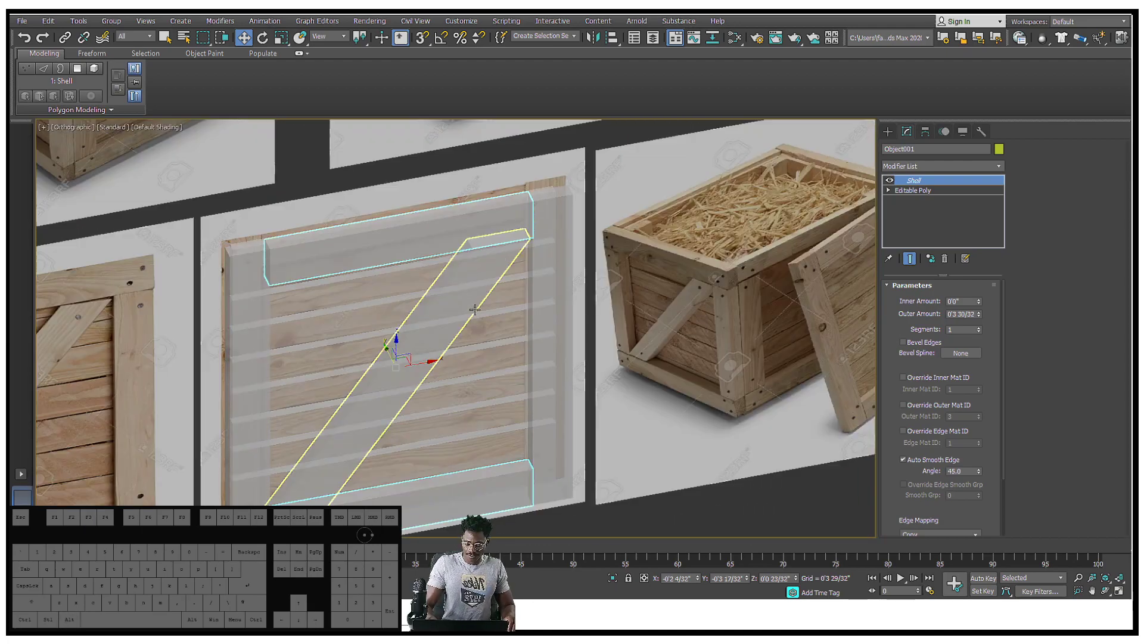
pyautogui.hotkey('alt', 'x')
pyautogui.click(442, 334)
pyautogui.hotkey('alt', 'x')
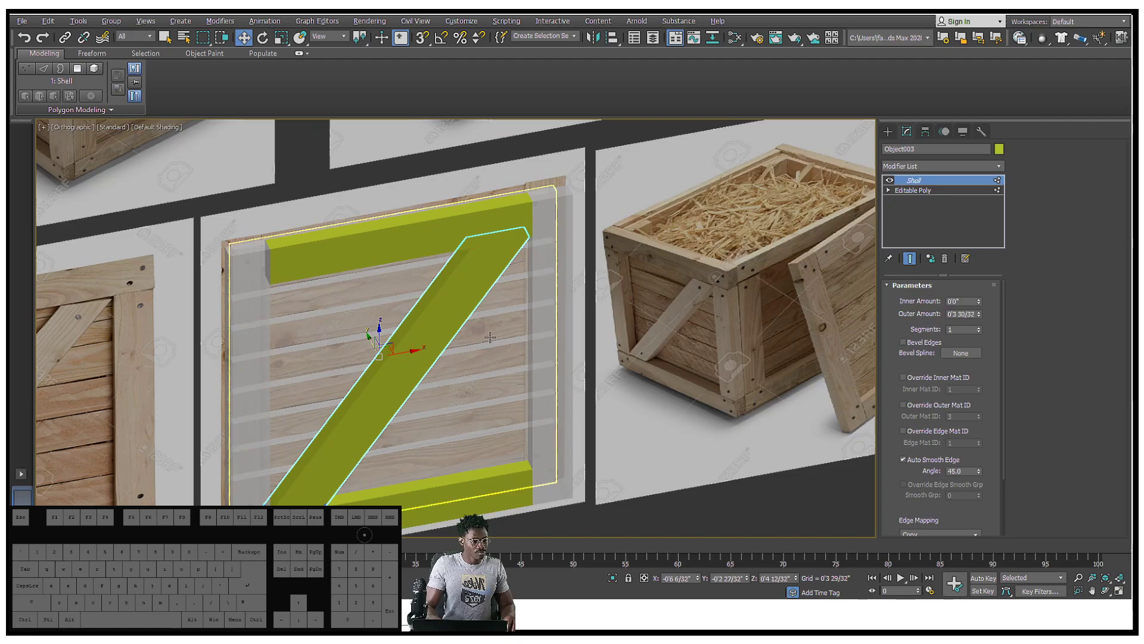
pyautogui.hotkey('ctrl', 'z')
pyautogui.click(505, 325)
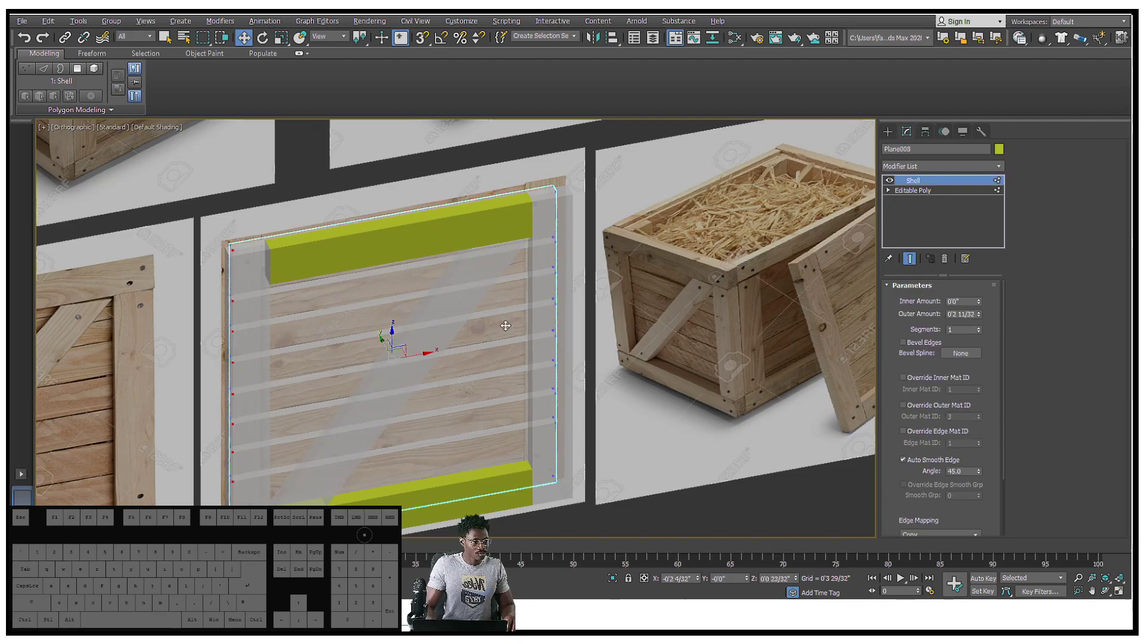
pyautogui.hotkey('alt', 'x')
pyautogui.click(537, 321)
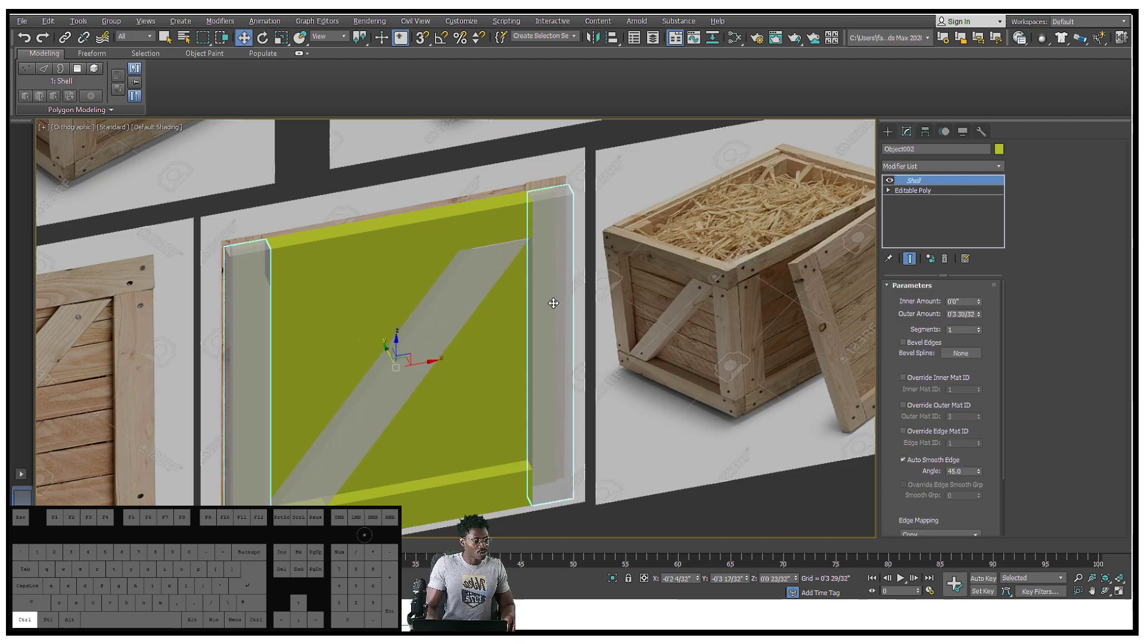
pyautogui.hotkey('alt', 'x')
pyautogui.click(483, 292)
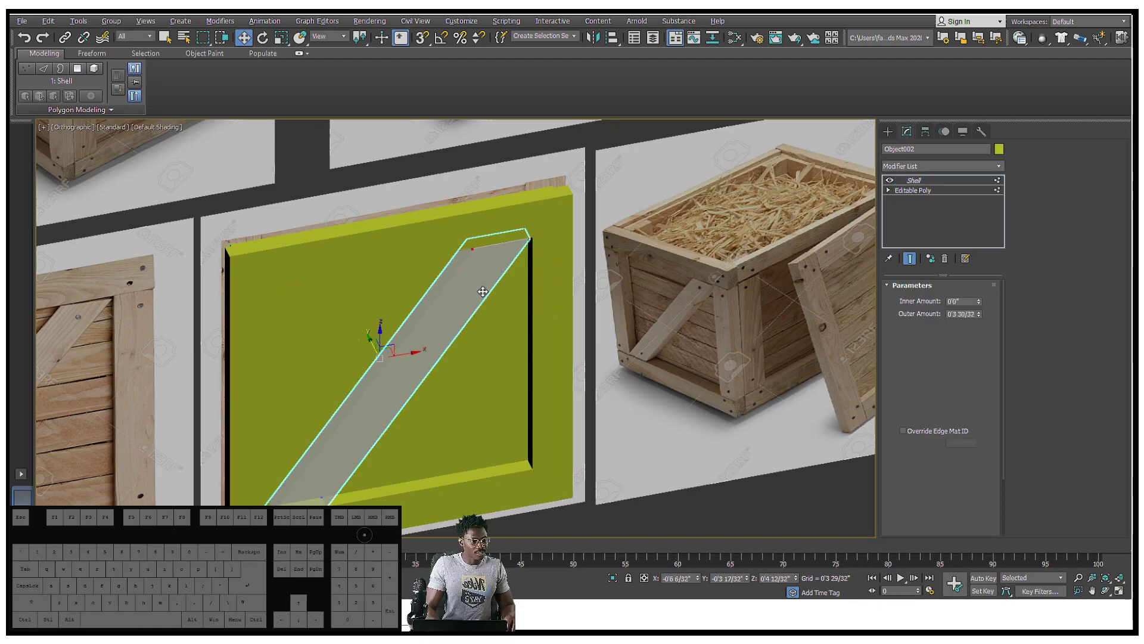
pyautogui.hotkey('alt', 'x')
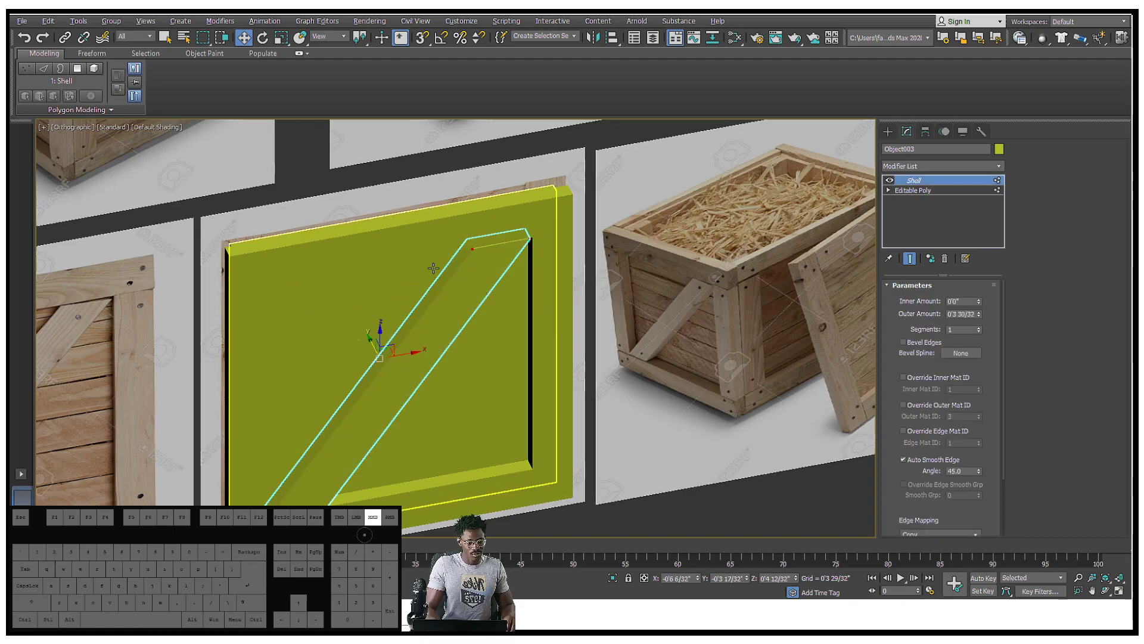
# Step: Create a Standard material with a dark grey diffuse colour, specular level 48 and increased glossiness
pyautogui.moveTo(376, 332); pyautogui.dragTo(377, 345, button='middle')
pyautogui.press('m')
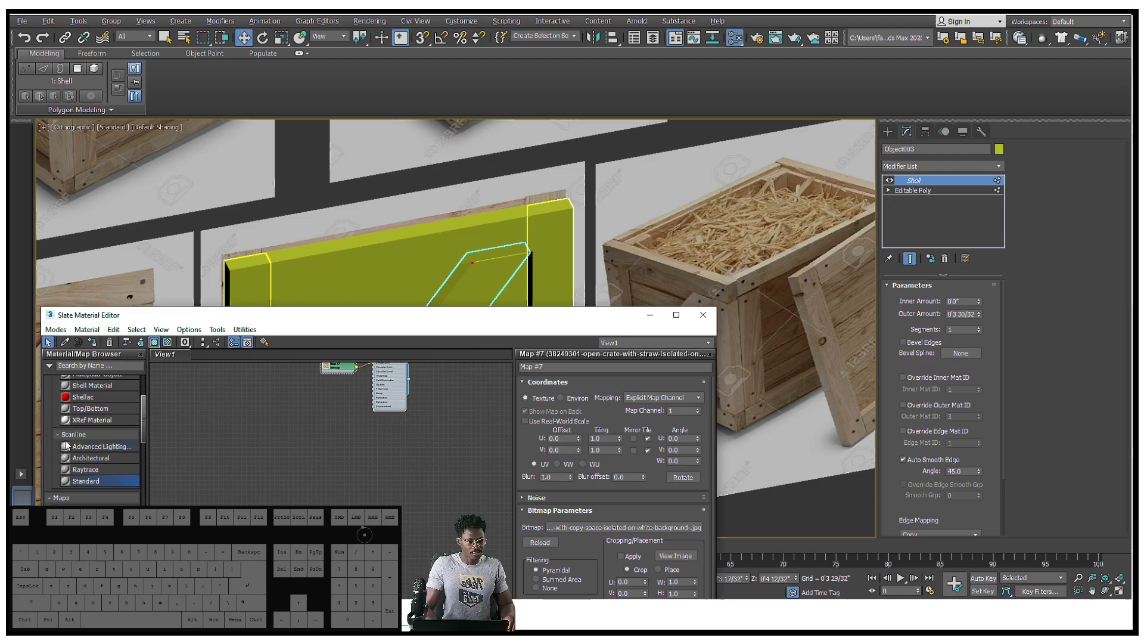
pyautogui.moveTo(369, 489); pyautogui.dragTo(367, 488)
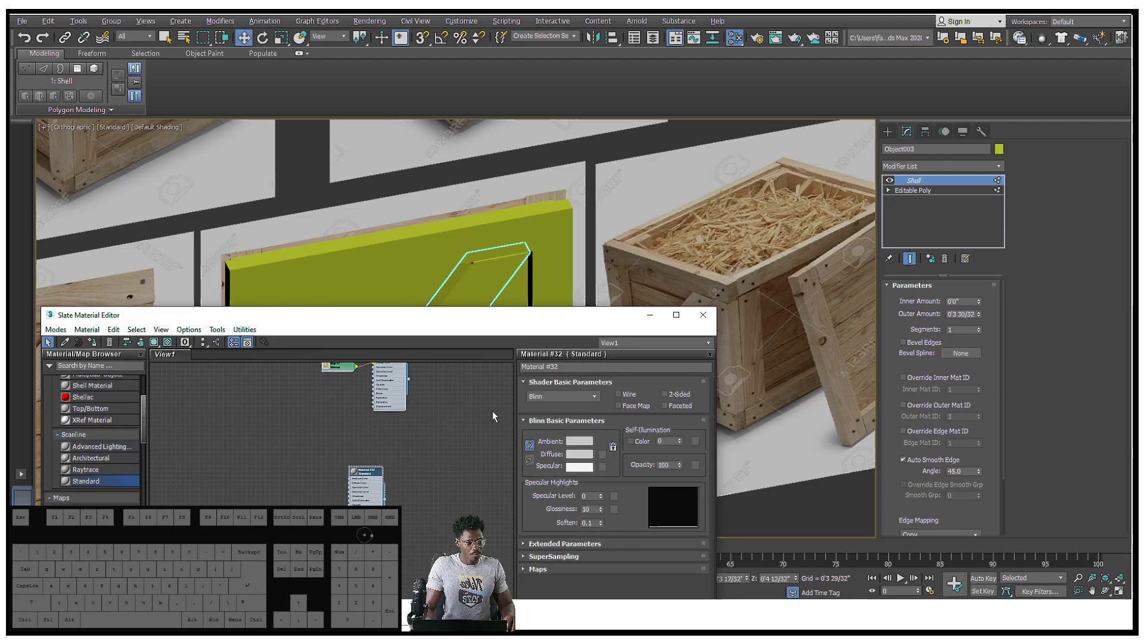
pyautogui.click(574, 458)
pyautogui.moveTo(360, 109); pyautogui.dragTo(357, 91)
pyautogui.click(444, 179)
pyautogui.click(593, 494)
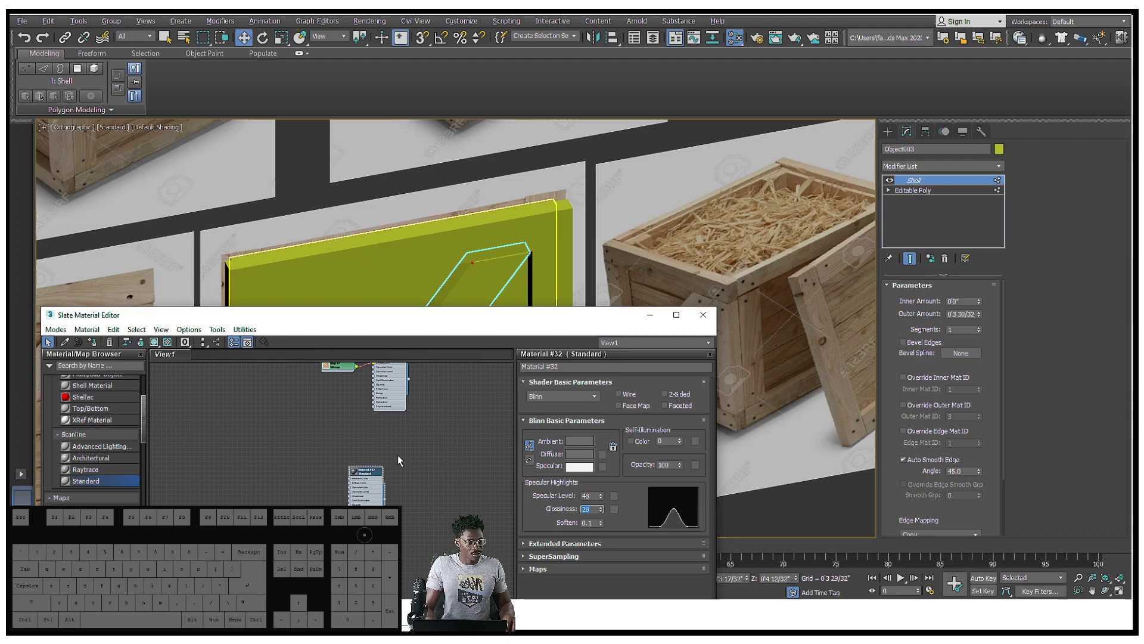
# Step: Select the brace, planks and all frame boards in perspective view and assign the new grey material to them
pyautogui.moveTo(561, 316); pyautogui.dragTo(1036, 360)
pyautogui.keyDown('alt'); pyautogui.moveTo(417, 370); pyautogui.dragTo(413, 410, button='middle'); pyautogui.keyUp('alt')
pyautogui.press('p')
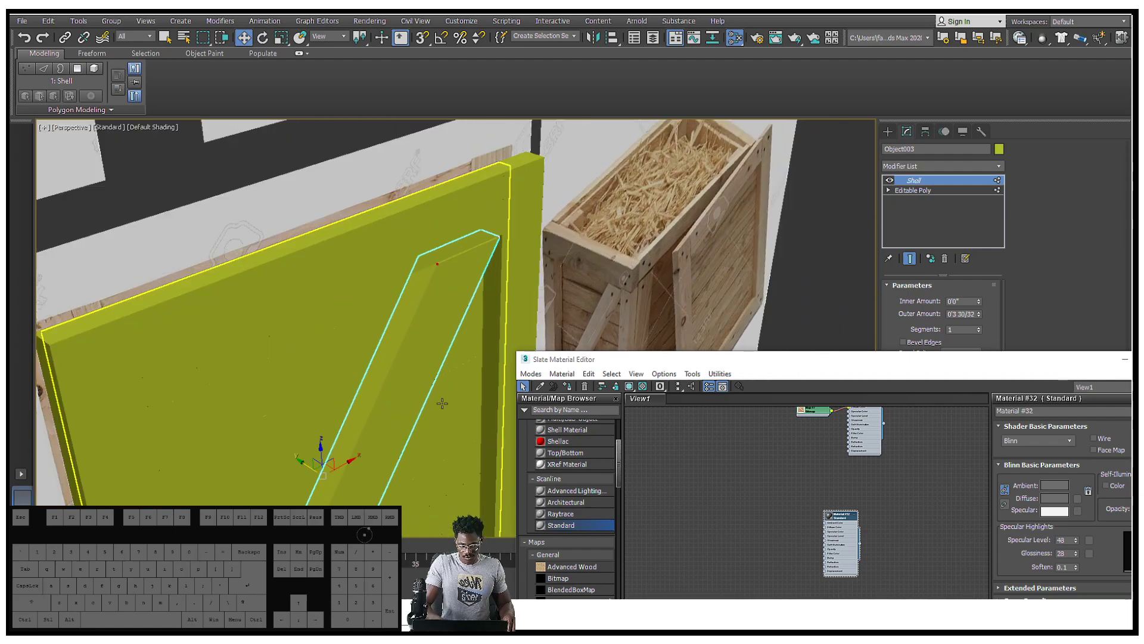
pyautogui.press('z')
pyautogui.keyDown('alt'); pyautogui.moveTo(440, 361); pyautogui.dragTo(490, 277, button='middle'); pyautogui.keyUp('alt')
pyautogui.keyDown('ctrl'); pyautogui.click(510, 262); pyautogui.keyUp('ctrl')
pyautogui.keyDown('ctrl'); pyautogui.click(552, 147); pyautogui.keyUp('ctrl')
pyautogui.keyDown('ctrl'); pyautogui.click(490, 155); pyautogui.keyUp('ctrl')
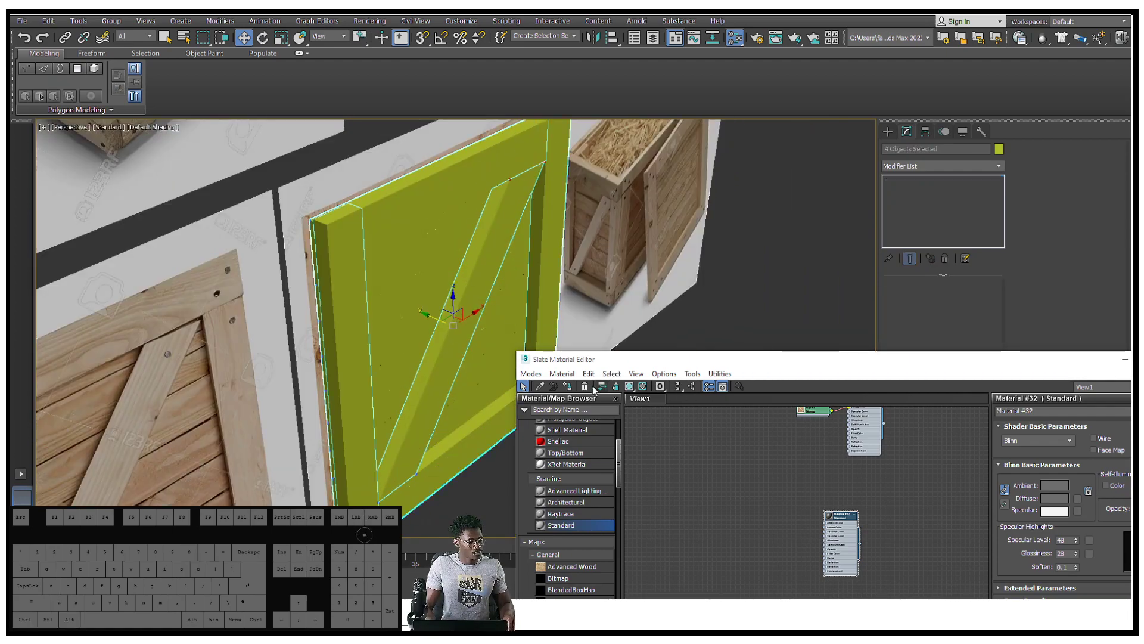
pyautogui.click(569, 388)
pyautogui.keyDown('alt'); pyautogui.moveTo(440, 236); pyautogui.dragTo(619, 310, button='middle'); pyautogui.keyUp('alt')
# Step: Put the material editor away and add TurboSmooth to the planks, separated by Smoothing Groups
pyautogui.click(361, 220)
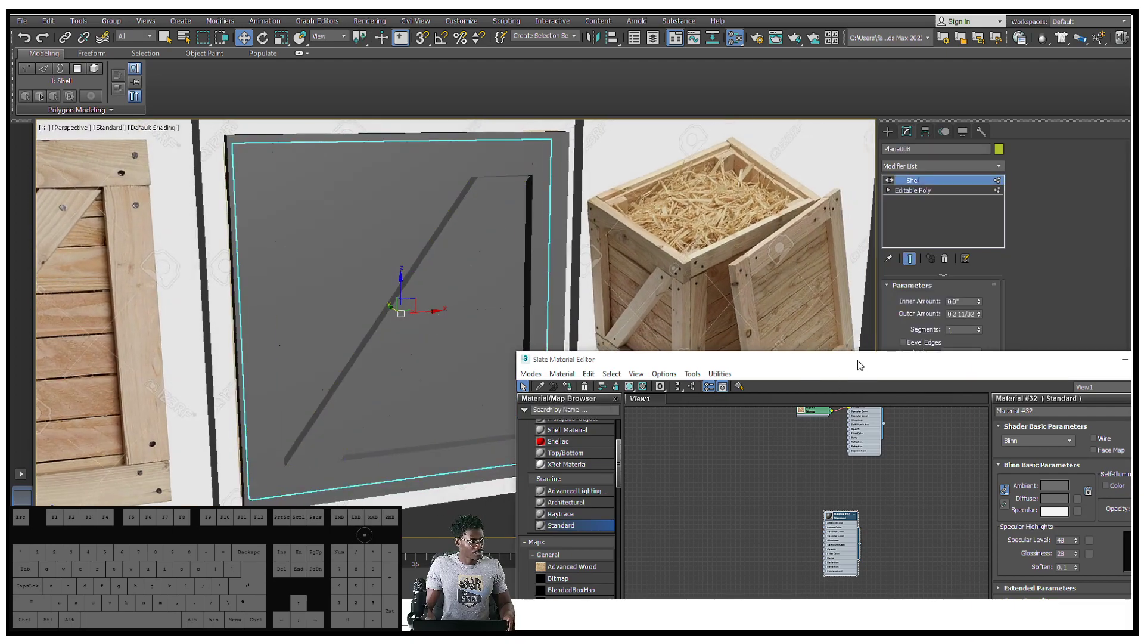
pyautogui.moveTo(860, 366); pyautogui.dragTo(642, 361)
pyautogui.click(905, 359)
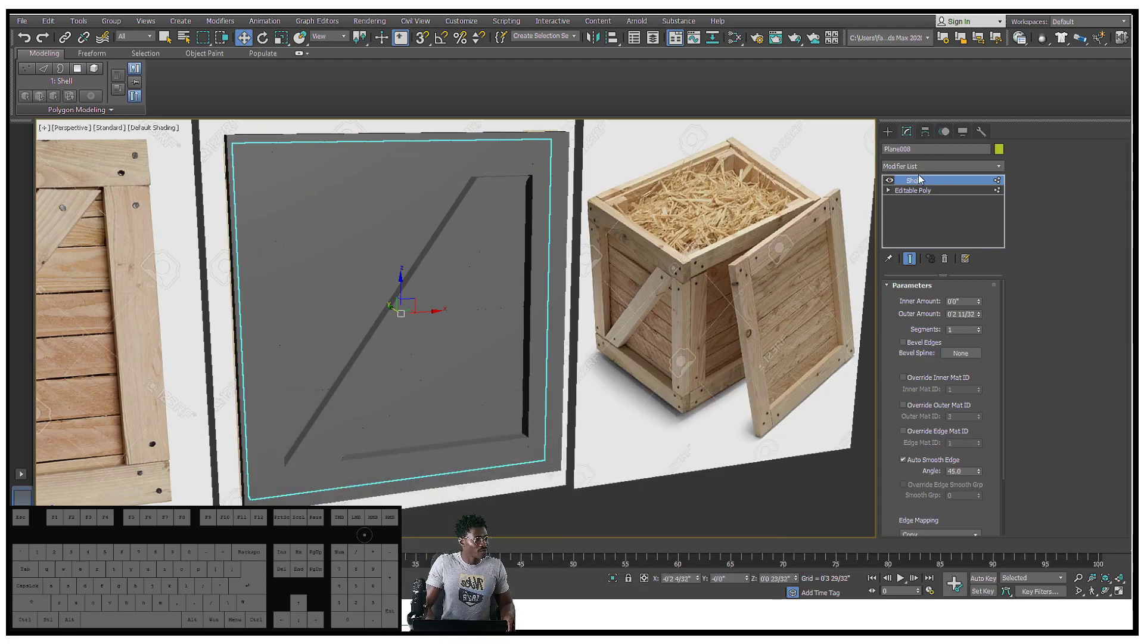
pyautogui.click(922, 167)
pyautogui.press('t')
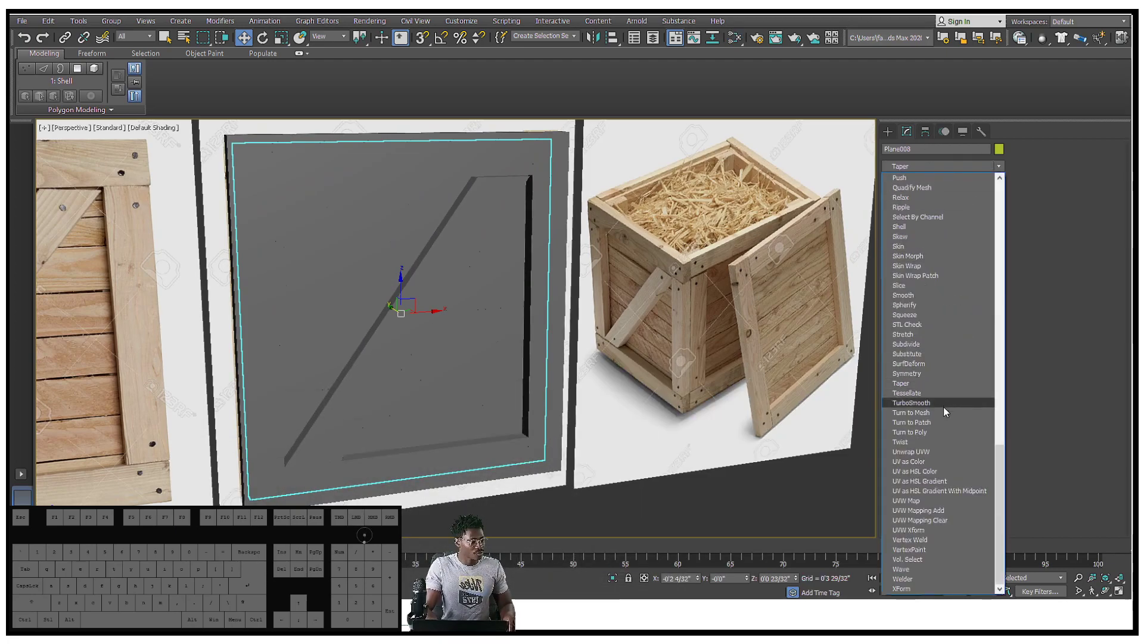
pyautogui.click(936, 405)
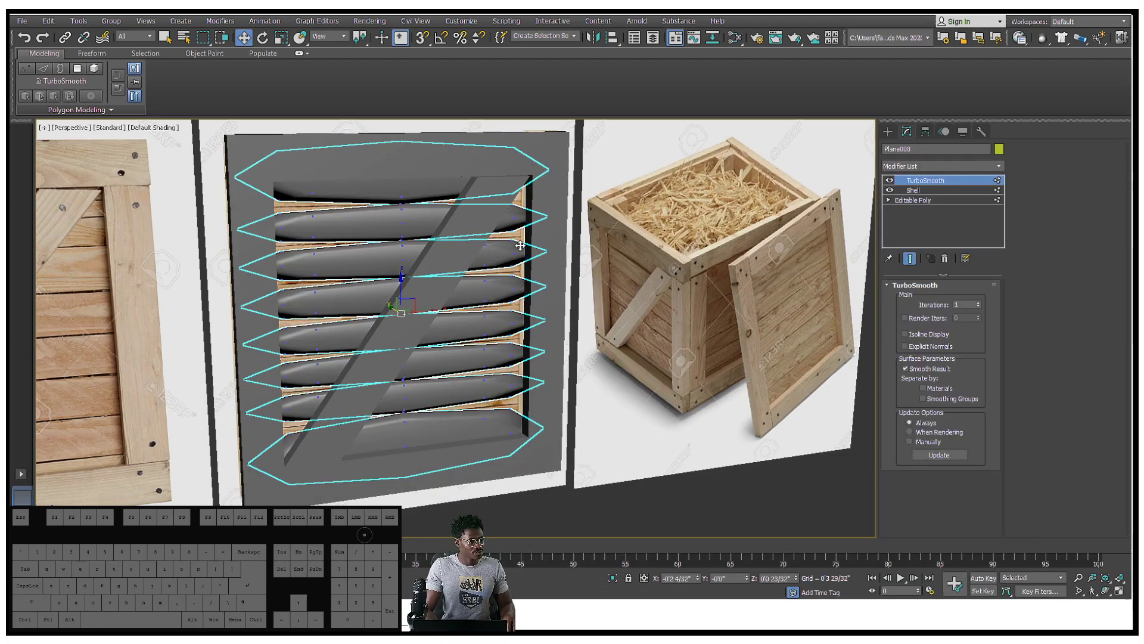
pyautogui.click(555, 248)
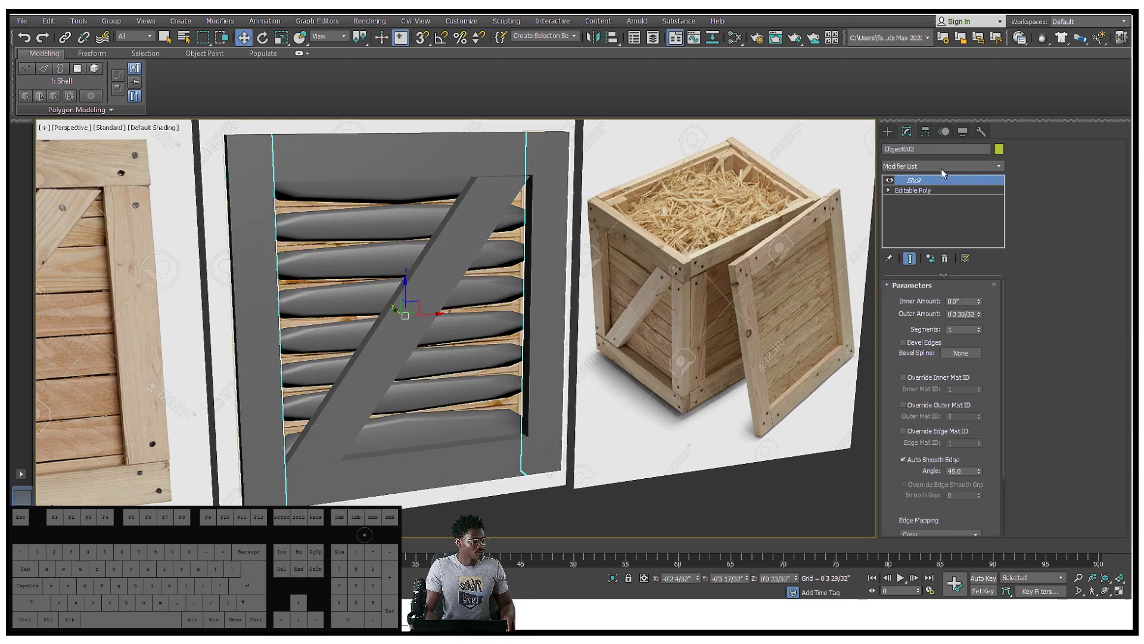
pyautogui.click(537, 244)
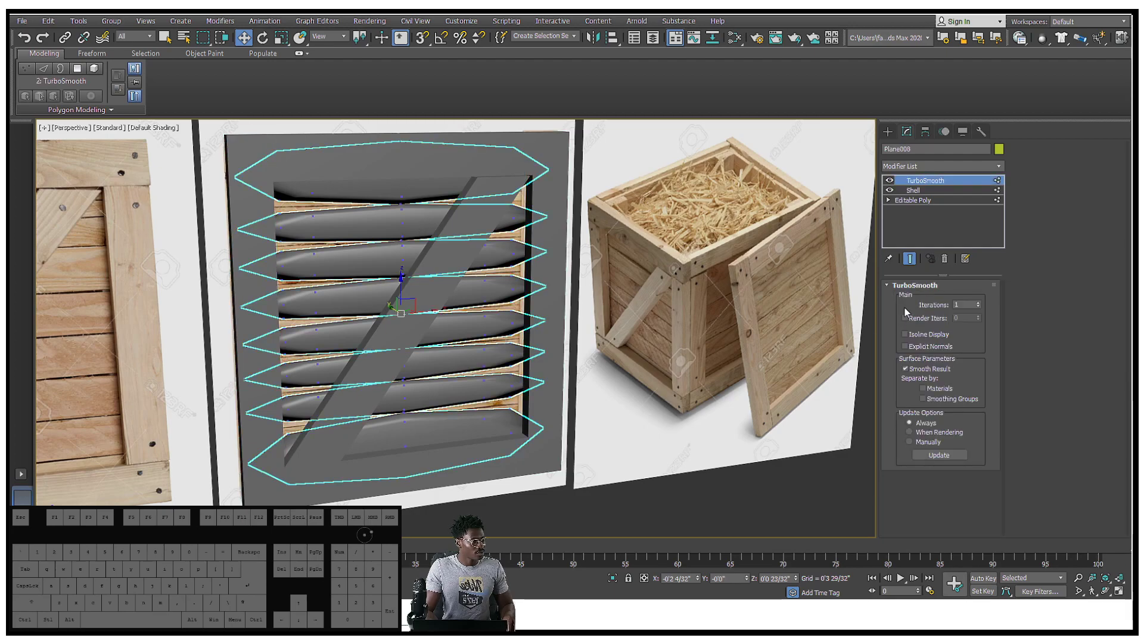
pyautogui.click(924, 399)
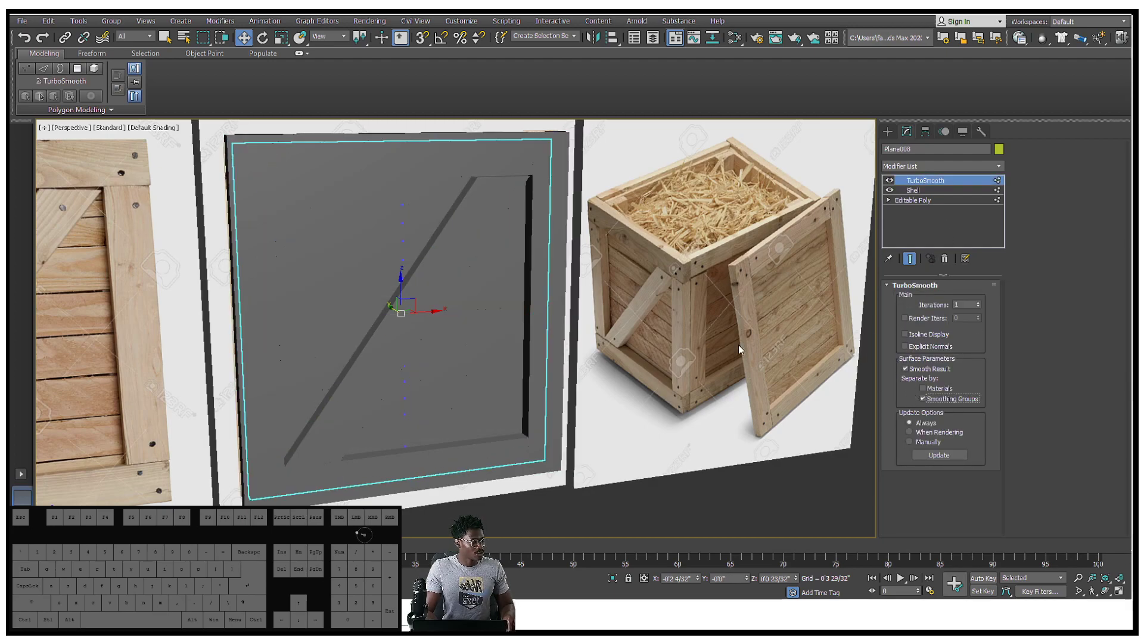
# Step: In the top view, move the planks about 1 11/32" along negative Y toward the back of the frame boards
pyautogui.press('t')
pyautogui.press('p')
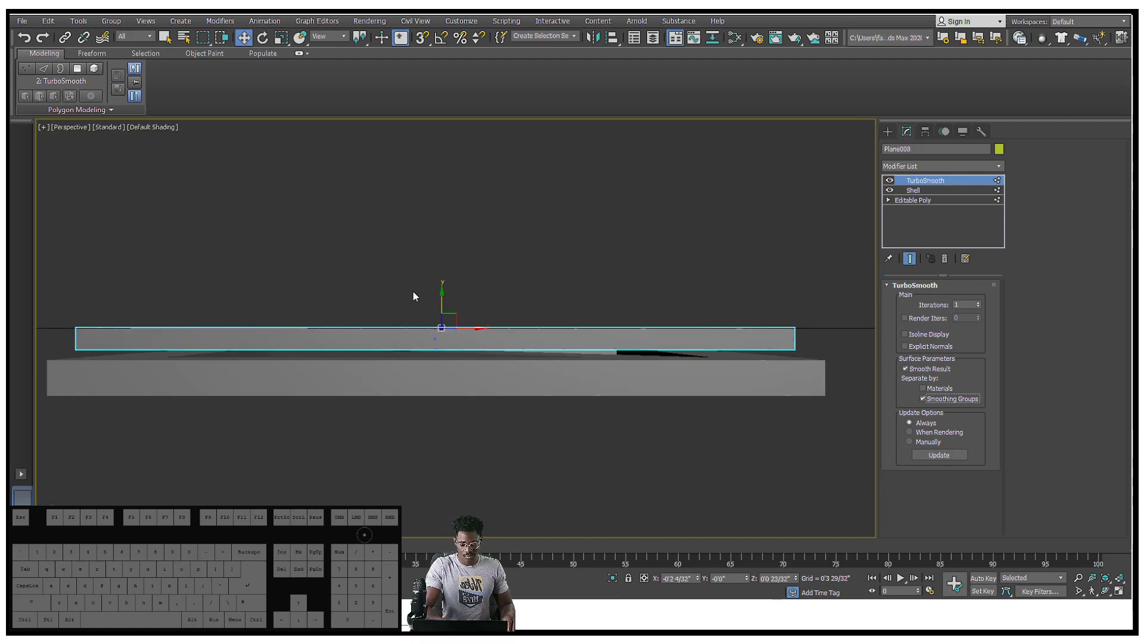
pyautogui.scroll(-6, 487, 278)
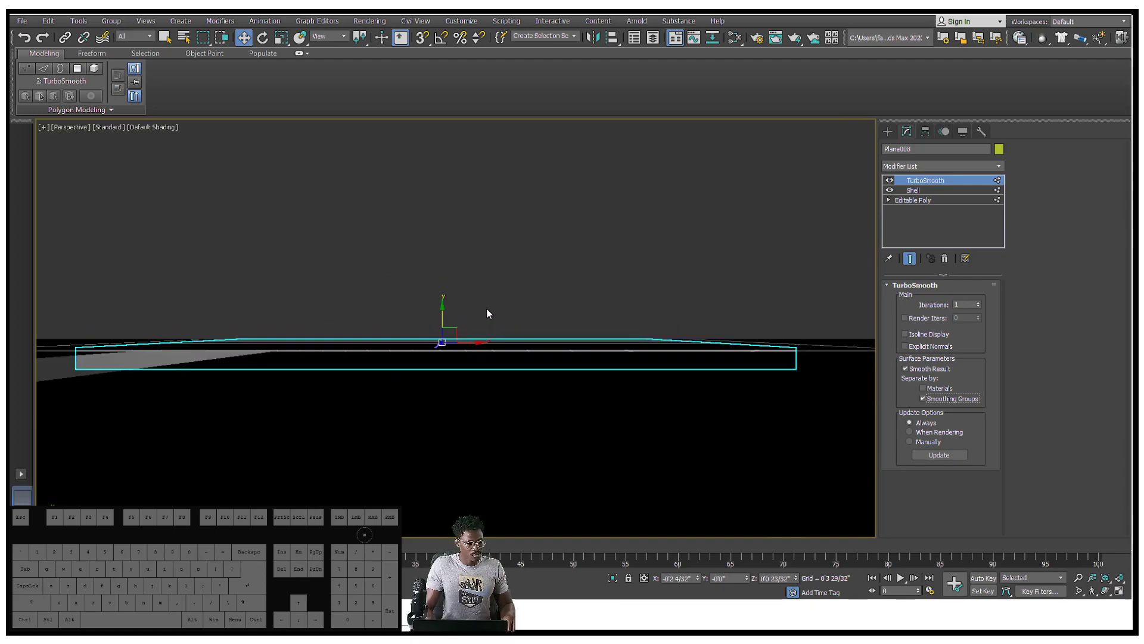
pyautogui.press('t')
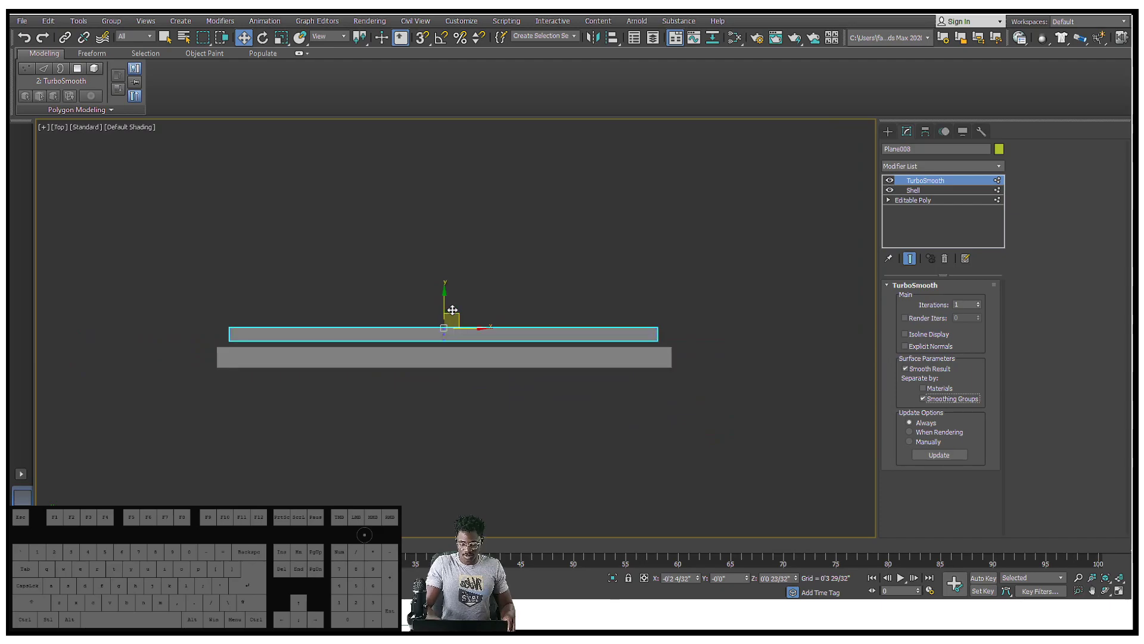
pyautogui.scroll(3, 448, 316)
pyautogui.moveTo(457, 292); pyautogui.dragTo(457, 303)
pyautogui.keyDown('alt'); pyautogui.moveTo(460, 312); pyautogui.dragTo(528, 237, button='middle'); pyautogui.keyUp('alt')
pyautogui.scroll(2, 836, 166)
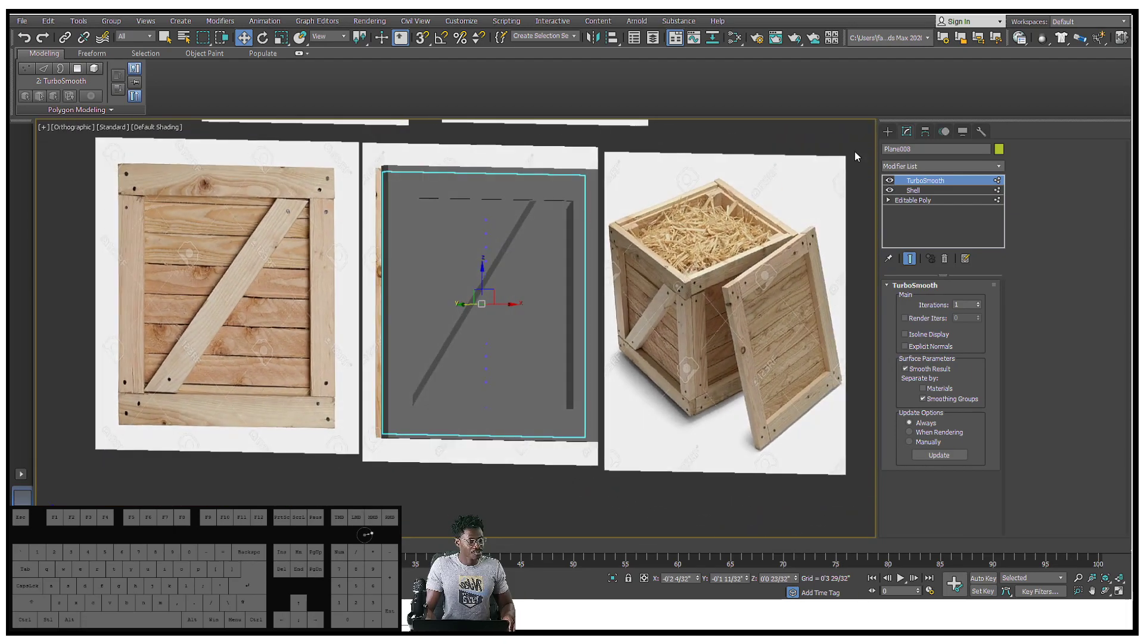
# Step: Select the crate face's frame boards, diagonal brace and planks together
pyautogui.click(888, 131)
pyautogui.moveTo(386, 190); pyautogui.dragTo(381, 183)
pyautogui.scroll(-4, 438, 284)
pyautogui.keyDown('alt'); pyautogui.moveTo(437, 286); pyautogui.dragTo(477, 274, button='middle'); pyautogui.keyUp('alt')
pyautogui.moveTo(476, 274); pyautogui.dragTo(340, 265, button='middle')
# Step: Try to clone the whole crate face as an instance placed beside the reference images
pyautogui.keyDown('shift'); pyautogui.moveTo(359, 272); pyautogui.dragTo(771, 271); pyautogui.keyUp('shift')
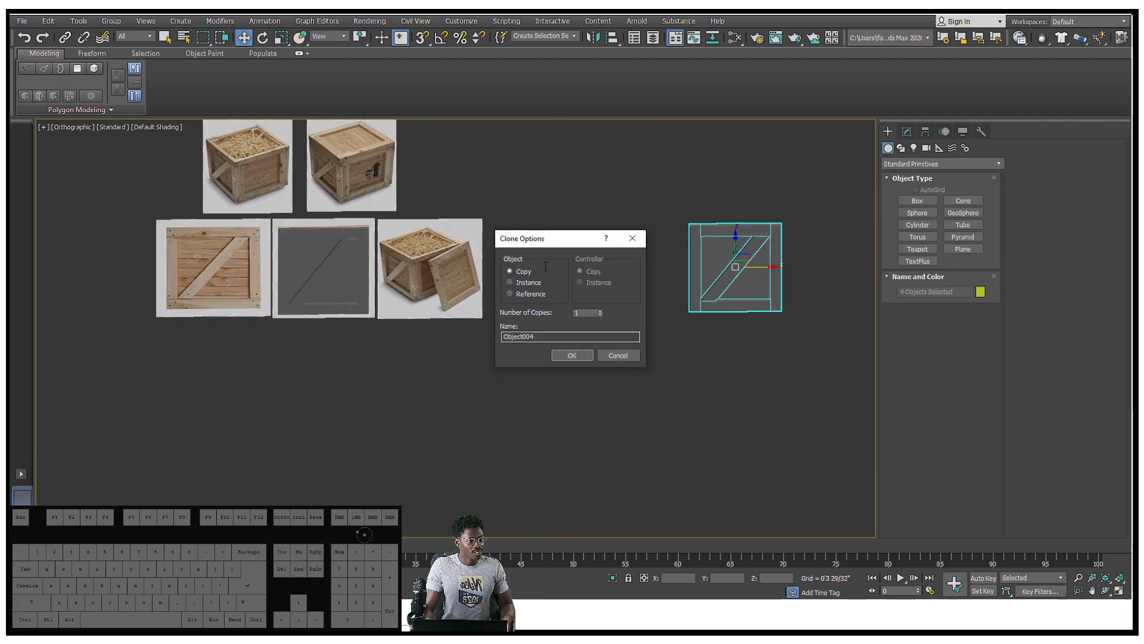
pyautogui.click(532, 281)
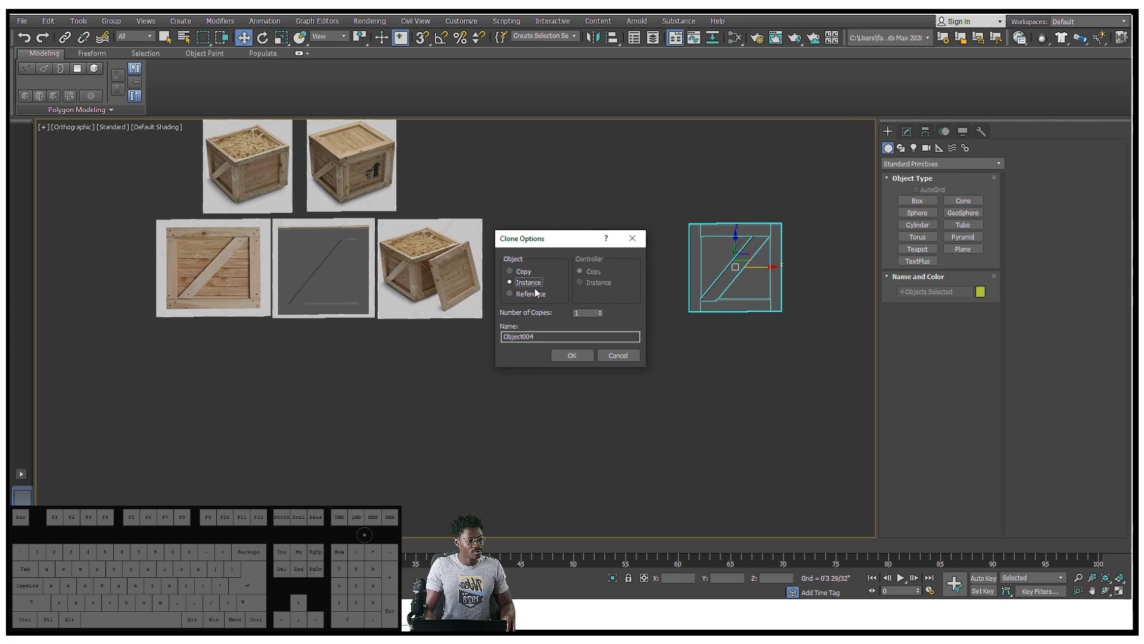
pyautogui.click(571, 356)
pyautogui.moveTo(608, 255)
pyautogui.keyDown('alt'); pyautogui.mouseDown(button='middle')
pyautogui.moveTo(634, 256)
pyautogui.moveTo(625, 307)
pyautogui.moveTo(624, 289)
pyautogui.mouseUp(button='middle'); pyautogui.keyUp('alt')
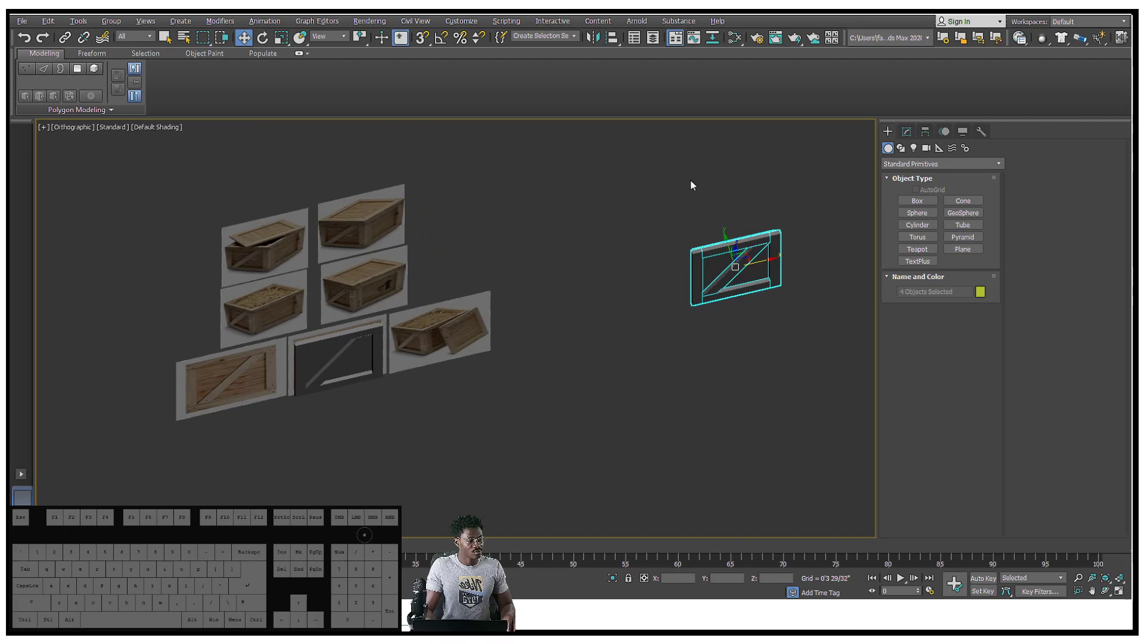
pyautogui.scroll(4, 692, 238)
pyautogui.moveTo(693, 232); pyautogui.dragTo(720, 248, button='middle')
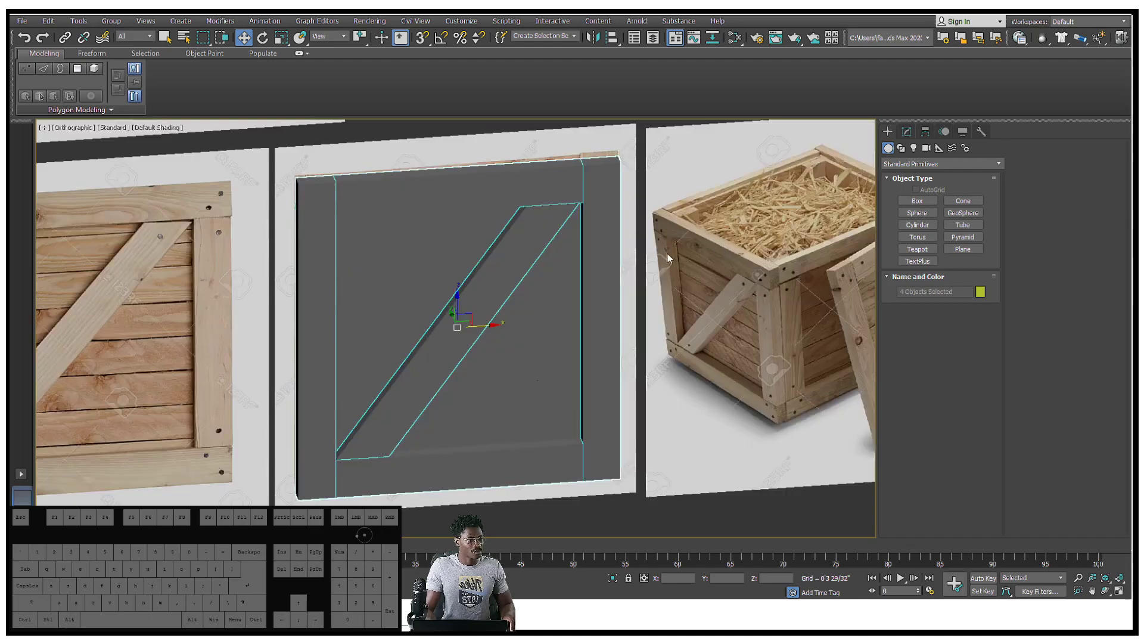
# Step: Clone the four selected crate face parts as one independent copy beside the reference images
pyautogui.scroll(-5, 446, 291)
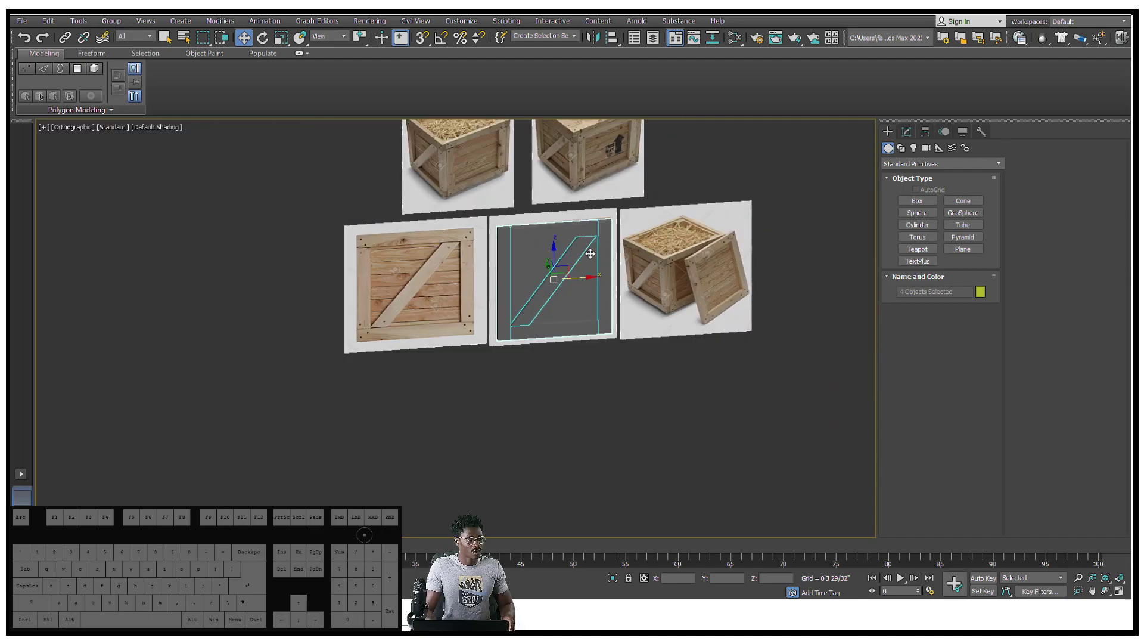
pyautogui.keyDown('shift'); pyautogui.moveTo(446, 291); pyautogui.dragTo(856, 267); pyautogui.keyUp('shift')
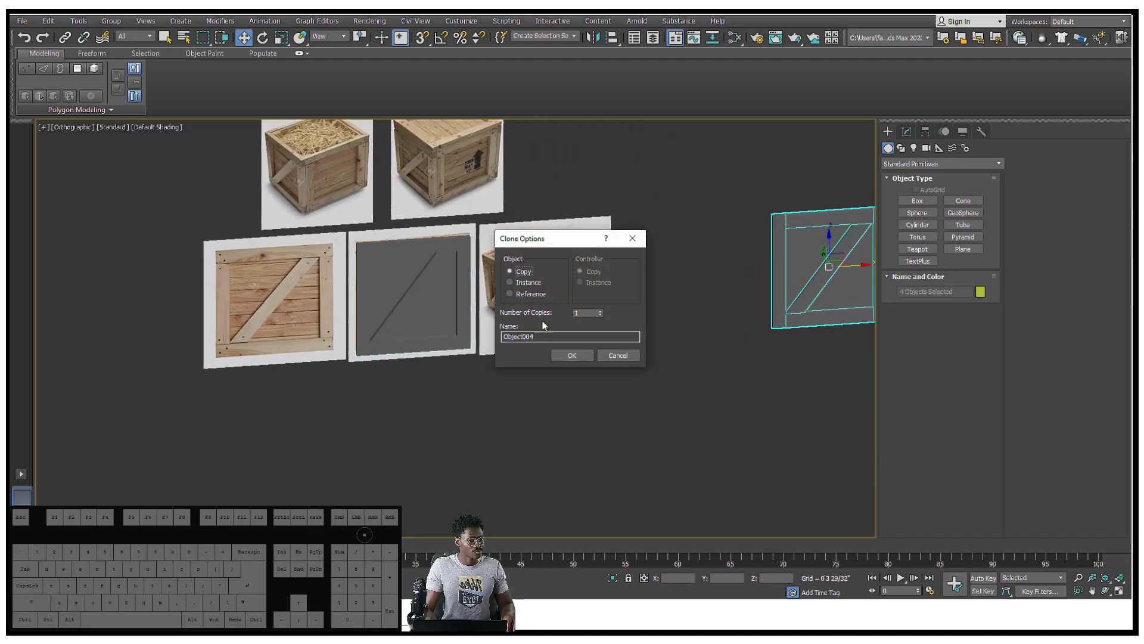
pyautogui.click(563, 354)
pyautogui.press('z')
pyautogui.moveTo(634, 292)
pyautogui.keyDown('alt'); pyautogui.mouseDown(button='middle')
pyautogui.moveTo(545, 308)
pyautogui.moveTo(560, 274)
pyautogui.moveTo(759, 309)
pyautogui.moveTo(591, 307)
pyautogui.moveTo(667, 306)
pyautogui.moveTo(603, 283)
pyautogui.mouseUp(button='middle'); pyautogui.keyUp('alt')
pyautogui.hotkey('shift', 'z')
pyautogui.moveTo(506, 267)
pyautogui.keyDown('alt'); pyautogui.mouseDown(button='middle')
pyautogui.moveTo(557, 245)
pyautogui.moveTo(601, 274)
pyautogui.mouseUp(button='middle'); pyautogui.keyUp('alt')
# Step: Show edged faces and inspect the planks' mesh at the back of the copied crate face
pyautogui.press('F4')
pyautogui.click(600, 274)
pyautogui.scroll(2, 601, 273)
pyautogui.scroll(-3, 504, 252)
pyautogui.keyDown('alt'); pyautogui.moveTo(465, 232); pyautogui.dragTo(536, 249, button='middle'); pyautogui.keyUp('alt')
pyautogui.scroll(2, 518, 223)
pyautogui.scroll(-4, 503, 248)
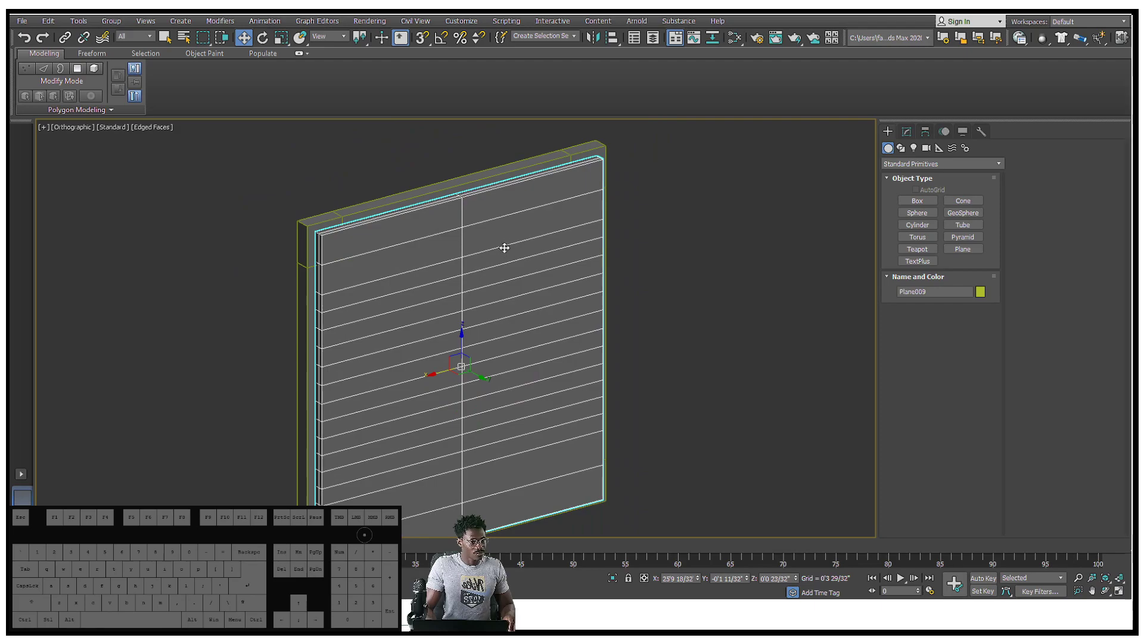
# Step: Isolate the copied crate face in the perspective view, hiding the reference images and the original face
pyautogui.press('p')
pyautogui.scroll(4, 511, 251)
pyautogui.scroll(-4, 499, 237)
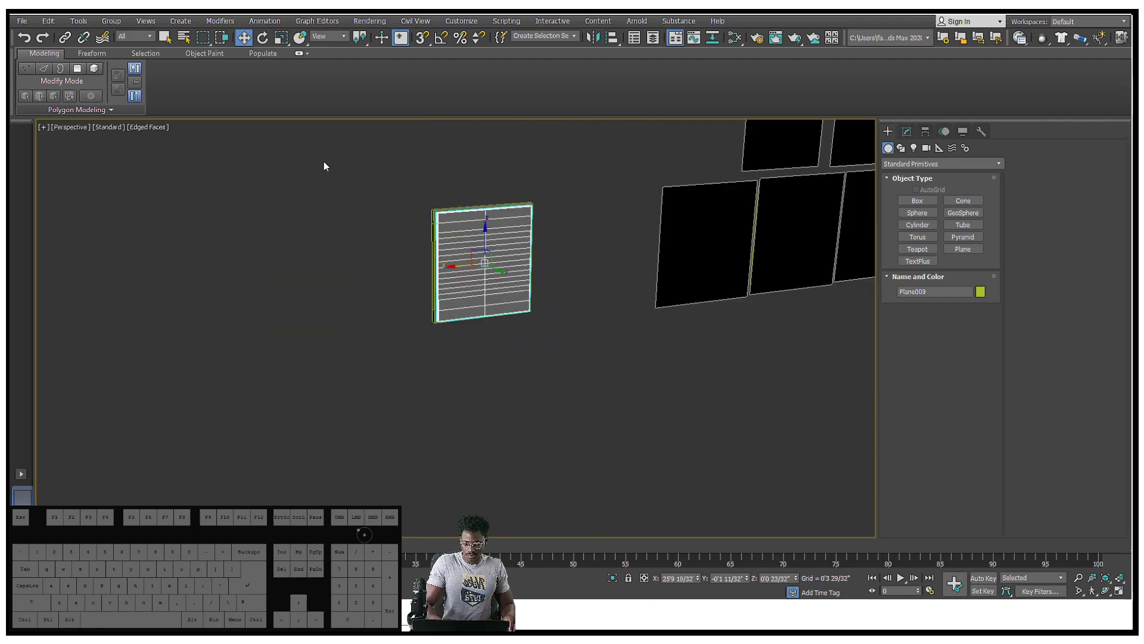
pyautogui.moveTo(581, 381); pyautogui.dragTo(581, 381)
pyautogui.scroll(5, 478, 220)
pyautogui.keyDown('alt'); pyautogui.moveTo(477, 220); pyautogui.dragTo(625, 257, button='middle'); pyautogui.keyUp('alt')
pyautogui.scroll(-5, 630, 237)
pyautogui.scroll(6, 637, 248)
pyautogui.click(655, 238)
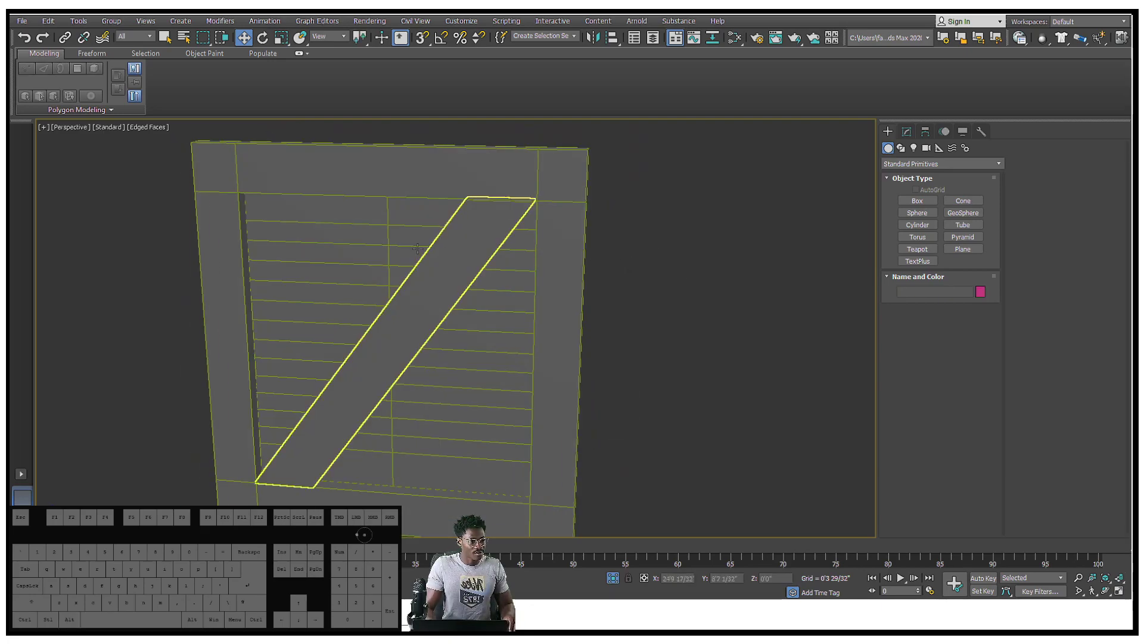
# Step: Raise the TurboSmooth iterations on the copied planks to 3
pyautogui.click(388, 245)
pyautogui.click(906, 132)
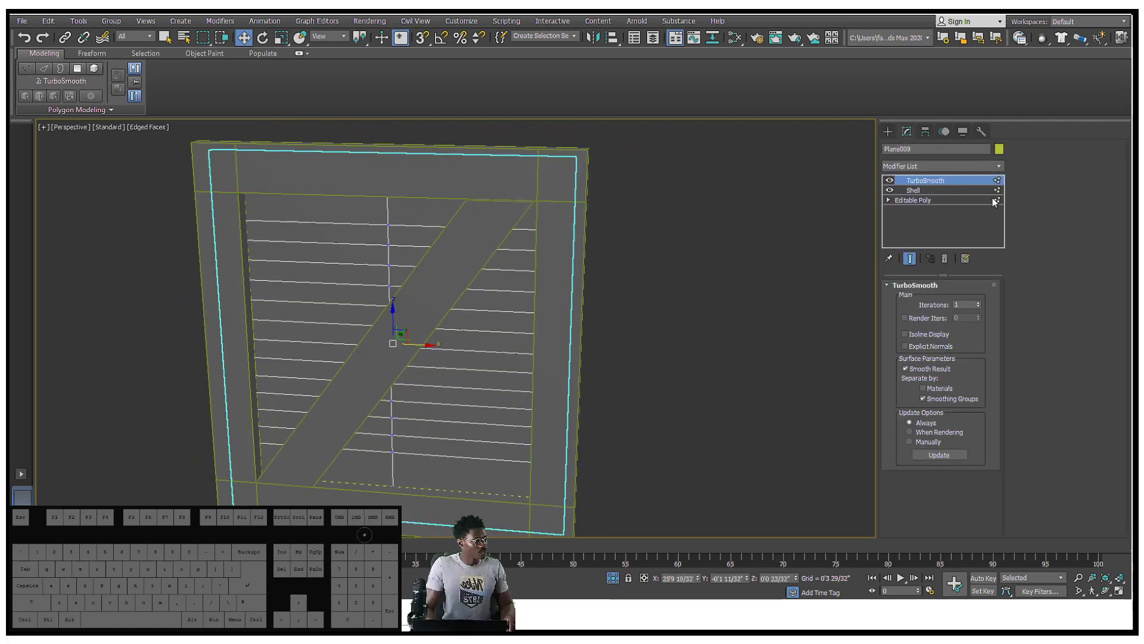
pyautogui.click(978, 302)
pyautogui.click(979, 301)
# Step: Stack a second TurboSmooth modifier on the copied planks and turn off the edged-faces display
pyautogui.keyDown('alt'); pyautogui.moveTo(667, 250); pyautogui.dragTo(691, 267, button='middle'); pyautogui.keyUp('alt')
pyautogui.click(918, 169)
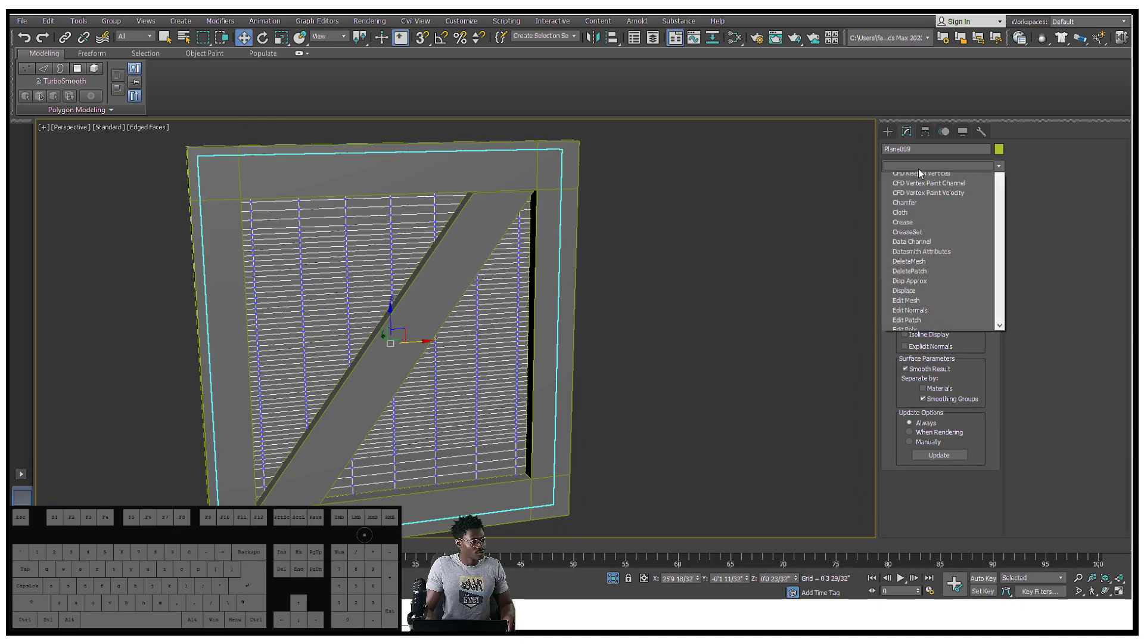
pyautogui.press('t')
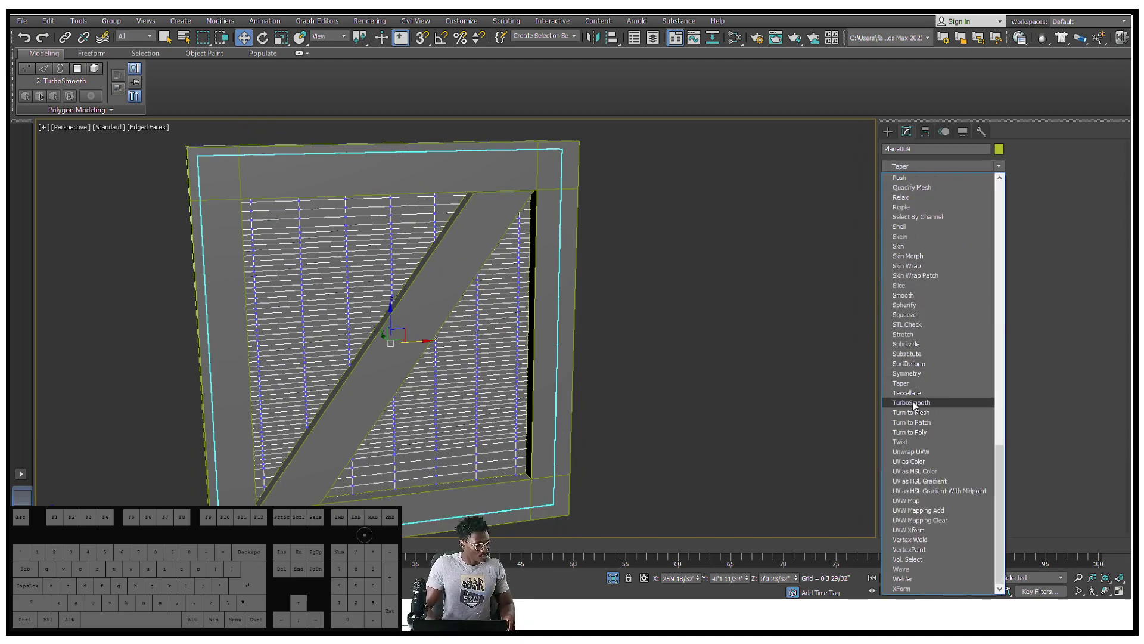
pyautogui.click(911, 403)
pyautogui.moveTo(638, 286)
pyautogui.keyDown('alt'); pyautogui.mouseDown(button='middle')
pyautogui.moveTo(623, 274)
pyautogui.moveTo(627, 293)
pyautogui.mouseUp(button='middle'); pyautogui.keyUp('alt')
pyautogui.click(627, 273)
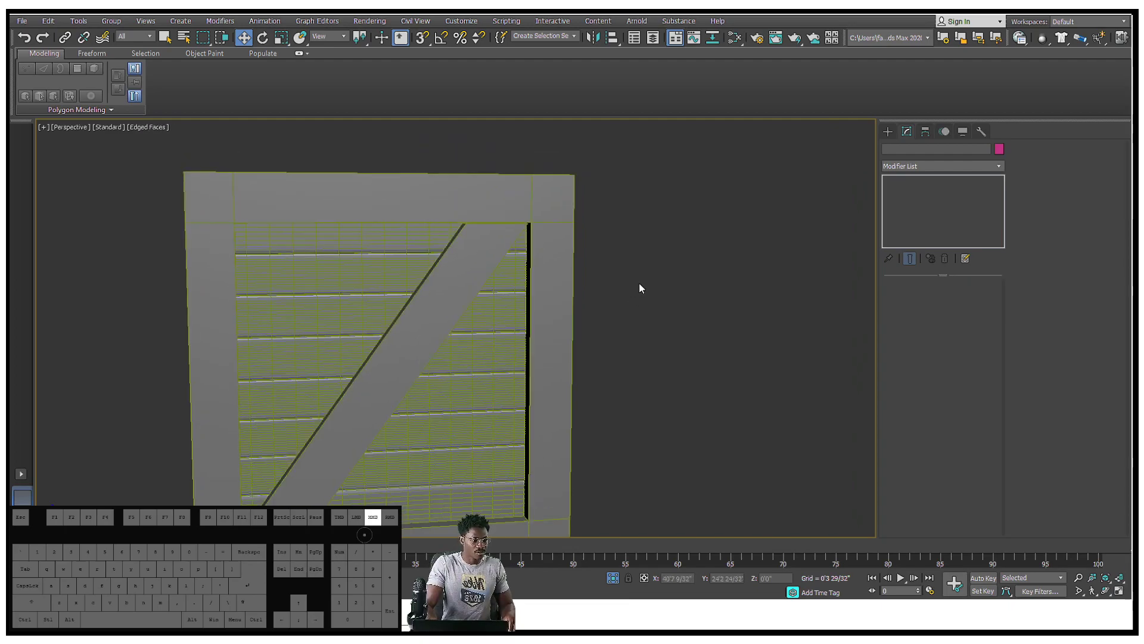
pyautogui.scroll(-3, 636, 268)
pyautogui.keyDown('alt'); pyautogui.moveTo(634, 238); pyautogui.dragTo(612, 293, button='middle'); pyautogui.keyUp('alt')
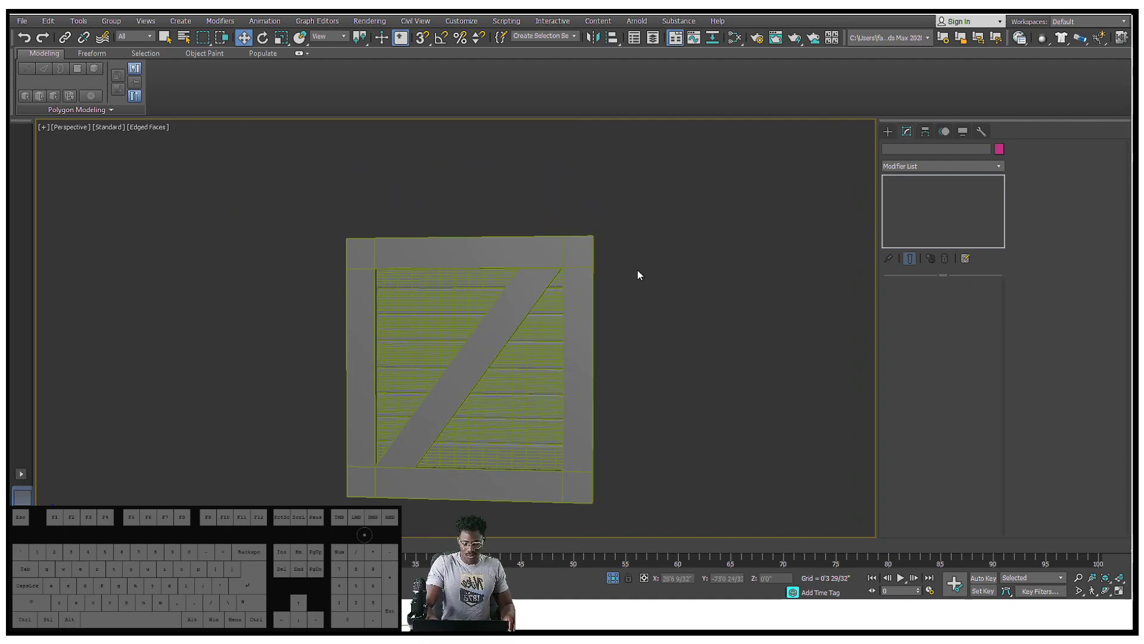
pyautogui.press('F4')
pyautogui.scroll(2, 655, 264)
pyautogui.scroll(-2, 649, 262)
# Step: Apply TurboSmooth to the two vertical side boards, separated by smoothing groups, with 3 iterations
pyautogui.hotkey('ctrl', 'z')
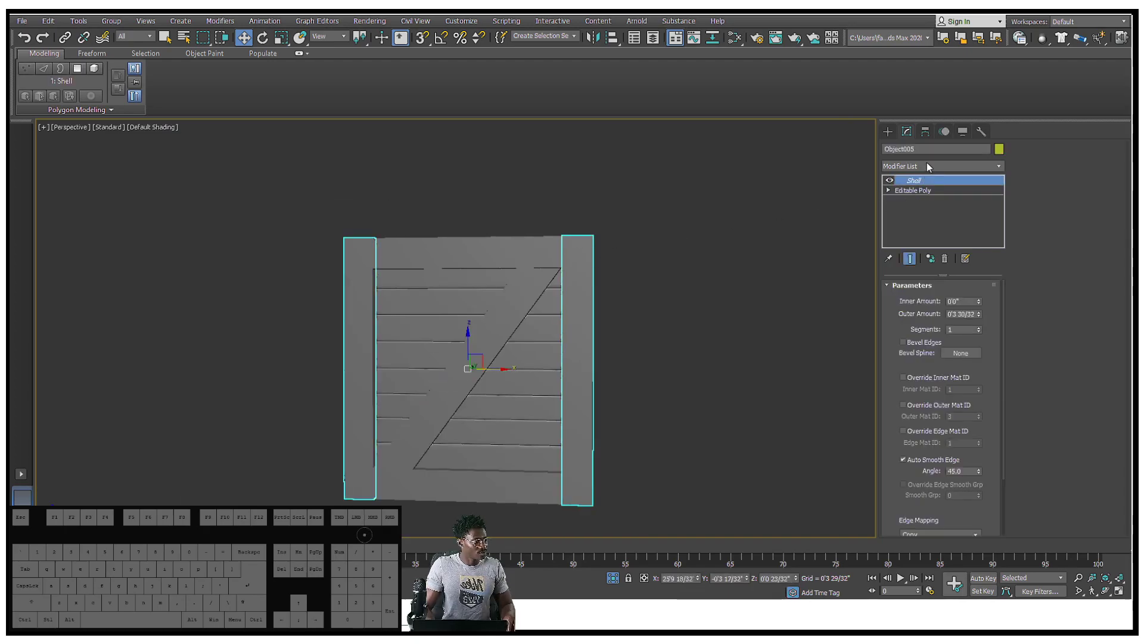
pyautogui.keyDown('alt'); pyautogui.moveTo(872, 201); pyautogui.dragTo(709, 262, button='middle'); pyautogui.keyUp('alt')
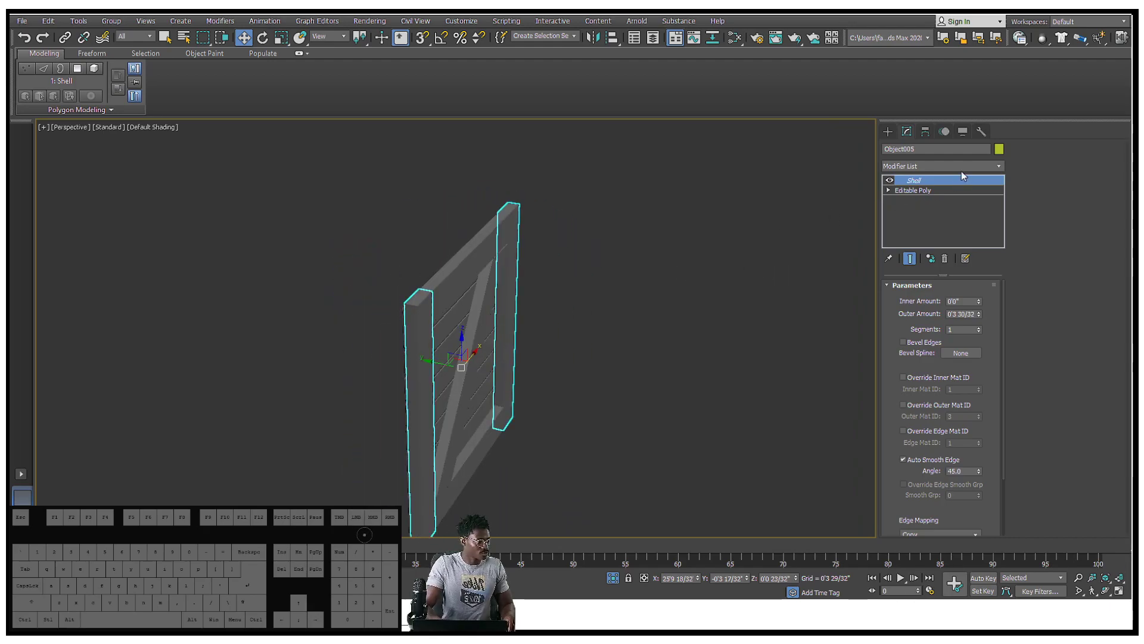
pyautogui.click(963, 166)
pyautogui.press('t')
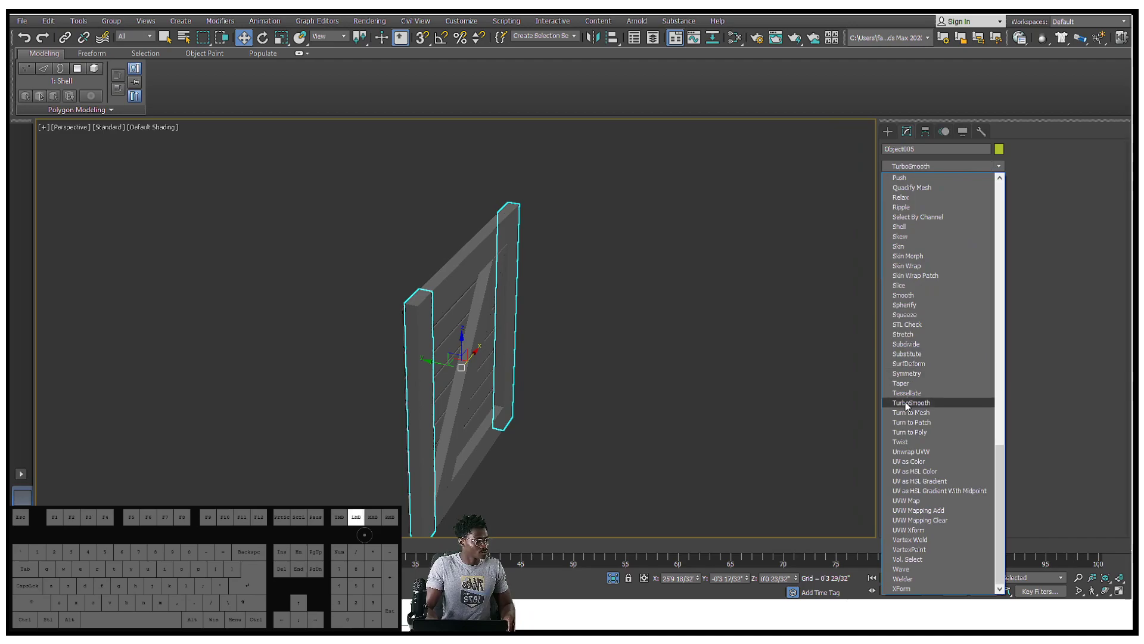
pyautogui.click(906, 402)
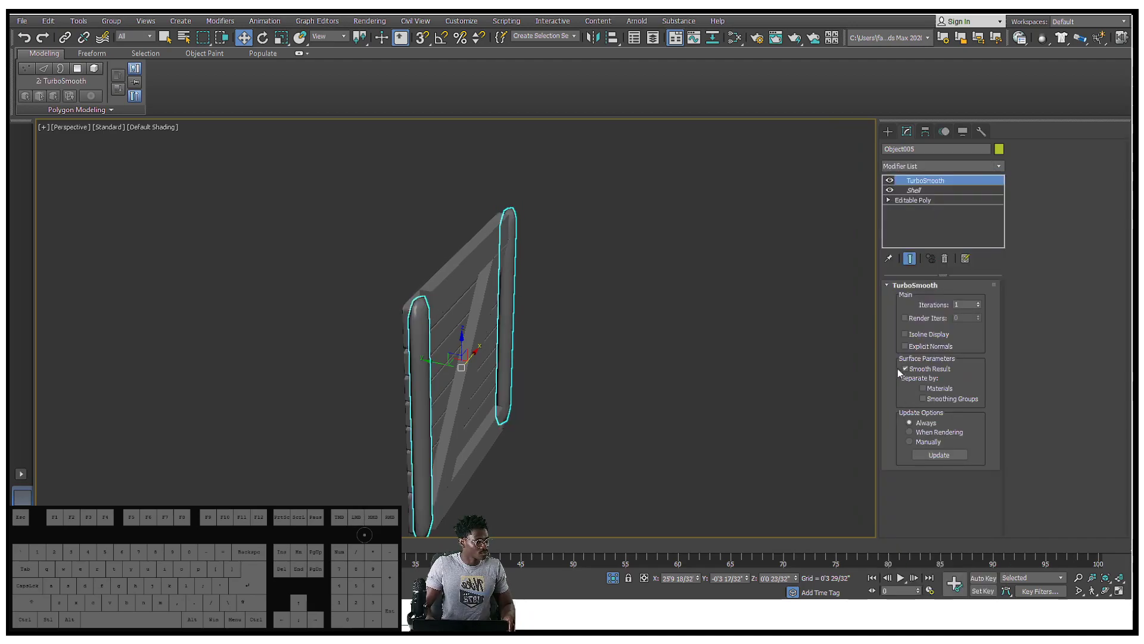
pyautogui.click(923, 399)
pyautogui.keyDown('alt'); pyautogui.moveTo(536, 337); pyautogui.dragTo(630, 335, button='middle'); pyautogui.keyUp('alt')
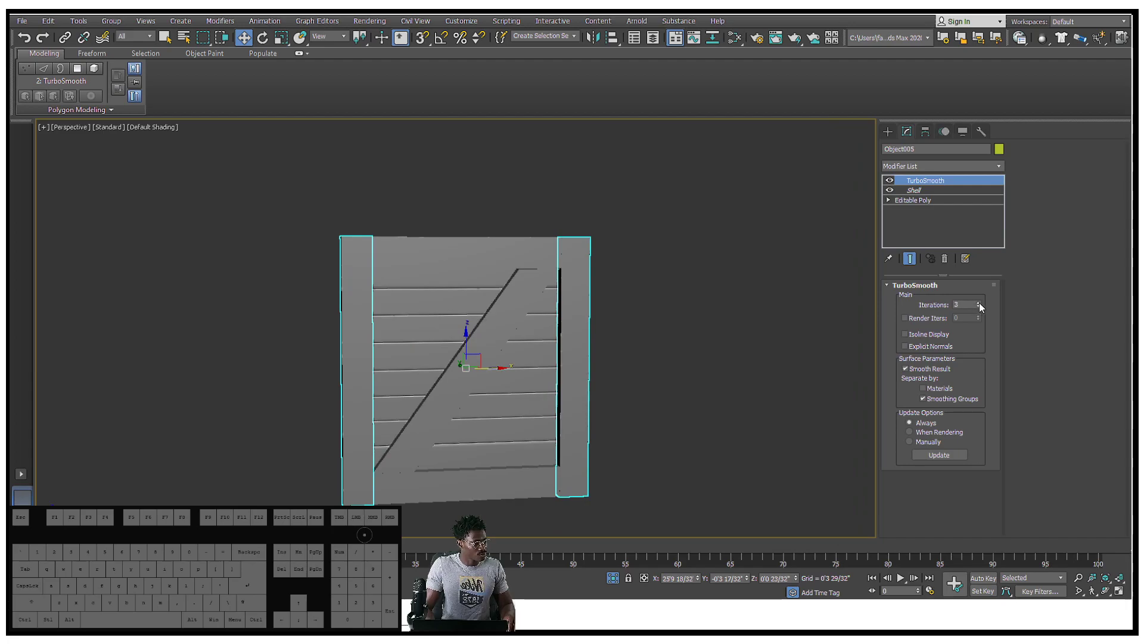
# Step: Stack a second TurboSmooth modifier on the vertical side boards to round their edges
pyautogui.keyDown('alt'); pyautogui.moveTo(748, 311); pyautogui.dragTo(775, 310, button='middle'); pyautogui.keyUp('alt')
pyautogui.click(935, 167)
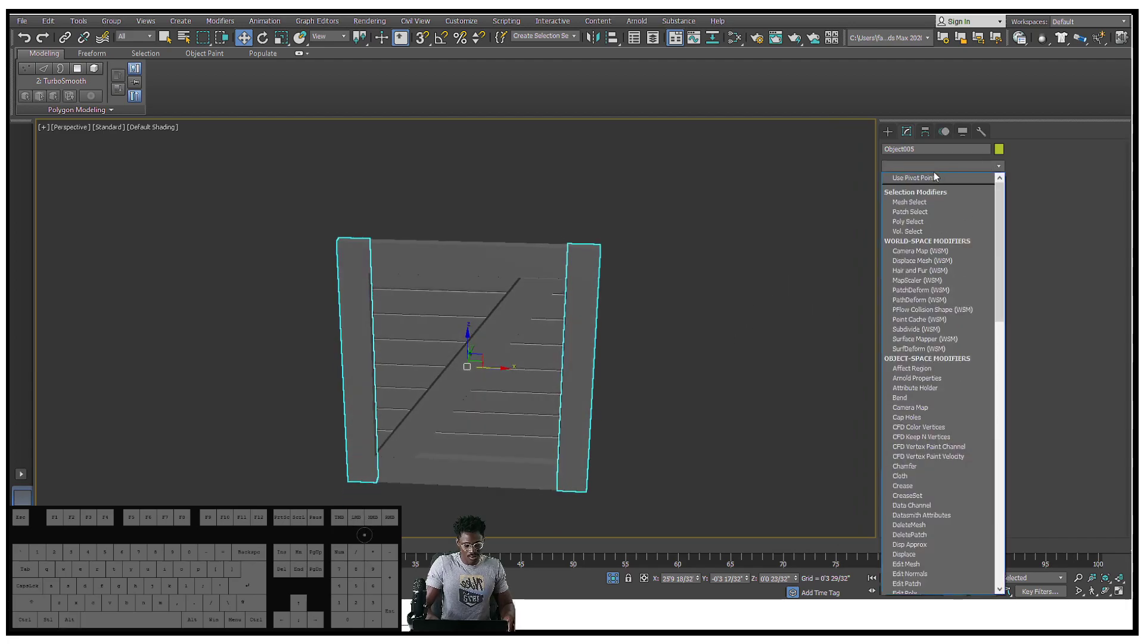
pyautogui.scroll(-10, 929, 238)
pyautogui.click(920, 402)
pyautogui.keyDown('alt'); pyautogui.moveTo(686, 298); pyautogui.dragTo(649, 280, button='middle'); pyautogui.keyUp('alt')
pyautogui.click(678, 242)
pyautogui.moveTo(545, 253)
pyautogui.keyDown('alt'); pyautogui.mouseDown(button='middle')
pyautogui.moveTo(587, 255)
pyautogui.moveTo(554, 252)
pyautogui.mouseUp(button='middle'); pyautogui.keyUp('alt')
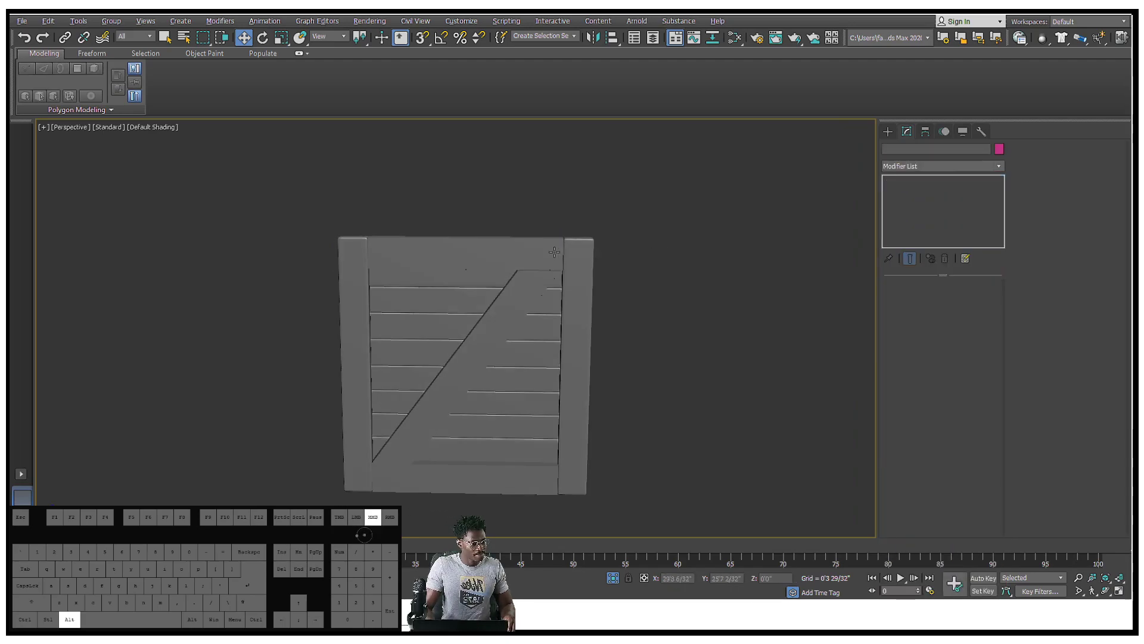
# Step: Apply TurboSmooth to the top and bottom boards, separated by smoothing groups
pyautogui.click(537, 251)
pyautogui.keyDown('alt'); pyautogui.moveTo(625, 282); pyautogui.dragTo(854, 226, button='middle'); pyautogui.keyUp('alt')
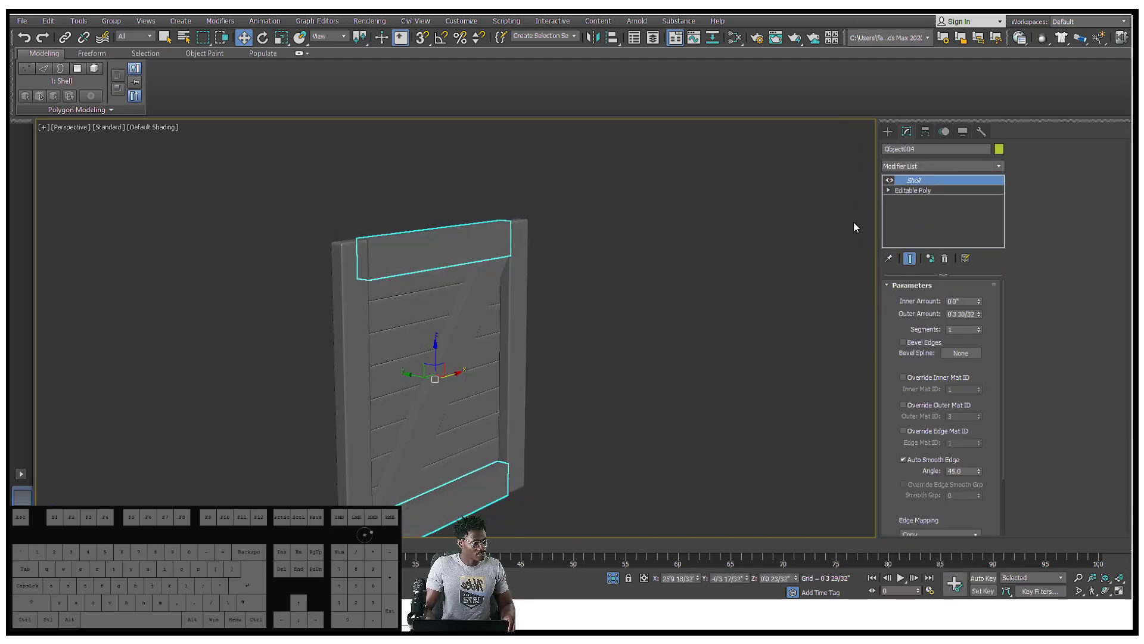
pyautogui.click(955, 167)
pyautogui.click(929, 402)
pyautogui.click(923, 399)
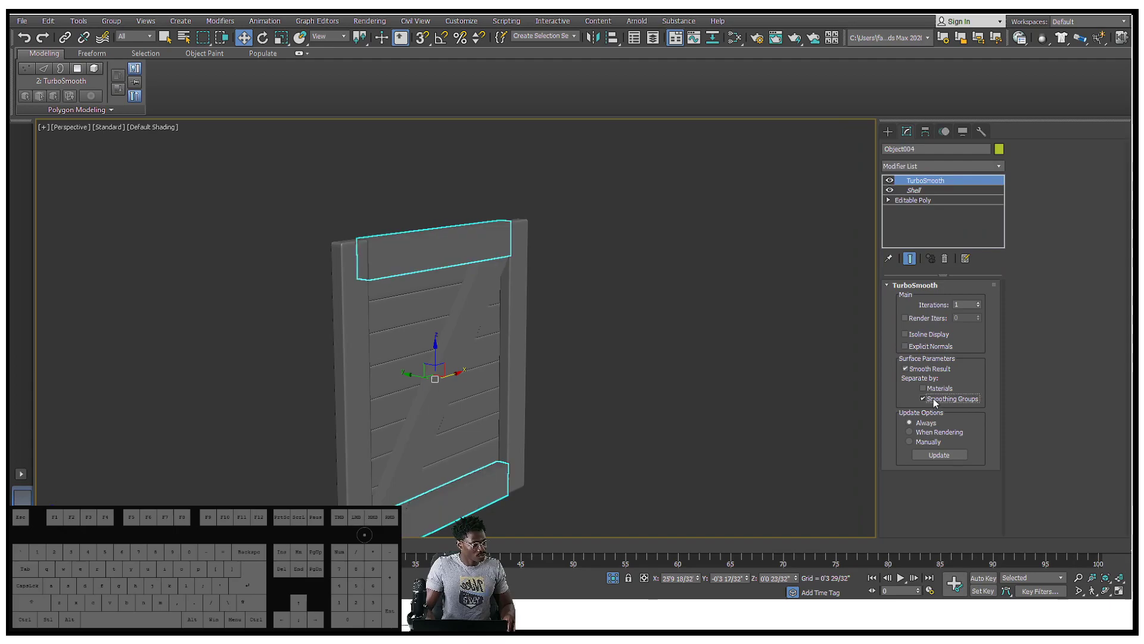
# Step: Show edged faces and raise the top and bottom boards' TurboSmooth iterations to 4
pyautogui.moveTo(804, 298)
pyautogui.keyDown('alt'); pyautogui.mouseDown(button='middle')
pyautogui.moveTo(681, 281)
pyautogui.moveTo(707, 314)
pyautogui.mouseUp(button='middle'); pyautogui.keyUp('alt')
pyautogui.press('F4')
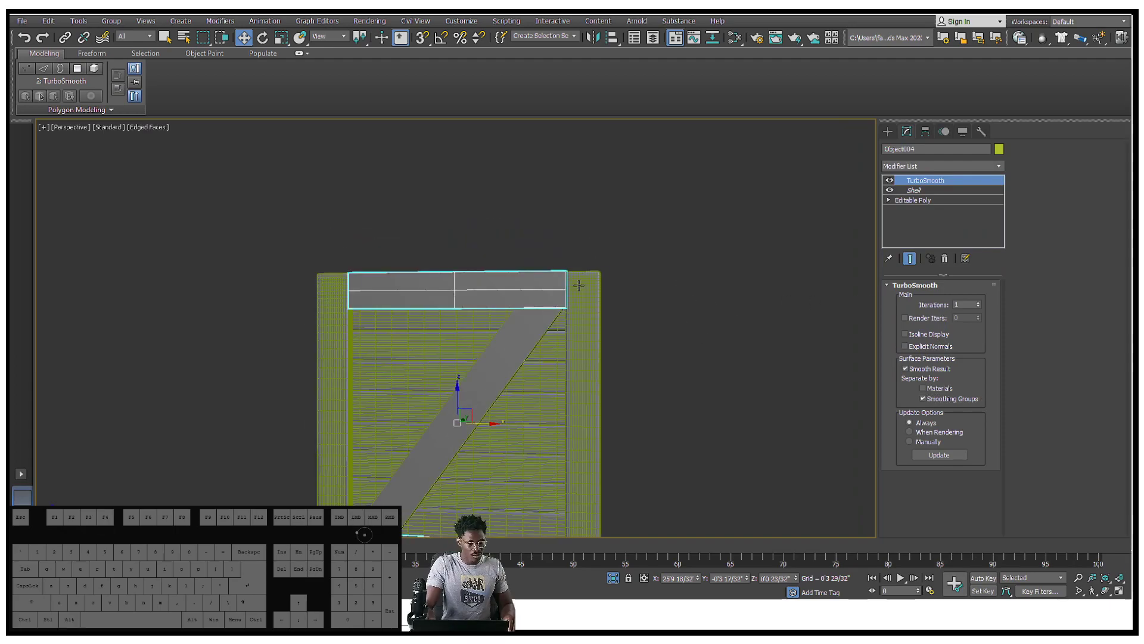
pyautogui.click(978, 302)
pyautogui.click(978, 302)
pyautogui.keyDown('alt'); pyautogui.moveTo(775, 287); pyautogui.dragTo(596, 292, button='middle'); pyautogui.keyUp('alt')
# Step: Stack a second TurboSmooth modifier on the top and bottom boards and hide the edged faces
pyautogui.click(932, 166)
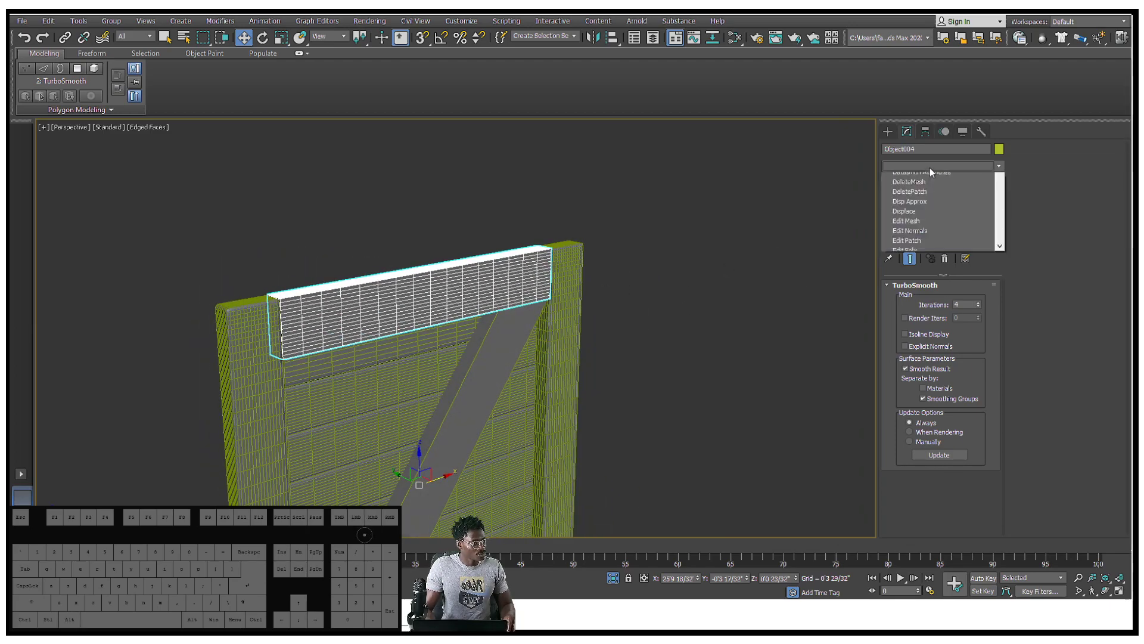
pyautogui.press('t')
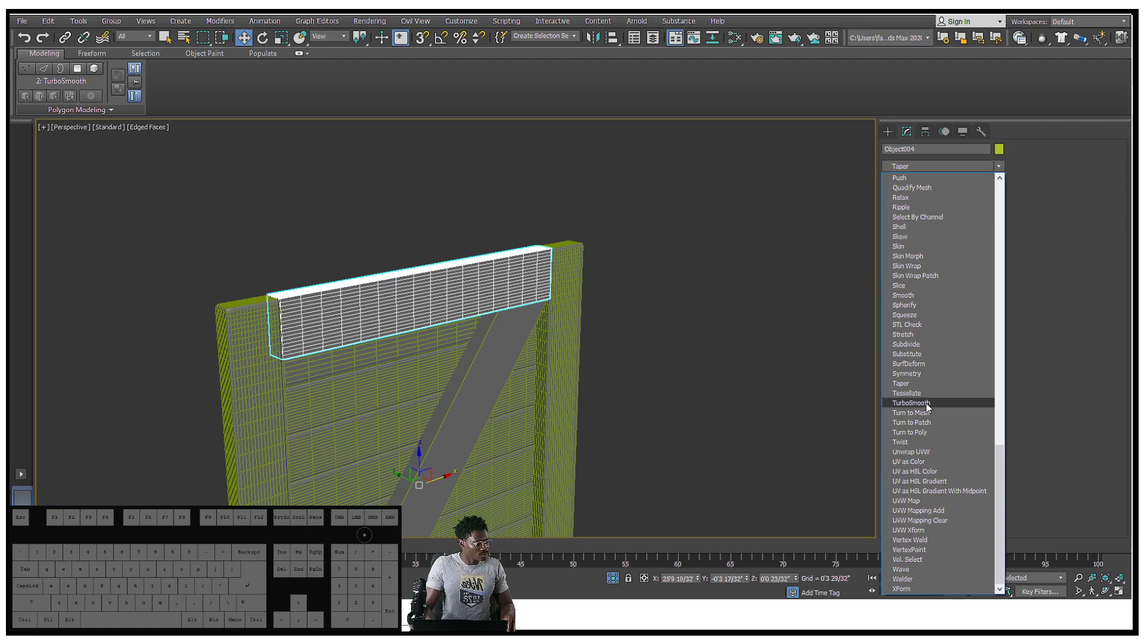
pyautogui.click(928, 404)
pyautogui.keyDown('alt'); pyautogui.moveTo(618, 308); pyautogui.dragTo(671, 293, button='middle'); pyautogui.keyUp('alt')
pyautogui.click(673, 180)
pyautogui.moveTo(633, 197); pyautogui.dragTo(625, 235, button='middle')
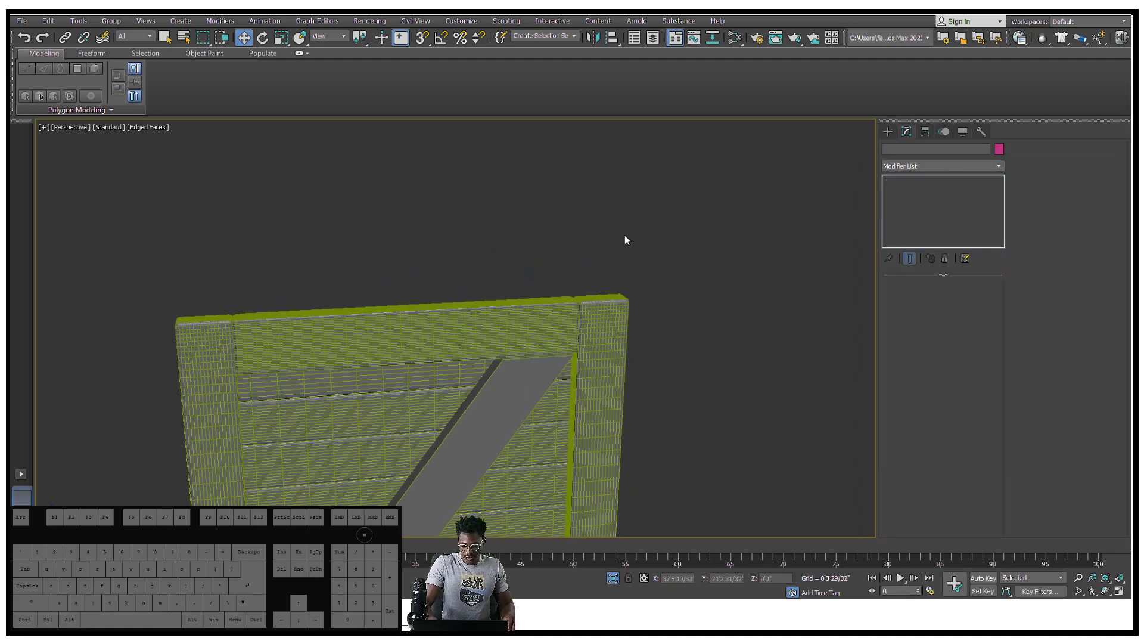
pyautogui.press('F4')
pyautogui.moveTo(602, 336); pyautogui.dragTo(570, 178, button='middle')
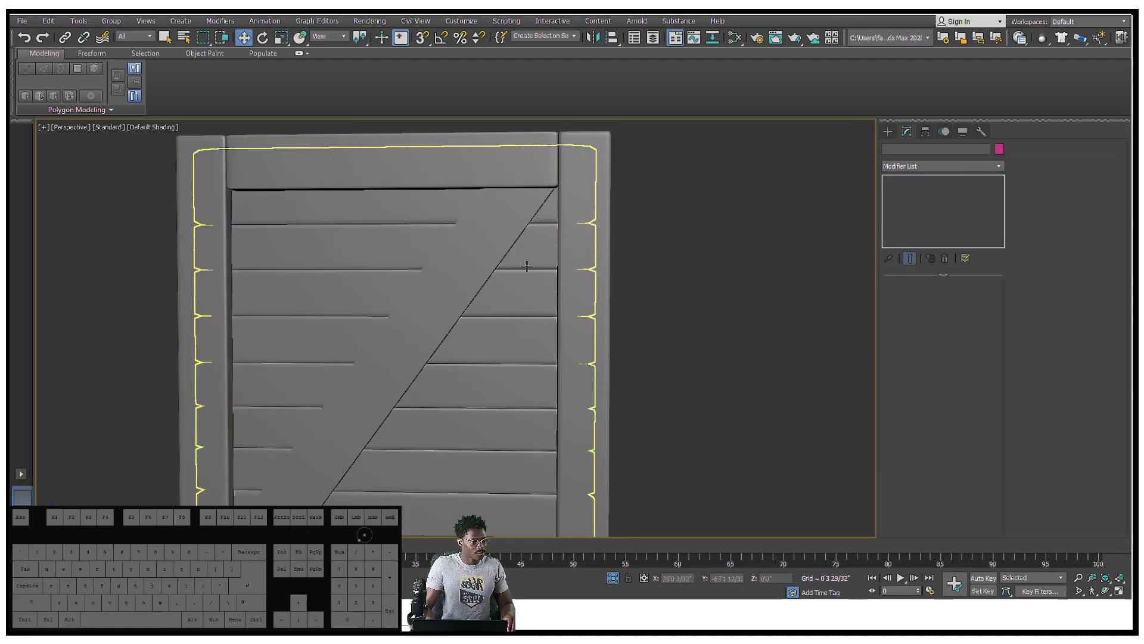
# Step: Apply TurboSmooth to the diagonal brace, separated by smoothing groups
pyautogui.scroll(-5, 527, 266)
pyautogui.keyDown('alt'); pyautogui.moveTo(527, 265); pyautogui.dragTo(831, 190, button='middle'); pyautogui.keyUp('alt')
pyautogui.click(483, 298)
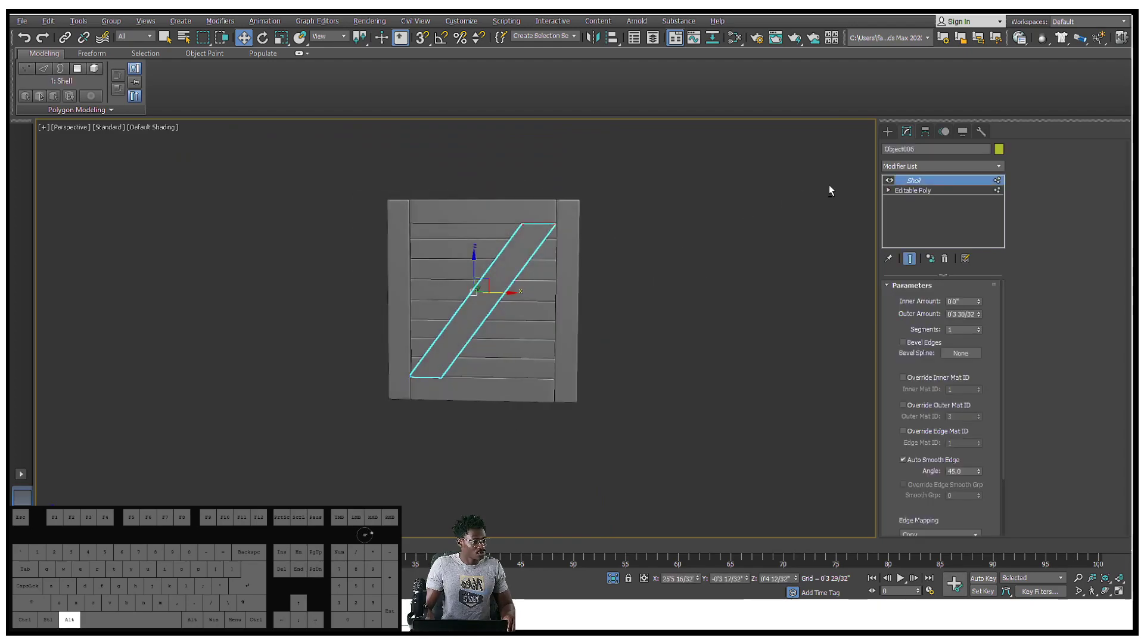
pyautogui.click(972, 163)
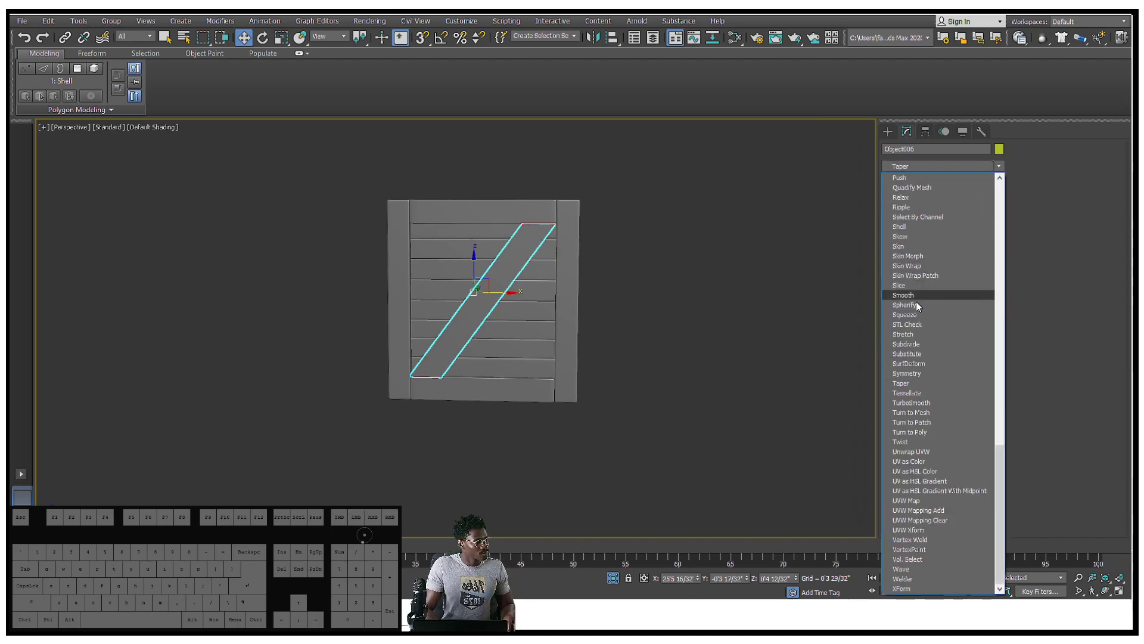
pyautogui.click(912, 403)
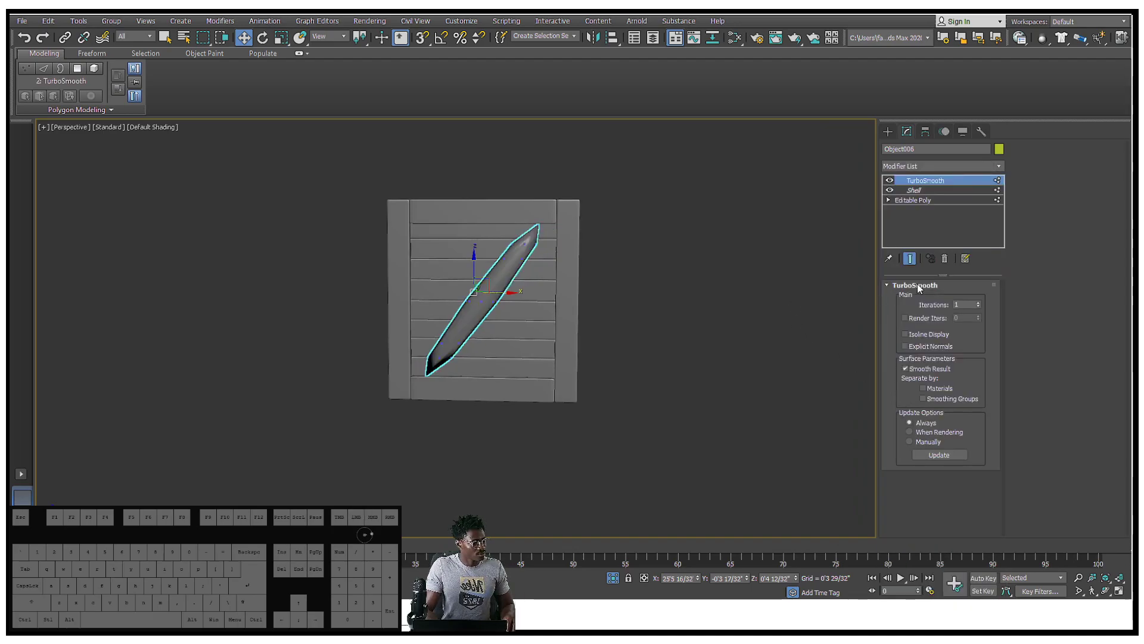
pyautogui.click(923, 398)
# Step: Raise the diagonal brace's TurboSmooth iterations to 4 with edged faces shown
pyautogui.keyDown('alt'); pyautogui.moveTo(875, 367); pyautogui.dragTo(650, 266, button='middle'); pyautogui.keyUp('alt')
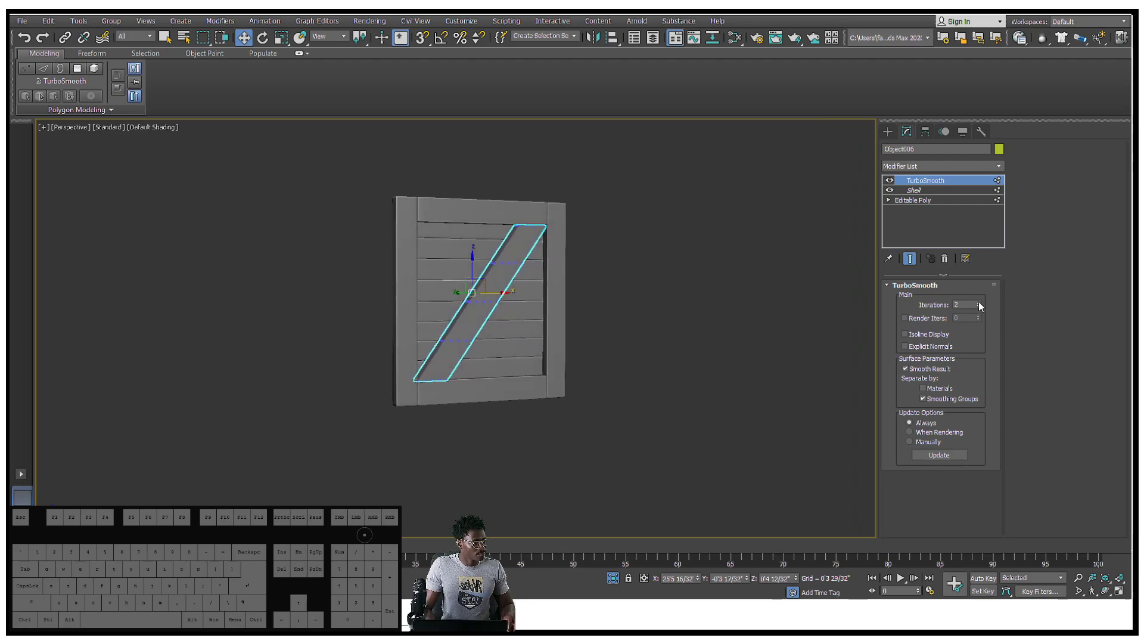
pyautogui.moveTo(601, 296)
pyautogui.keyDown('alt'); pyautogui.mouseDown(button='middle')
pyautogui.moveTo(574, 316)
pyautogui.moveTo(575, 331)
pyautogui.moveTo(596, 280)
pyautogui.mouseUp(button='middle'); pyautogui.keyUp('alt')
pyautogui.press('F4')
pyautogui.scroll(4, 596, 269)
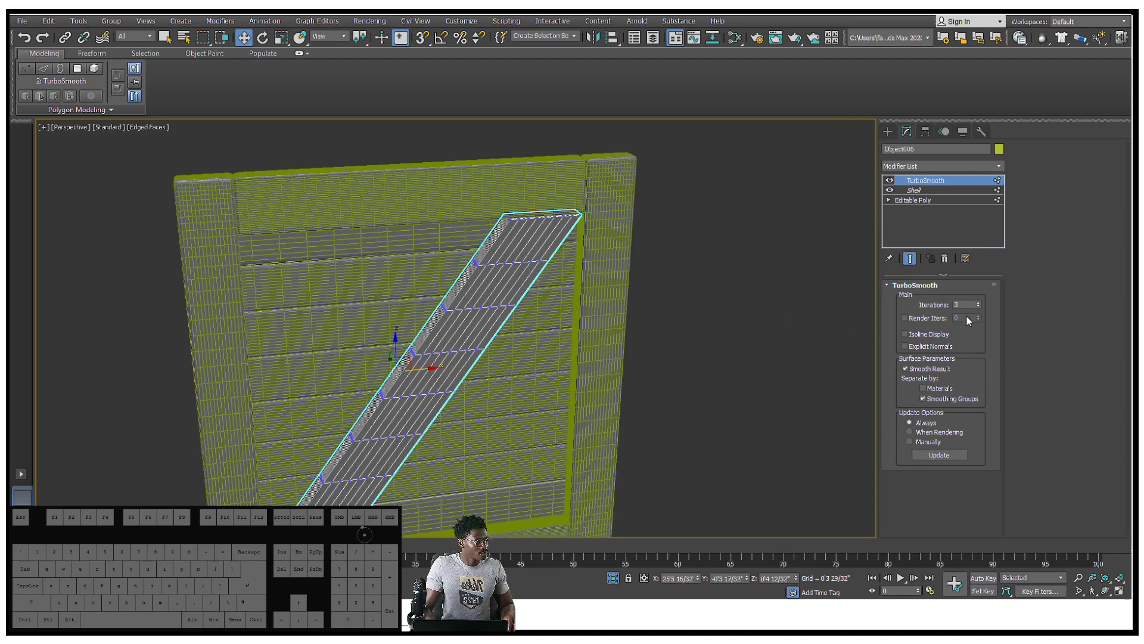
pyautogui.click(978, 303)
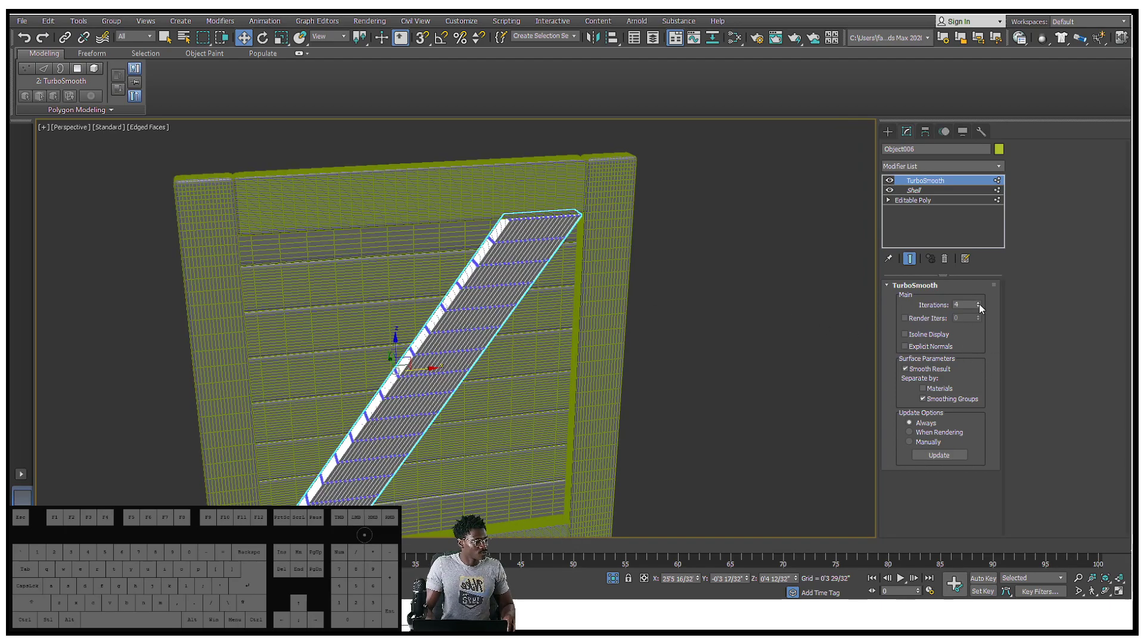
# Step: Stack a second TurboSmooth modifier on the diagonal brace to round its edges
pyautogui.click(946, 166)
pyautogui.scroll(-15, 918, 369)
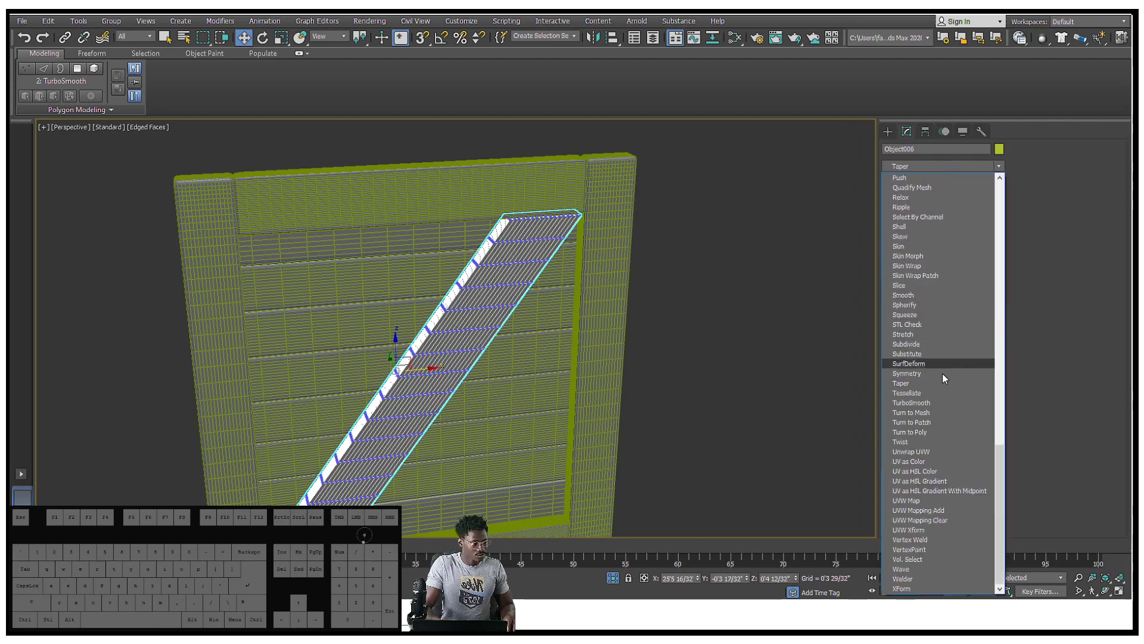
pyautogui.click(909, 409)
pyautogui.click(692, 281)
pyautogui.keyDown('alt'); pyautogui.moveTo(691, 281); pyautogui.dragTo(556, 308, button='middle'); pyautogui.keyUp('alt')
# Step: Compare the smoothed crate face with and without edged faces to check the mesh density of its parts
pyautogui.press('F4')
pyautogui.press('F4')
pyautogui.moveTo(703, 348); pyautogui.dragTo(695, 227, button='middle')
pyautogui.press('F4')
pyautogui.press('F4')
pyautogui.press('F4')
pyautogui.press('F4')
# Step: Set the upper TurboSmooth iterations on the vertical side boards to 2 and hide the edged faces
pyautogui.click(653, 246)
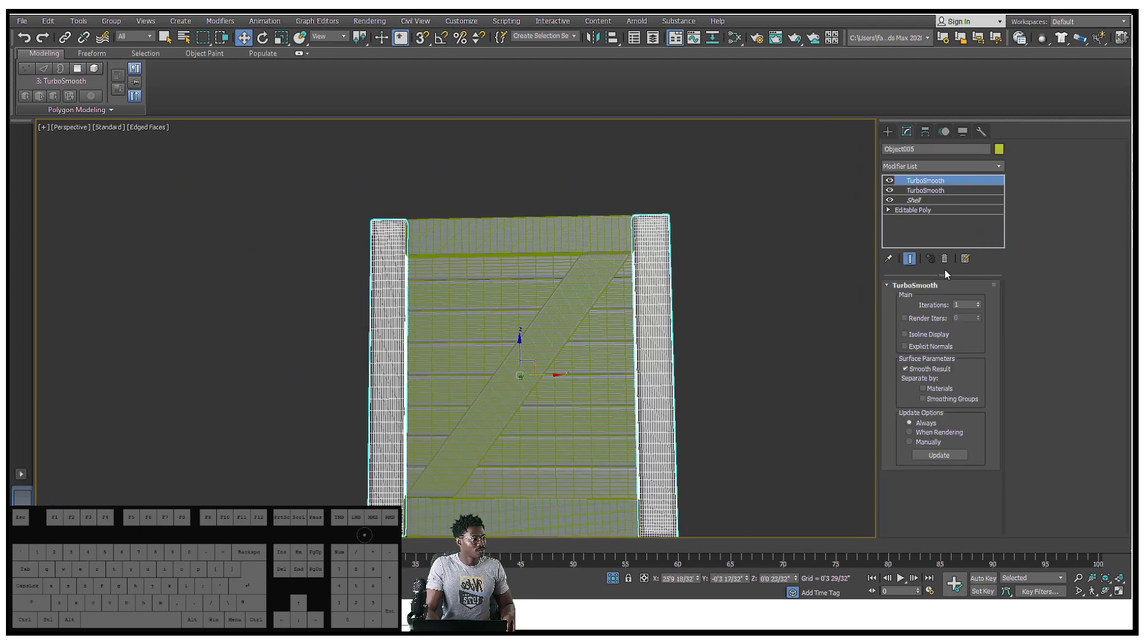
pyautogui.press('F4')
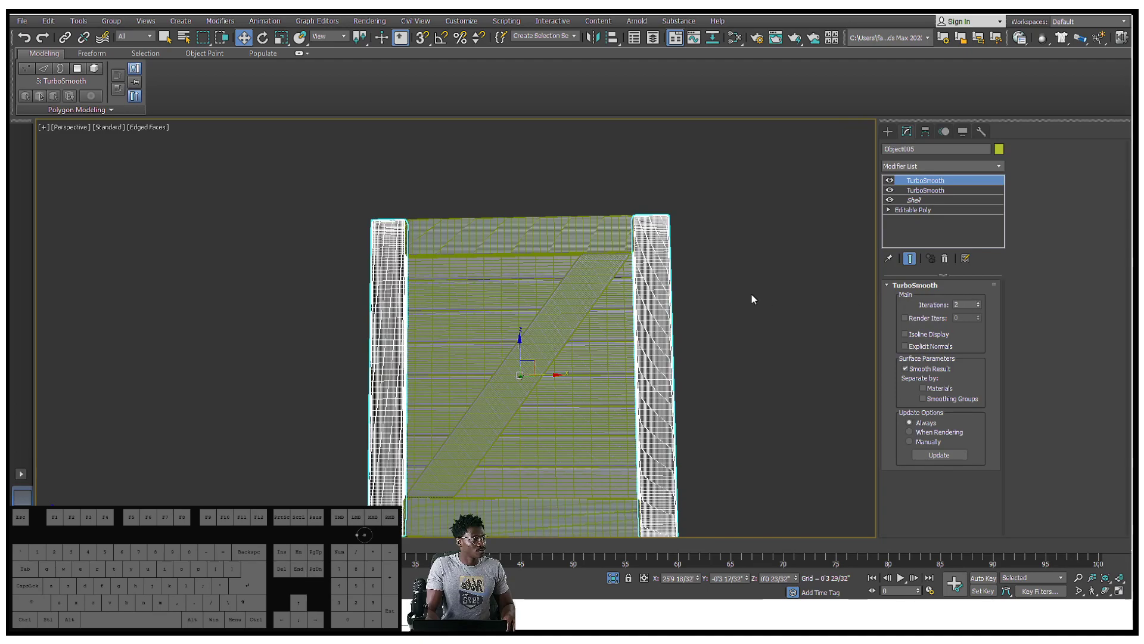
pyautogui.click(739, 298)
pyautogui.keyDown('alt'); pyautogui.moveTo(513, 357); pyautogui.dragTo(659, 251, button='middle'); pyautogui.keyUp('alt')
pyautogui.keyDown('alt'); pyautogui.moveTo(659, 250); pyautogui.dragTo(589, 240, button='middle'); pyautogui.keyUp('alt')
pyautogui.scroll(-3, 393, 292)
# Step: Raise the iterations of the planks' lower TurboSmooth modifier to 4
pyautogui.click(516, 159)
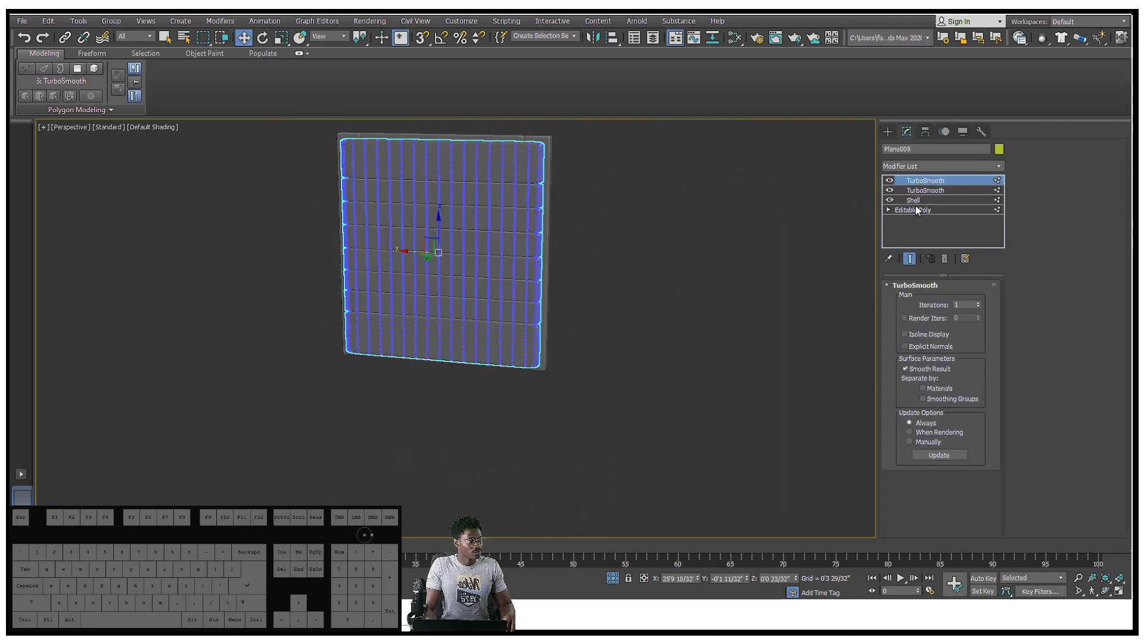
pyautogui.click(942, 191)
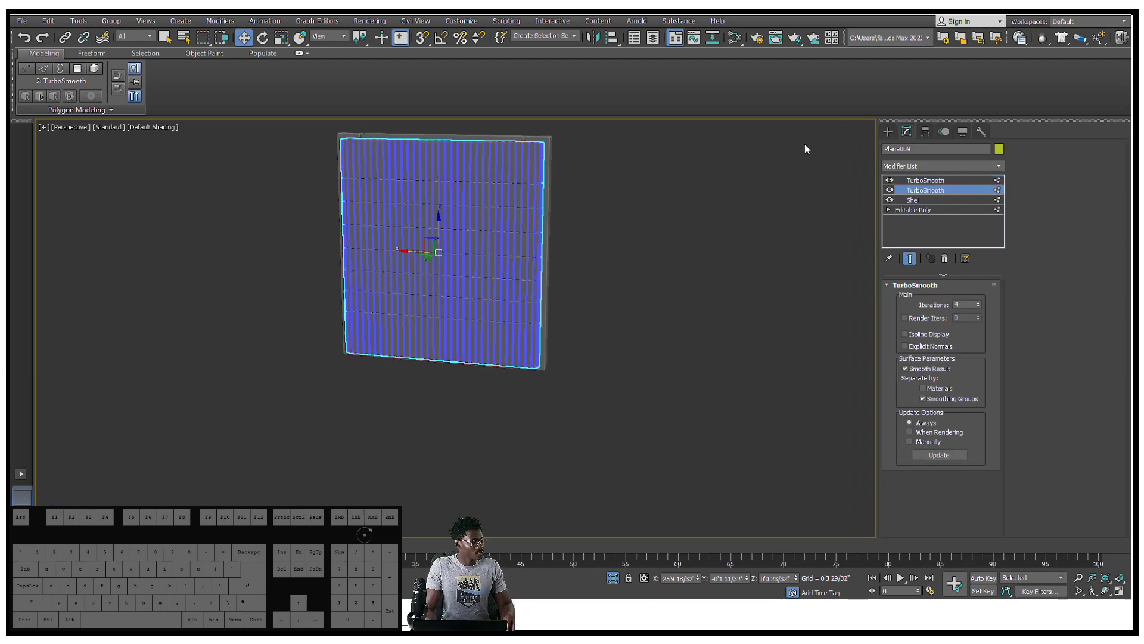
pyautogui.click(684, 194)
pyautogui.keyDown('alt'); pyautogui.moveTo(684, 194); pyautogui.dragTo(633, 245, button='middle'); pyautogui.keyUp('alt')
pyautogui.scroll(-3, 574, 215)
pyautogui.scroll(3, 637, 220)
pyautogui.scroll(-3, 643, 217)
# Step: Group the four crate face parts under the name Front_Crate
pyautogui.moveTo(406, 172); pyautogui.dragTo(596, 358)
pyautogui.keyDown('alt'); pyautogui.moveTo(596, 358); pyautogui.dragTo(525, 262, button='middle'); pyautogui.keyUp('alt')
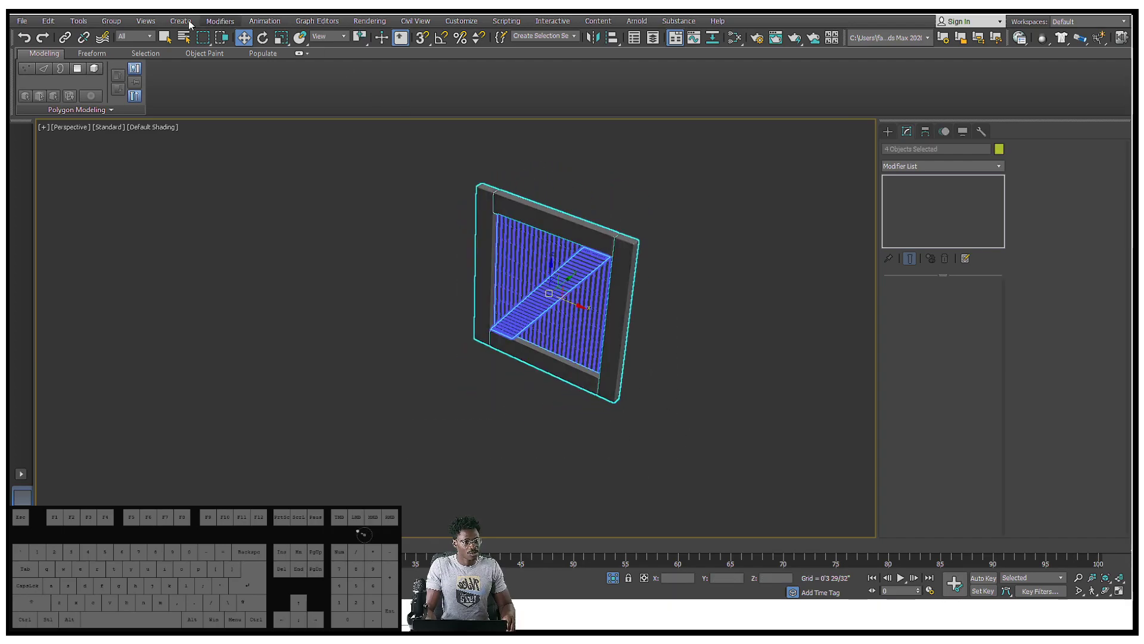
pyautogui.click(112, 21)
pyautogui.click(130, 38)
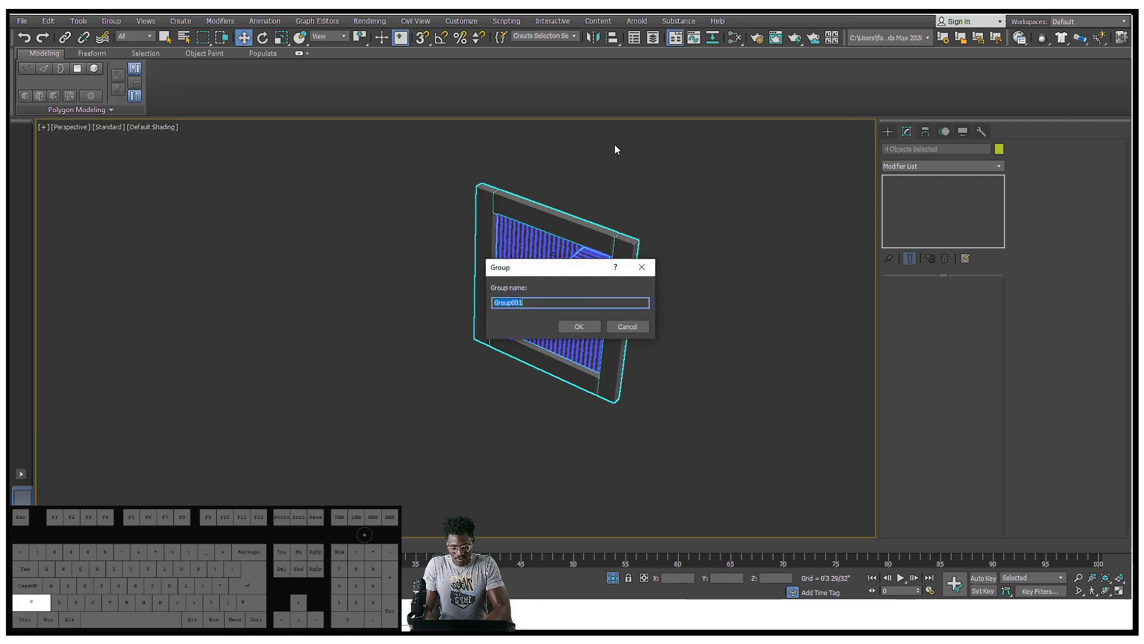
pyautogui.write('F')
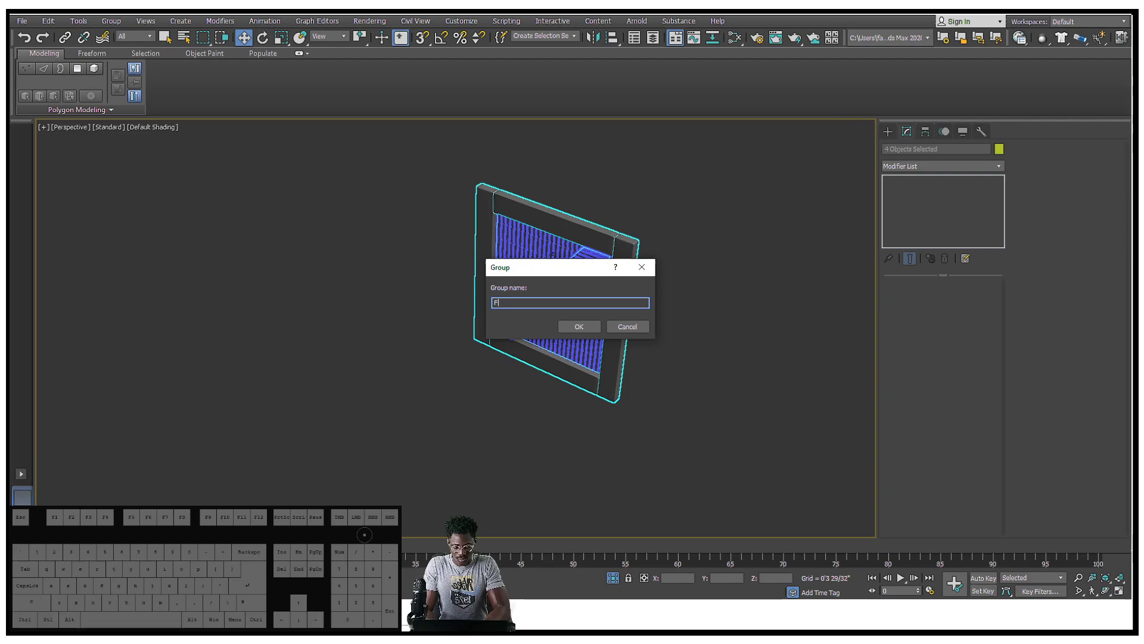
pyautogui.write('ron')
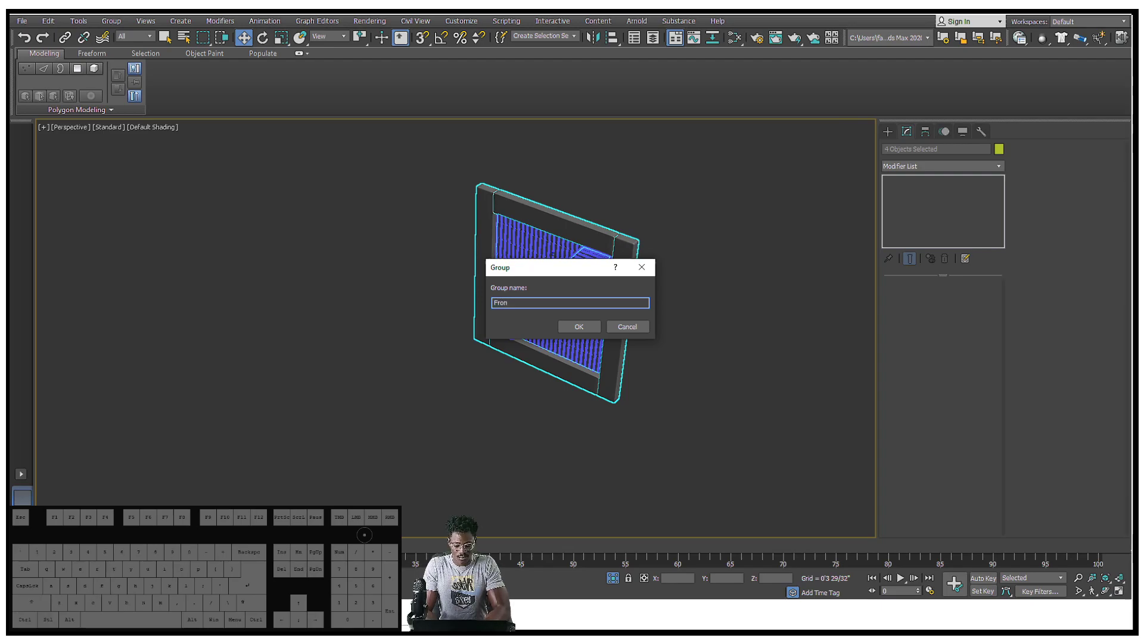
pyautogui.write('t_')
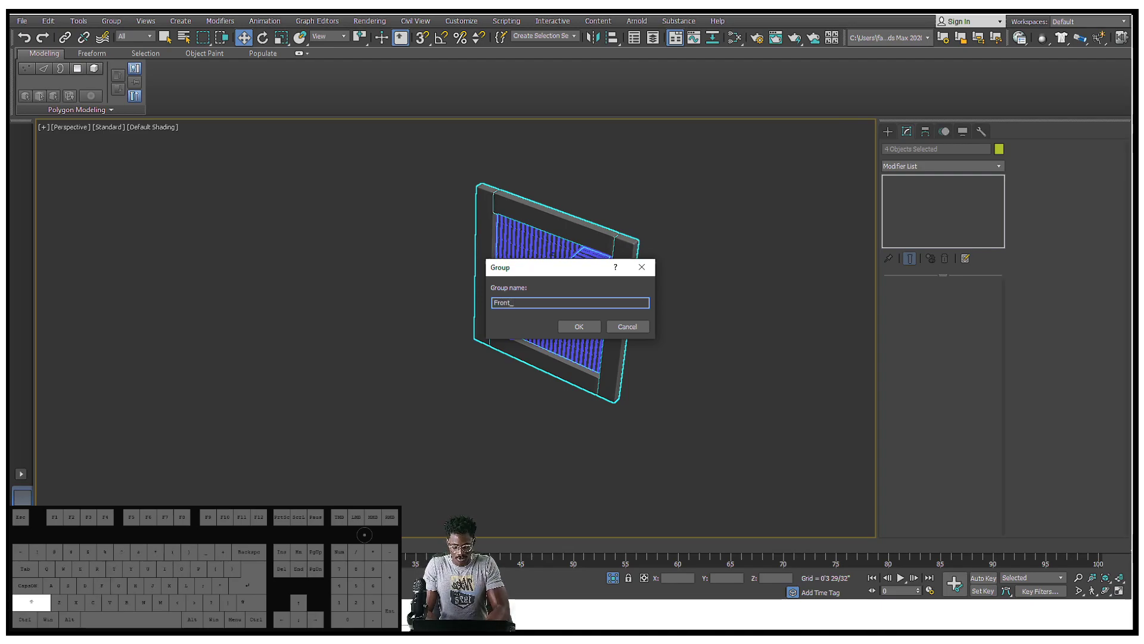
pyautogui.write('Crate')
pyautogui.press('Return')
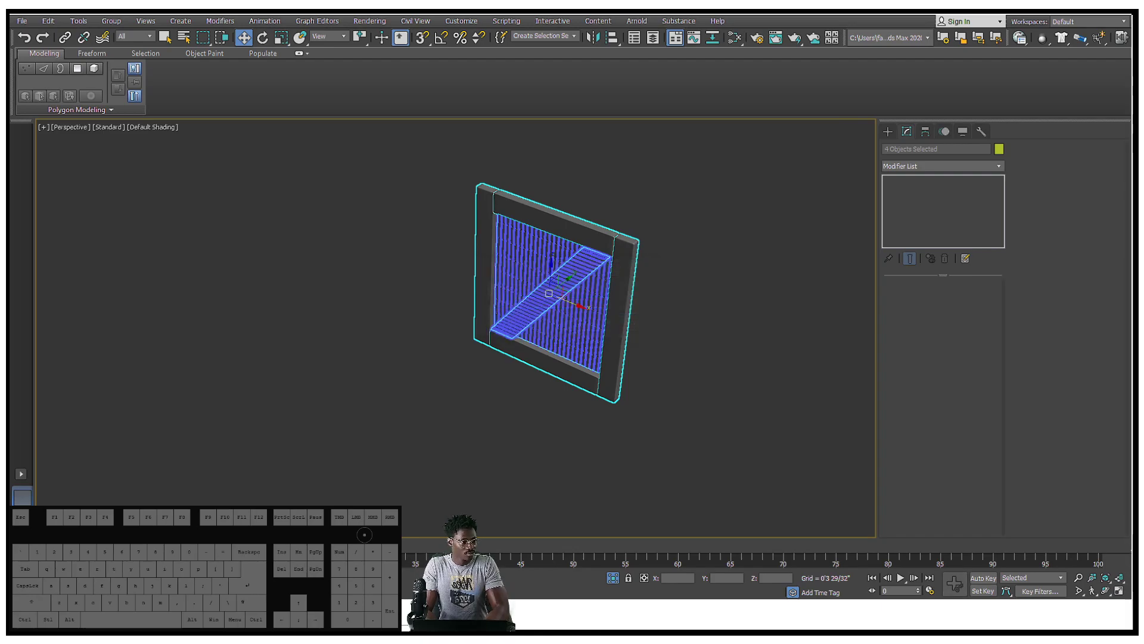
# Step: Activate the Rotate tool with angle snapping for the Front_Crate group
pyautogui.keyDown('alt'); pyautogui.moveTo(510, 237); pyautogui.dragTo(706, 239, button='middle'); pyautogui.keyUp('alt')
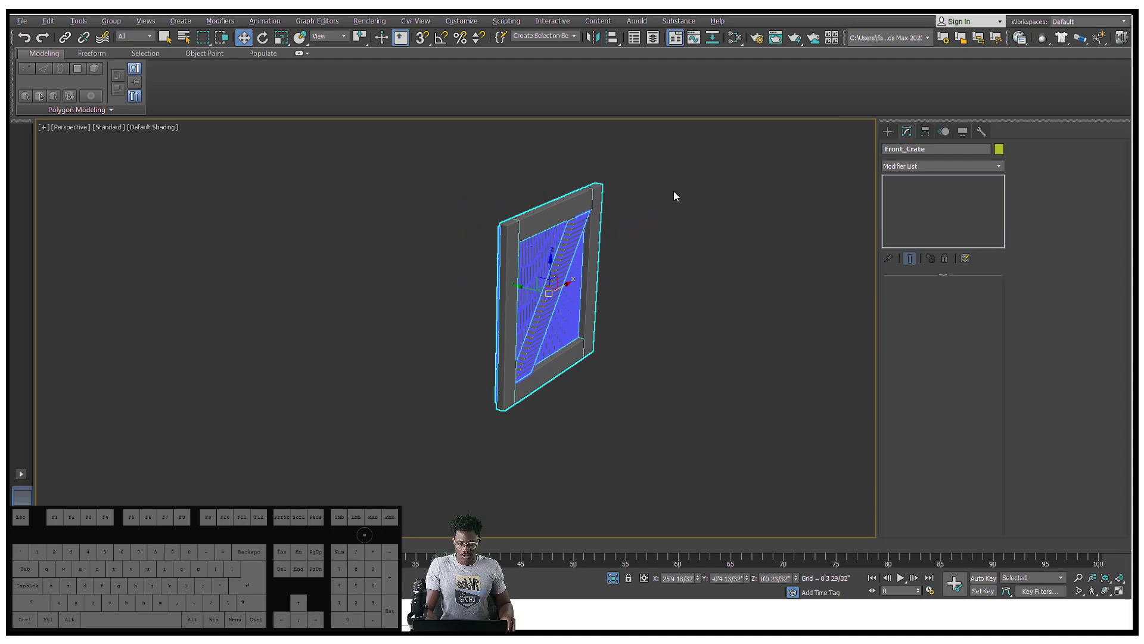
pyautogui.press('e')
pyautogui.keyDown('alt'); pyautogui.moveTo(543, 283); pyautogui.dragTo(519, 332, button='middle'); pyautogui.keyUp('alt')
pyautogui.click(422, 37)
pyautogui.click(441, 38)
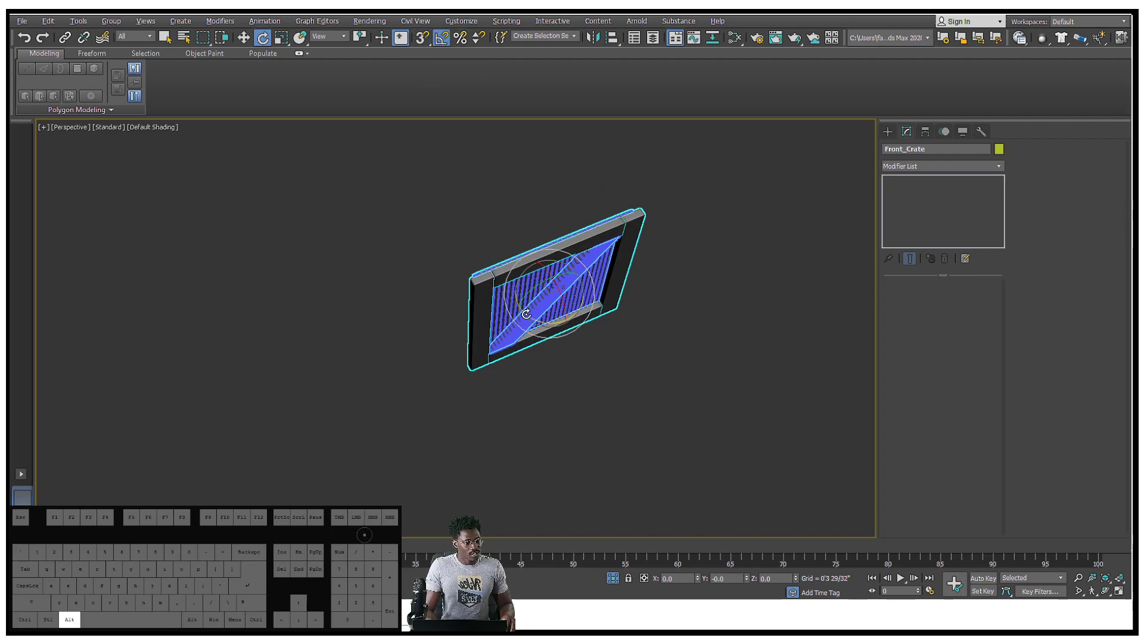
pyautogui.keyDown('alt'); pyautogui.click(575, 312); pyautogui.keyUp('alt')
pyautogui.click(577, 237)
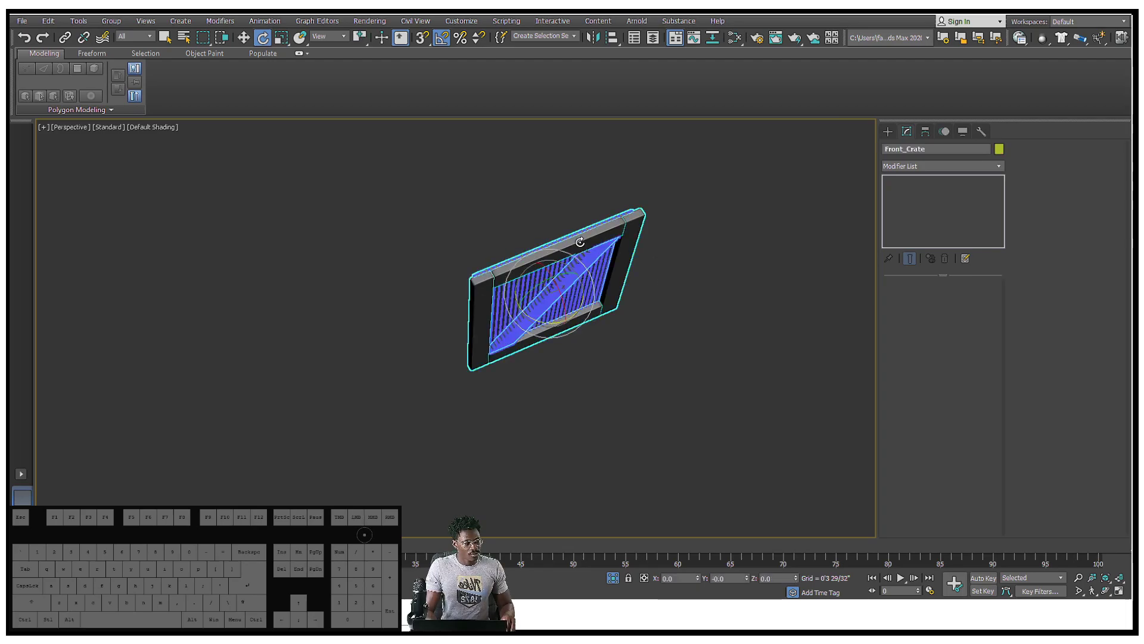
pyautogui.keyDown('alt'); pyautogui.click(537, 322); pyautogui.keyUp('alt')
pyautogui.click(547, 274)
pyautogui.scroll(-3, 536, 238)
pyautogui.keyDown('alt'); pyautogui.moveTo(536, 238); pyautogui.dragTo(487, 219, button='middle'); pyautogui.keyUp('alt')
pyautogui.moveTo(478, 217)
pyautogui.mouseDown()
pyautogui.moveTo(552, 222)
pyautogui.moveTo(502, 215)
pyautogui.moveTo(536, 215)
pyautogui.mouseUp()
pyautogui.hotkey('ctrl', 'z')
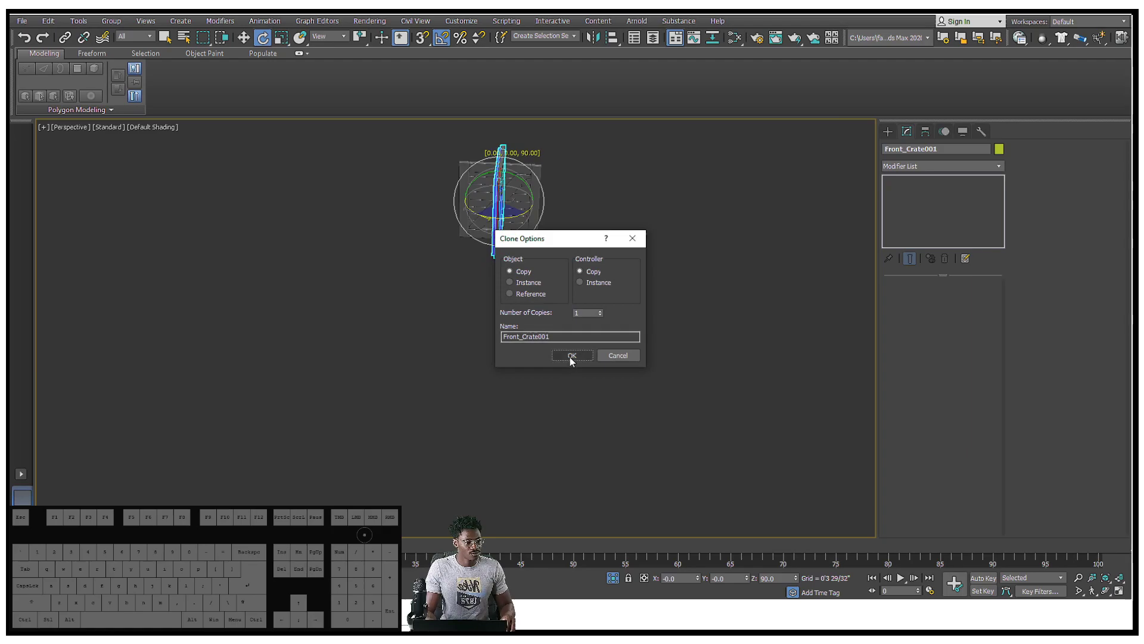
pyautogui.click(618, 355)
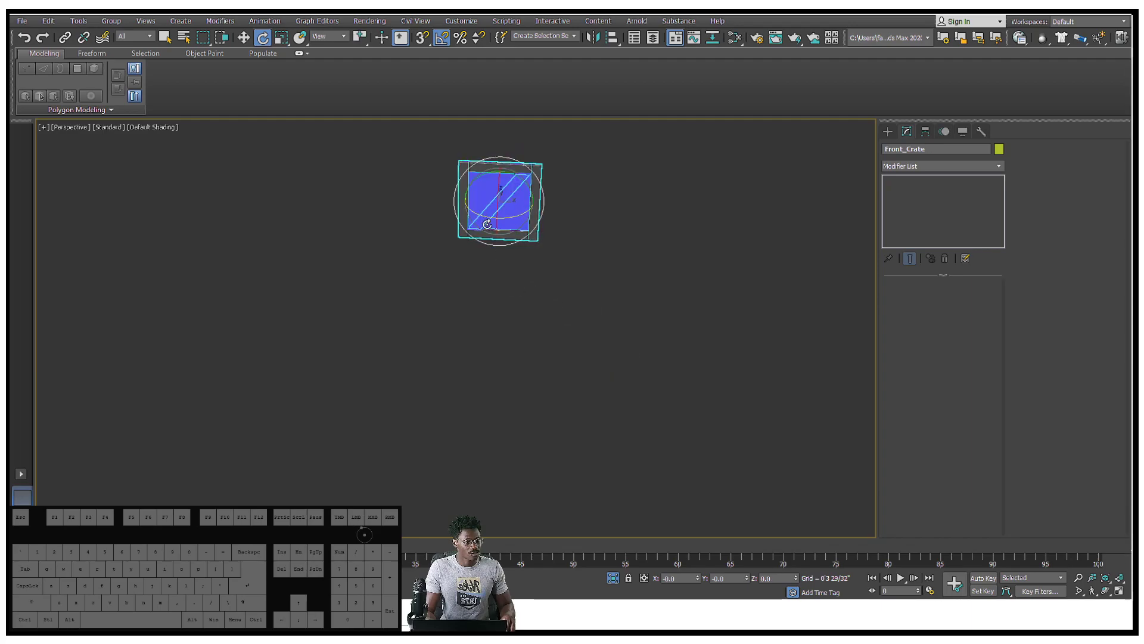
pyautogui.moveTo(479, 216)
pyautogui.keyDown('shift'); pyautogui.mouseDown()
pyautogui.moveTo(605, 214)
pyautogui.moveTo(572, 244)
pyautogui.moveTo(583, 239)
pyautogui.mouseUp(); pyautogui.keyUp('shift')
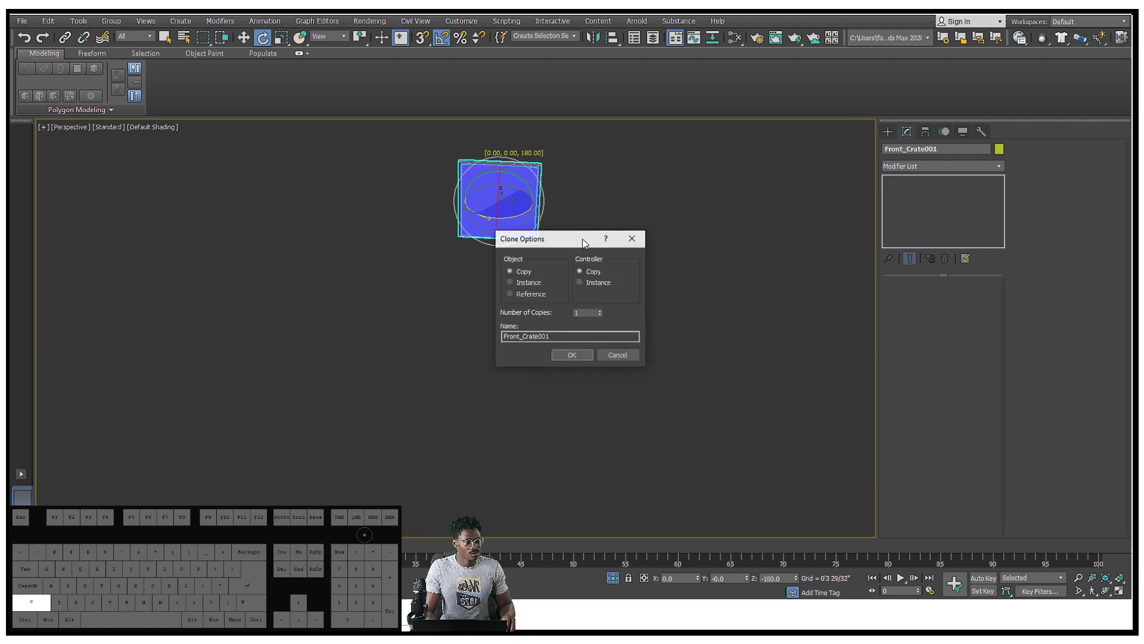
pyautogui.click(611, 353)
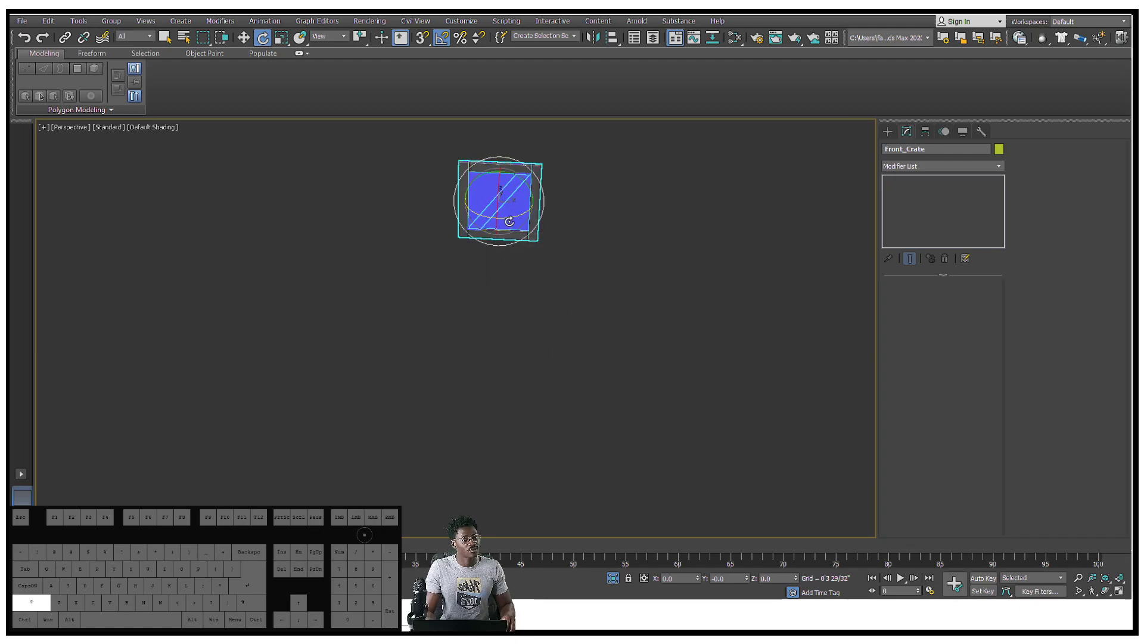
# Step: Clone the Front_Crate group as one instance rotated 90 degrees about the vertical axis
pyautogui.moveTo(512, 217)
pyautogui.keyDown('shift'); pyautogui.mouseDown()
pyautogui.moveTo(567, 200)
pyautogui.moveTo(568, 213)
pyautogui.mouseUp(); pyautogui.keyUp('shift')
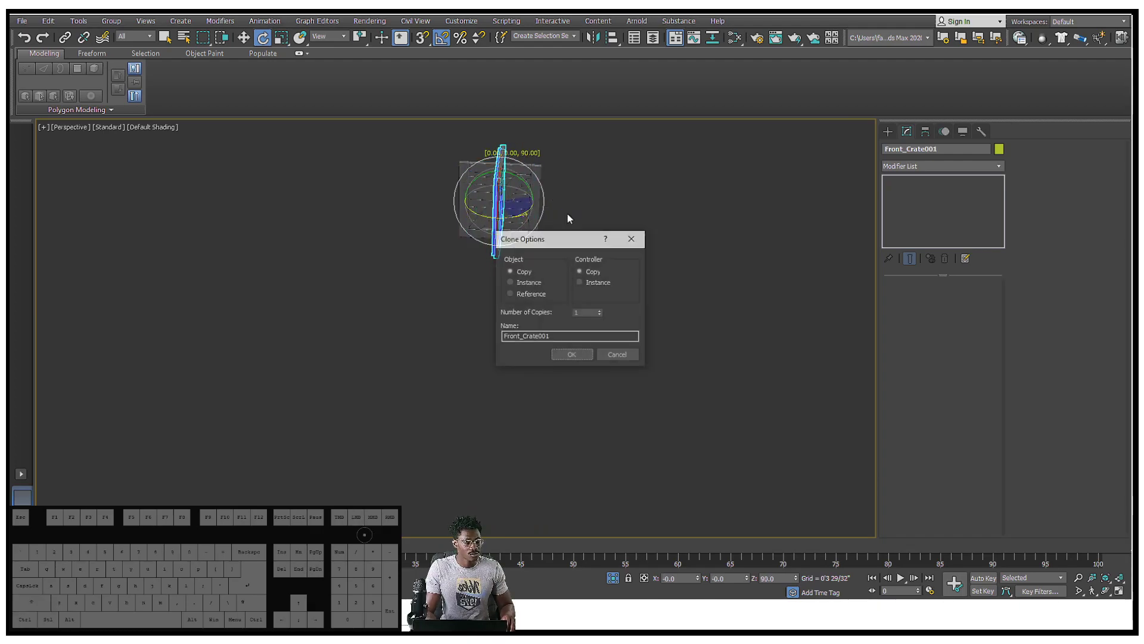
pyautogui.click(518, 284)
pyautogui.click(556, 355)
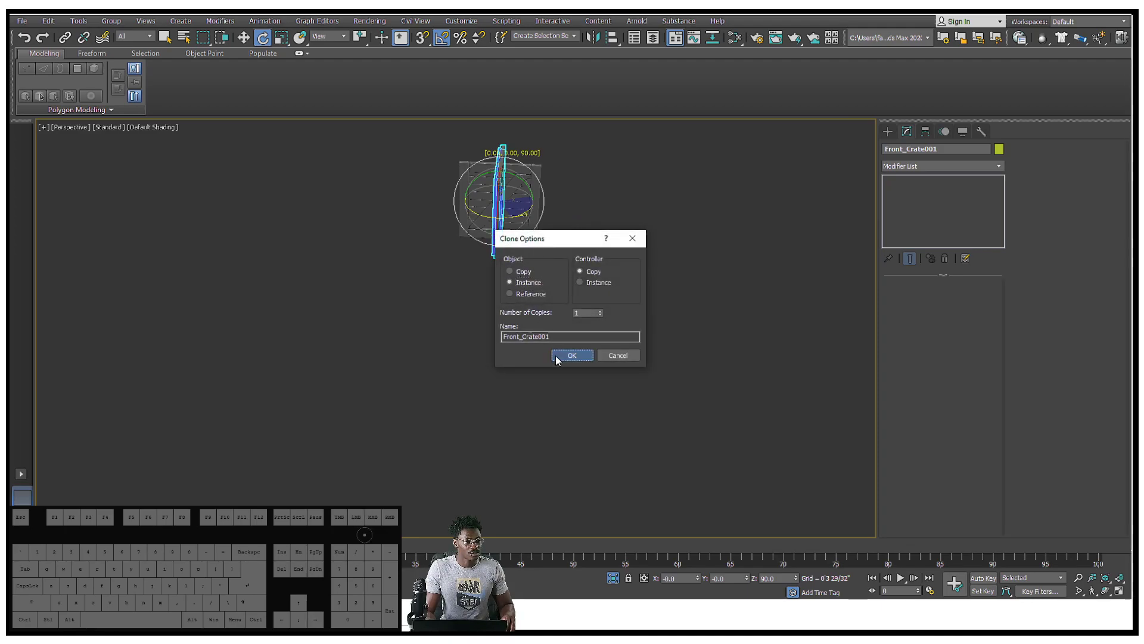
# Step: Move the rotated instance with 3D snapping so its corner meets the front face's corner and forms the crate's side
pyautogui.moveTo(552, 195)
pyautogui.keyDown('alt'); pyautogui.mouseDown(button='middle')
pyautogui.moveTo(441, 230)
pyautogui.moveTo(475, 144)
pyautogui.mouseUp(button='middle'); pyautogui.keyUp('alt')
pyautogui.press('w')
pyautogui.click(422, 38)
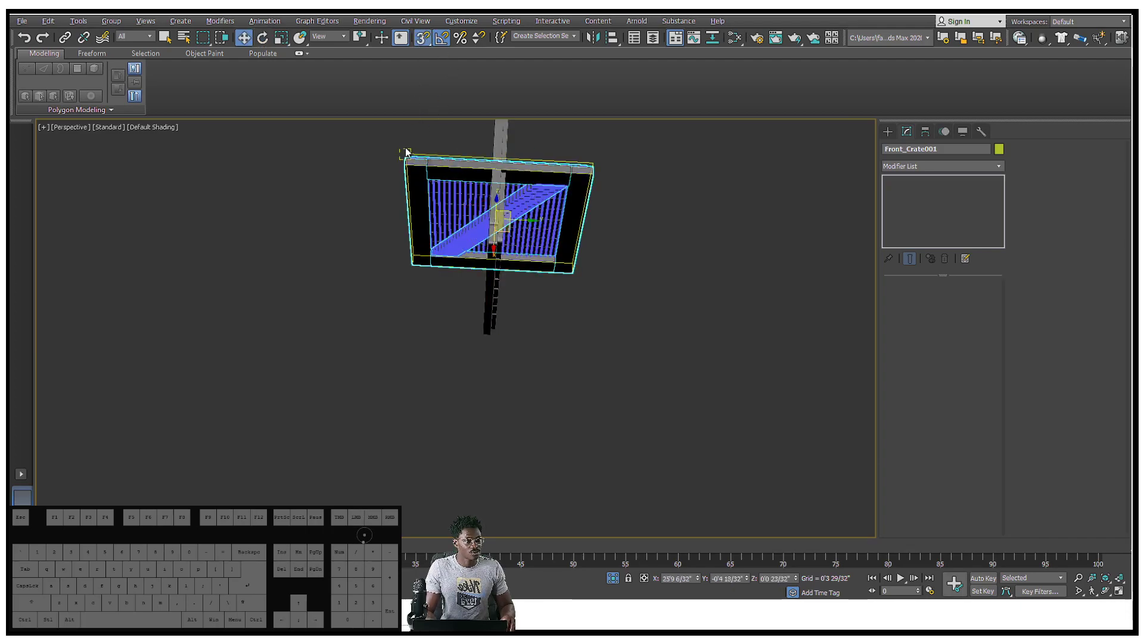
pyautogui.moveTo(406, 157); pyautogui.dragTo(496, 240)
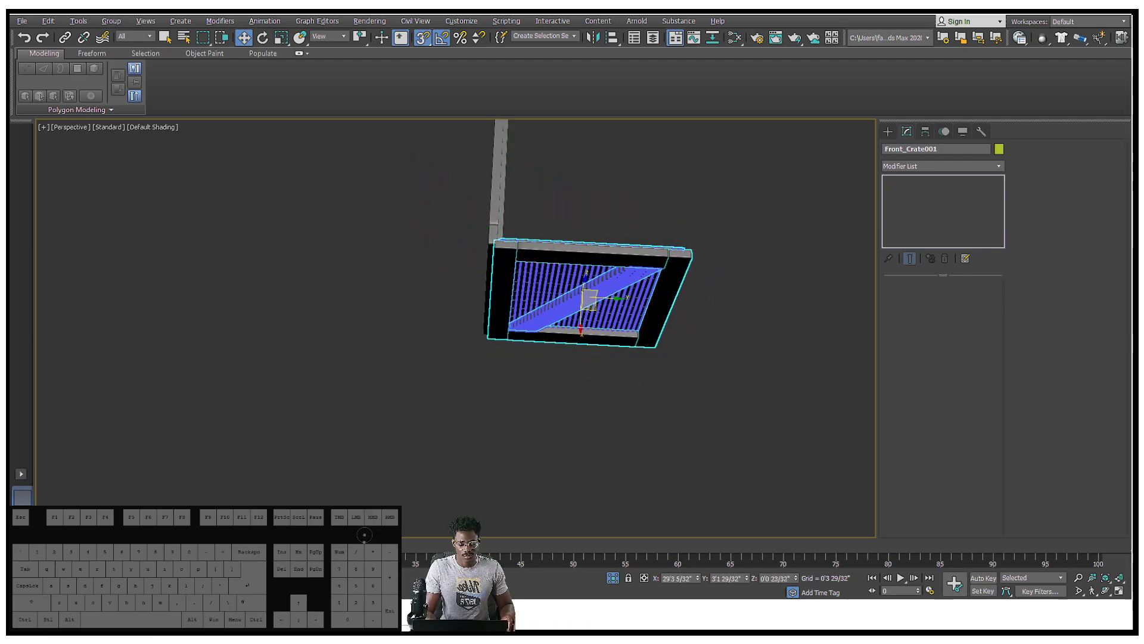
pyautogui.keyDown('alt'); pyautogui.moveTo(491, 227); pyautogui.dragTo(611, 84, button='middle'); pyautogui.keyUp('alt')
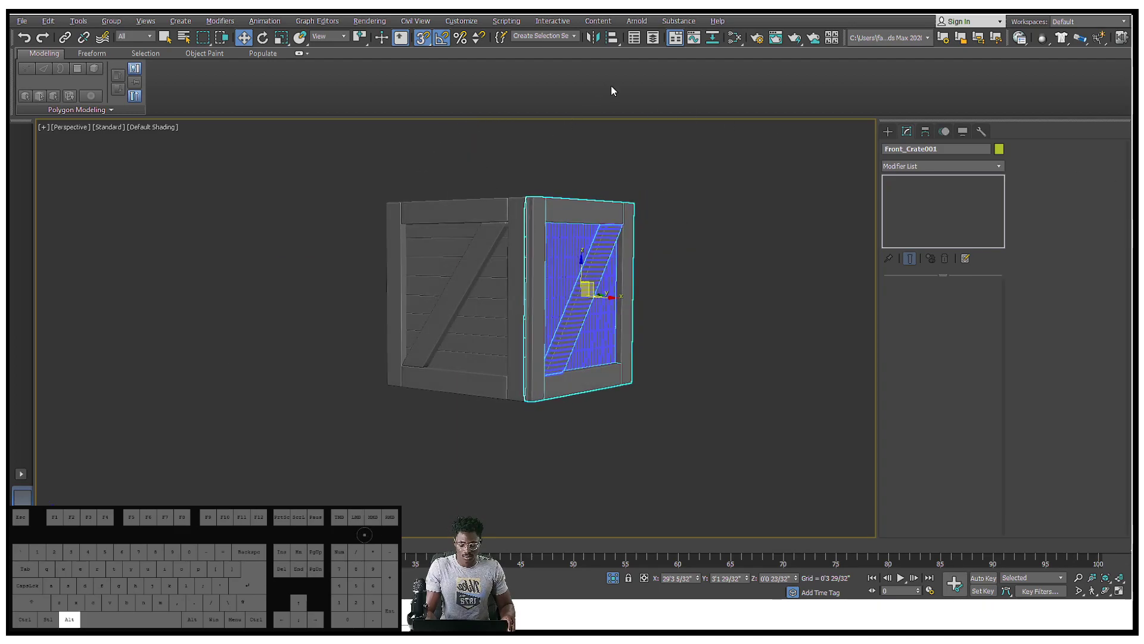
# Step: Show the perspective and orthographic viewports side by side and unhide all objects
pyautogui.hotkey('alt', 'w')
pyautogui.hotkey('alt', 'w')
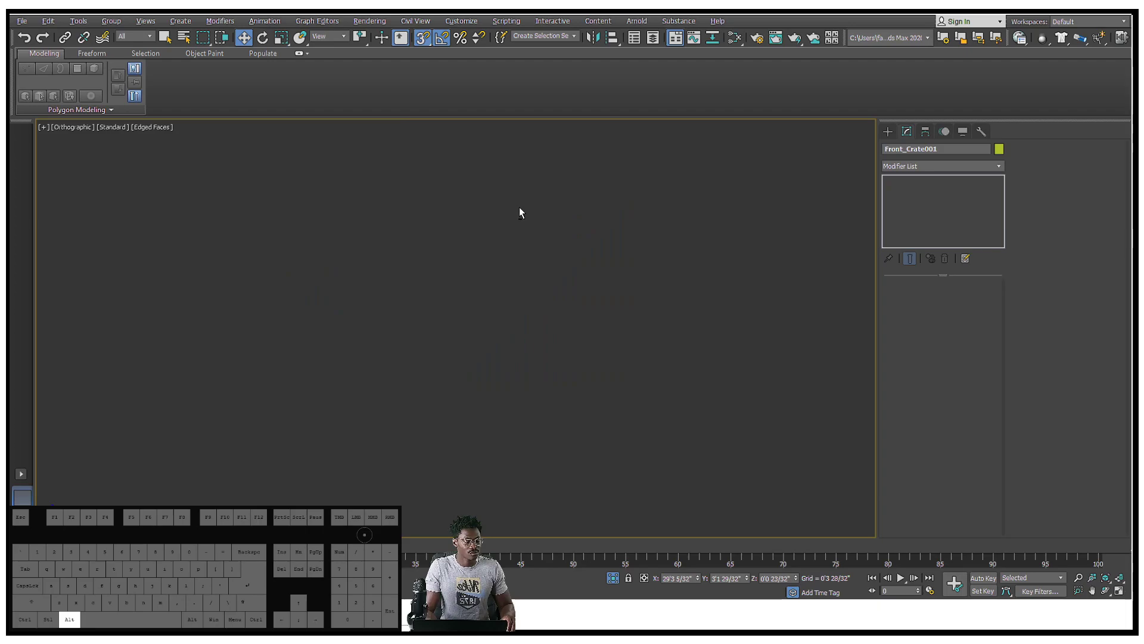
pyautogui.hotkey('alt', 'w')
pyautogui.rightClick(548, 255)
pyautogui.moveTo(548, 257); pyautogui.dragTo(546, 266, button='middle')
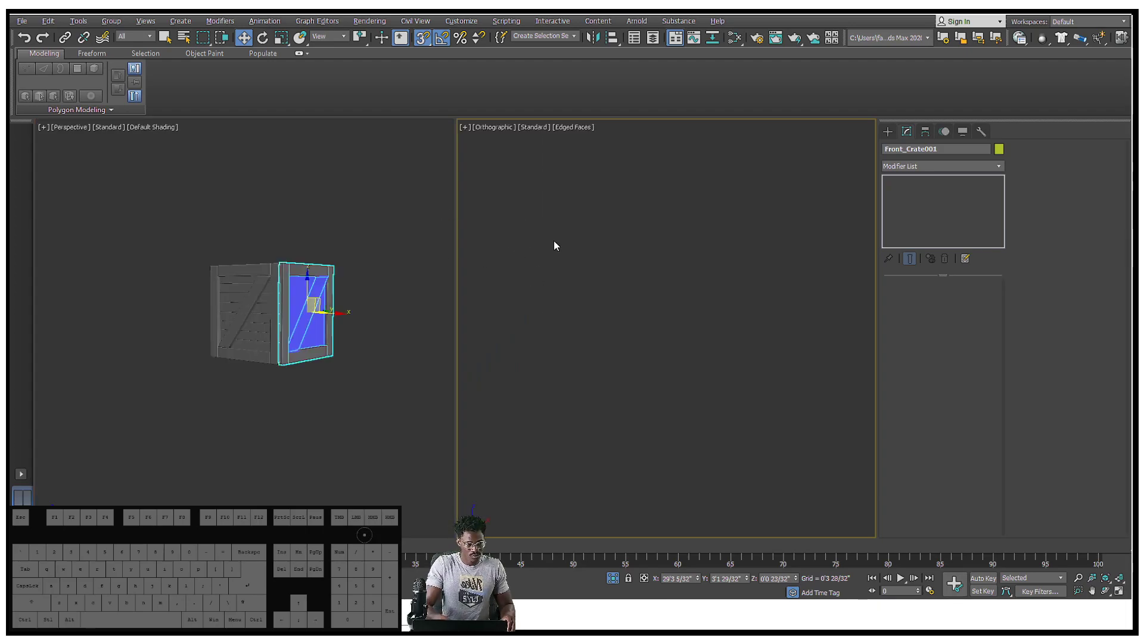
pyautogui.rightClick(551, 232)
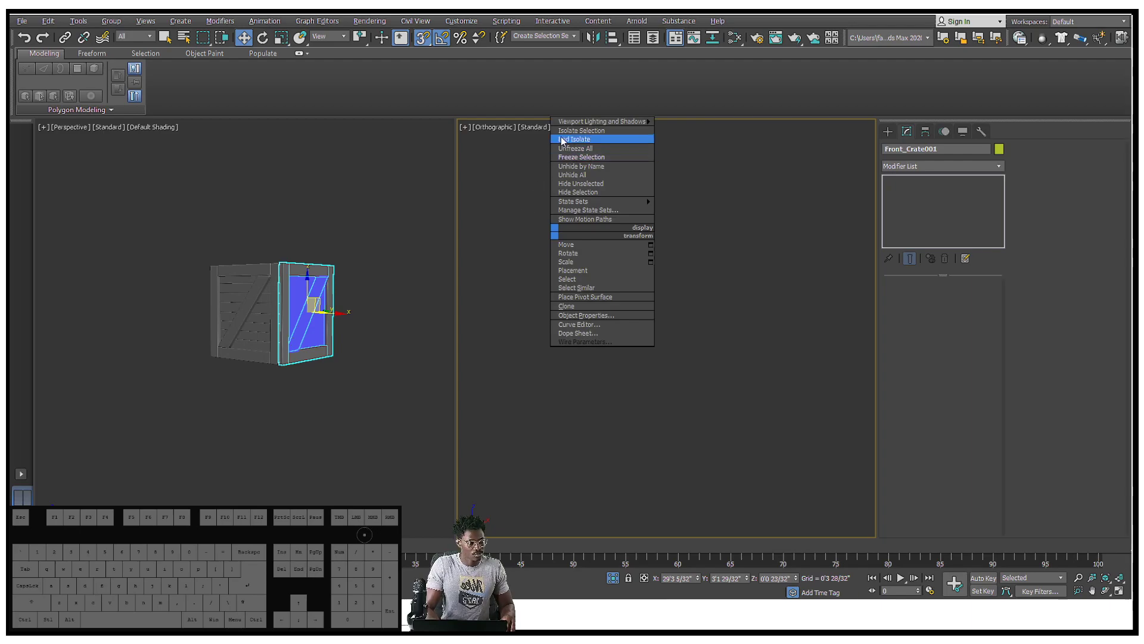
pyautogui.click(569, 174)
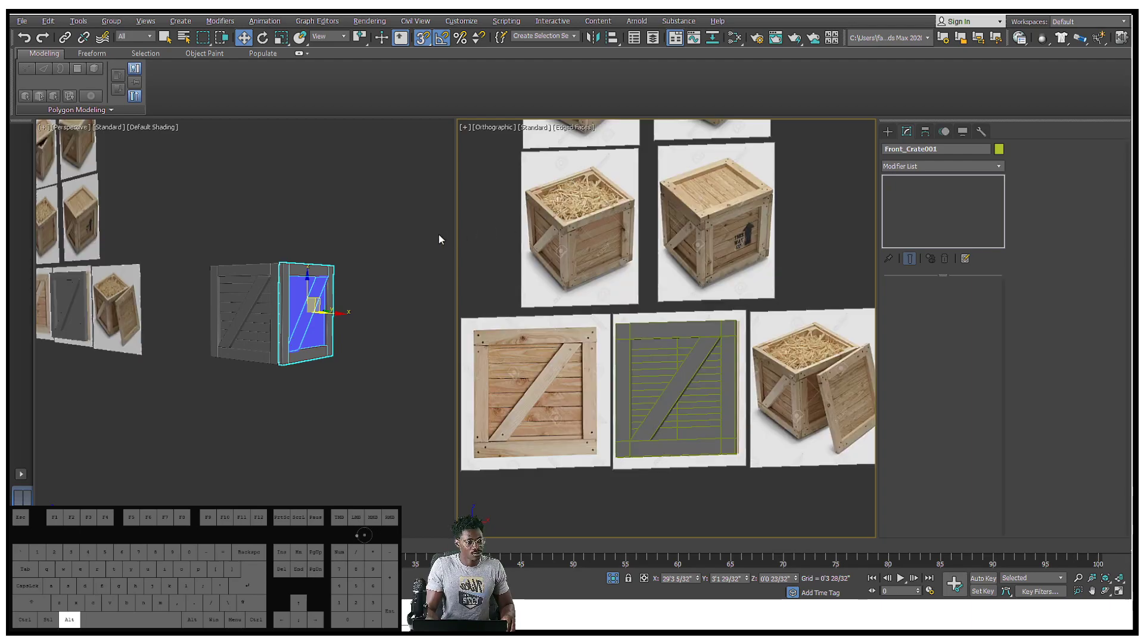
# Step: Examine how the boards meet at the crate's corner in the reference photos and compare it with the two modelled faces
pyautogui.moveTo(335, 258); pyautogui.dragTo(386, 291, button='middle')
pyautogui.scroll(6, 685, 220)
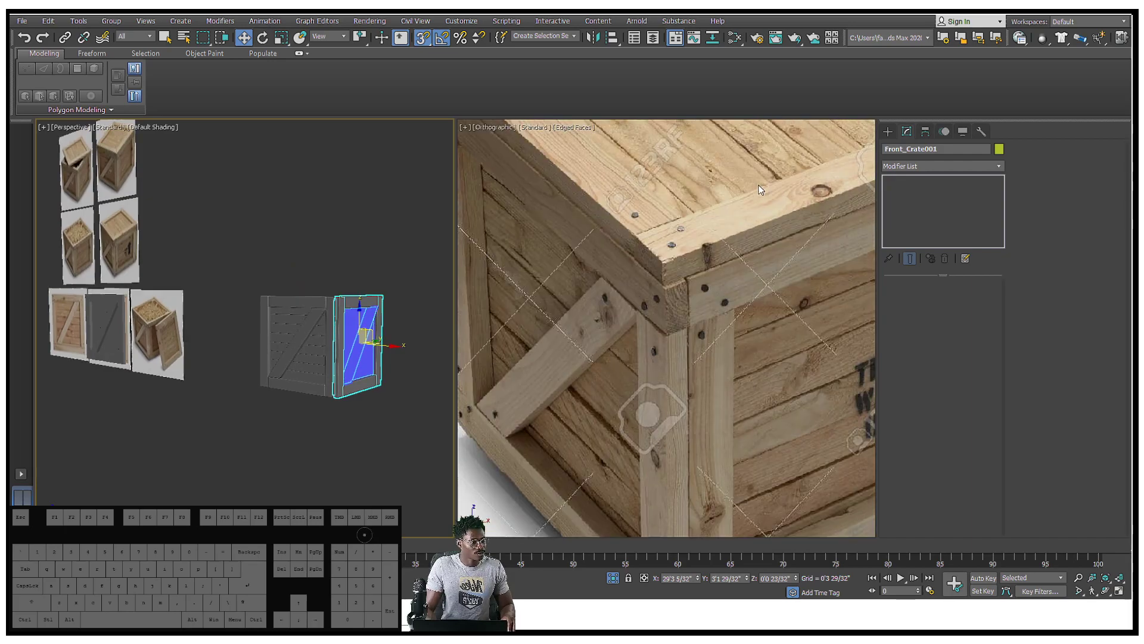
pyautogui.scroll(-5, 760, 189)
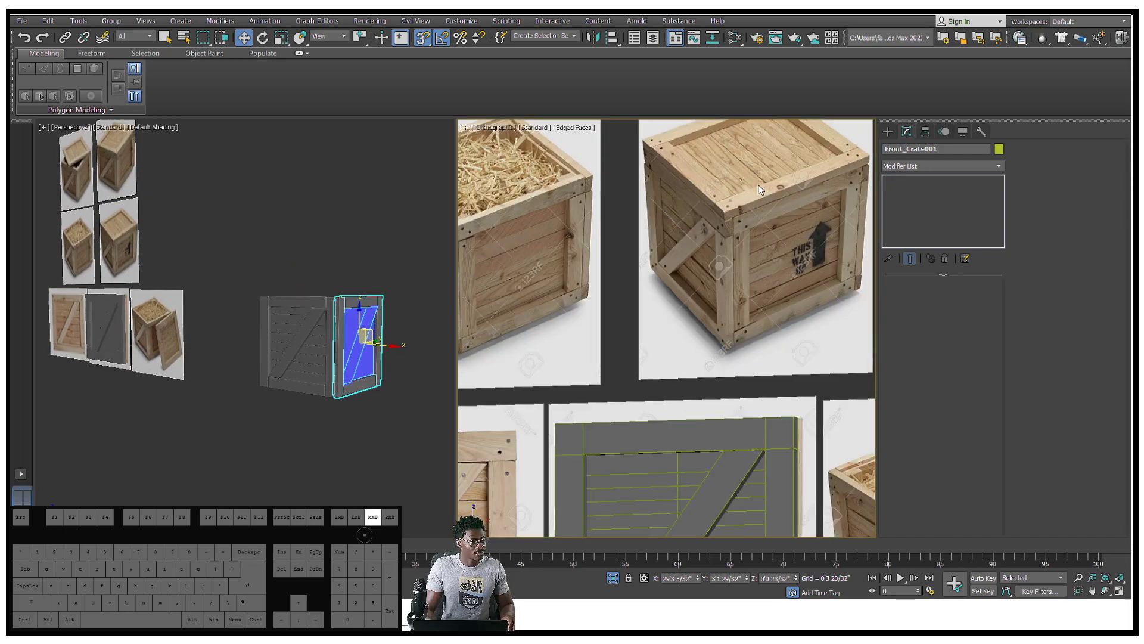
pyautogui.keyDown('alt'); pyautogui.moveTo(363, 310); pyautogui.dragTo(414, 350, button='middle'); pyautogui.keyUp('alt')
pyautogui.click(394, 295)
pyautogui.keyDown('alt'); pyautogui.moveTo(394, 294); pyautogui.dragTo(339, 310, button='middle'); pyautogui.keyUp('alt')
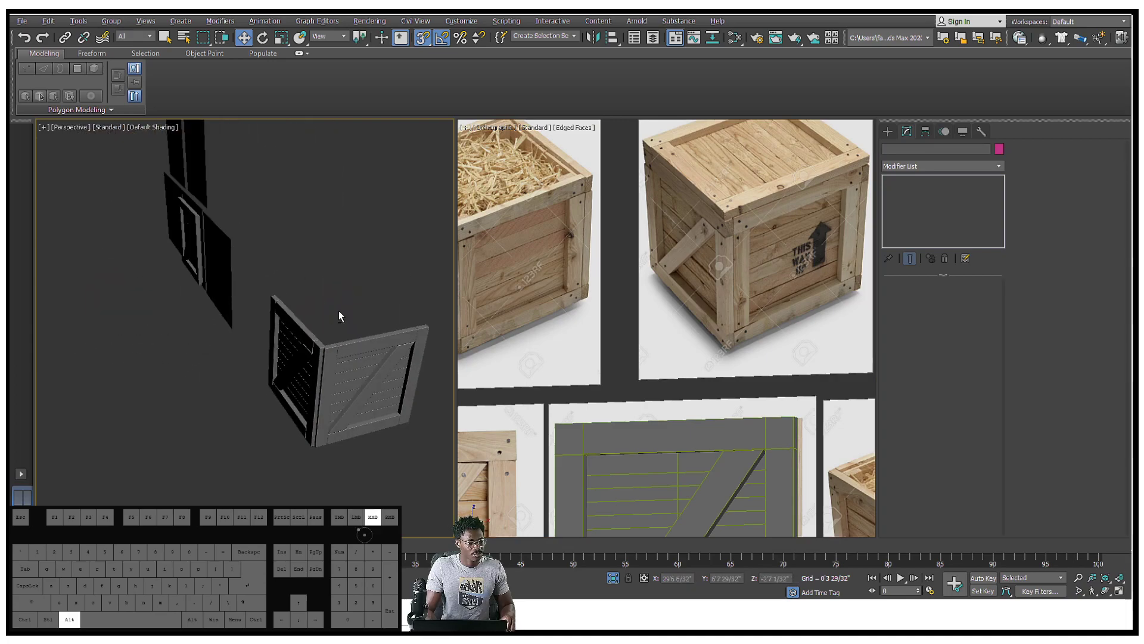
pyautogui.scroll(5, 366, 362)
# Step: Turn off 3D snapping and maximize the perspective viewport on the crate's side face
pyautogui.click(378, 318)
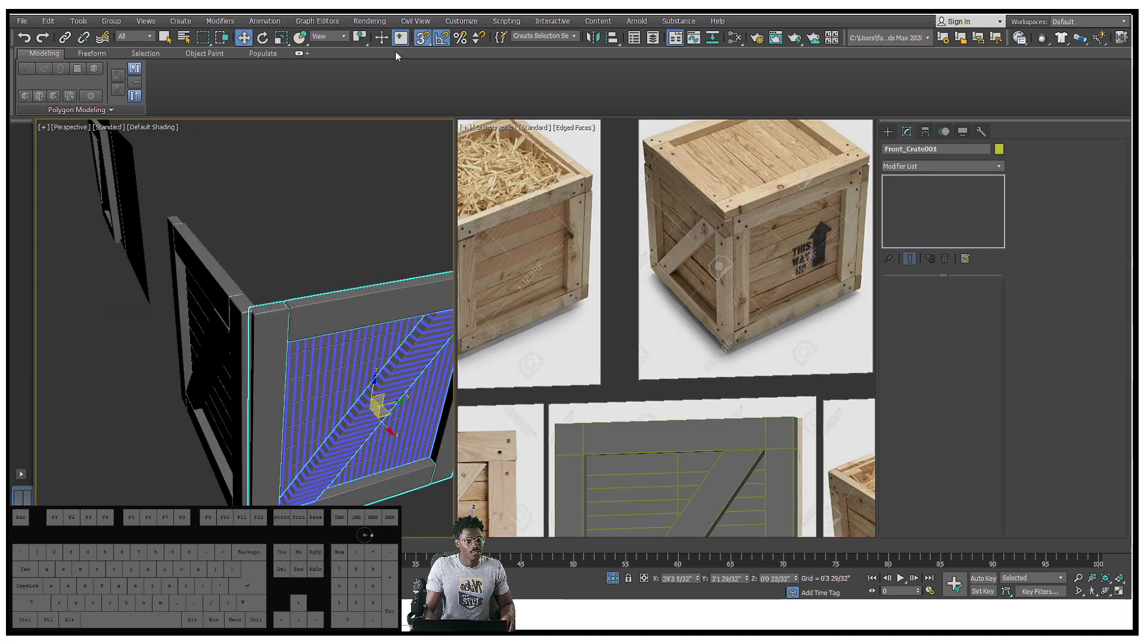
pyautogui.click(422, 38)
pyautogui.keyDown('alt'); pyautogui.moveTo(315, 215); pyautogui.dragTo(382, 136, button='middle'); pyautogui.keyUp('alt')
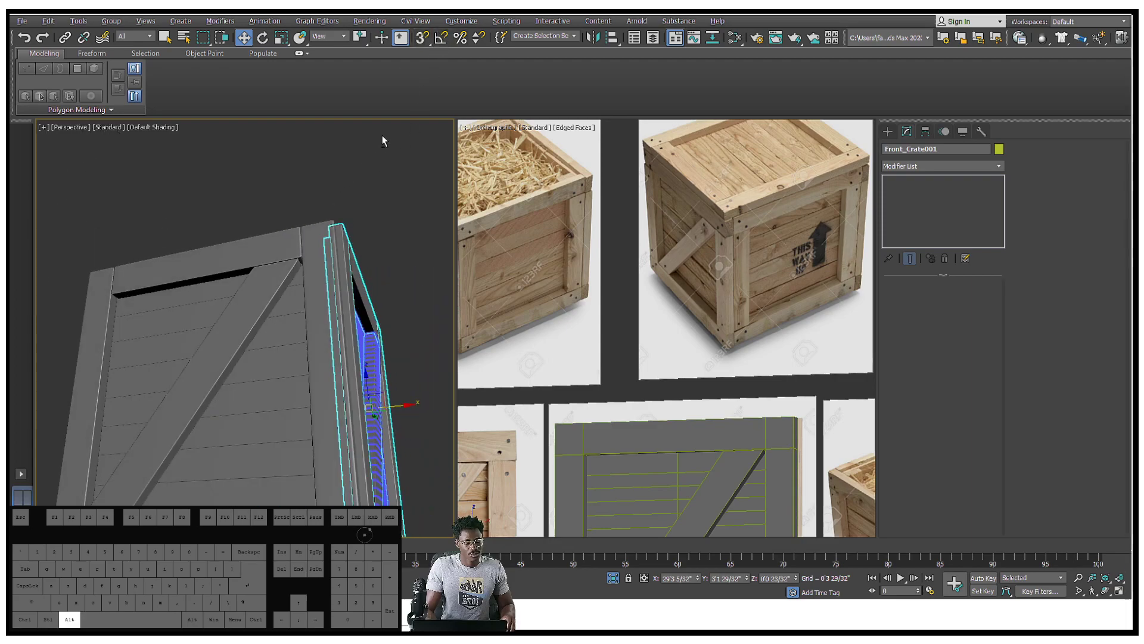
pyautogui.hotkey('alt', 'w')
pyautogui.keyDown('alt'); pyautogui.moveTo(342, 192); pyautogui.dragTo(290, 231, button='middle'); pyautogui.keyUp('alt')
pyautogui.scroll(-4, 333, 233)
pyautogui.moveTo(382, 245); pyautogui.dragTo(564, 254, button='middle')
pyautogui.scroll(5, 294, 234)
pyautogui.scroll(3, 295, 234)
pyautogui.scroll(-3, 294, 234)
# Step: Open the side face group for editing and delete its diagonal brace
pyautogui.click(762, 199)
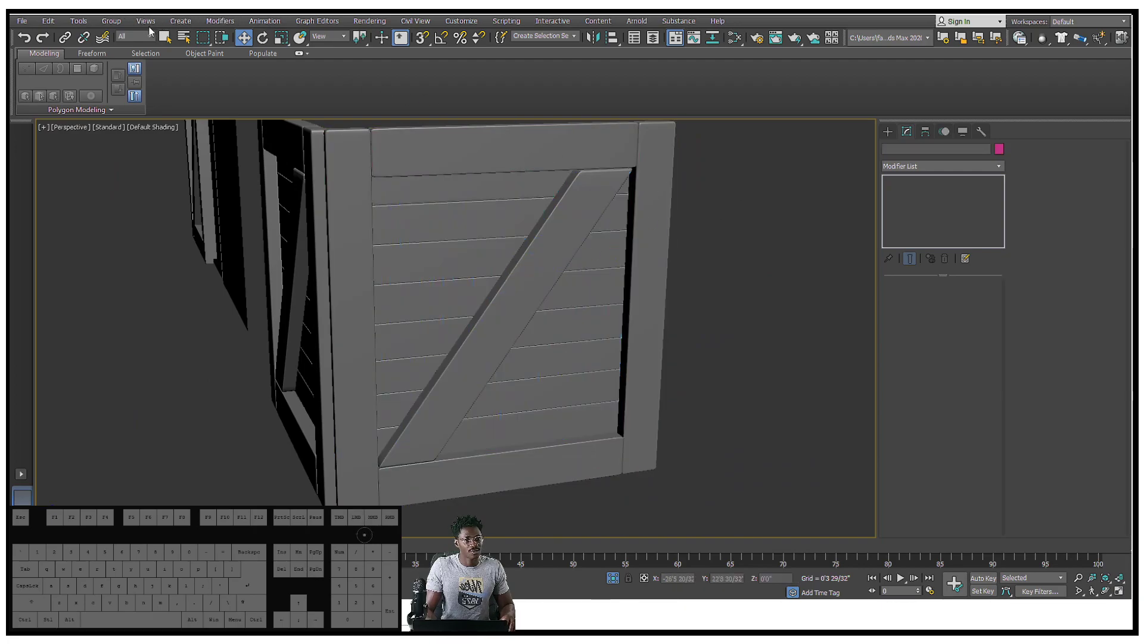
pyautogui.click(110, 24)
pyautogui.click(422, 180)
pyautogui.click(428, 153)
pyautogui.click(111, 21)
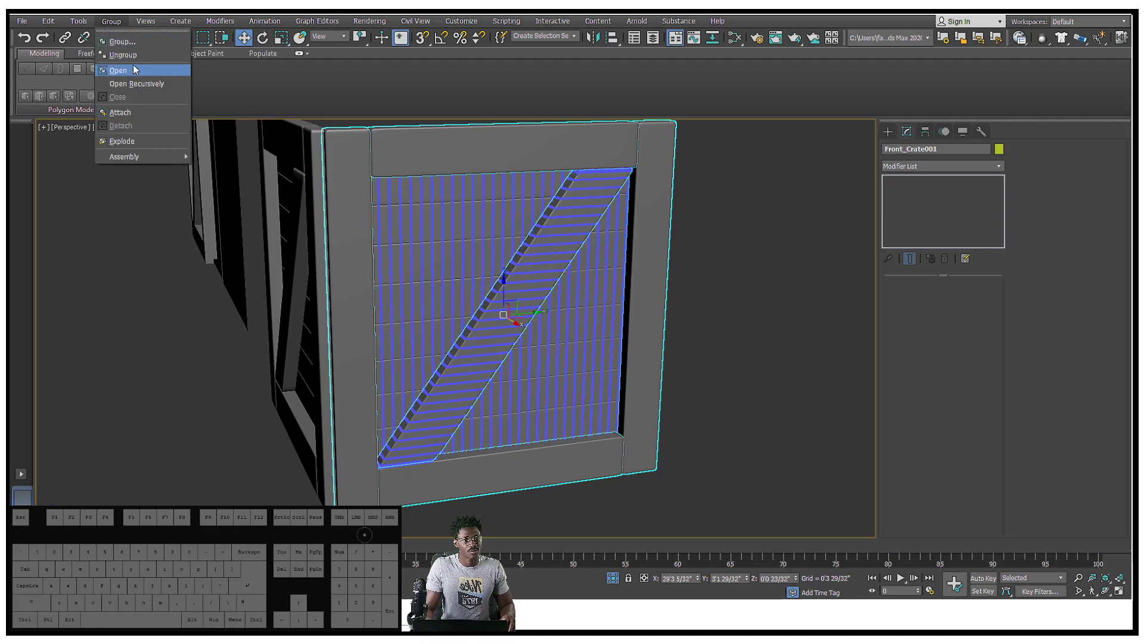
pyautogui.click(126, 71)
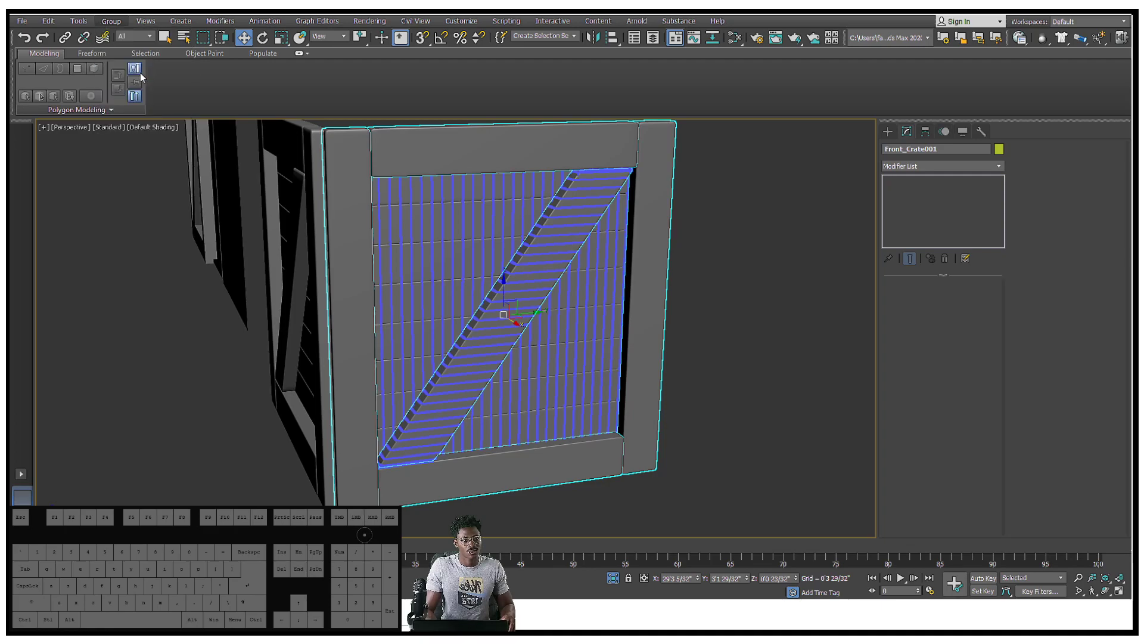
pyautogui.click(565, 235)
pyautogui.press('Delete')
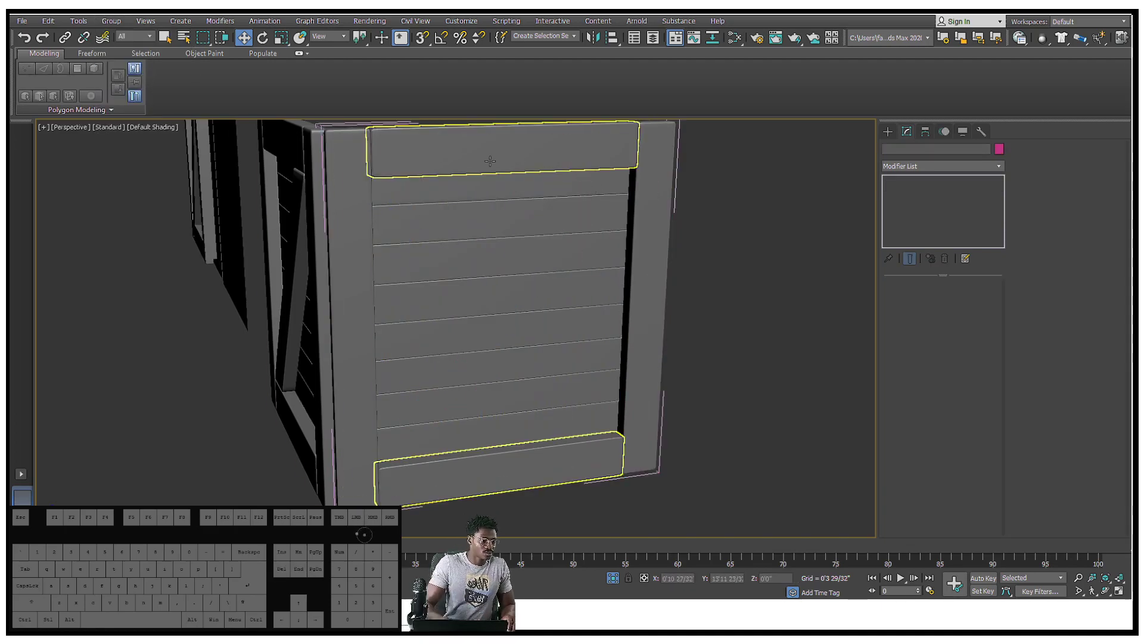
# Step: Select the open side face group and close it
pyautogui.click(398, 153)
pyautogui.keyDown('alt'); pyautogui.moveTo(398, 153); pyautogui.dragTo(354, 150, button='middle'); pyautogui.keyUp('alt')
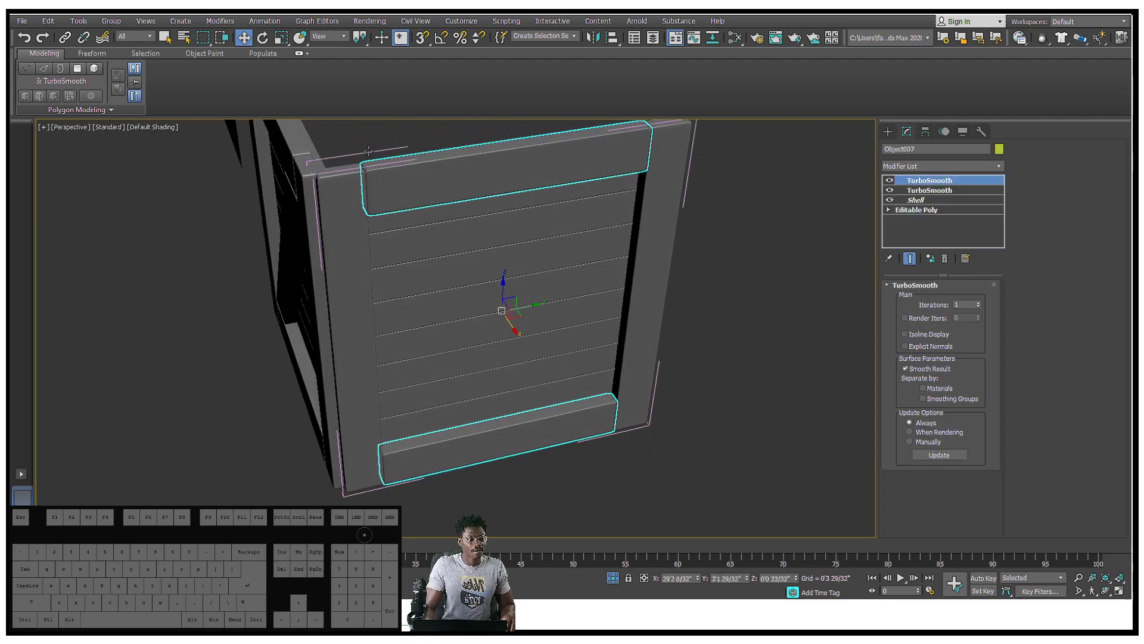
pyautogui.click(368, 150)
pyautogui.click(96, 23)
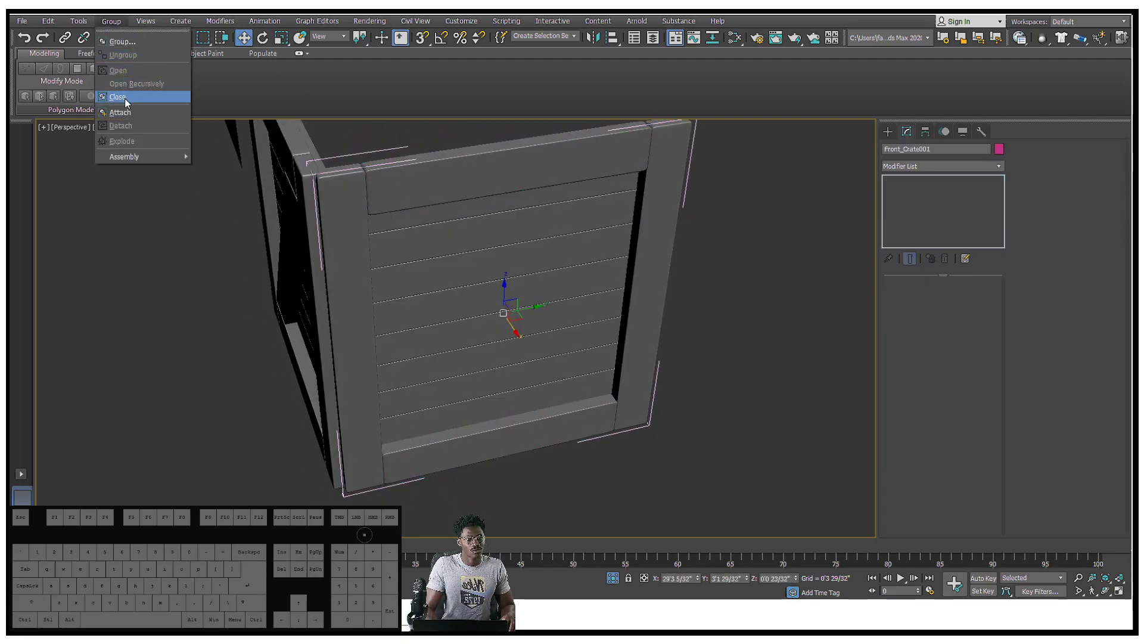
pyautogui.click(128, 94)
# Step: Select the front and side face groups together and mirror them as instances on the XY axis
pyautogui.keyDown('alt'); pyautogui.moveTo(465, 250); pyautogui.dragTo(504, 382, button='middle'); pyautogui.keyUp('alt')
pyautogui.keyDown('ctrl'); pyautogui.click(506, 424); pyautogui.keyUp('ctrl')
pyautogui.keyDown('alt'); pyautogui.moveTo(500, 324); pyautogui.dragTo(421, 291, button='middle'); pyautogui.keyUp('alt')
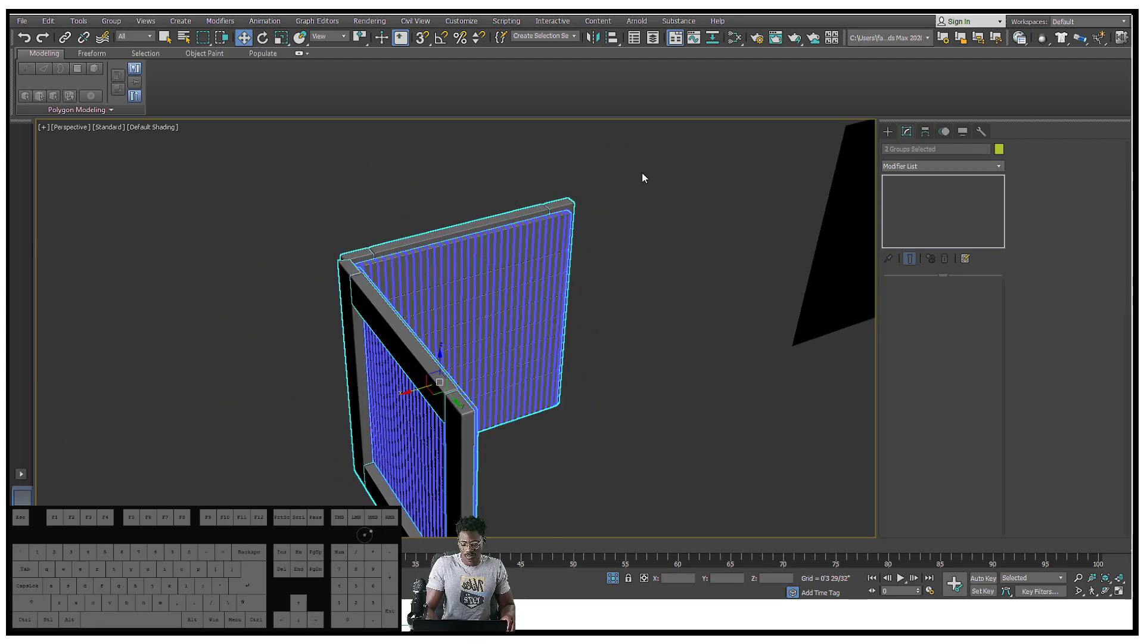
pyautogui.click(595, 37)
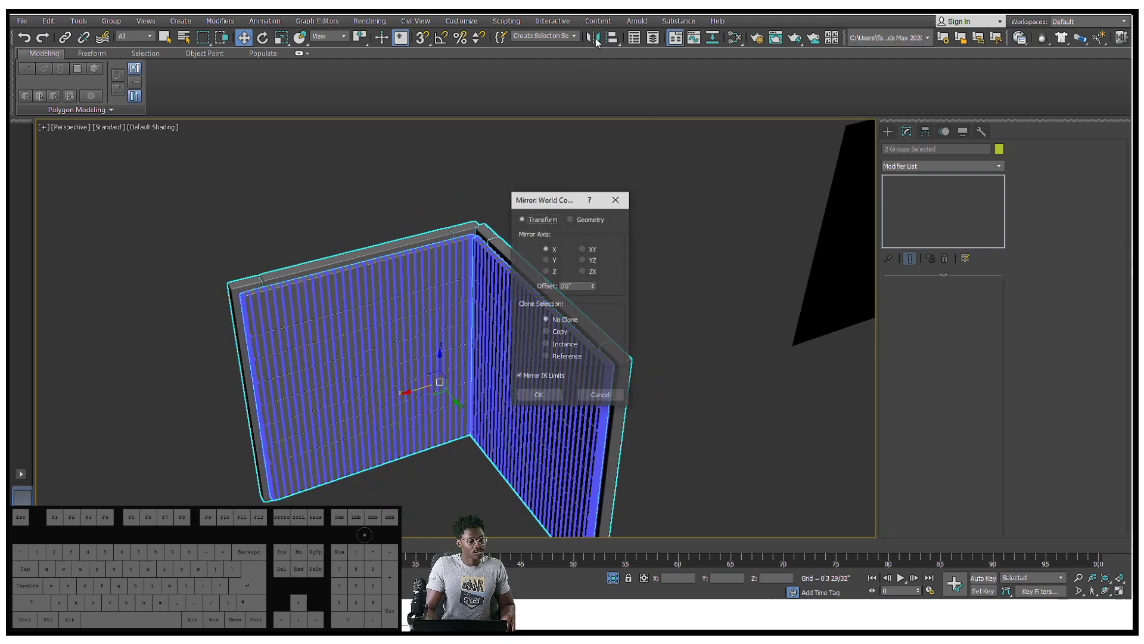
pyautogui.click(547, 260)
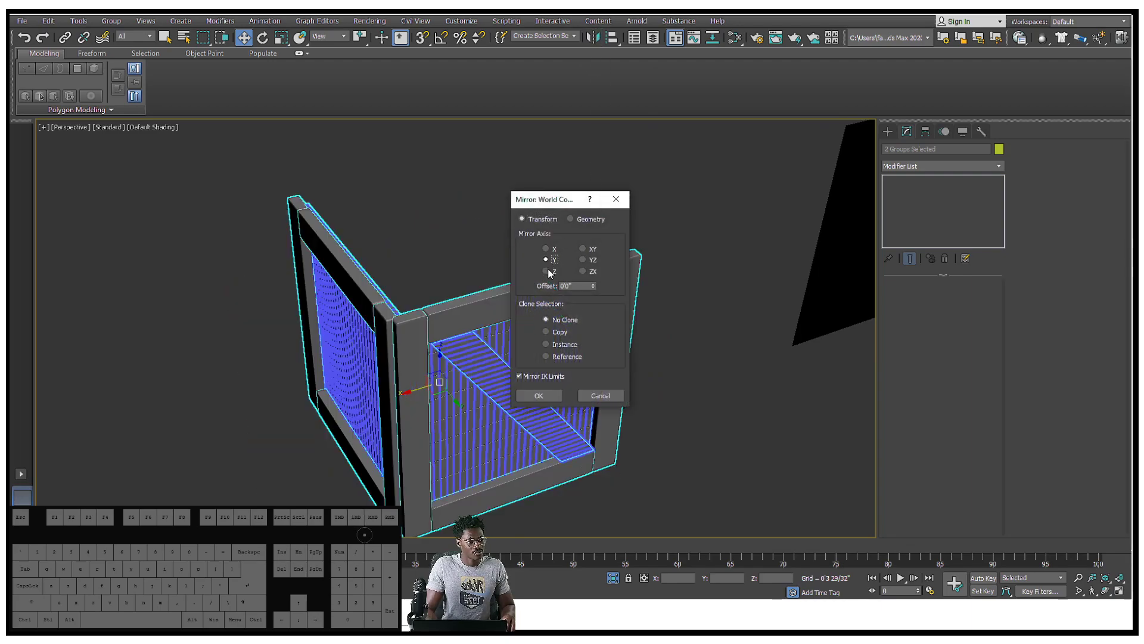
pyautogui.click(546, 345)
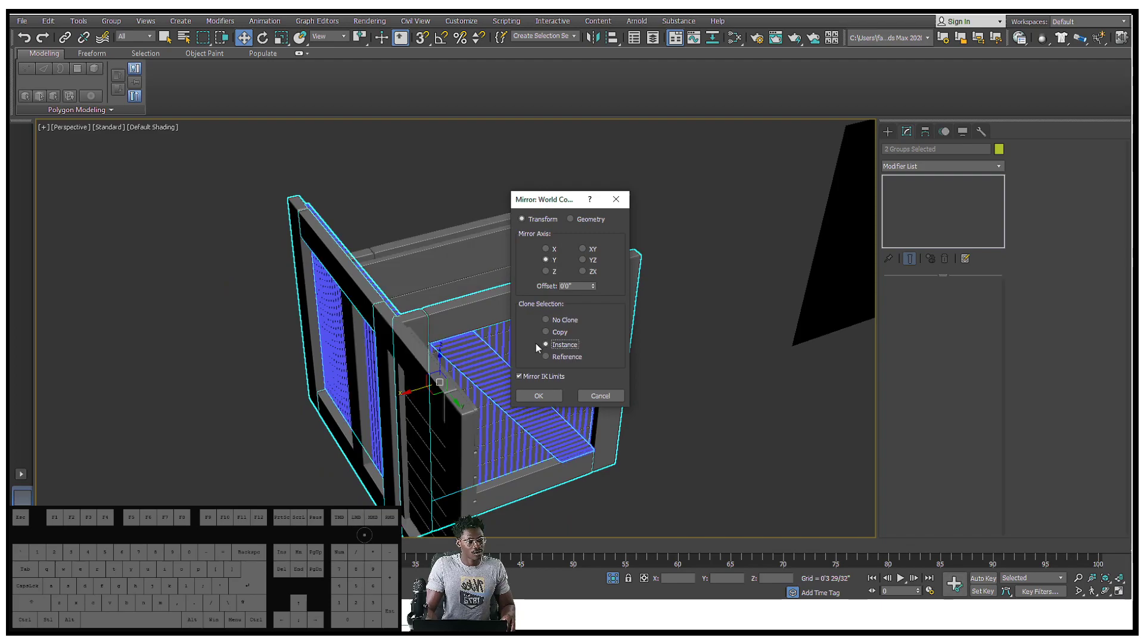
pyautogui.click(546, 248)
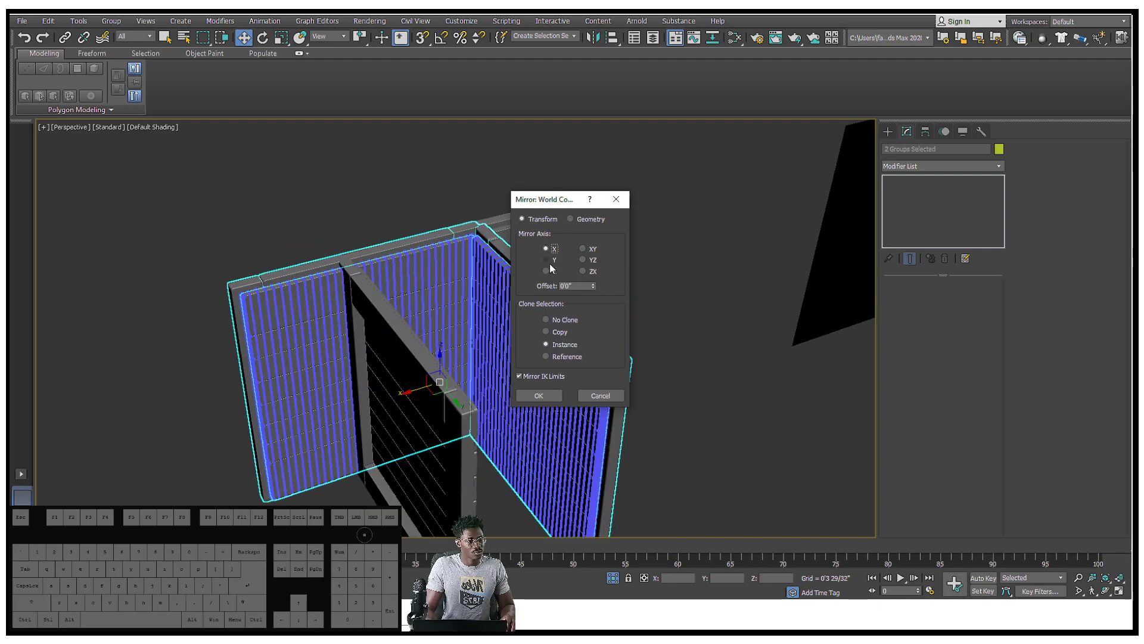
pyautogui.click(547, 260)
pyautogui.click(546, 272)
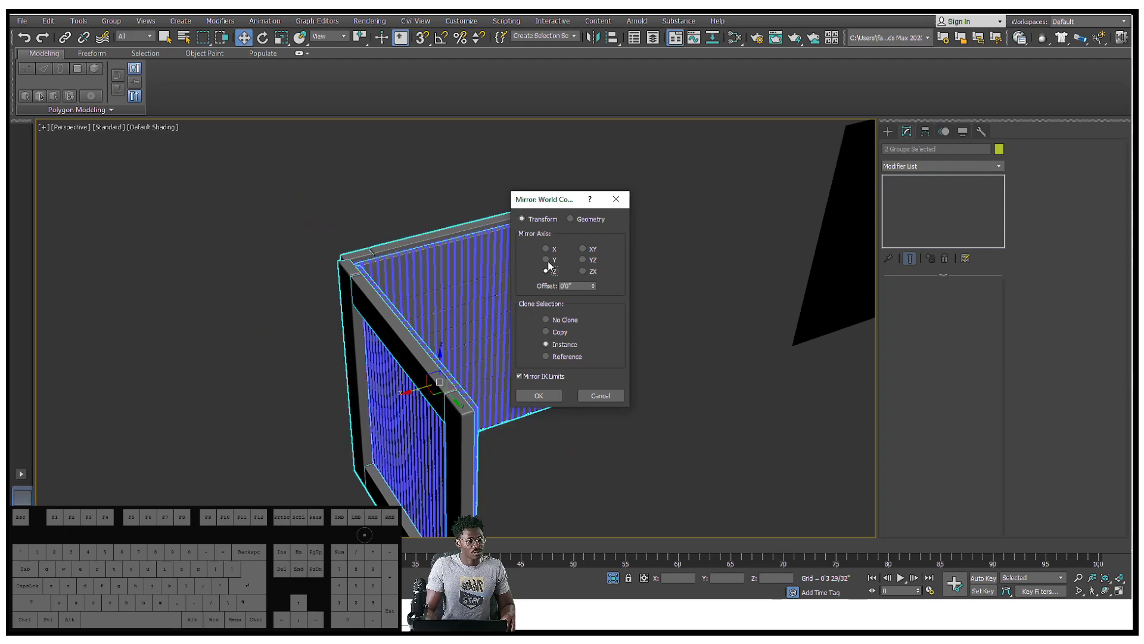
pyautogui.click(549, 253)
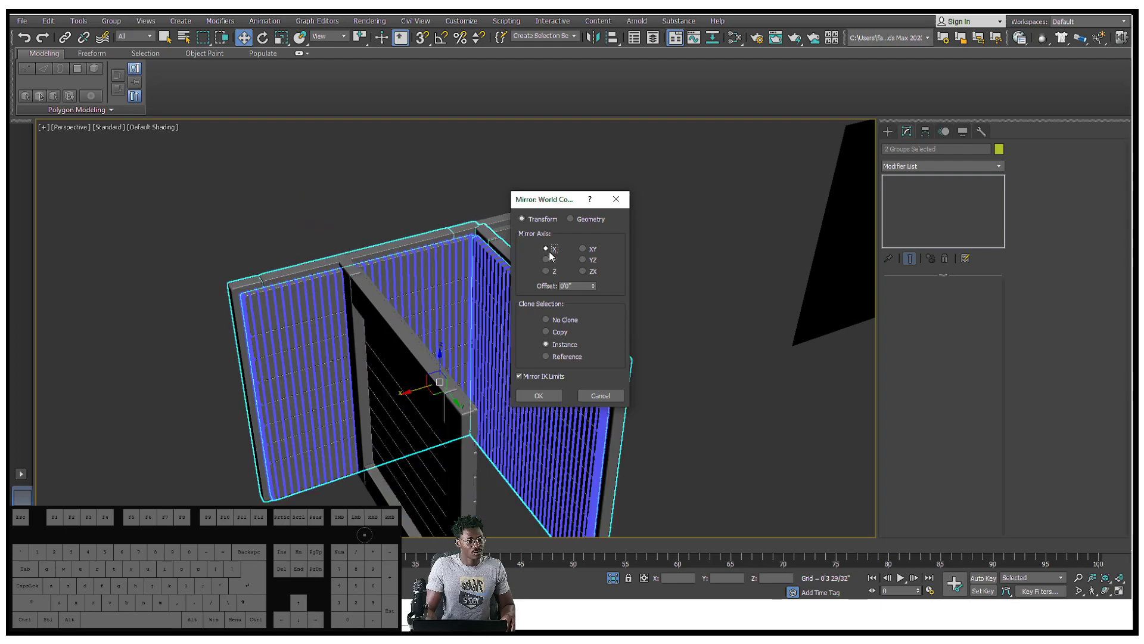
pyautogui.click(583, 260)
pyautogui.click(583, 249)
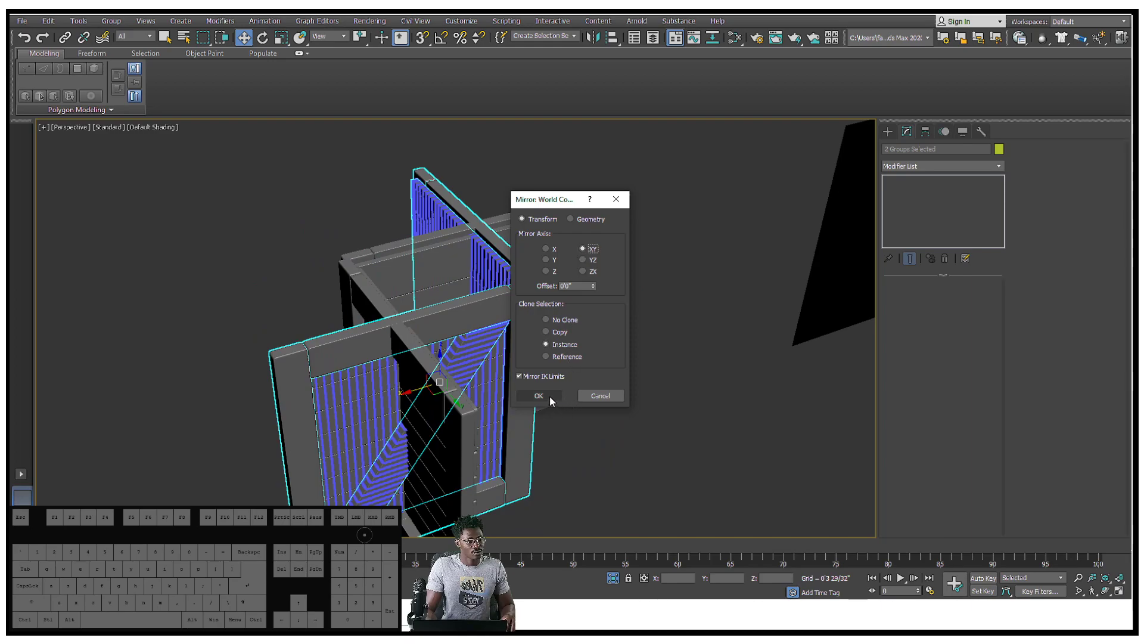
pyautogui.moveTo(593, 288); pyautogui.dragTo(594, 315)
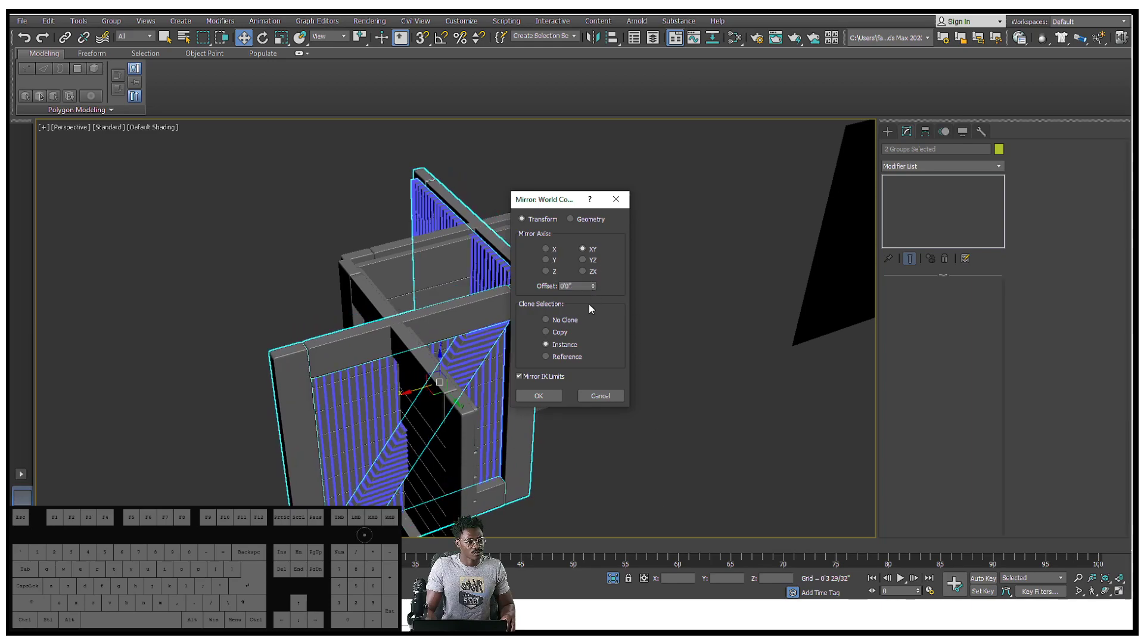
pyautogui.click(557, 396)
# Step: Turn on 3D and angle snapping and move the mirrored pair corner to corner onto the original faces, closing the crate's four sides
pyautogui.keyDown('alt'); pyautogui.moveTo(503, 226); pyautogui.dragTo(418, 355, button='middle'); pyautogui.keyUp('alt')
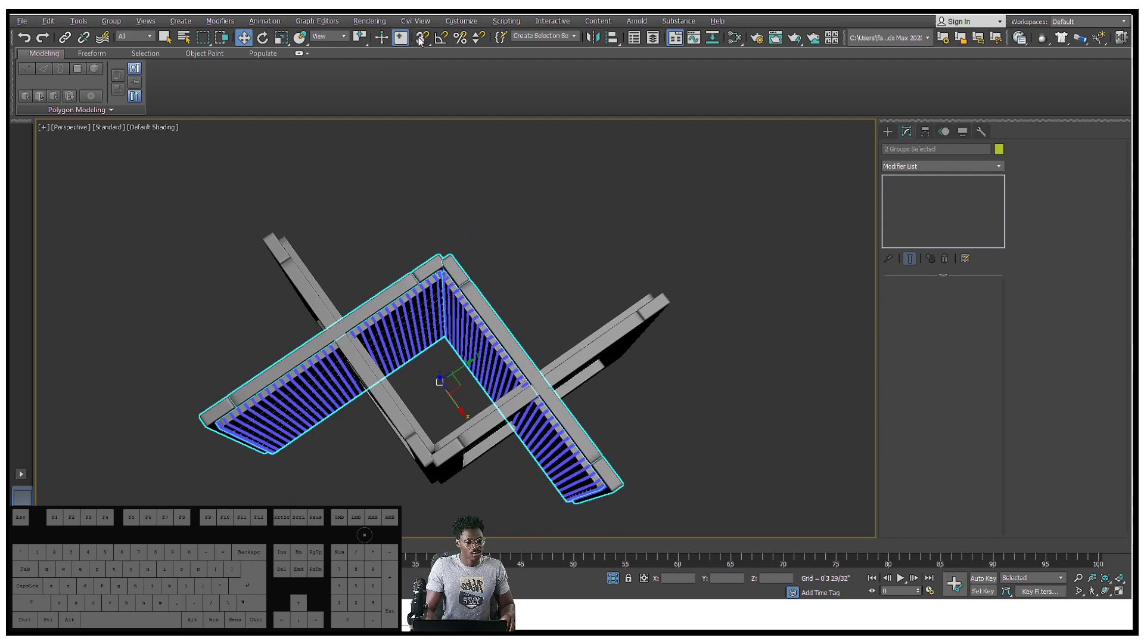
pyautogui.press('s')
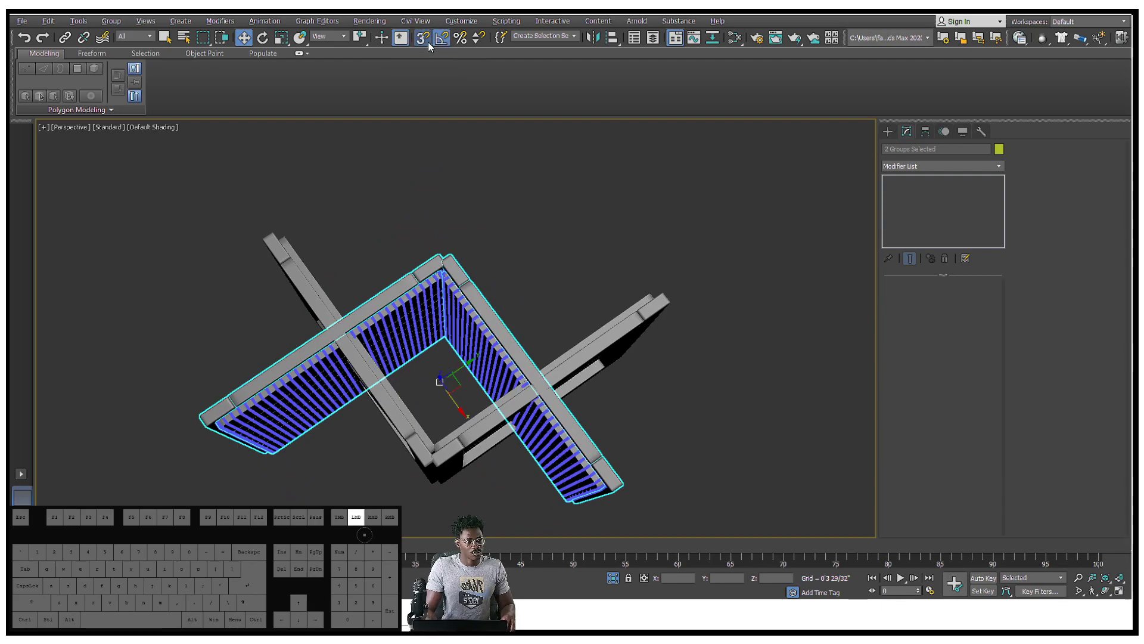
pyautogui.moveTo(208, 428); pyautogui.dragTo(280, 241)
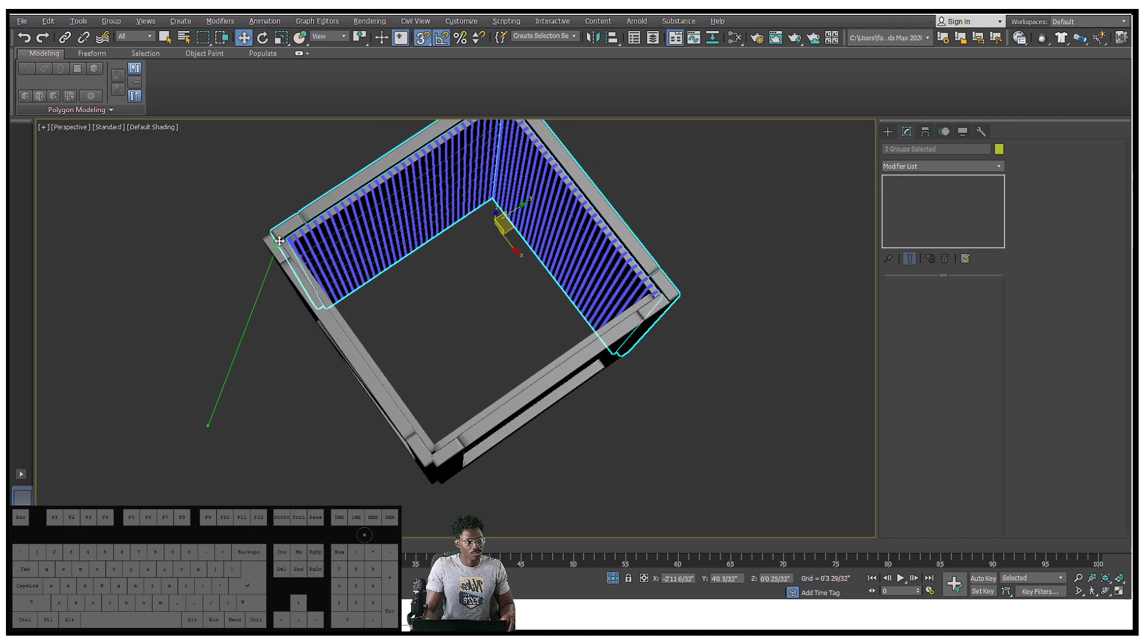
pyautogui.keyDown('alt'); pyautogui.moveTo(341, 242); pyautogui.dragTo(599, 246, button='middle'); pyautogui.keyUp('alt')
pyautogui.scroll(-1, 599, 245)
pyautogui.keyDown('alt'); pyautogui.moveTo(516, 277); pyautogui.dragTo(507, 306, button='middle'); pyautogui.keyUp('alt')
pyautogui.click(751, 284)
# Step: Examine the reference photos of the open and closed crates for the lid's construction and compare them with the model
pyautogui.keyDown('alt'); pyautogui.moveTo(645, 278); pyautogui.dragTo(807, 332, button='middle'); pyautogui.keyUp('alt')
pyautogui.scroll(-4, 659, 230)
pyautogui.scroll(-3, 662, 226)
pyautogui.moveTo(384, 204); pyautogui.dragTo(495, 327, button='middle')
pyautogui.scroll(10, 495, 327)
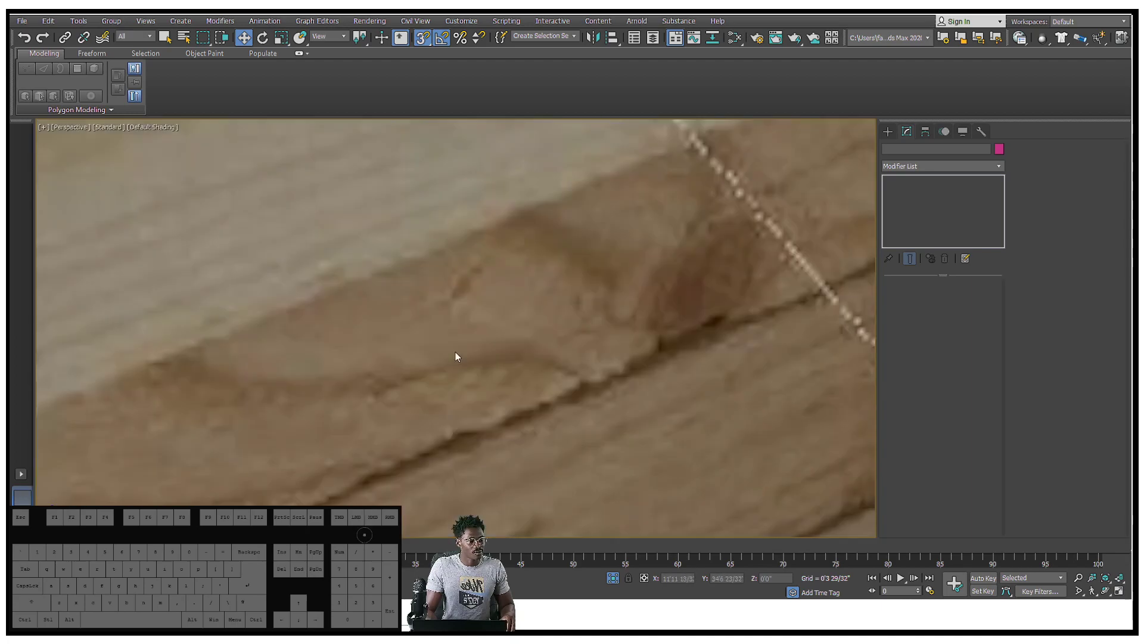
pyautogui.scroll(-5, 455, 356)
pyautogui.scroll(-5, 461, 306)
pyautogui.scroll(6, 413, 293)
pyautogui.keyDown('alt'); pyautogui.moveTo(413, 294); pyautogui.dragTo(417, 311, button='middle'); pyautogui.keyUp('alt')
pyautogui.scroll(-4, 539, 309)
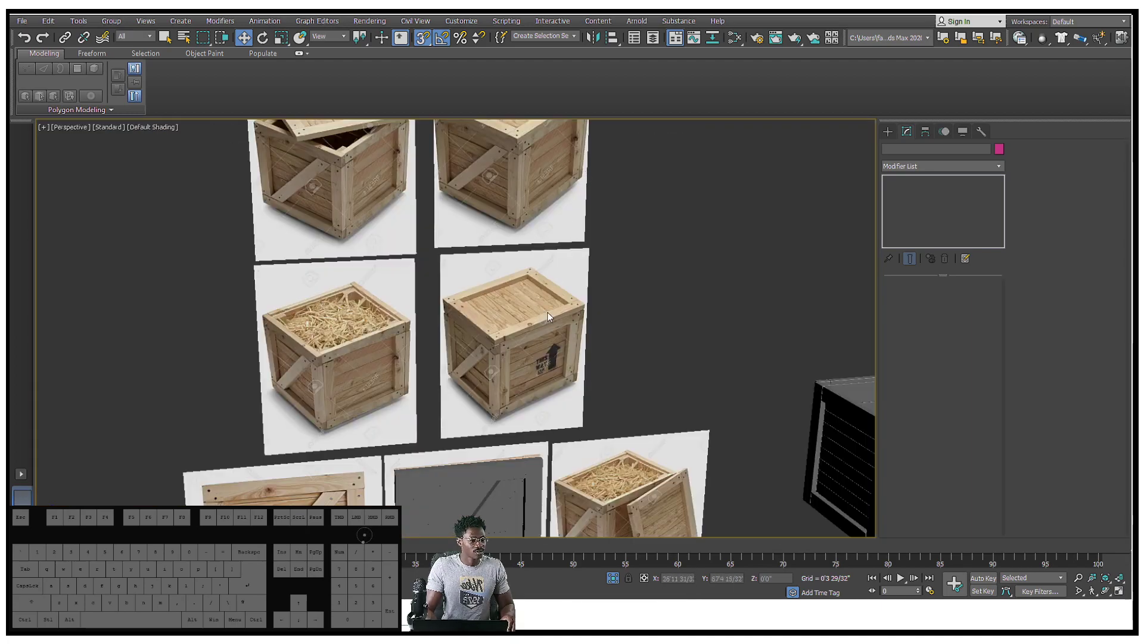
pyautogui.moveTo(539, 448); pyautogui.dragTo(441, 365, button='middle')
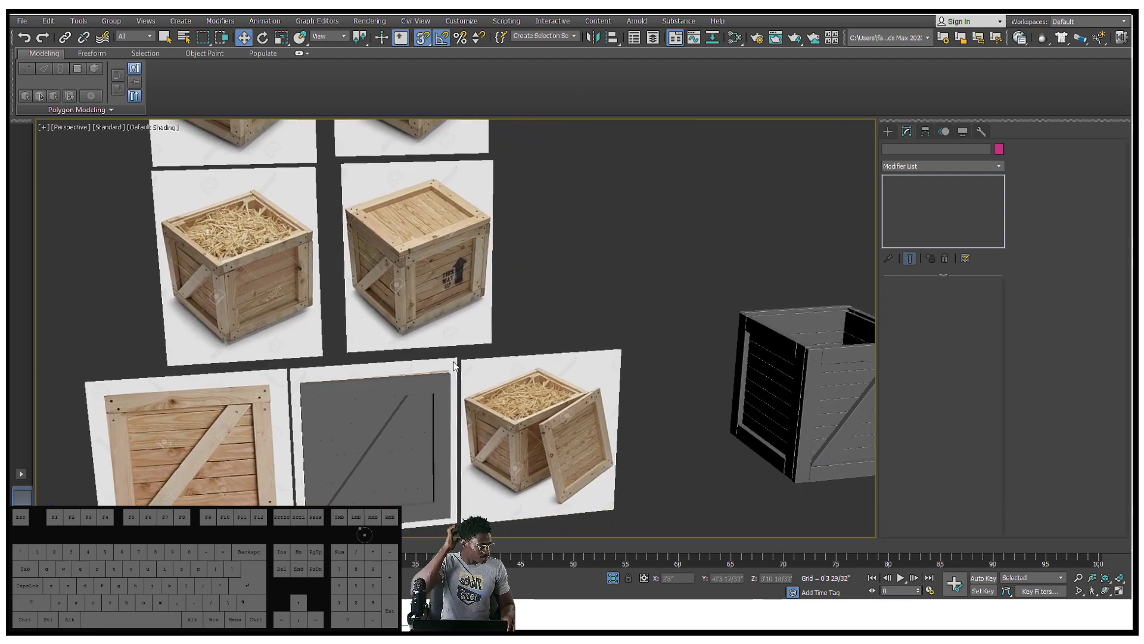
pyautogui.click(793, 338)
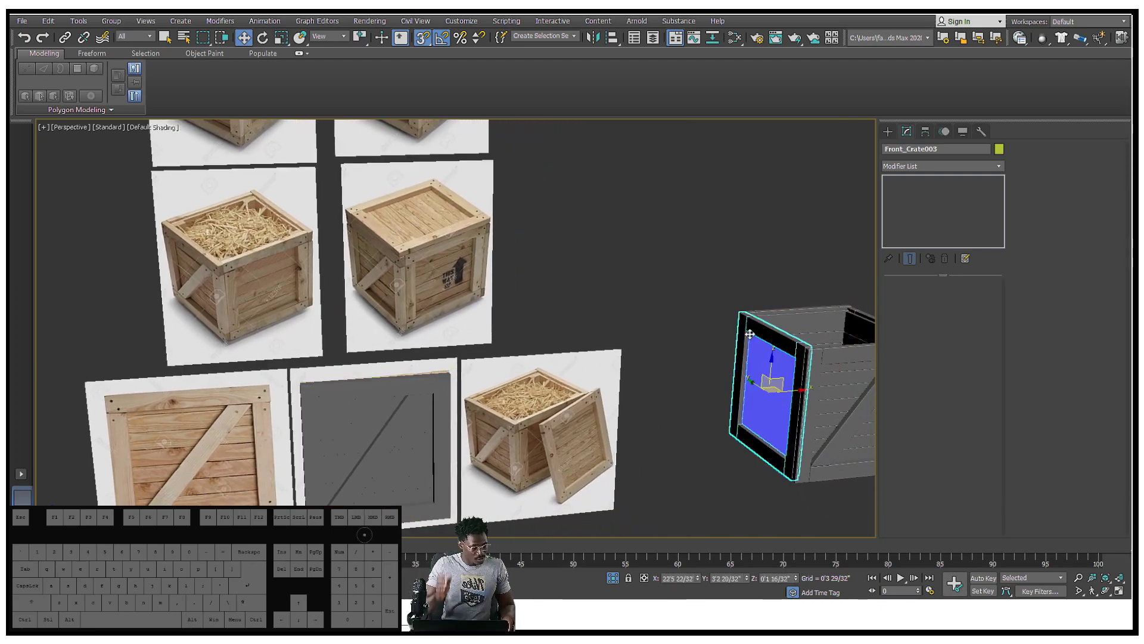
pyautogui.keyDown('alt'); pyautogui.moveTo(742, 336); pyautogui.dragTo(387, 325, button='middle'); pyautogui.keyUp('alt')
pyautogui.press('e')
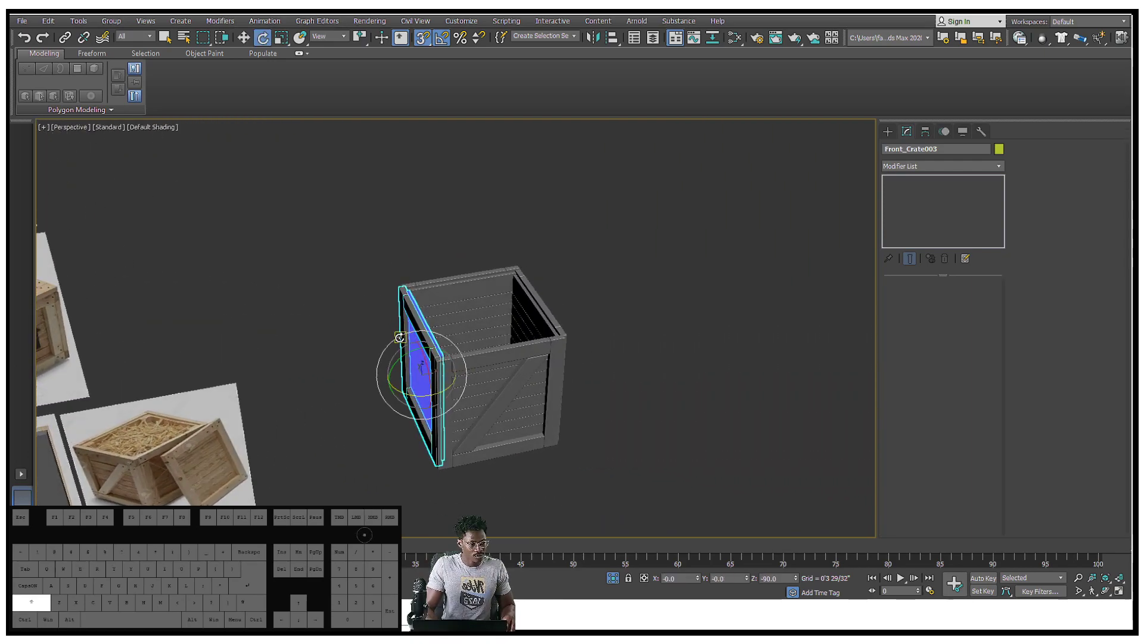
pyautogui.keyDown('shift'); pyautogui.moveTo(400, 337); pyautogui.dragTo(456, 305); pyautogui.keyUp('shift')
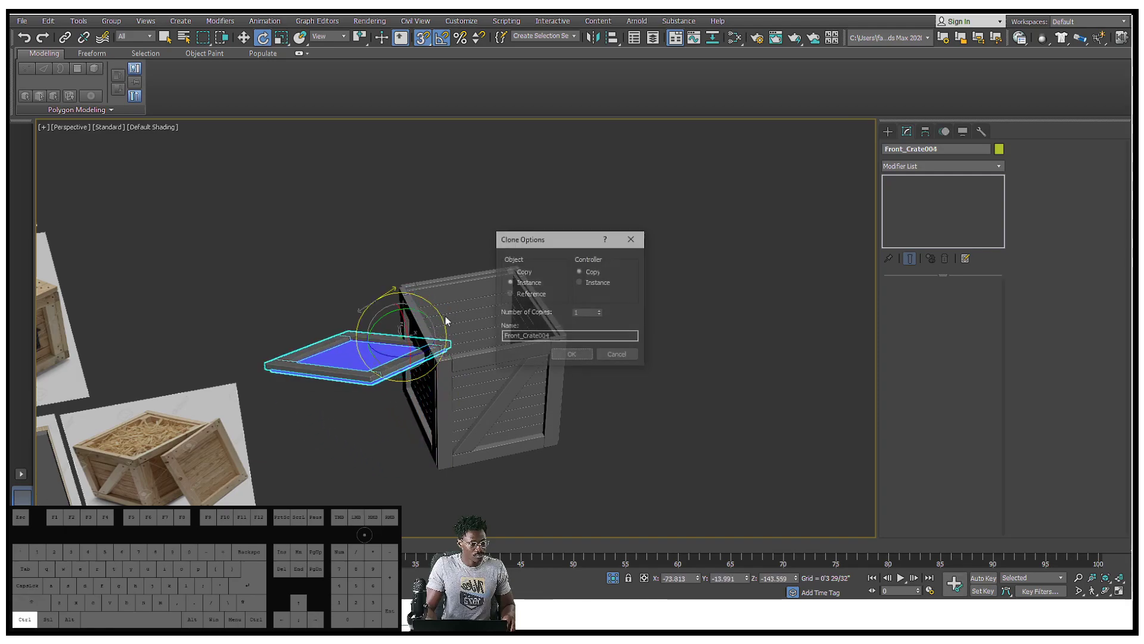
pyautogui.click(621, 356)
# Step: In the Front view, clone the brace-free side face as an instance rotated 90 degrees to lie flat
pyautogui.press('f')
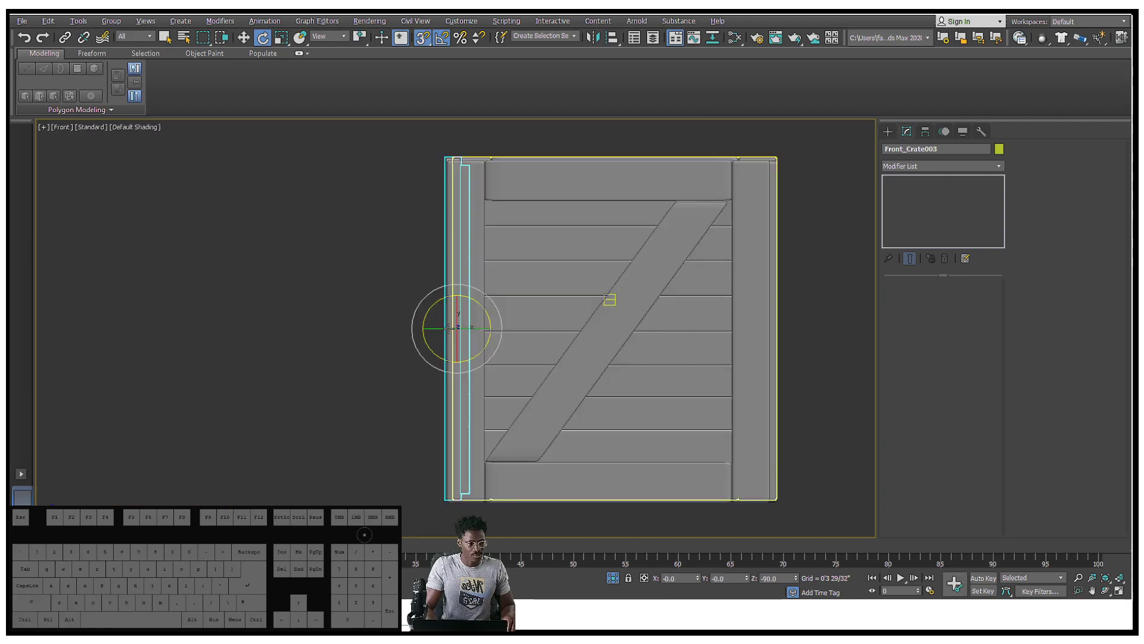
pyautogui.scroll(-2, 446, 331)
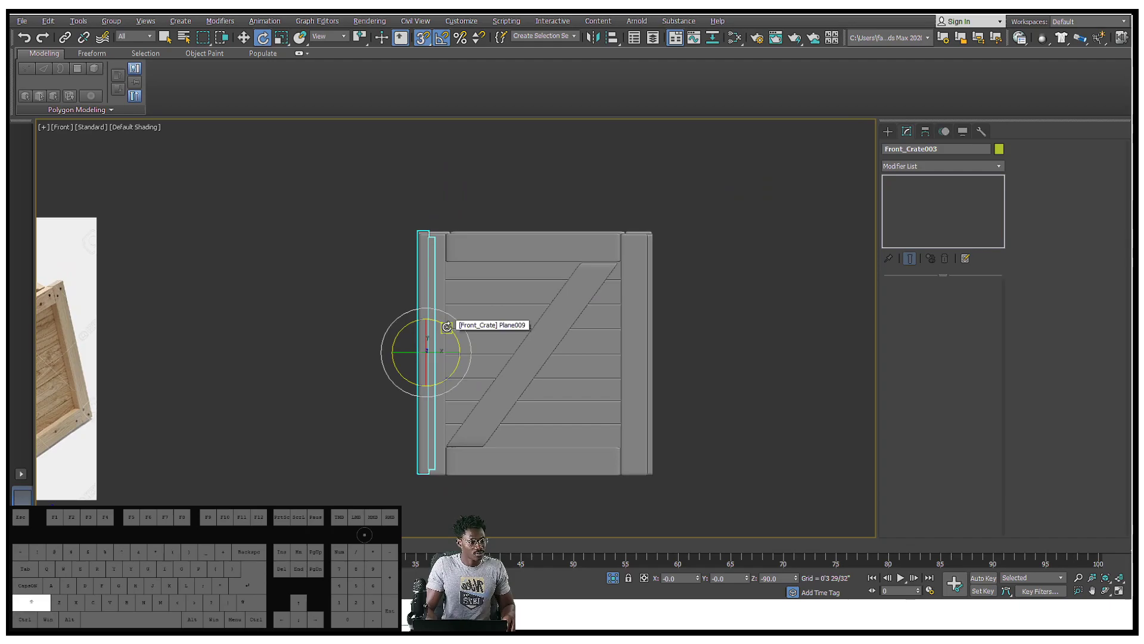
pyautogui.keyDown('shift'); pyautogui.moveTo(446, 327); pyautogui.dragTo(514, 325); pyautogui.keyUp('shift')
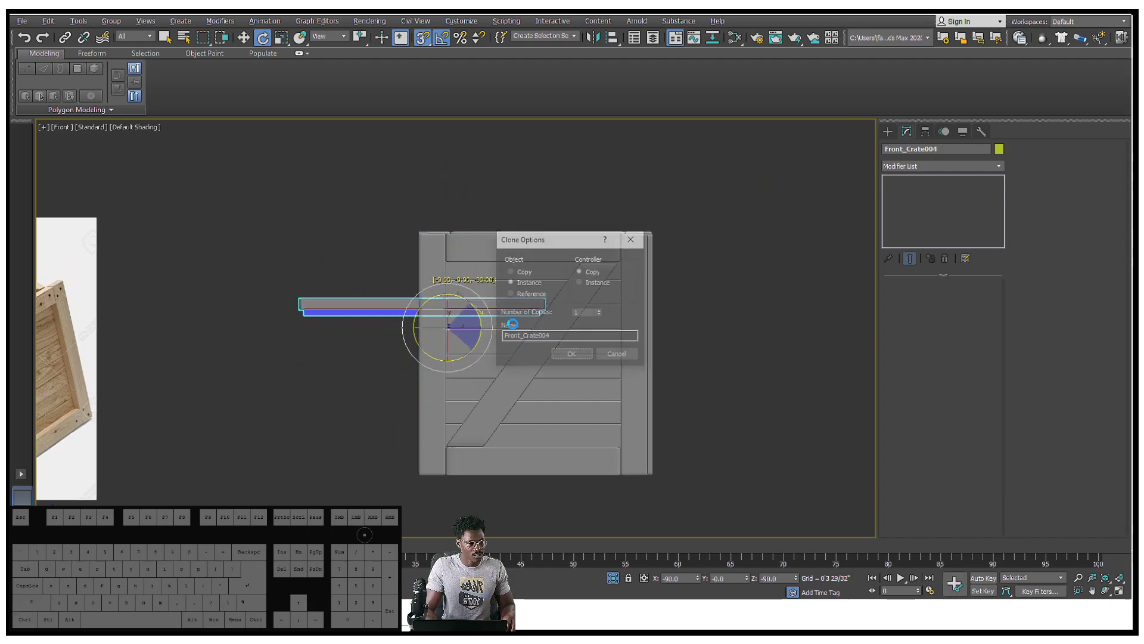
pyautogui.click(573, 356)
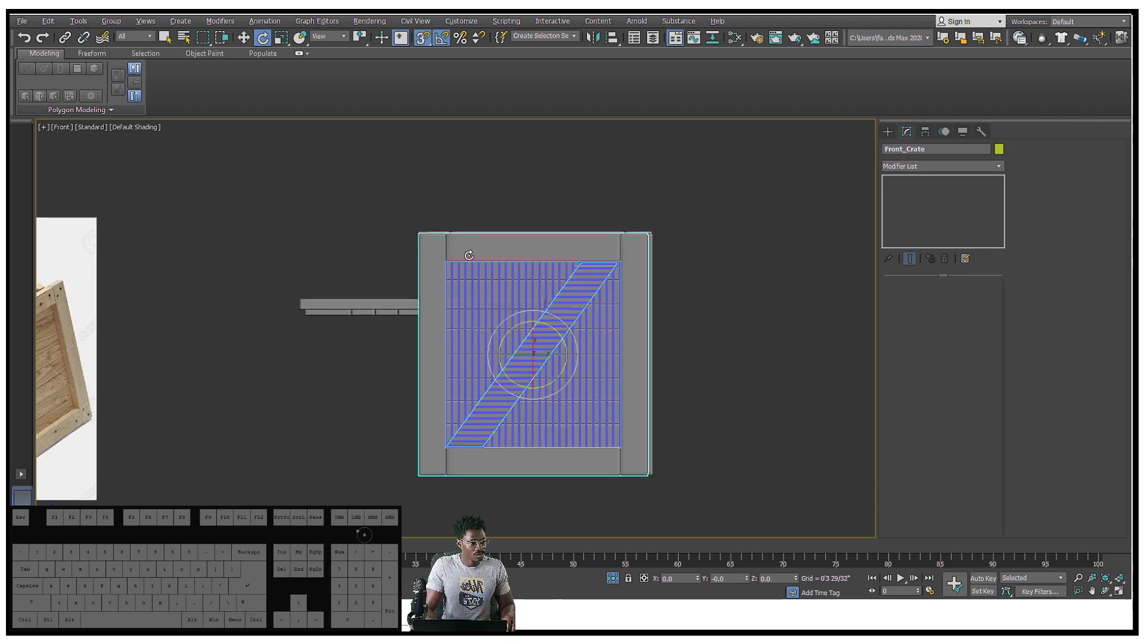
# Step: Move the horizontal clone onto the top of the crate, snapping its corner to the crate's upper corner
pyautogui.press('w')
pyautogui.moveTo(432, 298); pyautogui.dragTo(485, 220)
pyautogui.hotkey('ctrl', 'z')
pyautogui.click(349, 304)
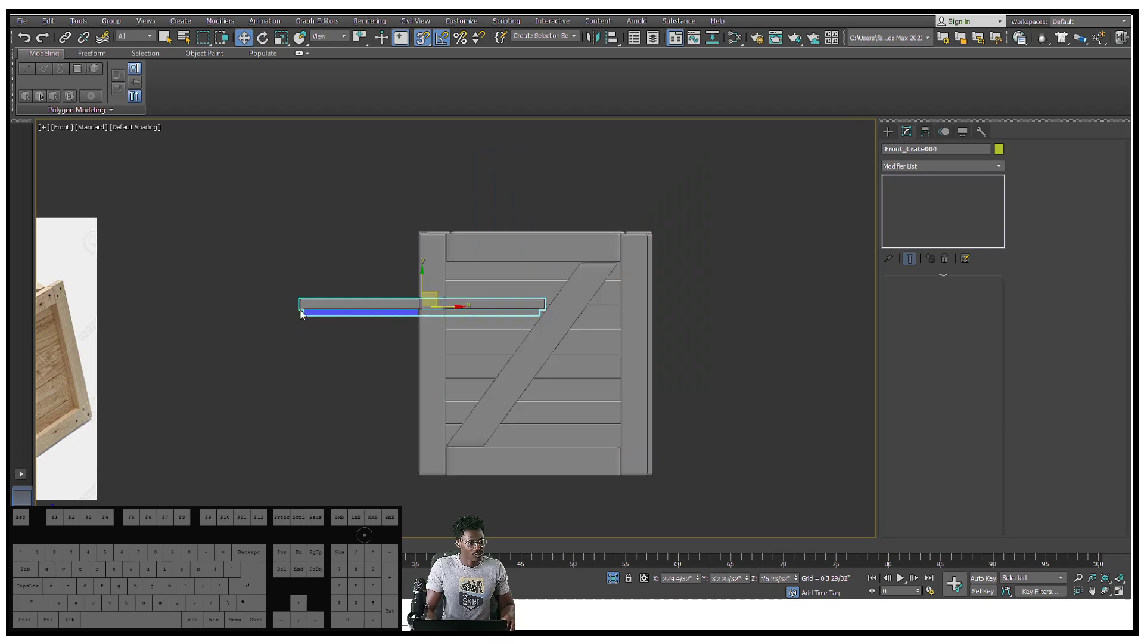
pyautogui.moveTo(299, 308); pyautogui.dragTo(429, 228)
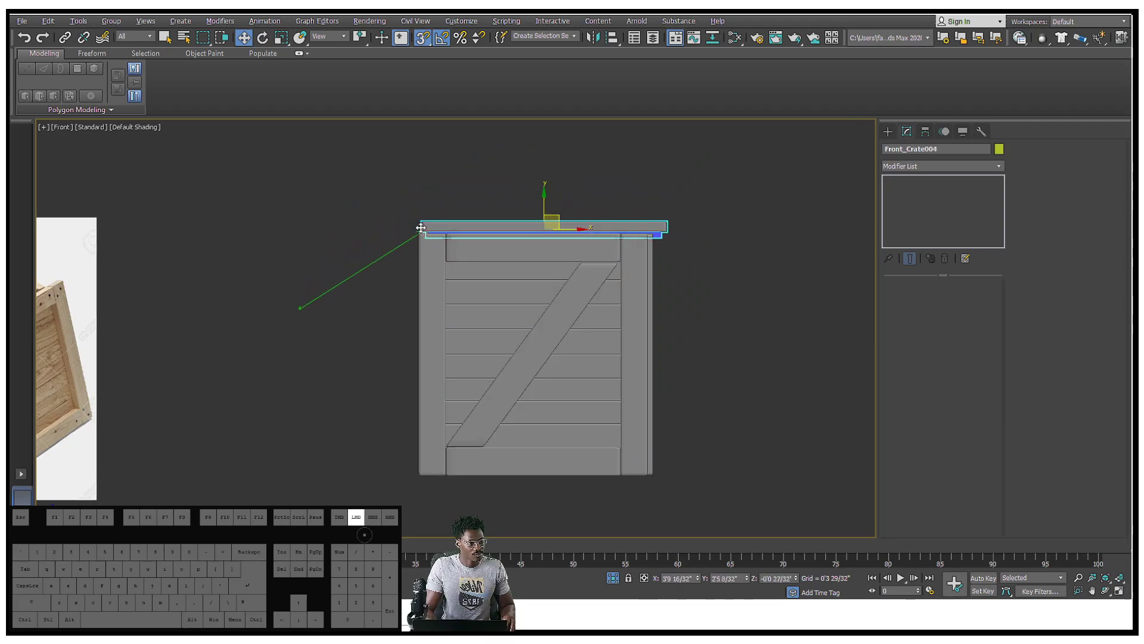
# Step: Inspect in perspective how the cloned lid sits on the crate's top edges
pyautogui.keyDown('alt'); pyautogui.moveTo(528, 224); pyautogui.dragTo(855, 350, button='middle'); pyautogui.keyUp('alt')
pyautogui.scroll(3, 628, 296)
pyautogui.keyDown('alt'); pyautogui.moveTo(628, 296); pyautogui.dragTo(768, 226, button='middle'); pyautogui.keyUp('alt')
pyautogui.press('p')
pyautogui.press('z')
pyautogui.keyDown('alt'); pyautogui.moveTo(643, 236); pyautogui.dragTo(494, 222, button='middle'); pyautogui.keyUp('alt')
pyautogui.click(494, 222)
# Step: Remove the cloned lid from the top of the crate
pyautogui.click(252, 314)
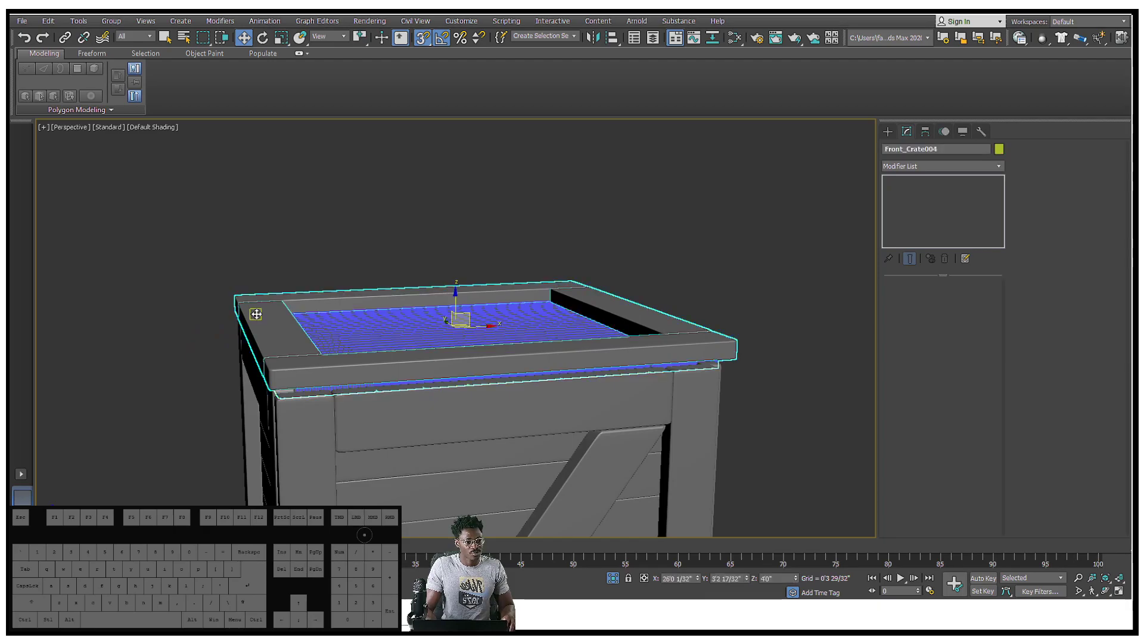
pyautogui.scroll(-6, 252, 315)
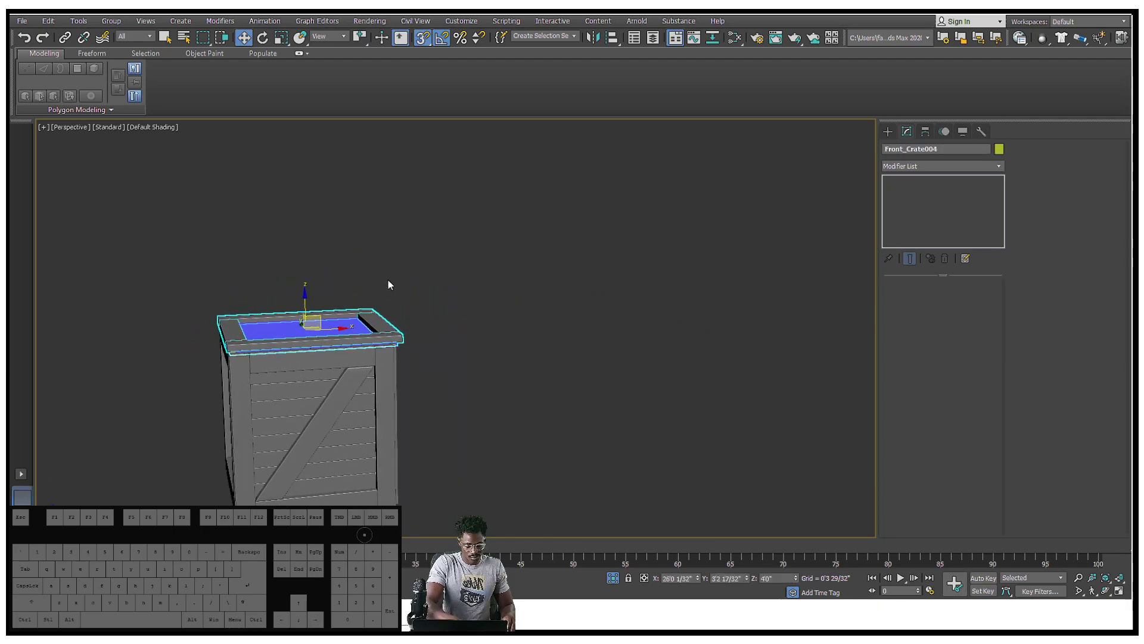
pyautogui.click(387, 284)
pyautogui.keyDown('alt'); pyautogui.moveTo(288, 268); pyautogui.dragTo(427, 386, button='middle'); pyautogui.keyUp('alt')
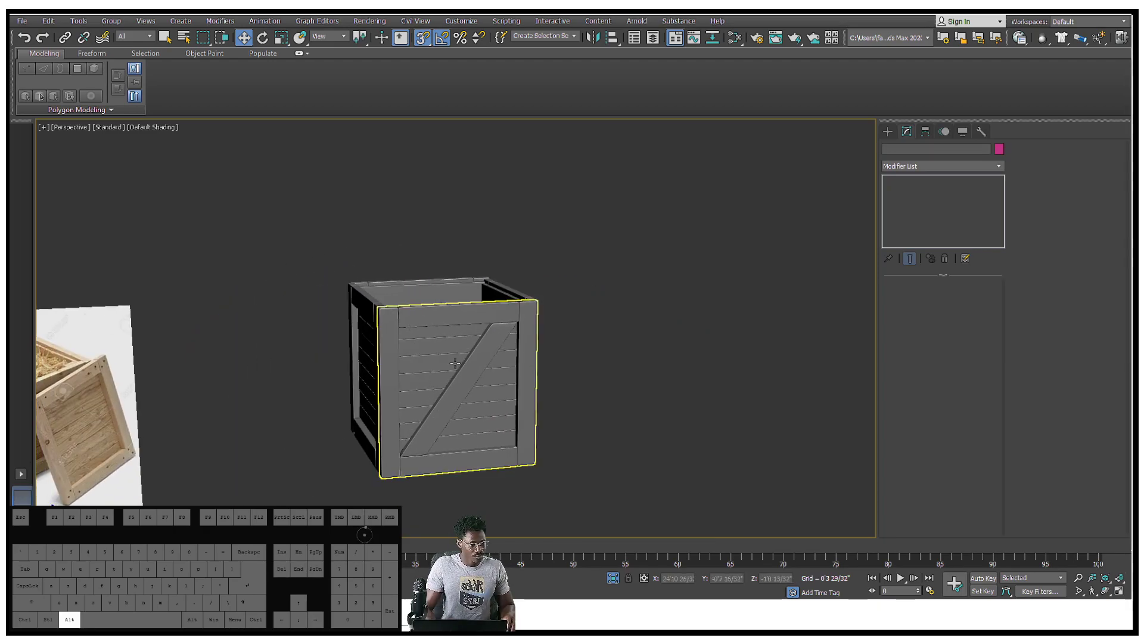
# Step: Clone the opposite brace-free side face in perspective as an instance rotated 90 degrees to lie flat
pyautogui.keyDown('alt'); pyautogui.moveTo(520, 314); pyautogui.dragTo(501, 400, button='middle'); pyautogui.keyUp('alt')
pyautogui.click(525, 357)
pyautogui.press('e')
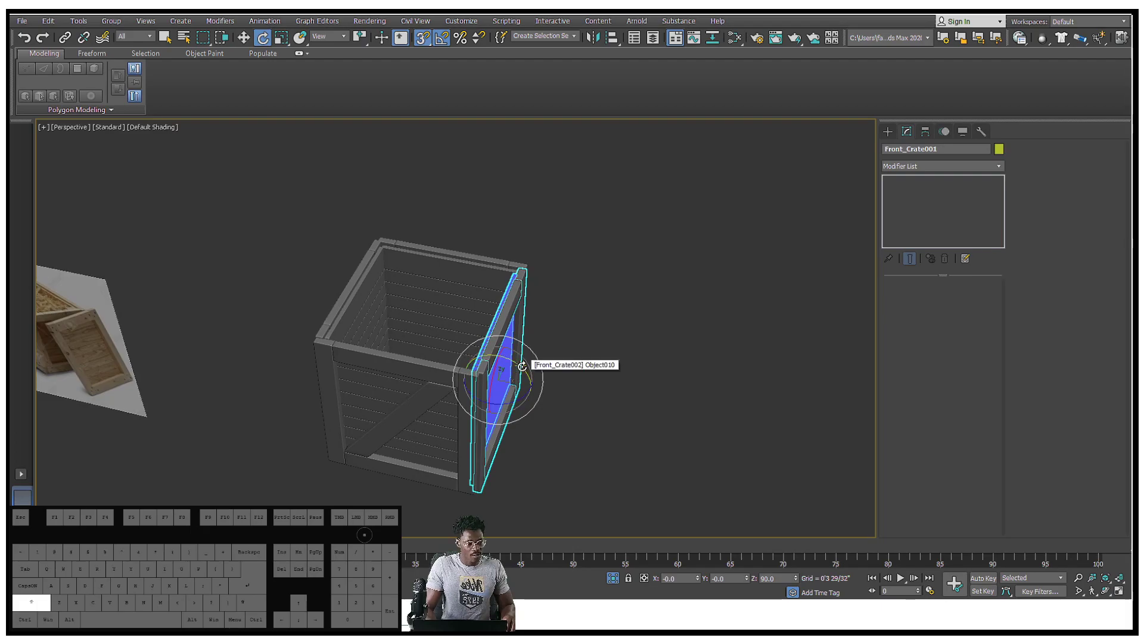
pyautogui.moveTo(523, 366)
pyautogui.keyDown('shift'); pyautogui.mouseDown()
pyautogui.moveTo(475, 332)
pyautogui.moveTo(486, 328)
pyautogui.mouseUp(); pyautogui.keyUp('shift')
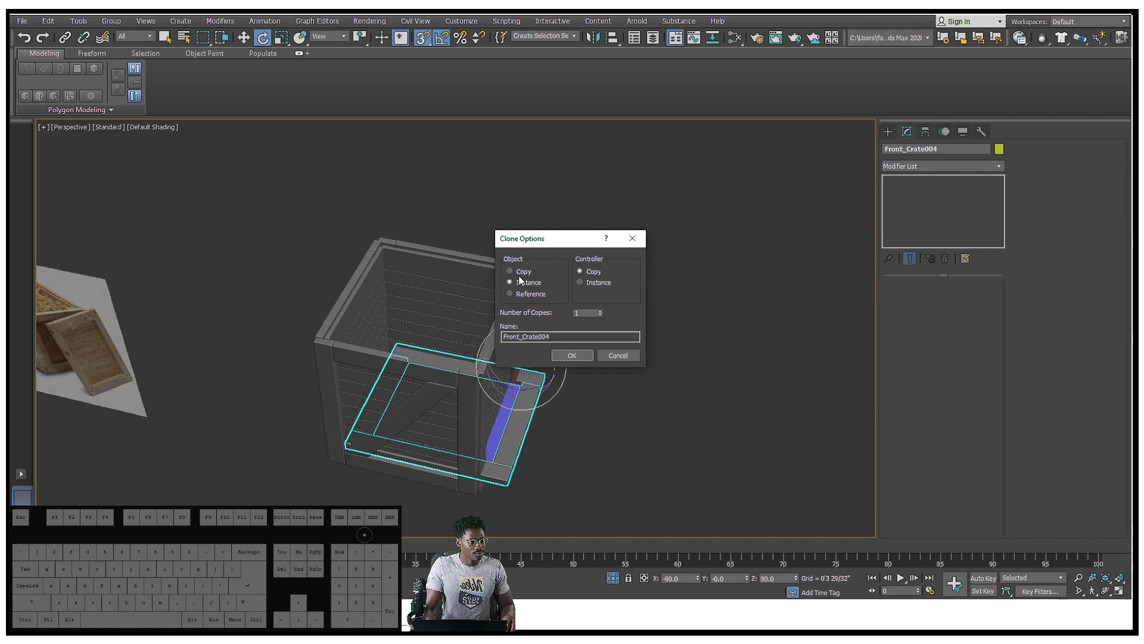
pyautogui.click(571, 355)
# Step: Lift the flat clone above the crate and snap its corner to the crate's upper corner
pyautogui.moveTo(571, 356)
pyautogui.keyDown('alt'); pyautogui.mouseDown(button='middle')
pyautogui.moveTo(459, 395)
pyautogui.moveTo(462, 364)
pyautogui.mouseUp(button='middle'); pyautogui.keyUp('alt')
pyautogui.press('w')
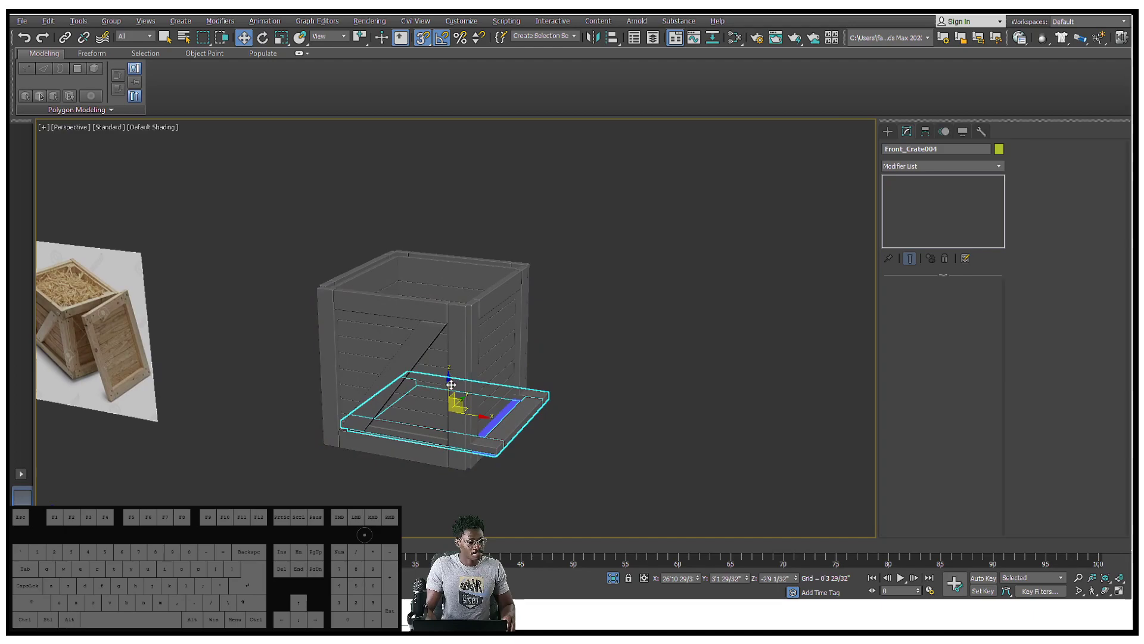
pyautogui.moveTo(451, 382); pyautogui.dragTo(439, 261)
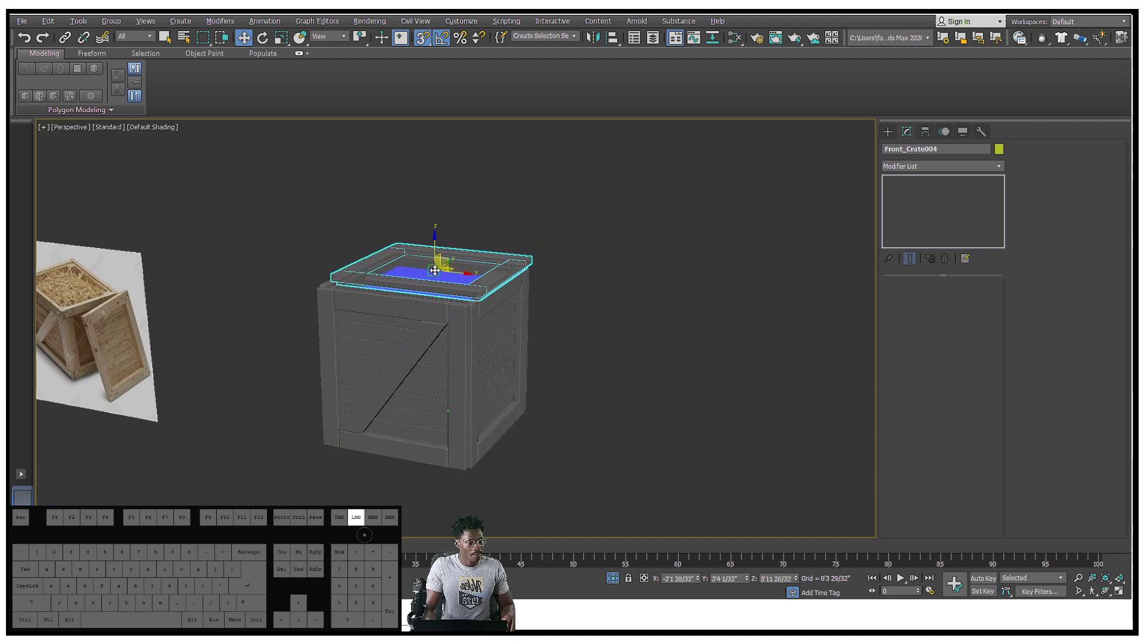
pyautogui.keyDown('alt'); pyautogui.moveTo(471, 324); pyautogui.dragTo(389, 339, button='middle'); pyautogui.keyUp('alt')
pyautogui.scroll(6, 346, 358)
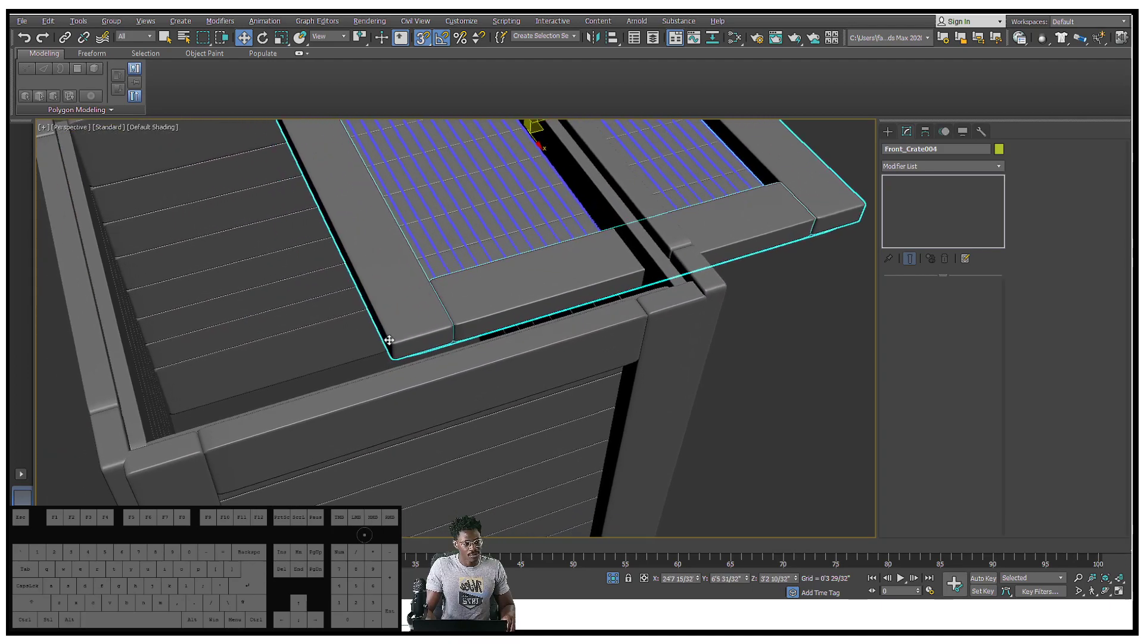
pyautogui.moveTo(390, 344); pyautogui.dragTo(124, 439)
# Step: With 3D snapping off, slide the lid along X to the crate's edge and raise it about 5 inches
pyautogui.keyDown('alt'); pyautogui.moveTo(124, 439); pyautogui.dragTo(350, 282, button='middle'); pyautogui.keyUp('alt')
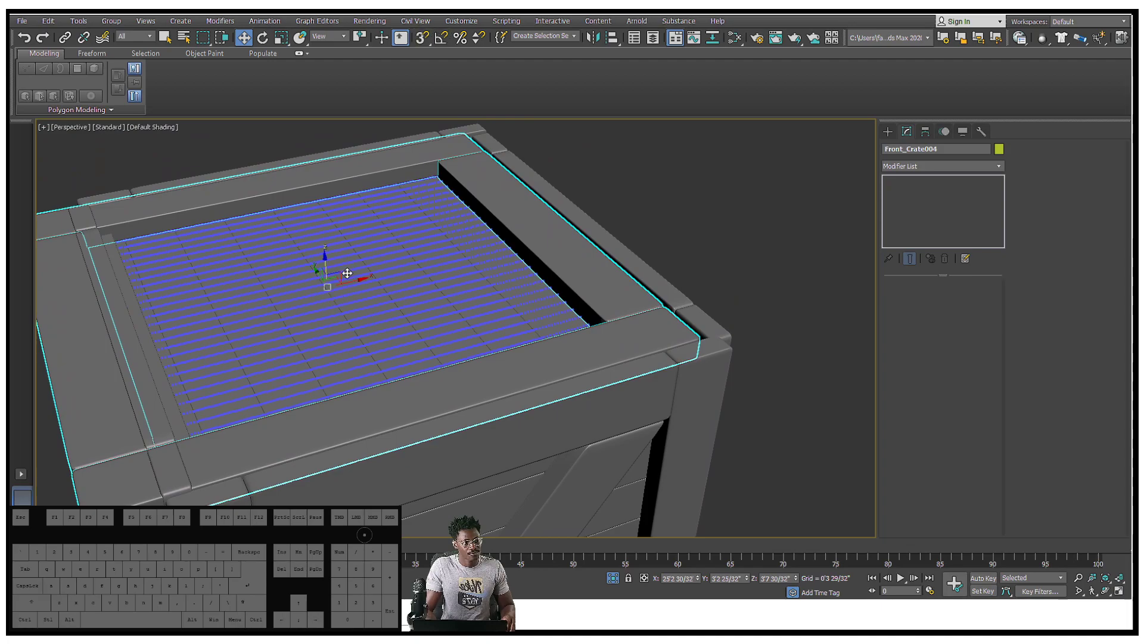
pyautogui.moveTo(349, 281); pyautogui.dragTo(388, 266)
pyautogui.keyDown('alt'); pyautogui.moveTo(389, 266); pyautogui.dragTo(373, 247, button='middle'); pyautogui.keyUp('alt')
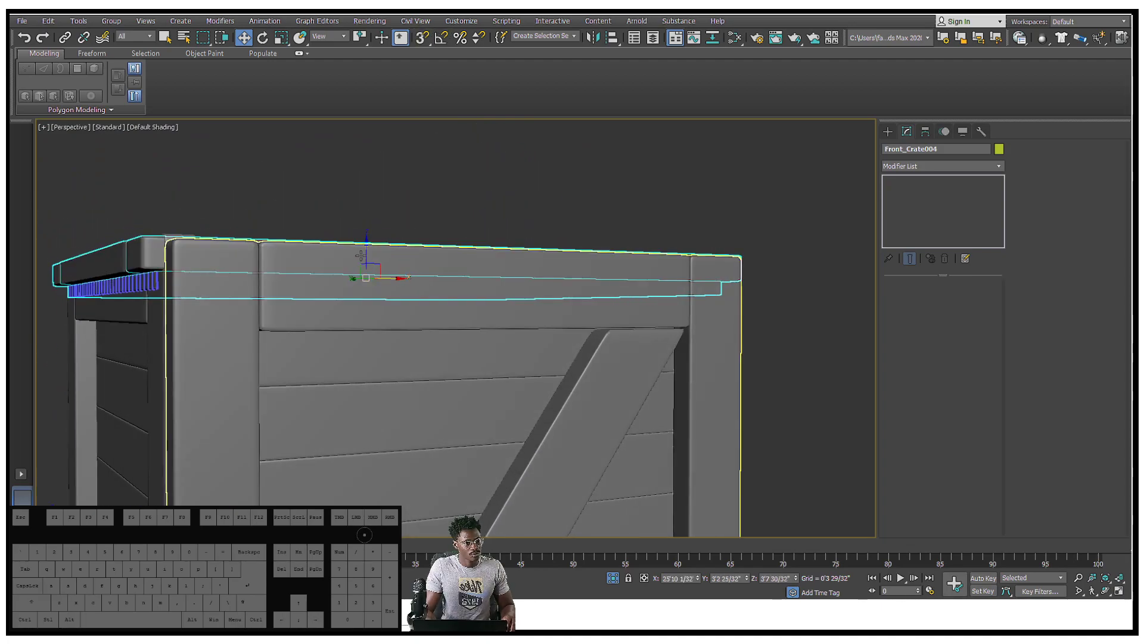
pyautogui.moveTo(370, 247); pyautogui.dragTo(372, 218)
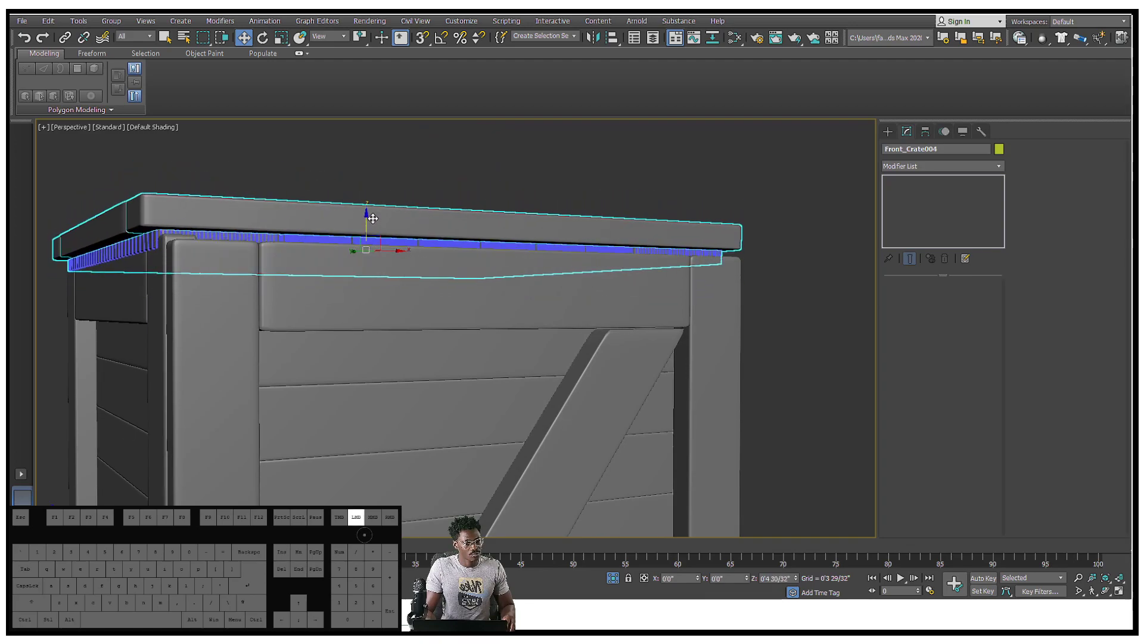
# Step: Nudge the lid slightly along X and lower it about half an inch toward the crate's walls
pyautogui.keyDown('alt'); pyautogui.moveTo(371, 222); pyautogui.dragTo(449, 246, button='middle'); pyautogui.keyUp('alt')
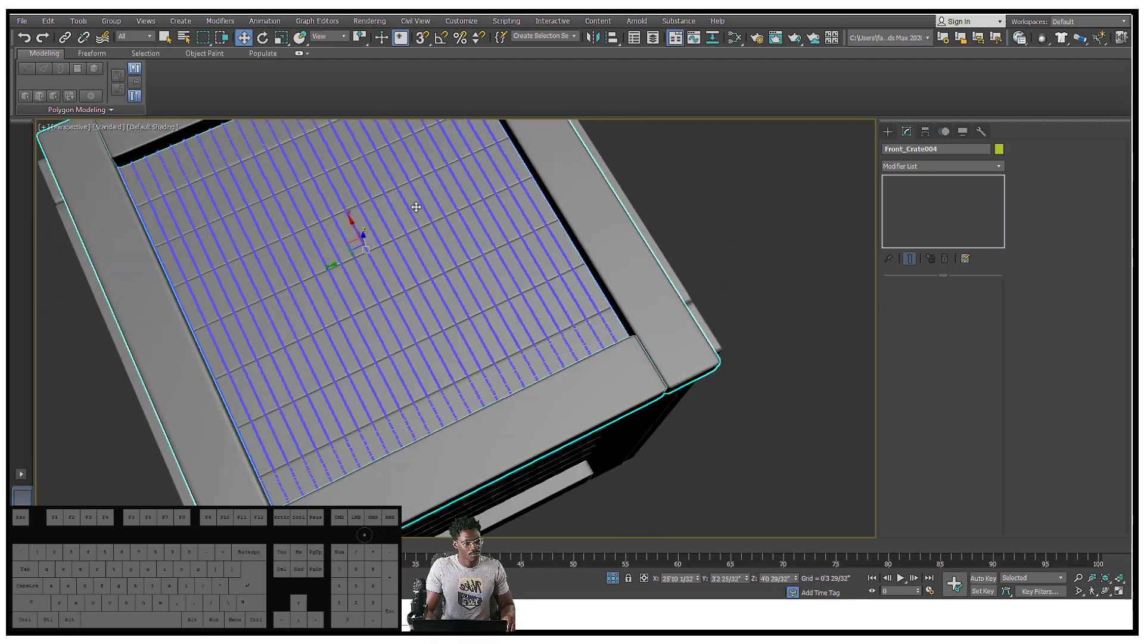
pyautogui.moveTo(351, 276); pyautogui.dragTo(272, 280)
pyautogui.hotkey('ctrl', 'z')
pyautogui.press('a')
pyautogui.moveTo(342, 275); pyautogui.dragTo(281, 267)
pyautogui.keyDown('alt'); pyautogui.moveTo(282, 256); pyautogui.dragTo(242, 275, button='middle'); pyautogui.keyUp('alt')
pyautogui.moveTo(366, 216); pyautogui.dragTo(366, 229)
pyautogui.keyDown('alt'); pyautogui.moveTo(366, 229); pyautogui.dragTo(248, 217, button='middle'); pyautogui.keyUp('alt')
pyautogui.moveTo(365, 231); pyautogui.dragTo(375, 234)
pyautogui.keyDown('alt'); pyautogui.moveTo(375, 235); pyautogui.dragTo(718, 229, button='middle'); pyautogui.keyUp('alt')
pyautogui.scroll(-2, 628, 225)
pyautogui.scroll(-4, 549, 230)
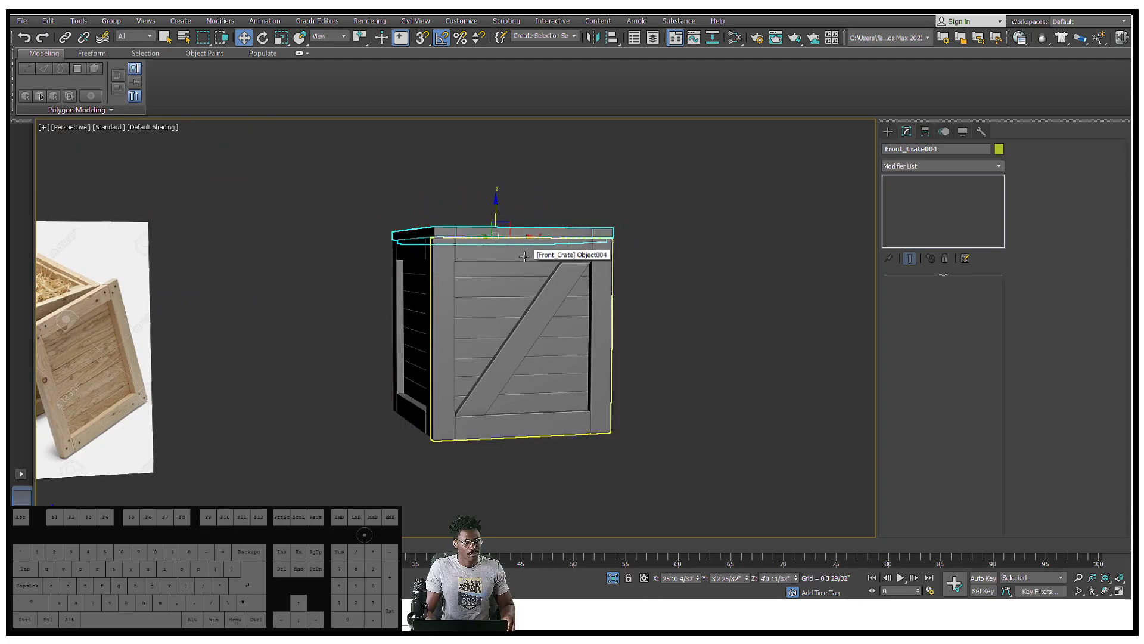
# Step: Compare the assembled crate with the reference photos, examining the lid edge and the nails at the board corners
pyautogui.scroll(-3, 407, 282)
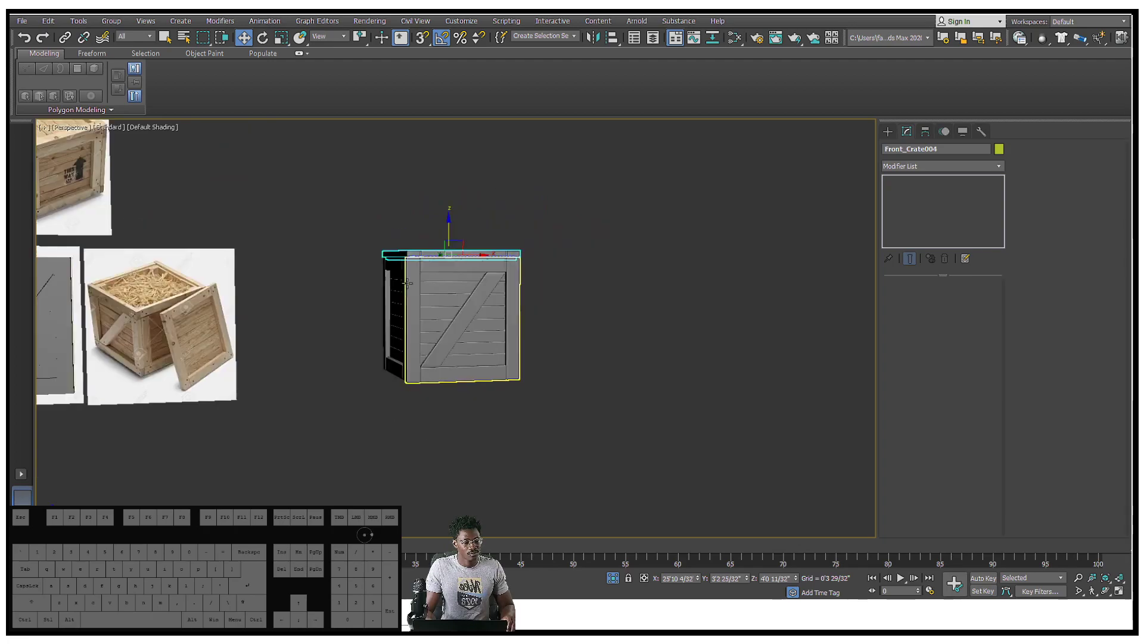
pyautogui.keyDown('alt'); pyautogui.moveTo(489, 280); pyautogui.dragTo(642, 256, button='middle'); pyautogui.keyUp('alt')
pyautogui.scroll(6, 244, 286)
pyautogui.scroll(-7, 417, 238)
pyautogui.moveTo(729, 258); pyautogui.dragTo(563, 271, button='middle')
pyautogui.scroll(1, 617, 227)
pyautogui.scroll(6, 620, 224)
pyautogui.moveTo(623, 198); pyautogui.dragTo(650, 259, button='middle')
pyautogui.scroll(-3, 654, 191)
pyautogui.click(636, 207)
pyautogui.scroll(-3, 587, 230)
pyautogui.scroll(5, 429, 260)
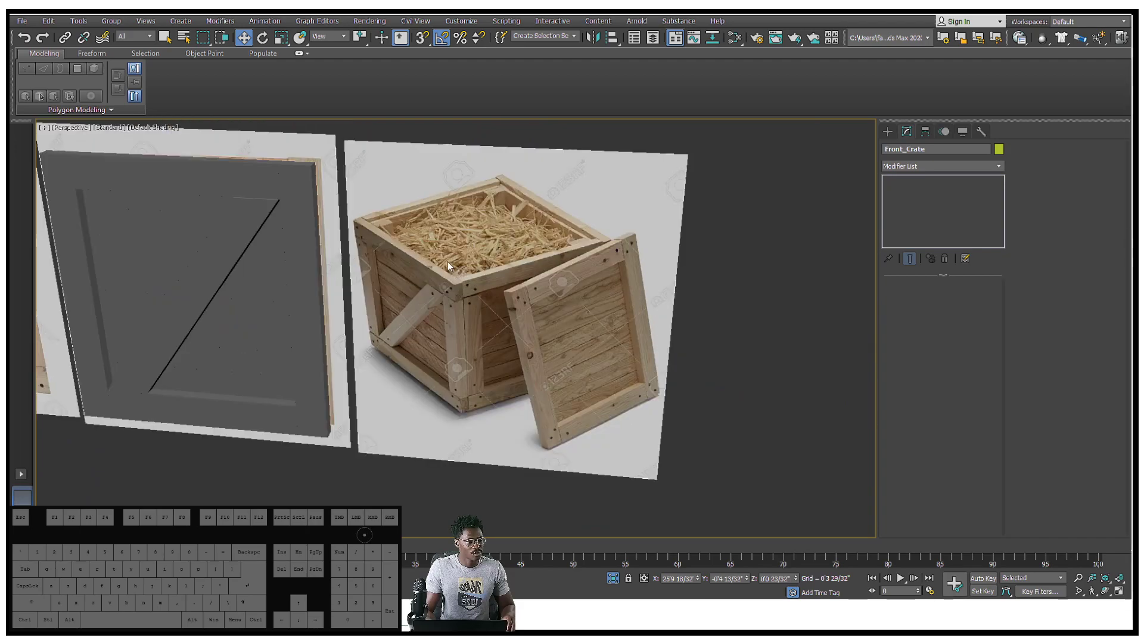
pyautogui.moveTo(678, 338); pyautogui.dragTo(468, 315, button='middle')
pyautogui.scroll(3, 685, 316)
pyautogui.moveTo(686, 312); pyautogui.dragTo(617, 210, button='middle')
pyautogui.scroll(-7, 694, 275)
pyautogui.scroll(4, 673, 202)
# Step: In the Front view, draw a cylinder about 31/32 inch in radius and 2 19/32 inches high at the front face's upper right corner
pyautogui.click(889, 133)
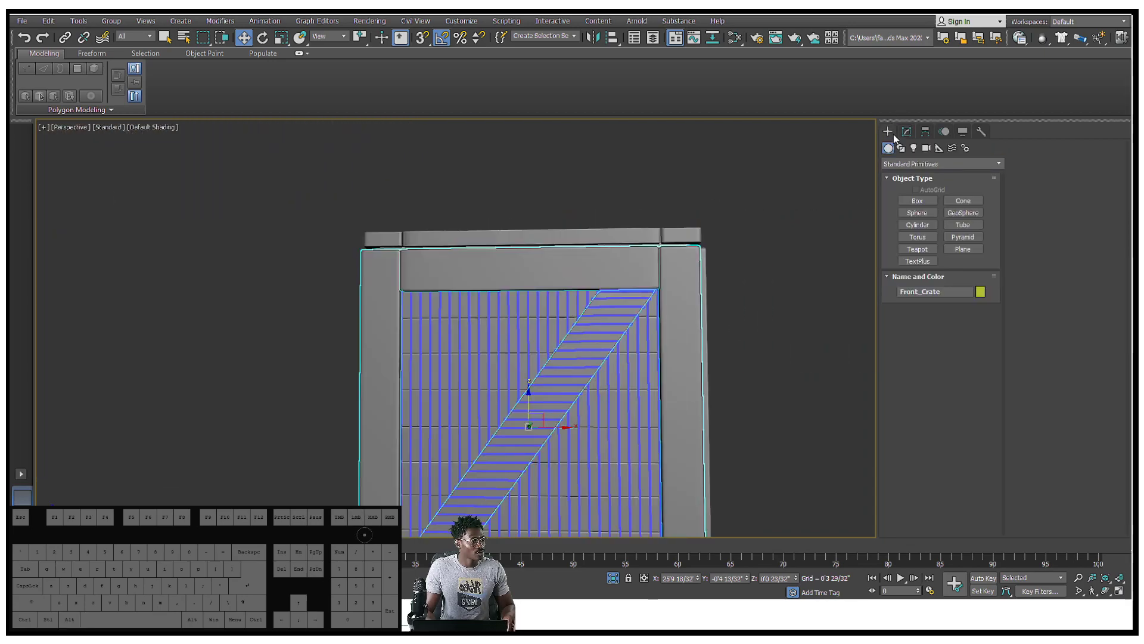
pyautogui.click(916, 224)
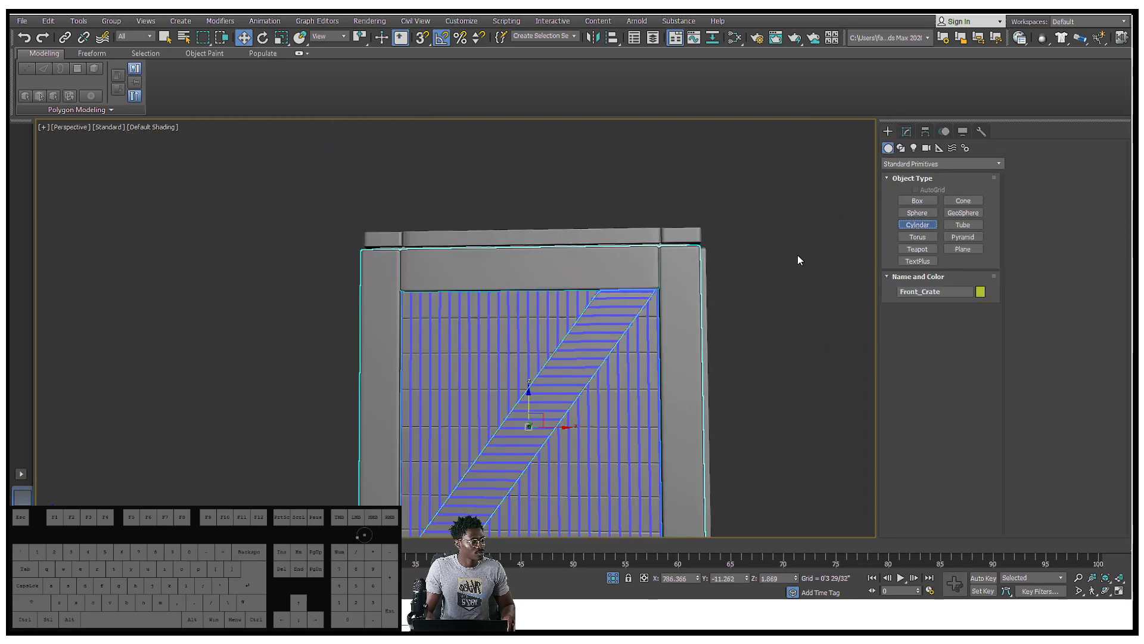
pyautogui.click(727, 263)
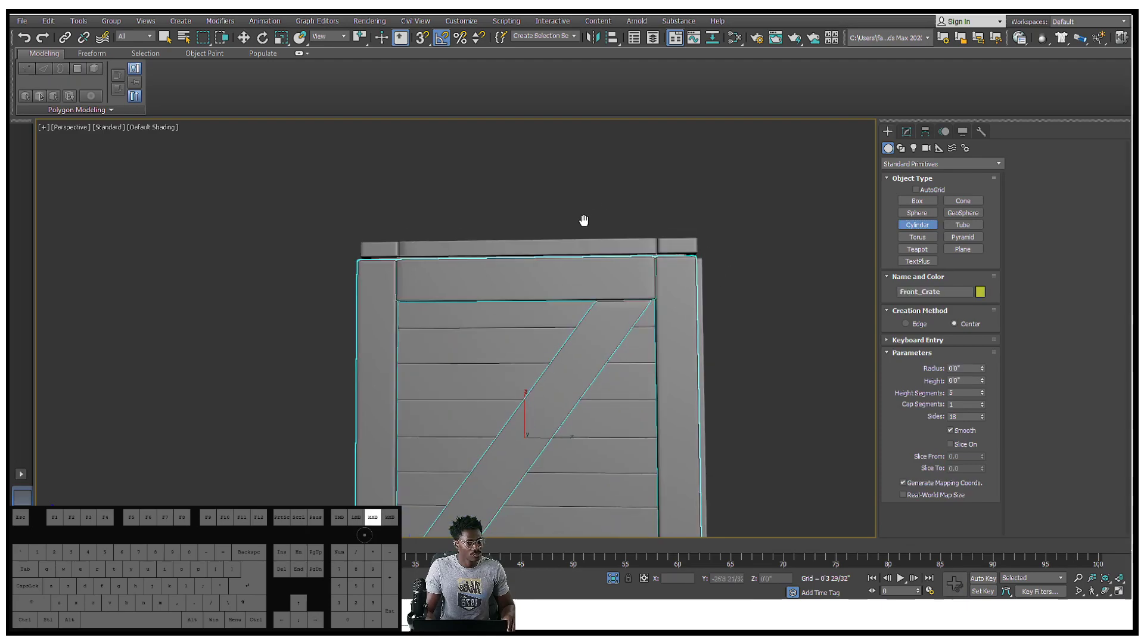
pyautogui.press('f')
pyautogui.scroll(3, 565, 230)
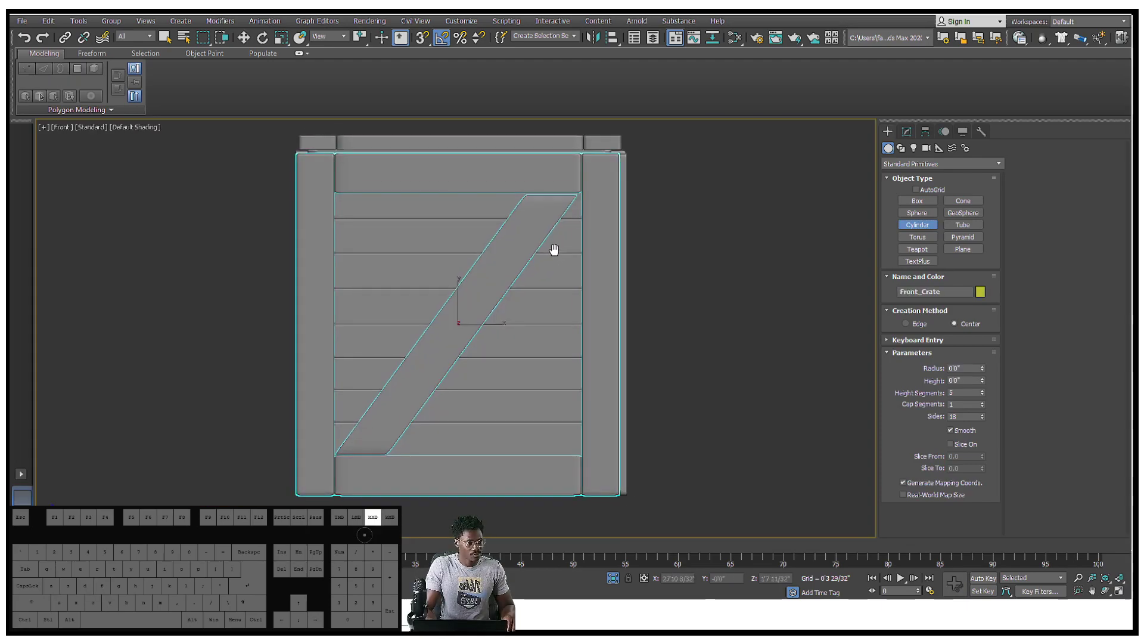
pyautogui.scroll(3, 626, 232)
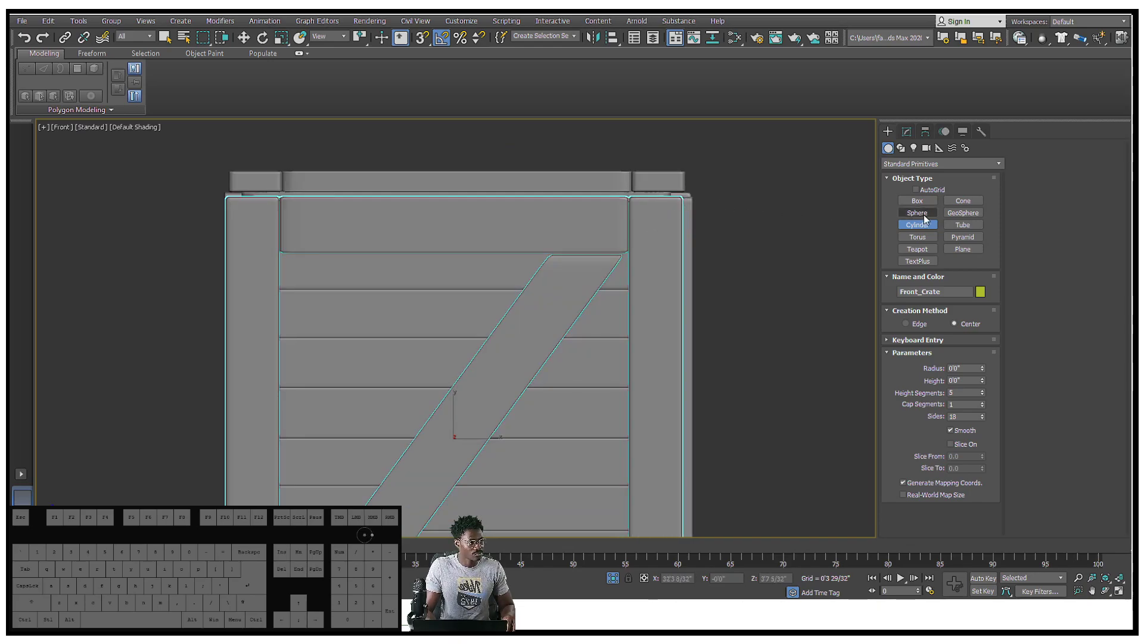
pyautogui.click(673, 208)
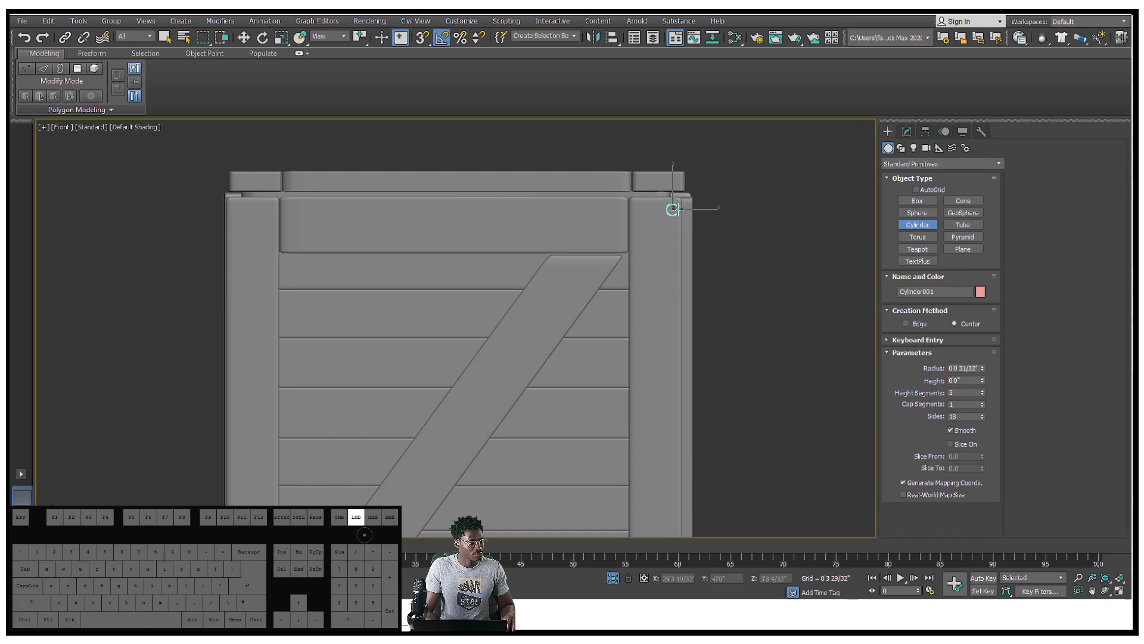
pyautogui.keyDown('alt'); pyautogui.moveTo(678, 194); pyautogui.dragTo(704, 190, button='middle'); pyautogui.keyUp('alt')
pyautogui.press('w')
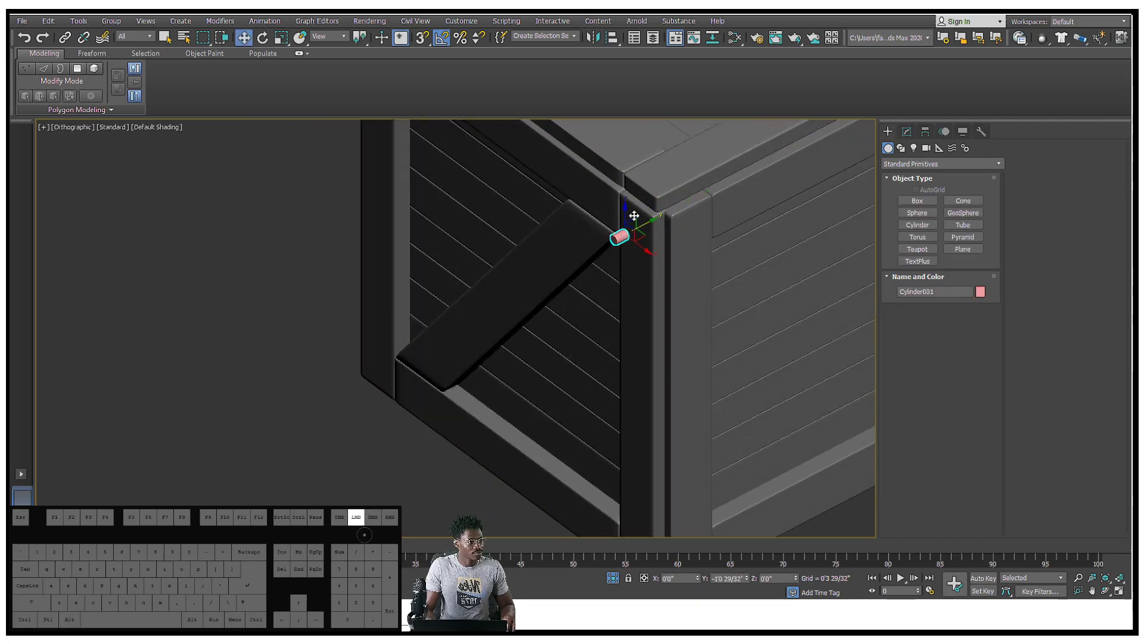
# Step: Set the cylinder's radius to 25/32 inch and its height to 10/32 inch
pyautogui.keyDown('alt'); pyautogui.moveTo(662, 210); pyautogui.dragTo(739, 210, button='middle'); pyautogui.keyUp('alt')
pyautogui.click(908, 131)
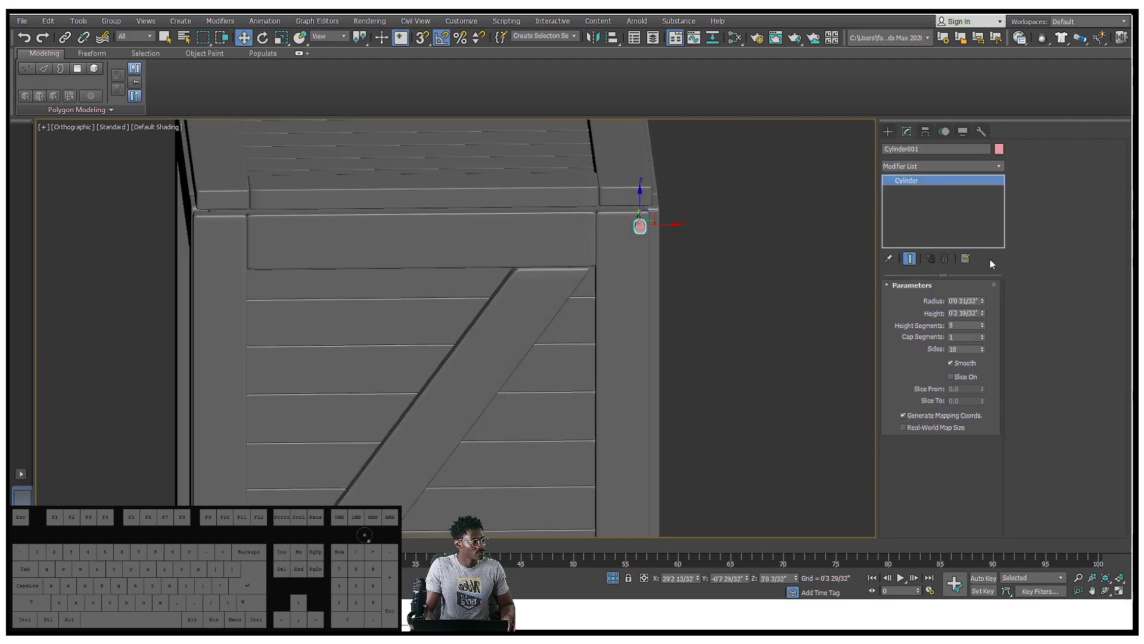
pyautogui.moveTo(982, 304); pyautogui.dragTo(983, 309)
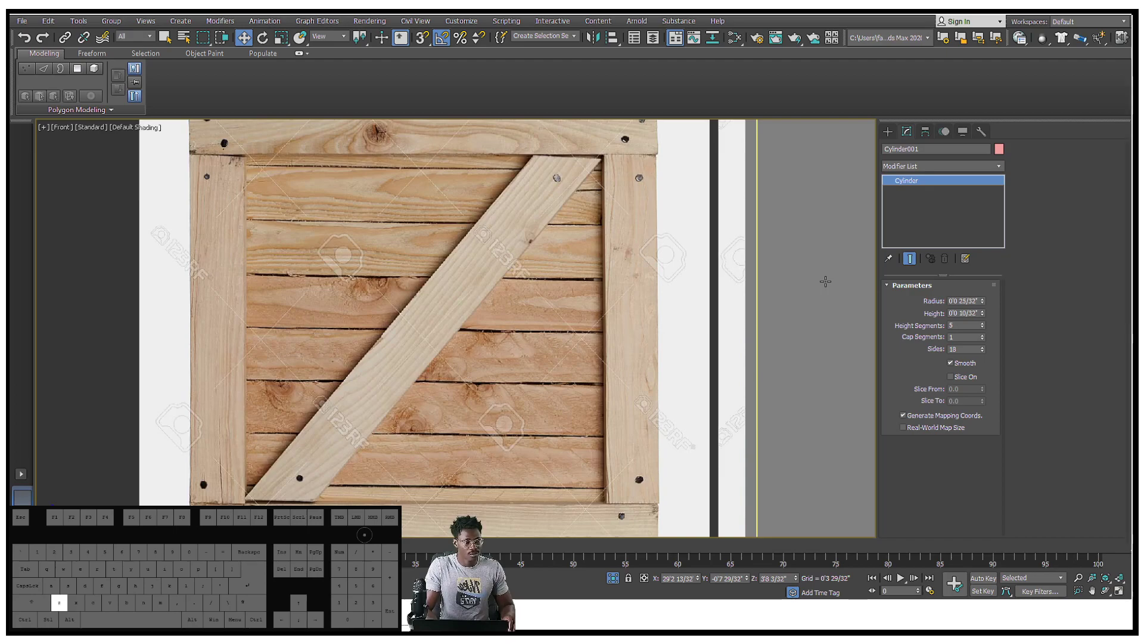
# Step: Move the cylinder about 14/32 inch along Y toward the front surface of the corner post
pyautogui.press('z')
pyautogui.keyDown('alt'); pyautogui.moveTo(582, 185); pyautogui.dragTo(557, 248, button='middle'); pyautogui.keyUp('alt')
pyautogui.moveTo(557, 248); pyautogui.dragTo(585, 247)
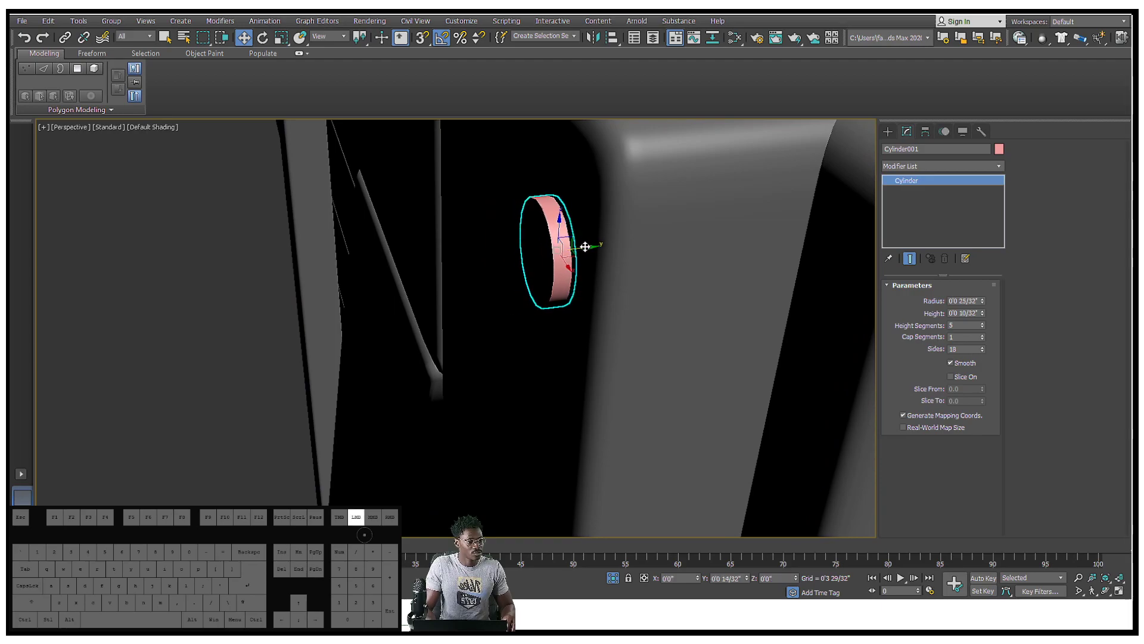
pyautogui.press('z')
pyautogui.keyDown('alt'); pyautogui.moveTo(539, 250); pyautogui.dragTo(632, 275, button='middle'); pyautogui.keyUp('alt')
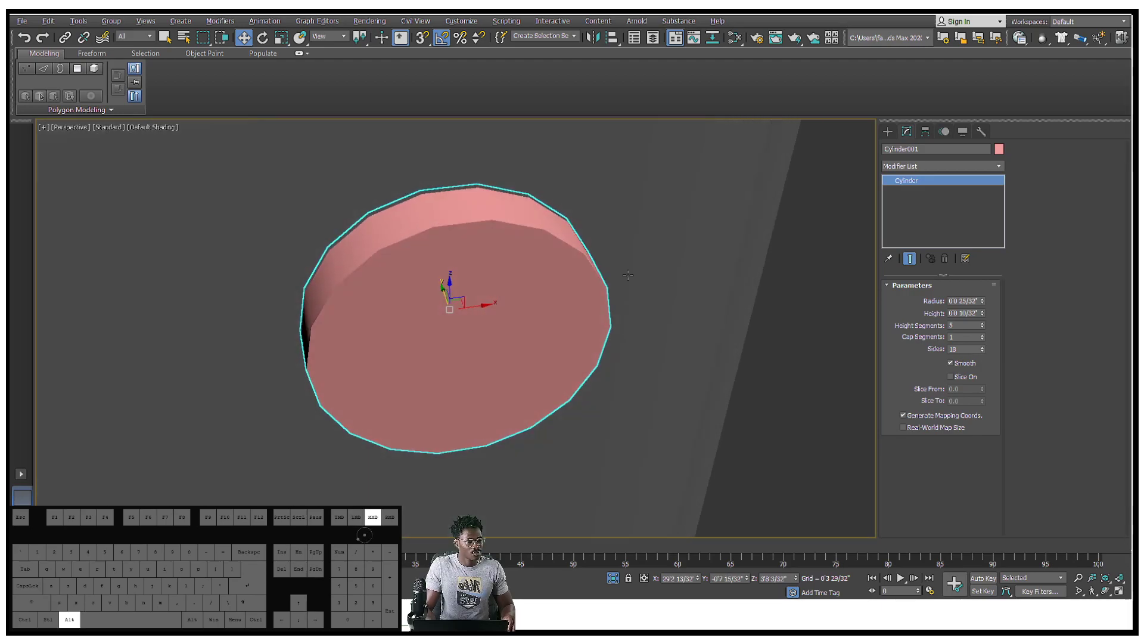
# Step: Examine the nail placement on the reference crates' corners, frame boards and diagonal brace against the modeled front face
pyautogui.hotkey('shift', 'z')
pyautogui.hotkey('shift', 'z')
pyautogui.hotkey('shift', 'z')
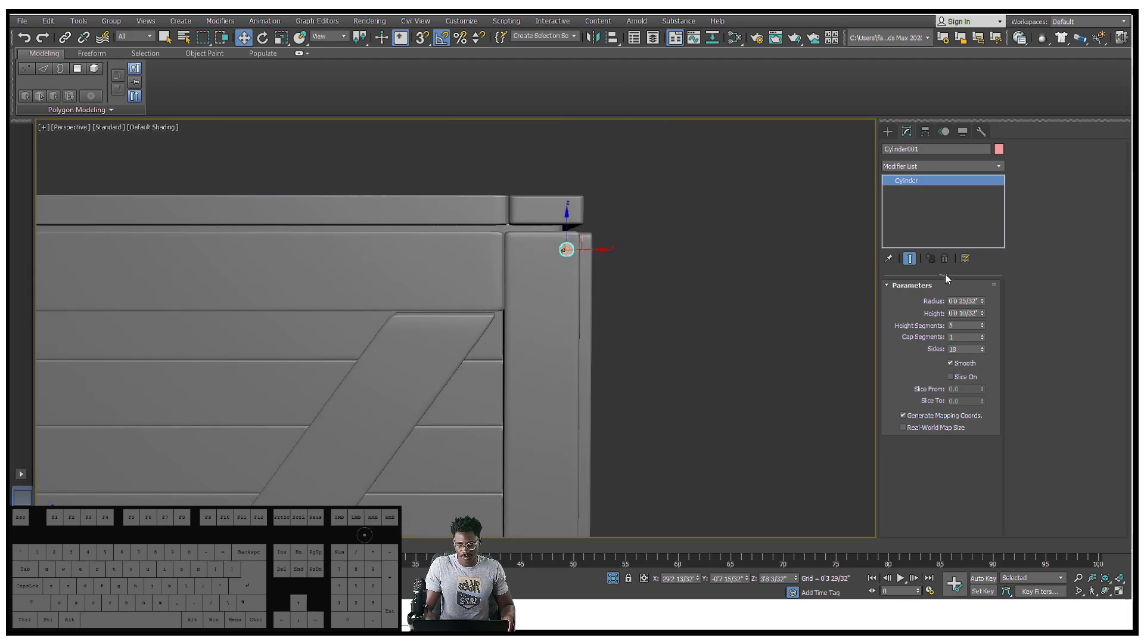
pyautogui.hotkey('shift', 'z')
pyautogui.hotkey('shift', 'z')
pyautogui.scroll(6, 471, 337)
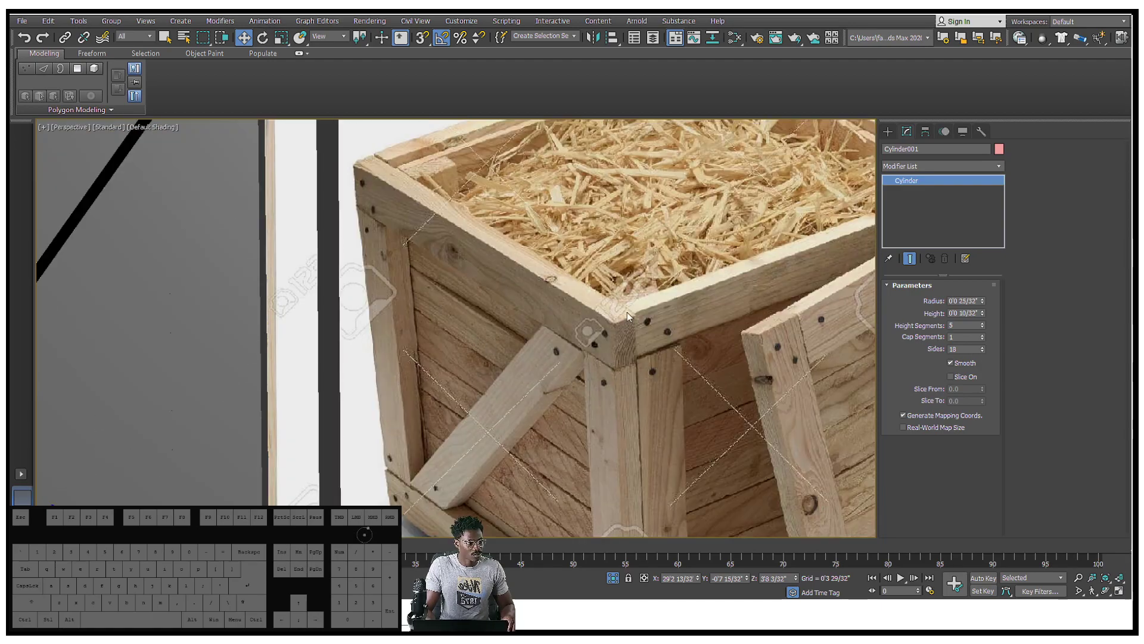
pyautogui.scroll(-6, 627, 313)
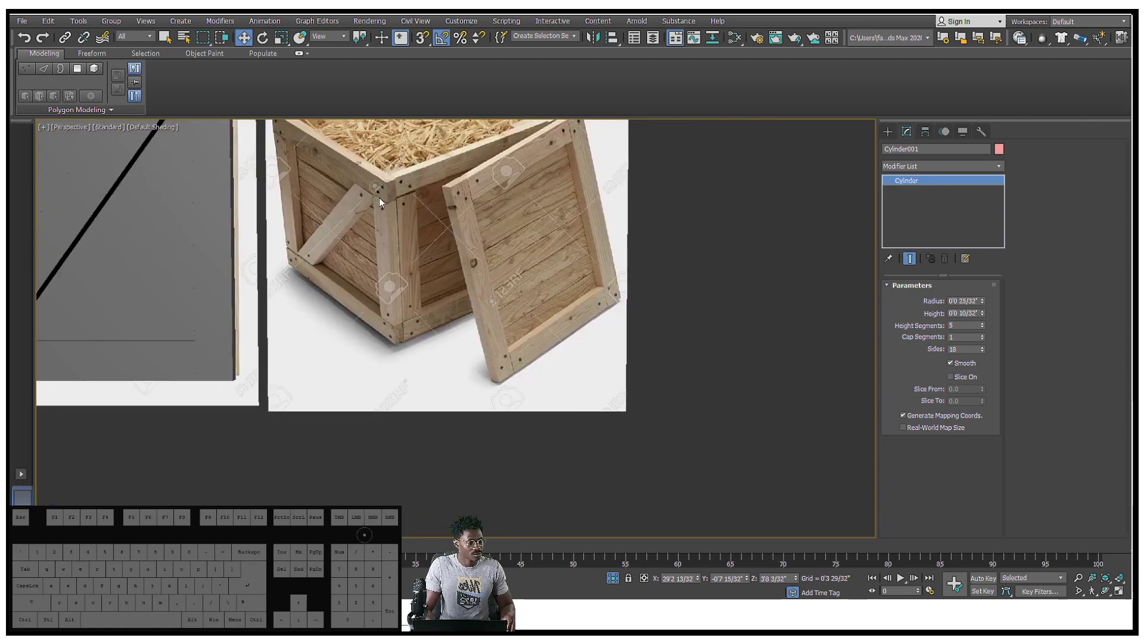
pyautogui.hotkey('shift', 'z')
pyautogui.hotkey('shift', 'z')
pyautogui.hotkey('shift', 'z')
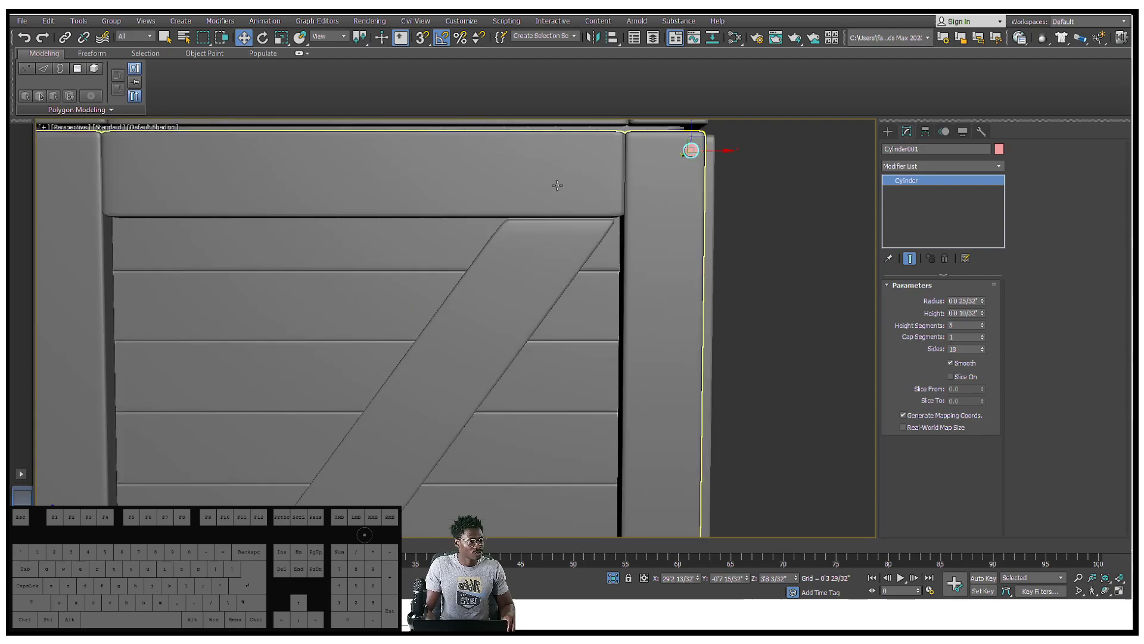
pyautogui.hotkey('shift', 'z')
pyautogui.hotkey('shift', 'z')
pyautogui.hotkey('shift', 'z')
pyautogui.hotkey('shift', 'z')
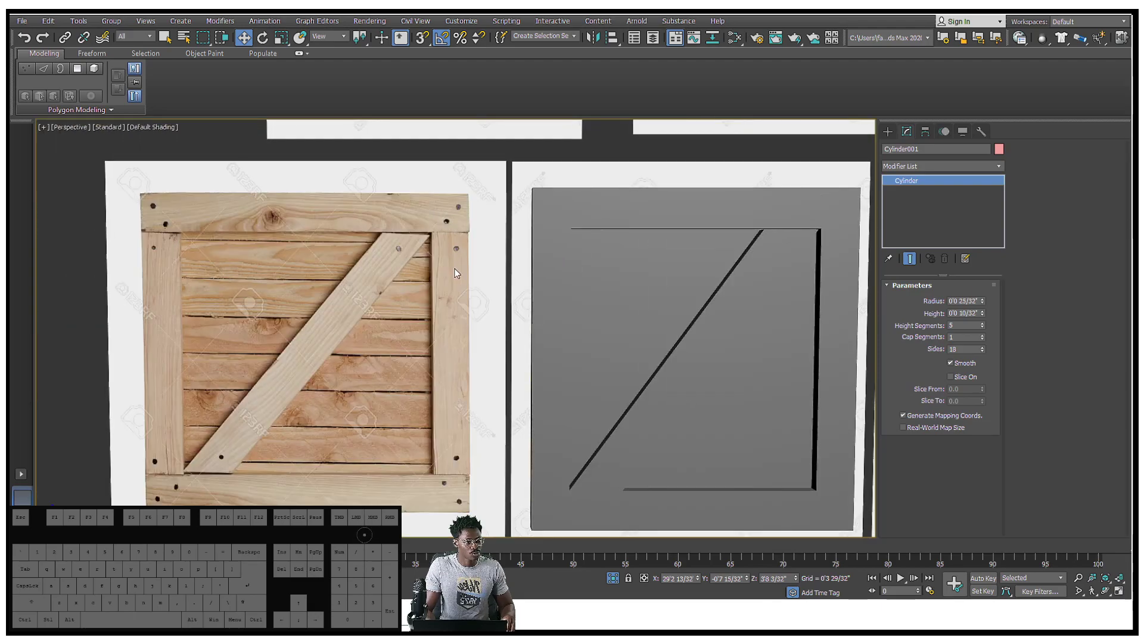
pyautogui.hotkey('shift', 'z')
pyautogui.hotkey('shift', 'z')
pyautogui.hotkey('shift', 'z')
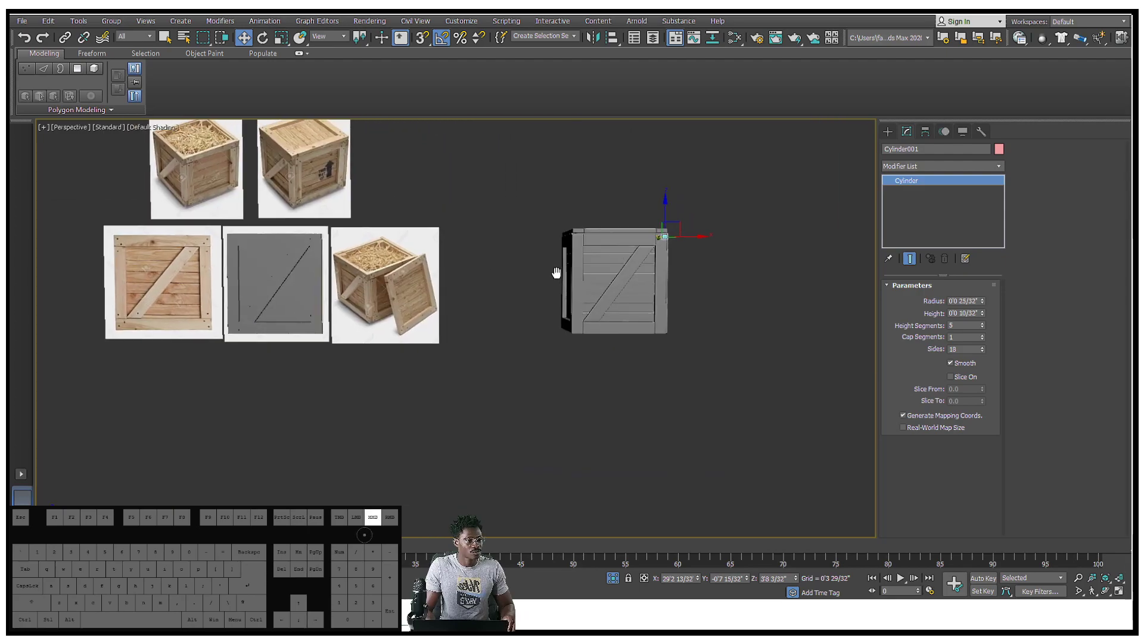
pyautogui.hotkey('shift', 'z')
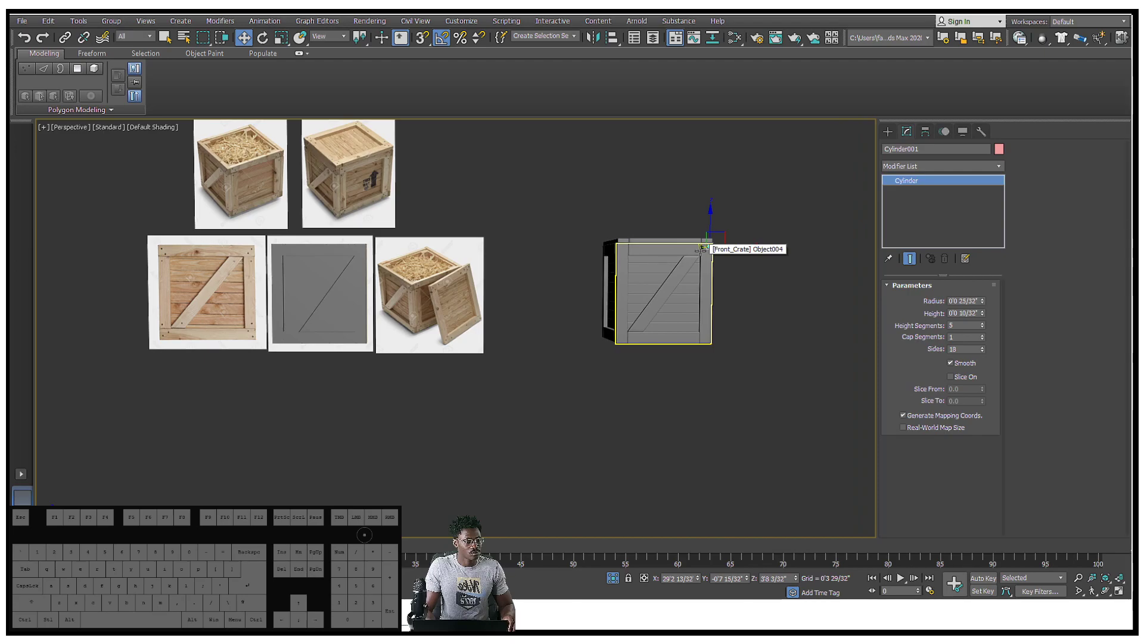
pyautogui.scroll(2, 700, 250)
pyautogui.scroll(-1, 700, 250)
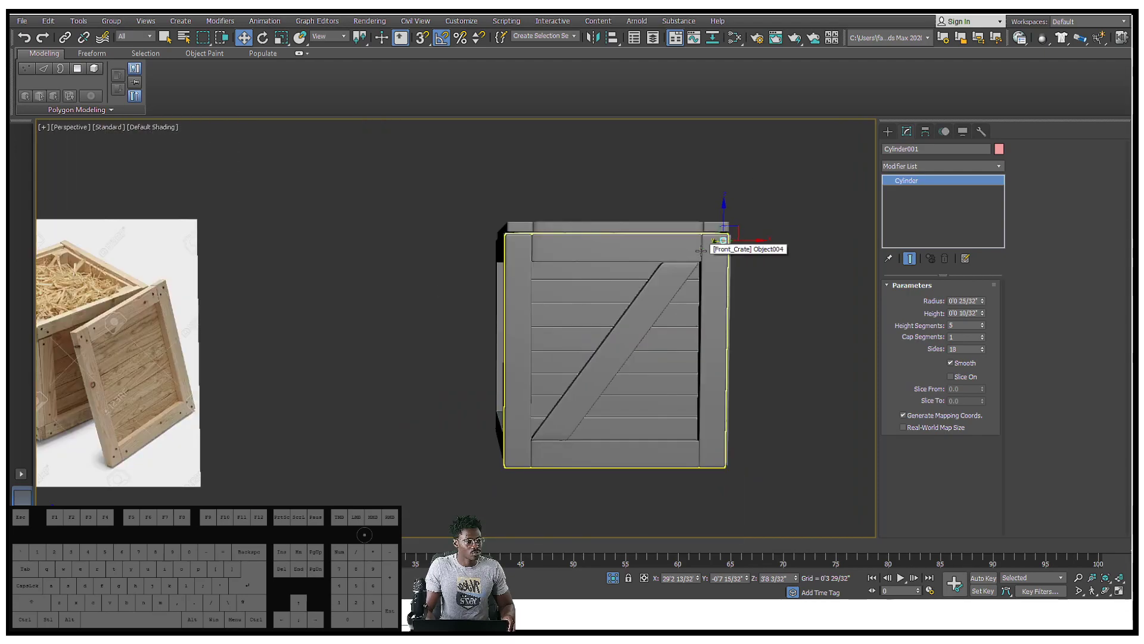
# Step: Try to clone the nail cylinder diagonally down and inward on the corner post
pyautogui.moveTo(672, 254)
pyautogui.keyDown('alt'); pyautogui.mouseDown(button='middle')
pyautogui.moveTo(643, 262)
pyautogui.moveTo(663, 273)
pyautogui.moveTo(648, 258)
pyautogui.moveTo(646, 240)
pyautogui.moveTo(658, 240)
pyautogui.mouseUp(button='middle'); pyautogui.keyUp('alt')
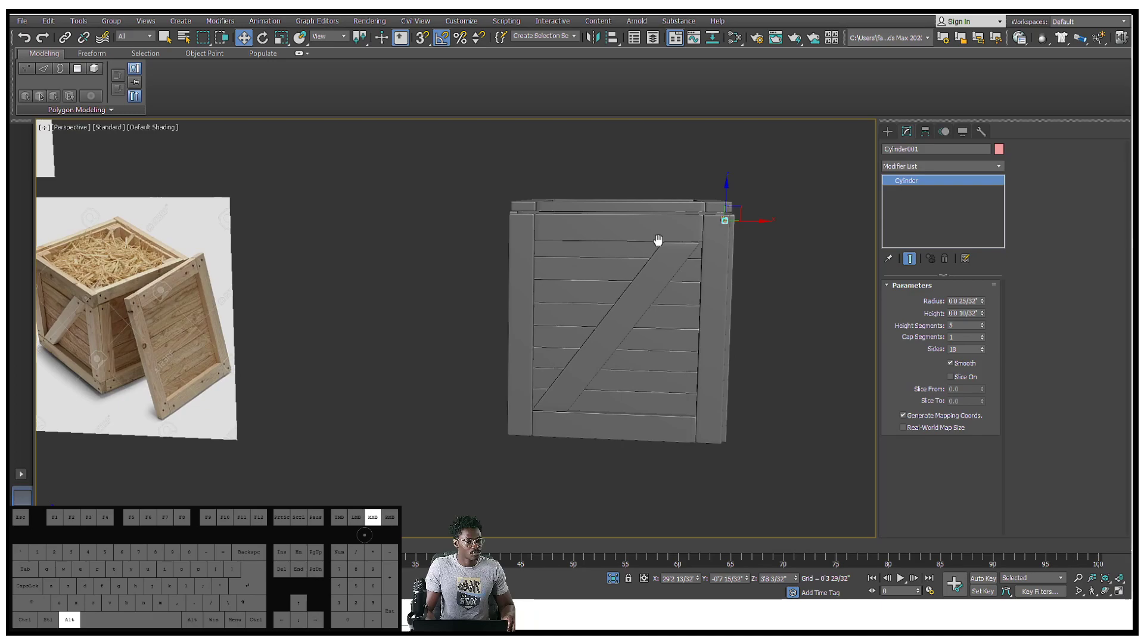
pyautogui.keyDown('alt'); pyautogui.moveTo(658, 240); pyautogui.dragTo(712, 225, button='middle'); pyautogui.keyUp('alt')
pyautogui.scroll(3, 712, 225)
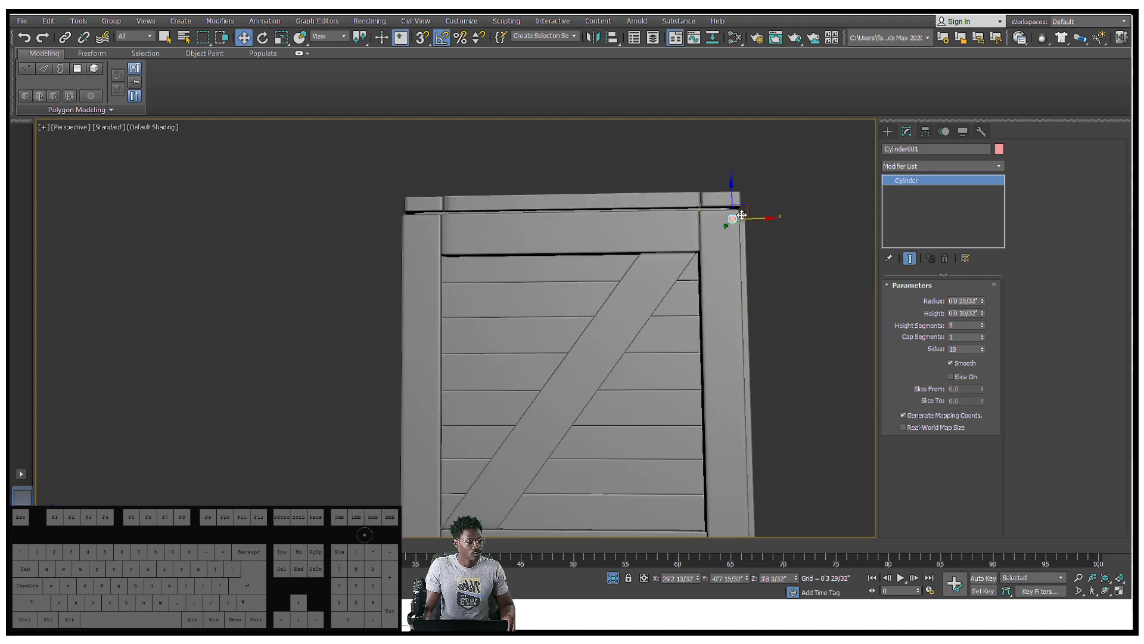
pyautogui.keyDown('shift'); pyautogui.moveTo(743, 204); pyautogui.dragTo(725, 229); pyautogui.keyUp('shift')
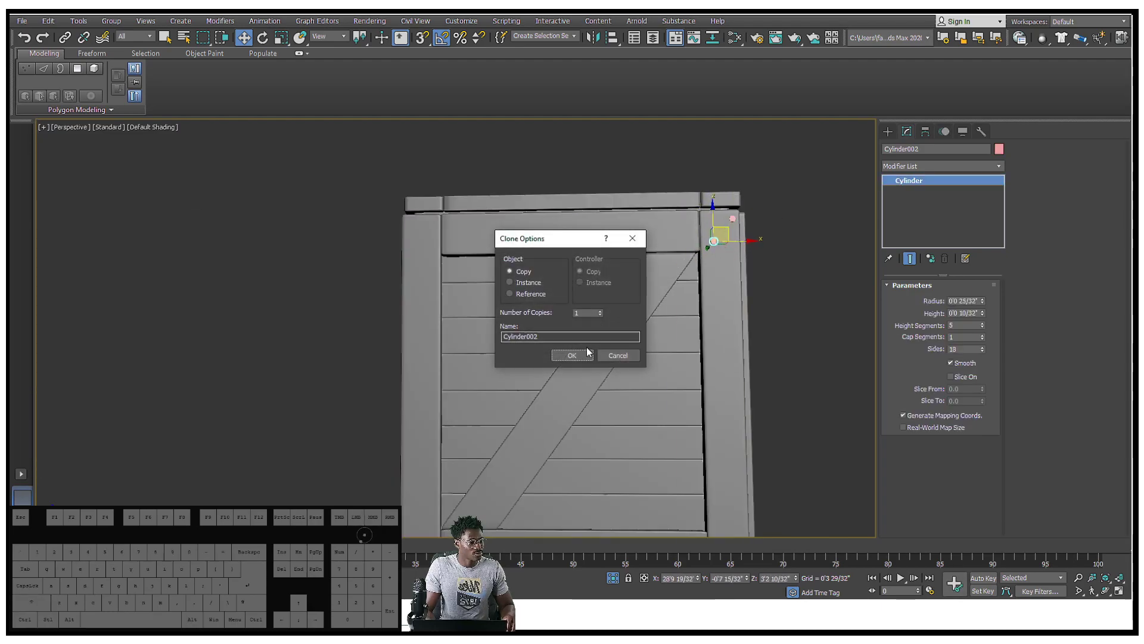
pyautogui.click(573, 358)
pyautogui.keyDown('alt'); pyautogui.moveTo(645, 282); pyautogui.dragTo(635, 269, button='middle'); pyautogui.keyUp('alt')
pyautogui.scroll(2, 636, 269)
# Step: Clone the corner nail cylinder as one instance about 5 inches inward along X and 5 inches down
pyautogui.click(754, 212)
pyautogui.keyDown('alt'); pyautogui.moveTo(754, 213); pyautogui.dragTo(771, 204, button='middle'); pyautogui.keyUp('alt')
pyautogui.keyDown('shift'); pyautogui.moveTo(766, 197); pyautogui.dragTo(732, 229); pyautogui.keyUp('shift')
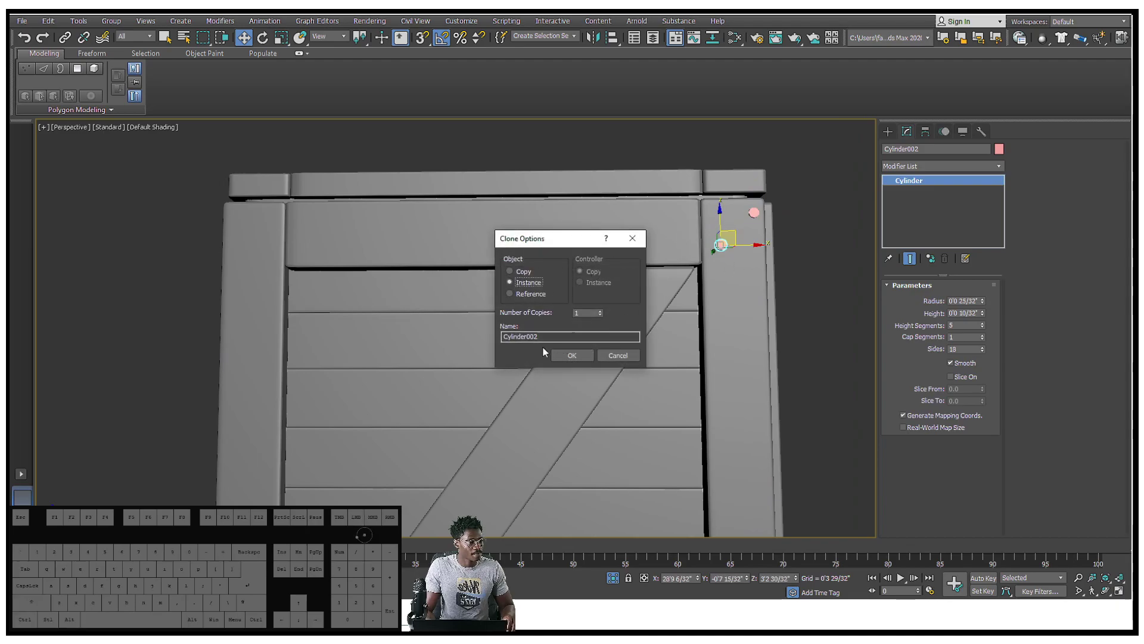
pyautogui.click(563, 355)
# Step: Add an Edit Poly modifier to the instanced nail cylinder
pyautogui.moveTo(674, 286)
pyautogui.keyDown('alt'); pyautogui.mouseDown(button='middle')
pyautogui.moveTo(682, 298)
pyautogui.moveTo(724, 268)
pyautogui.moveTo(755, 220)
pyautogui.moveTo(715, 221)
pyautogui.moveTo(721, 234)
pyautogui.mouseUp(button='middle'); pyautogui.keyUp('alt')
pyautogui.scroll(4, 742, 241)
pyautogui.click(927, 169)
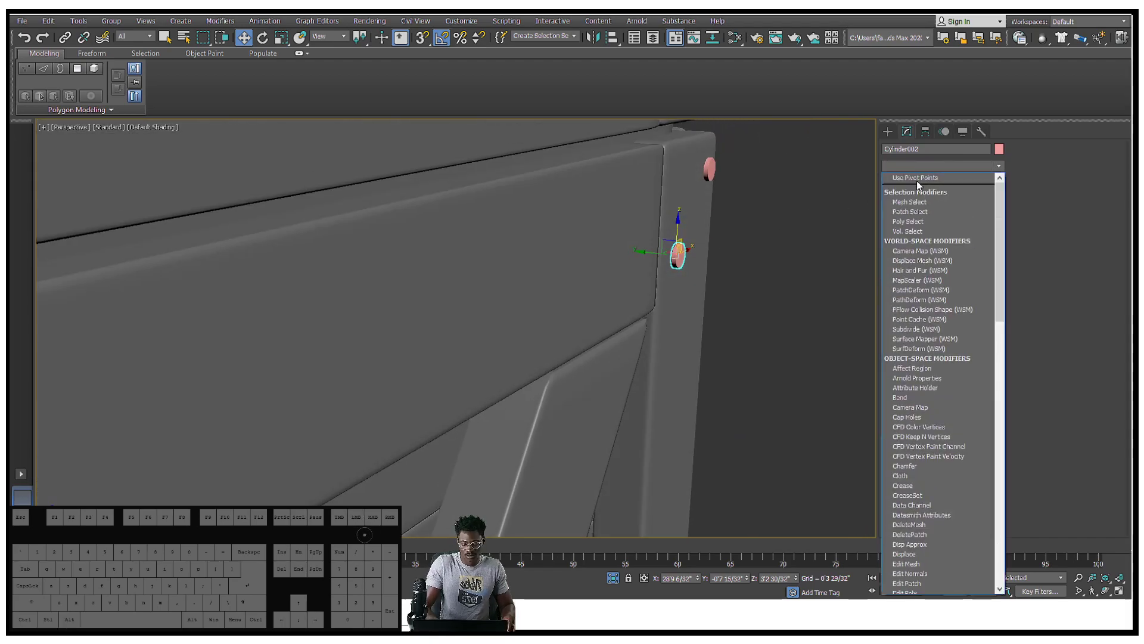
pyautogui.press('e')
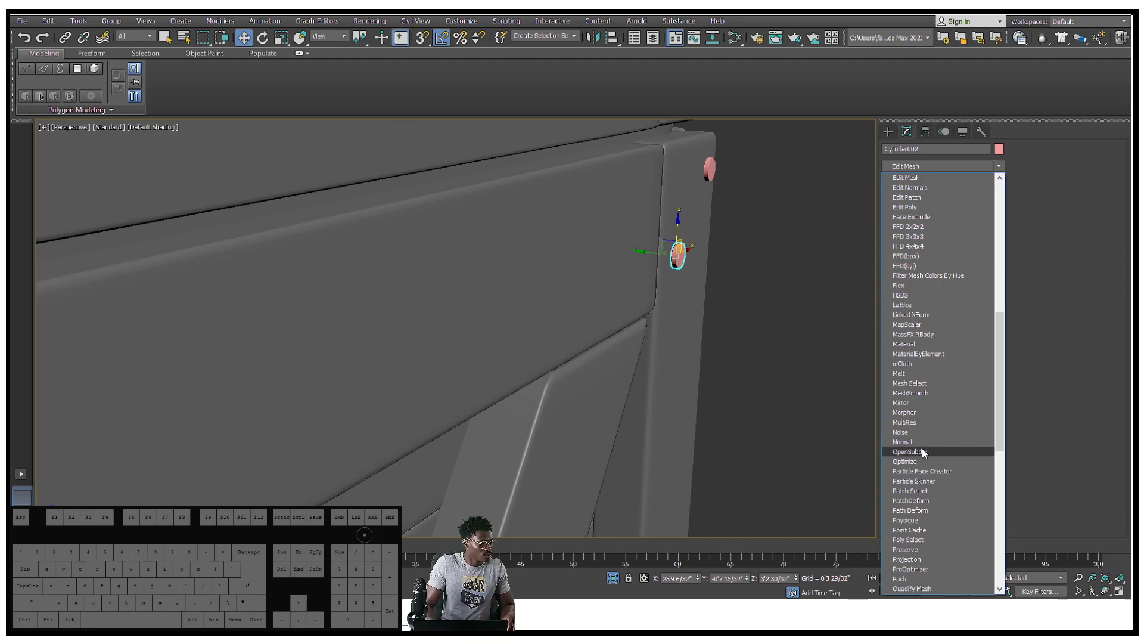
pyautogui.click(922, 207)
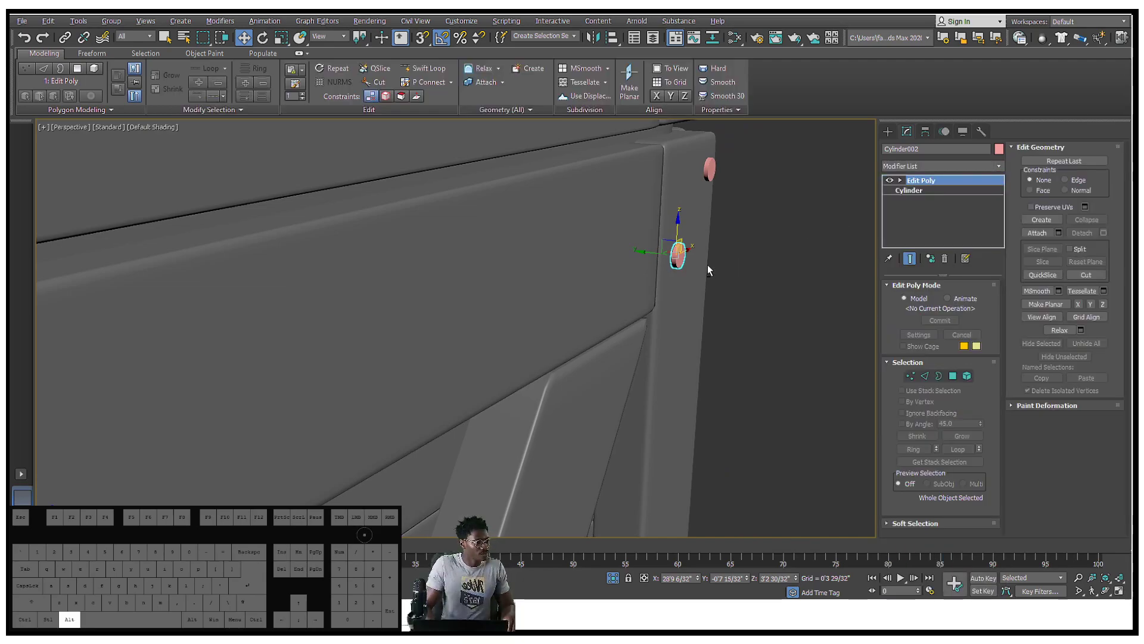
# Step: Delete the nail cylinder's rear polygons, keeping the front cap and the side polygons next to it
pyautogui.click(952, 376)
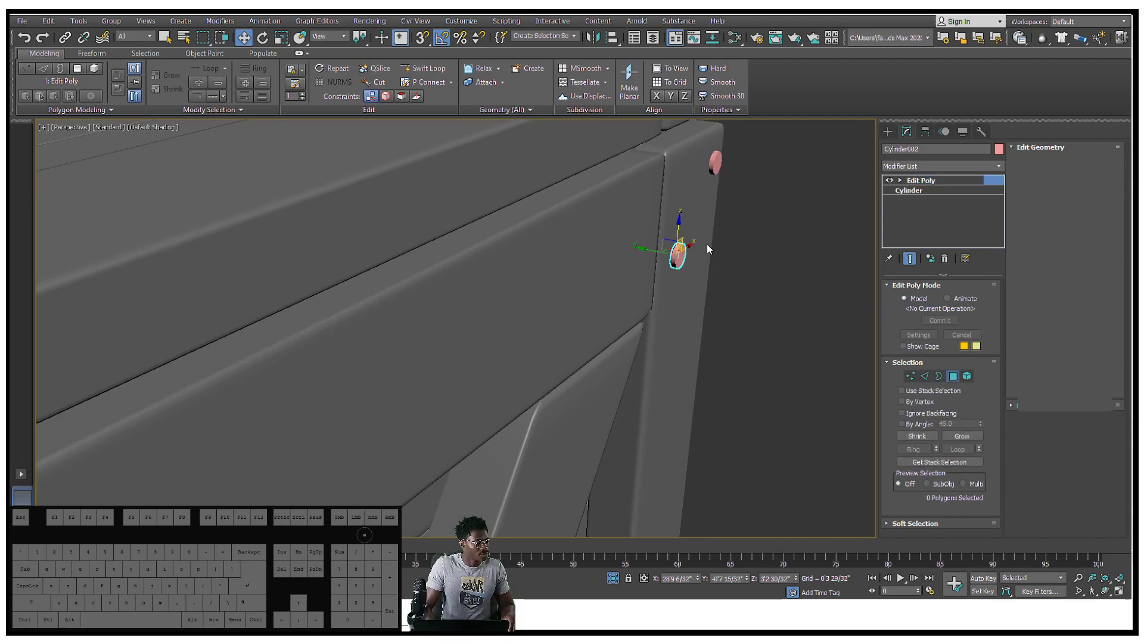
pyautogui.press('z')
pyautogui.keyDown('alt'); pyautogui.moveTo(705, 252); pyautogui.dragTo(934, 398, button='middle'); pyautogui.keyUp('alt')
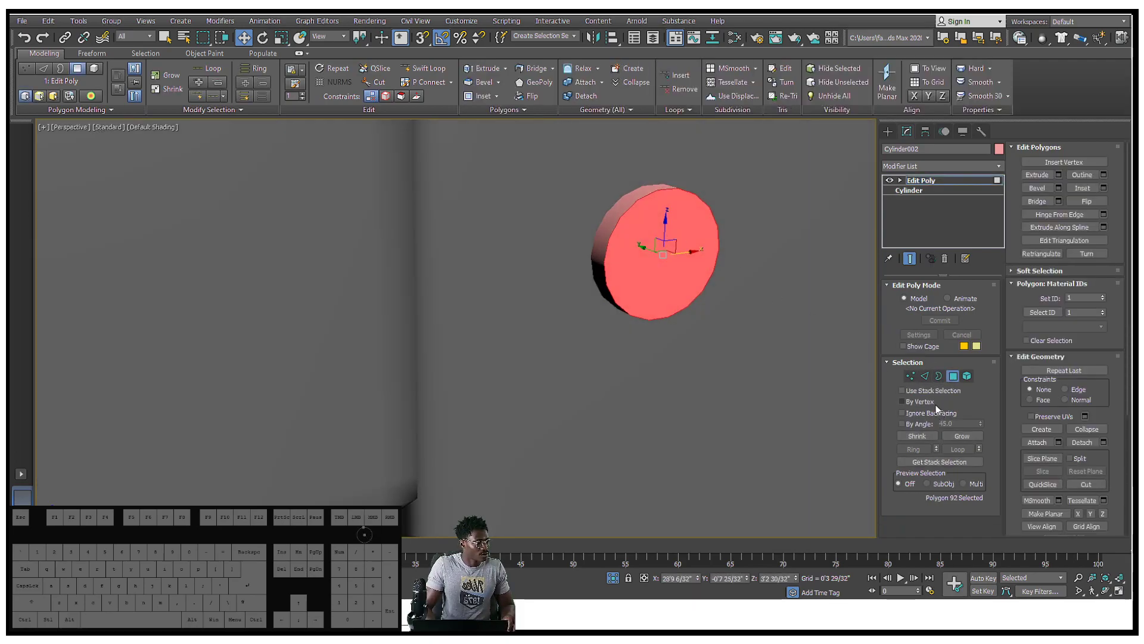
pyautogui.click(956, 437)
pyautogui.keyDown('alt'); pyautogui.moveTo(695, 263); pyautogui.dragTo(704, 266, button='middle'); pyautogui.keyUp('alt')
pyautogui.press('F4')
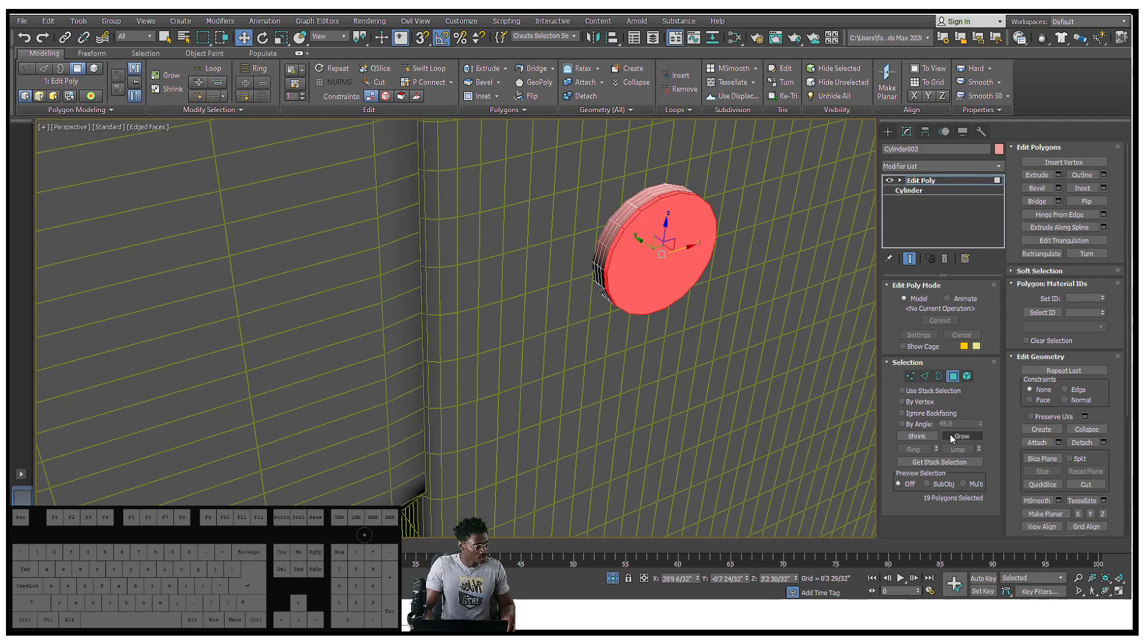
pyautogui.click(957, 437)
pyautogui.press('Delete')
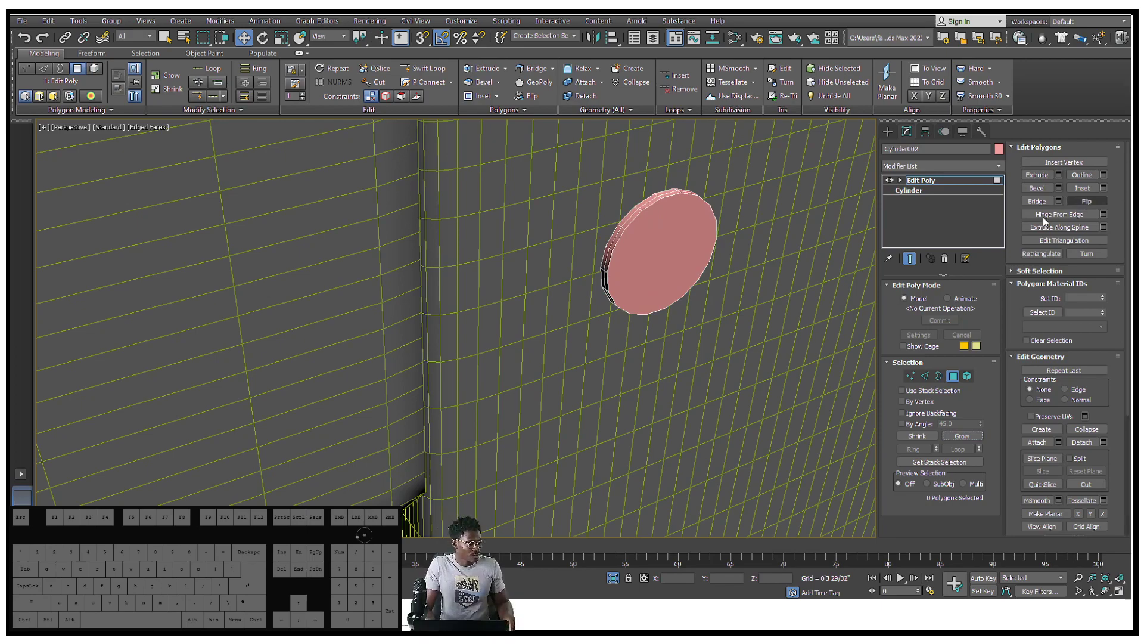
# Step: Select the nail head's open rear border and move it away from the front cap to deepen the side wall
pyautogui.click(938, 376)
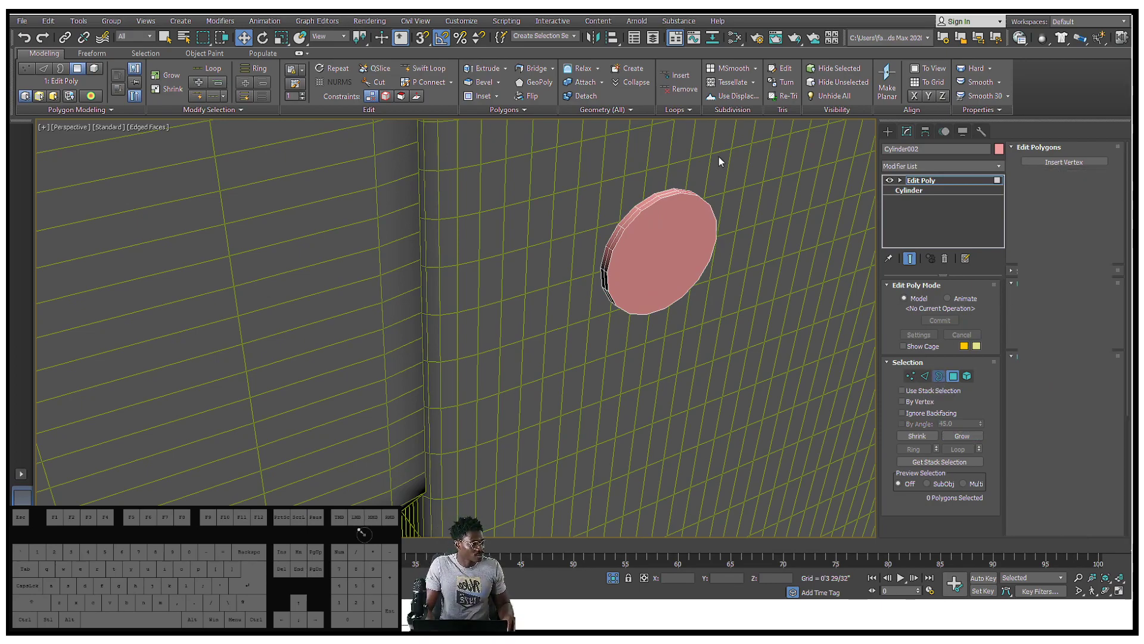
pyautogui.click(652, 247)
pyautogui.scroll(3, 662, 245)
pyautogui.moveTo(620, 222); pyautogui.dragTo(621, 208)
pyautogui.keyDown('alt'); pyautogui.moveTo(622, 209); pyautogui.dragTo(668, 218, button='middle'); pyautogui.keyUp('alt')
# Step: Select the nail head's front cap polygon and scale it down slightly
pyautogui.click(953, 375)
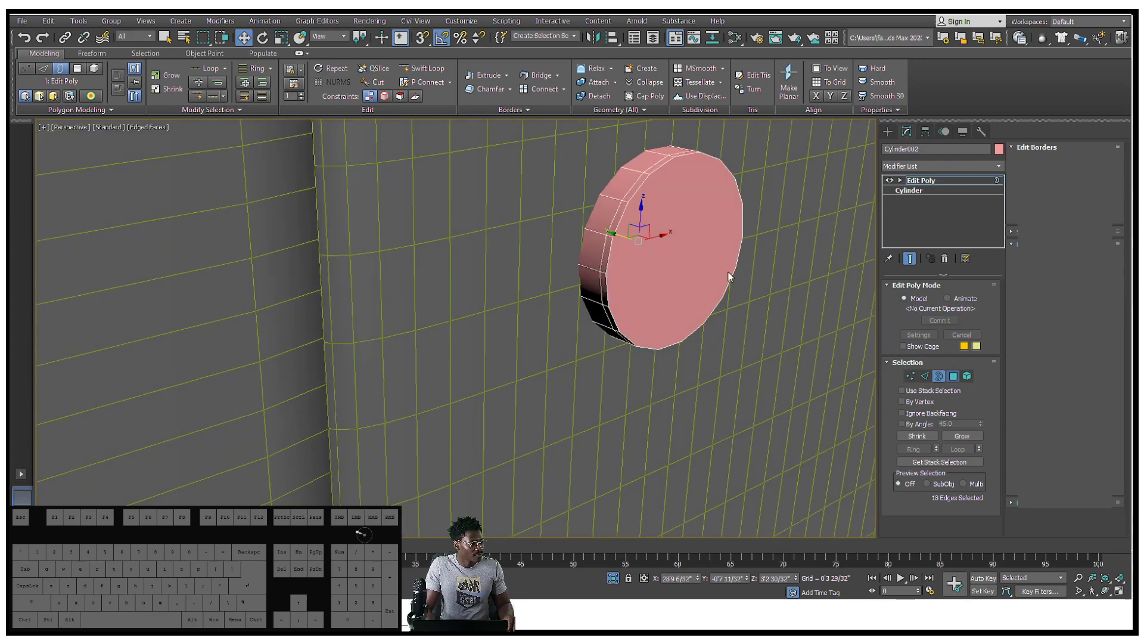
pyautogui.click(735, 279)
pyautogui.keyDown('alt'); pyautogui.moveTo(735, 279); pyautogui.dragTo(677, 180, button='middle'); pyautogui.keyUp('alt')
pyautogui.press('r')
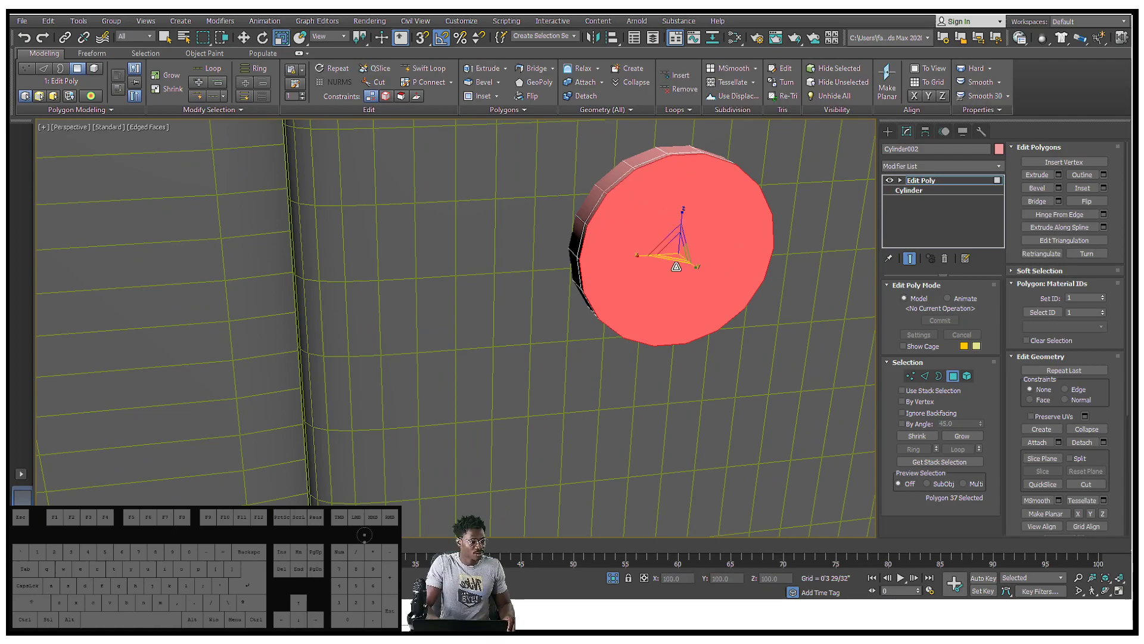
pyautogui.moveTo(683, 249); pyautogui.dragTo(687, 253)
# Step: Inset the nail head's front cap polygon by 0'0 4/32"
pyautogui.keyDown('alt'); pyautogui.moveTo(686, 253); pyautogui.dragTo(698, 238, button='middle'); pyautogui.keyUp('alt')
pyautogui.rightClick(703, 219)
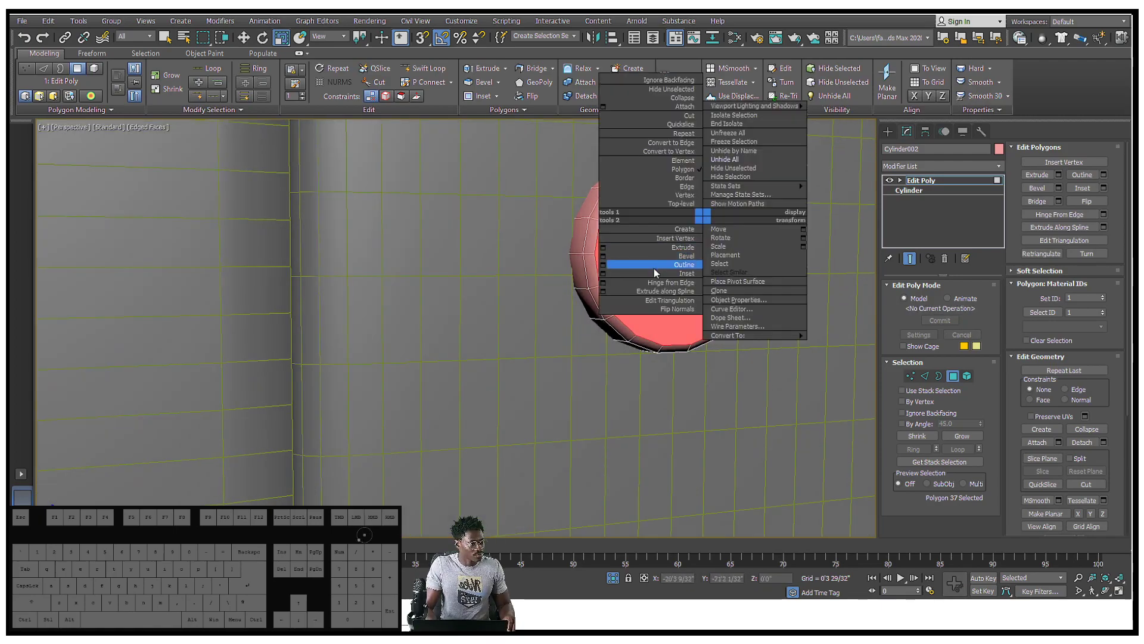
pyautogui.click(603, 273)
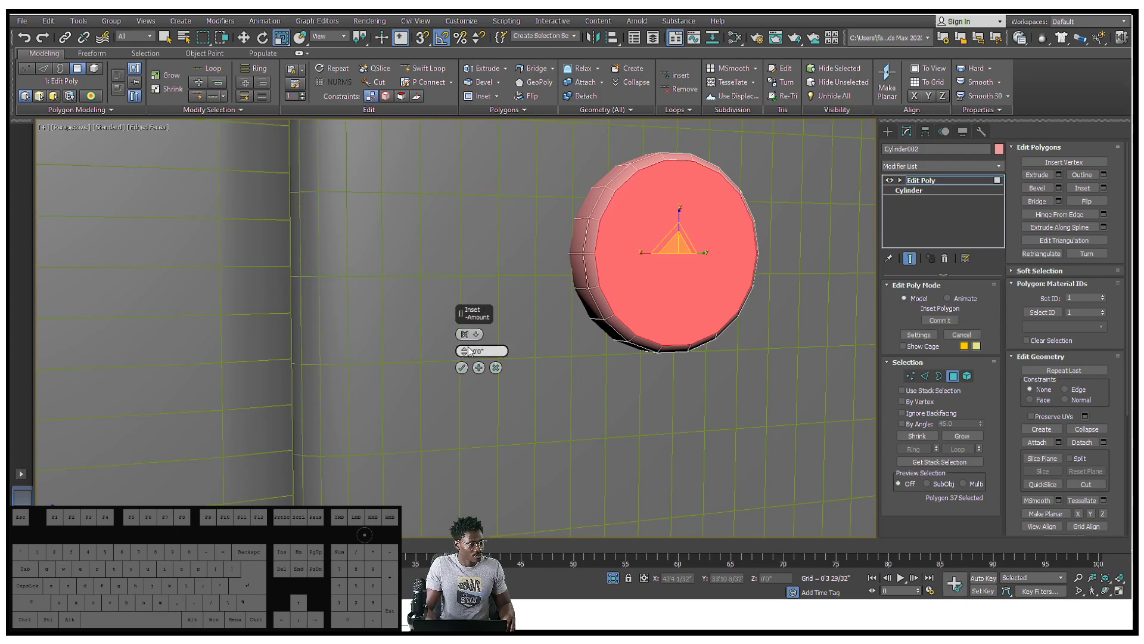
pyautogui.moveTo(464, 351); pyautogui.dragTo(465, 352)
pyautogui.click(461, 367)
pyautogui.keyDown('alt'); pyautogui.moveTo(460, 363); pyautogui.dragTo(584, 332, button='middle'); pyautogui.keyUp('alt')
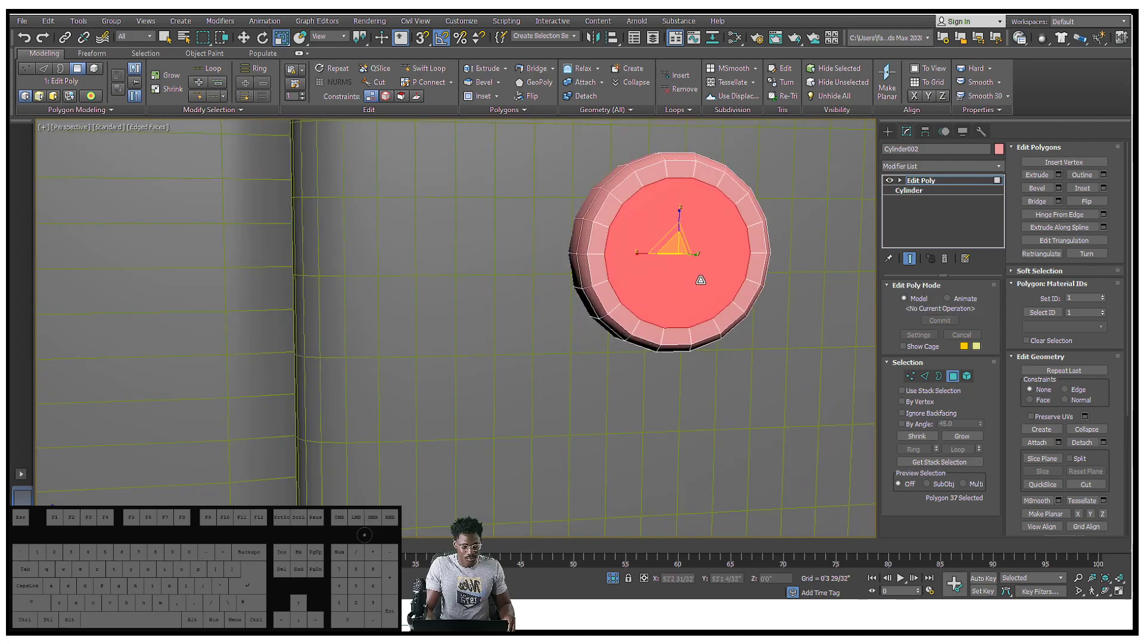
# Step: Inset the cap's inner polygon once more by 0'0 4/32" and collapse the resulting inner polygon to its centre point
pyautogui.rightClick(701, 280)
pyautogui.click(603, 330)
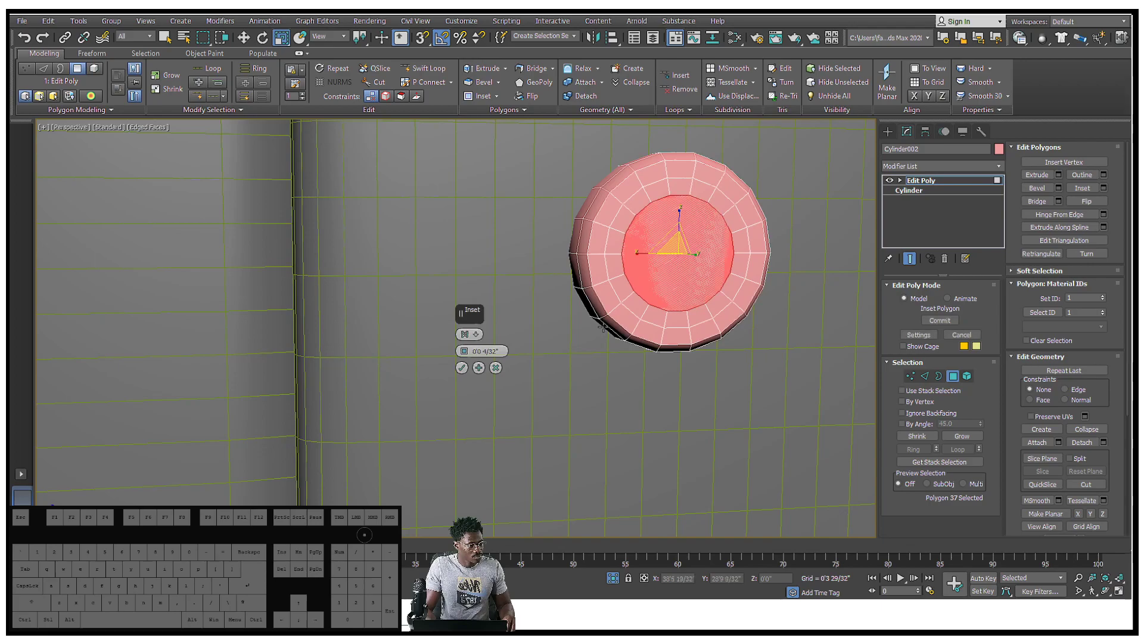
pyautogui.click(462, 368)
pyautogui.hotkey('ctrl', 'z')
pyautogui.hotkey('ctrl', 'z')
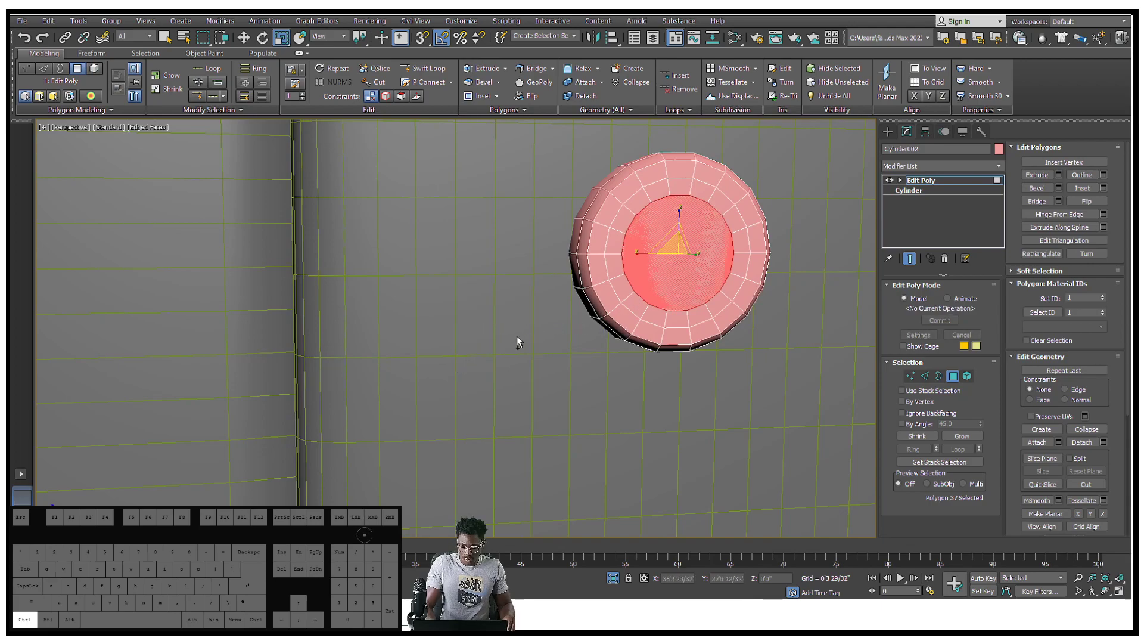
# Step: Add a TurboSmooth modifier with 1 iteration to the nail head
pyautogui.keyDown('alt'); pyautogui.moveTo(730, 261); pyautogui.dragTo(698, 208, button='middle'); pyautogui.keyUp('alt')
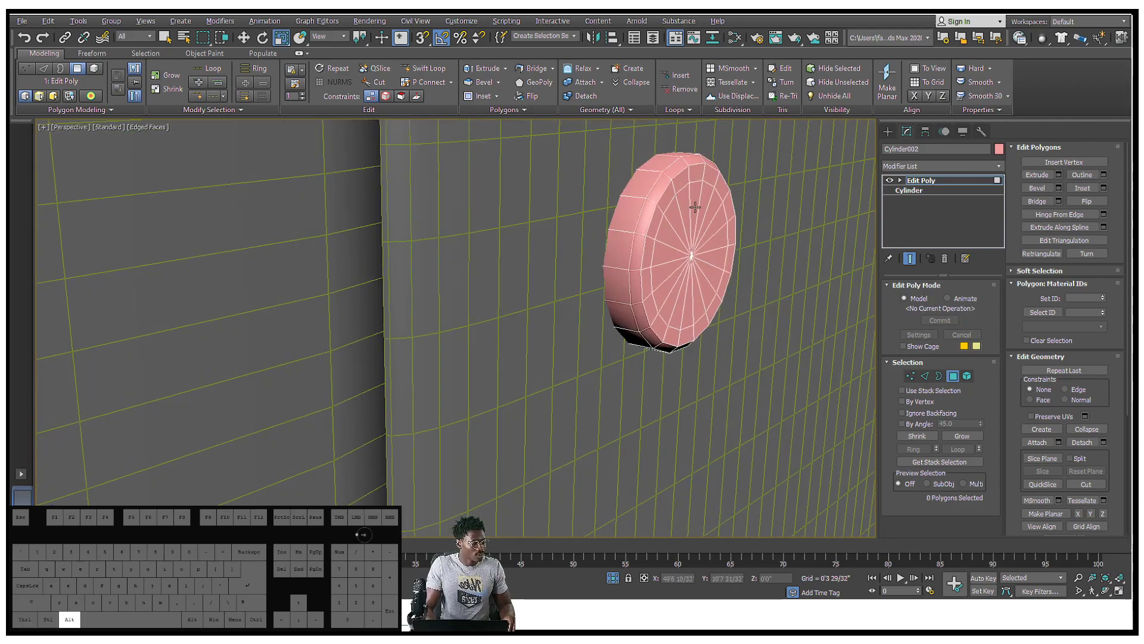
pyautogui.scroll(5, 658, 185)
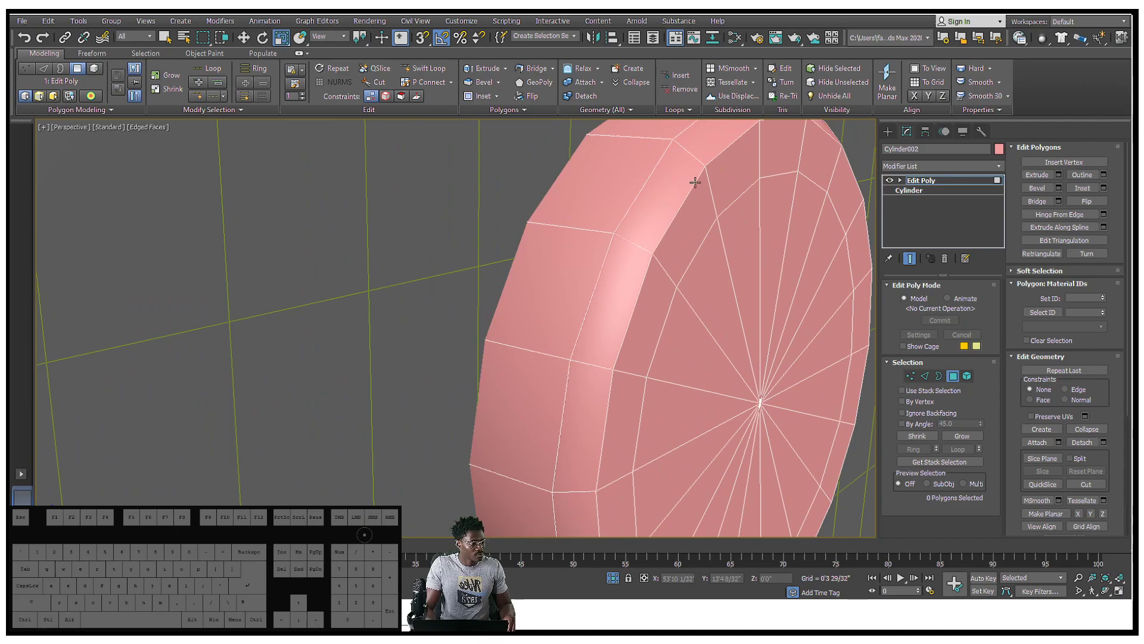
pyautogui.click(930, 170)
pyautogui.press('t')
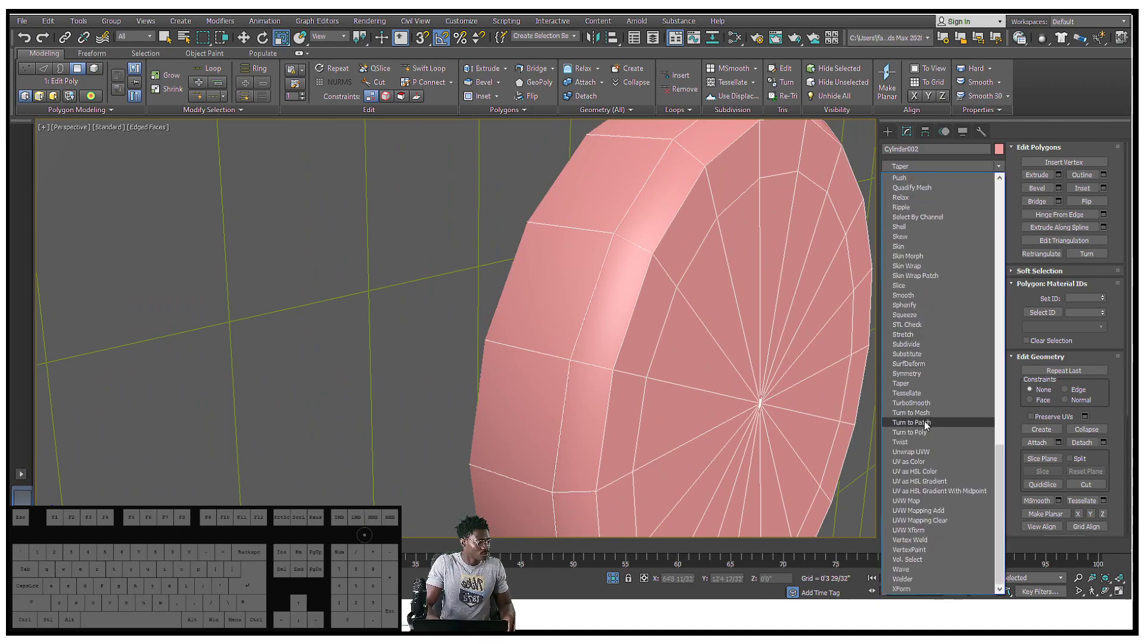
pyautogui.click(912, 403)
pyautogui.scroll(-5, 643, 263)
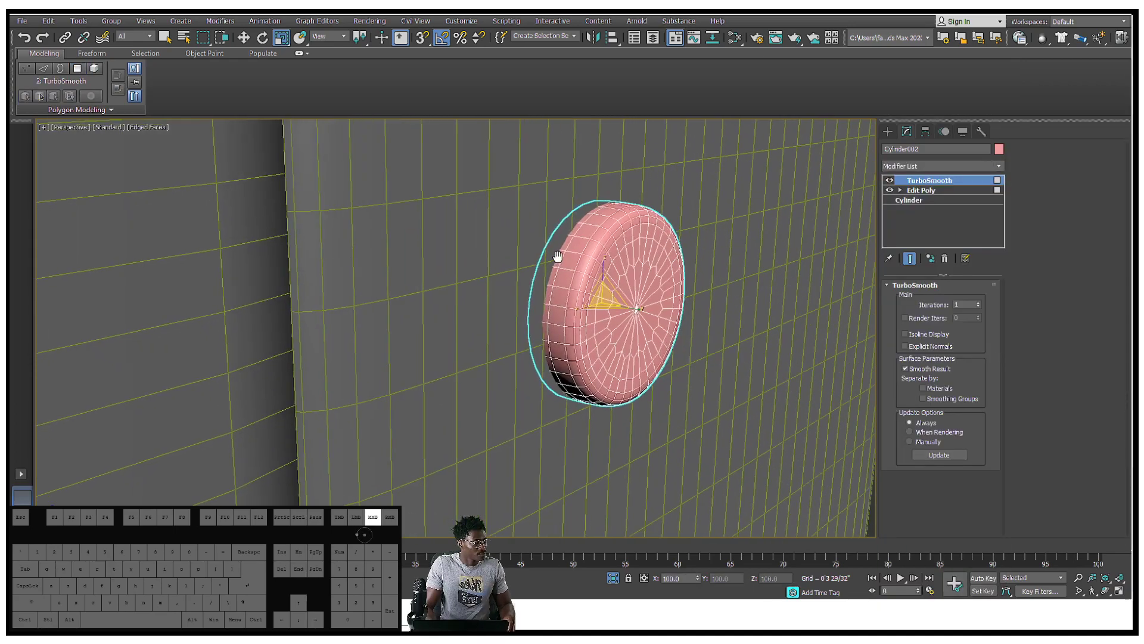
# Step: Select both nail heads on the corner post and assign them the existing Standard material, Material #32, in the Slate Material Editor
pyautogui.scroll(-10, 560, 257)
pyautogui.keyDown('ctrl'); pyautogui.click(632, 173); pyautogui.keyUp('ctrl')
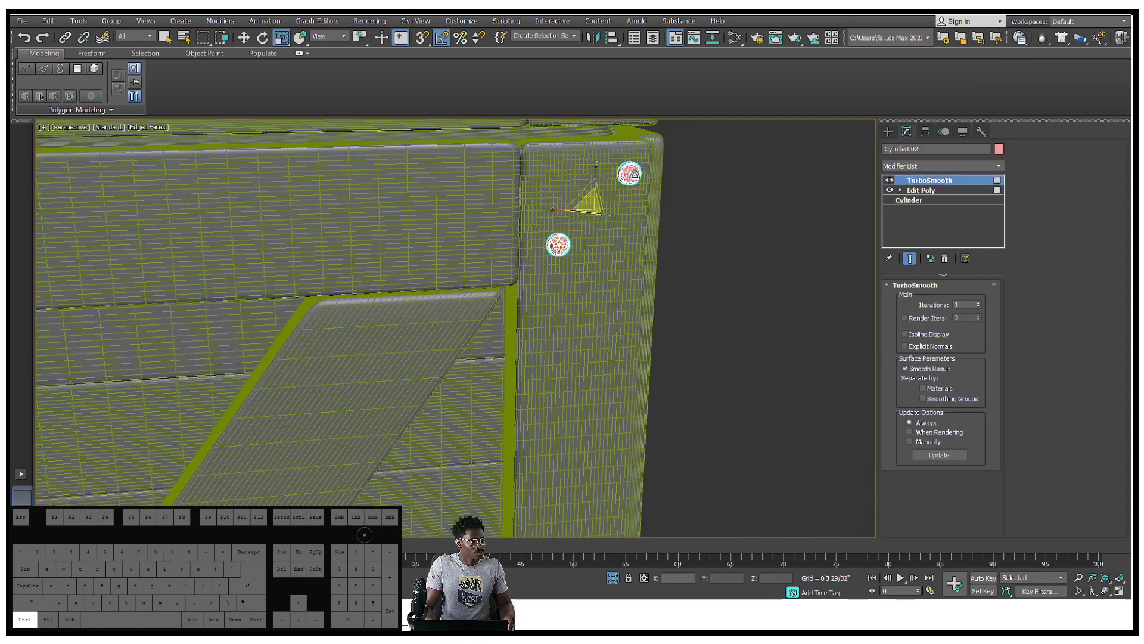
pyautogui.moveTo(632, 173); pyautogui.dragTo(611, 227, button='middle')
pyautogui.press('m')
pyautogui.moveTo(645, 454); pyautogui.dragTo(633, 444, button='middle')
pyautogui.scroll(-1, 634, 444)
pyautogui.click(619, 502)
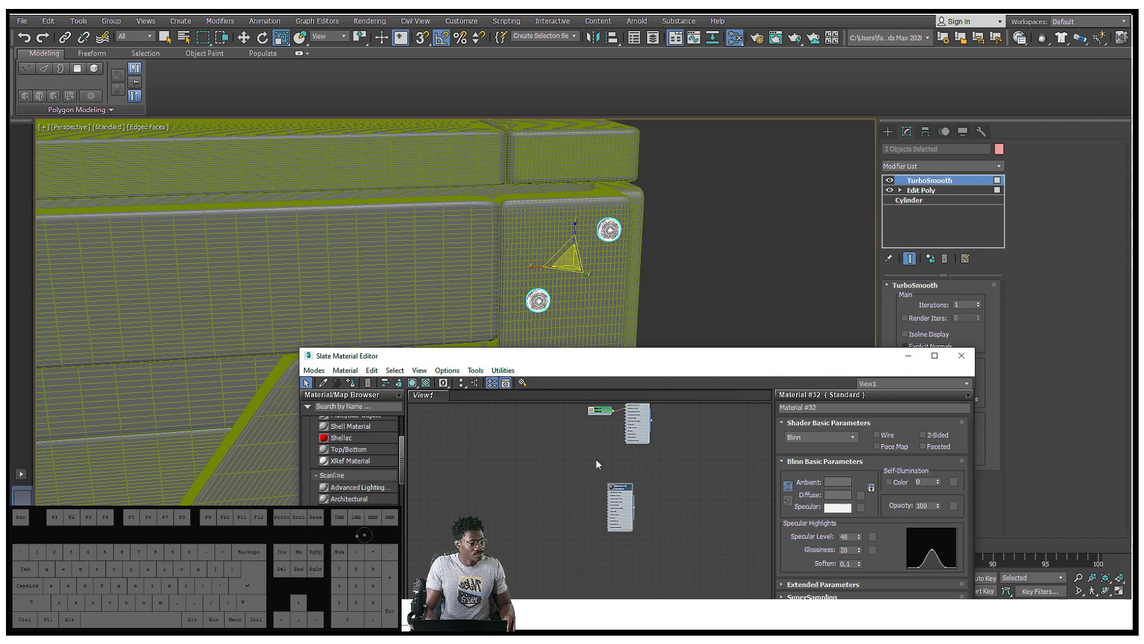
# Step: Duplicate Material #32 and darken the diffuse colours, using value 18 on the original and value 7 on the copy
pyautogui.keyDown('shift'); pyautogui.moveTo(616, 501); pyautogui.dragTo(679, 508); pyautogui.keyUp('shift')
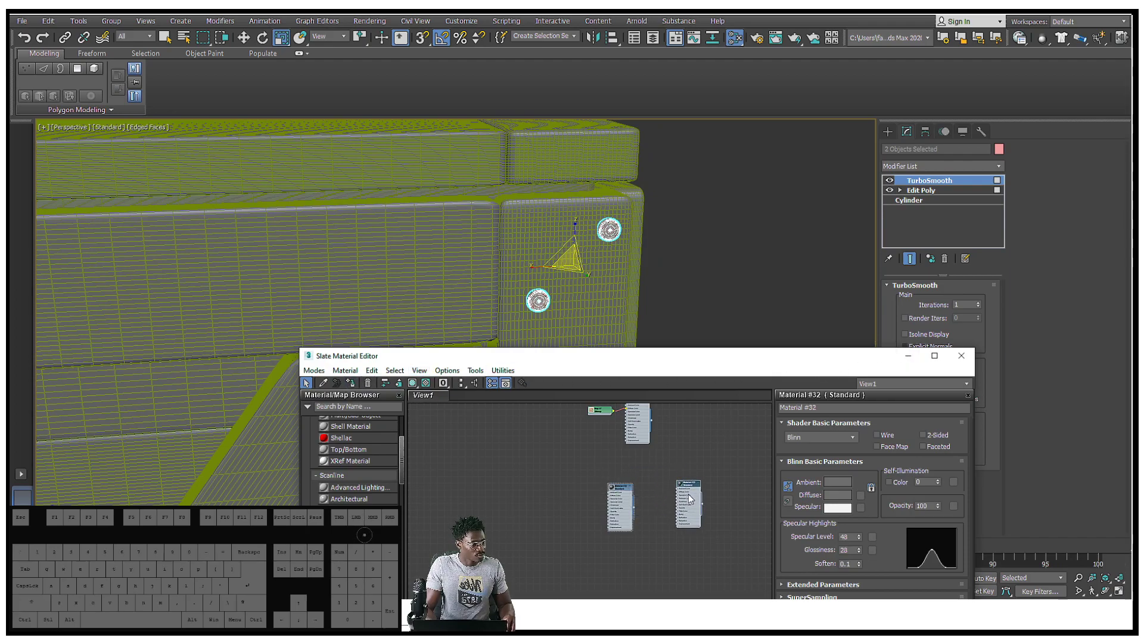
pyautogui.click(689, 499)
pyautogui.click(702, 119)
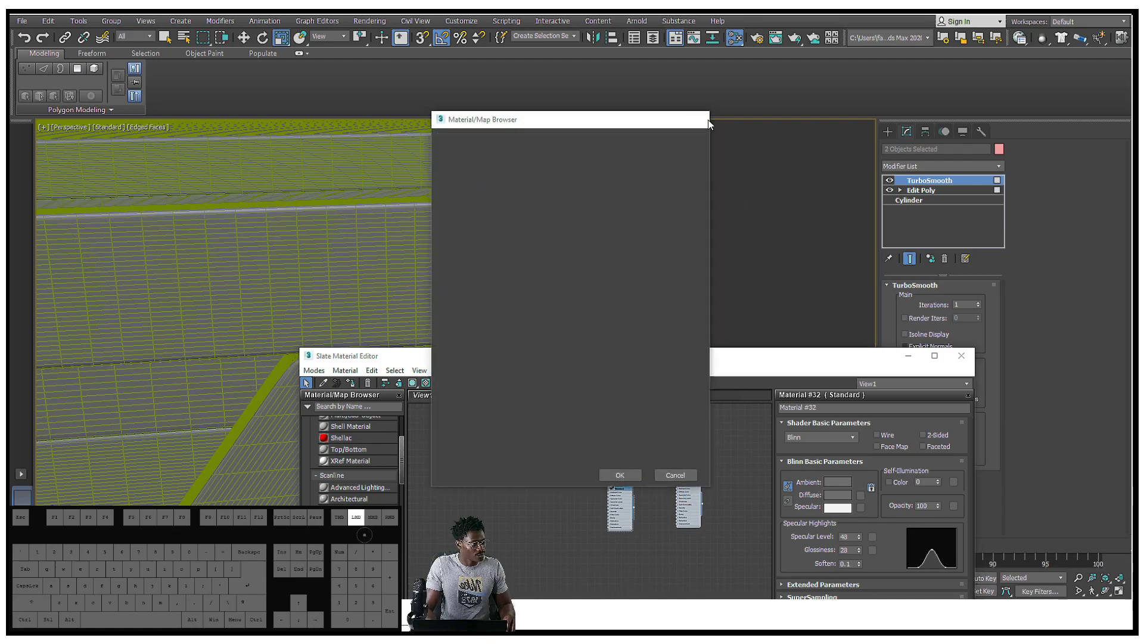
pyautogui.click(840, 496)
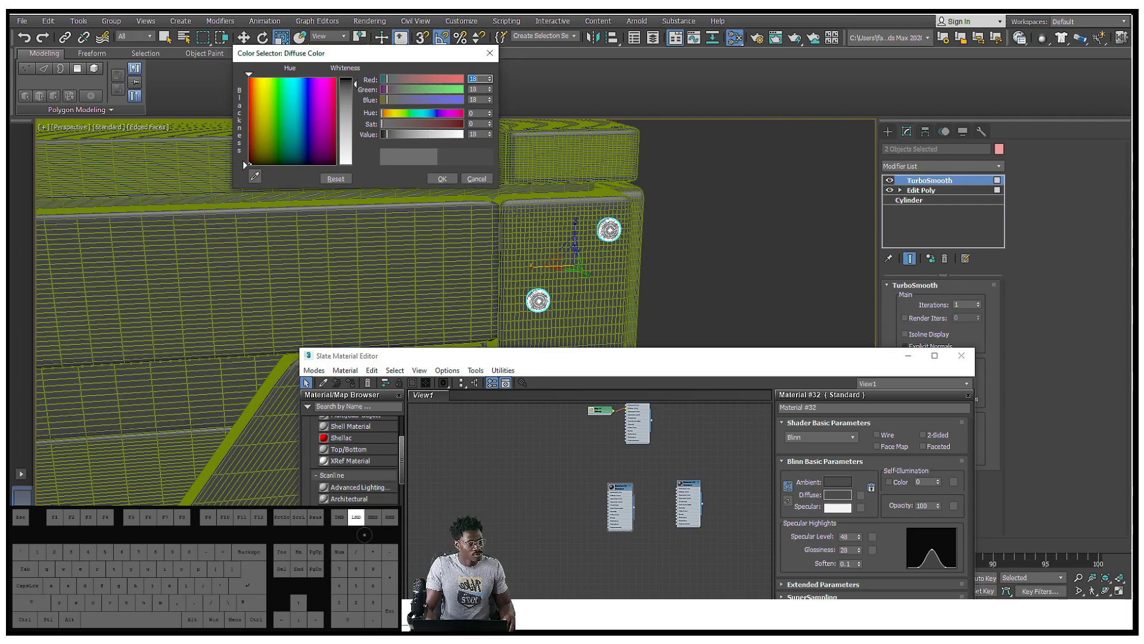
pyautogui.click(443, 179)
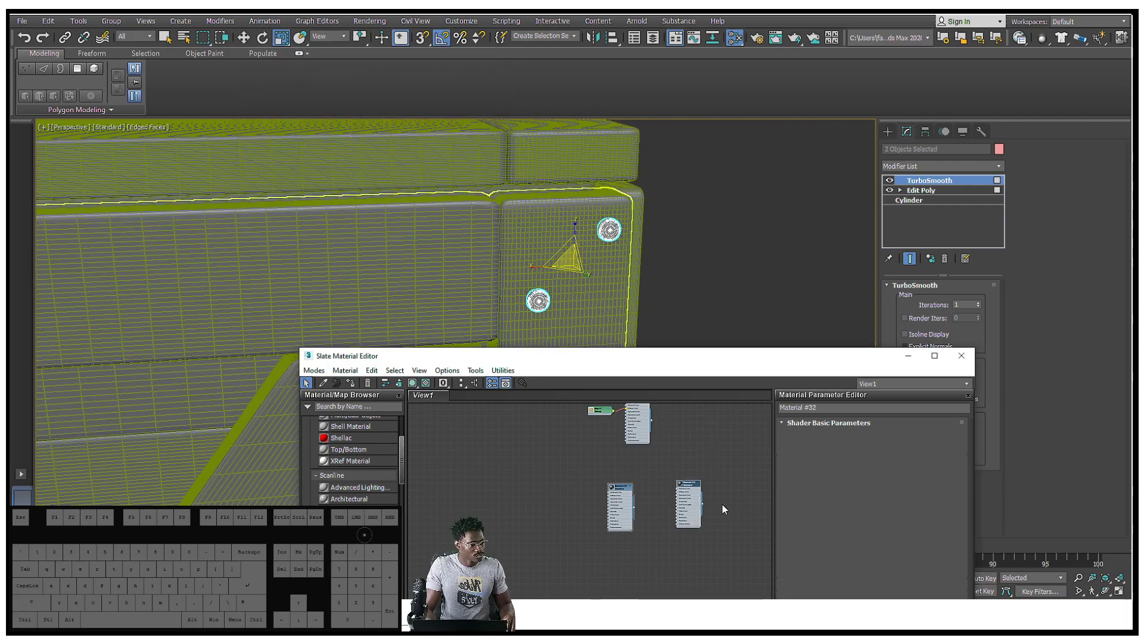
pyautogui.click(834, 494)
pyautogui.moveTo(356, 90); pyautogui.dragTo(356, 79)
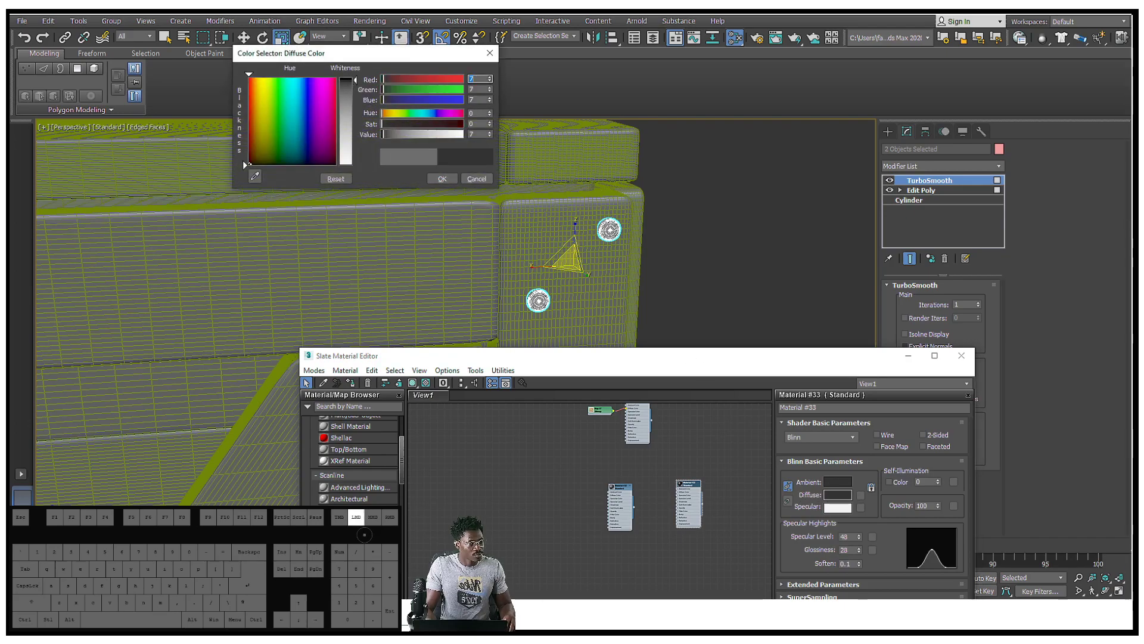
pyautogui.click(442, 179)
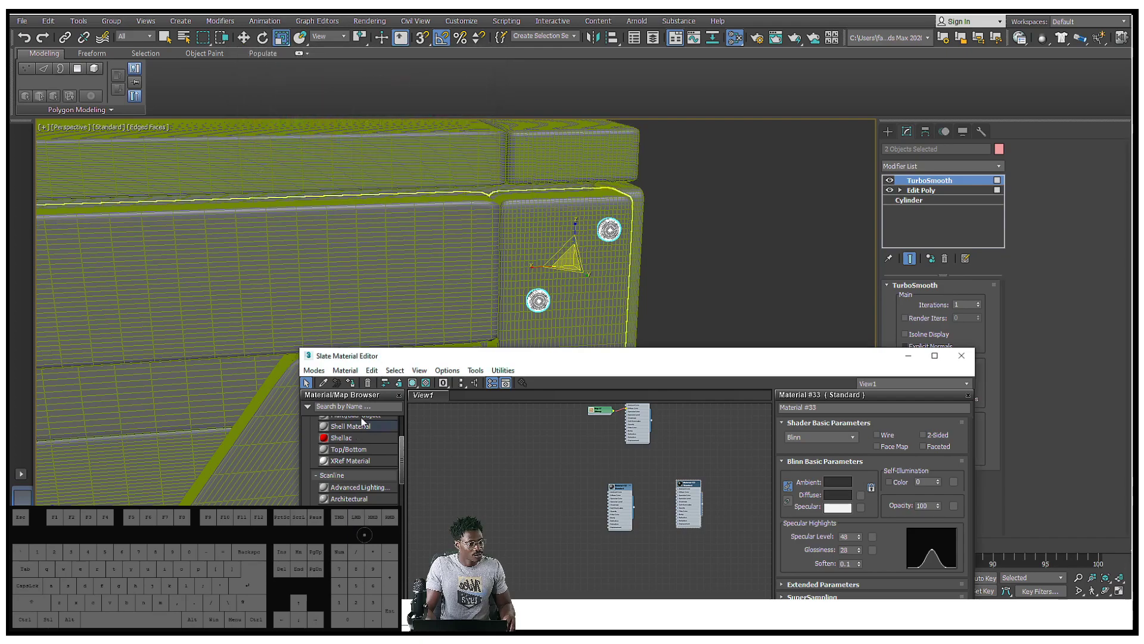
# Step: Turn off the edged faces display and examine the crate and its nail heads from several angles
pyautogui.click(717, 260)
pyautogui.moveTo(707, 206)
pyautogui.mouseDown(button='middle')
pyautogui.moveTo(673, 278)
pyautogui.moveTo(647, 254)
pyautogui.moveTo(659, 275)
pyautogui.moveTo(652, 229)
pyautogui.mouseUp(button='middle')
pyautogui.scroll(-5, 674, 278)
pyautogui.press('F4')
pyautogui.scroll(-5, 645, 263)
pyautogui.click(900, 360)
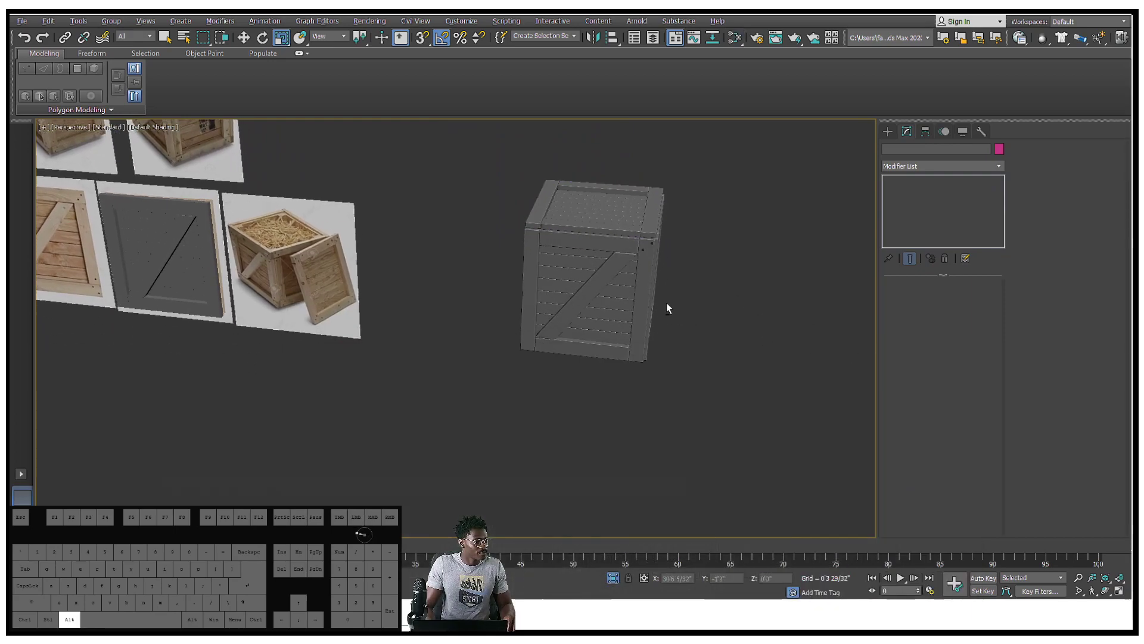
pyautogui.keyDown('alt'); pyautogui.moveTo(668, 305); pyautogui.dragTo(602, 224, button='middle'); pyautogui.keyUp('alt')
pyautogui.moveTo(635, 430); pyautogui.dragTo(658, 442)
pyautogui.scroll(3, 633, 228)
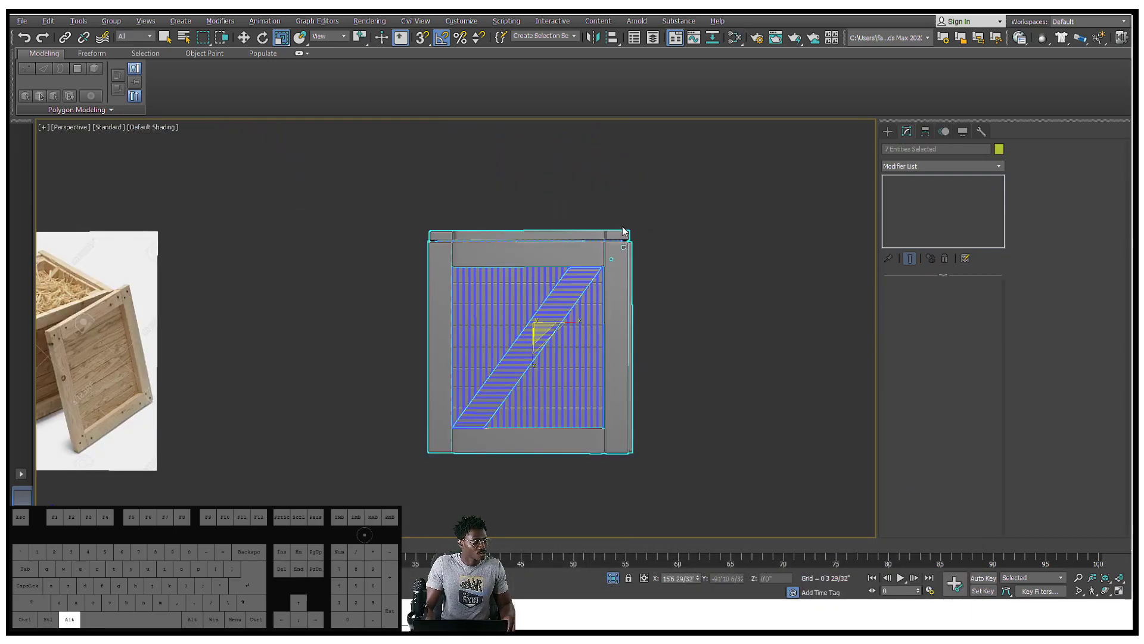
pyautogui.keyDown('alt'); pyautogui.moveTo(622, 227); pyautogui.dragTo(631, 234, button='middle'); pyautogui.keyUp('alt')
pyautogui.scroll(3, 628, 234)
pyautogui.scroll(3, 627, 250)
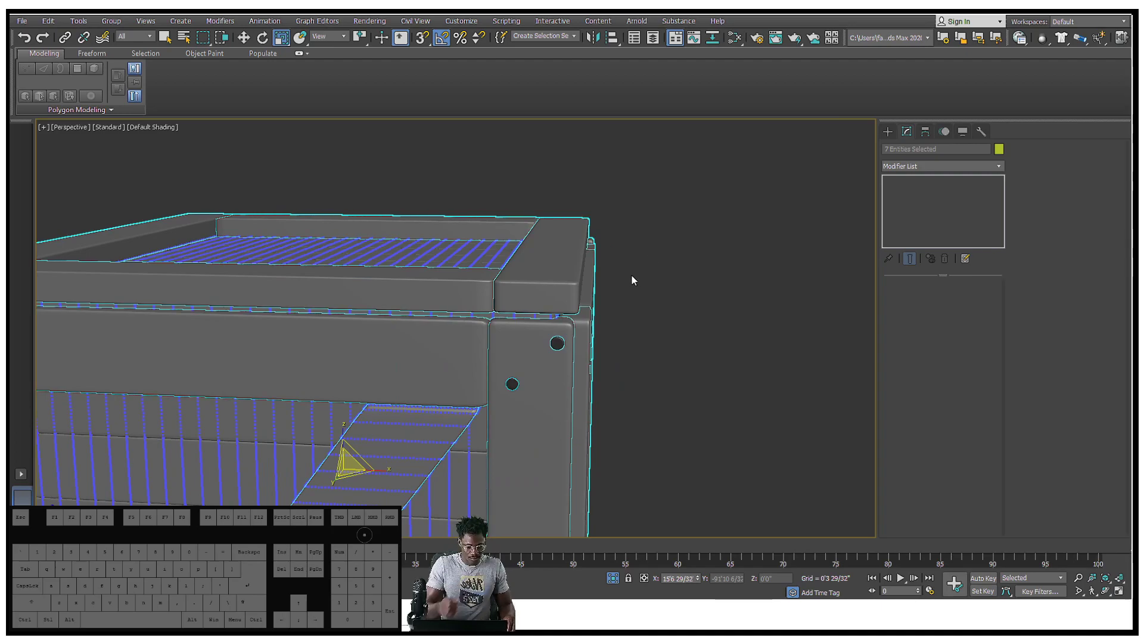
pyautogui.moveTo(608, 286)
pyautogui.keyDown('alt'); pyautogui.mouseDown(button='middle')
pyautogui.moveTo(646, 276)
pyautogui.moveTo(608, 277)
pyautogui.mouseUp(button='middle'); pyautogui.keyUp('alt')
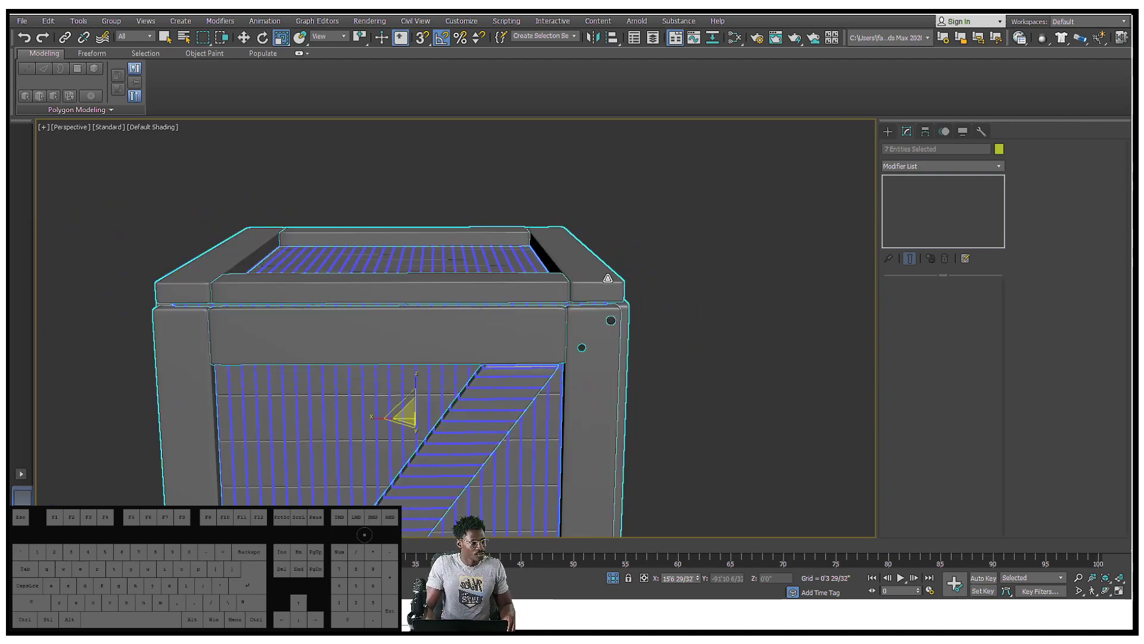
pyautogui.scroll(-5, 608, 278)
pyautogui.click(701, 218)
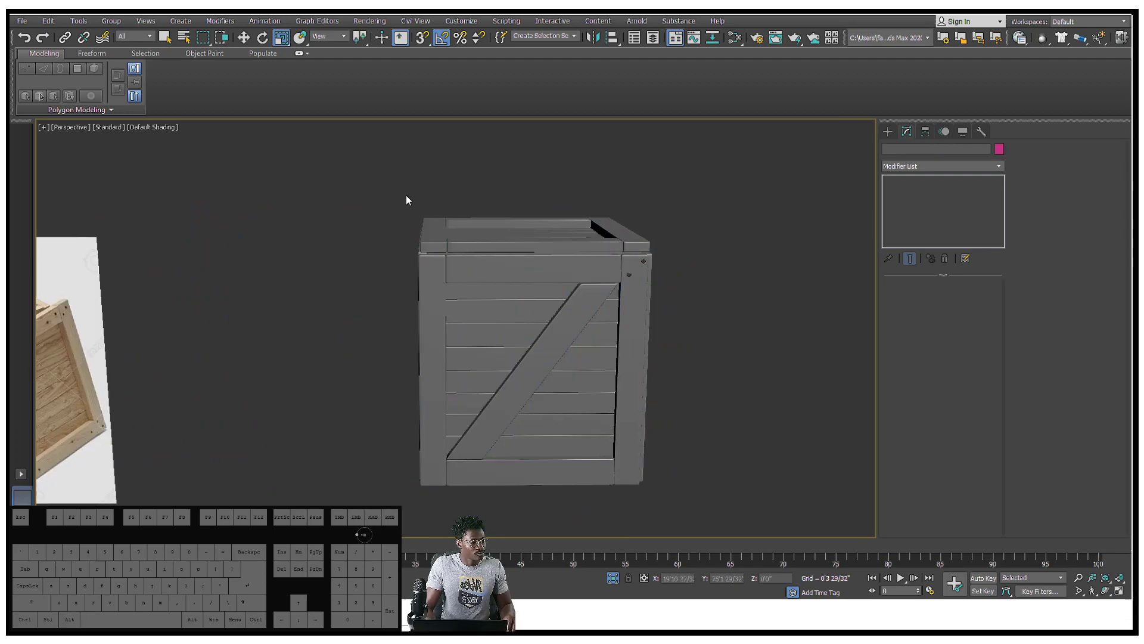
# Step: Select all the crate parts together with the nail heads and set their object colour to black
pyautogui.moveTo(688, 560); pyautogui.dragTo(685, 557)
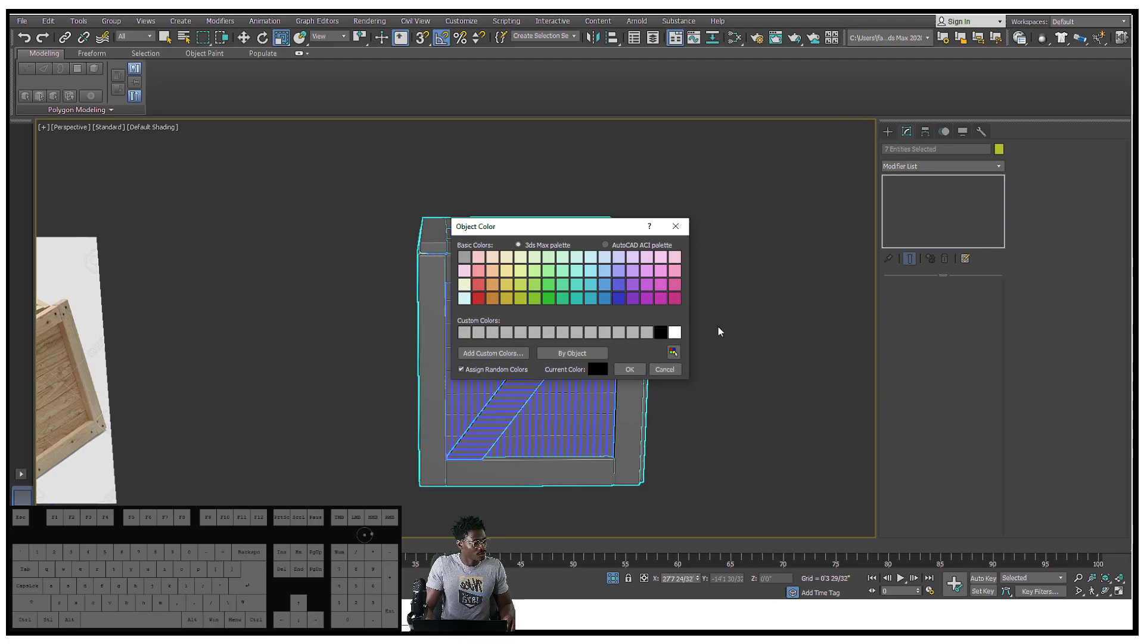
pyautogui.click(628, 371)
pyautogui.click(698, 308)
# Step: Turn on edged faces to examine the crate's wireframe from the front, and switch the display back to default shading
pyautogui.moveTo(674, 291); pyautogui.dragTo(624, 357, button='middle')
pyautogui.press('F4')
pyautogui.moveTo(649, 275); pyautogui.dragTo(596, 209, button='middle')
pyautogui.click(548, 258)
pyautogui.keyDown('alt'); pyautogui.moveTo(548, 258); pyautogui.dragTo(592, 242, button='middle'); pyautogui.keyUp('alt')
pyautogui.click(592, 240)
pyautogui.click(540, 263)
pyautogui.click(664, 202)
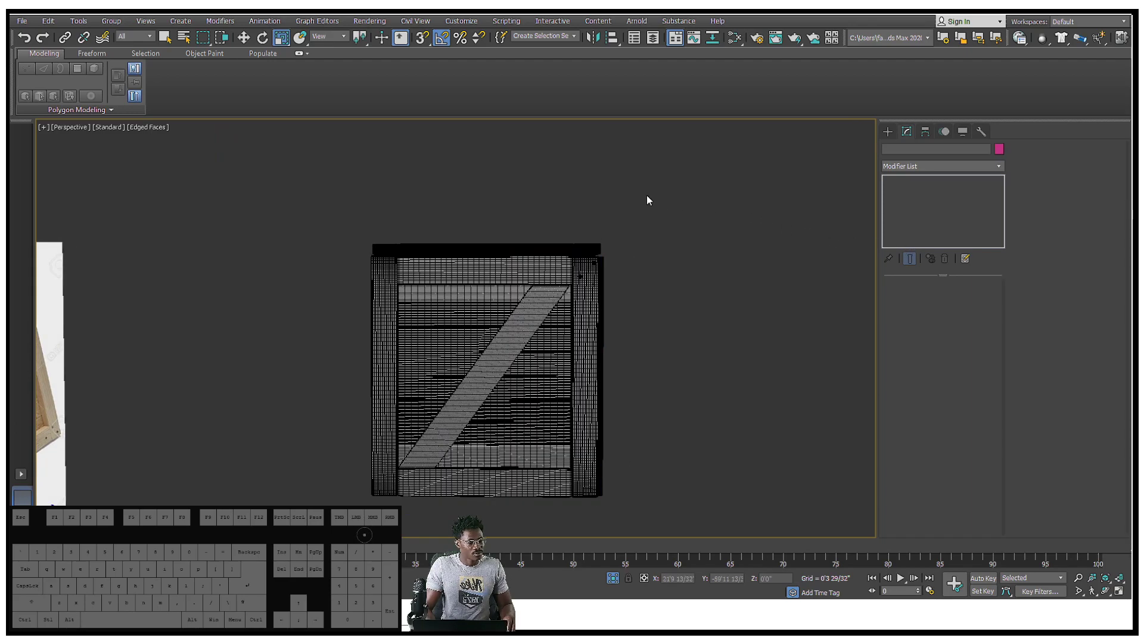
pyautogui.press('F4')
# Step: Nudge the lid slightly along X to align it with the crate body, and check the fit from the corner
pyautogui.click(417, 254)
pyautogui.press('w')
pyautogui.moveTo(486, 229); pyautogui.dragTo(501, 229)
pyautogui.click(549, 205)
pyautogui.keyDown('alt'); pyautogui.moveTo(550, 205); pyautogui.dragTo(481, 200, button='middle'); pyautogui.keyUp('alt')
pyautogui.scroll(5, 560, 267)
pyautogui.scroll(-3, 632, 282)
pyautogui.keyDown('alt'); pyautogui.moveTo(482, 265); pyautogui.dragTo(468, 254, button='middle'); pyautogui.keyUp('alt')
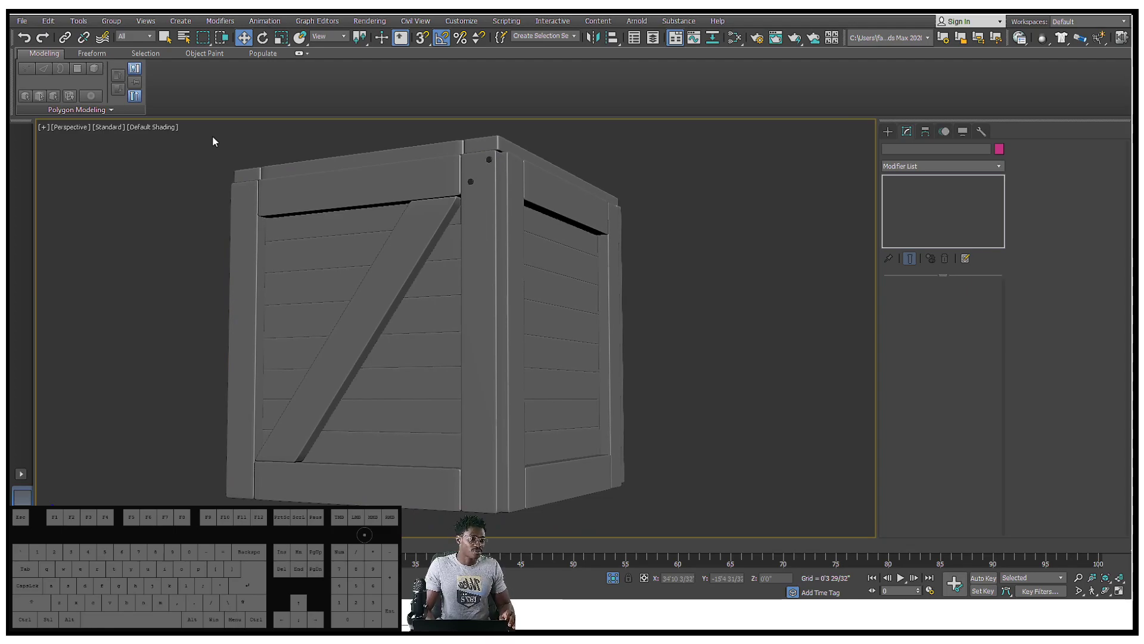